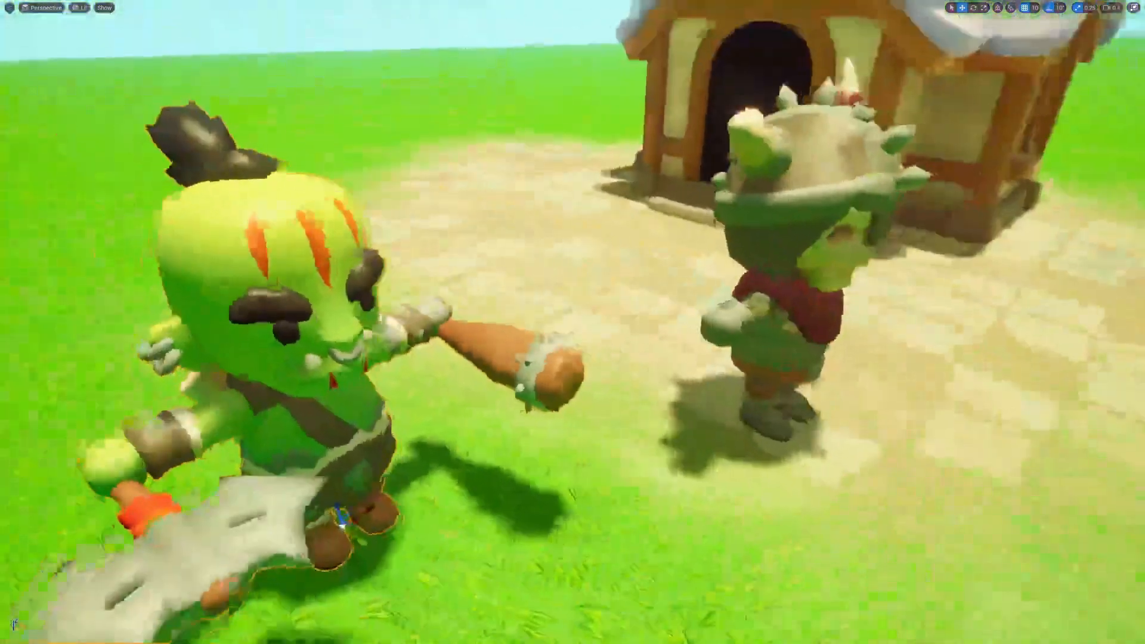
Step: Delete the helmeted character standing beside the orc and view the remaining orc from the front
left_click(835, 298)
key("Delete")
right_click_drag(485, 222, 463, 206)
key("F11")
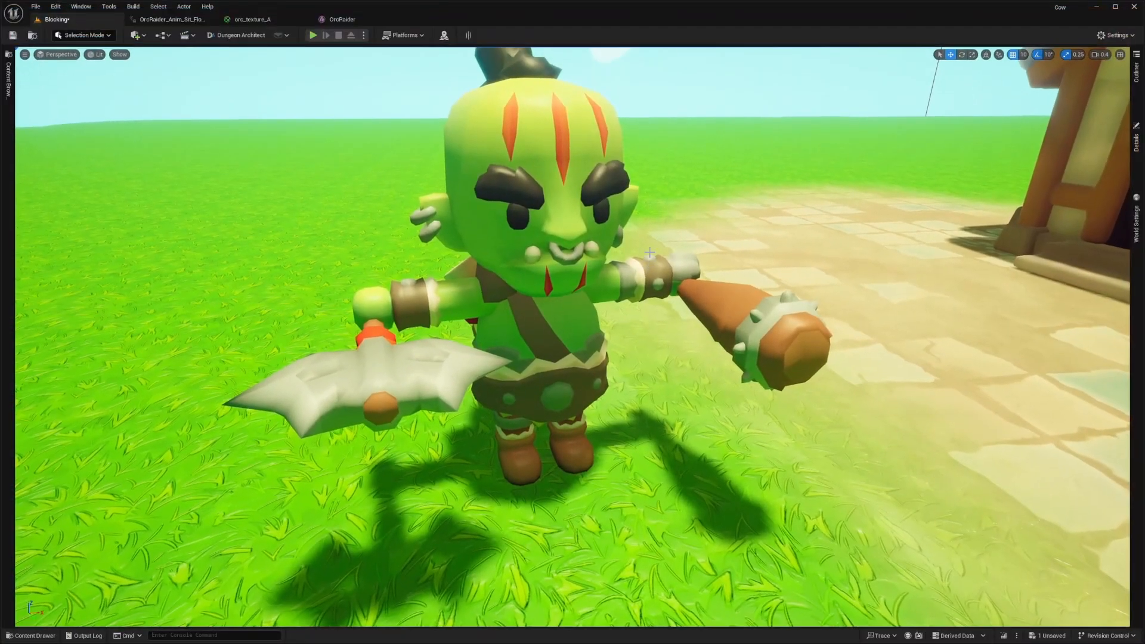
right_click_drag(611, 225, 617, 225)
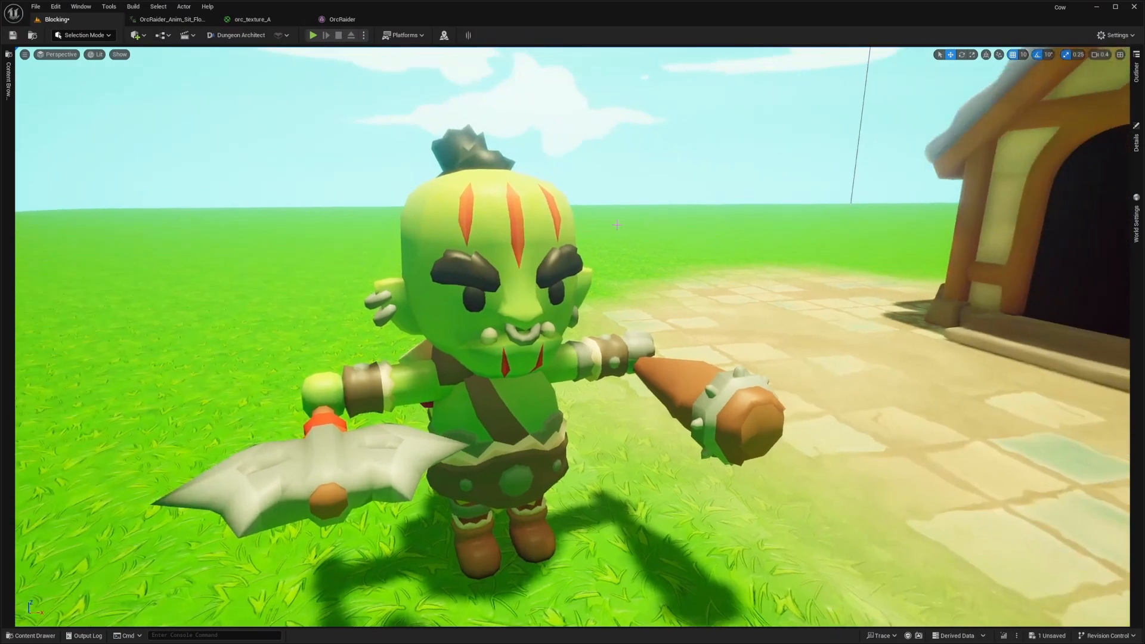
key("F11")
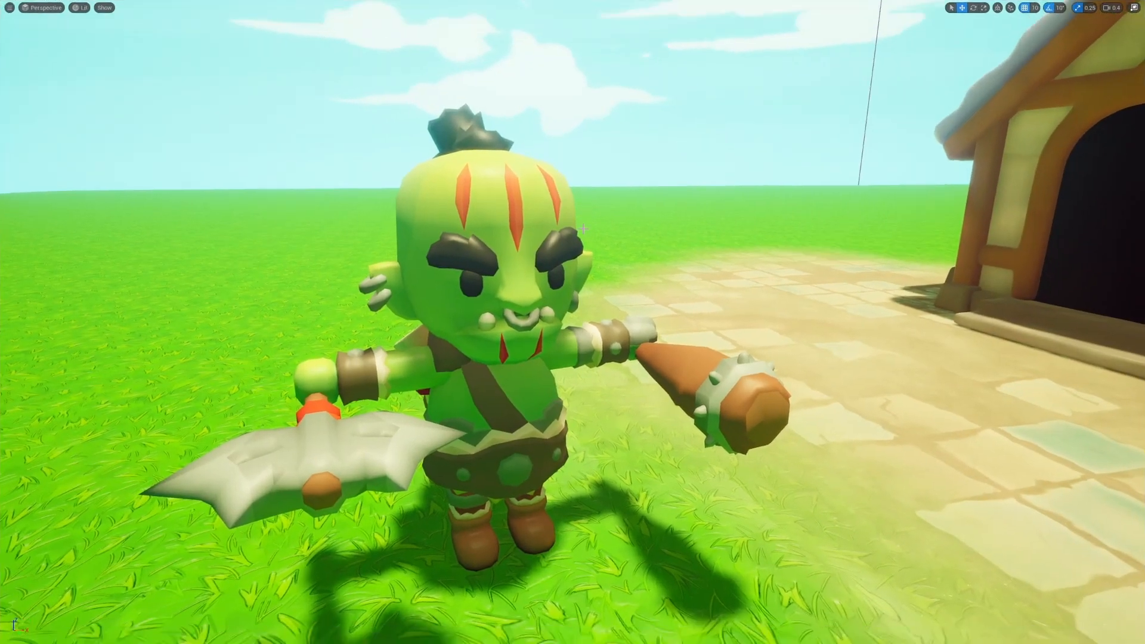
key("F11")
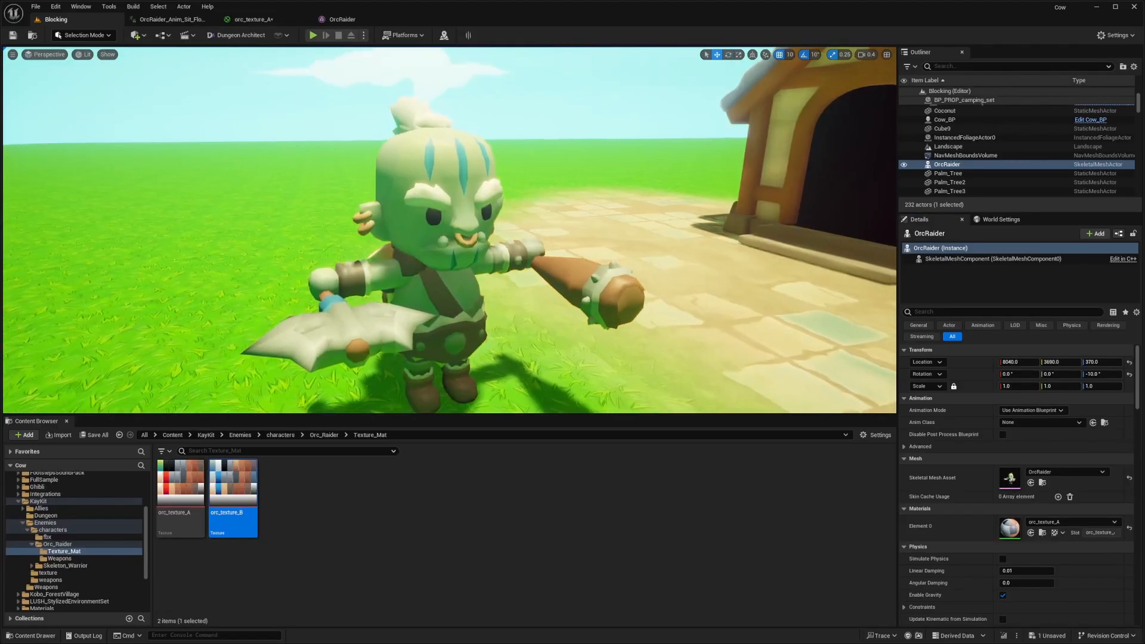
Step: In the orc_texture_A material, connect the orc_texture_A sample's RGB output to Base Color and save
left_click(253, 20)
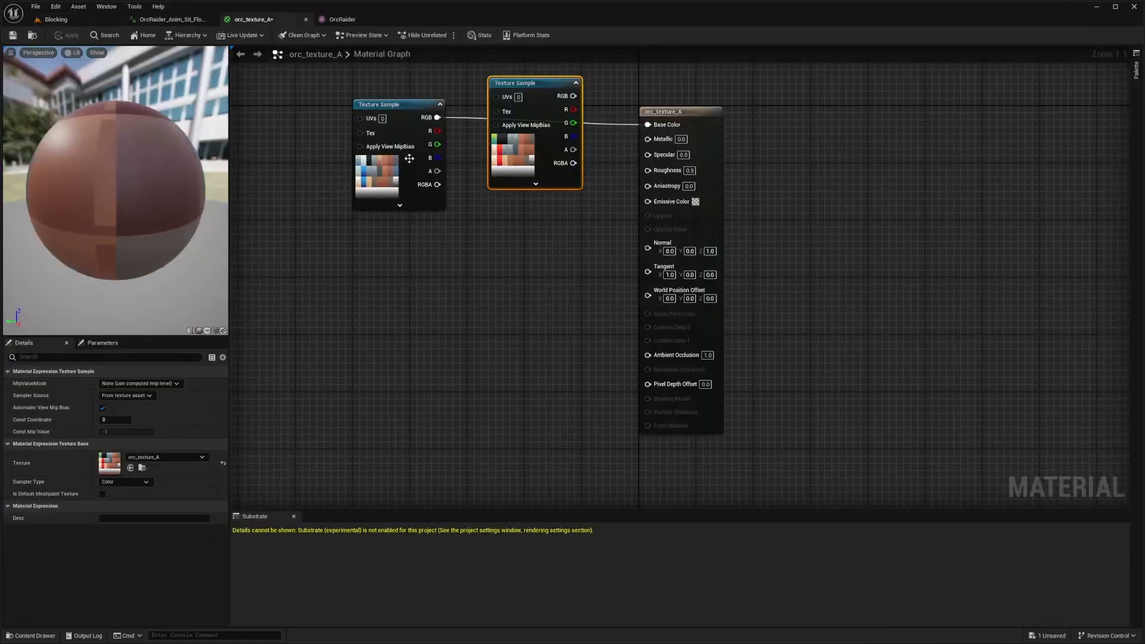
key("ctrl+s")
left_click_drag(570, 97, 647, 125)
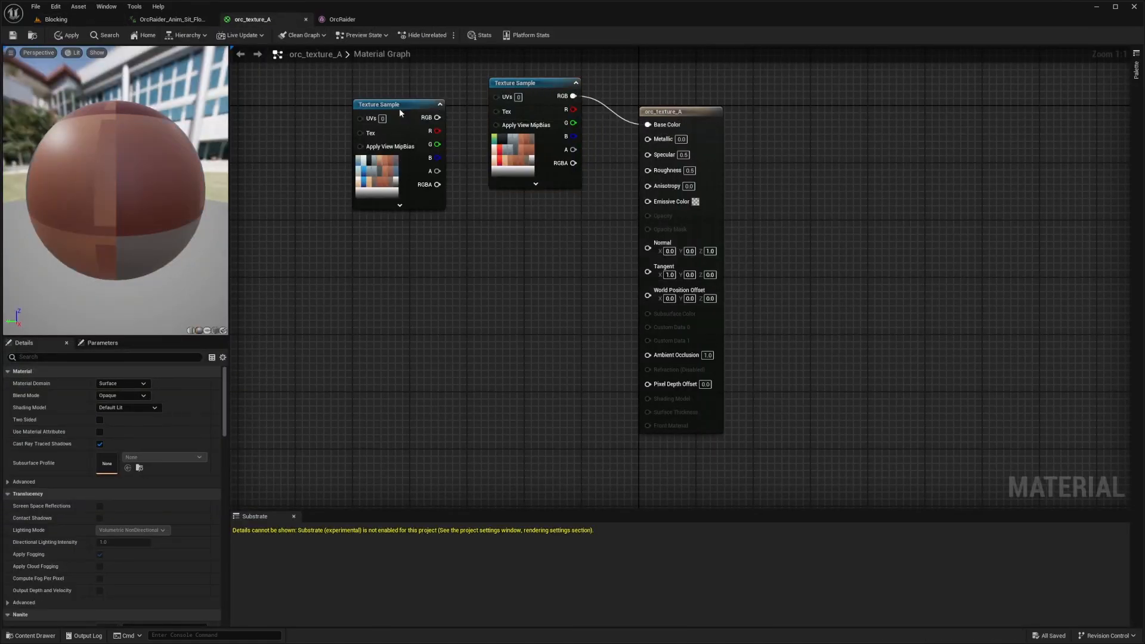
Step: Delete the unused blue texture sample and align the remaining sample with the material node by straightening their connection
left_click_drag(455, 84, 411, 132)
key("Delete")
left_click_drag(506, 87, 507, 106)
left_click_drag(737, 93, 554, 149)
key("q")
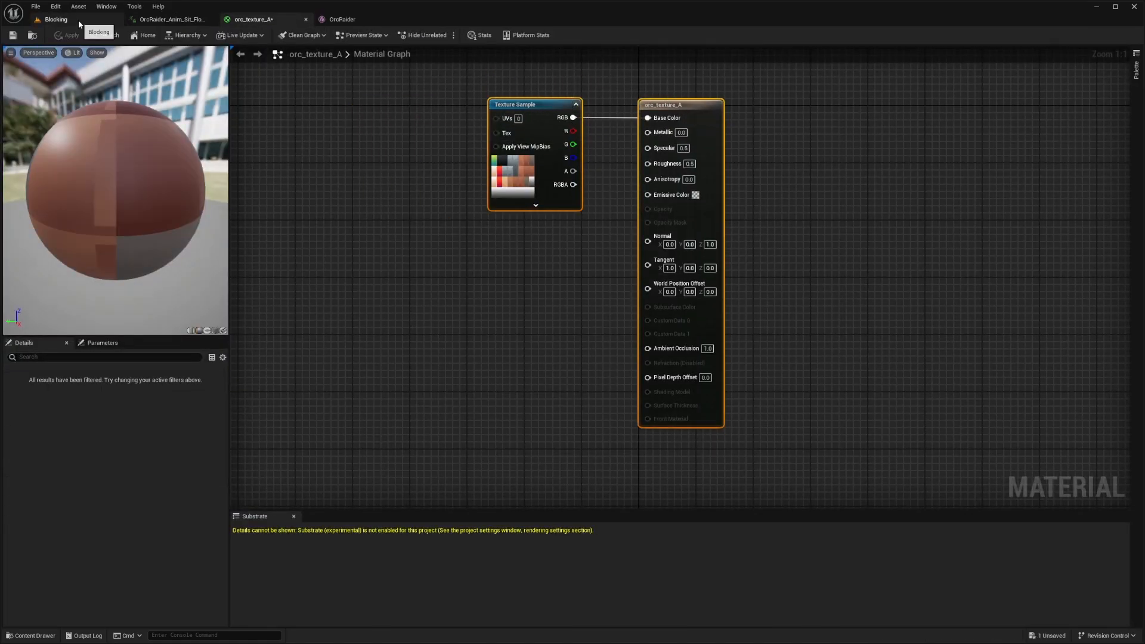
Step: Return to the Blocking level and open the Orc_Raider folder under KayKit/Enemies/characters
left_click(78, 22)
right_click_drag(334, 103, 312, 131)
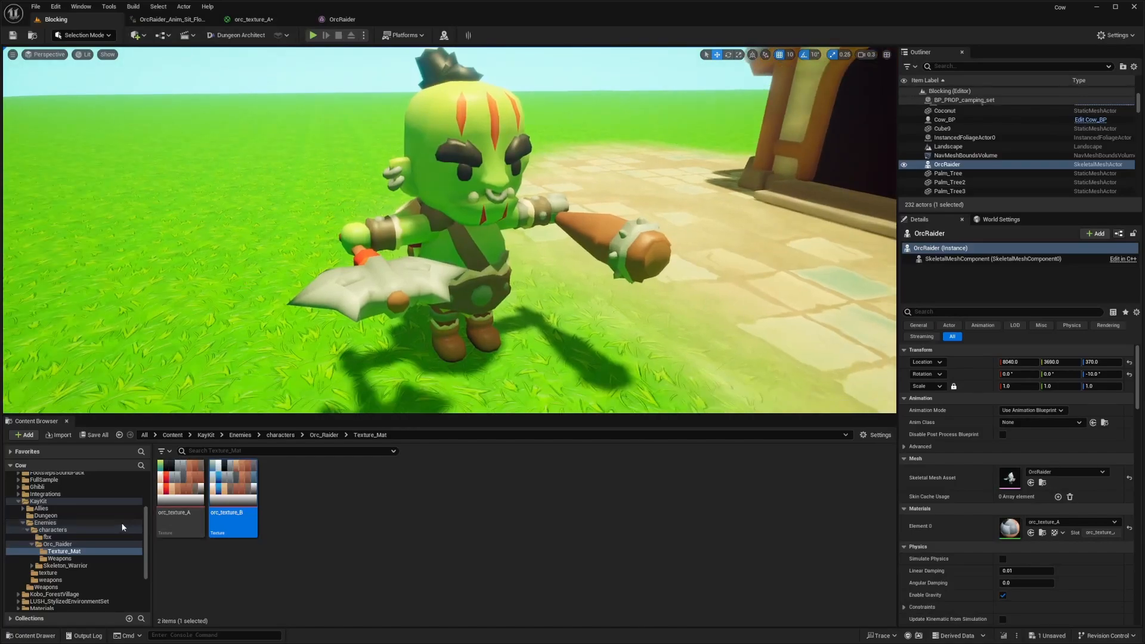
left_click(45, 522)
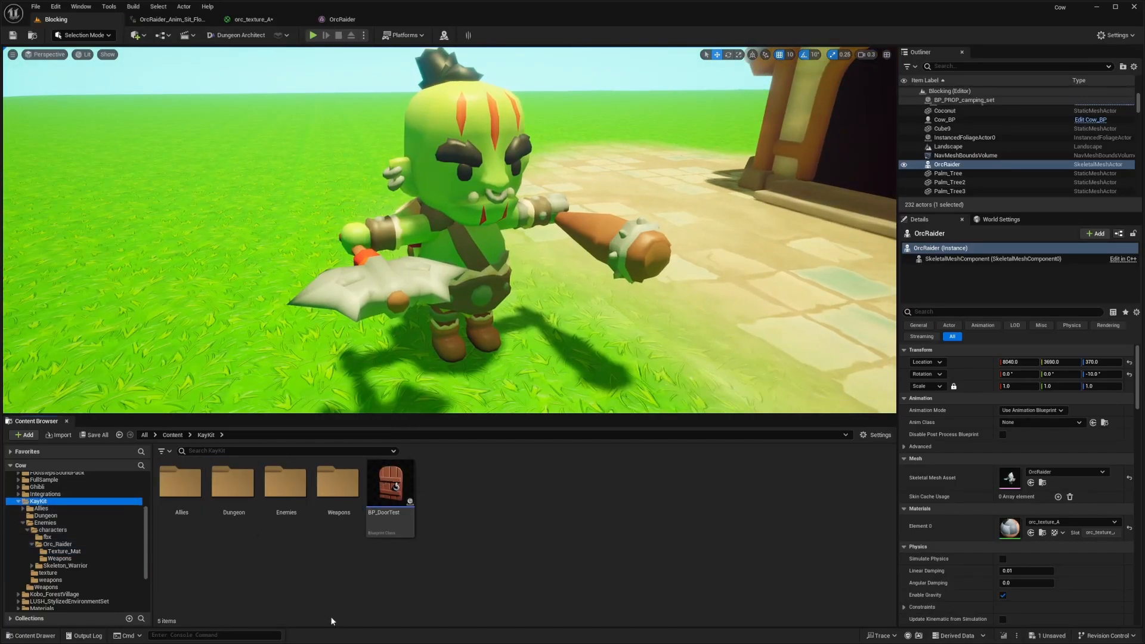
left_click(53, 529)
double_click(233, 480)
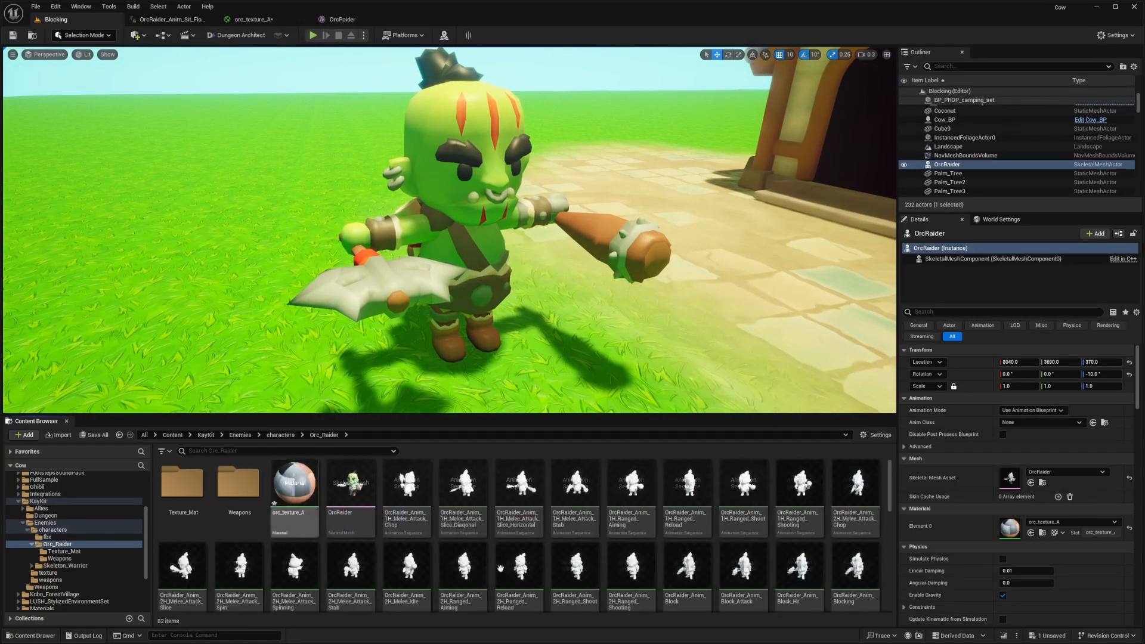
Step: Create a Blueprint class in the Orc_Raider folder with ACFMeleeEnemyBP as its parent class
right_click(569, 496)
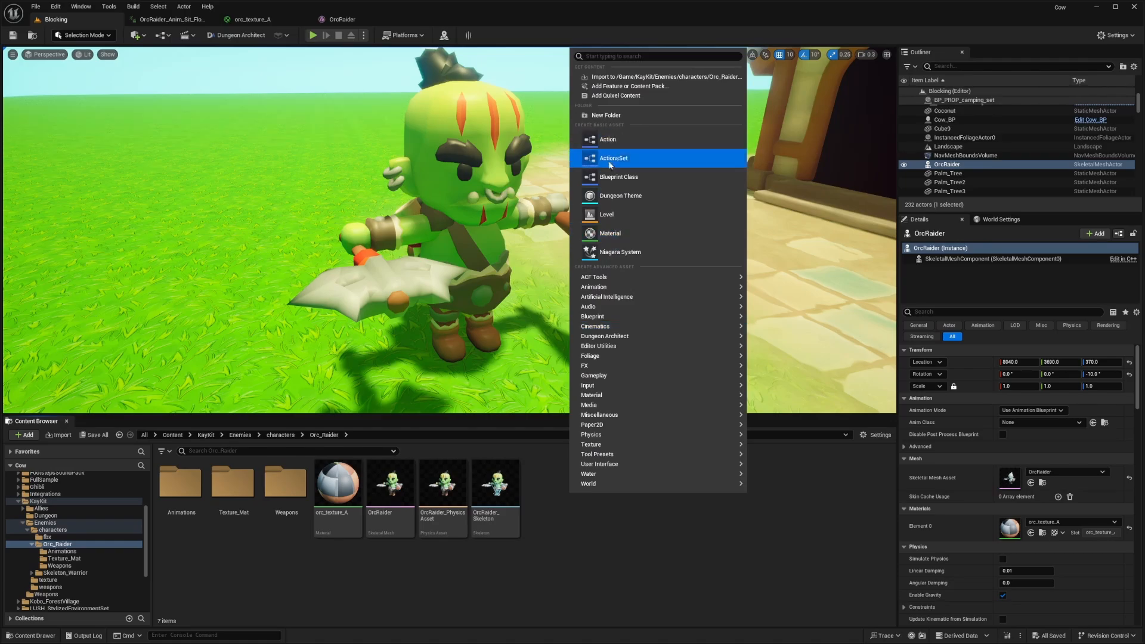
left_click(617, 178)
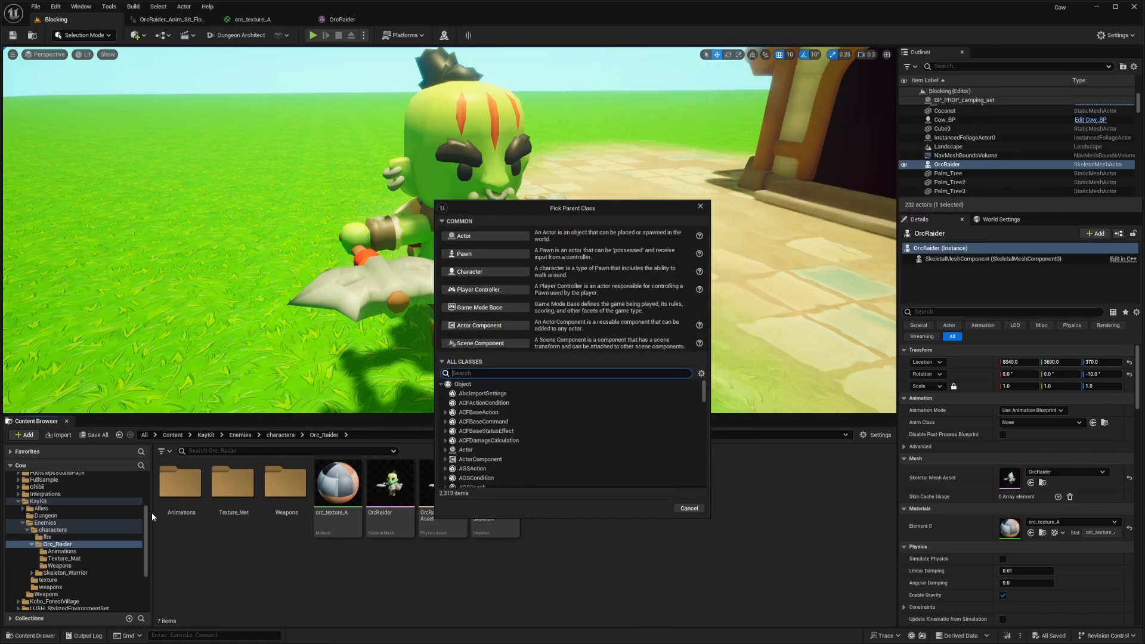
left_click_drag(511, 209, 515, 209)
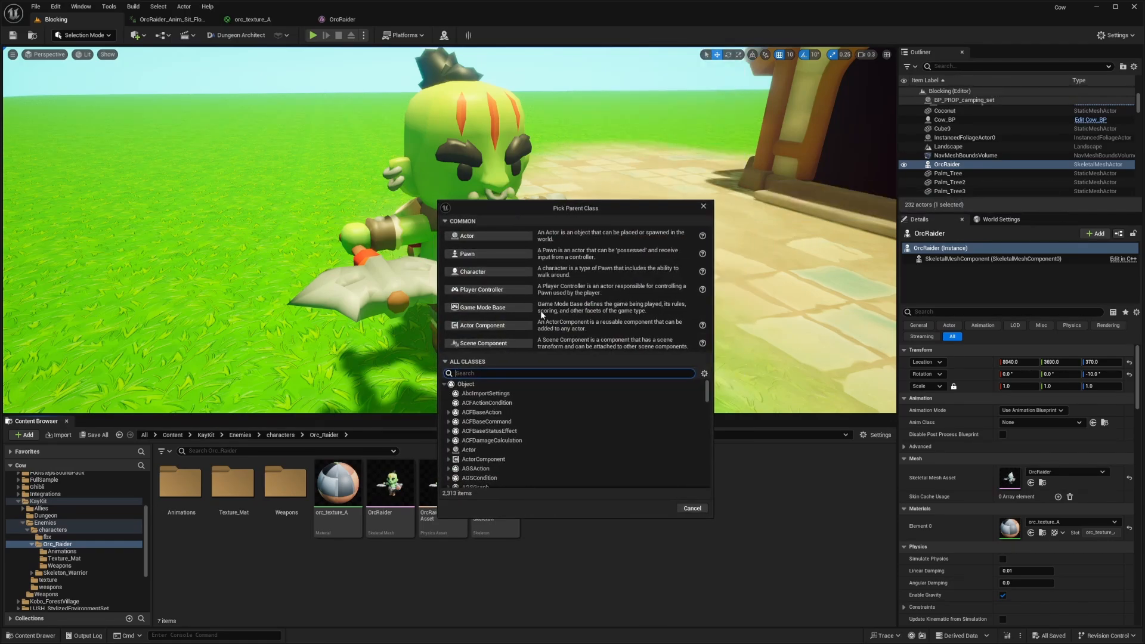
type("ACFMelee")
left_click(542, 482)
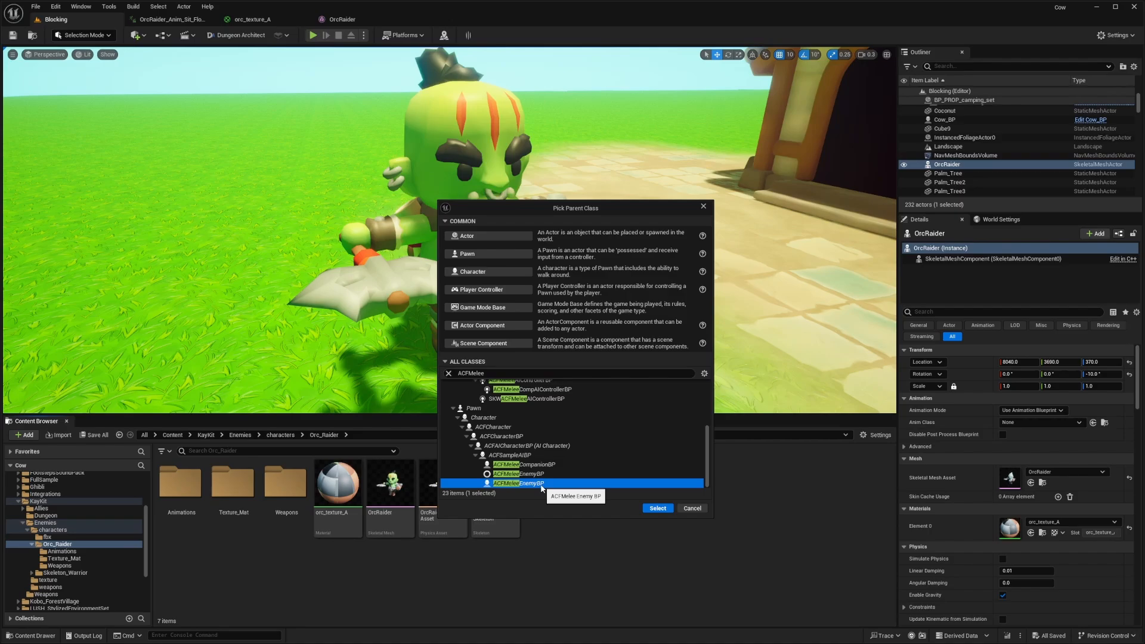
left_click(644, 508)
Step: Name the new Blueprint Orc_Raider_AI, open it for editing and save it
type("Orc_Raider_AI")
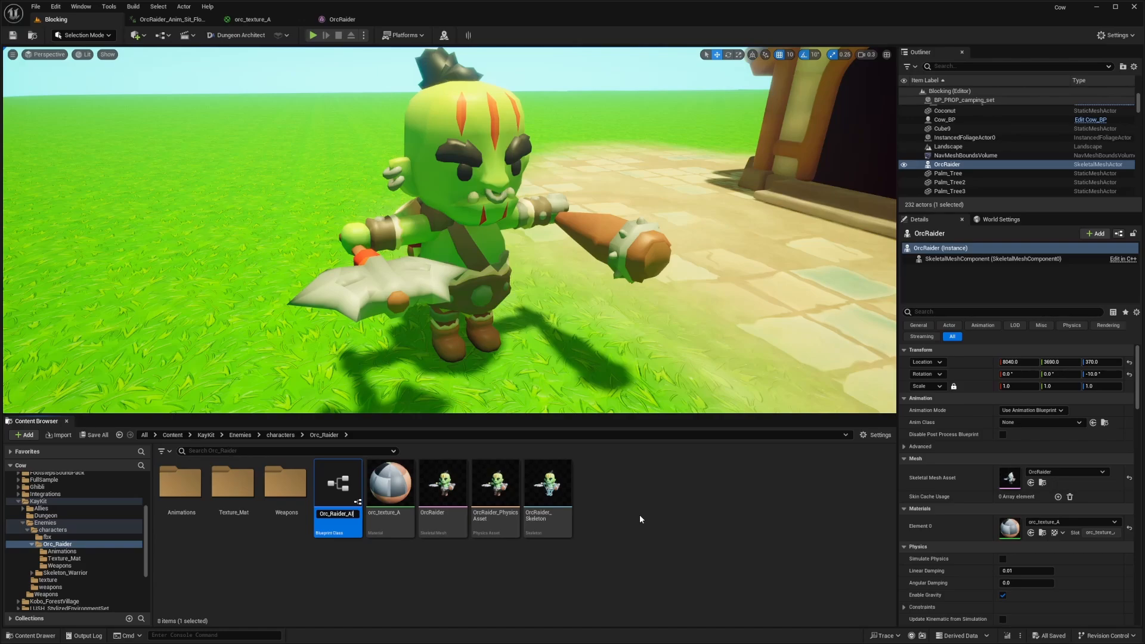
key("Return")
double_click(337, 509)
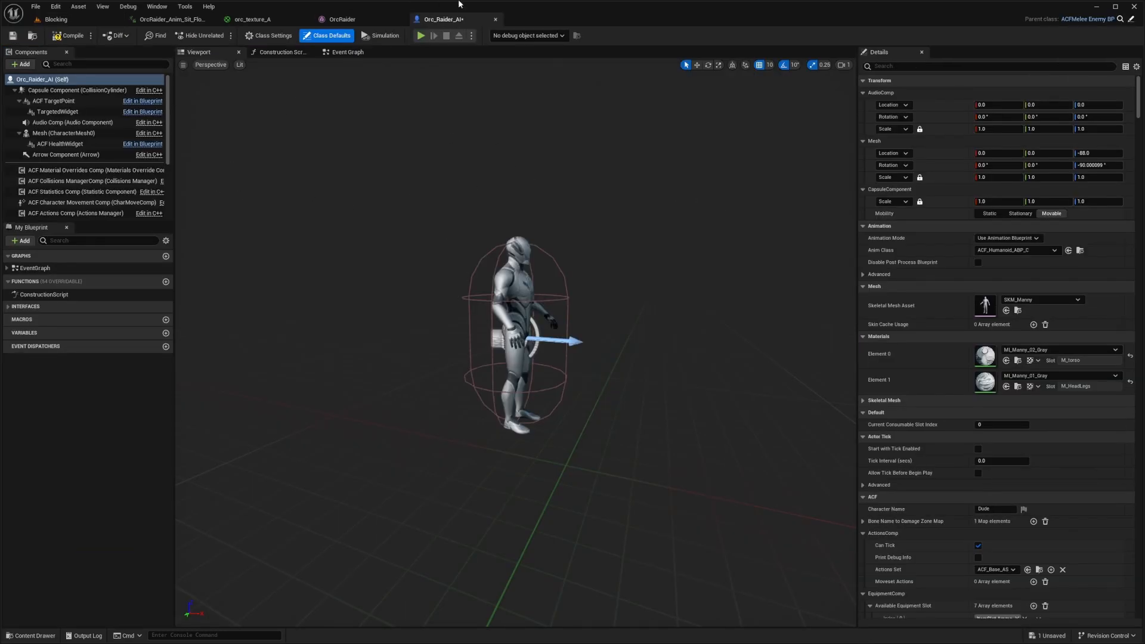
key("ctrl+s")
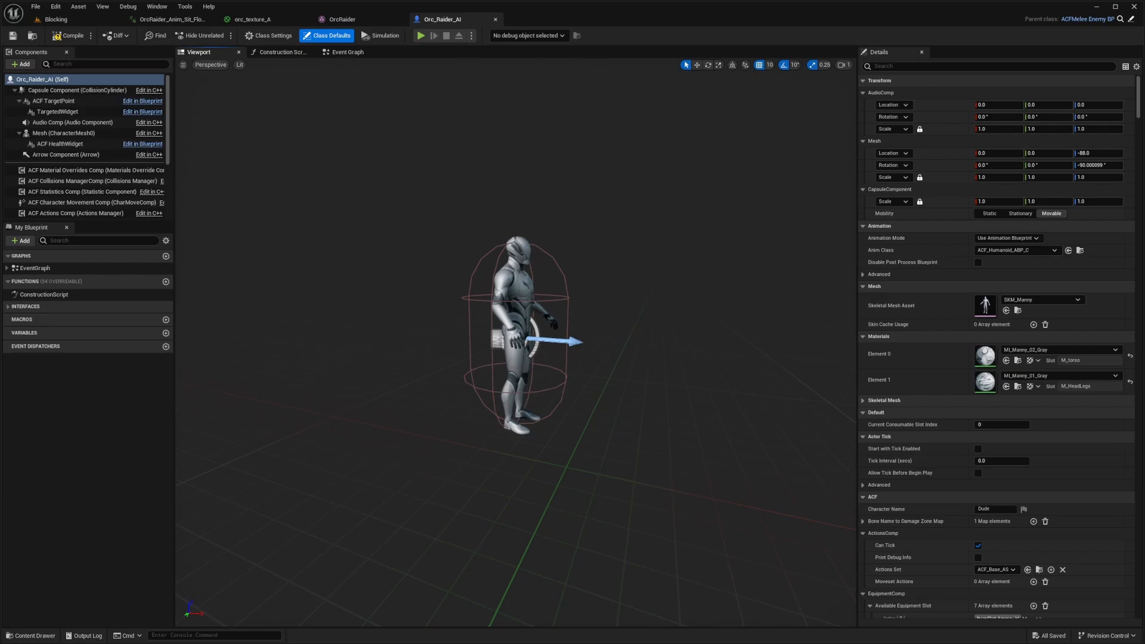
Step: Set the character Mesh component's skeletal mesh asset to OrcRaider
key("w")
right_click_drag(534, 300, 492, 299)
key("s")
scroll(534, 299, "down", 1)
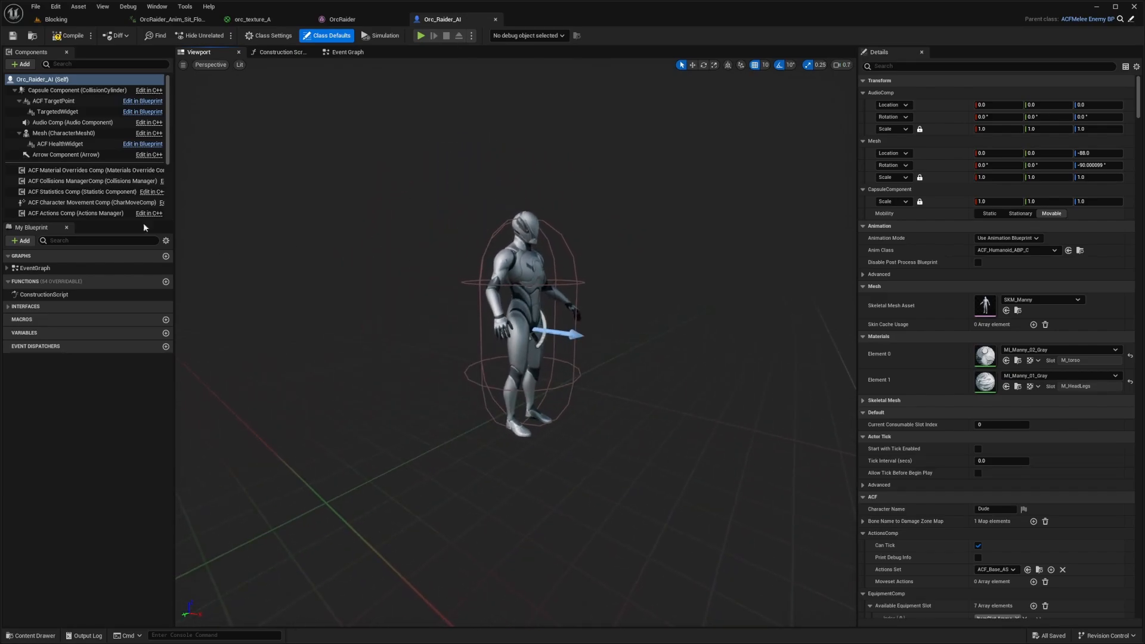
left_click(75, 133)
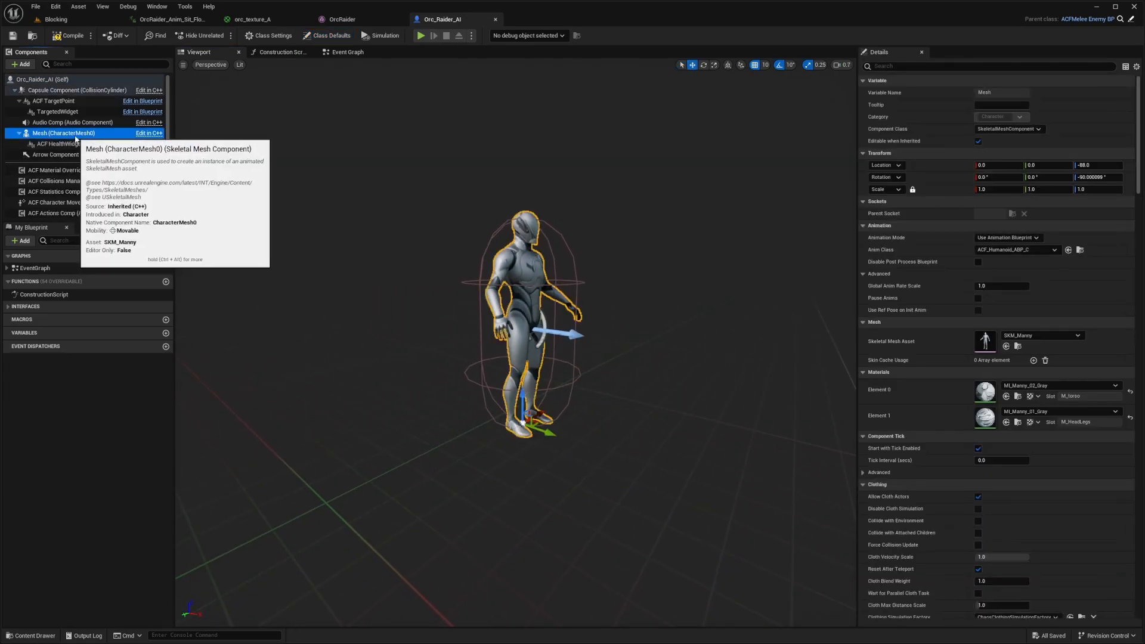
left_click(67, 37)
left_click(53, 136)
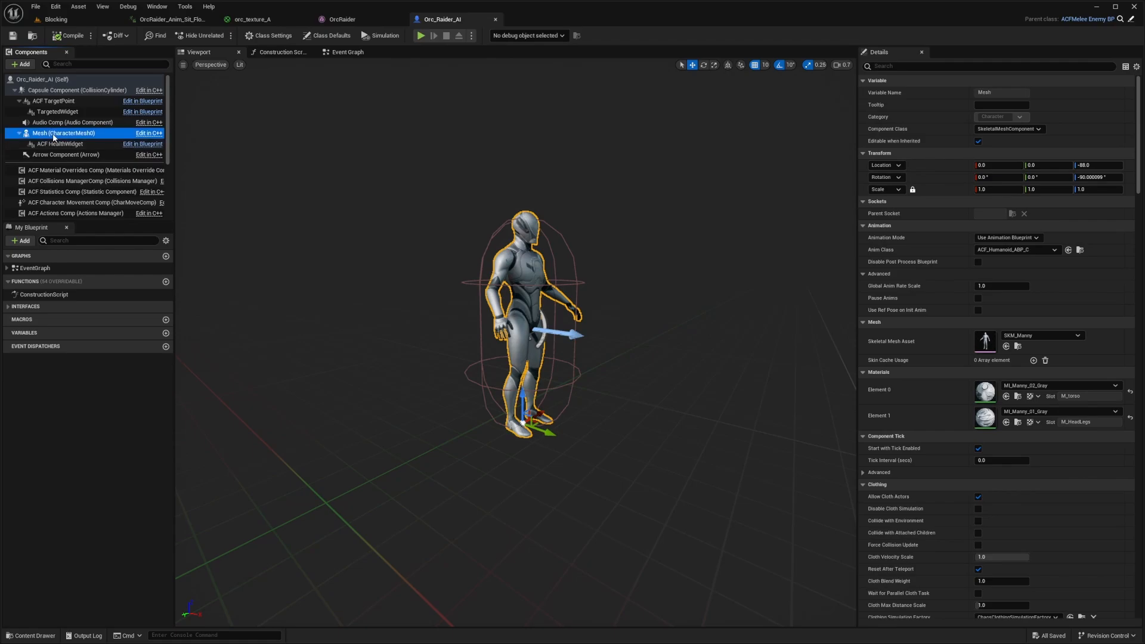
left_click(1017, 335)
type("o")
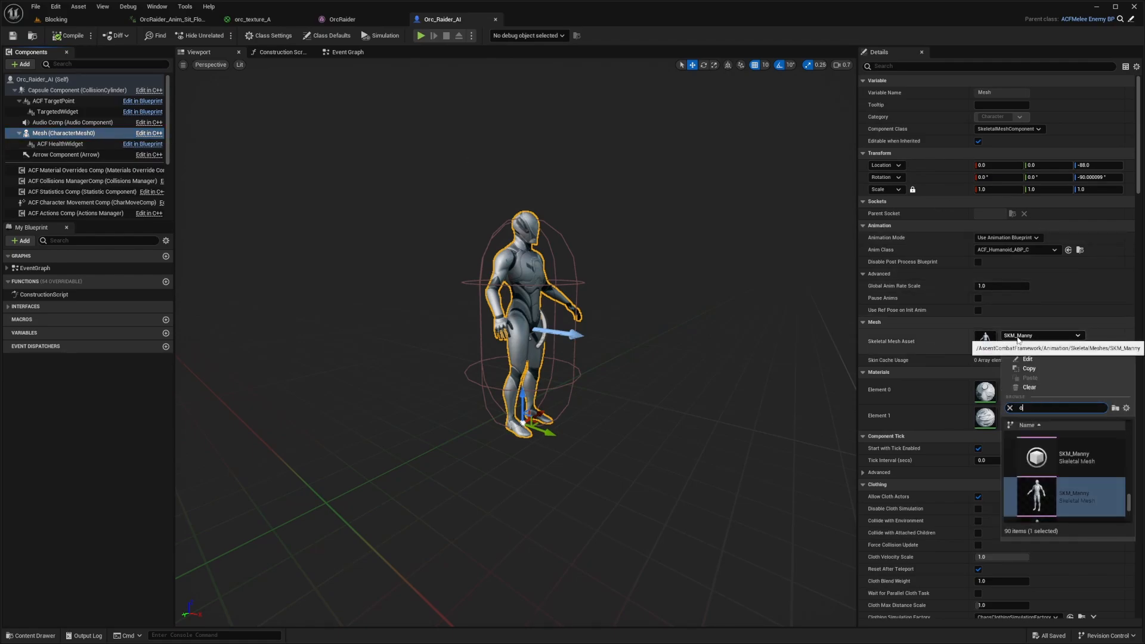
type("rc")
left_click(1067, 458)
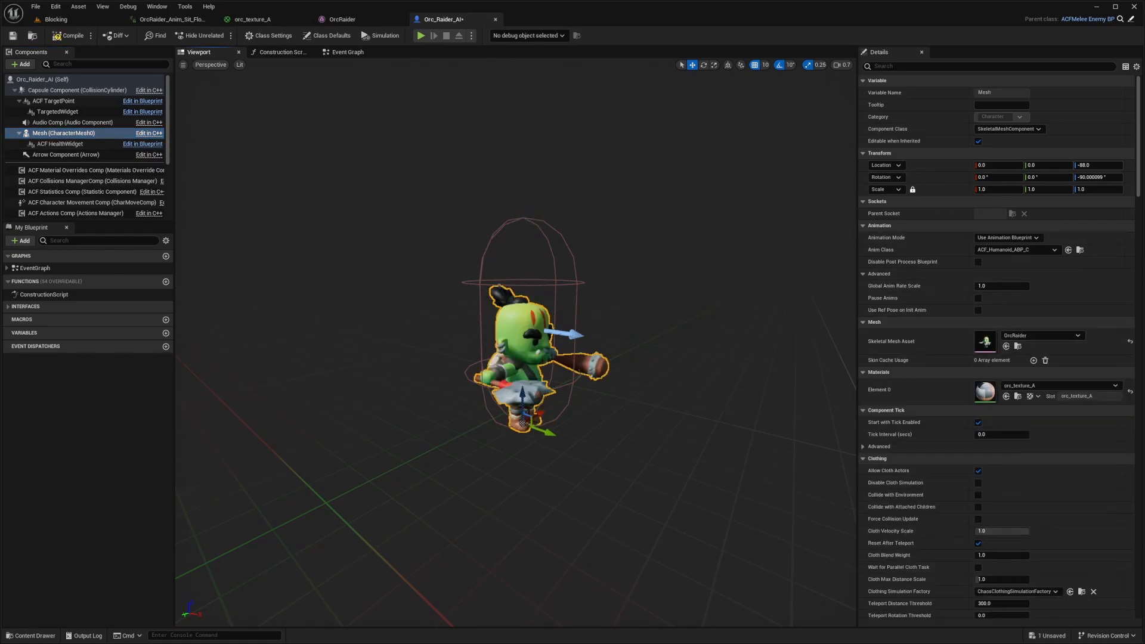
Step: Shrink the collision capsule around the orc to a half height of 55 and a radius of 30
key("w")
mouse_move(562, 207)
right_mouse_down()
mouse_move(546, 227)
mouse_move(561, 207)
right_mouse_up()
scroll(561, 206, "down", 1)
left_click(565, 193)
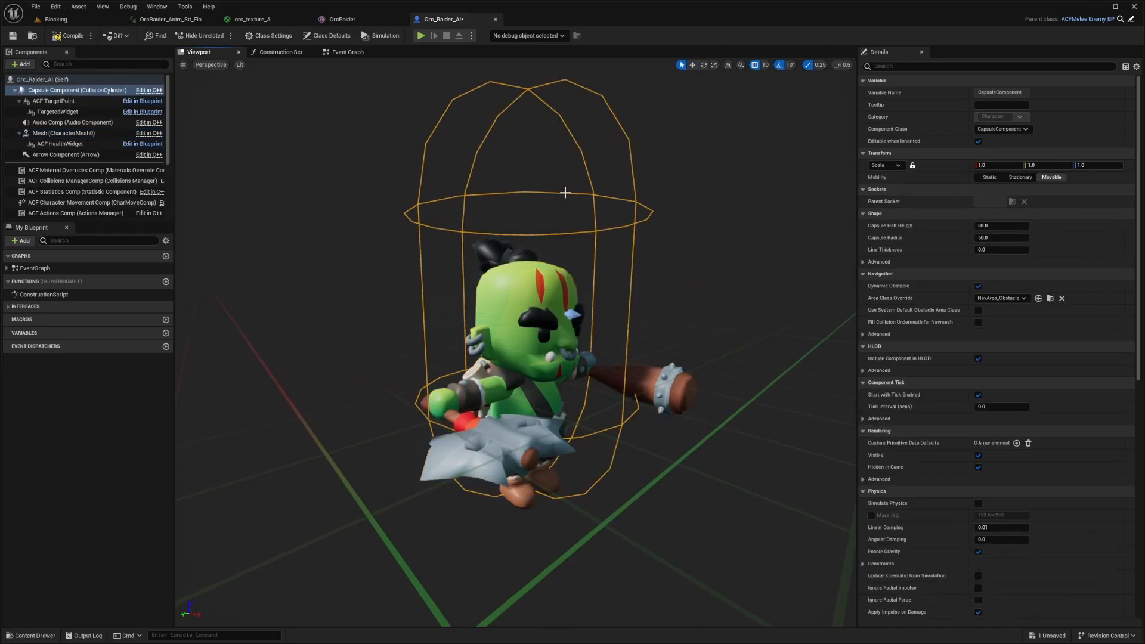
mouse_move(1002, 225)
left_mouse_down()
mouse_move(981, 225)
mouse_move(994, 237)
mouse_move(984, 237)
left_mouse_up()
key("a")
right_click_drag(562, 298, 668, 301)
key("w")
left_click_drag(1002, 250, 1009, 250)
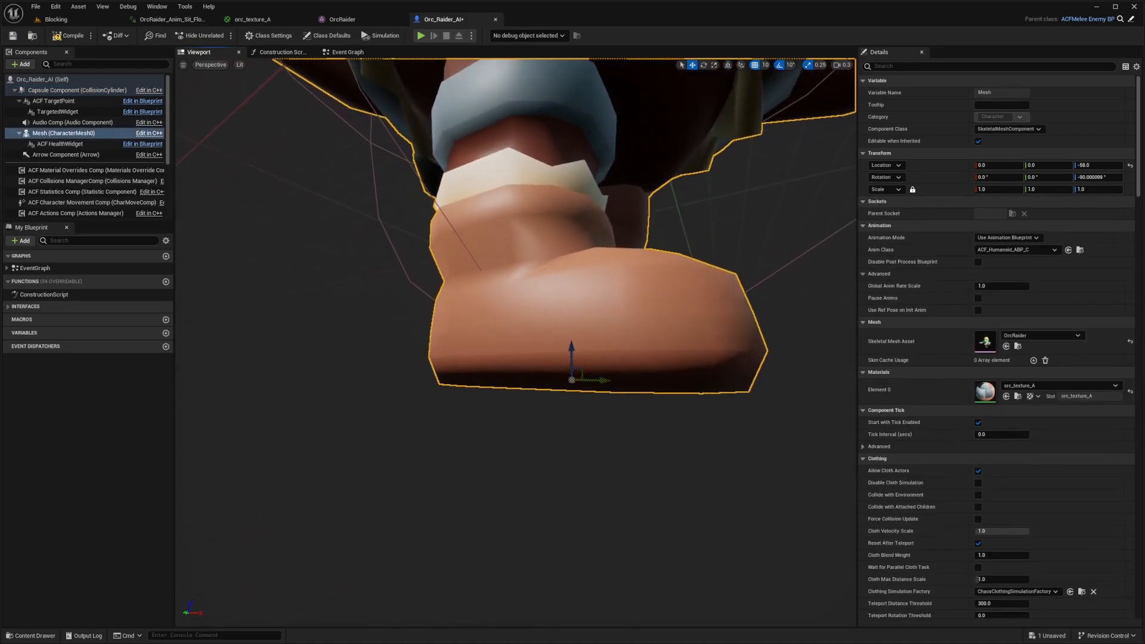
Step: Move the orc mesh to a Z location of -55 with grid and rotation snapping on, and save the Blueprint
key("w")
left_click_drag(570, 328, 568, 307)
key("w")
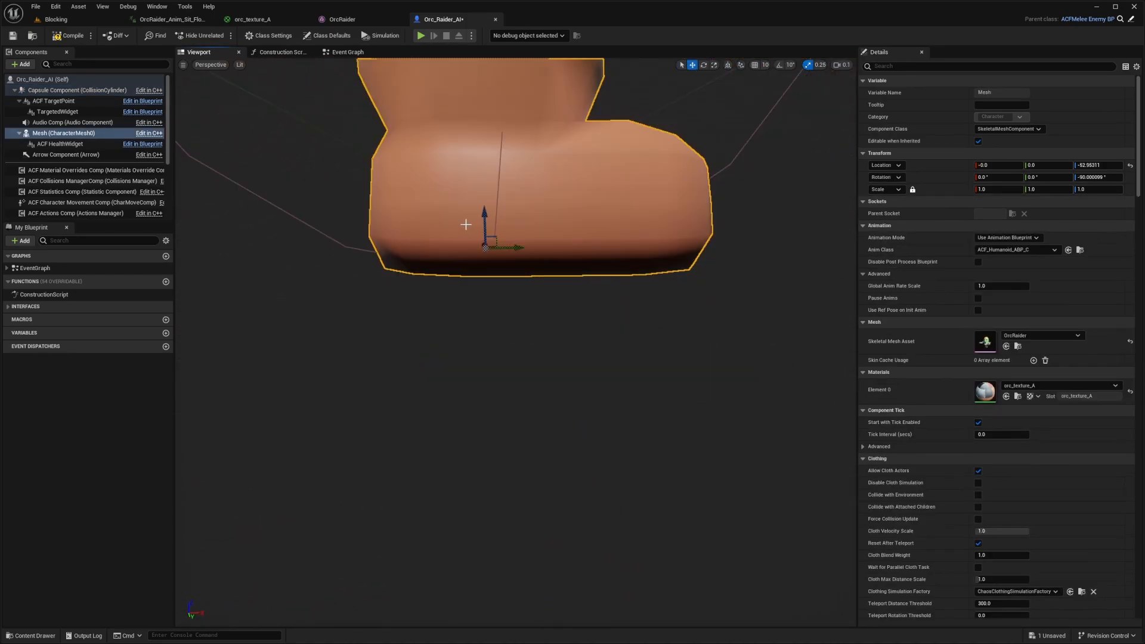
key("q")
left_click(756, 65)
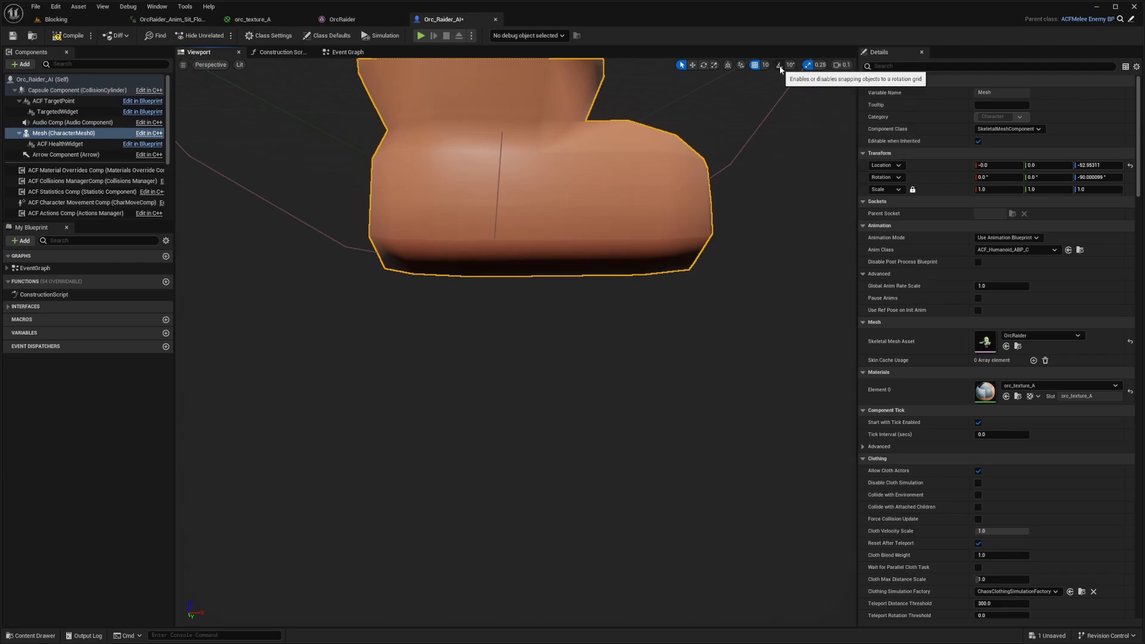
left_click(780, 65)
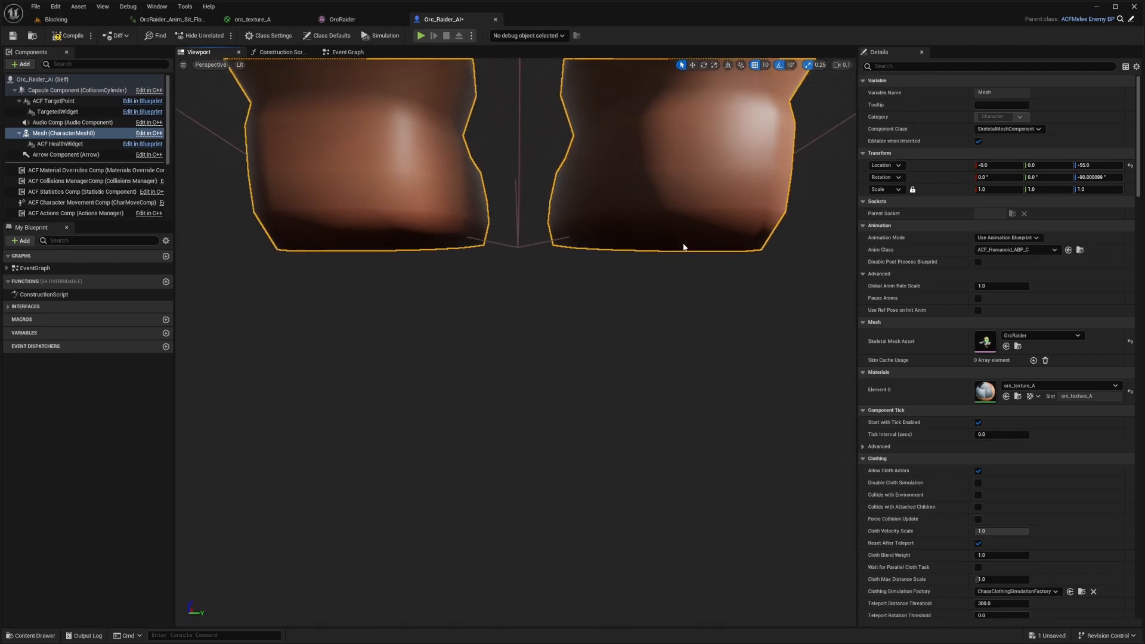
key("ctrl+s")
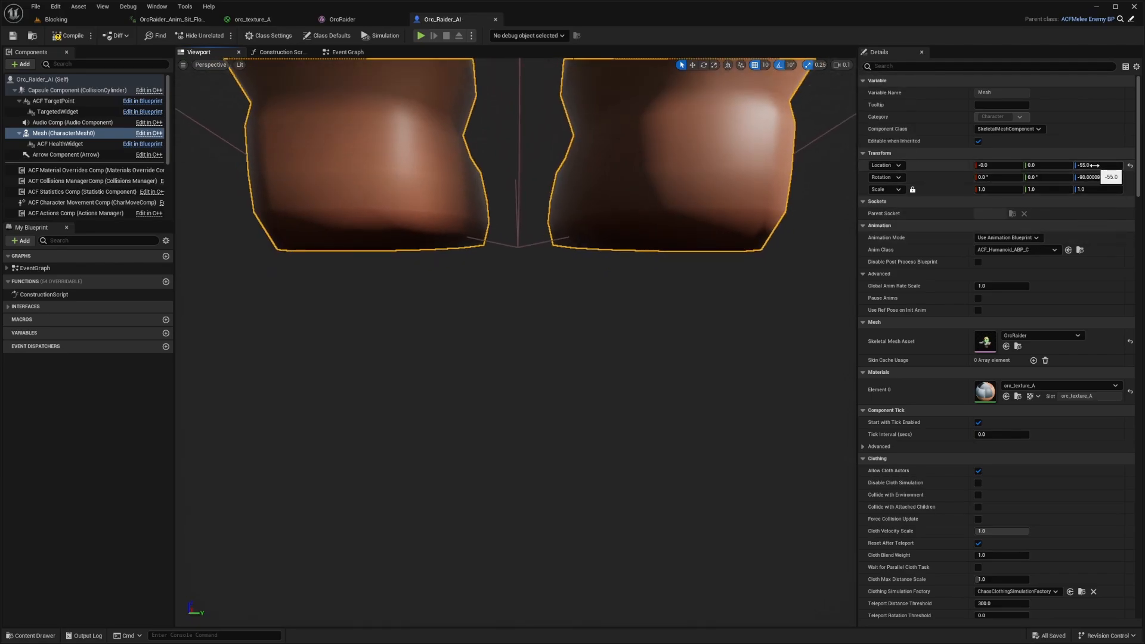
Step: Check how the collision capsule fits the orc's feet and body, comparing its half height with the mesh offset
scroll(621, 220, "down", 3)
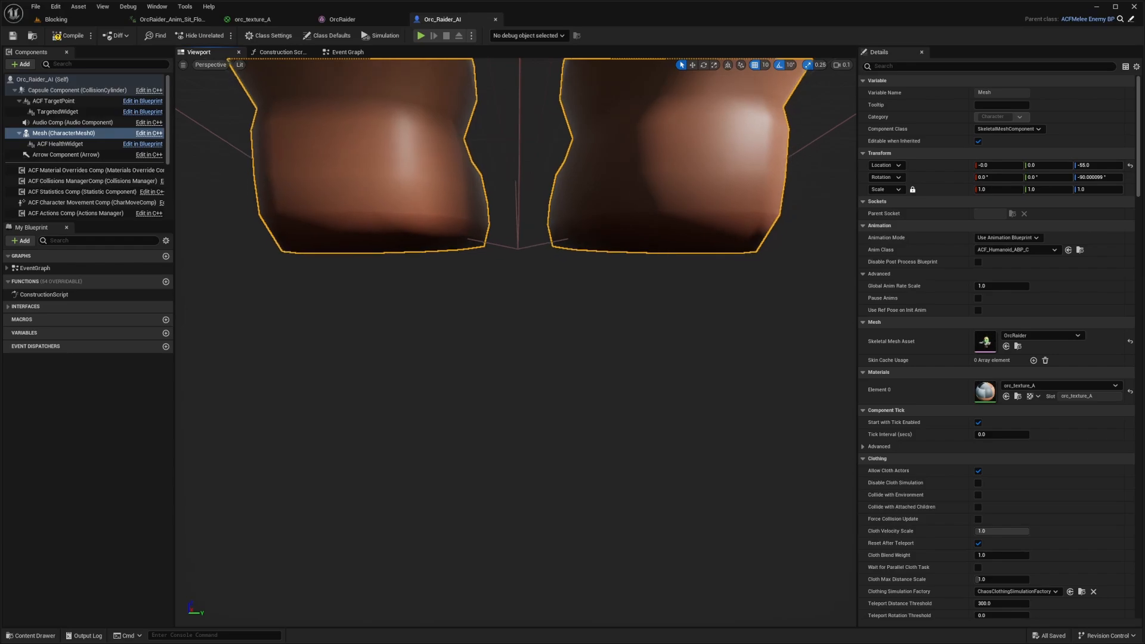
left_click(514, 215)
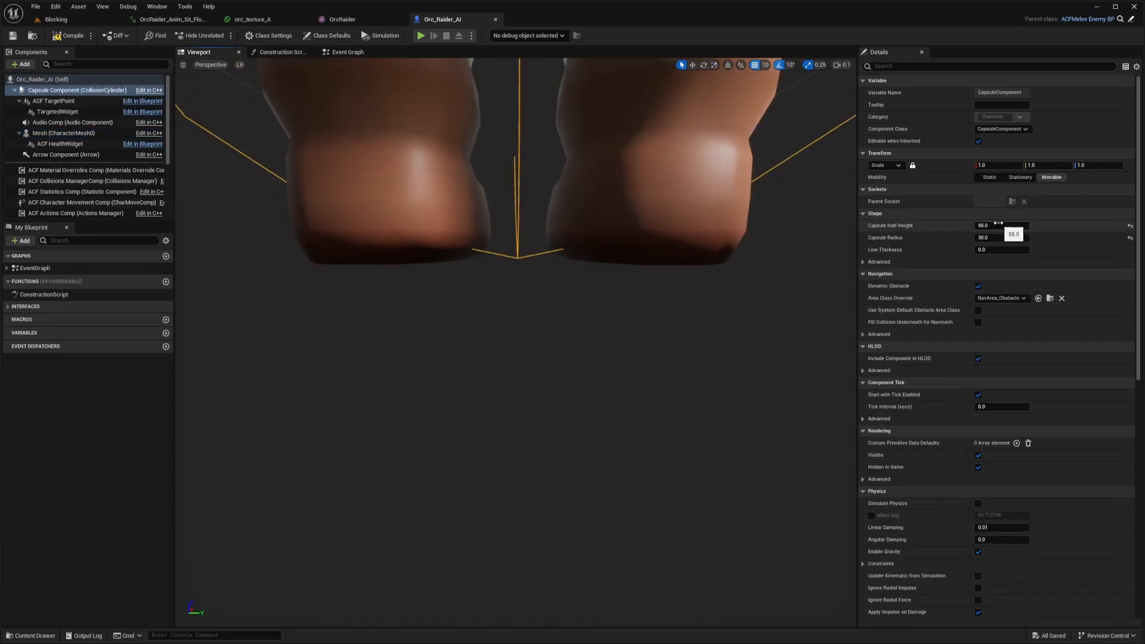
scroll(504, 187, "down", 6)
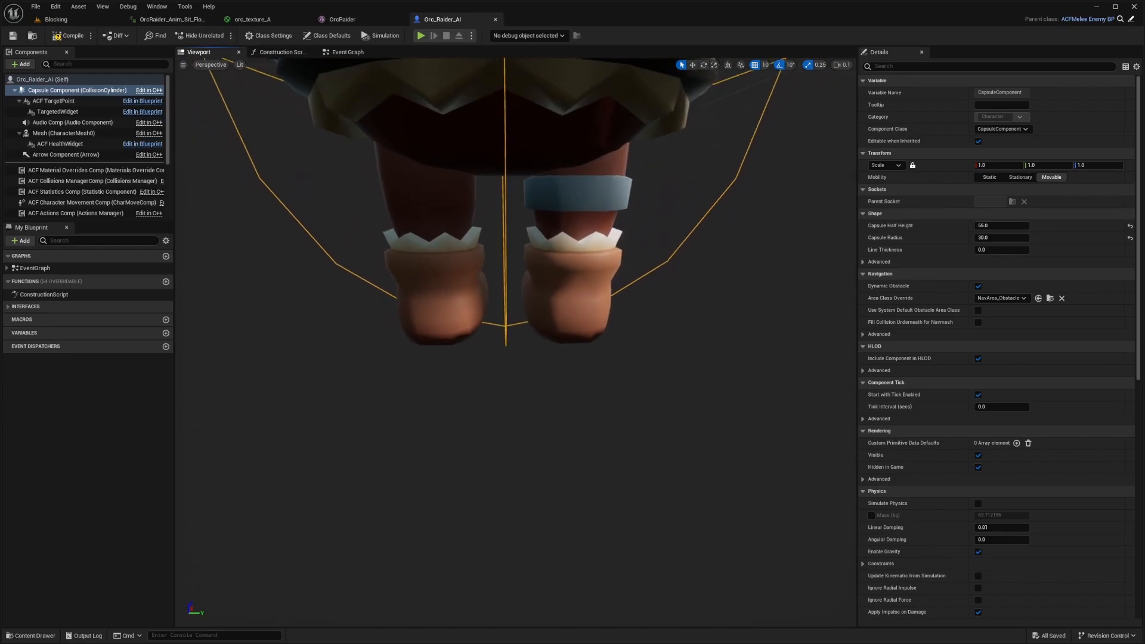
scroll(631, 235, "down", 2)
mouse_move(644, 220)
right_mouse_down()
mouse_move(629, 214)
mouse_move(660, 213)
right_mouse_up()
scroll(644, 220, "down", 3)
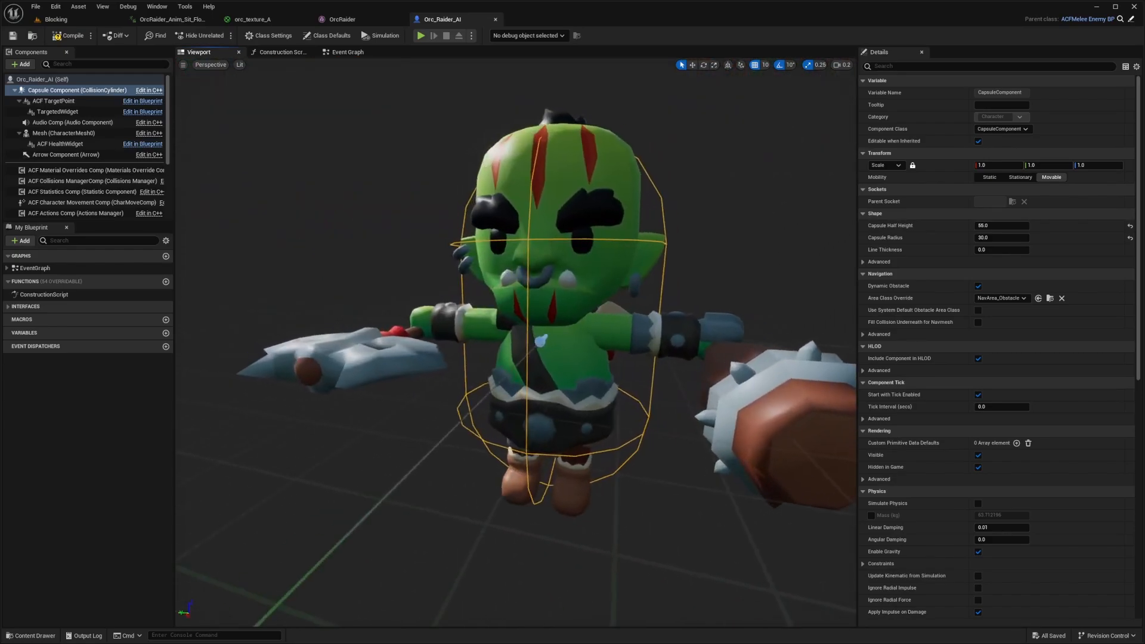
right_click_drag(514, 173, 626, 192)
left_click(110, 131)
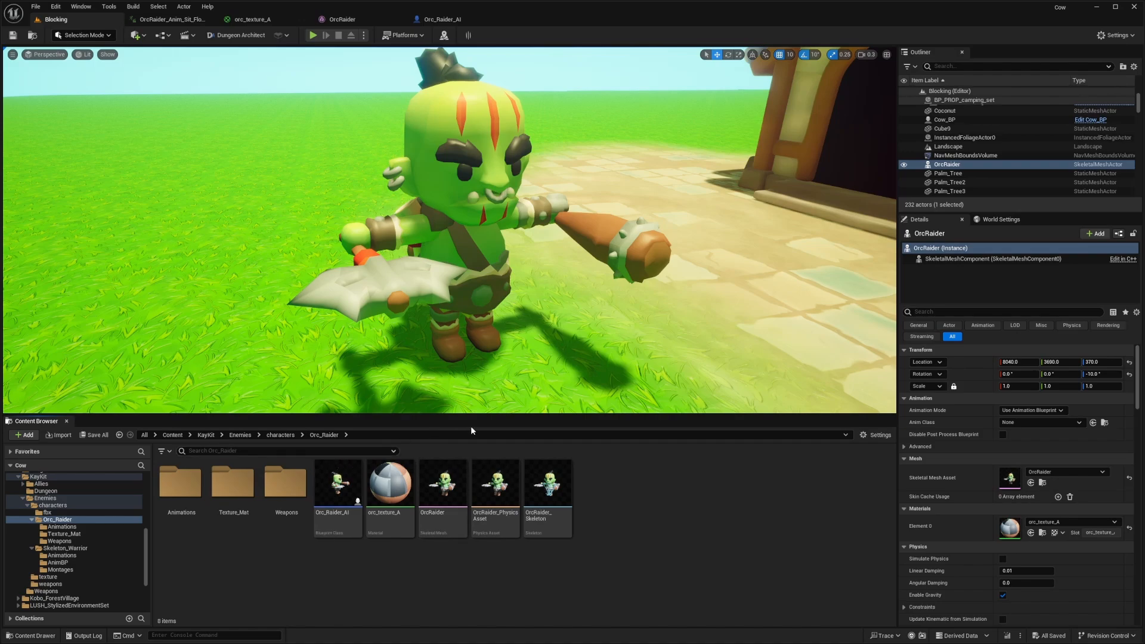
Step: Create a Blueprint class in the Orc_Raider folder with parent ACF_SimpleTemplate_ABP and name it Orc_Raider_Simple_ABP
right_click(659, 494)
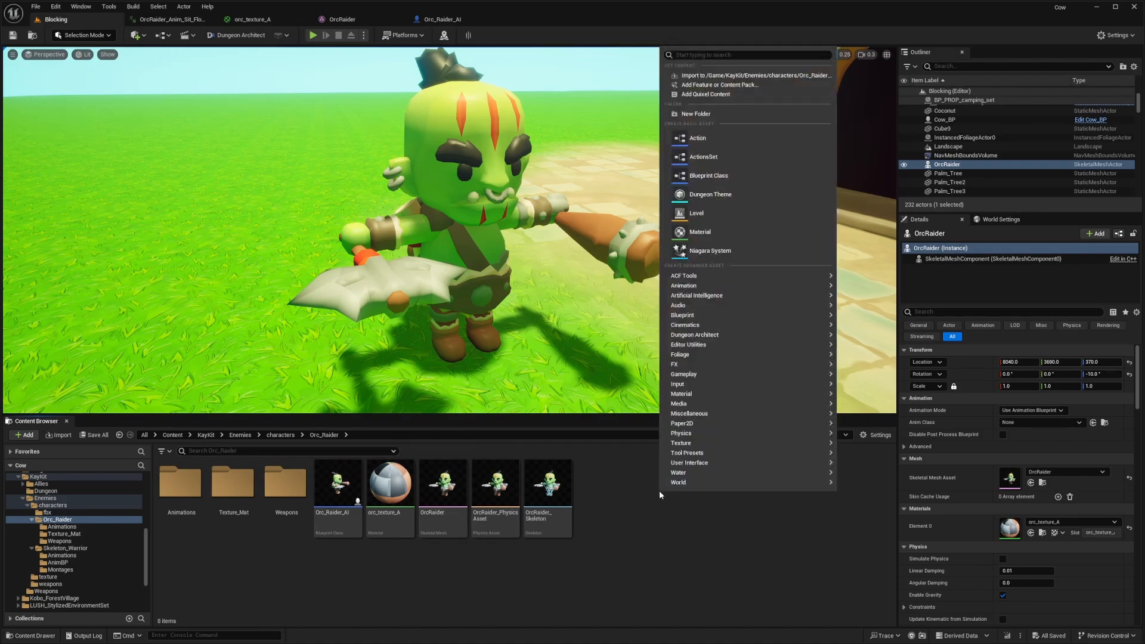
left_click(722, 179)
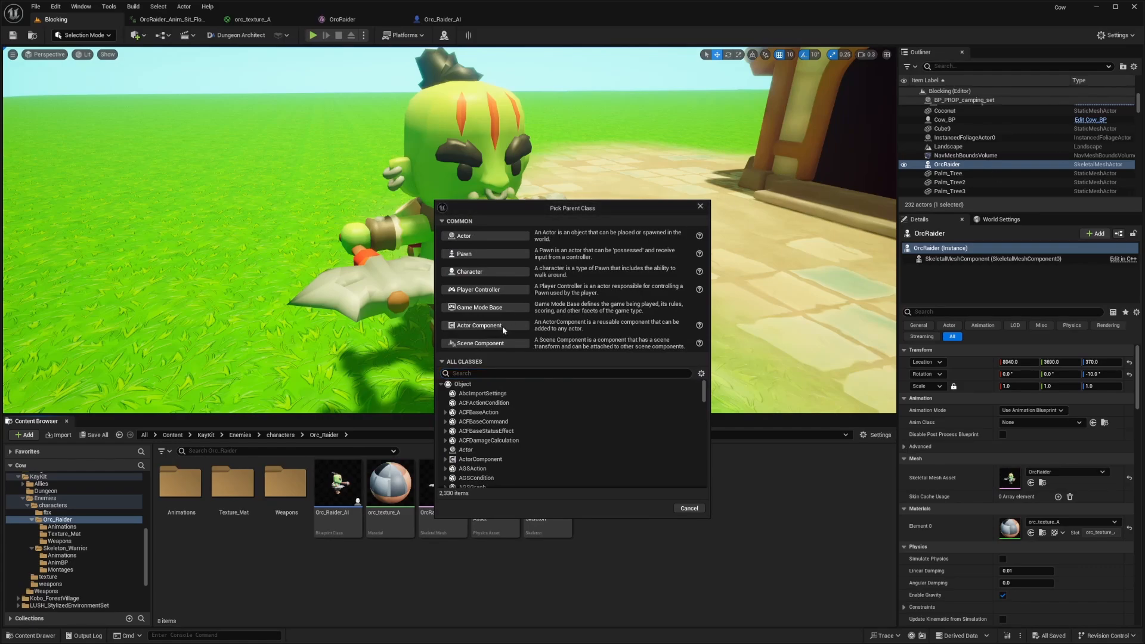
left_click(483, 372)
type("ACF S")
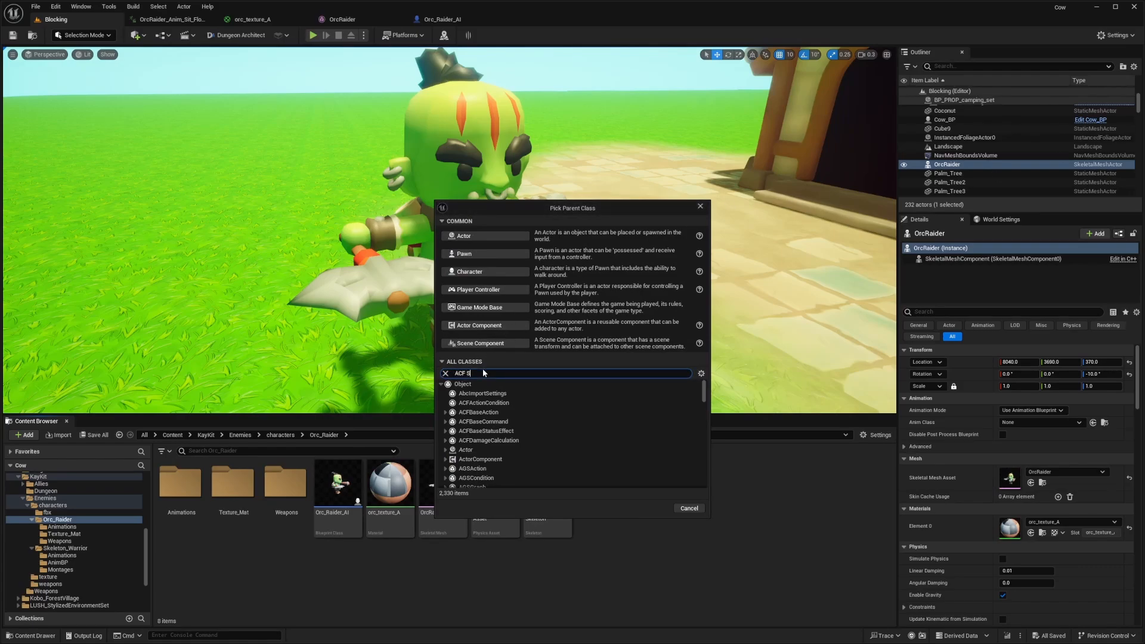
type("im")
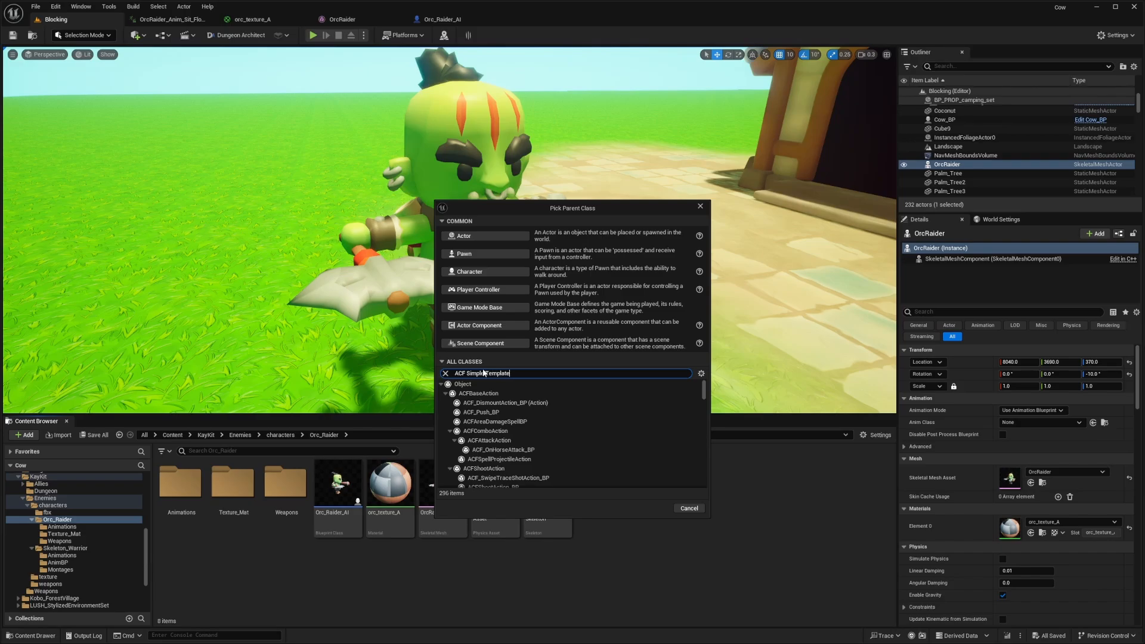
type("pleTemplate ABP")
left_click(504, 412)
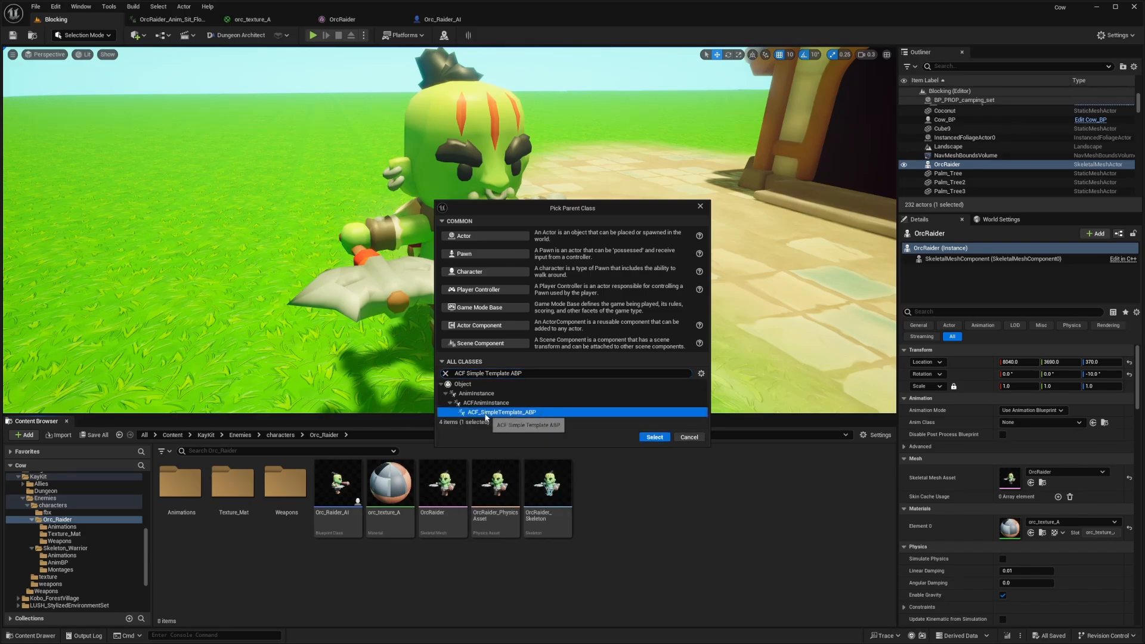
left_click(654, 438)
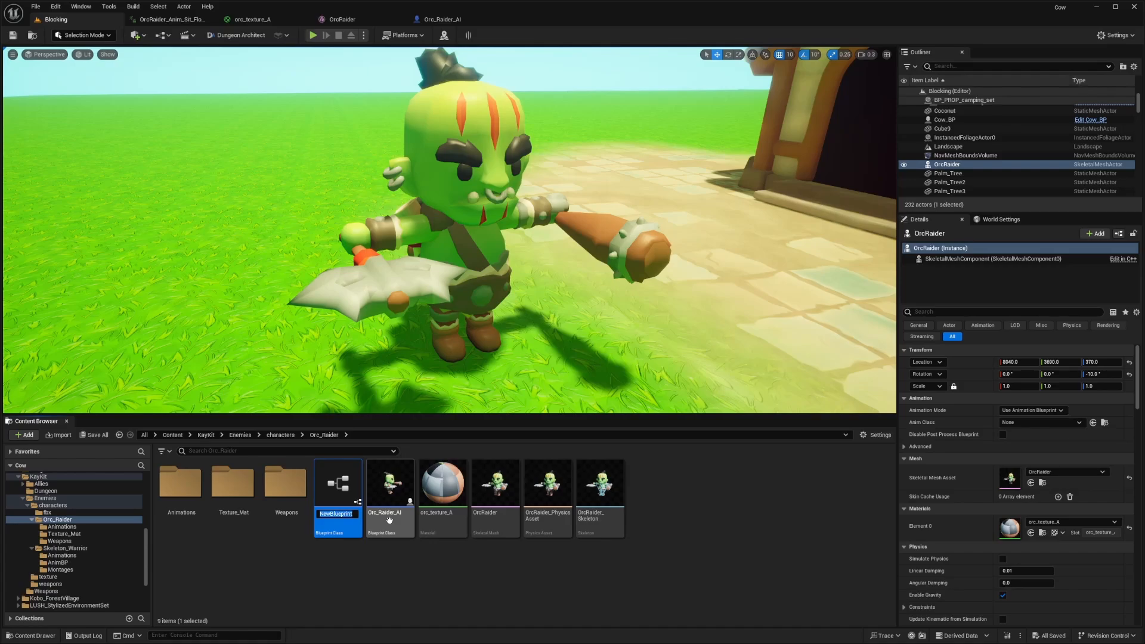
type("Orc_Raider_Simple_ABP")
key("Return")
Step: Assign OrcRaider_Skeleton as the replacement skeleton for the Orc_Raider_Simple_ABP animation blueprint
double_click(389, 494)
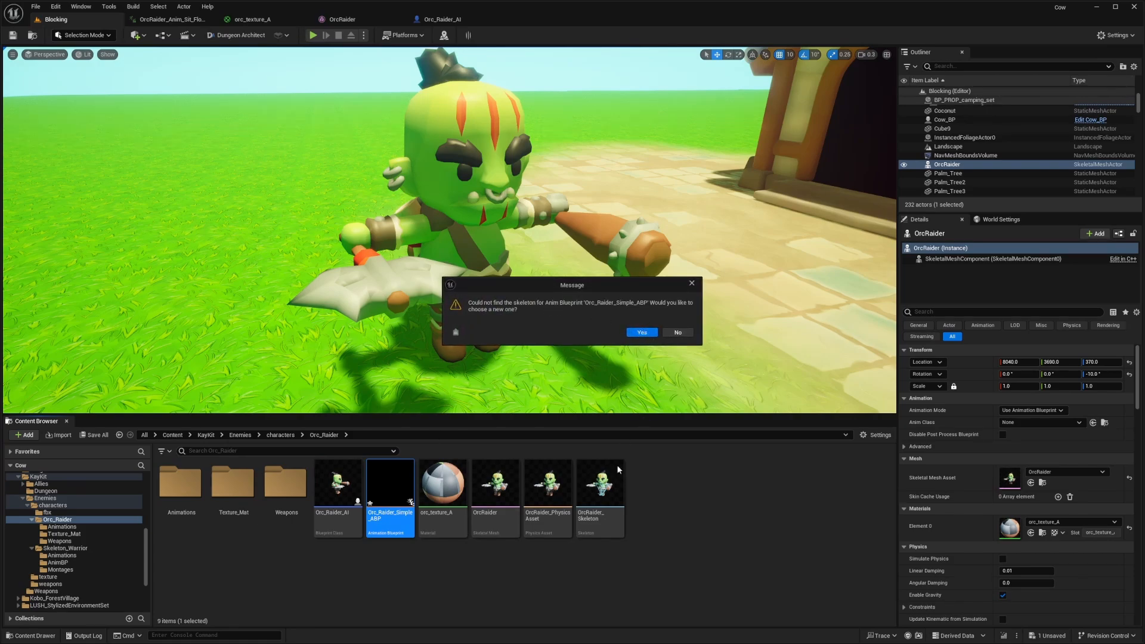
left_click(641, 332)
left_click(498, 258)
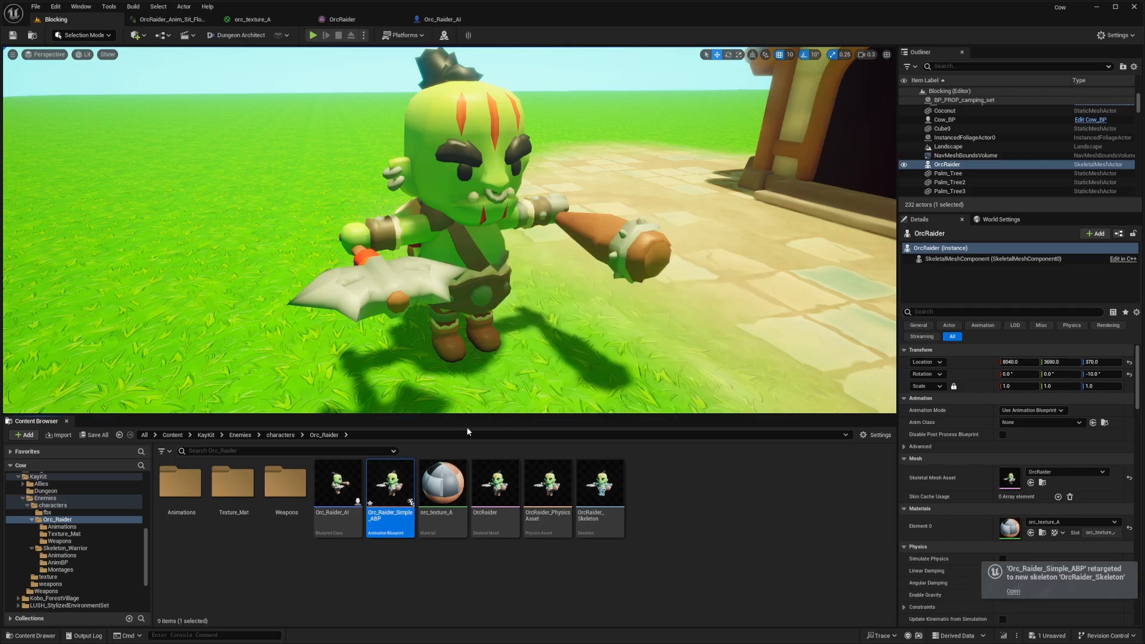
Step: Open Orc_Raider_Simple_ABP and clear the IKLayer setting in its class defaults
double_click(391, 497)
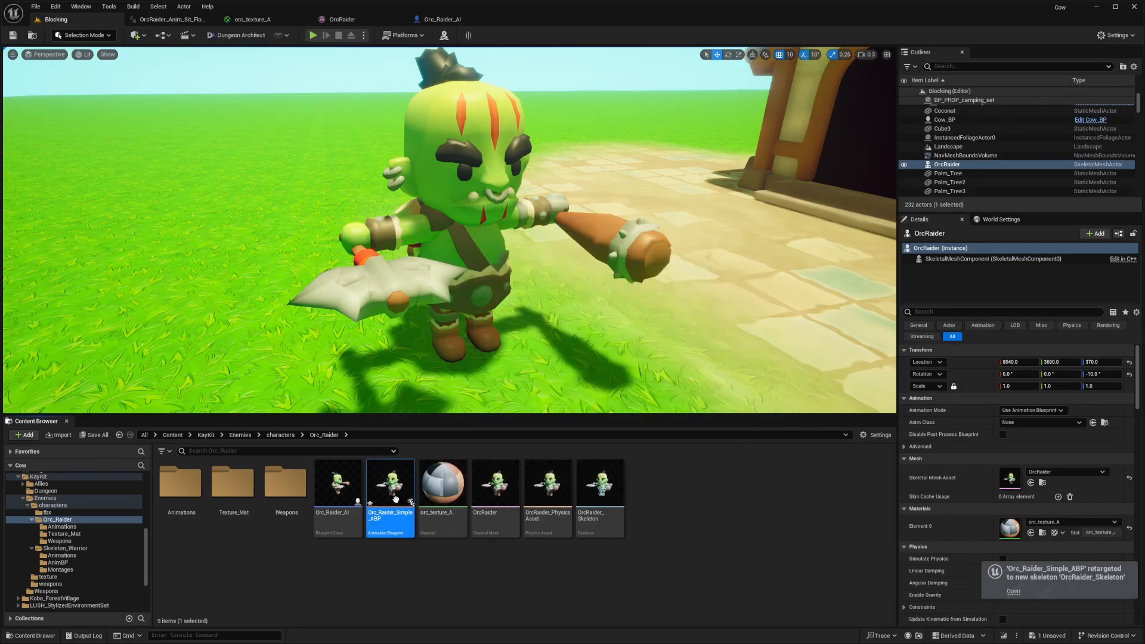
left_click(327, 36)
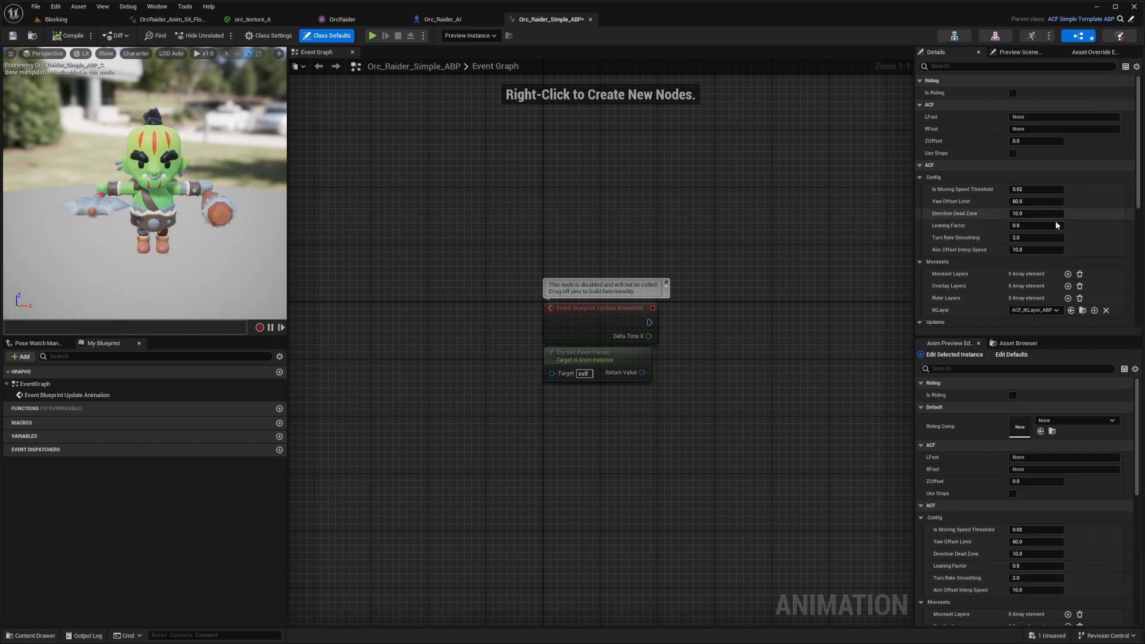
scroll(954, 197, "down", 3)
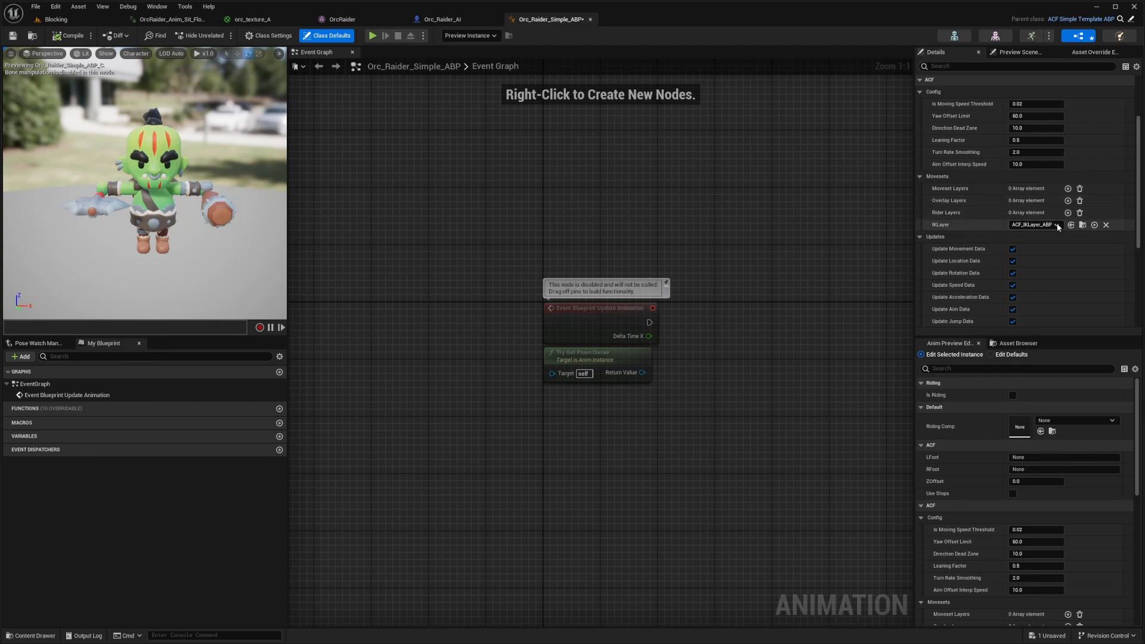
left_click(1105, 225)
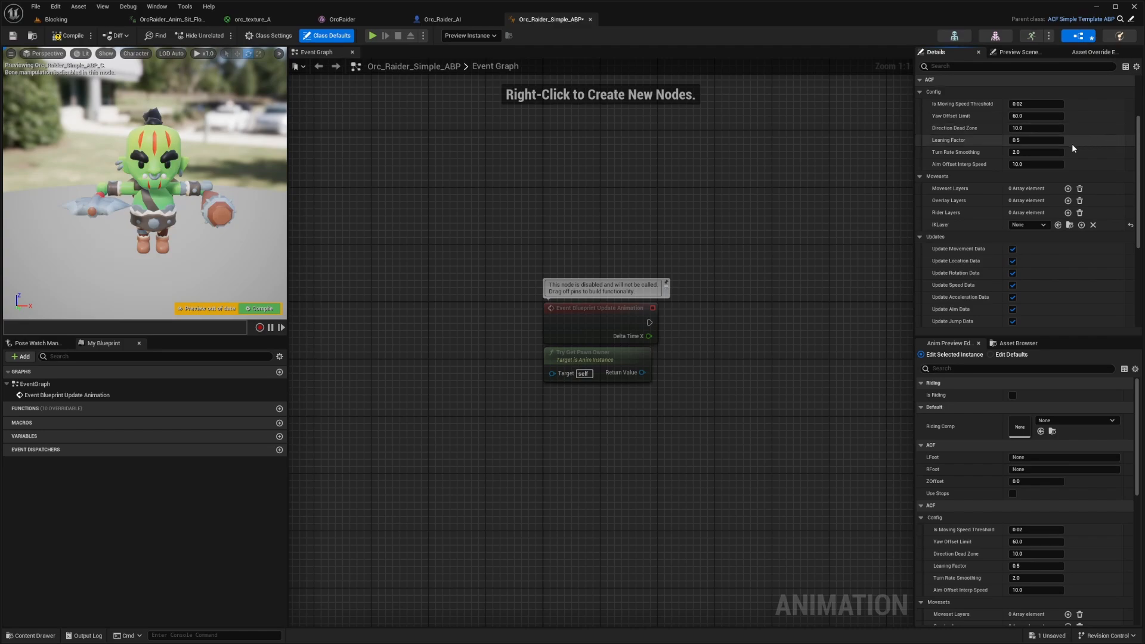
Step: Add one Moveset Layers entry with the tag name Moveset and save the animation blueprint
left_click(1067, 188)
left_click(1058, 201)
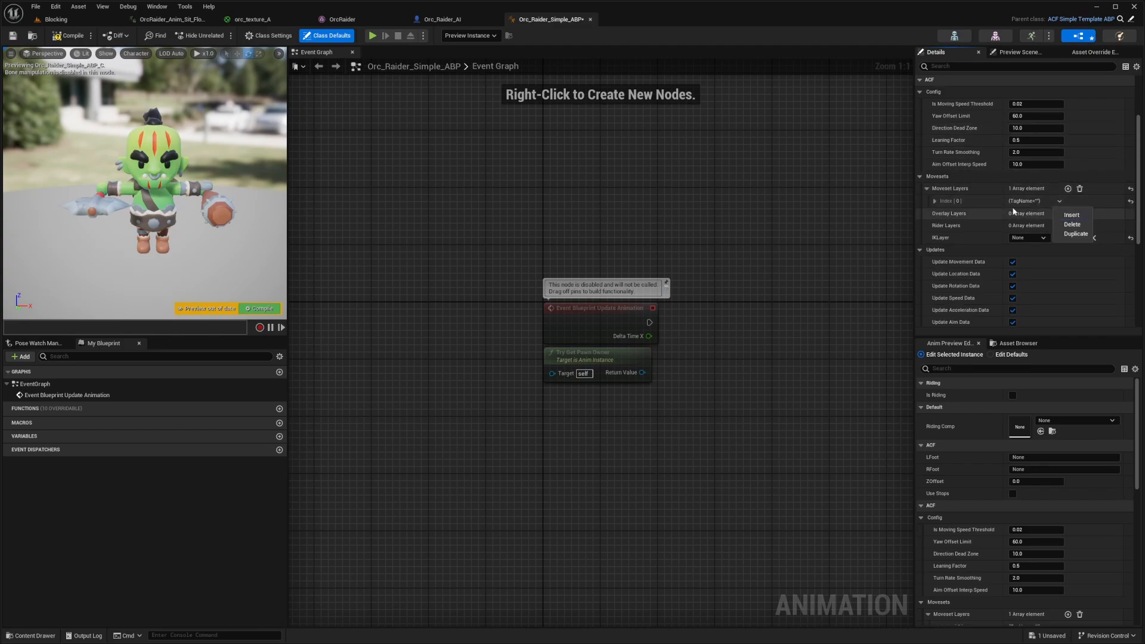
left_click(936, 202)
left_click(1027, 214)
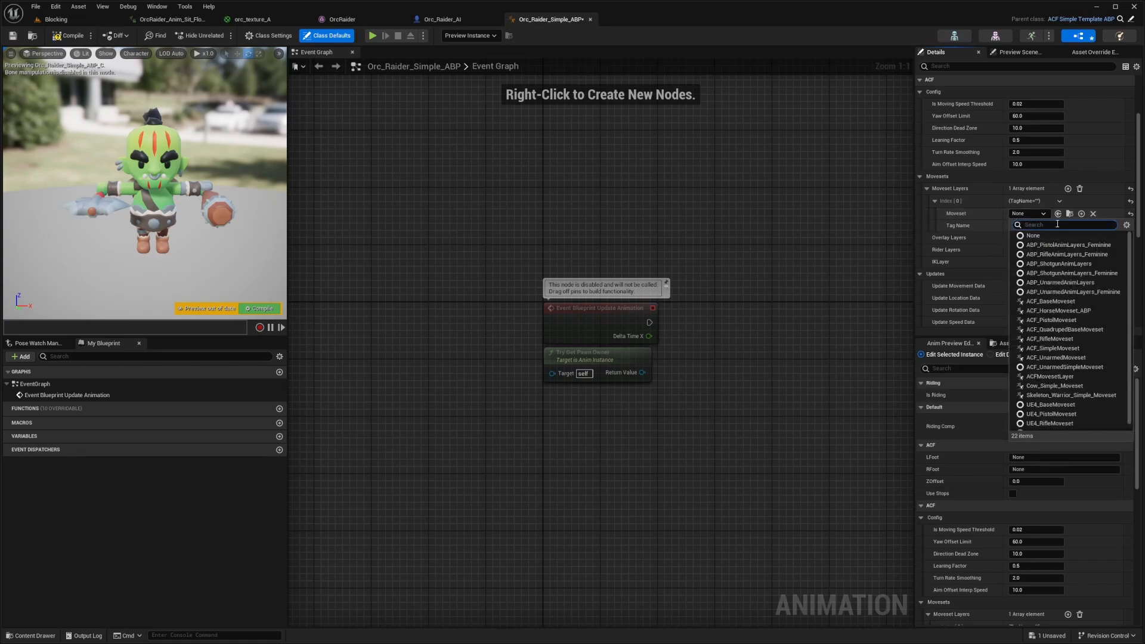
left_click(996, 228)
left_click(1026, 227)
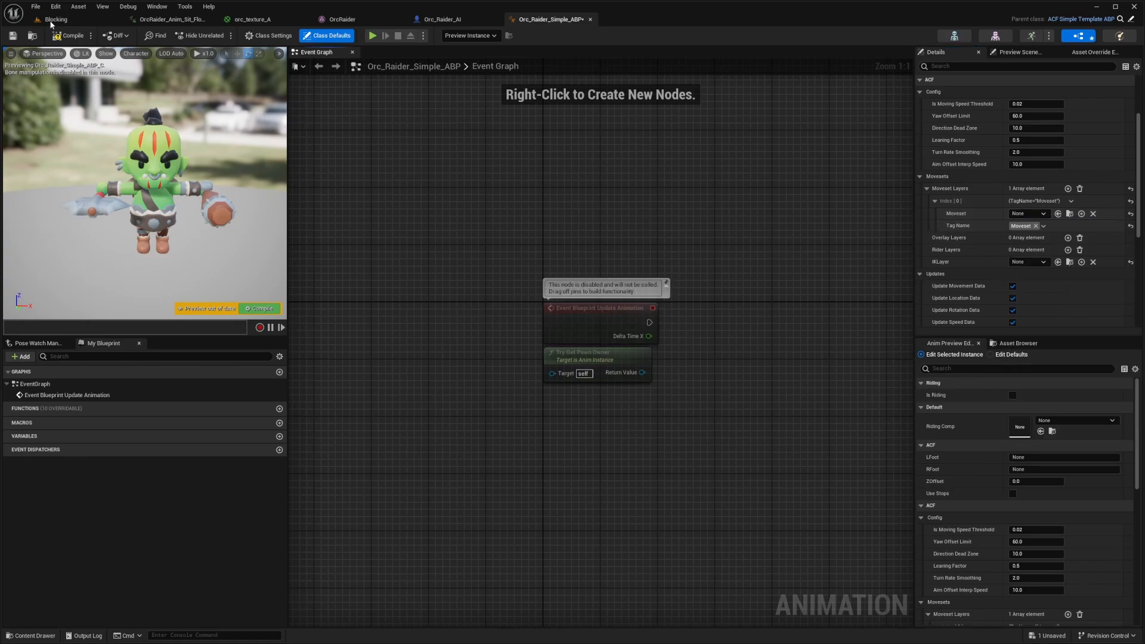
key("ctrl+s")
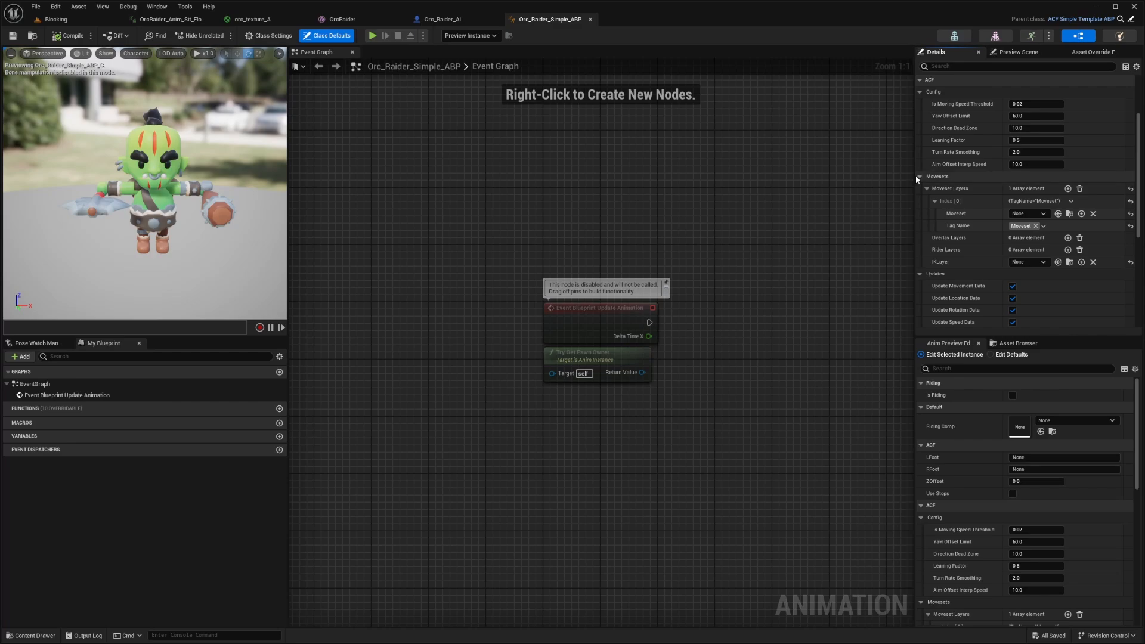
Step: Widen the property area and check which moveset classes are available for the Moveset Layers entry
left_click_drag(913, 180, 742, 180)
left_click(917, 214)
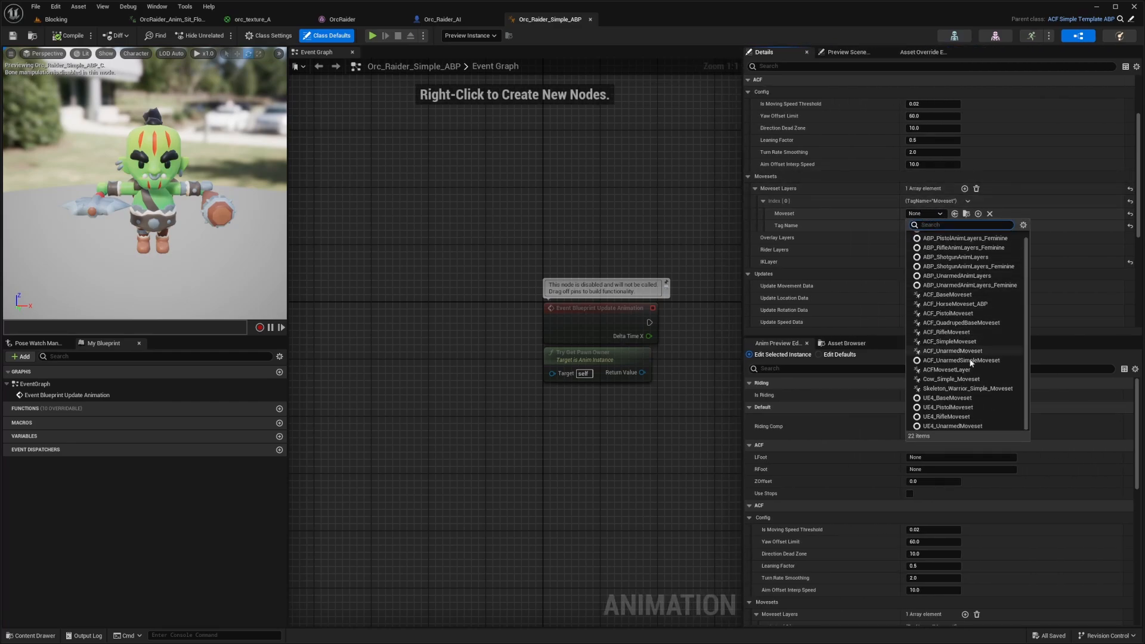
left_click(878, 219)
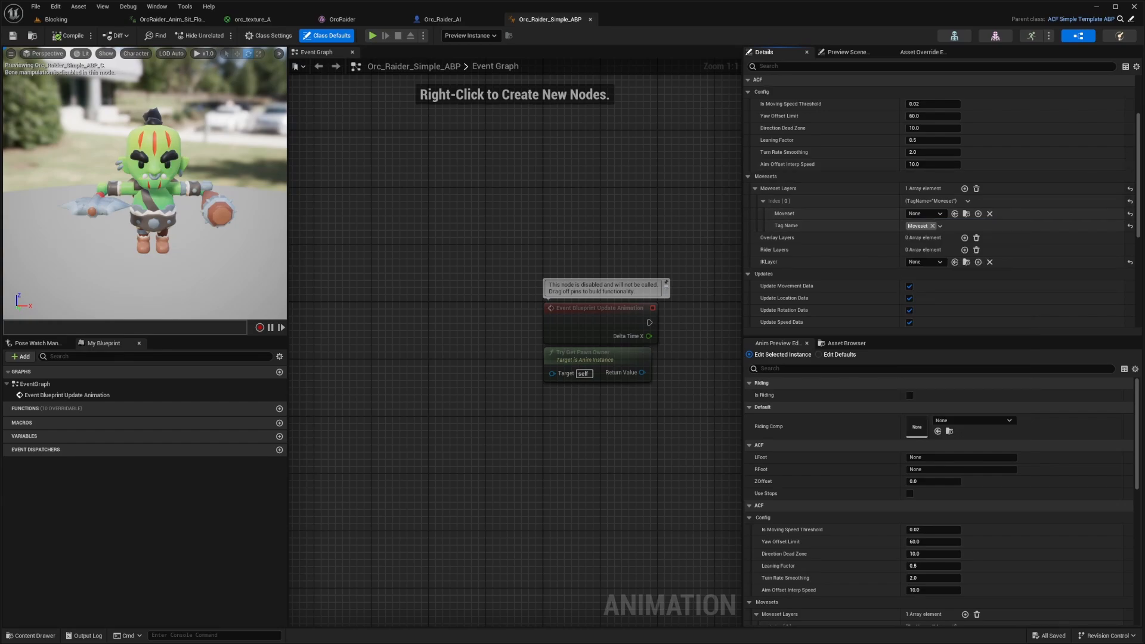
Step: Create a Blueprint class in the Orc_Raider folder with parent ACF_SimpleMoveset and name it Orc_Raider_Simple_Moveset_ABP
left_click(57, 19)
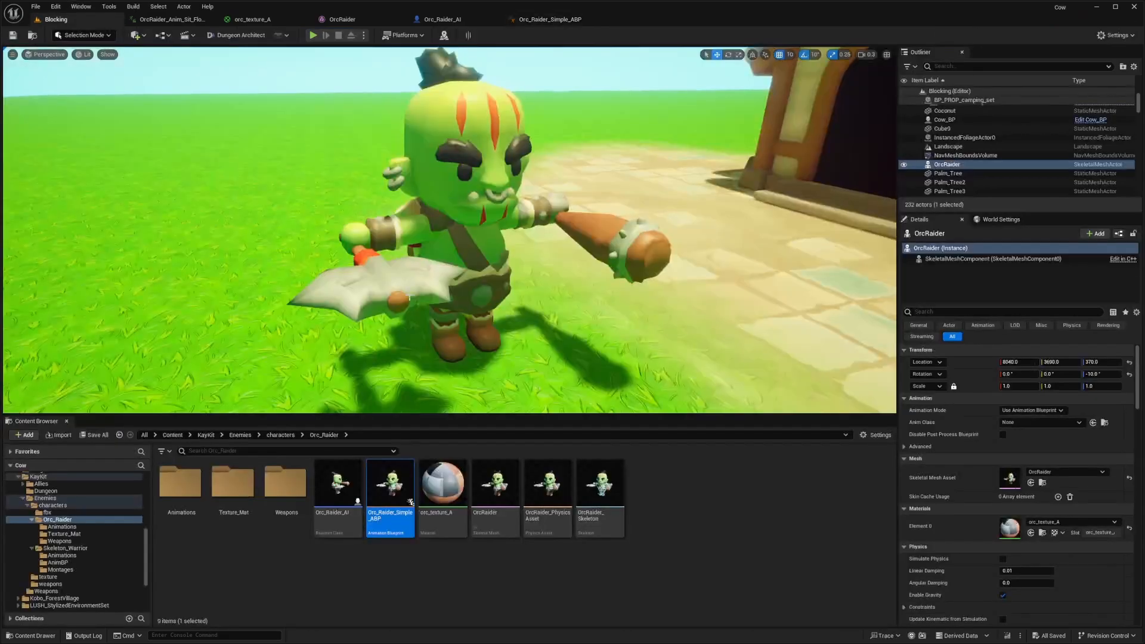
right_click(675, 514)
left_click(724, 198)
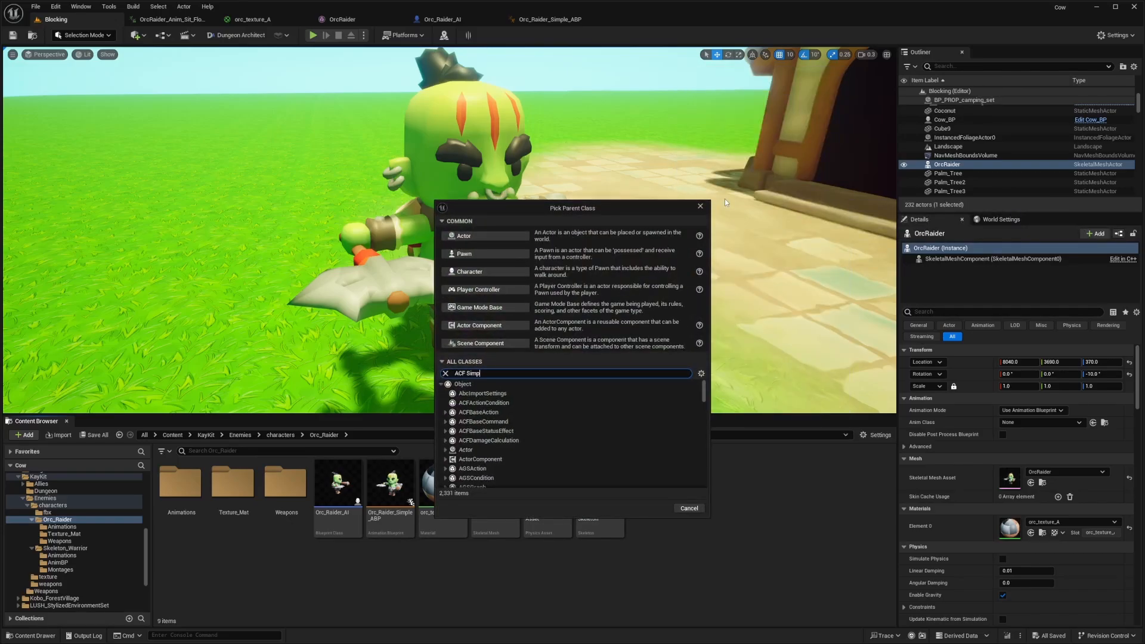
type("ACF Simple Moveset")
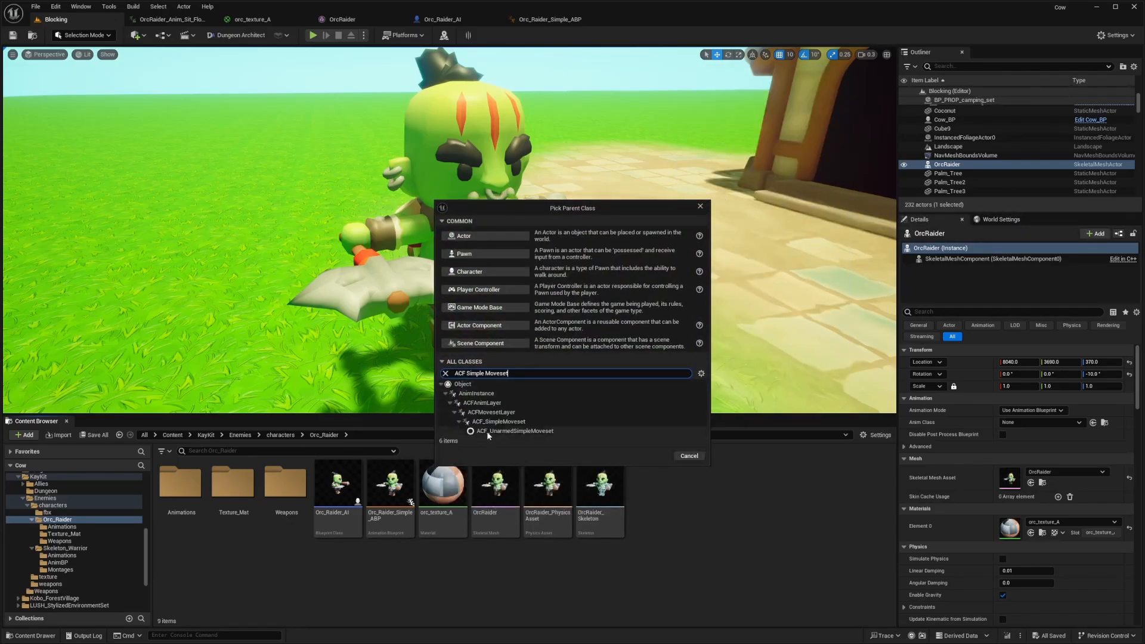
left_click(525, 422)
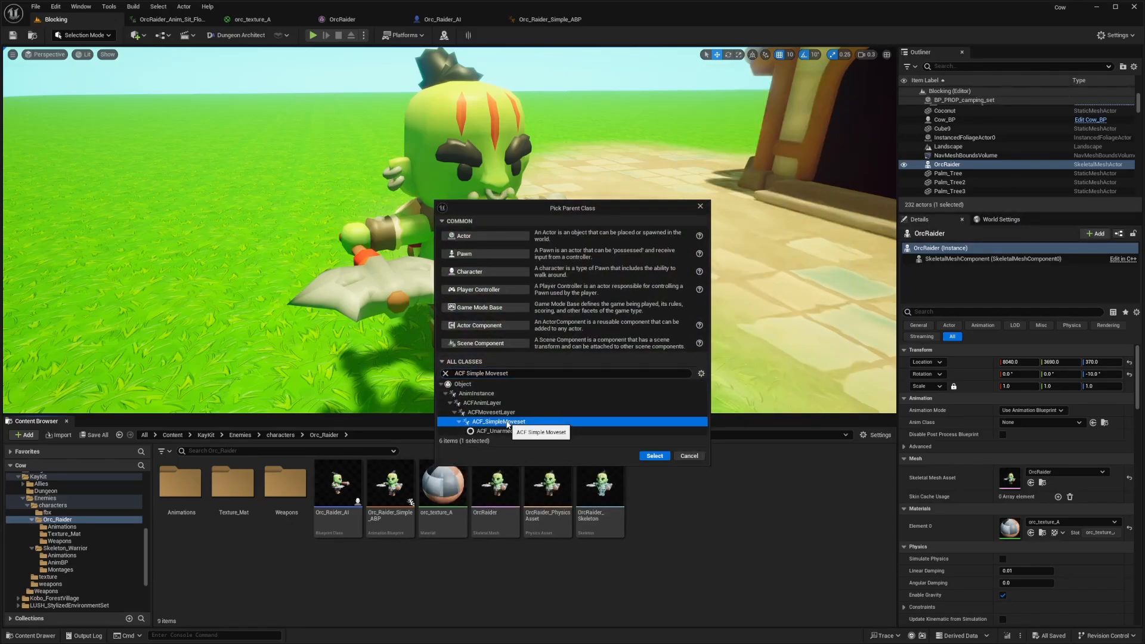
left_click(655, 455)
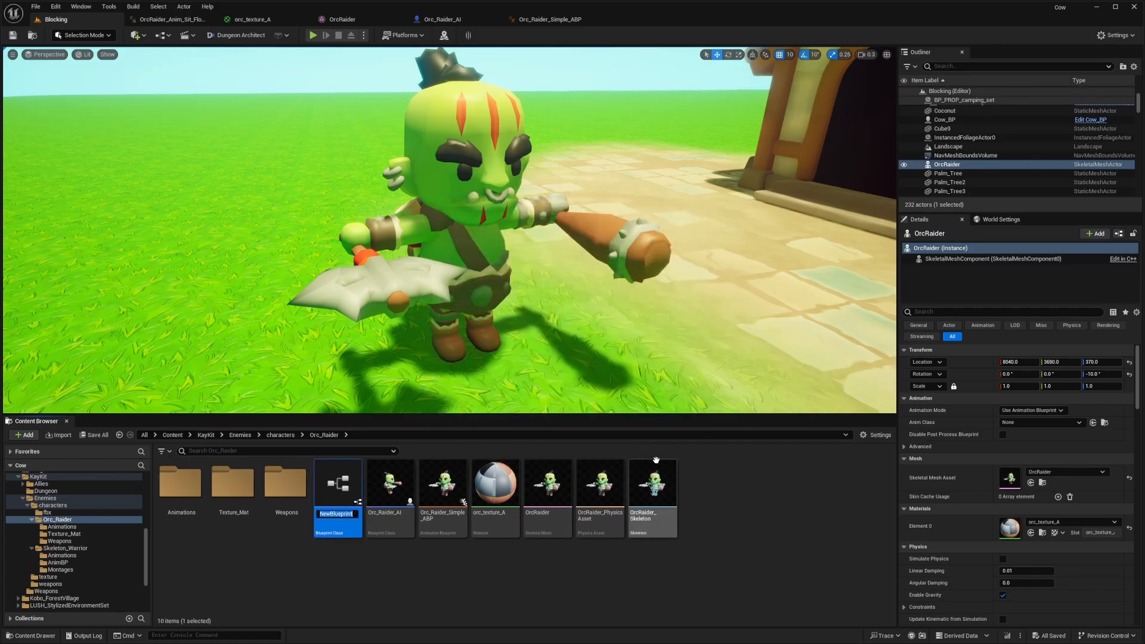
type("Skel")
type("P")
key("Return")
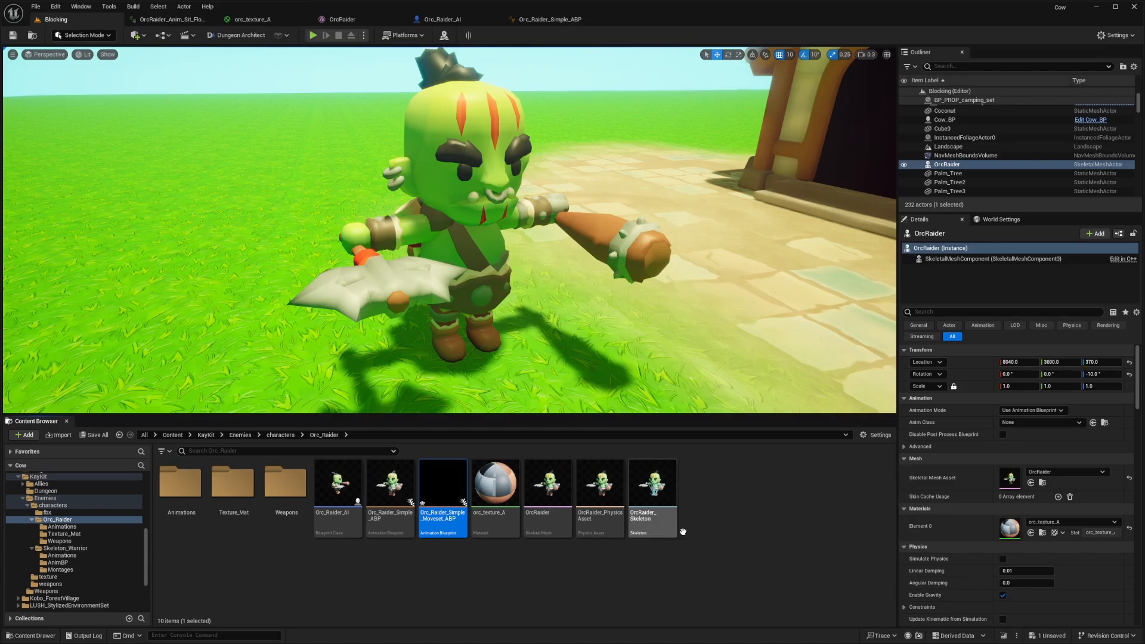
Step: Open Orc_Raider_Simple_Moveset_ABP and assign OrcRaider_Skeleton as its replacement skeleton
double_click(428, 492)
left_click(633, 336)
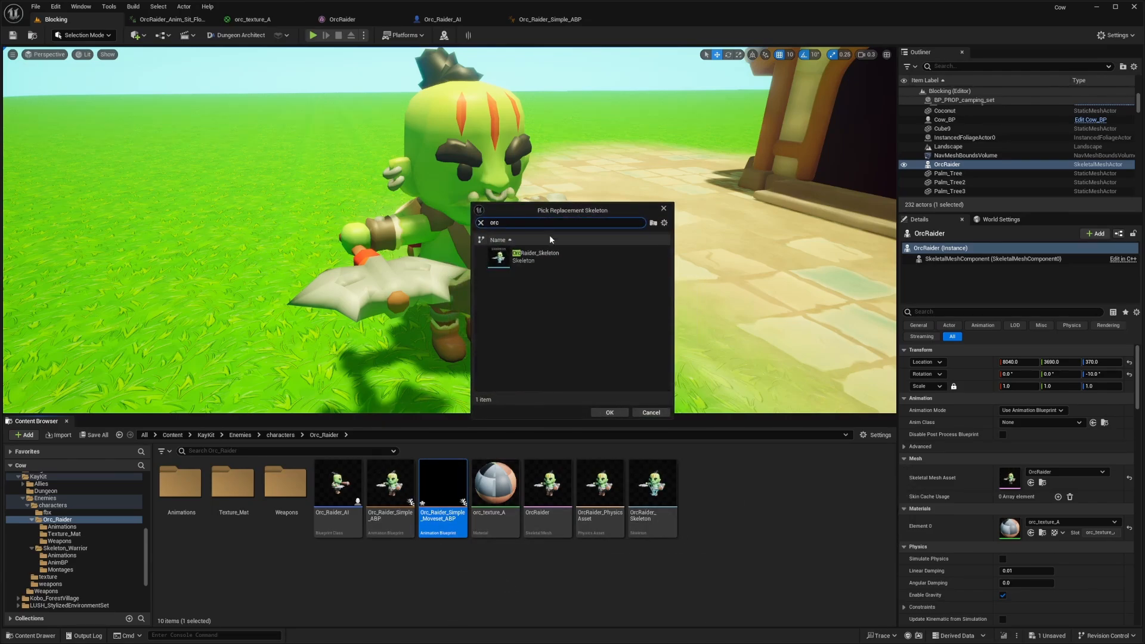
left_click(549, 257)
left_click(610, 413)
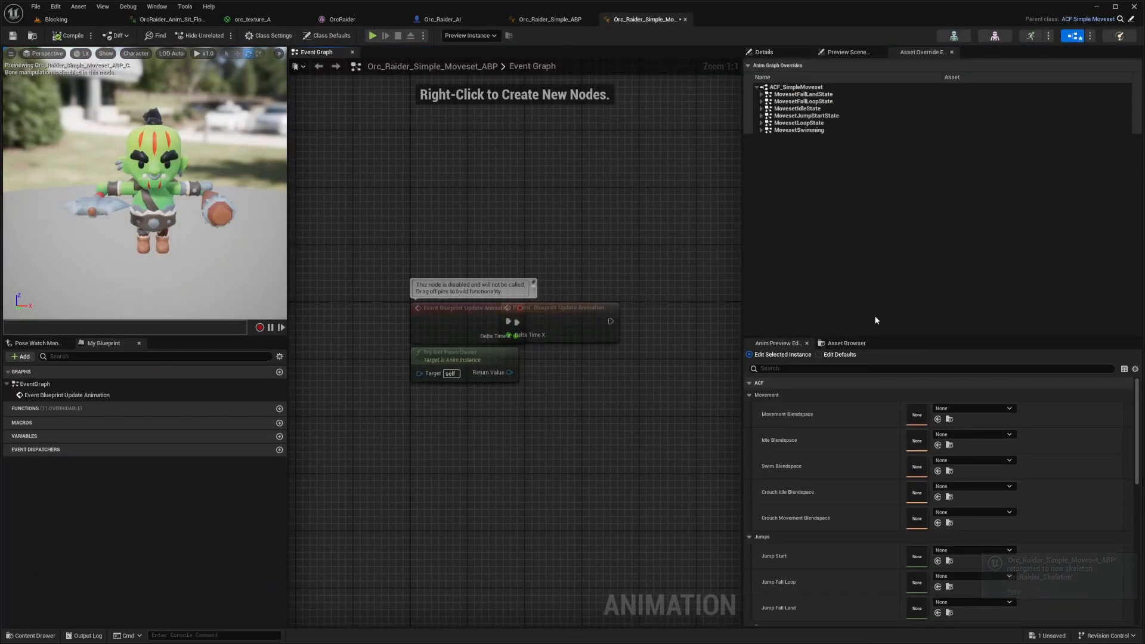
Step: Create a Blend Space named Orc_Raider_Movement_BS on the orc skeleton, in the Orc_Raider folder, for the moveset's Movement Blendspace
scroll(825, 500, "down", 15)
scroll(837, 496, "up", 15)
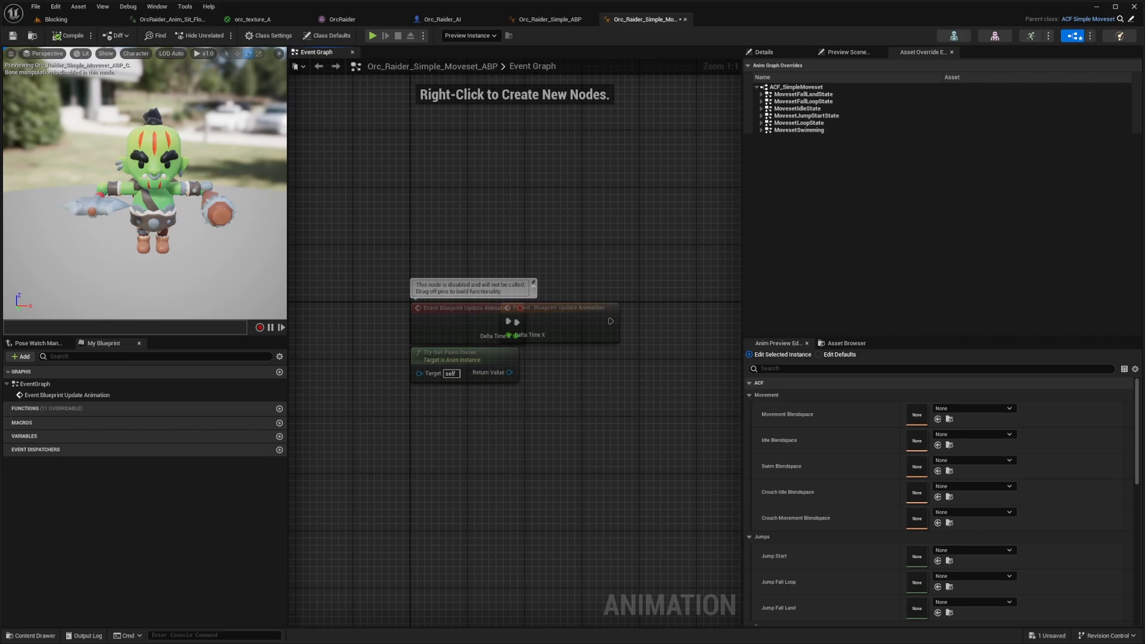
scroll(851, 472, "down", 10)
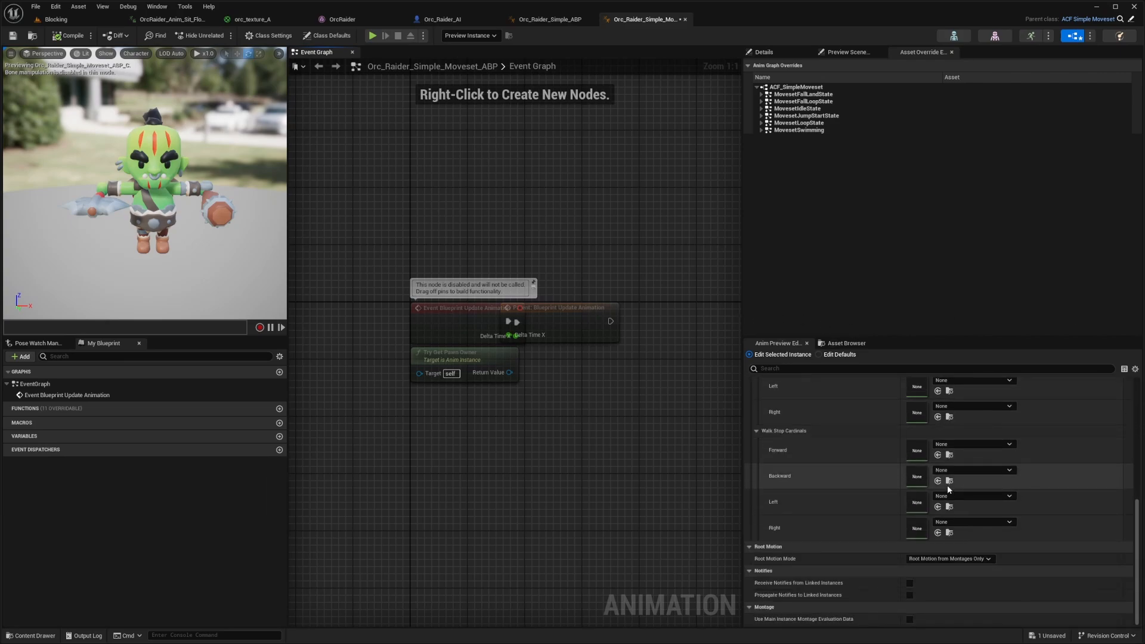
scroll(918, 473, "up", 5)
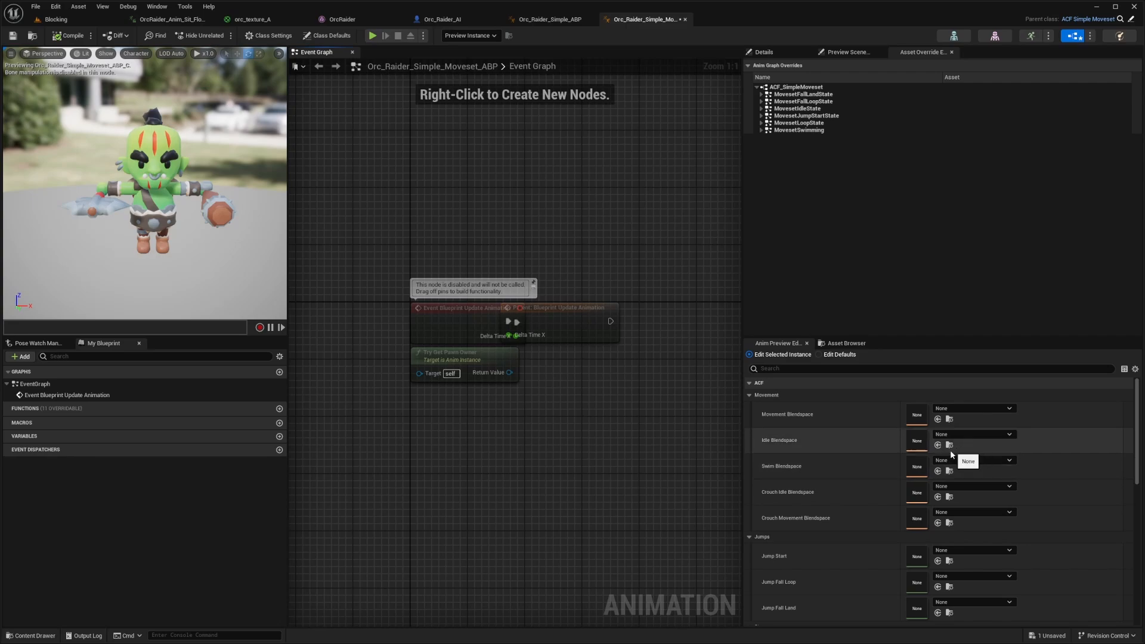
scroll(945, 457, "down", 3)
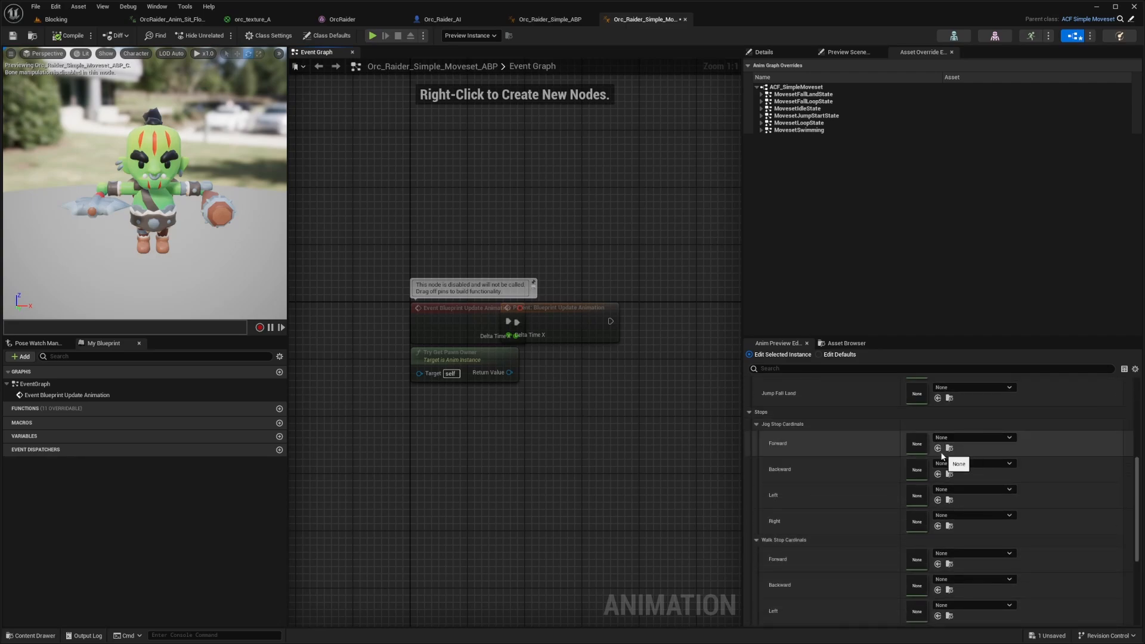
scroll(894, 458, "up", 10)
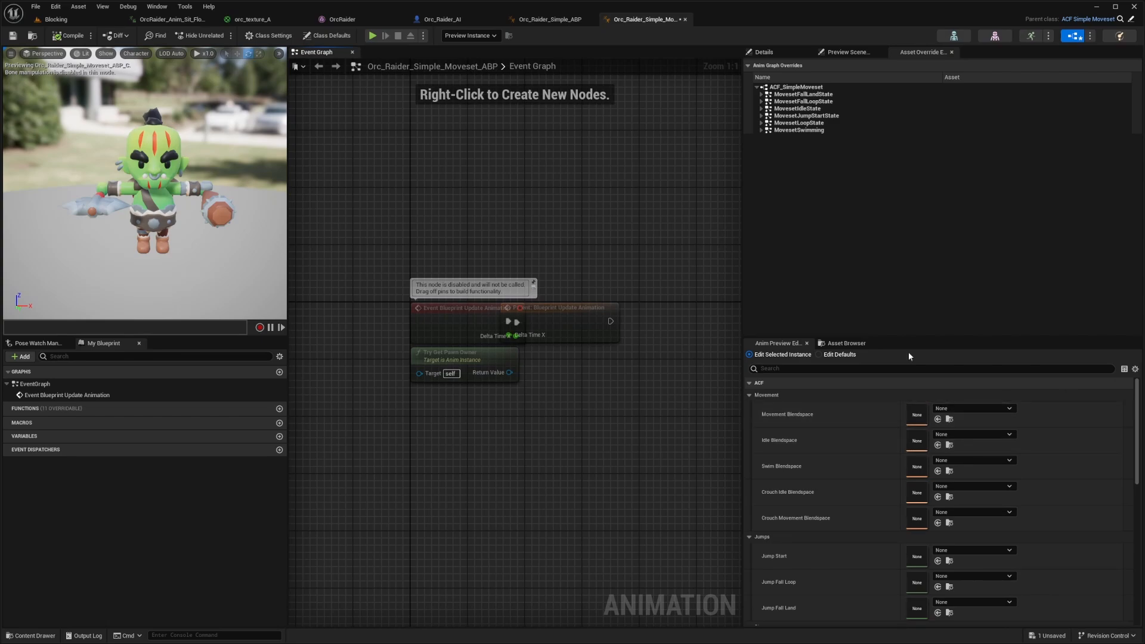
left_click(947, 409)
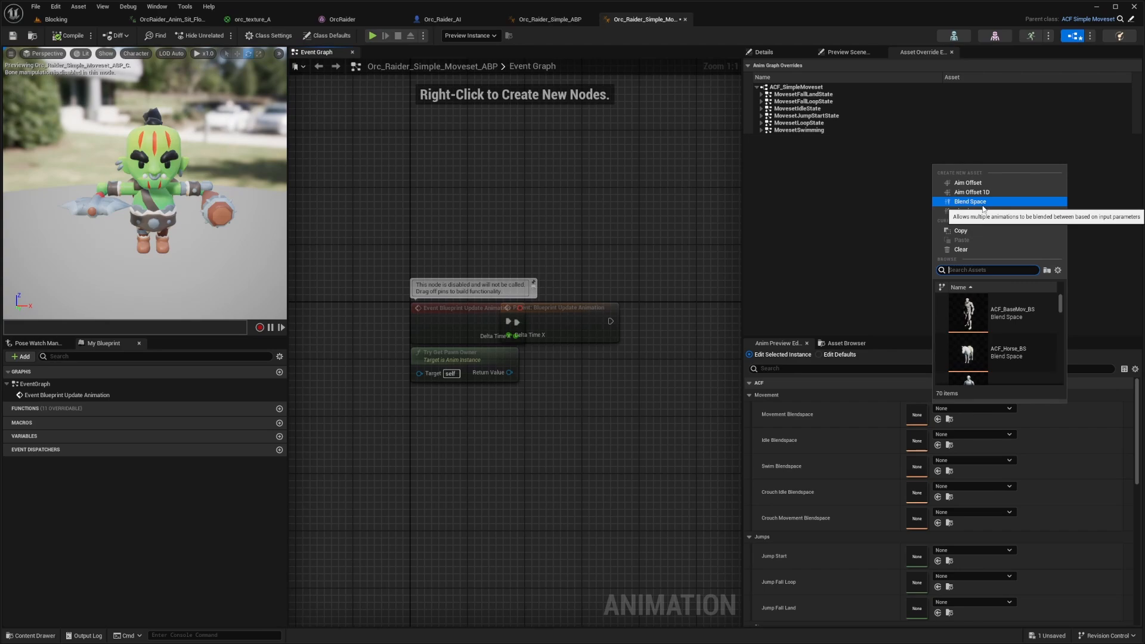
left_click(983, 204)
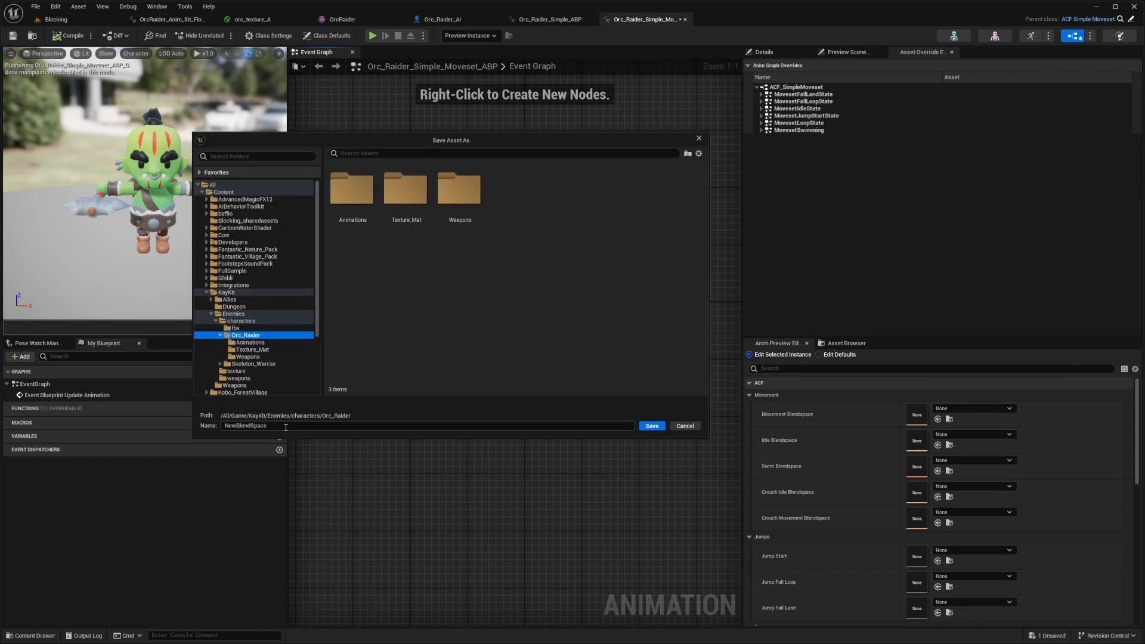
type("Orc_Raider_Movement_BS")
key("Return")
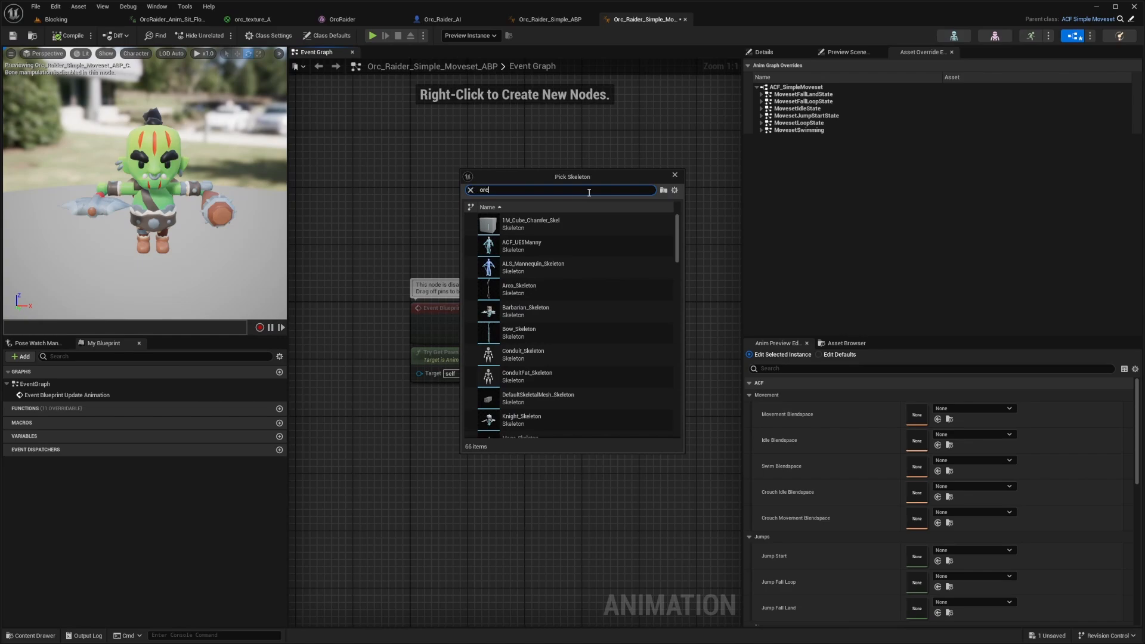
left_click(541, 231)
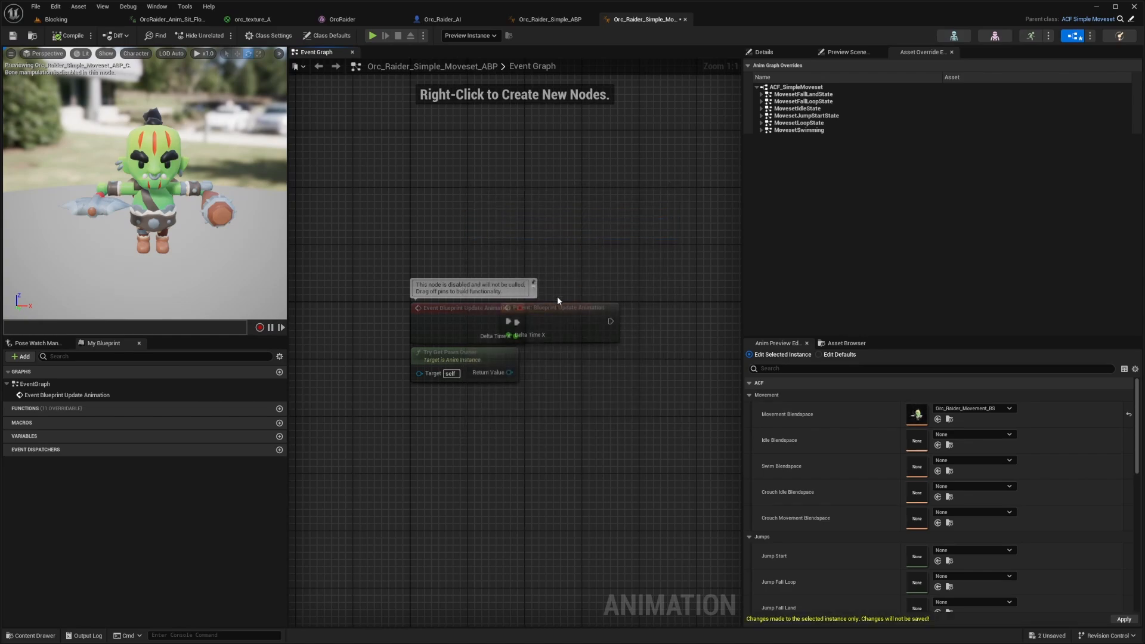
Step: Create a Blend Space 1D named Orc_Raider_Idle_BS on the orc skeleton, in the Orc_Raider folder, for the Idle Blendspace; apply and compile the moveset
left_click(971, 435)
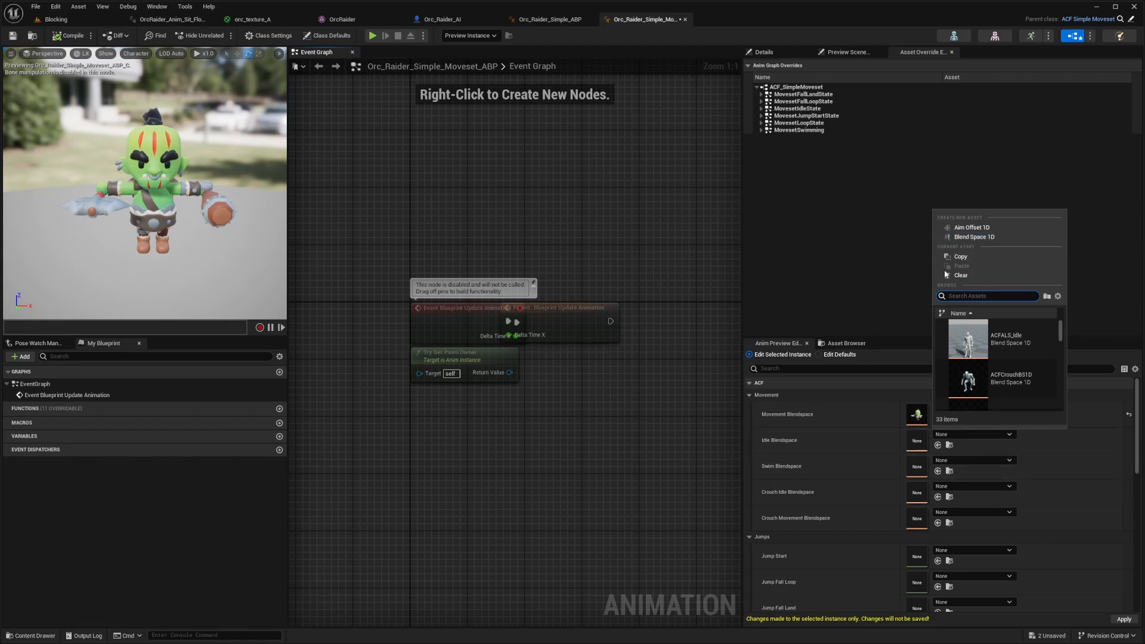
left_click(973, 236)
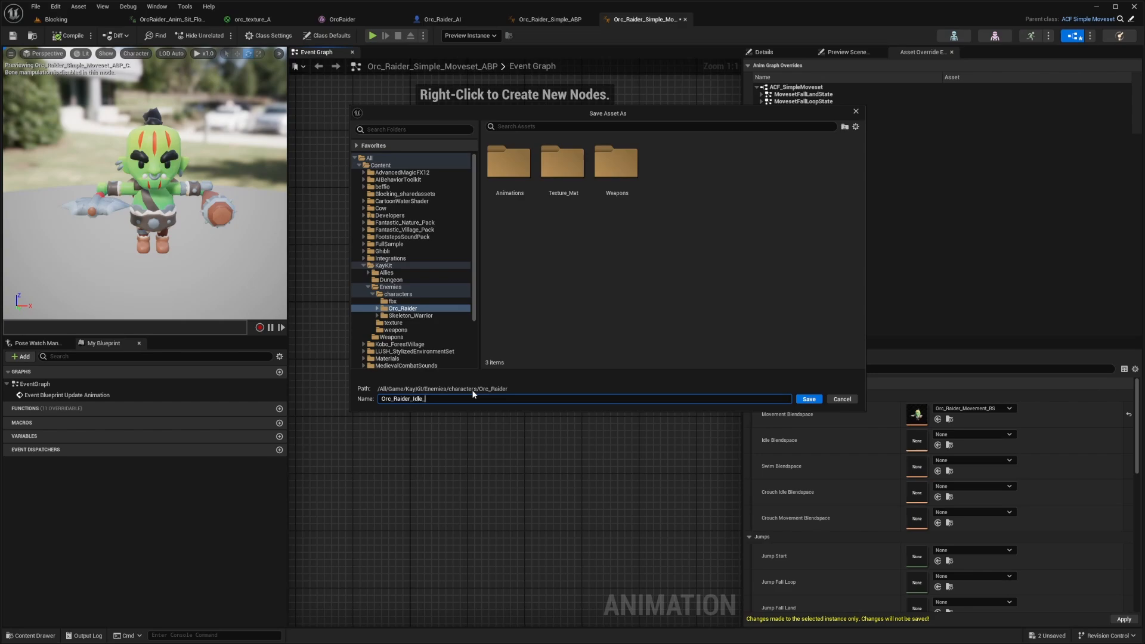
left_click(402, 310)
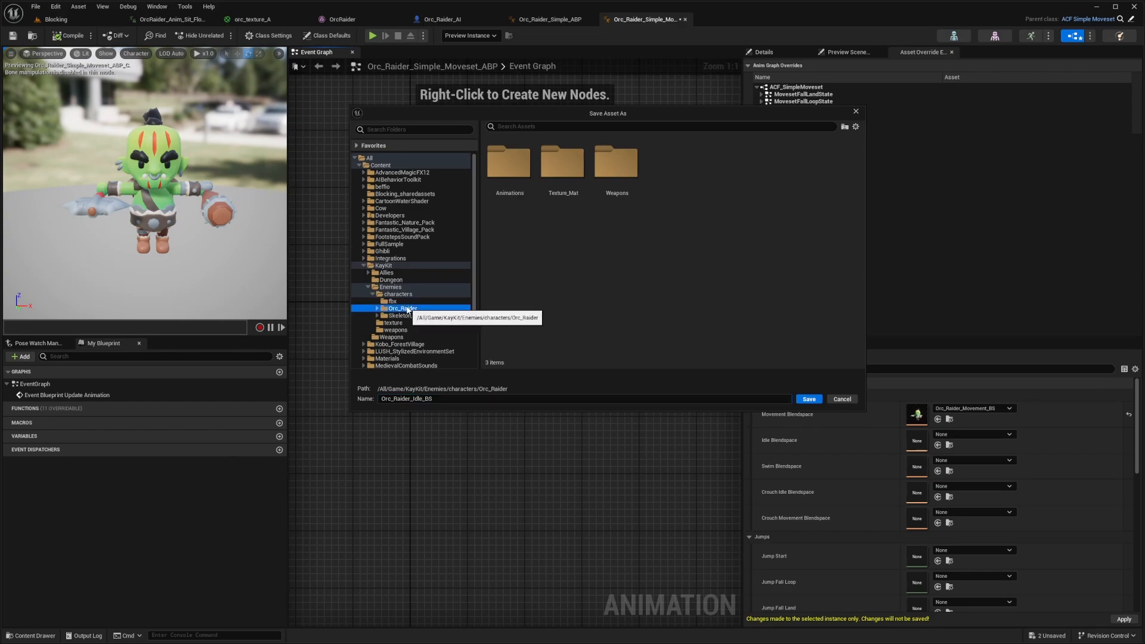
left_click(815, 402)
type("or")
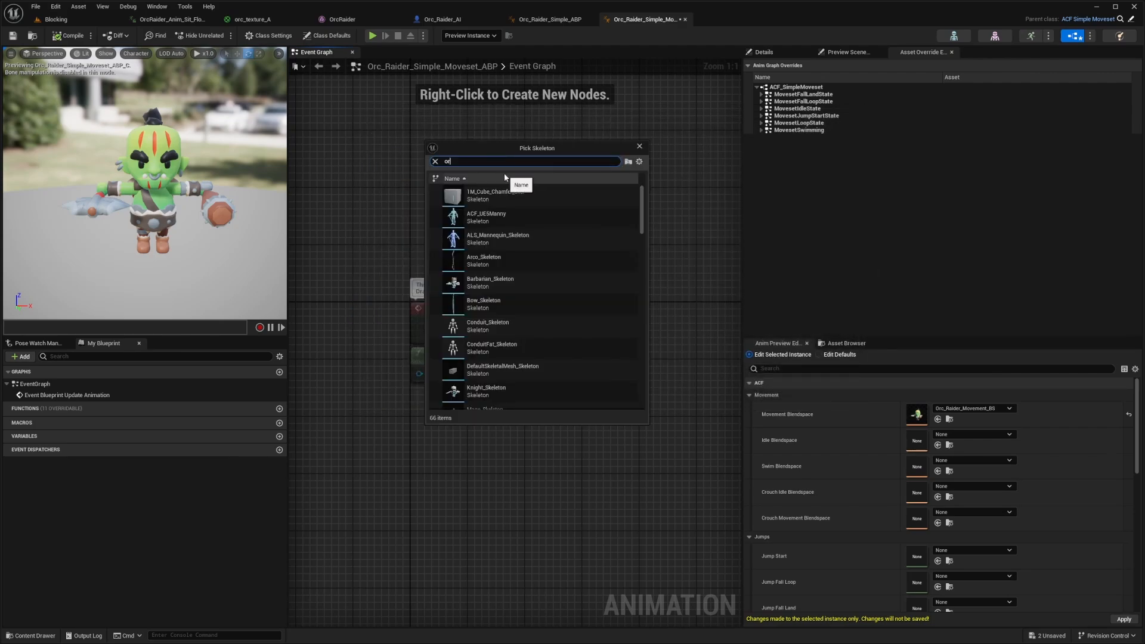
type("c")
left_click(466, 204)
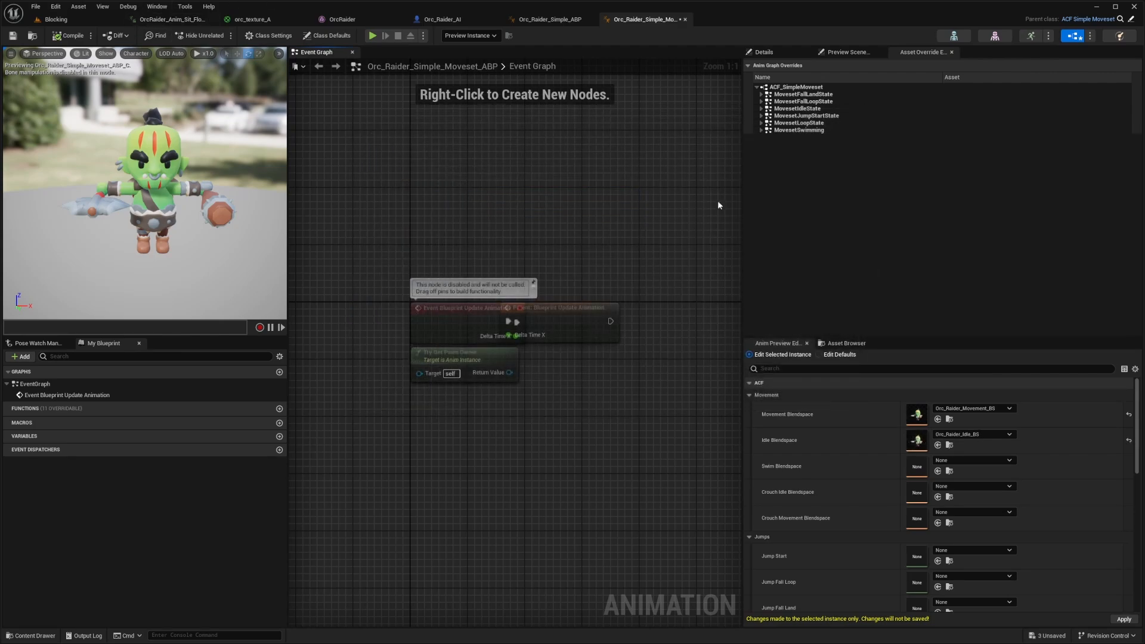
left_click(1123, 619)
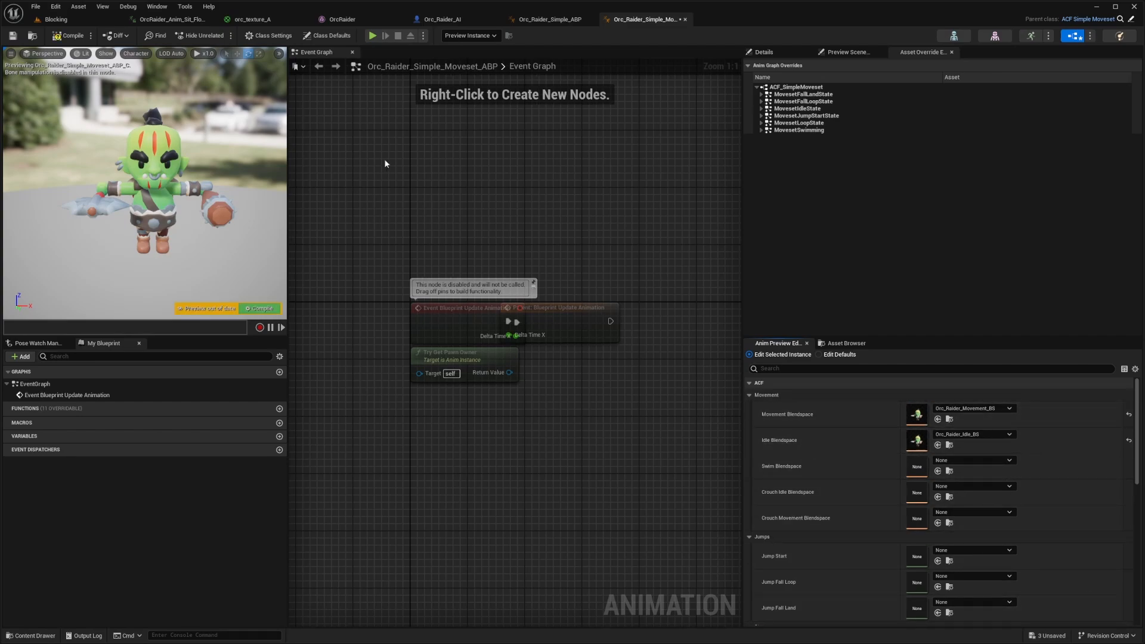
left_click(65, 41)
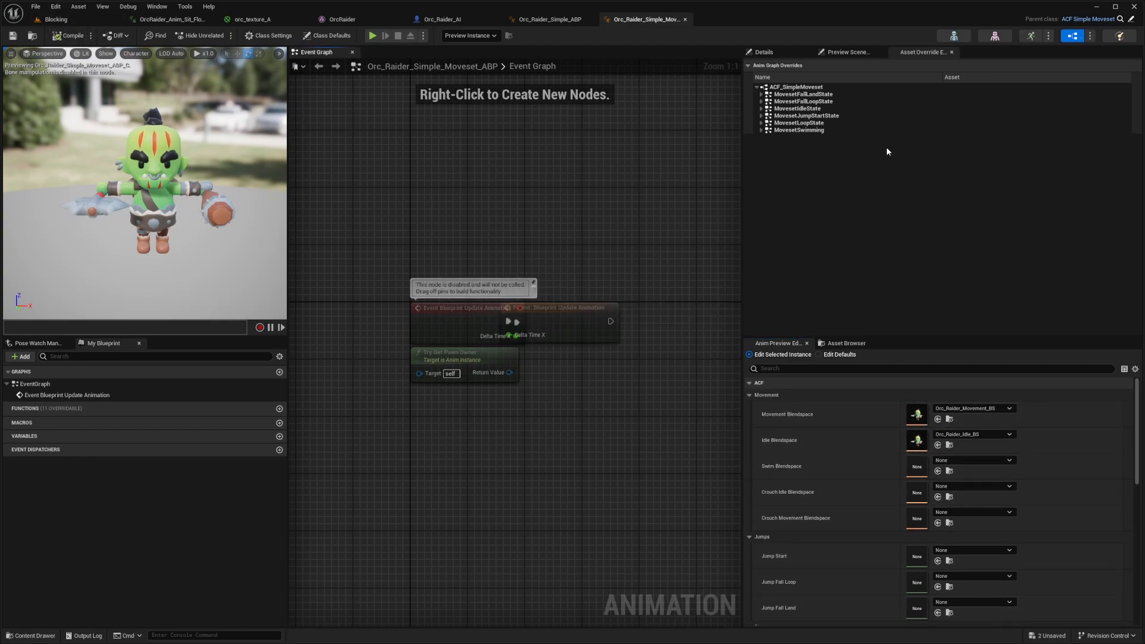
Step: Open Orc_Raider_Movement_BS and add OrcRaider_Anim_Running_A as a sample near the middle of its grid
double_click(916, 414)
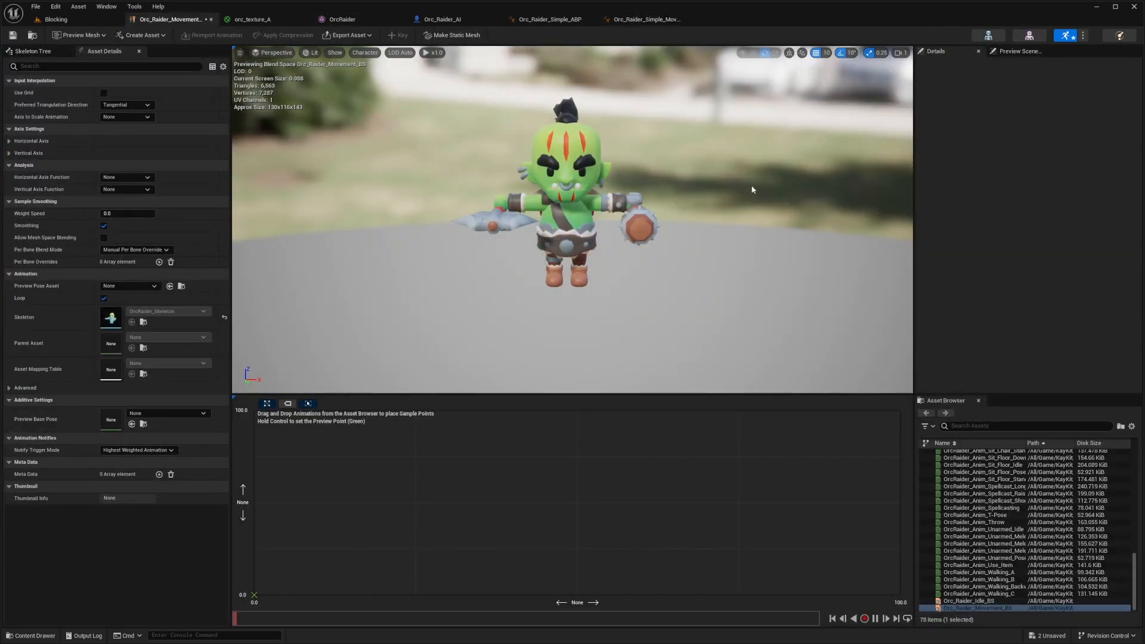
key("ctrl+s")
type("run")
left_click_drag(978, 453, 575, 502)
left_click(577, 505)
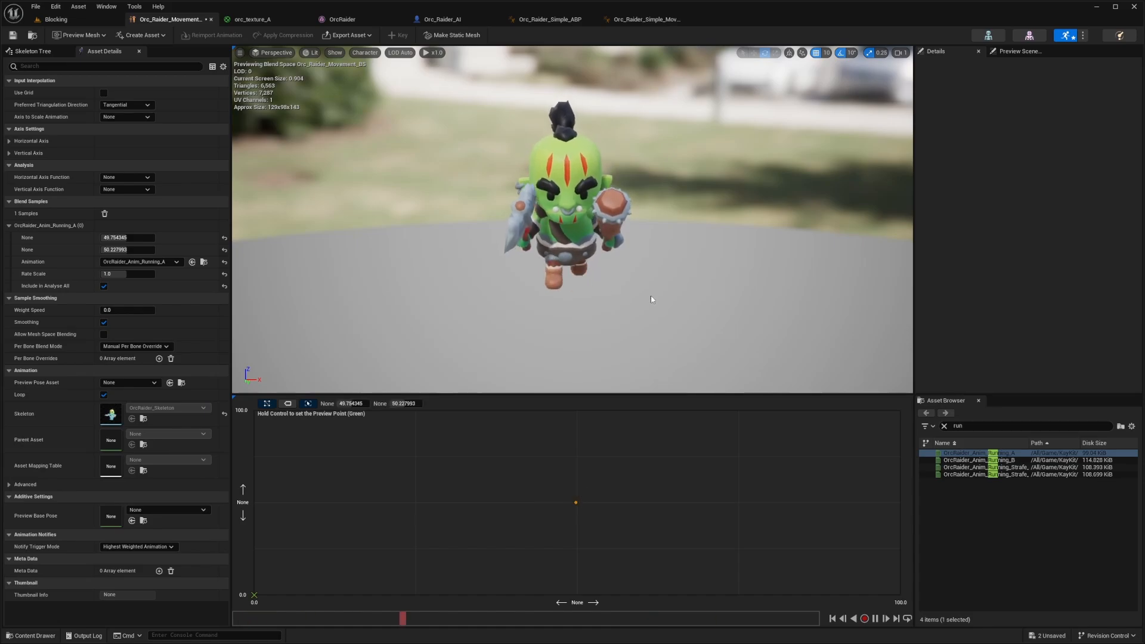
key("a")
key("w")
right_click_drag(652, 298, 720, 281)
scroll(652, 299, "down", 1)
key("s")
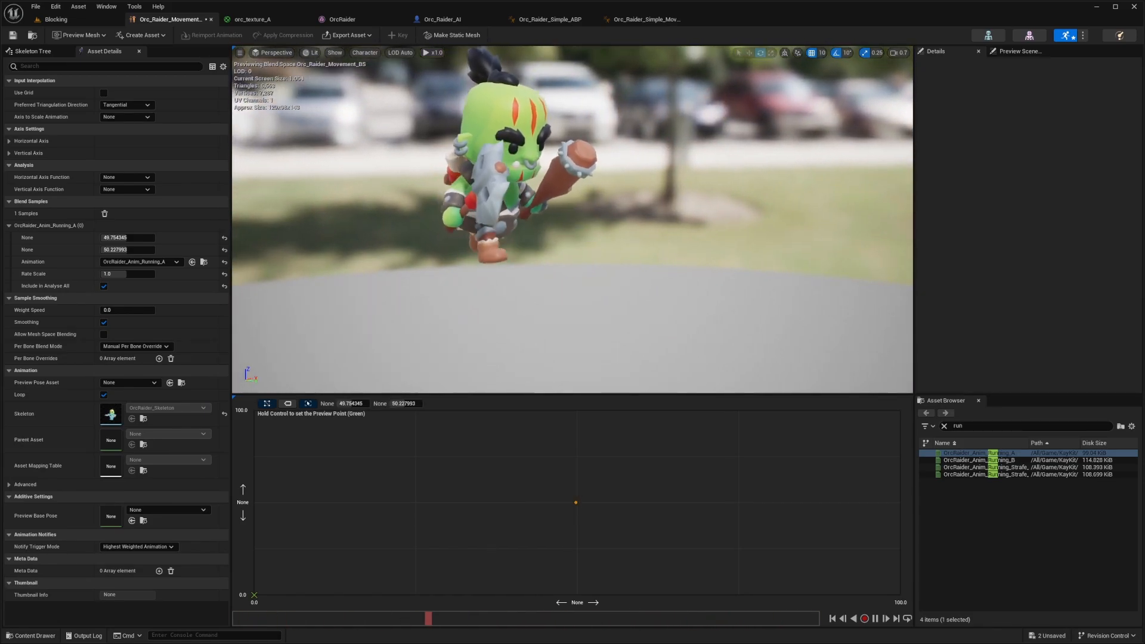
Step: Set the running sample's position to 50 on both axes and save the movement blend space
left_click(583, 501)
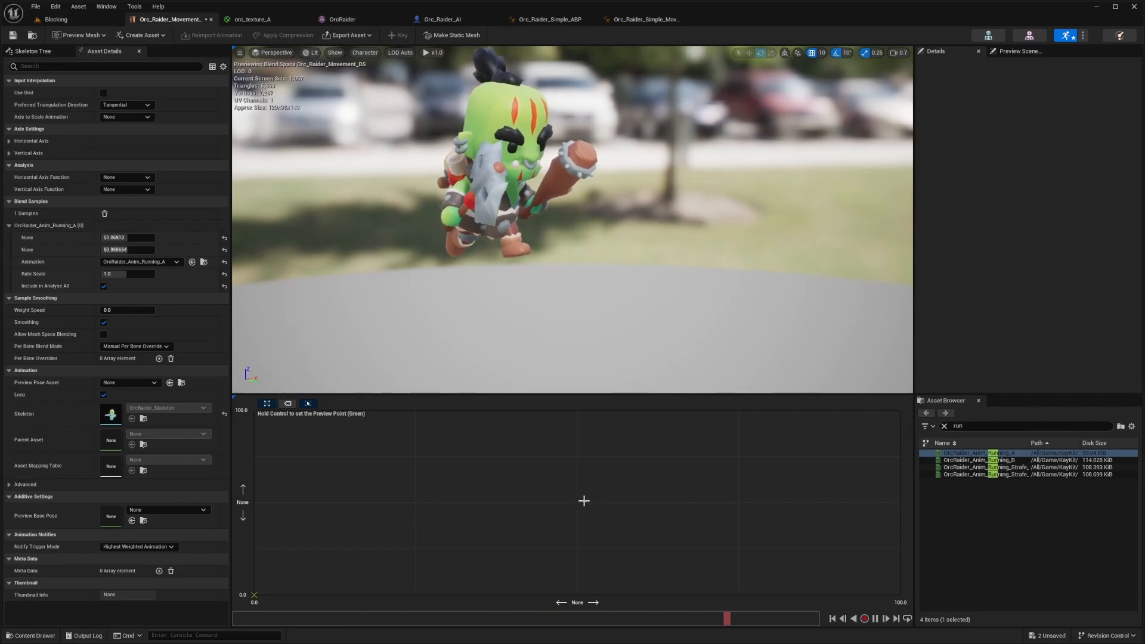
left_click_drag(580, 501, 578, 501)
left_click(151, 238)
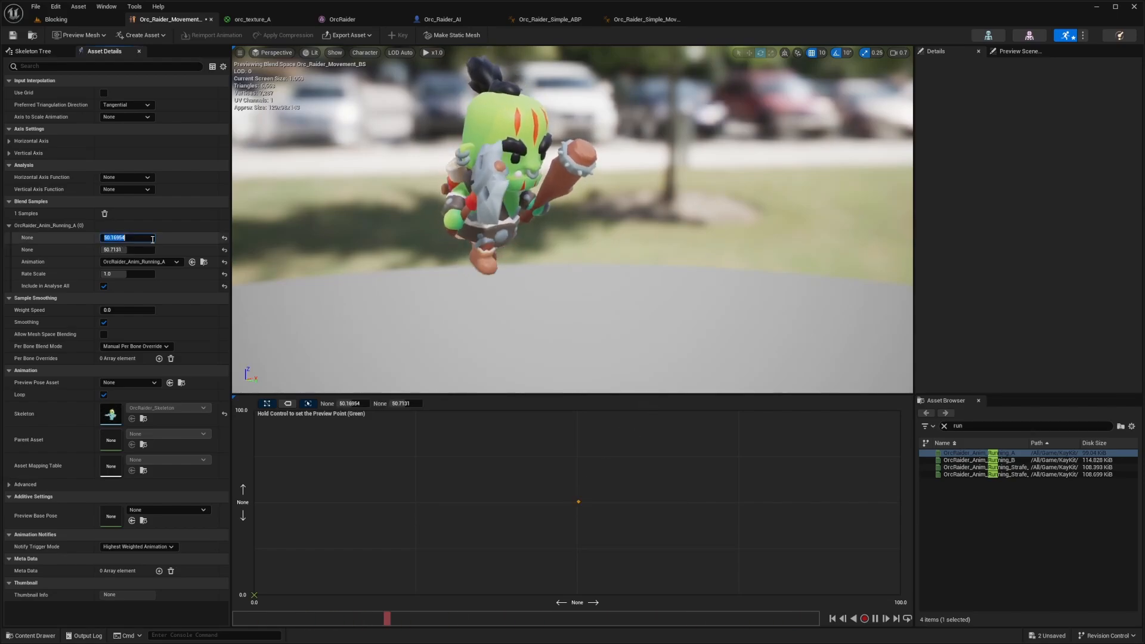
type("50")
key("Tab")
type("50")
key("Return")
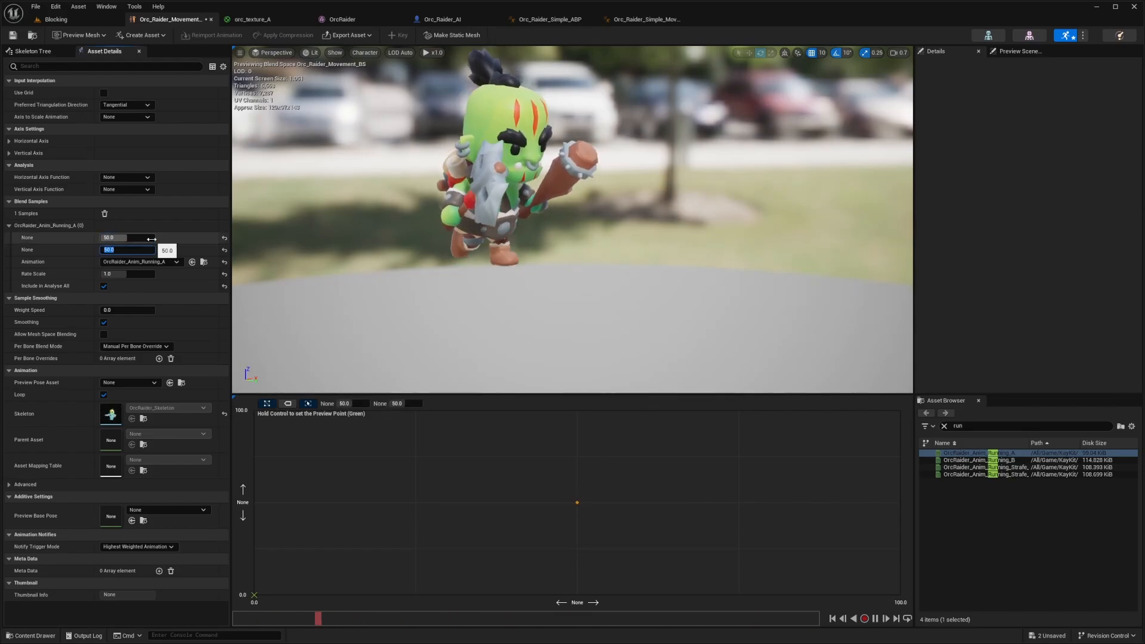
left_click(618, 506)
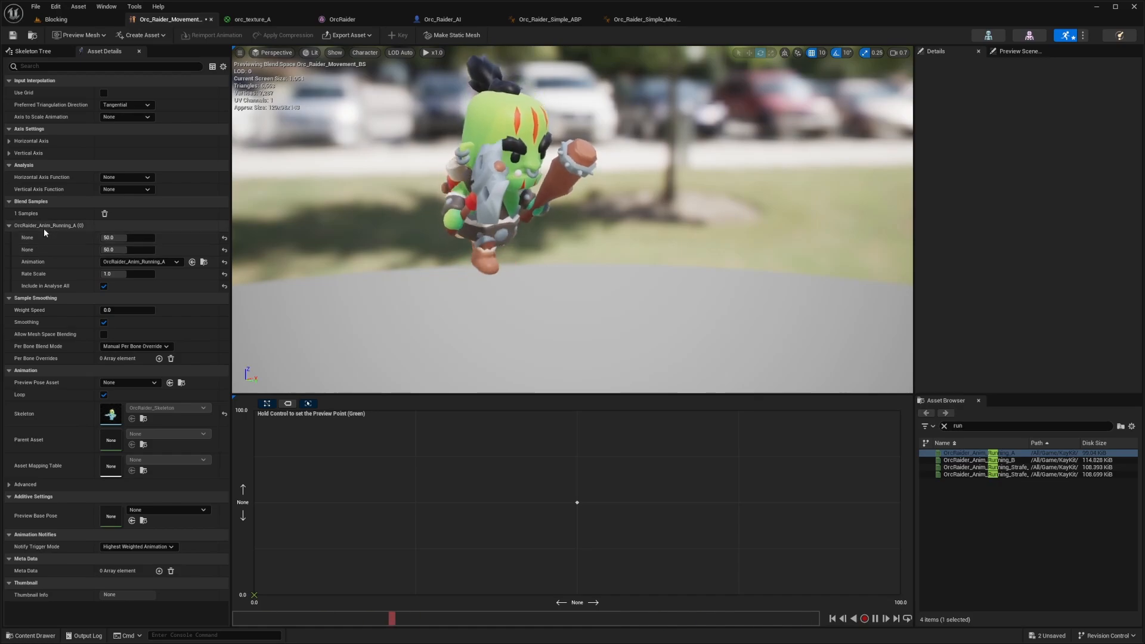
key("ctrl+s")
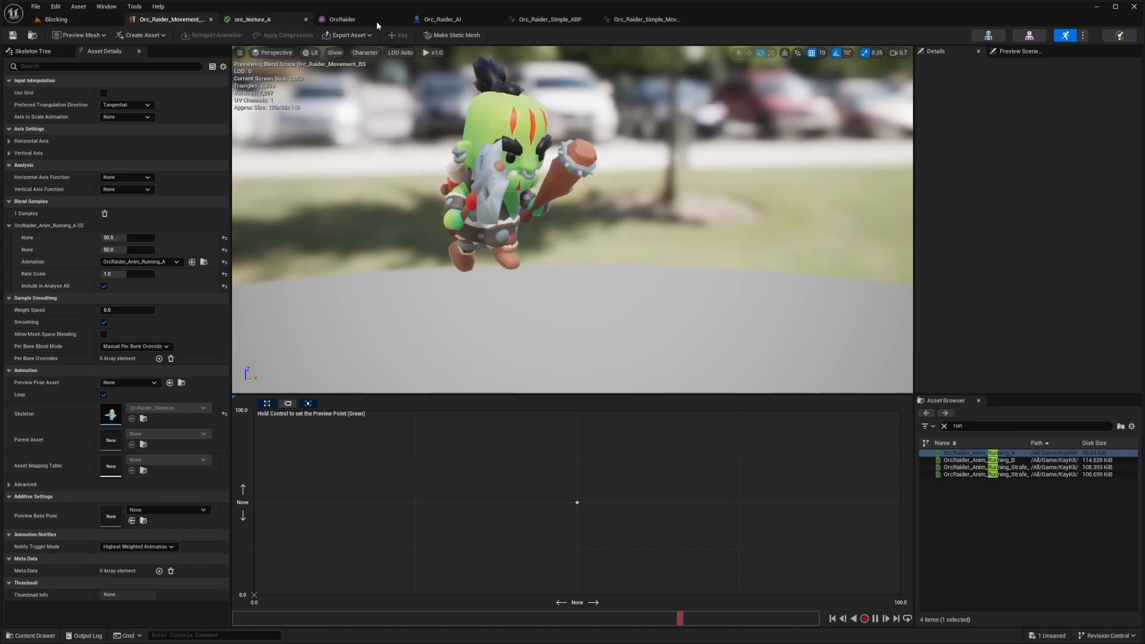
Step: Open Orc_Raider_Idle_BS from the moveset blueprint, add OrcRaider_Anim_Idle as a sample at about 50, and save
left_click(641, 19)
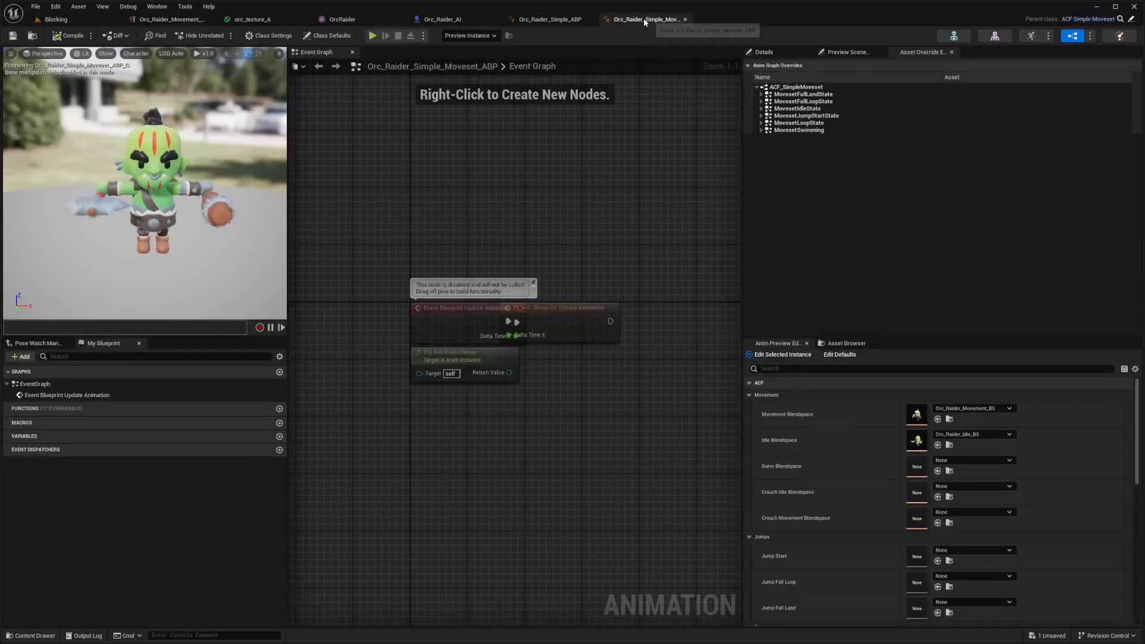
double_click(921, 442)
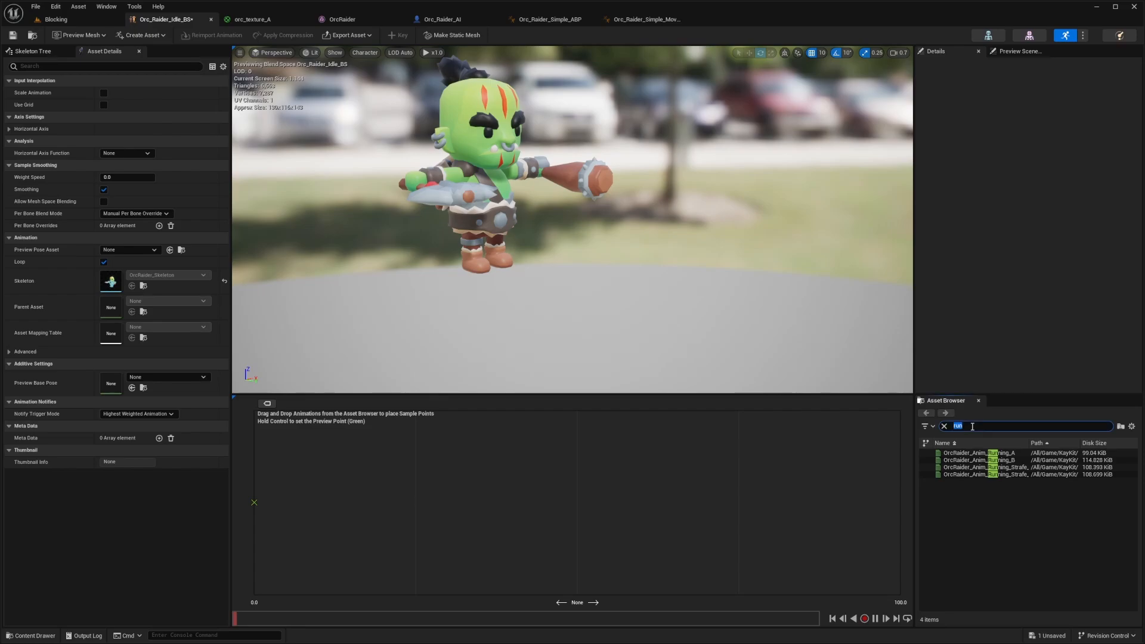
type("idle")
left_click_drag(966, 459, 580, 503)
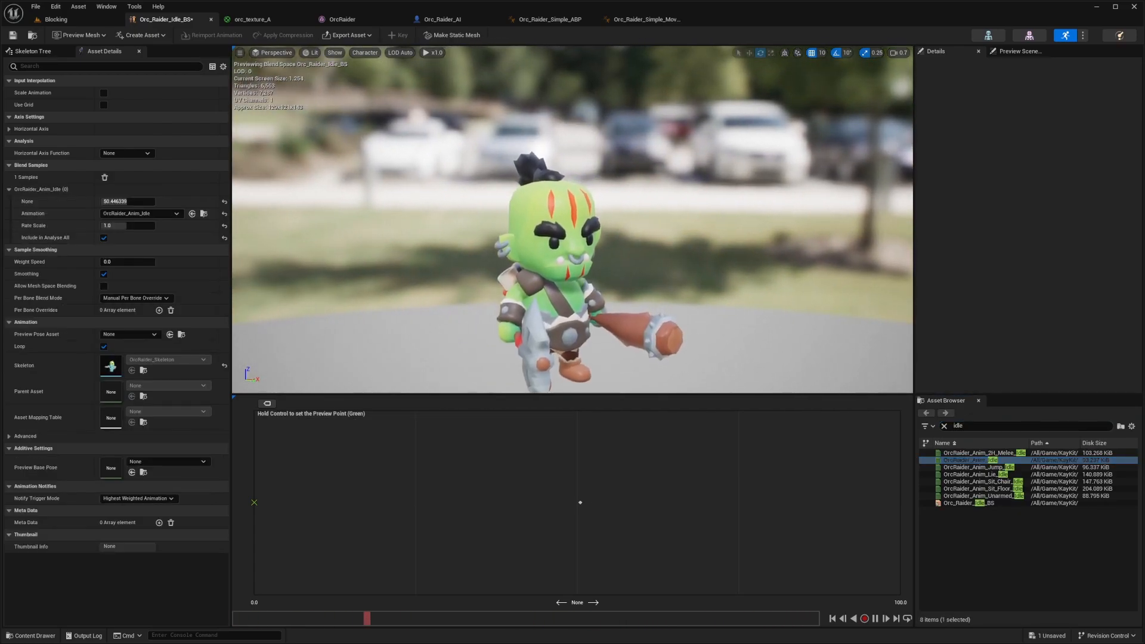
key("ctrl+s")
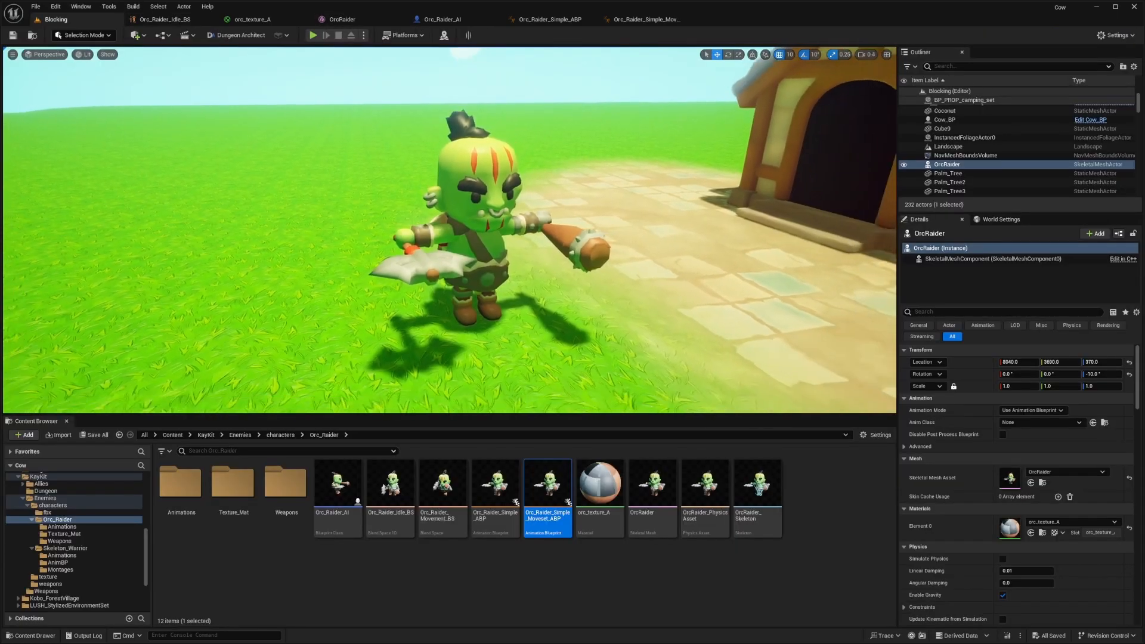
key("s")
scroll(450, 230, "up", 1)
right_click_drag(449, 230, 461, 235)
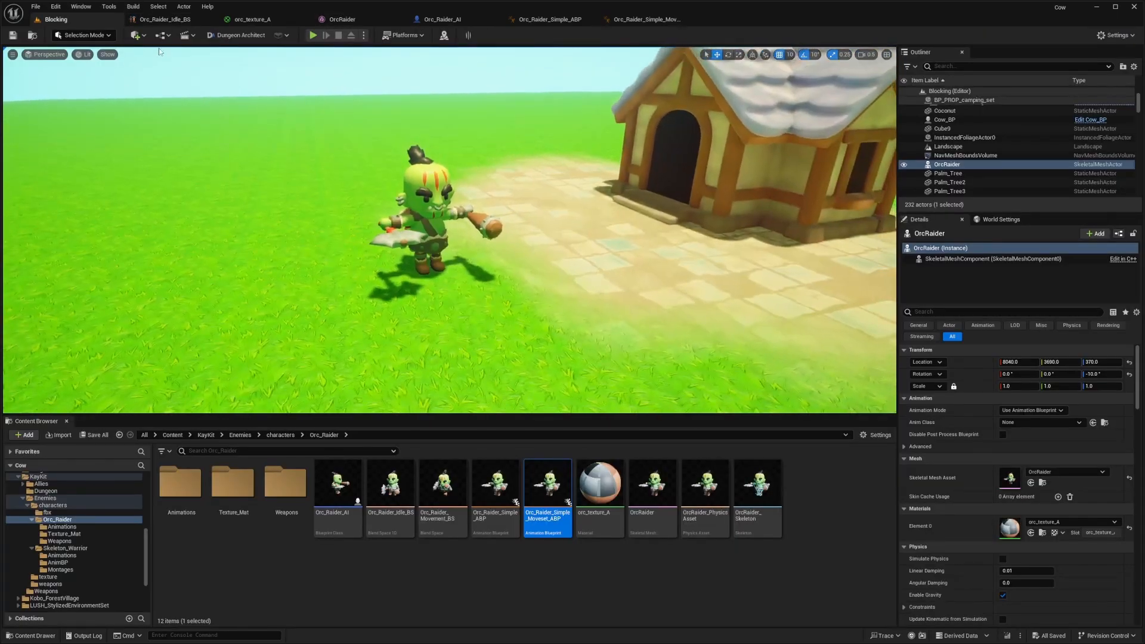
Step: Set the Anim Class of the Orc_Raider_AI mesh to Orc_Raider_Simple_ABP
left_click(457, 20)
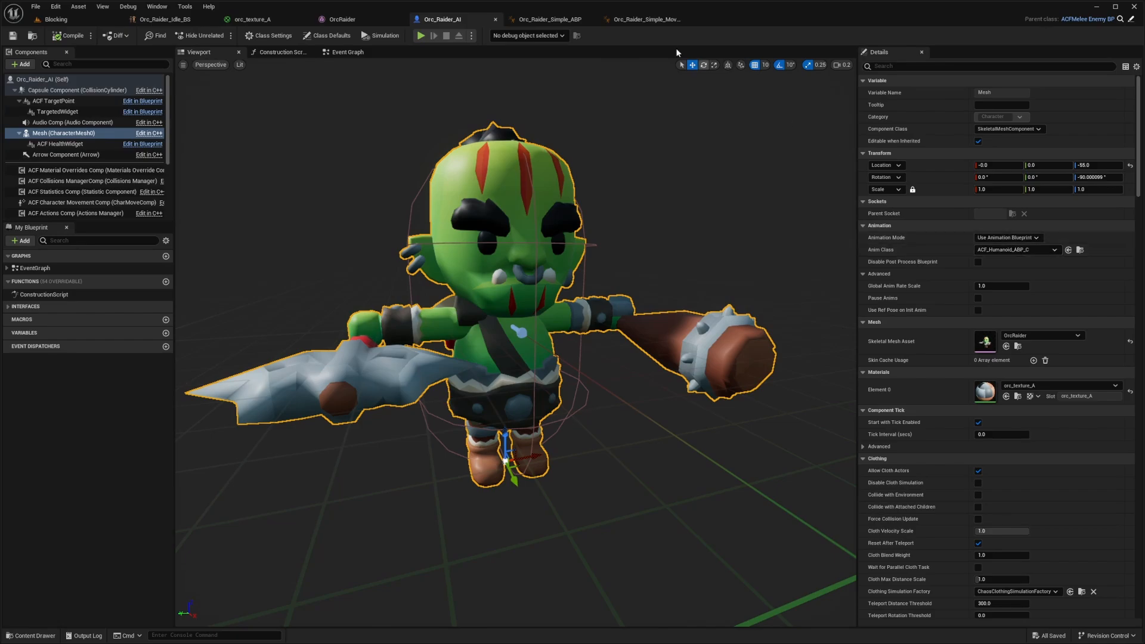
left_click(535, 22)
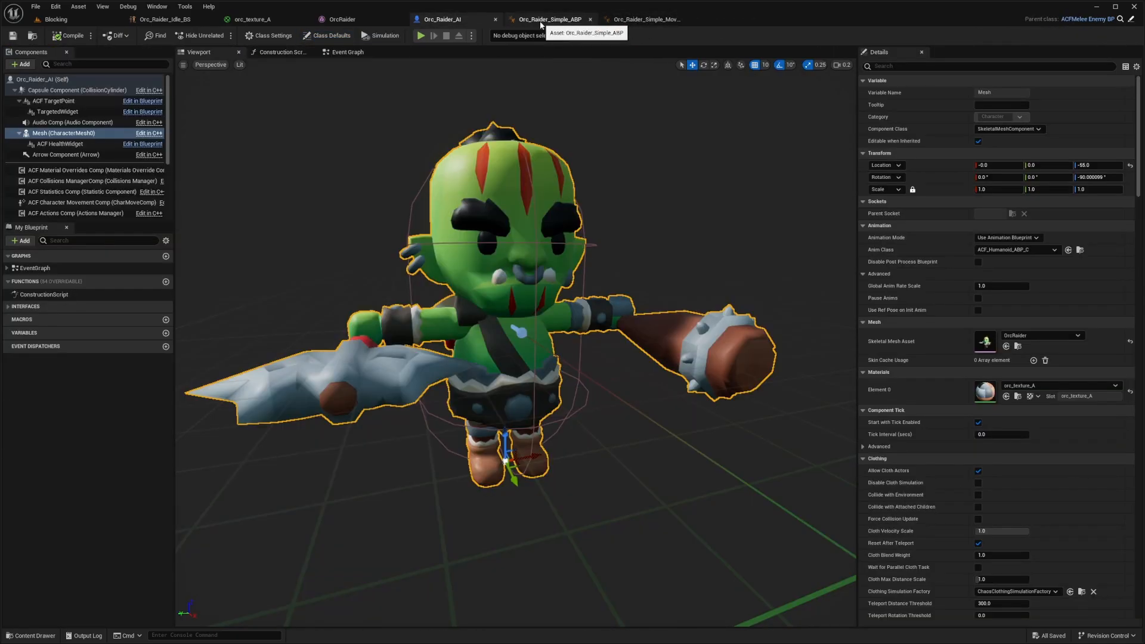
left_click(1014, 249)
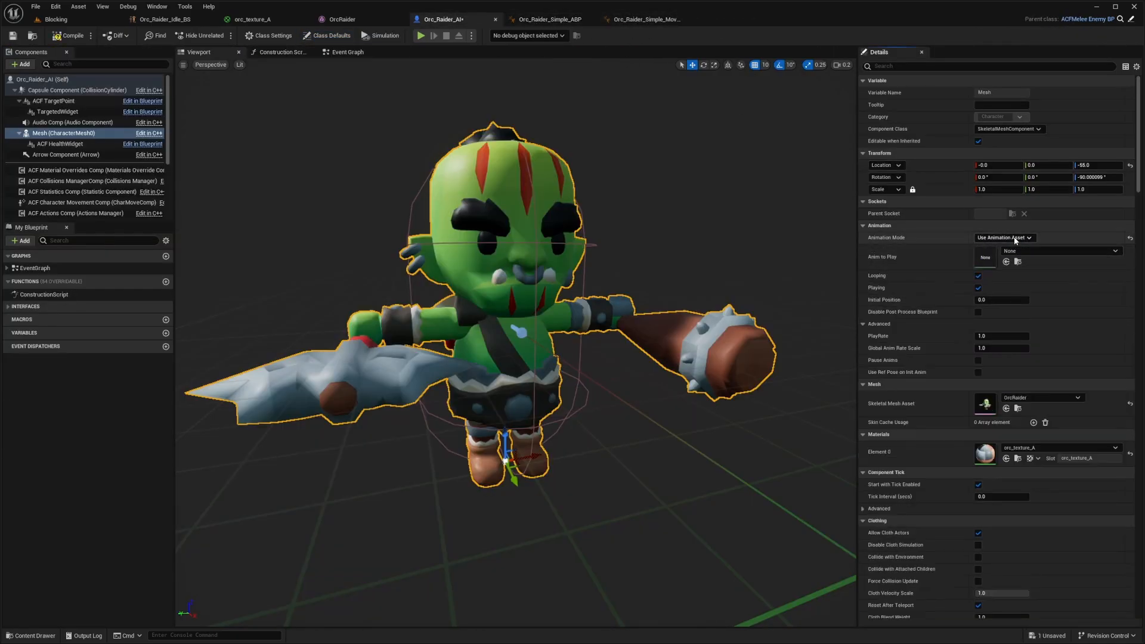
type("orc_raid")
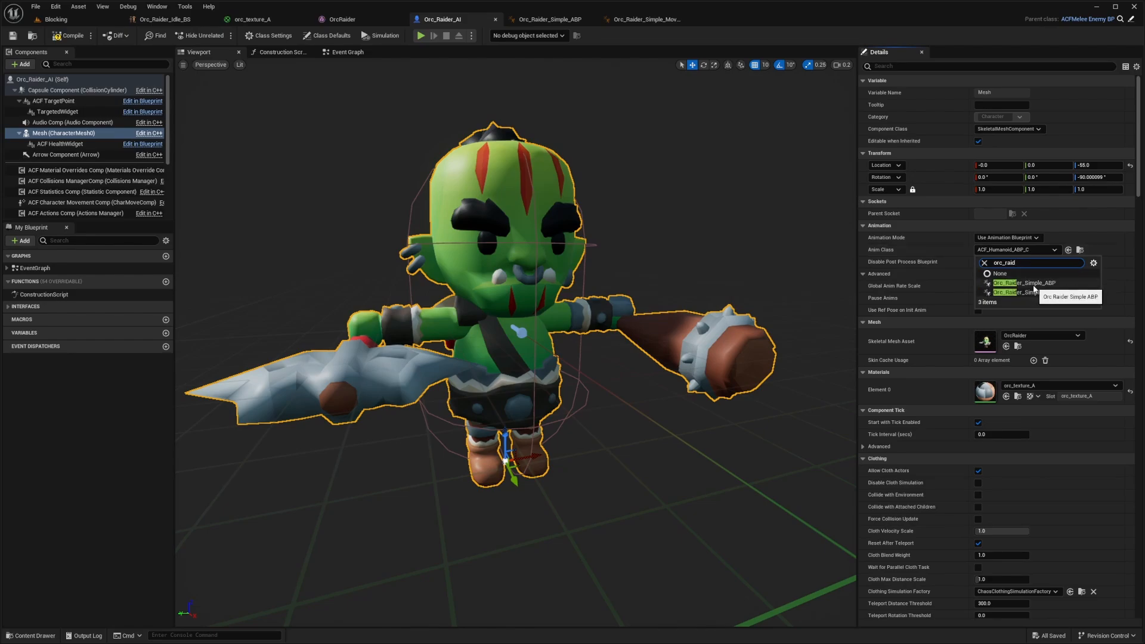
left_click(1034, 292)
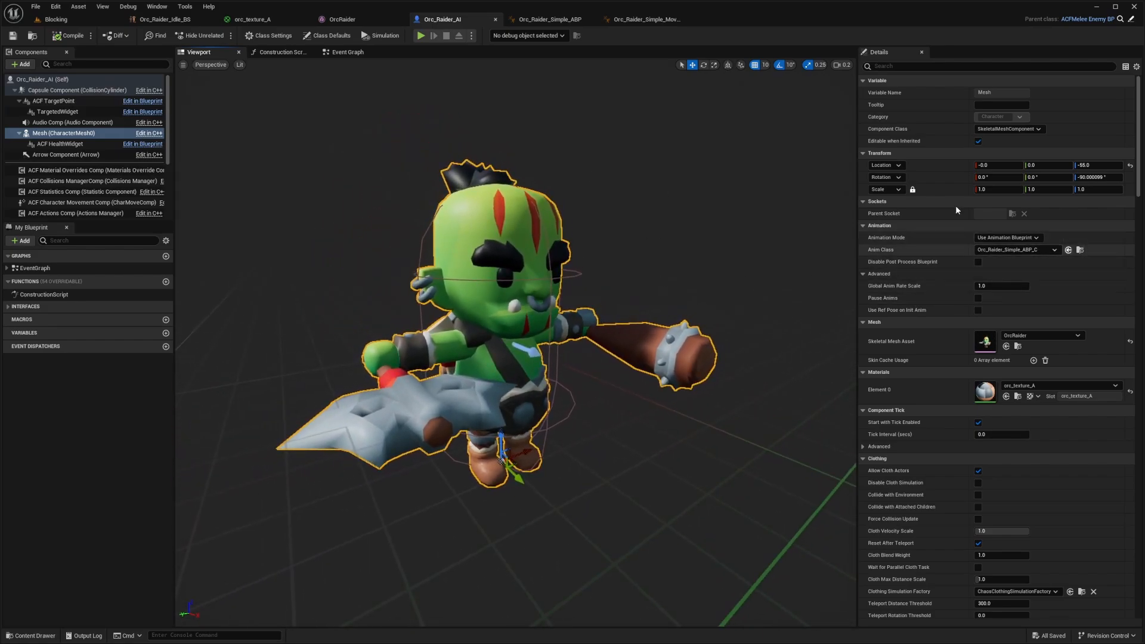
Step: Assign Orc_Raider_Simple_Moveset_ABP as the moveset of the Moveset Layers entry in Orc_Raider_Simple_ABP
left_click(549, 19)
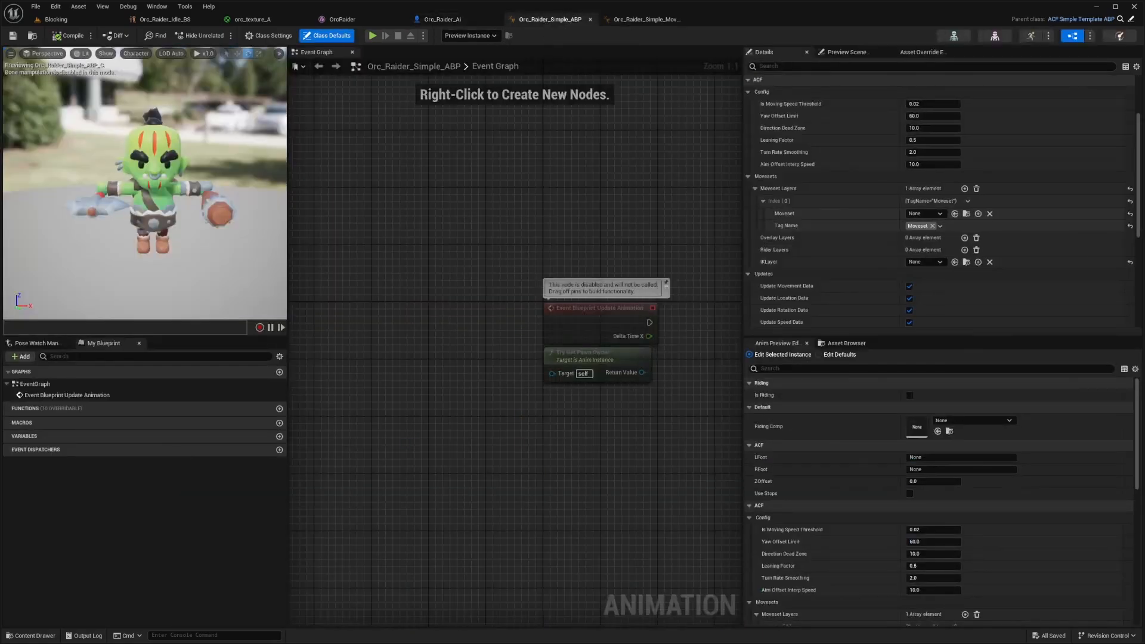
left_click(930, 212)
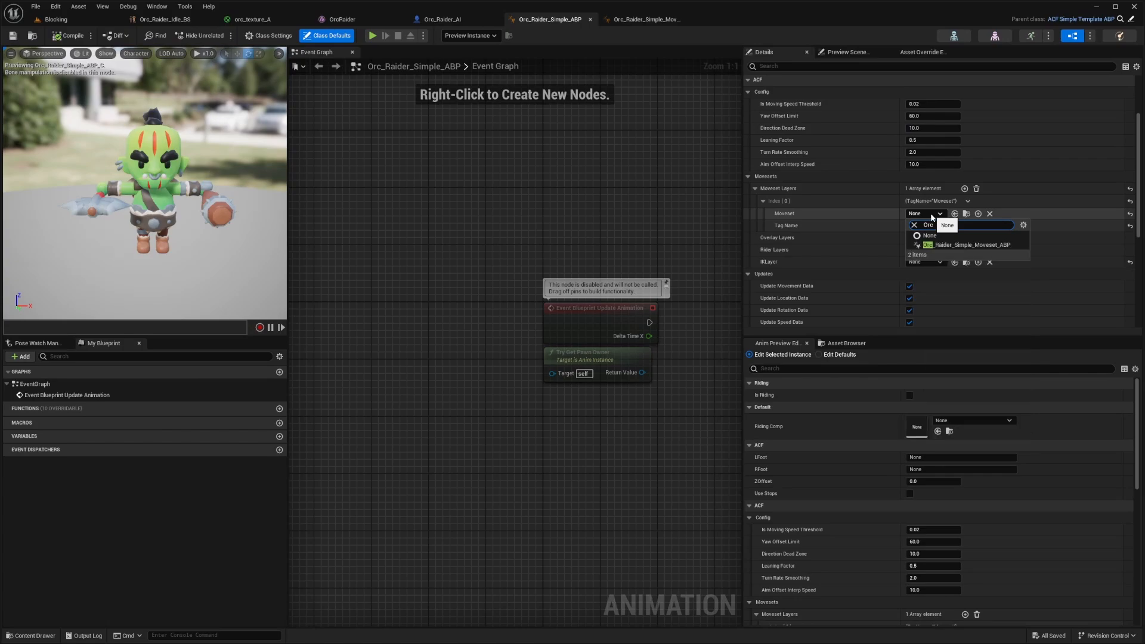
left_click(954, 236)
Step: Place Orc_Raider_AI in the Blocking level on the grass next to the existing OrcRaider mesh
left_click(60, 20)
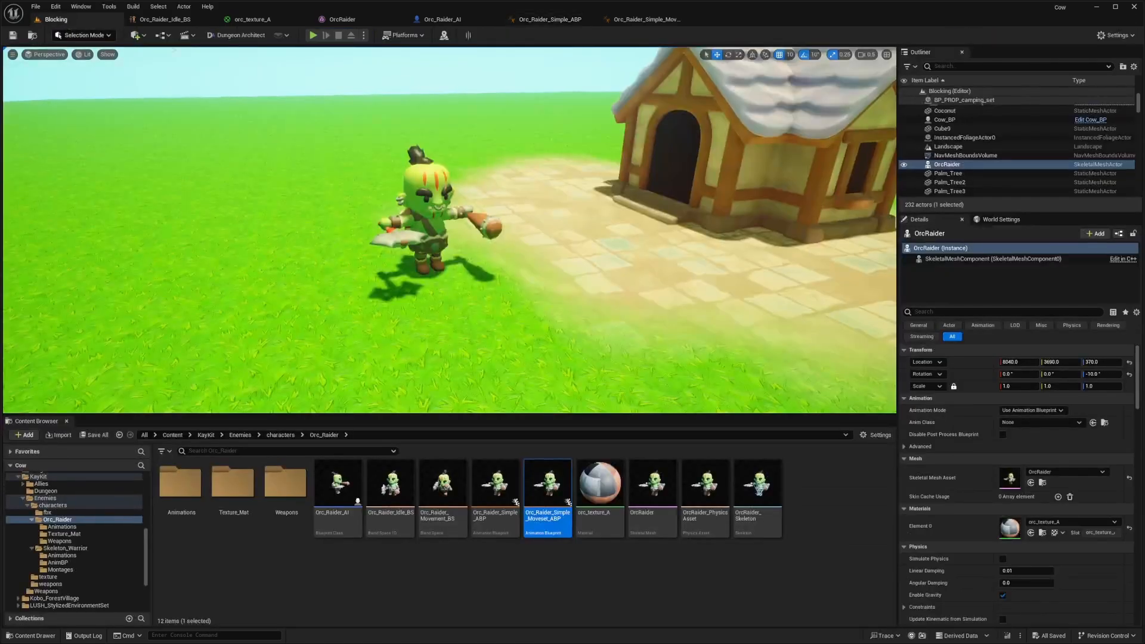
left_click(443, 19)
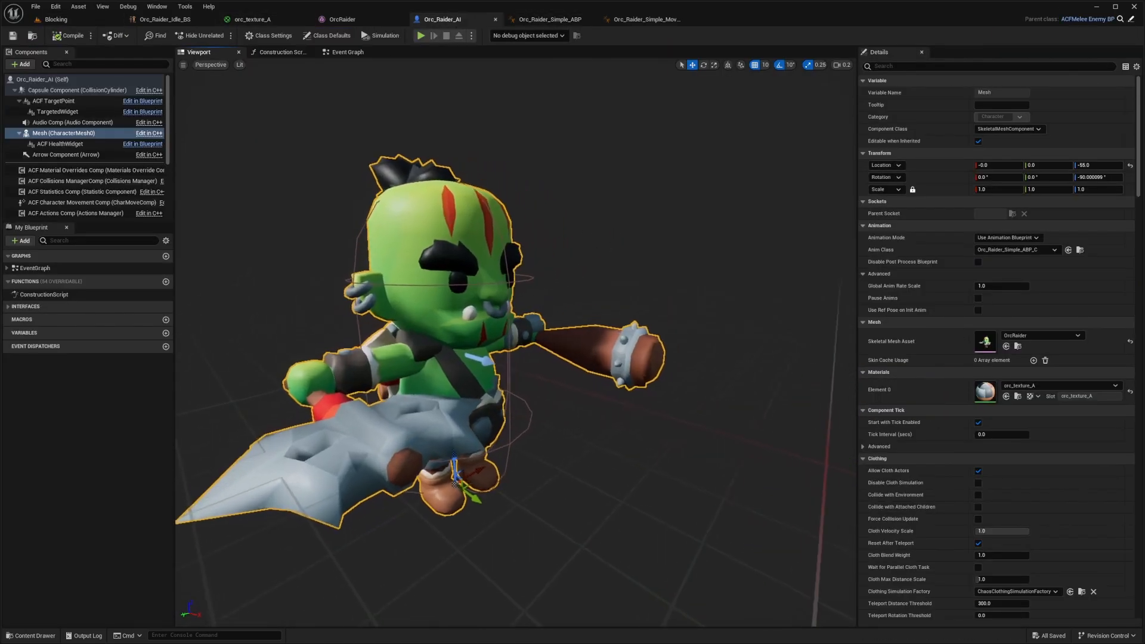
left_click(56, 19)
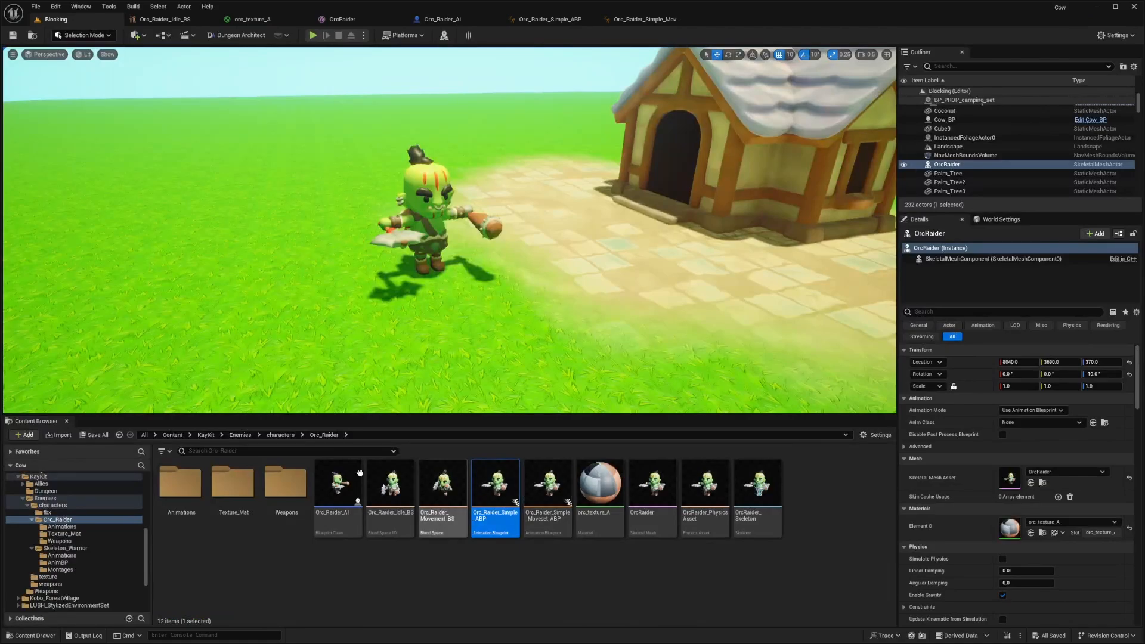
left_click_drag(337, 484, 223, 205)
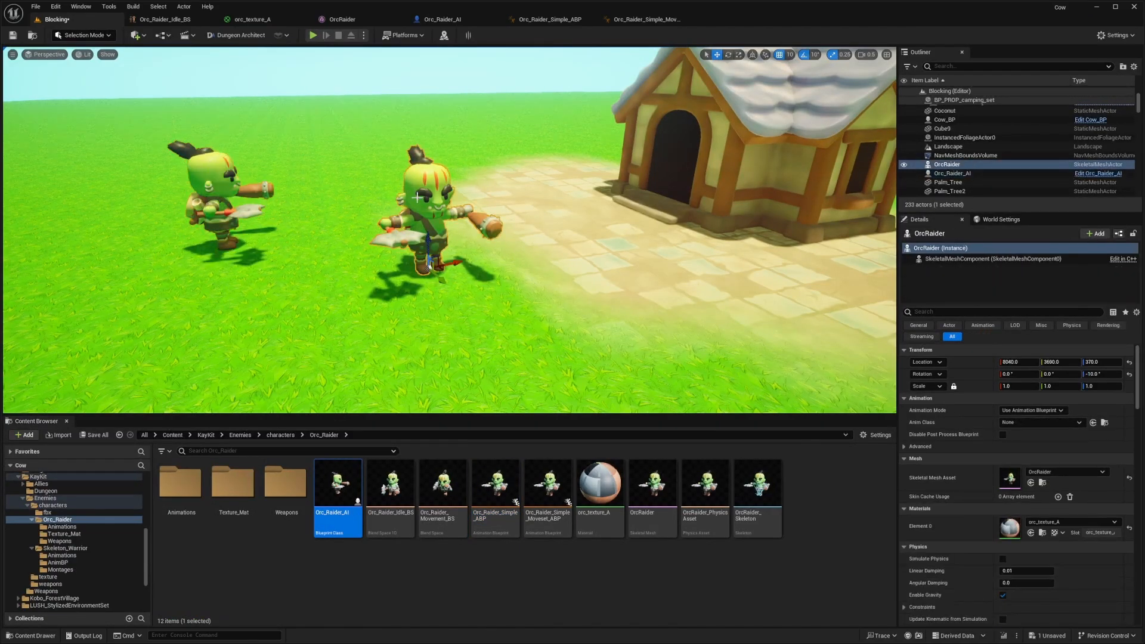
Step: Play the level in the editor, detach from the player to examine the placed orc's idle animation up close, and stop the session
left_click(312, 36)
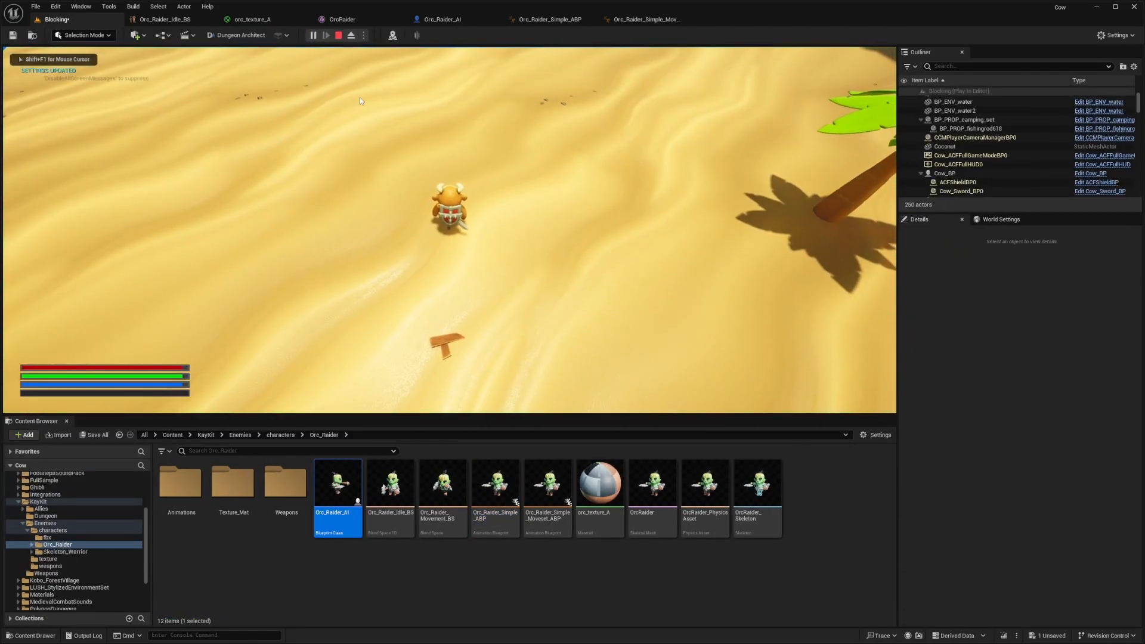
key("F8")
right_click_drag(449, 230, 596, 188)
right_click_drag(450, 230, 310, 233)
right_click_drag(449, 230, 274, 209)
scroll(449, 231, "down", 1)
scroll(449, 230, "down", 1)
right_click_drag(701, 128, 558, 146)
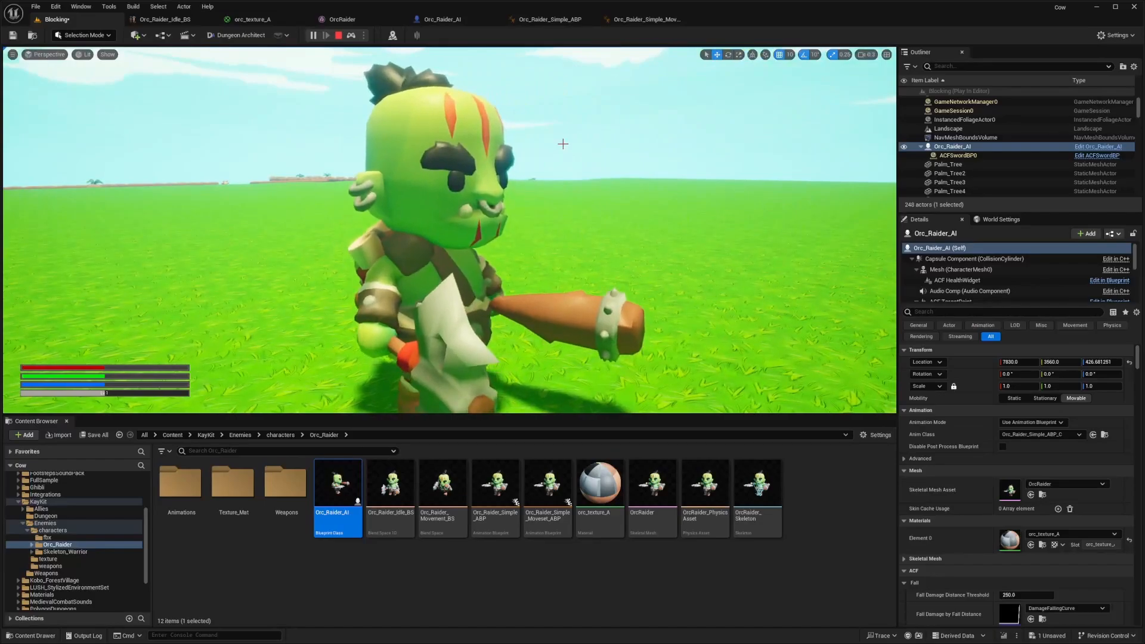
key("F11")
key("F11")
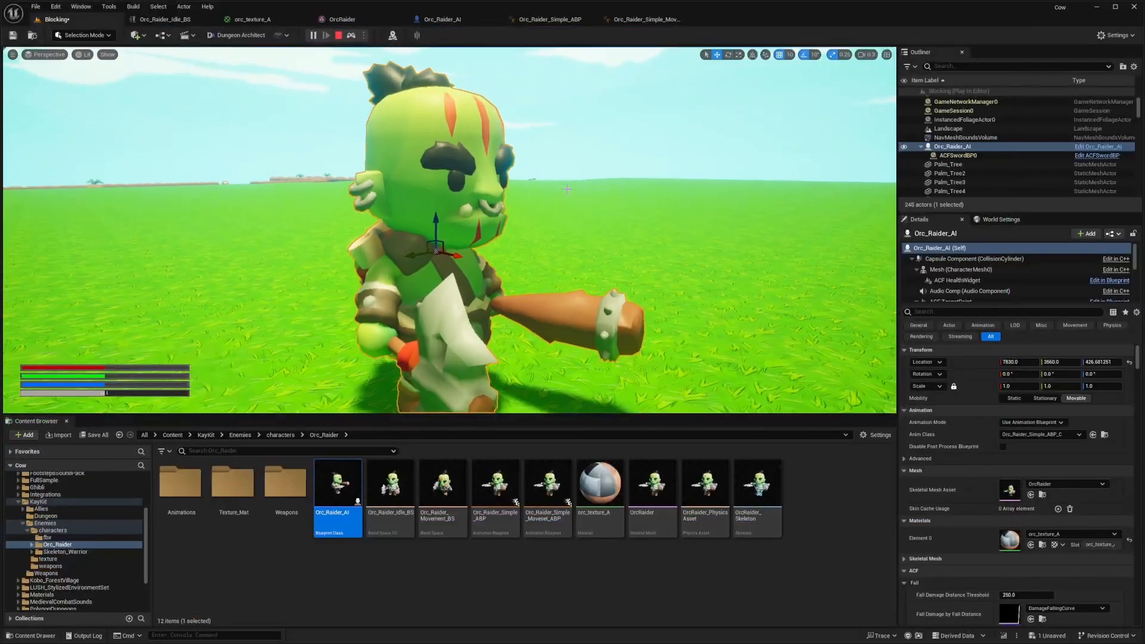
right_click_drag(549, 180, 518, 187)
key("Escape")
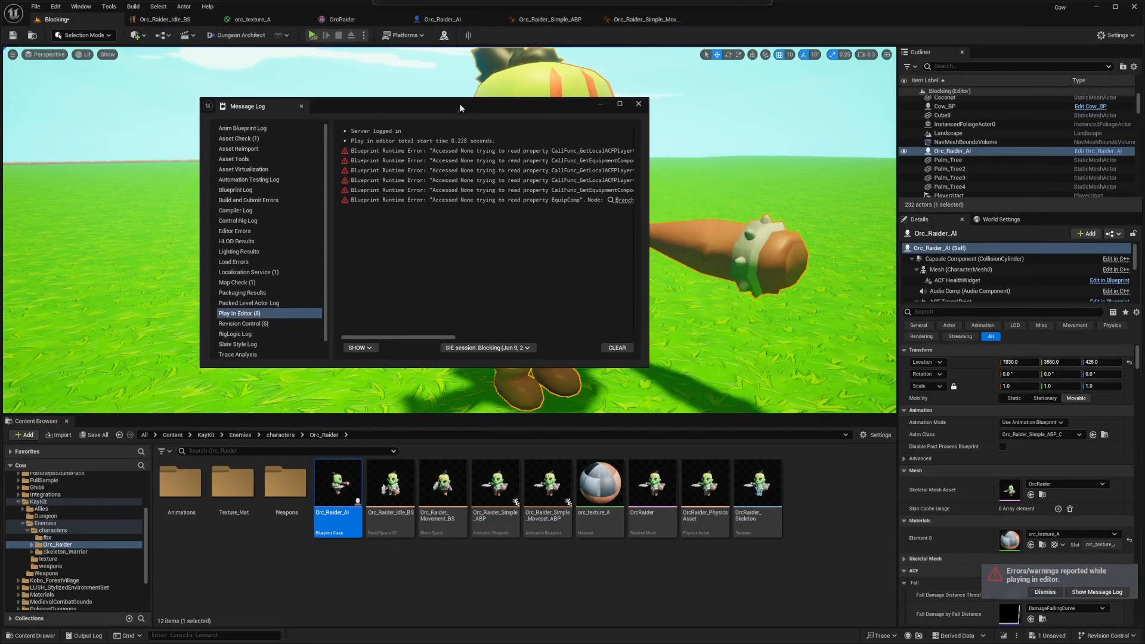
Step: Examine the equipment slots and starting items in Orc_Raider_AI's ACF Equipment & Inventory component, and compile the blueprint
left_click_drag(401, 343, 558, 319)
left_click(475, 19)
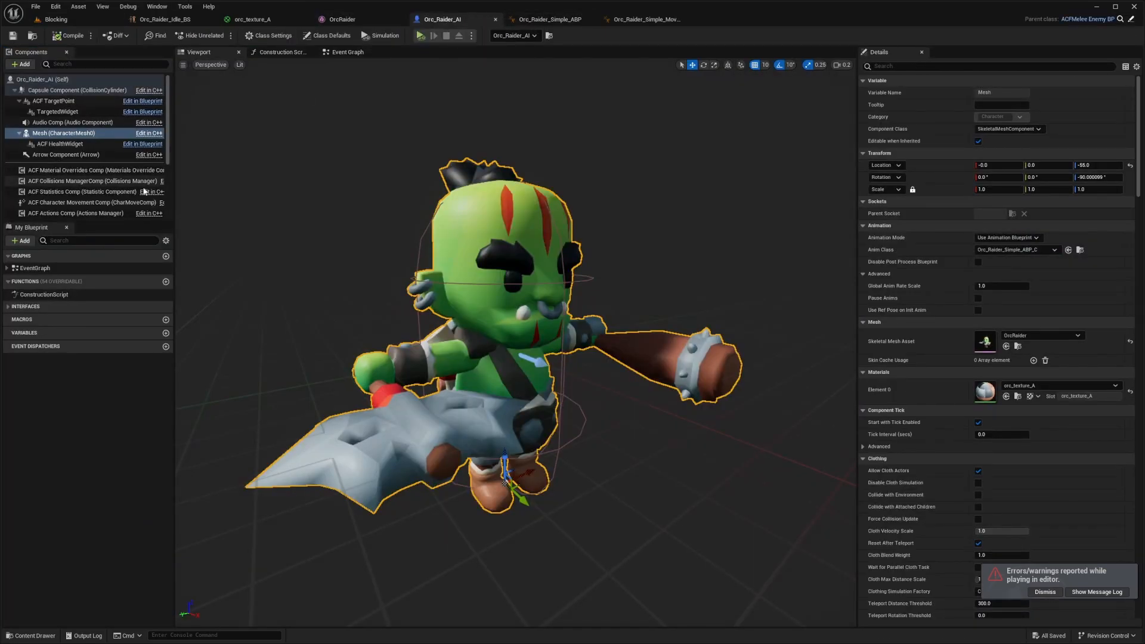
scroll(79, 192, "down", 3)
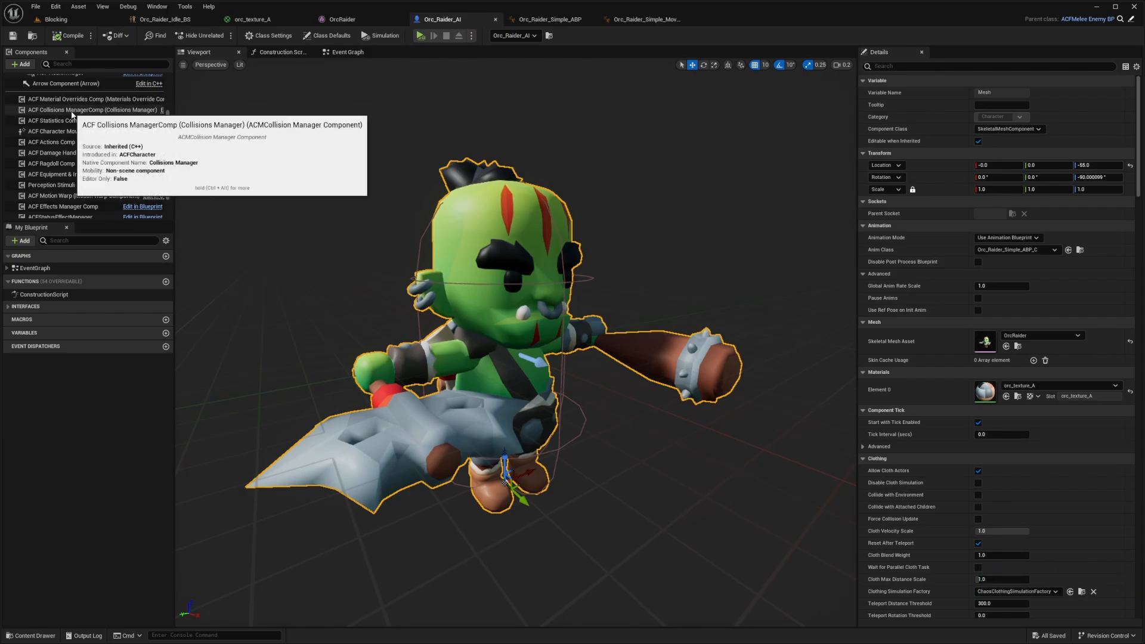
scroll(90, 131, "down", 2)
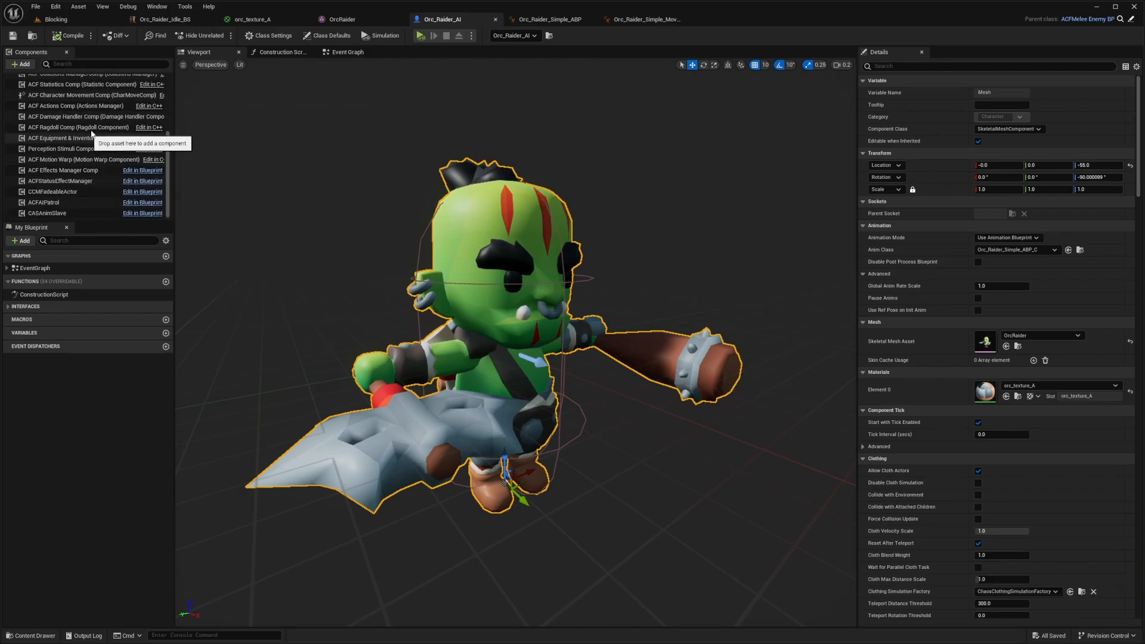
scroll(48, 191, "up", 3)
left_click(45, 196)
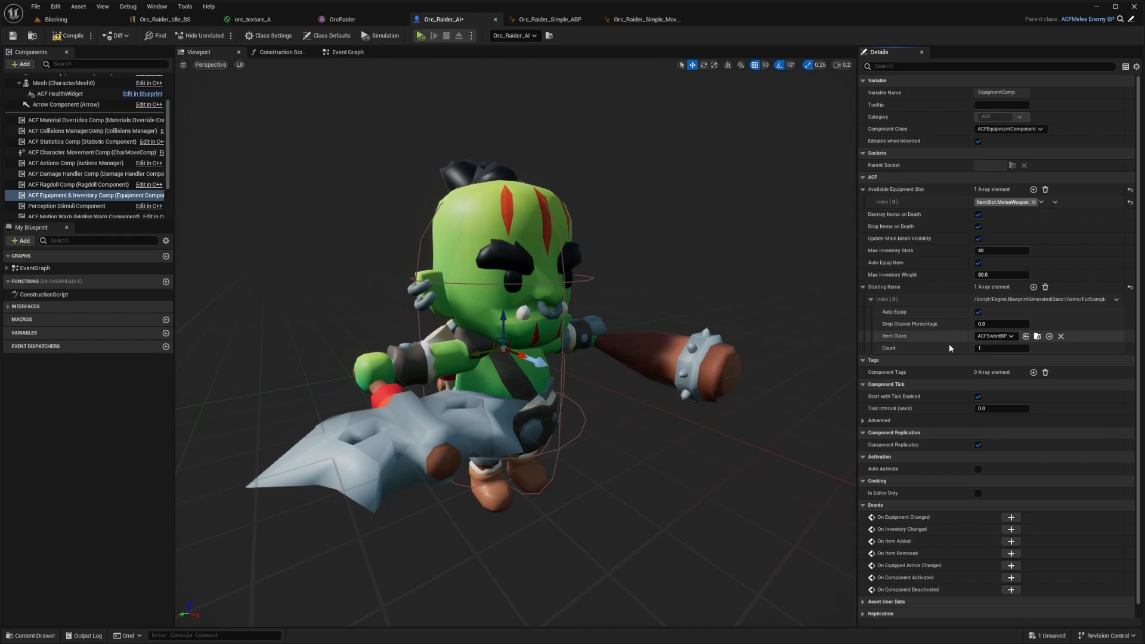
left_click(74, 37)
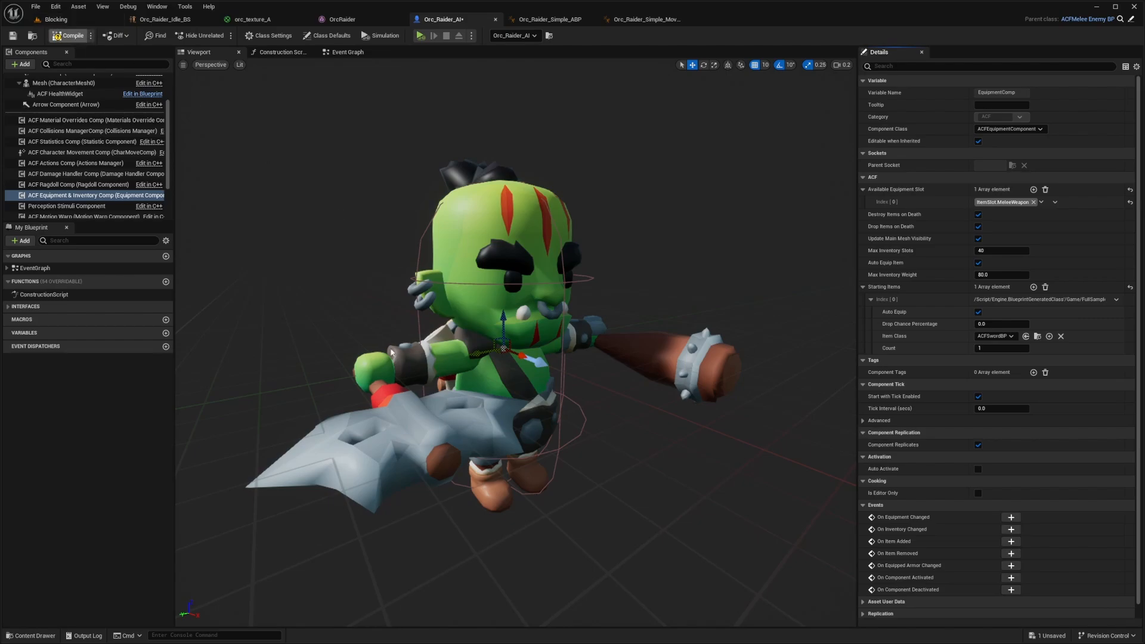
left_click(687, 348)
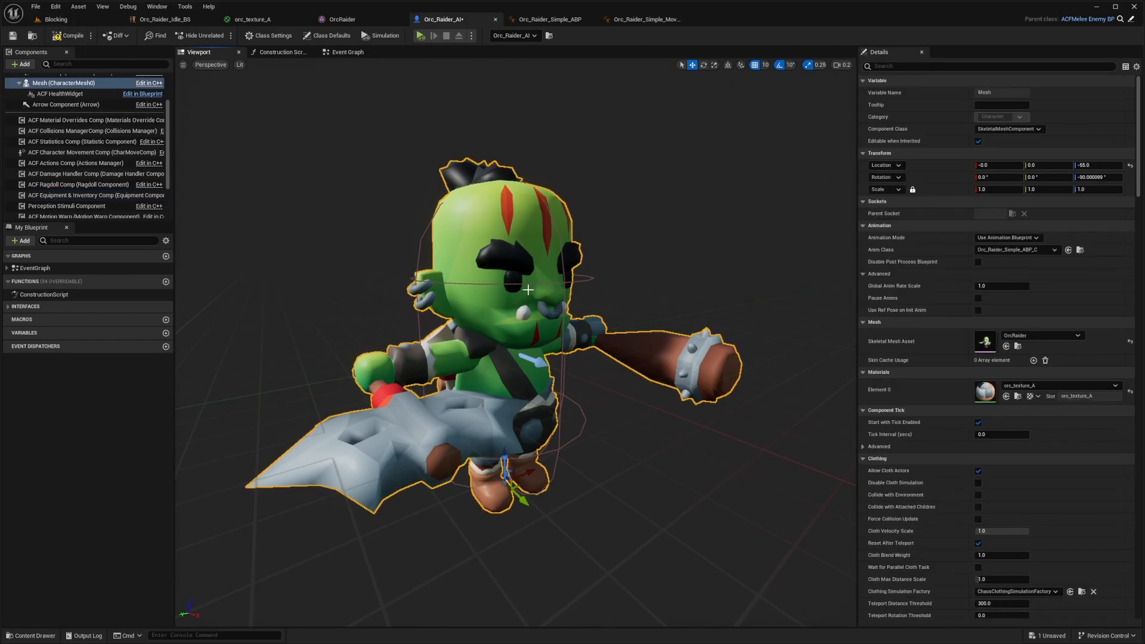
right_click_drag(528, 290, 539, 355)
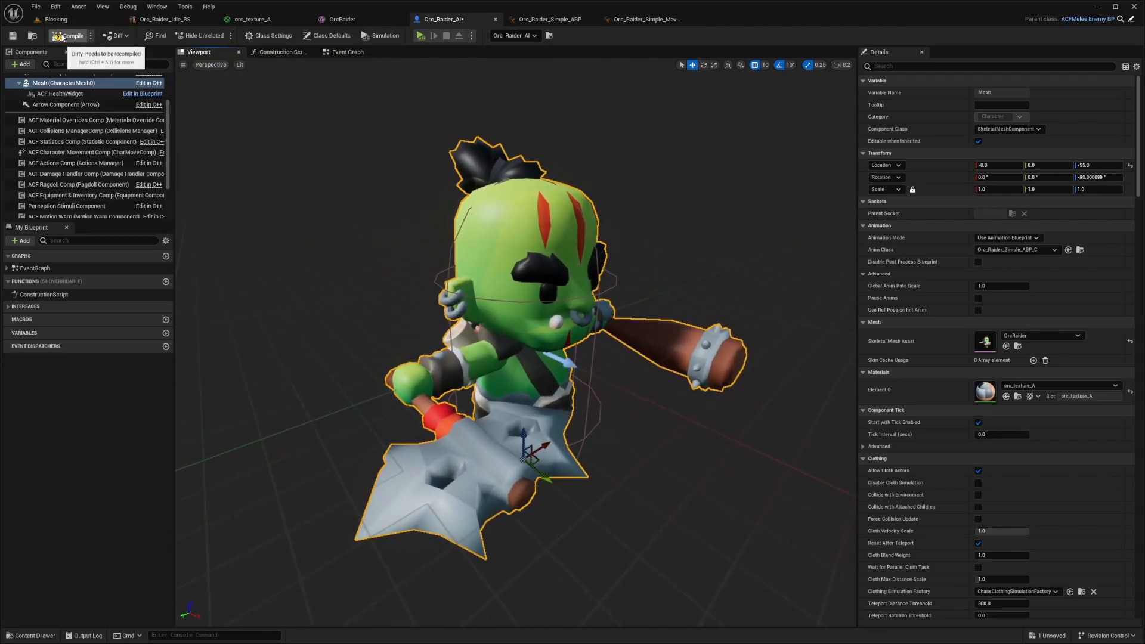
left_click(62, 37)
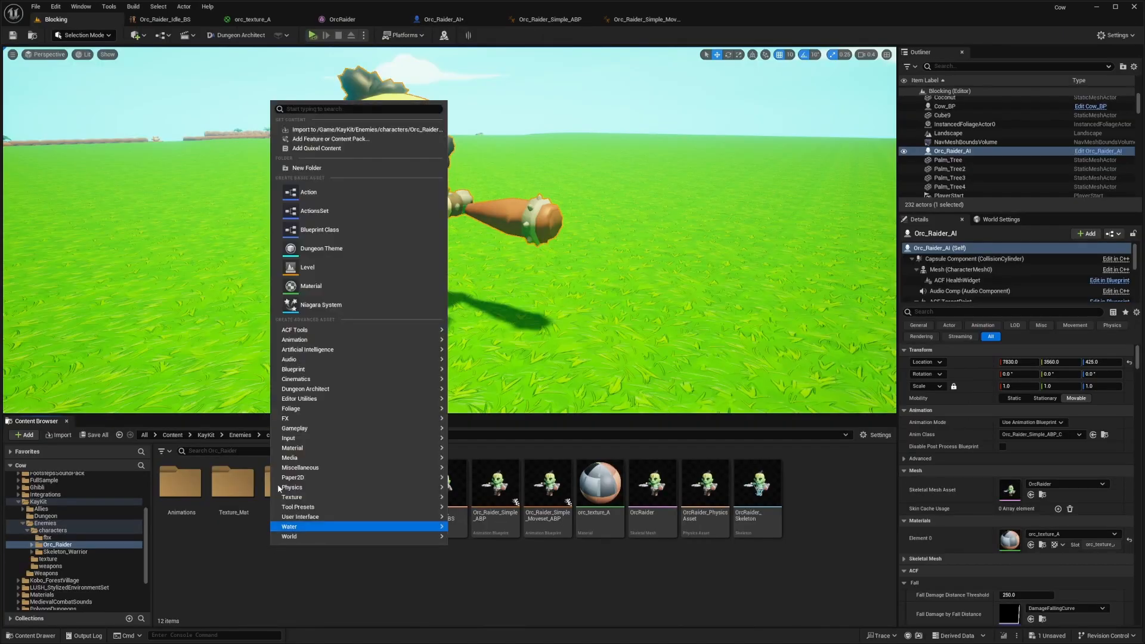
Step: Open the orc_texture_A material in the Weapons folder and delete the Param node feeding its Base Color
key("Escape")
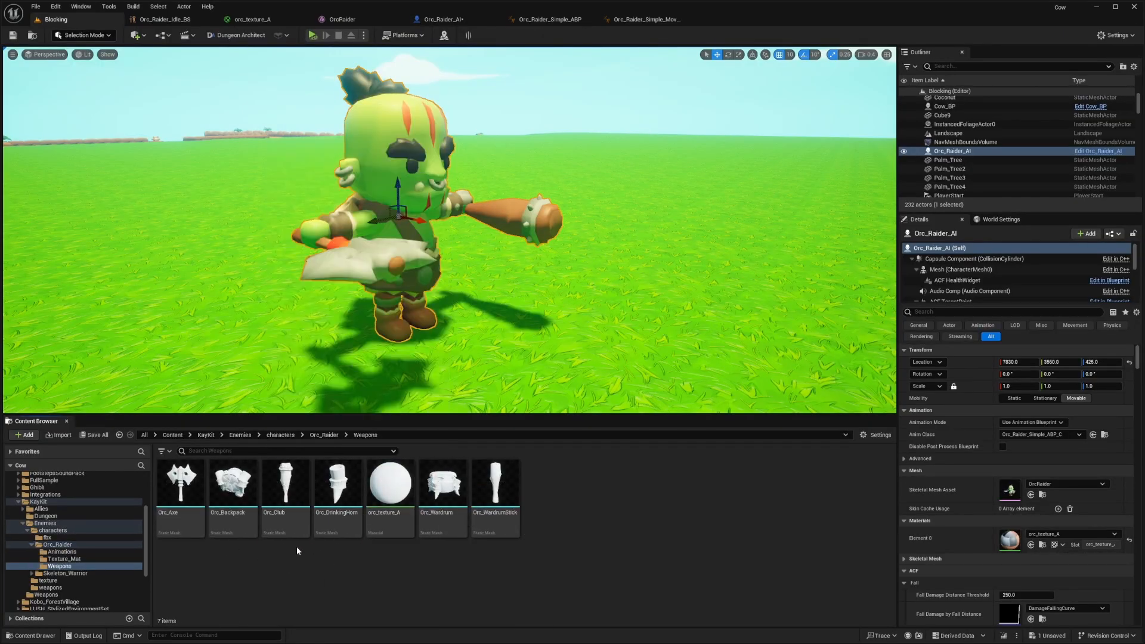
double_click(390, 494)
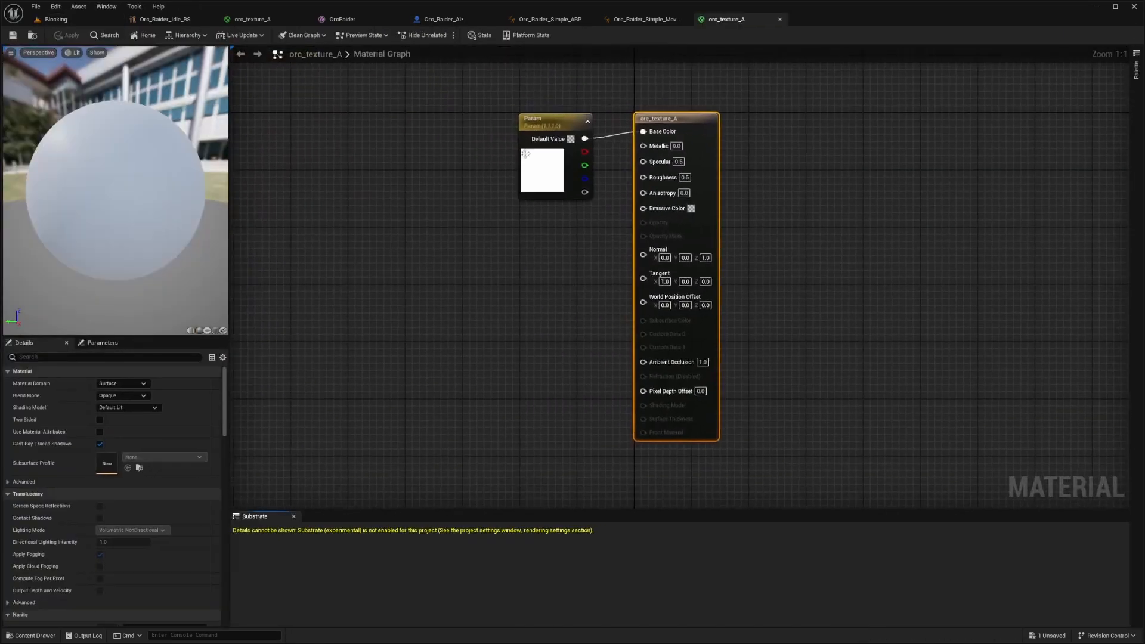
left_click(525, 154)
key("Delete")
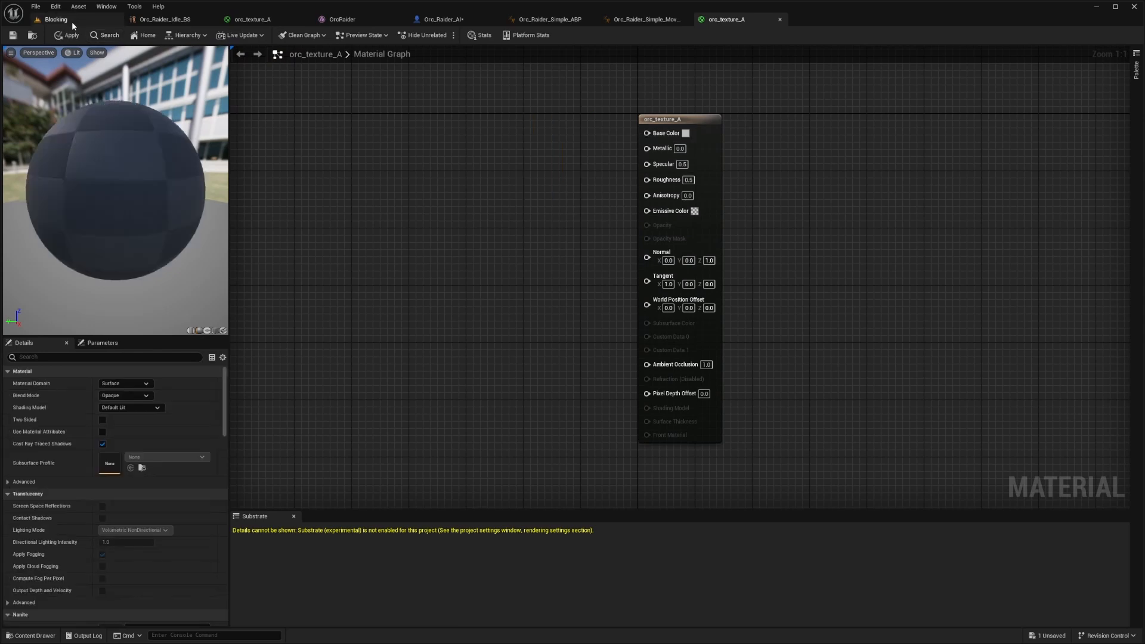
Step: Remove the duplicate orc_texture_A material from the Weapons folder, using the Orc_Raider folder's orc_texture_A on the weapon meshes instead
left_click(70, 22)
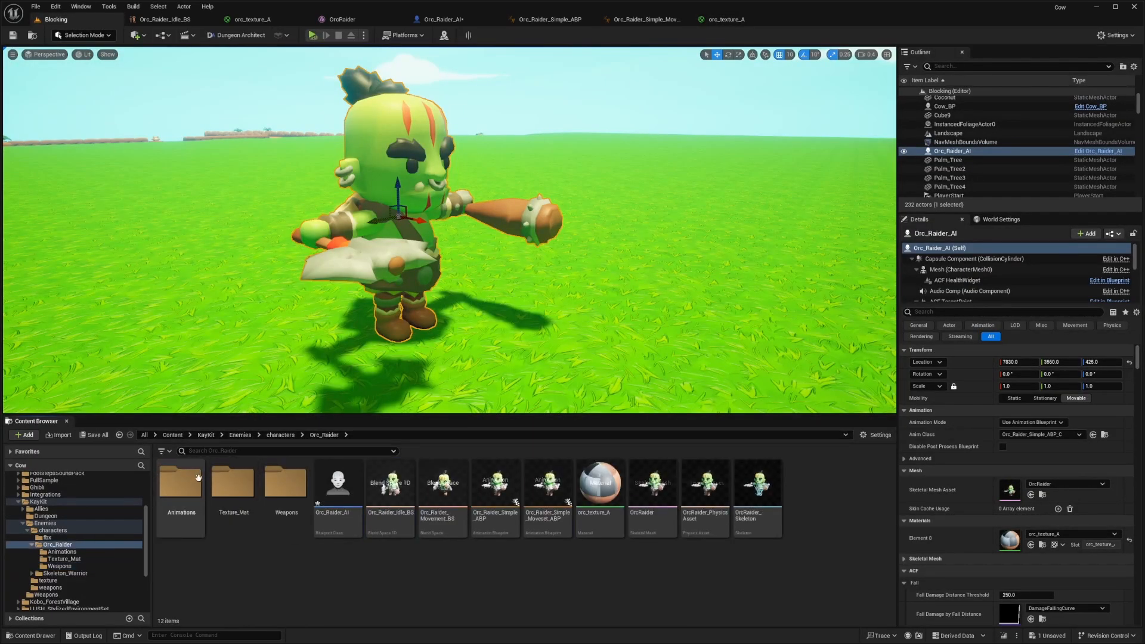
double_click(285, 482)
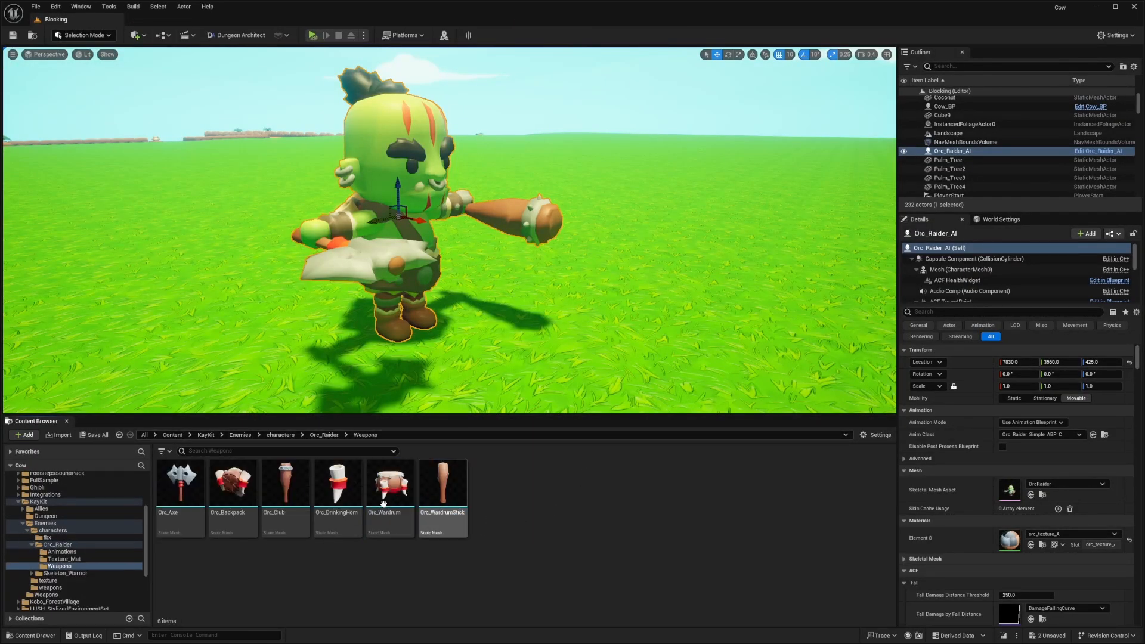
mouse_move(284, 475)
left_click(292, 501)
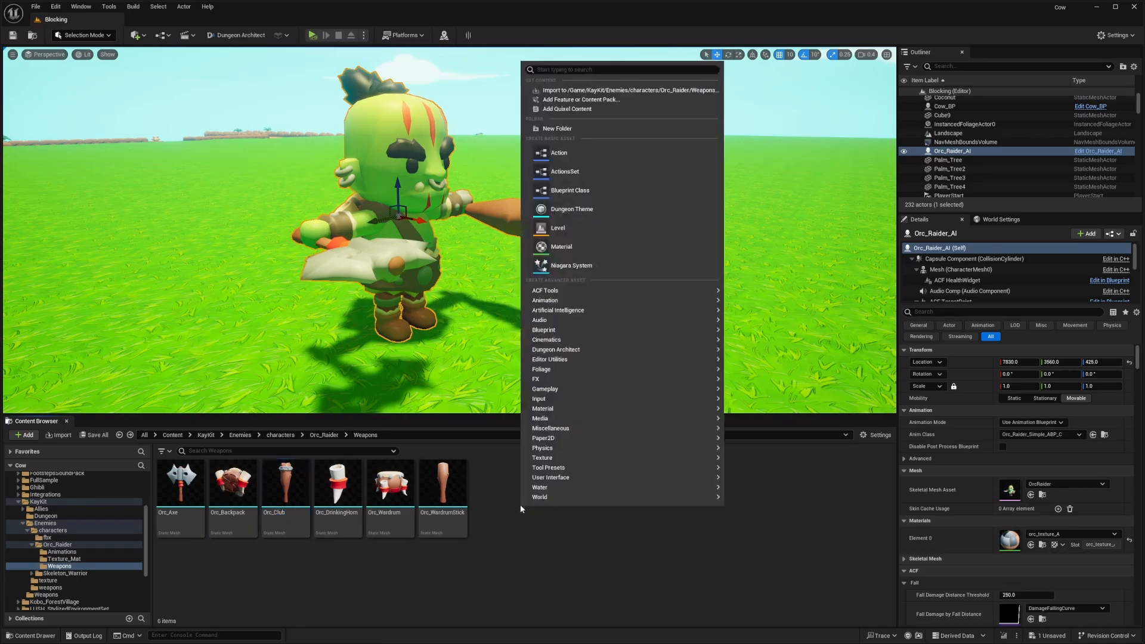
Step: Create a Blueprint class named ACF_Orc_Club_Weapon from ACFMeleeWeapon in the Weapons folder and open it docked beside the level
right_click(522, 514)
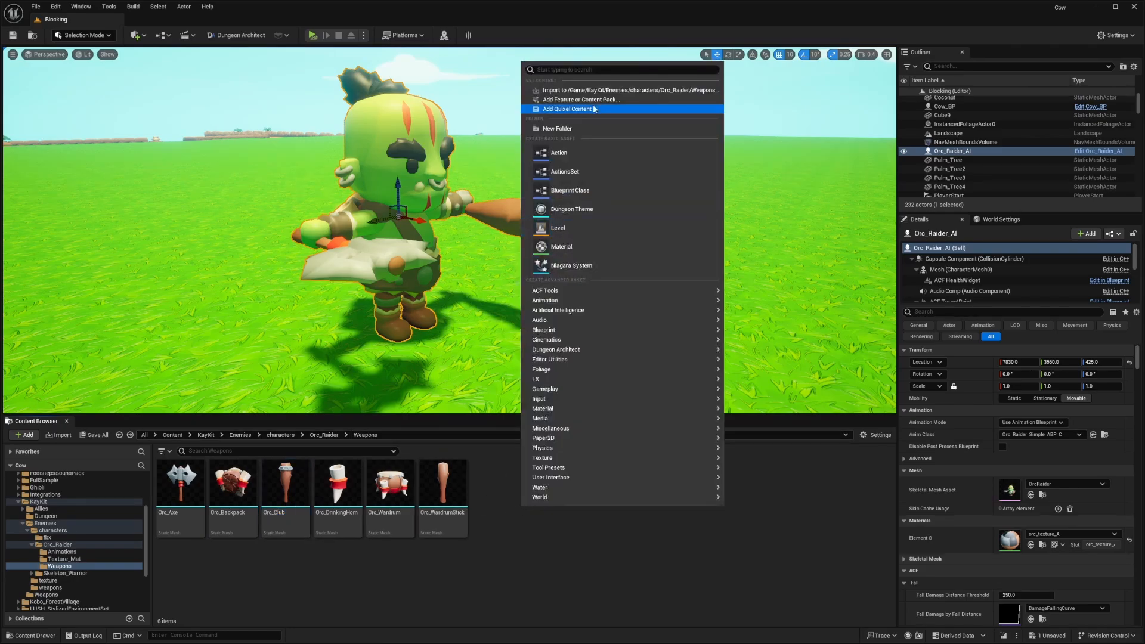
left_click(570, 190)
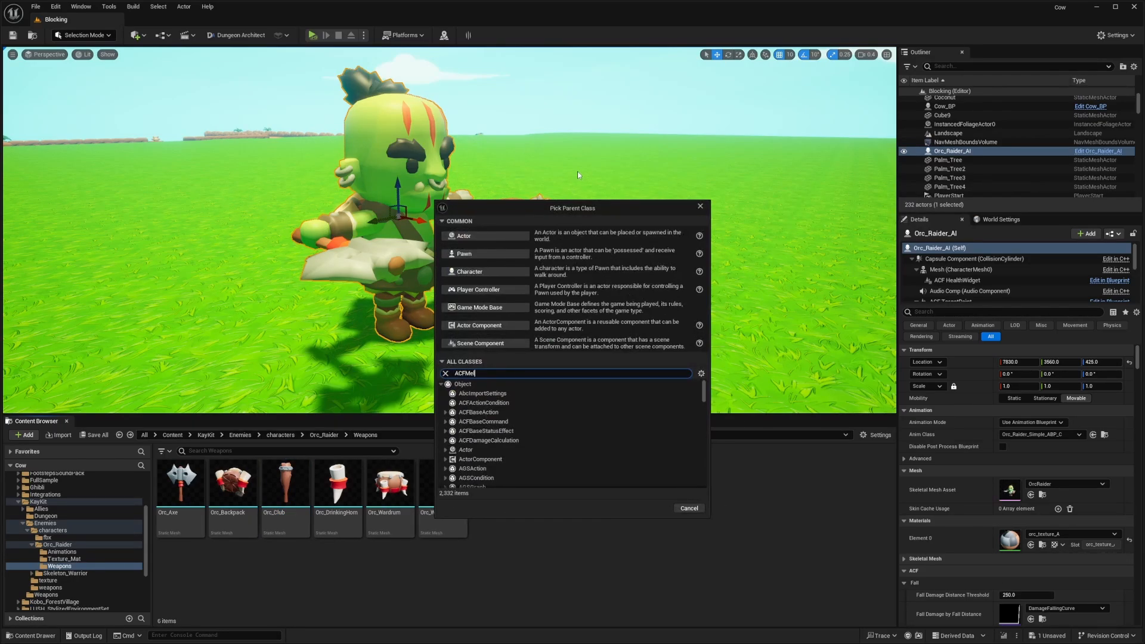
type("ACFMeleewea")
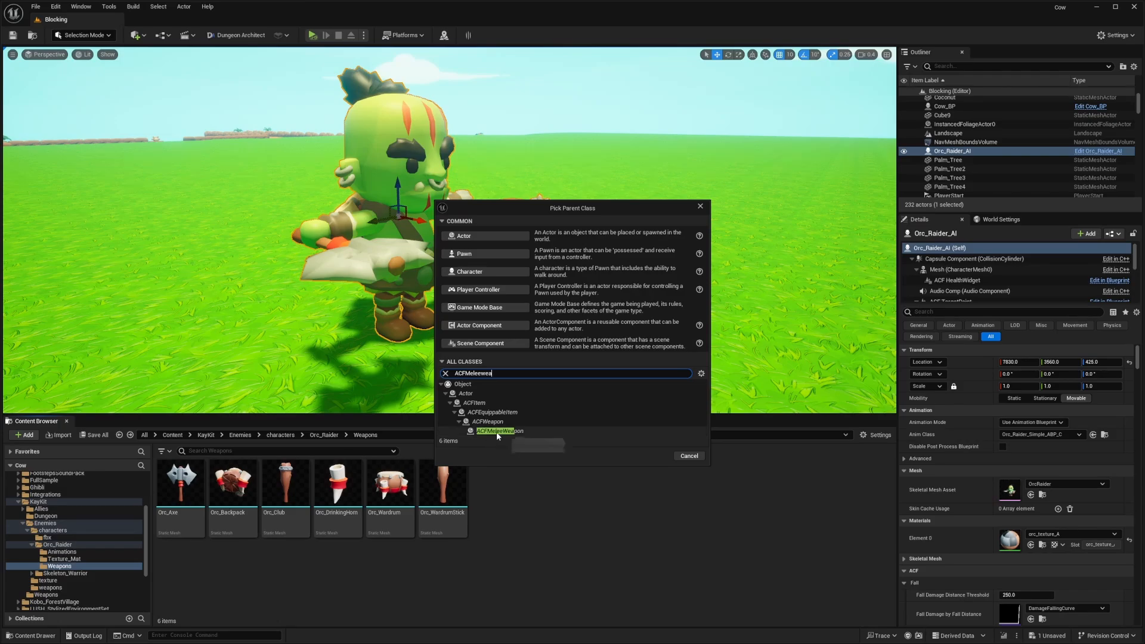
left_click(496, 431)
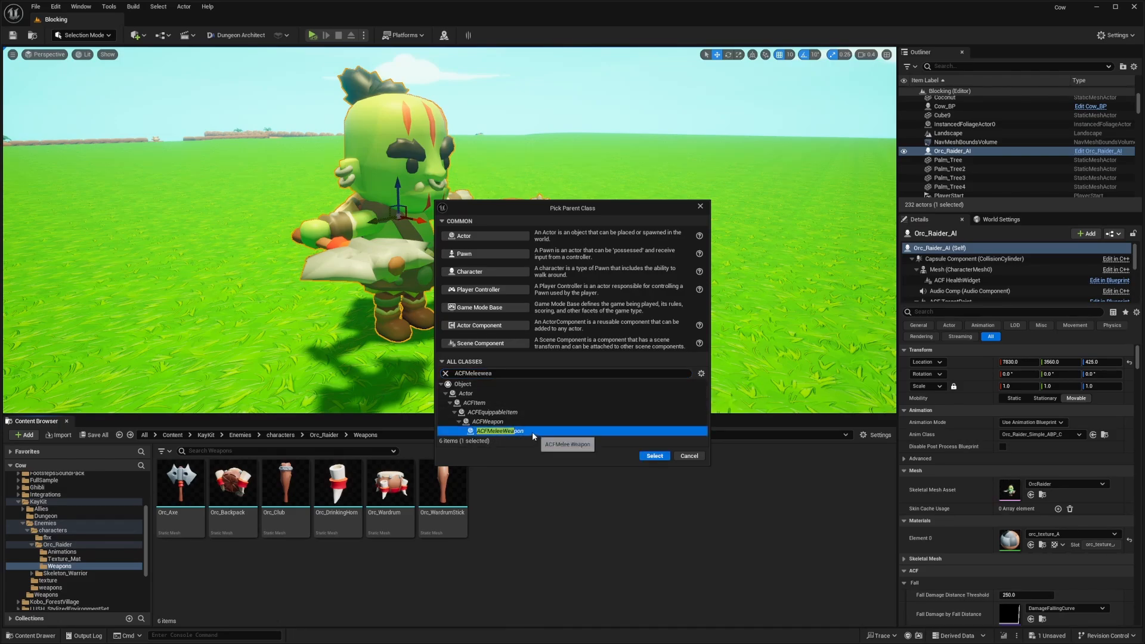
left_click(655, 456)
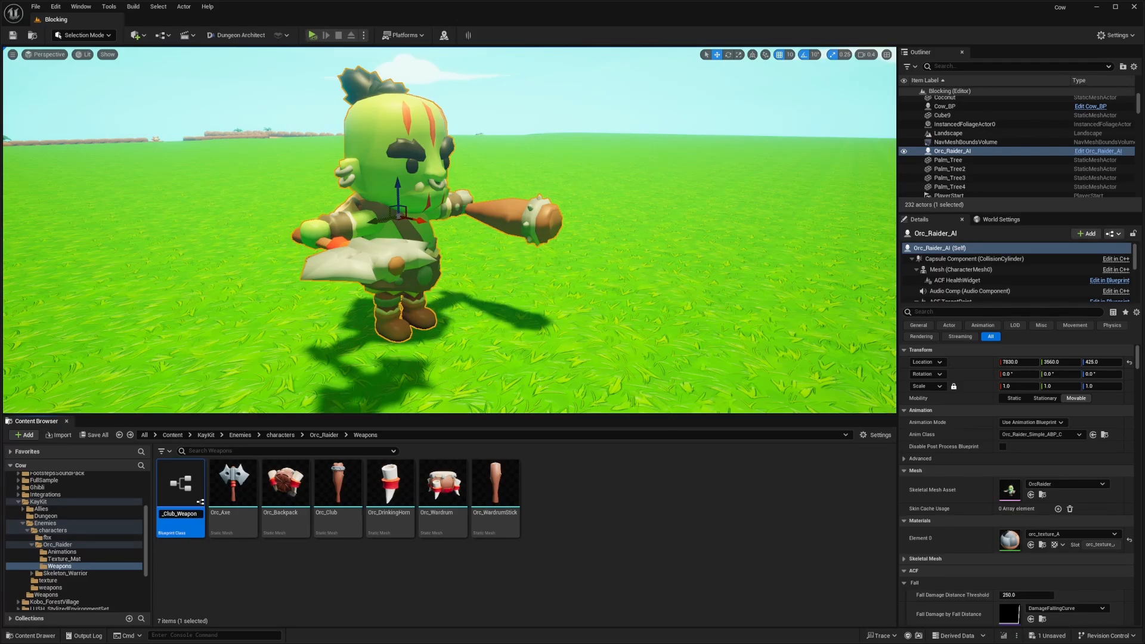
key("Return")
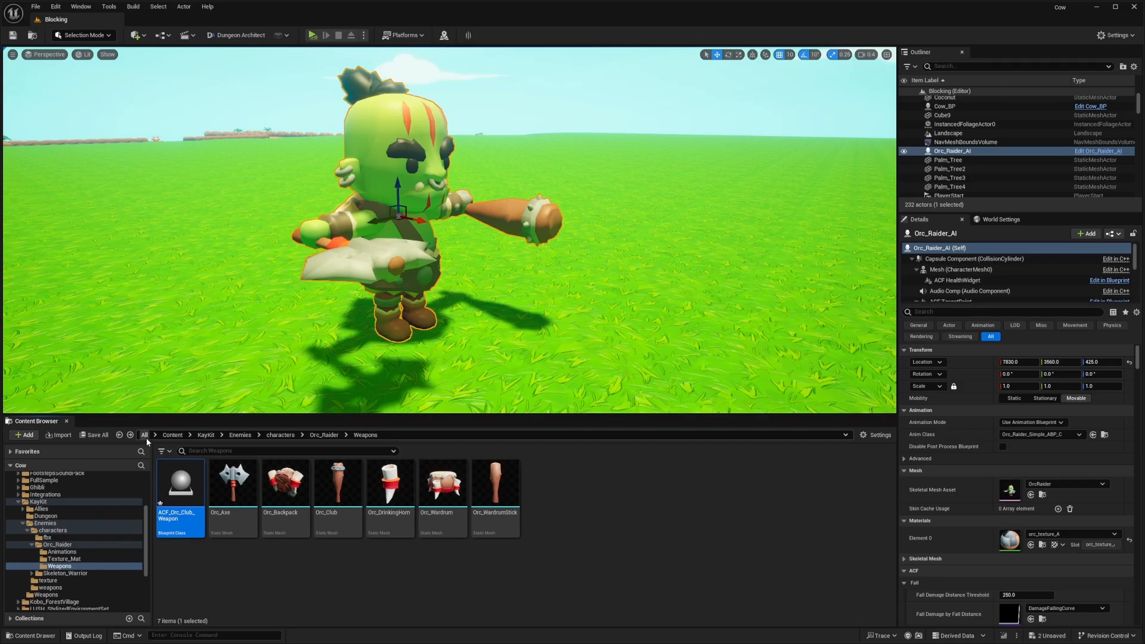
double_click(182, 512)
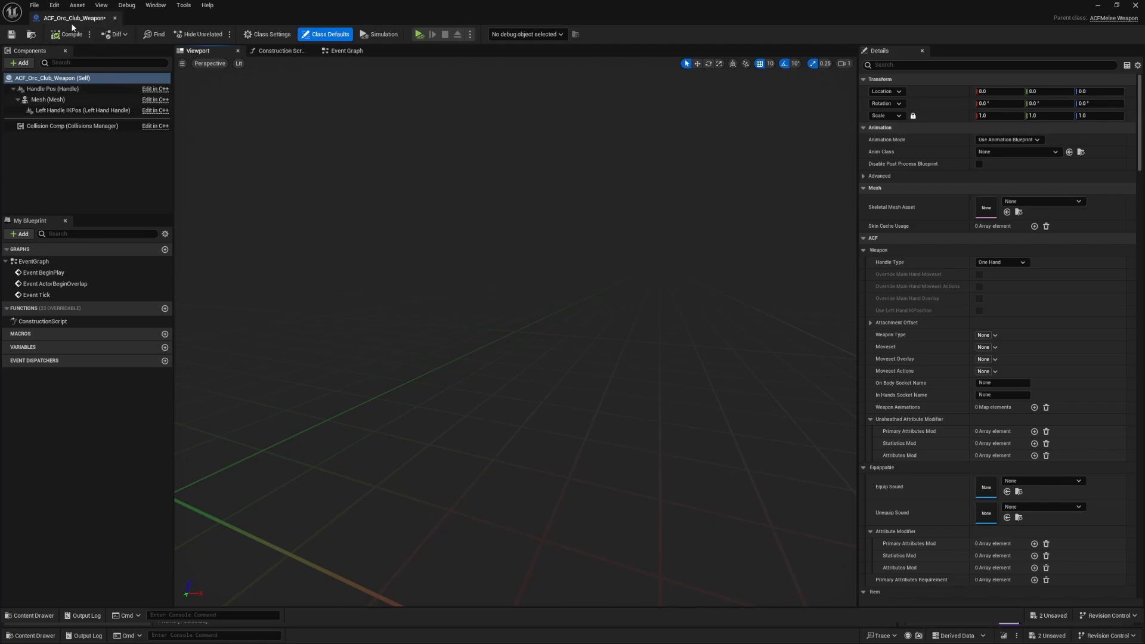
left_click_drag(84, 21, 259, 21)
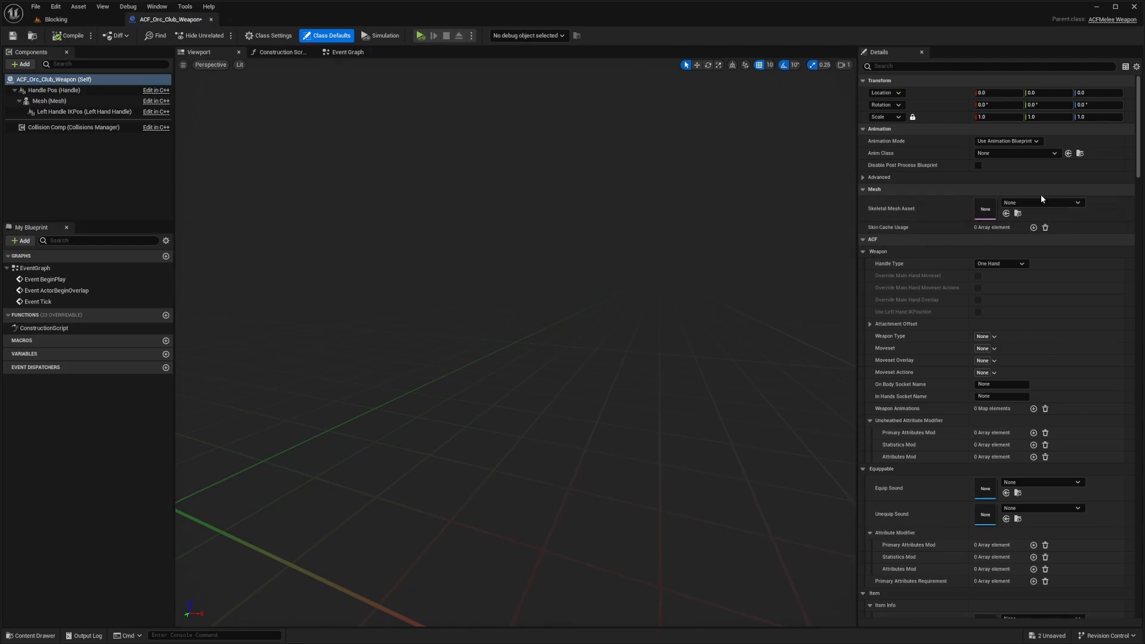
Step: Search the plugins for "skeletal" and check whether Skeletal Mesh Editing Tools is enabled for converting Orc_Club
left_click(56, 19)
left_click(248, 493)
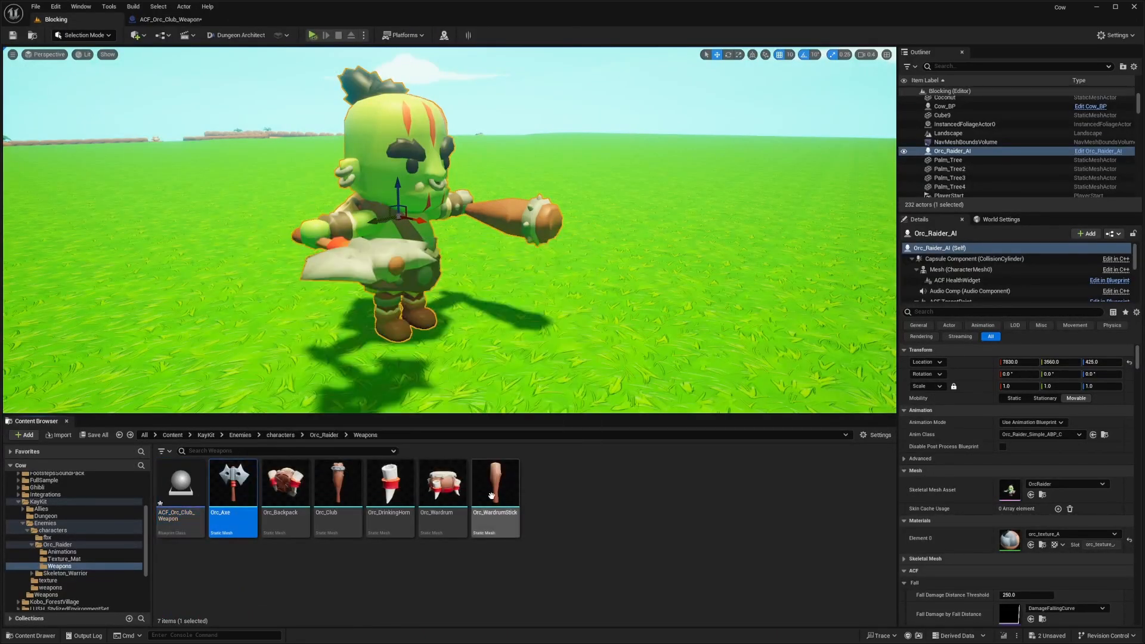
right_click(347, 480)
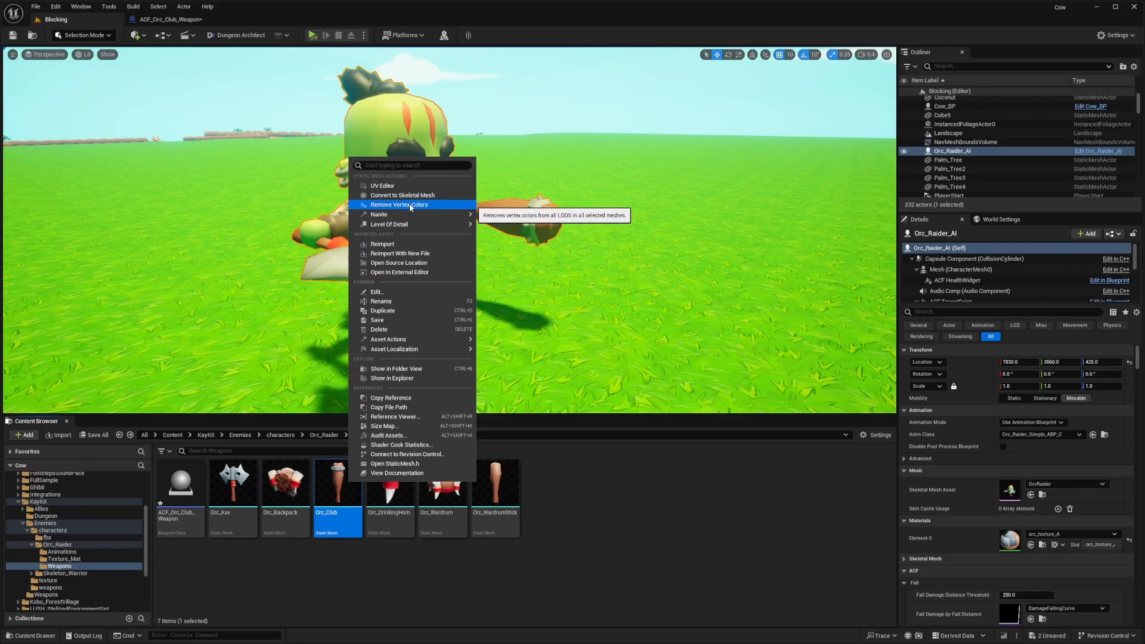
left_click(56, 10)
left_click(90, 155)
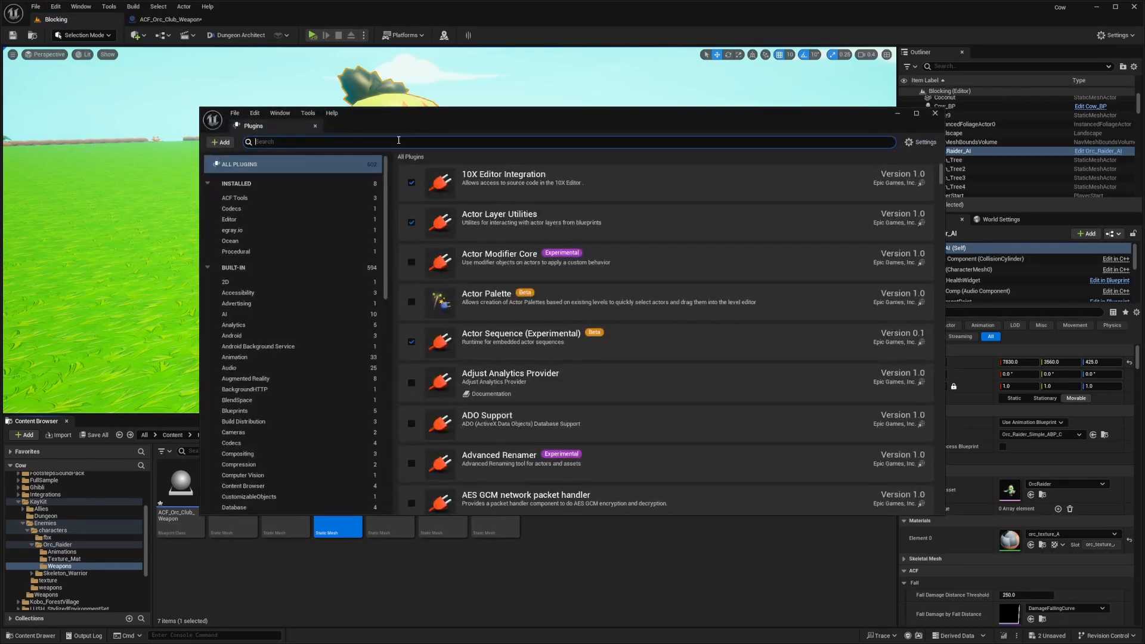
type("skeletal")
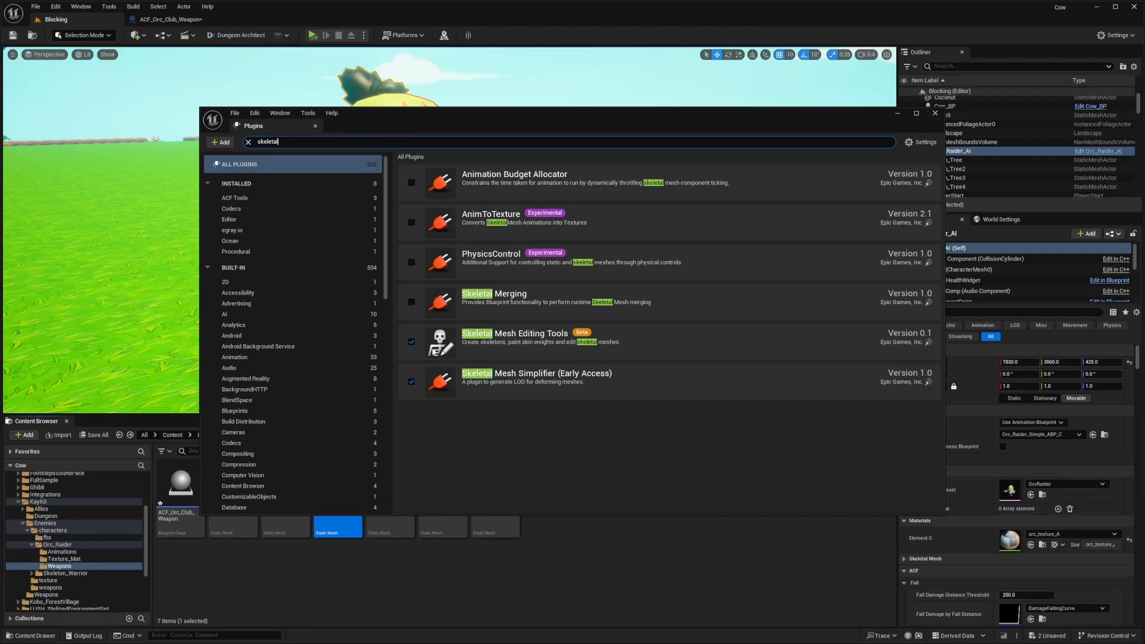
left_click(411, 343)
left_click(411, 343)
left_click(514, 343)
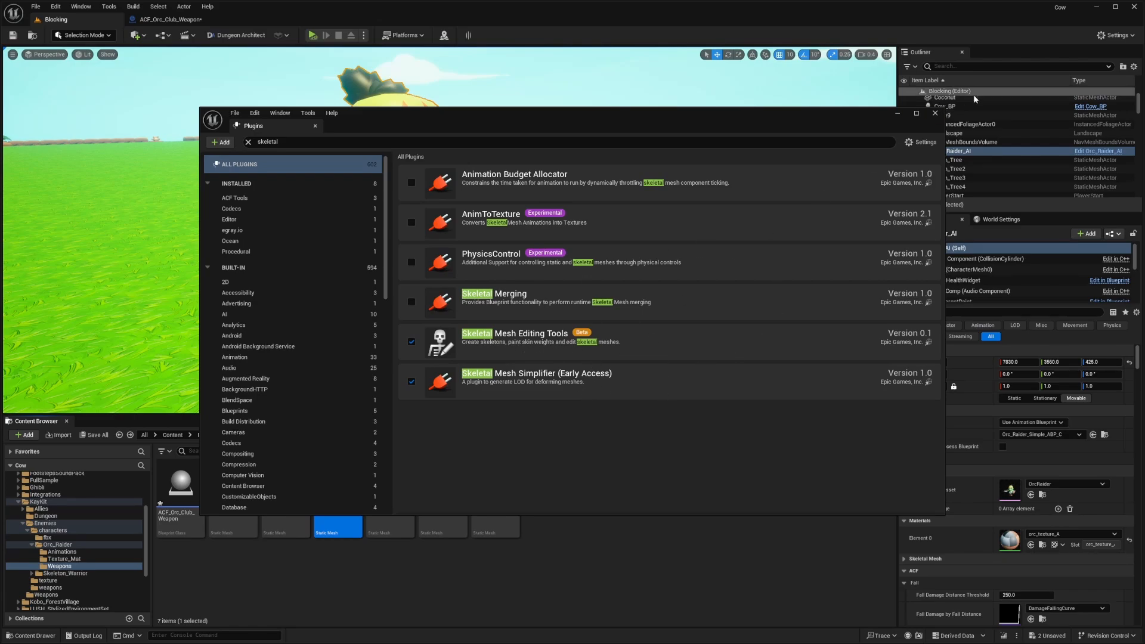
left_click(934, 113)
Step: Convert the Orc_Club static mesh to a skeletal mesh with a new skeleton and bottom-center root bone, and save all assets
right_click(343, 489)
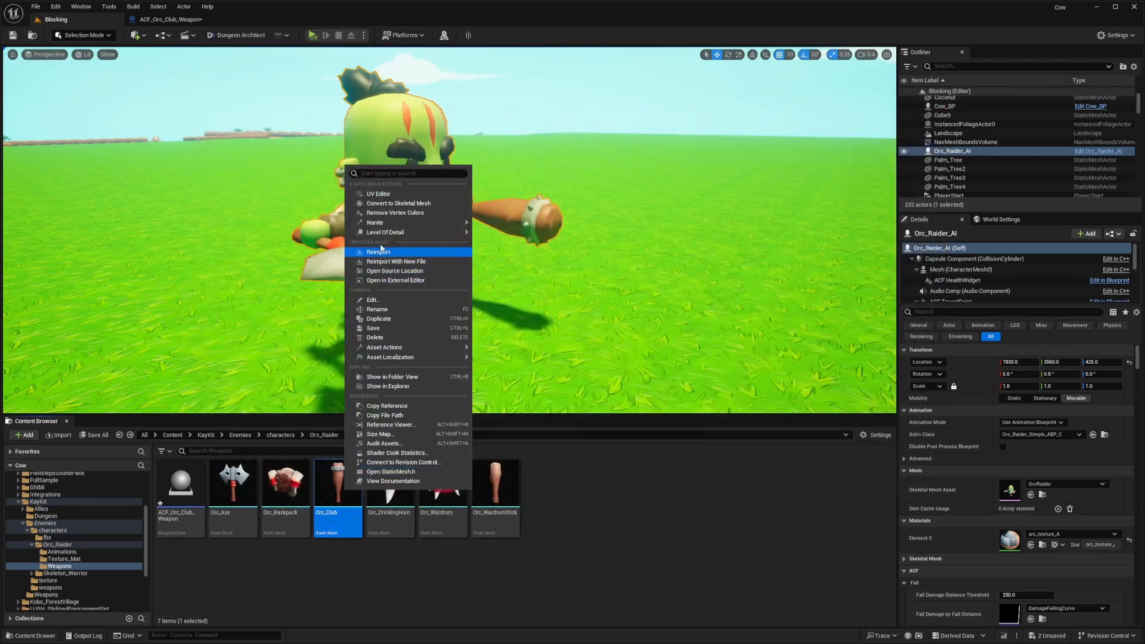
left_click(398, 204)
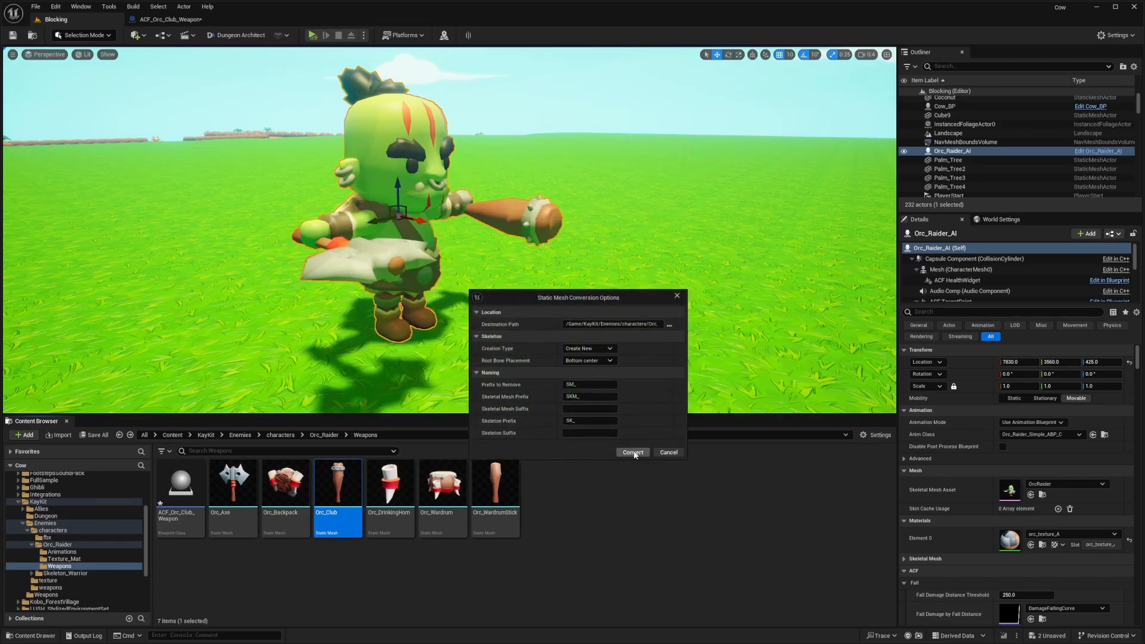
left_click(631, 451)
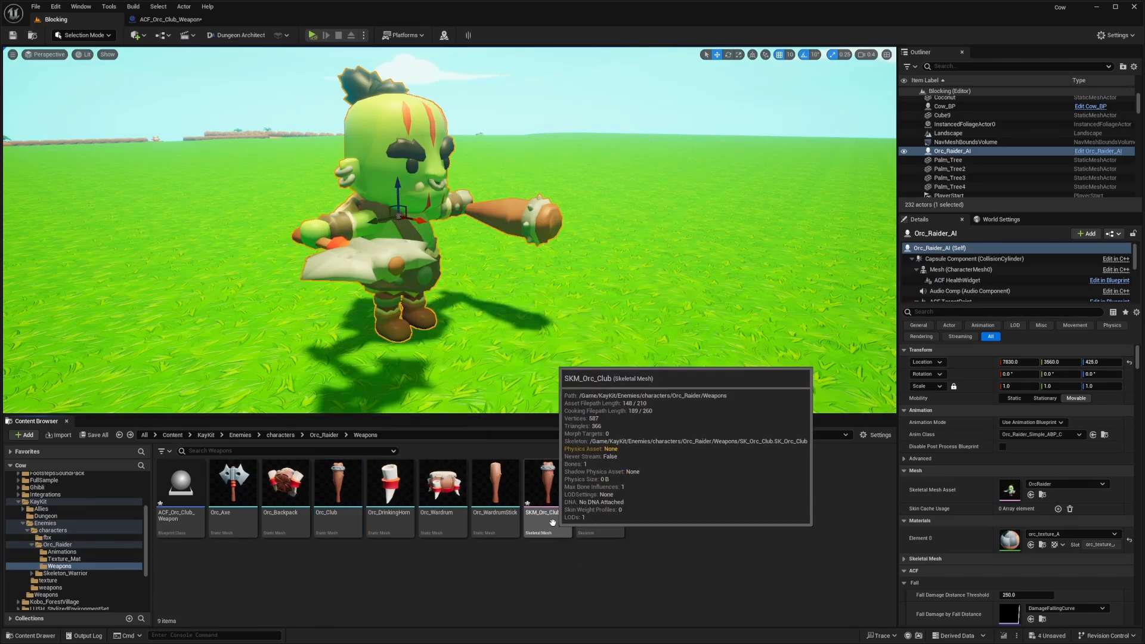
left_click(620, 529)
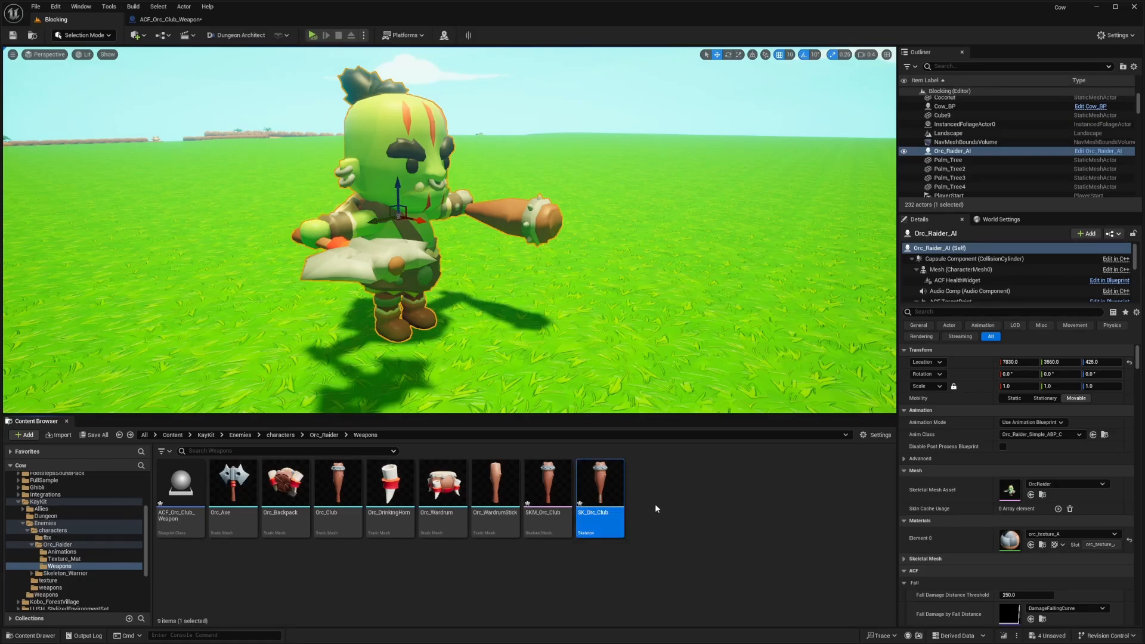
left_click(686, 485)
key("ctrl+shift+s")
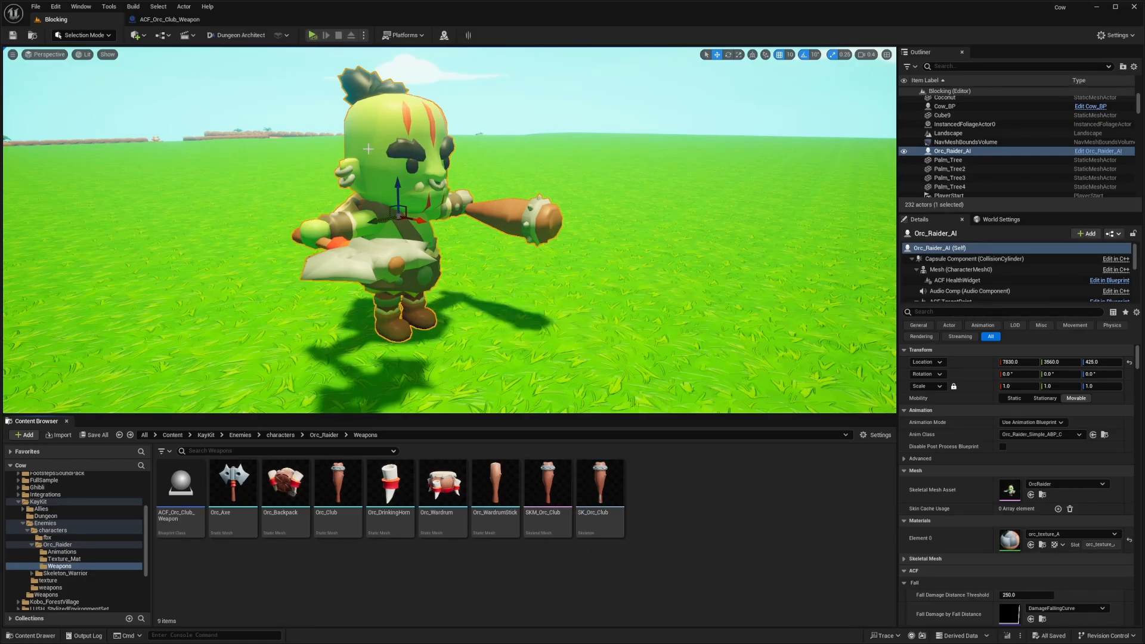
Step: Set the Skeletal Mesh Asset of ACF_Orc_Club_Weapon to SKM_Orc_Club
left_click(170, 19)
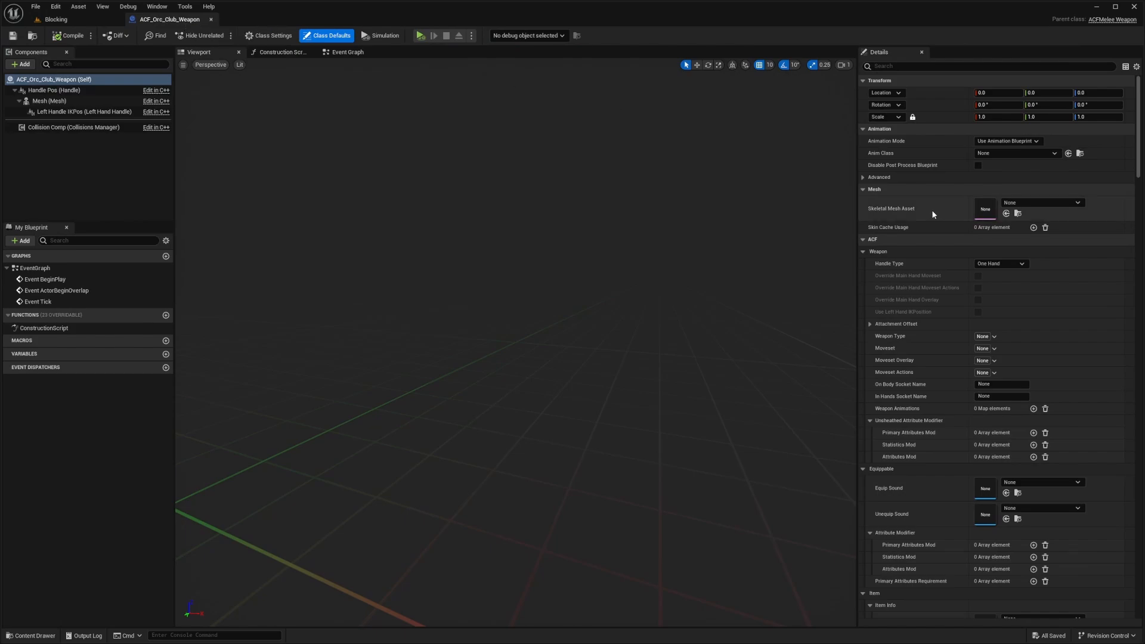
left_click(1013, 205)
type("orc")
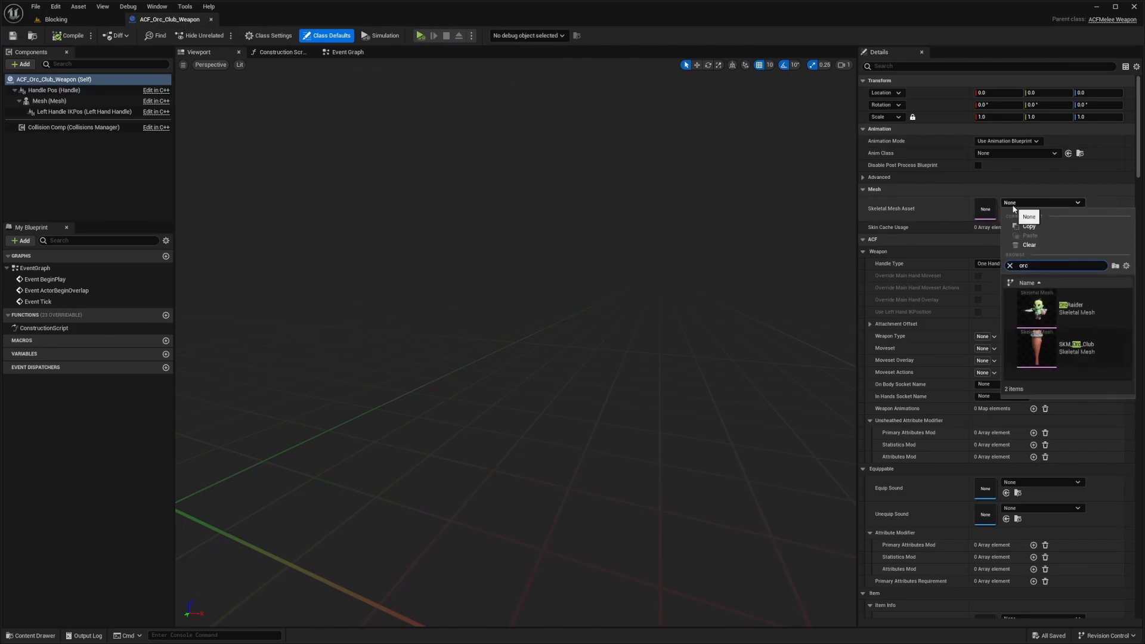
left_click(1082, 352)
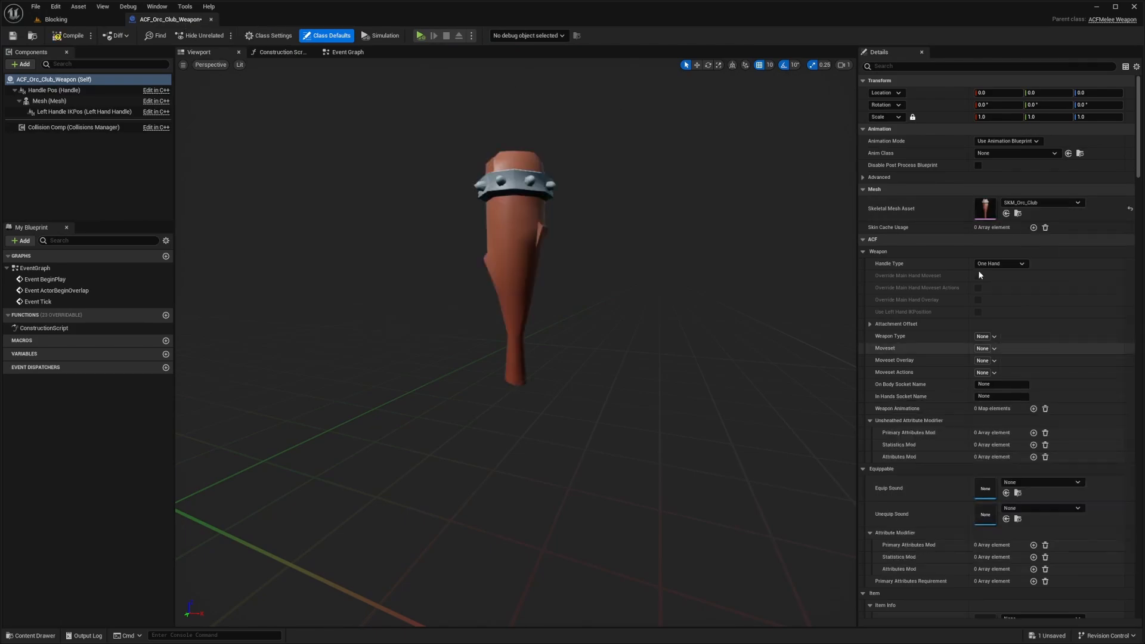
Step: Open SKM_Orc_Club and add two sockets named start and end to its Root bone
double_click(985, 207)
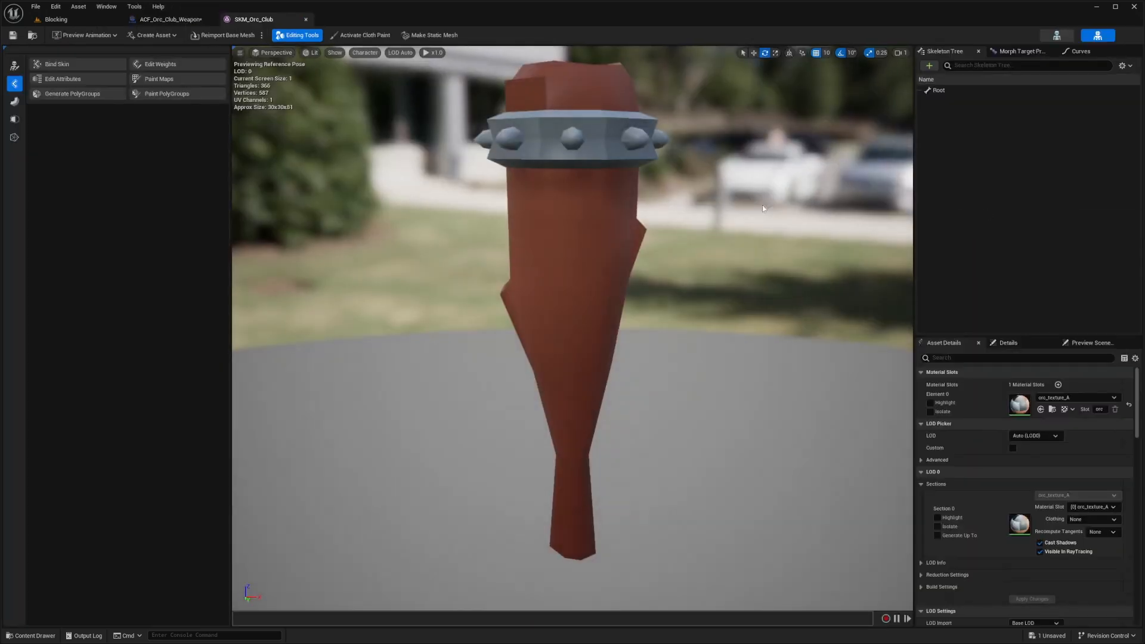
left_click(950, 91)
left_click(928, 66)
left_click(946, 89)
left_click(928, 65)
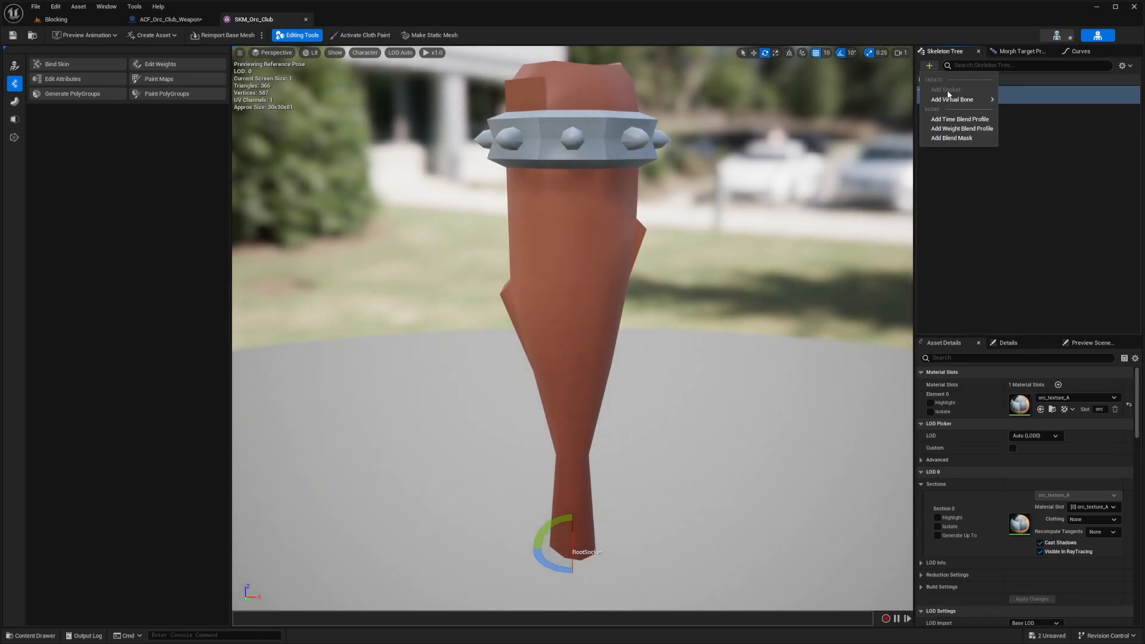
left_click(1096, 90)
left_click(1082, 109)
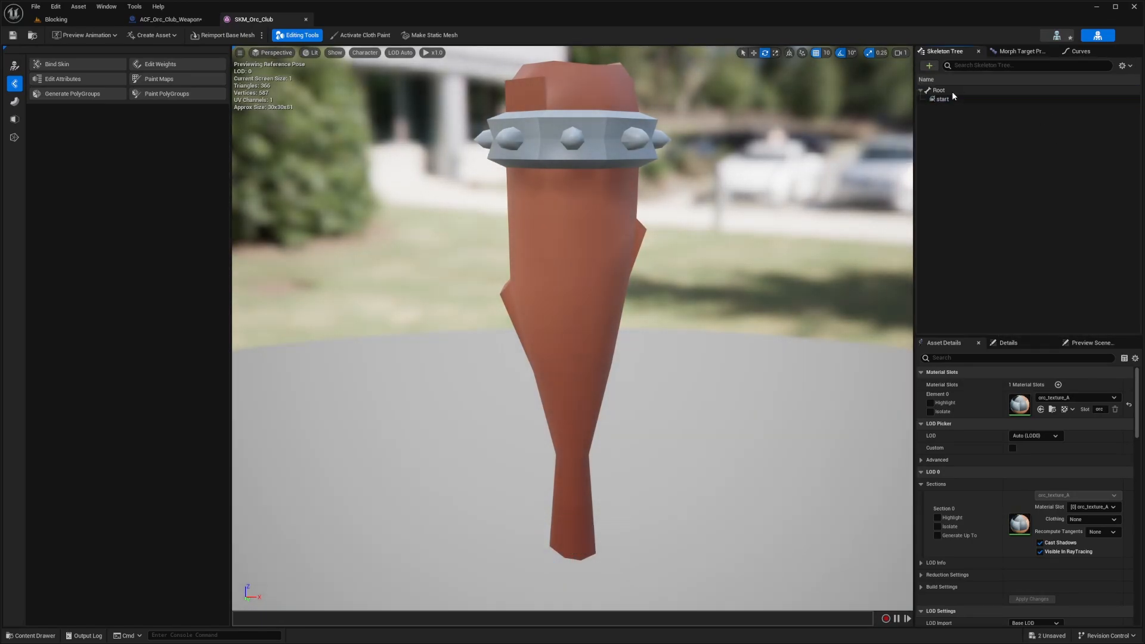
left_click(951, 91)
left_click(928, 66)
left_click(947, 88)
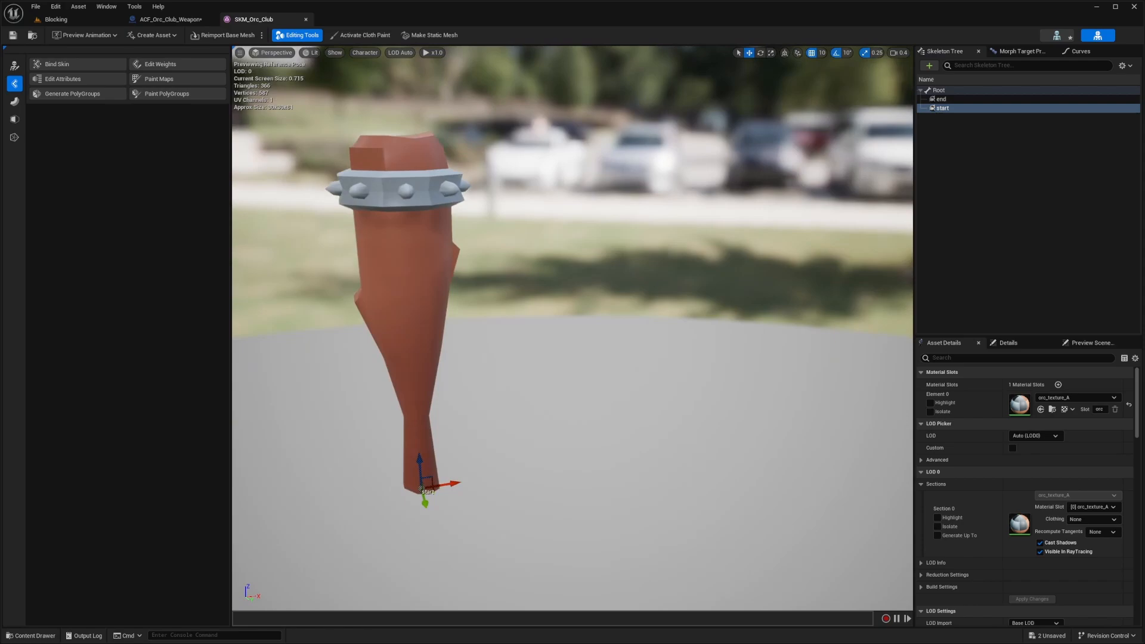
Step: Position the start and end sockets along the length of the club mesh
key("w")
mouse_move(648, 248)
right_mouse_down()
mouse_move(676, 248)
mouse_move(649, 248)
right_mouse_up()
left_click(941, 99)
key("s")
mouse_move(568, 345)
right_mouse_down()
mouse_move(572, 358)
mouse_move(568, 345)
right_mouse_up()
key("e")
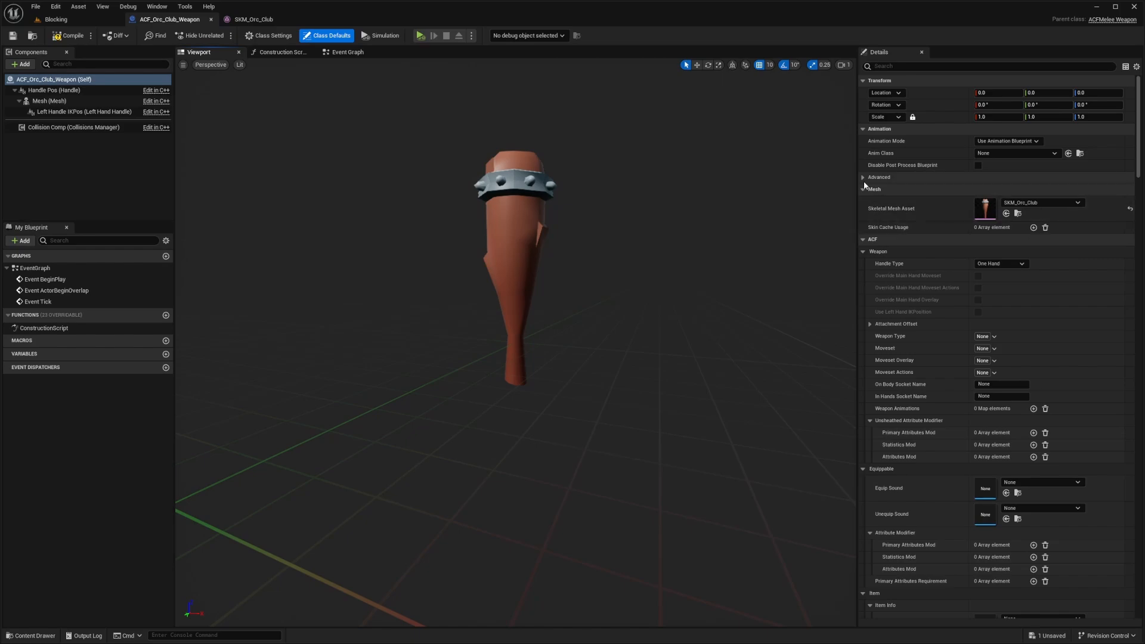
Step: Assign the parent Moveset gameplay tag to the Moveset property of ACF_Orc_Club_Weapon
left_click(863, 178)
scroll(925, 255, "down", 4)
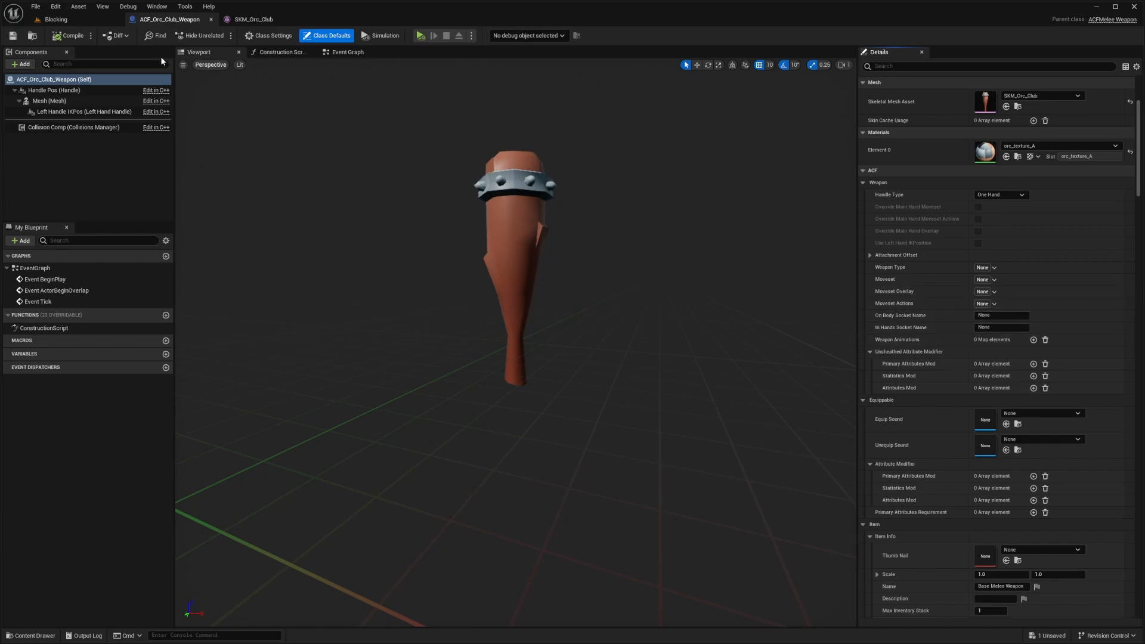
scroll(1035, 336, "up", 3)
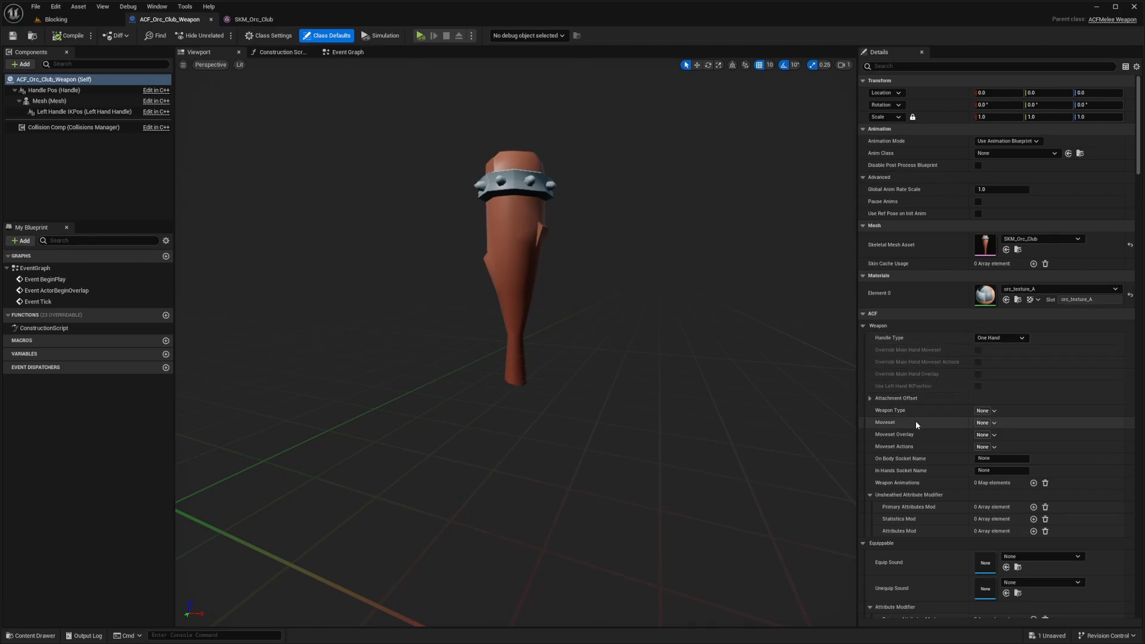
left_click(987, 423)
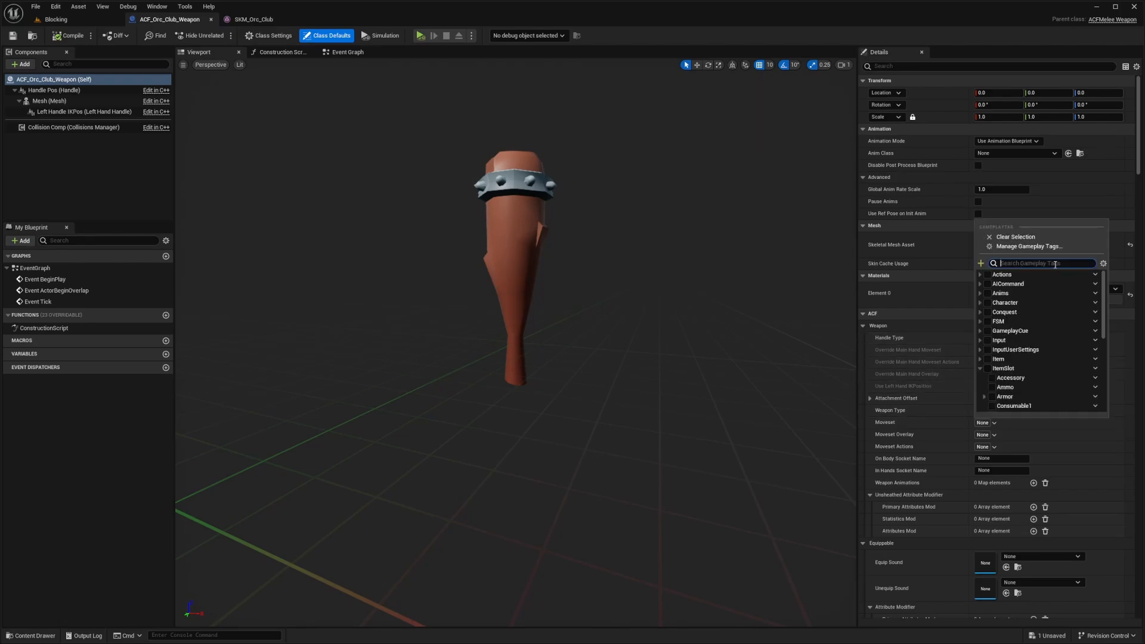
left_click(988, 274)
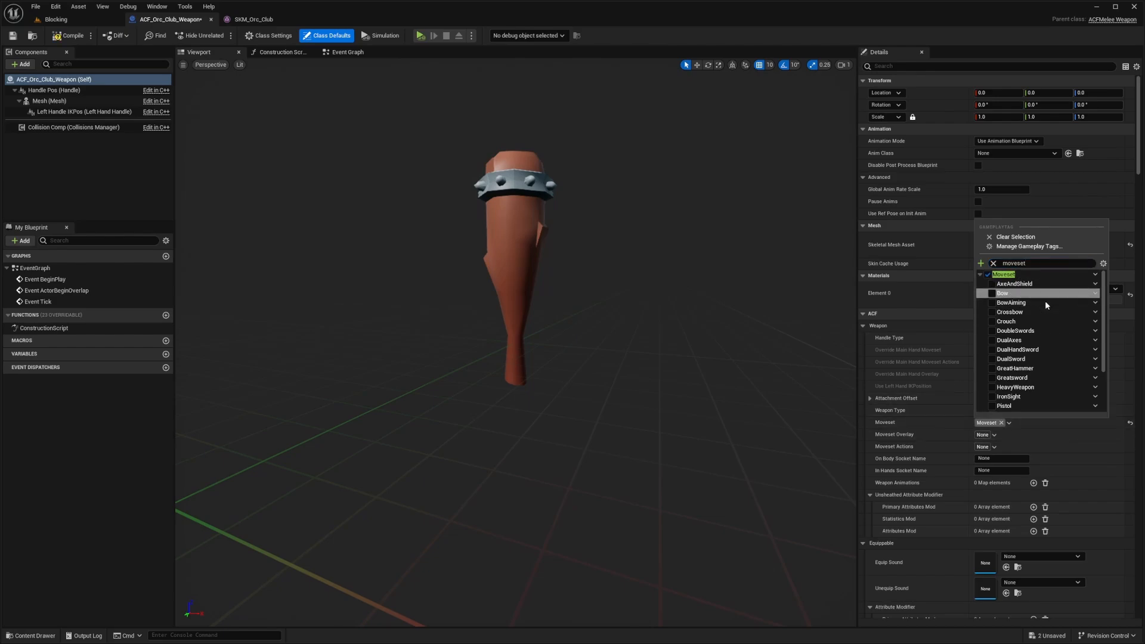
scroll(1013, 303, "down", 2)
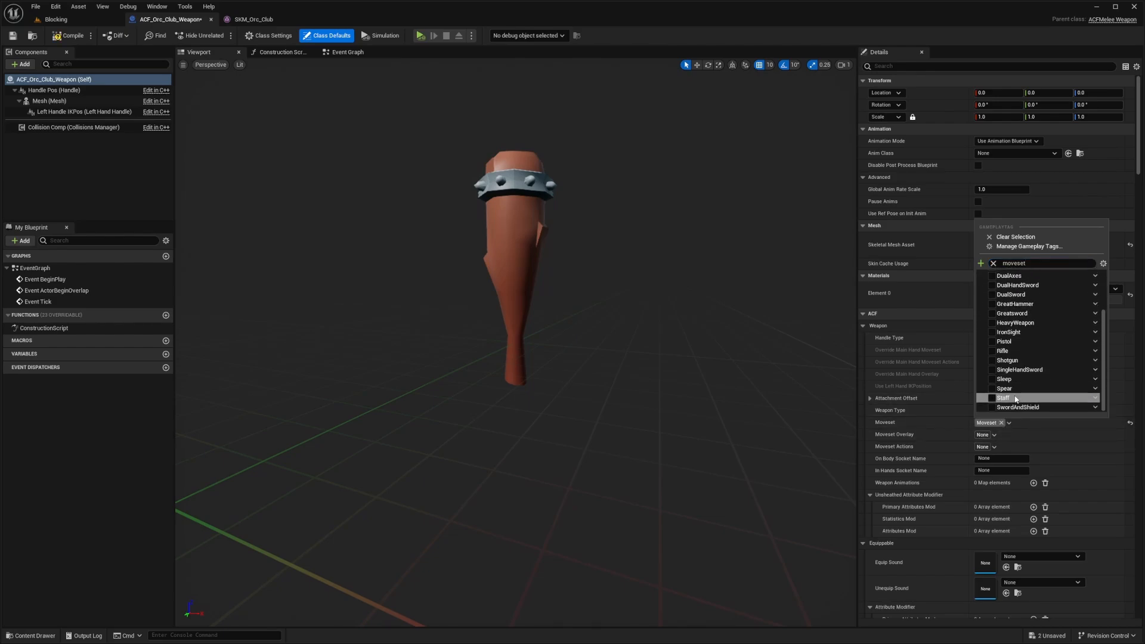
scroll(1027, 367, "up", 2)
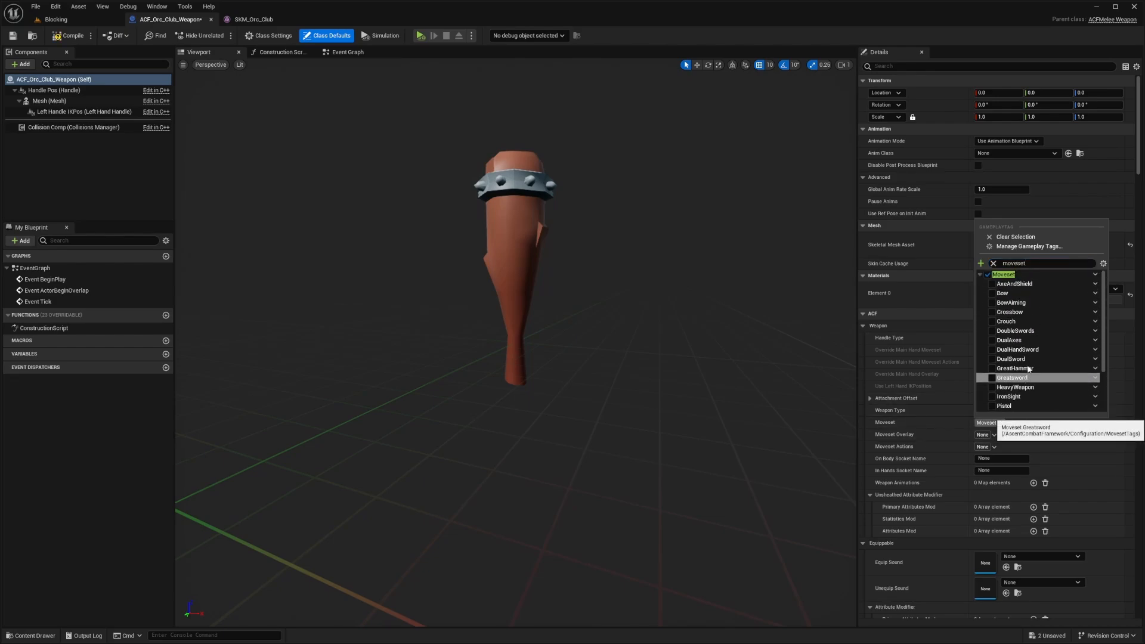
left_click(922, 435)
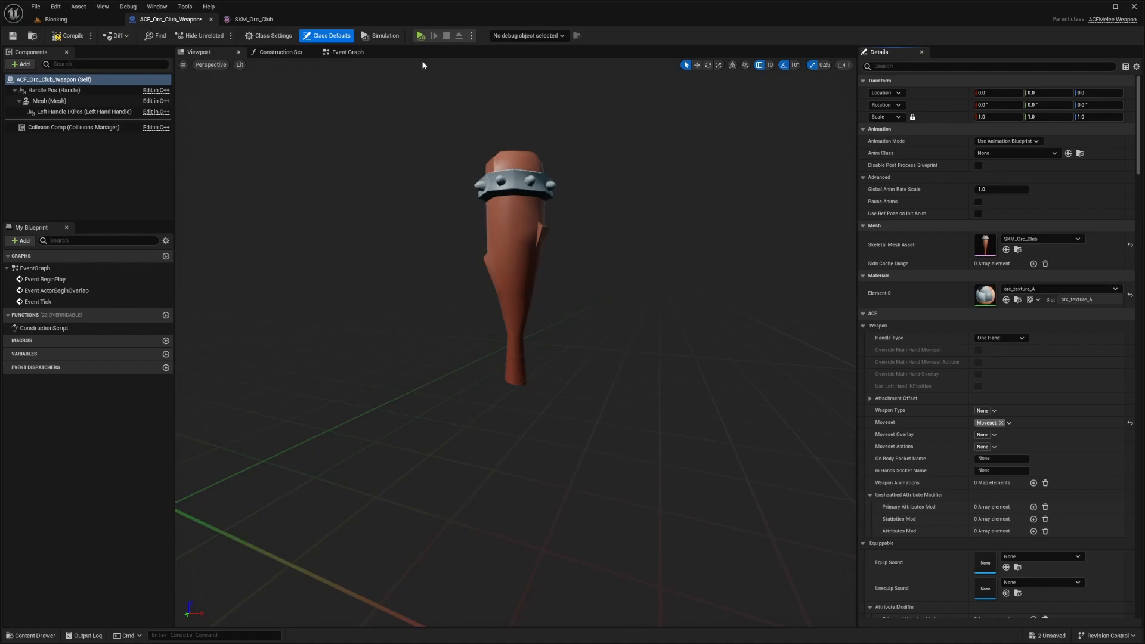
Step: Open the Orc_Raider_AI Blueprint in the full editor and examine the equipment slots and starting items of its Equipment & Inventory component
left_click(56, 19)
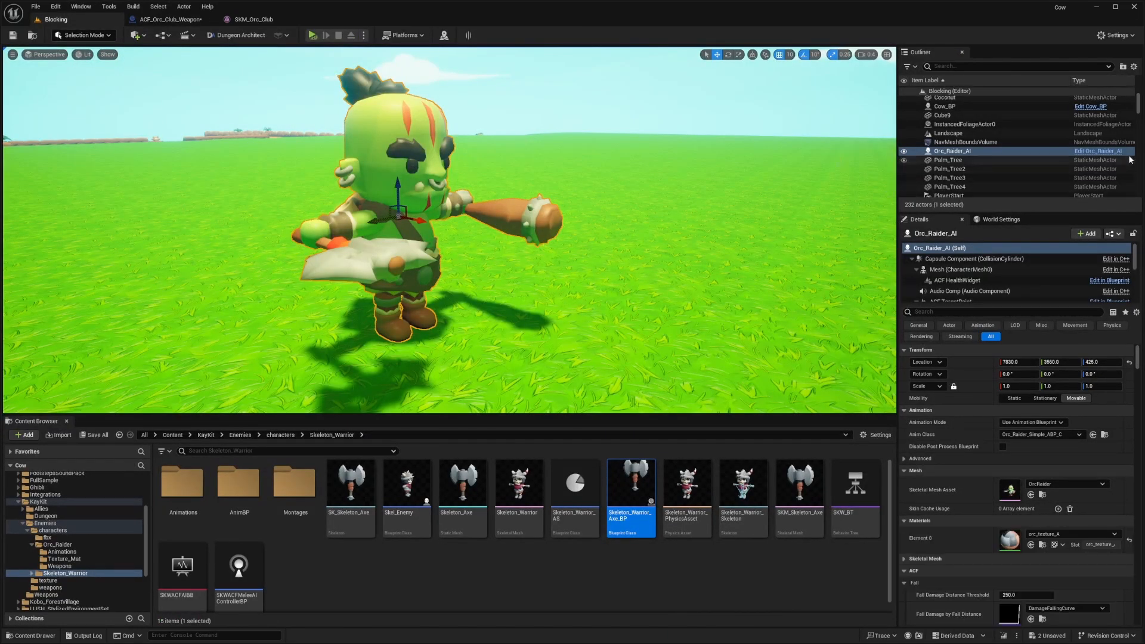
key("ctrl+b")
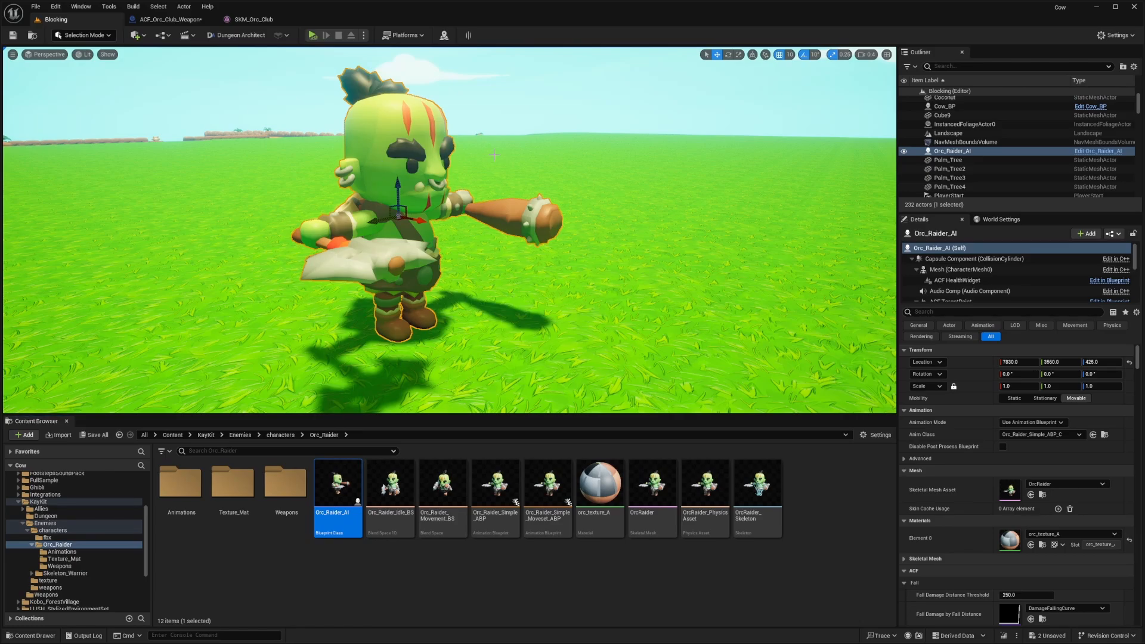
left_click(1089, 151)
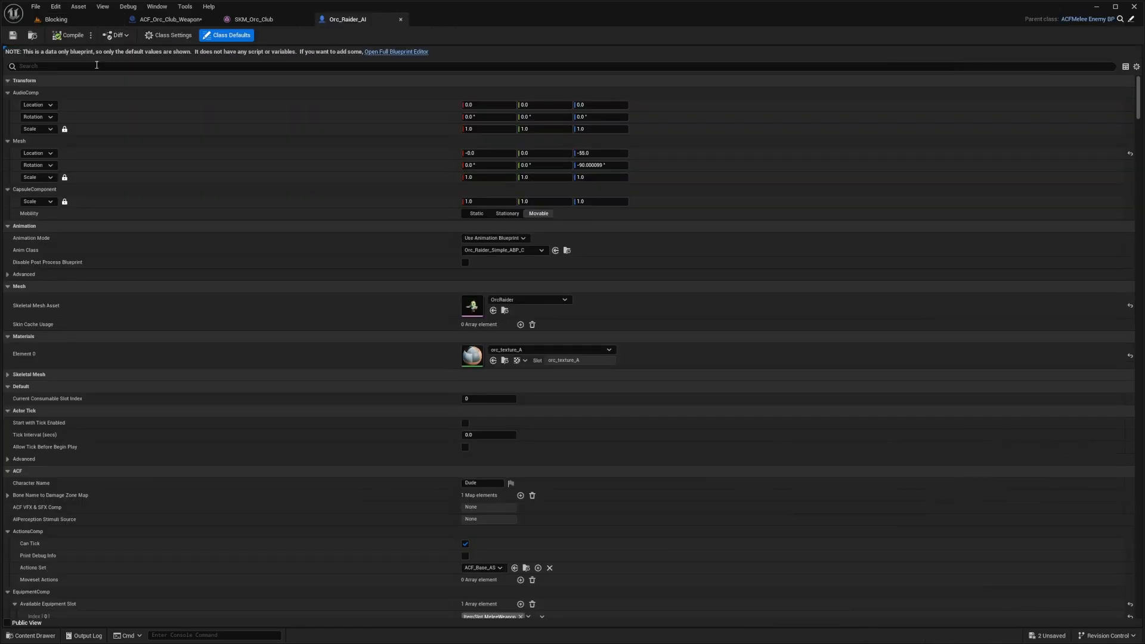
left_click(400, 19)
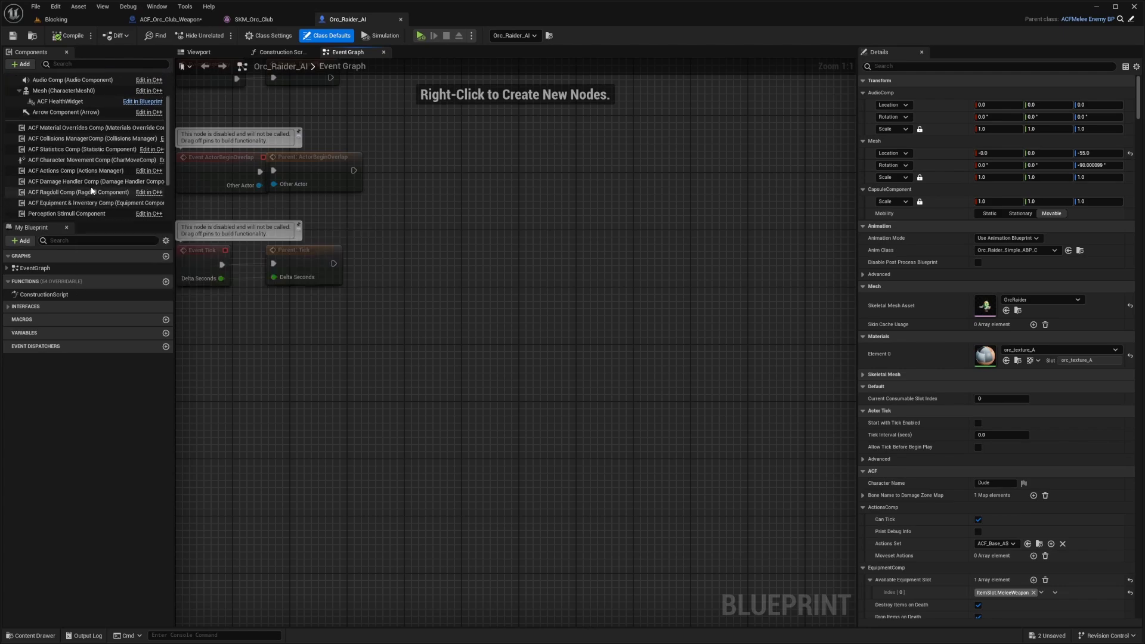
left_click(77, 203)
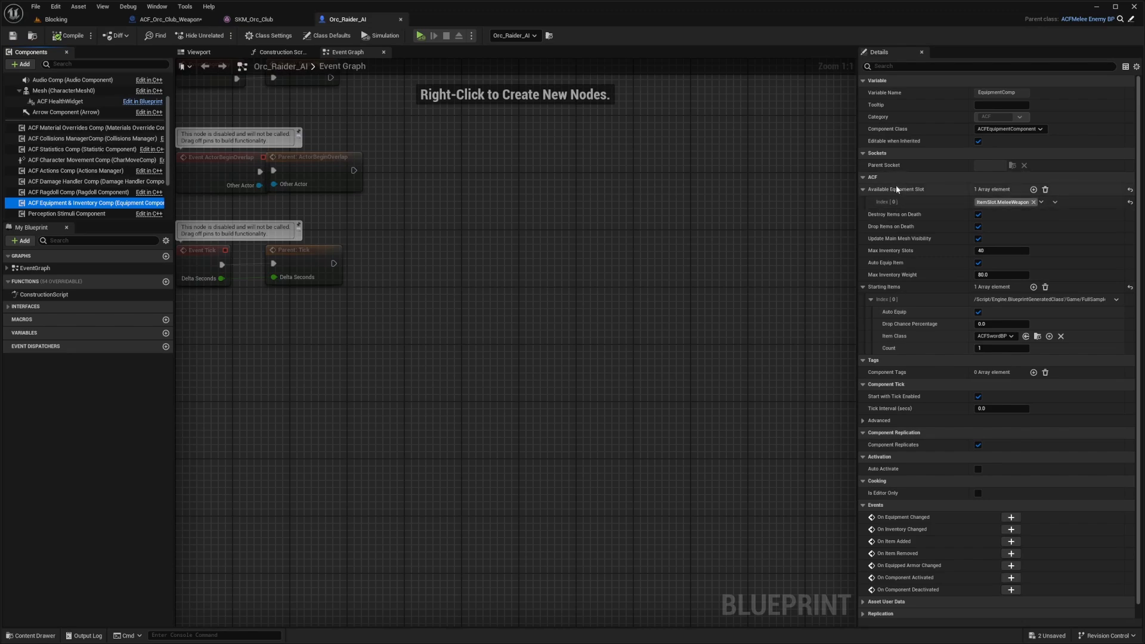
left_click(375, 18)
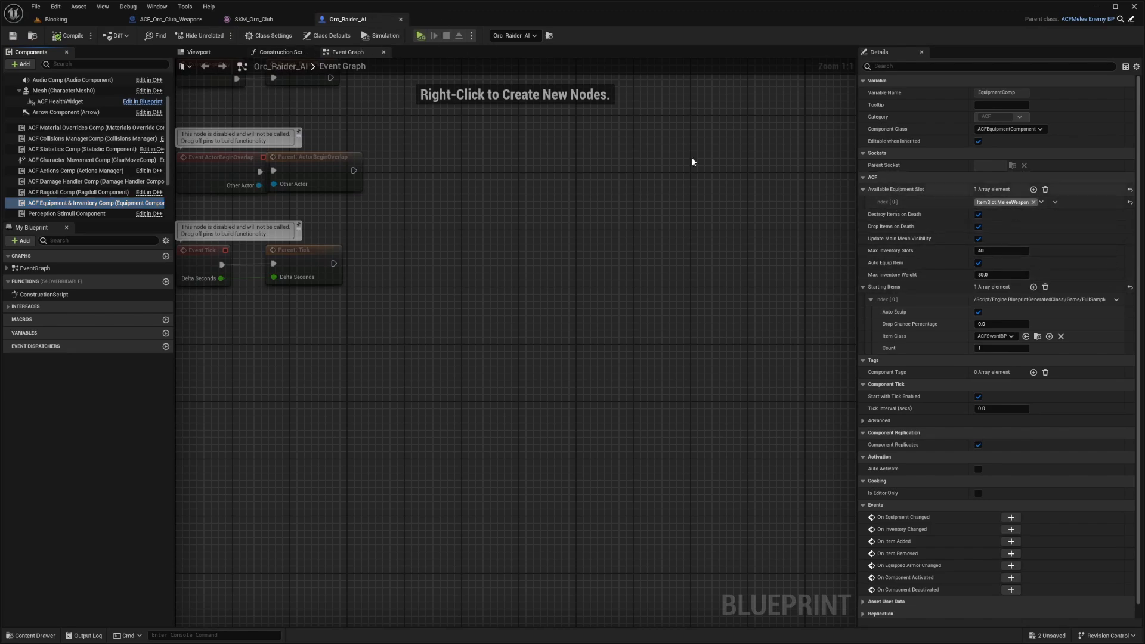
Step: Set both the On Body and In Hands Socket Names of ACF_Orc_Club_Weapon to SingleHandWeapon and compile the Blueprint
left_click(102, 19)
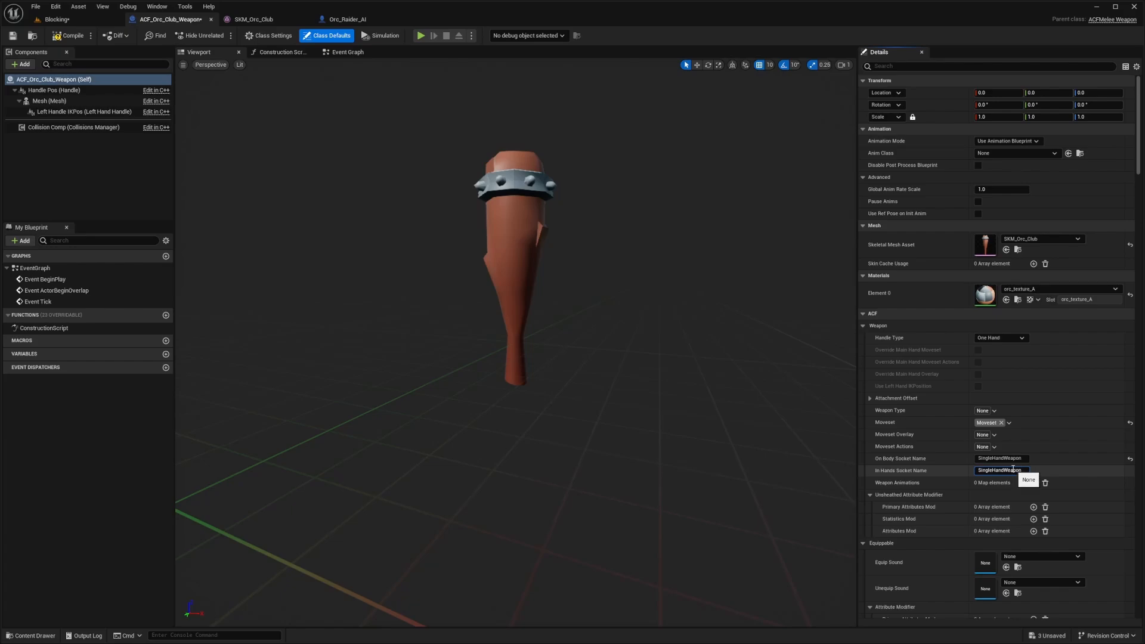
left_click(70, 39)
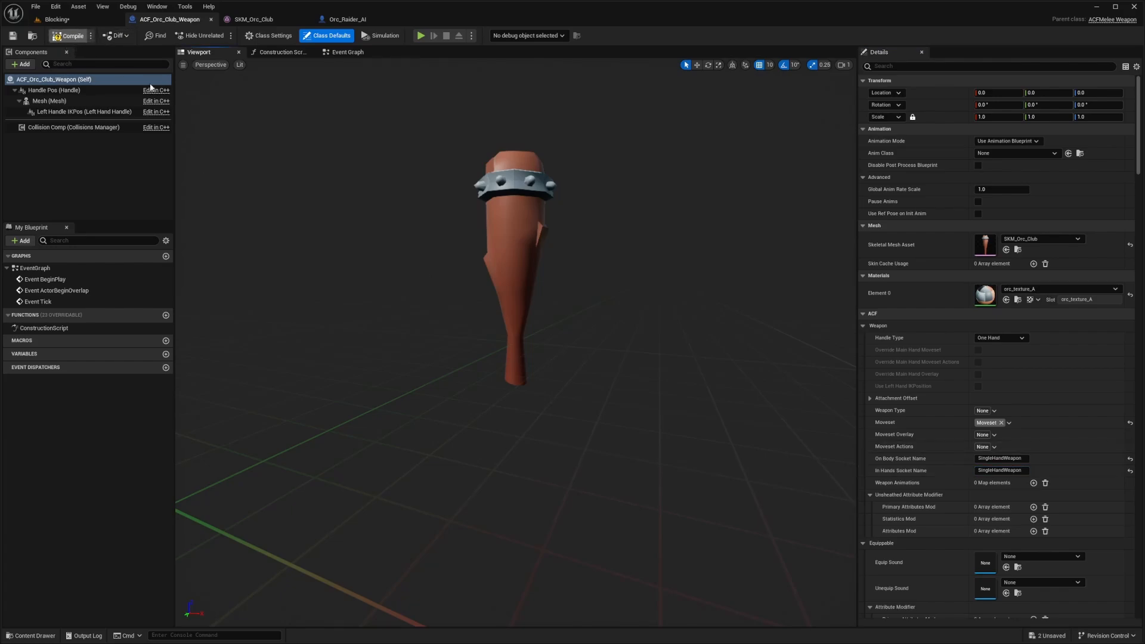
Step: Set the weapon's item name to Orc Club in its Item Info
scroll(1014, 346, "down", 12)
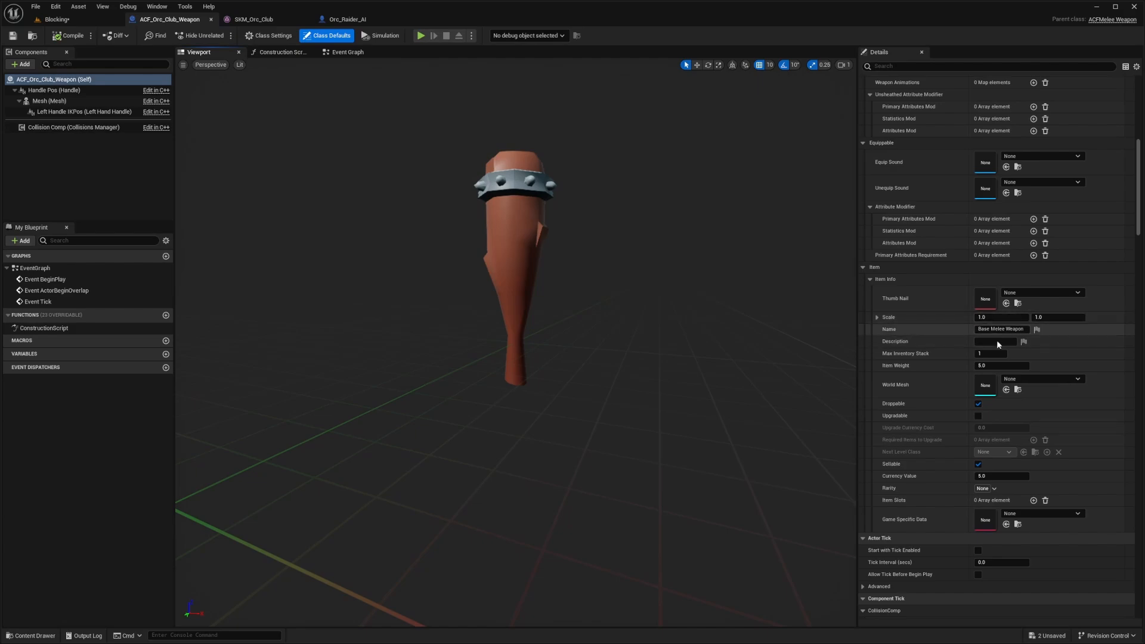
left_click(993, 330)
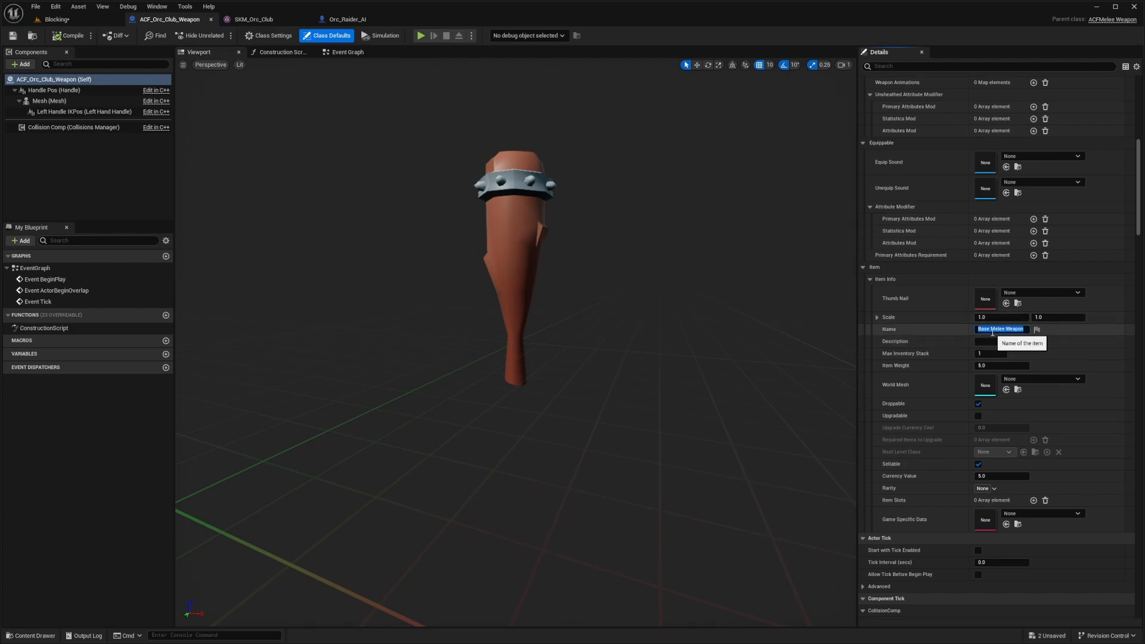
type("ORc Club")
key("Return")
left_click(875, 319)
left_click(877, 318)
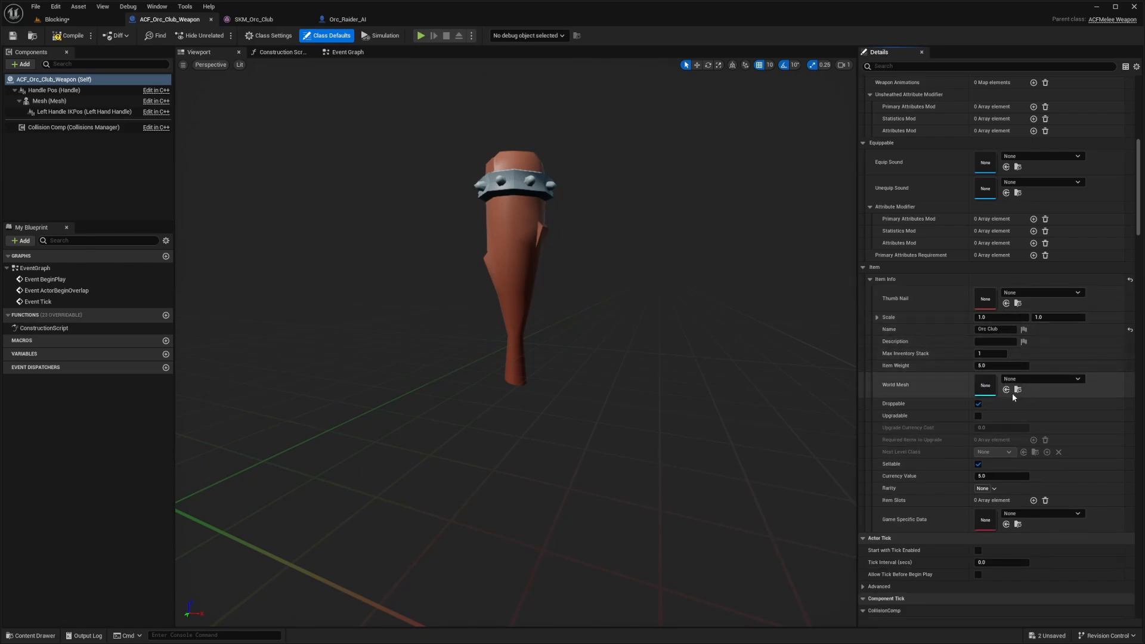
Step: Set the weapon's World Mesh to the Orc_Club static mesh and save the Blueprint
left_click(1026, 379)
type("orc")
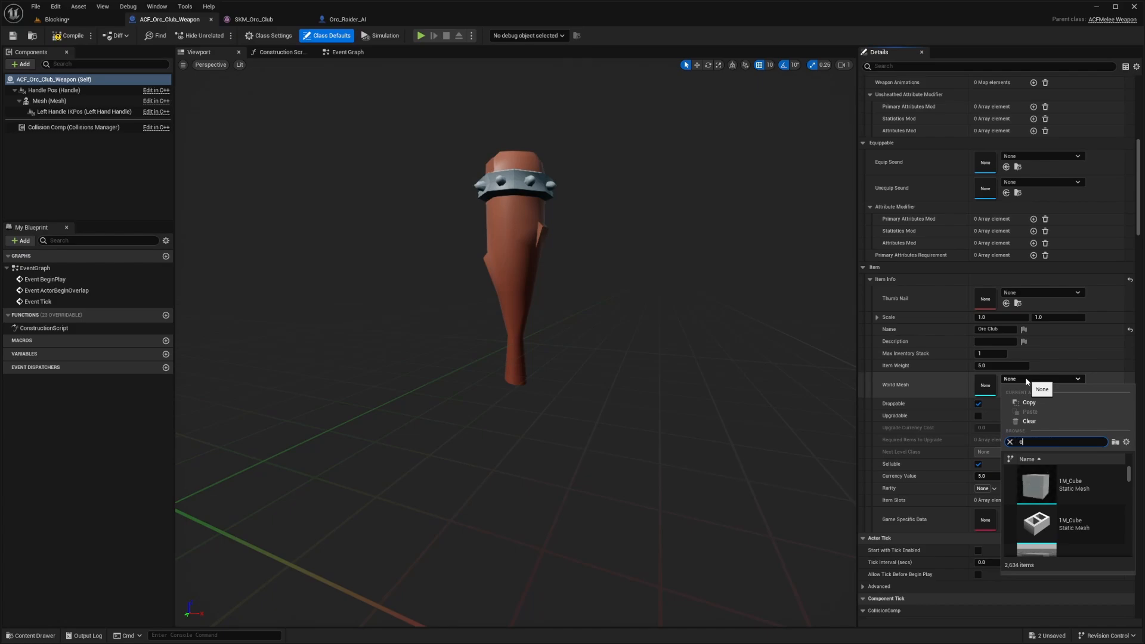
key("BackSpace")
key("BackSpace")
key("BackSpace")
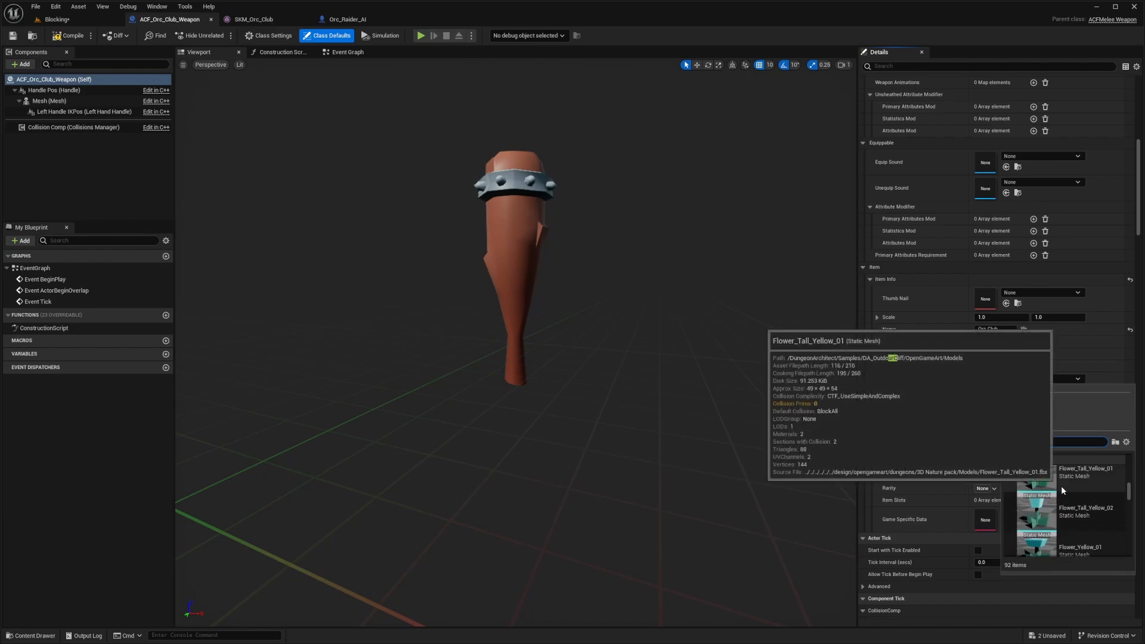
scroll(1061, 487, "up", 4)
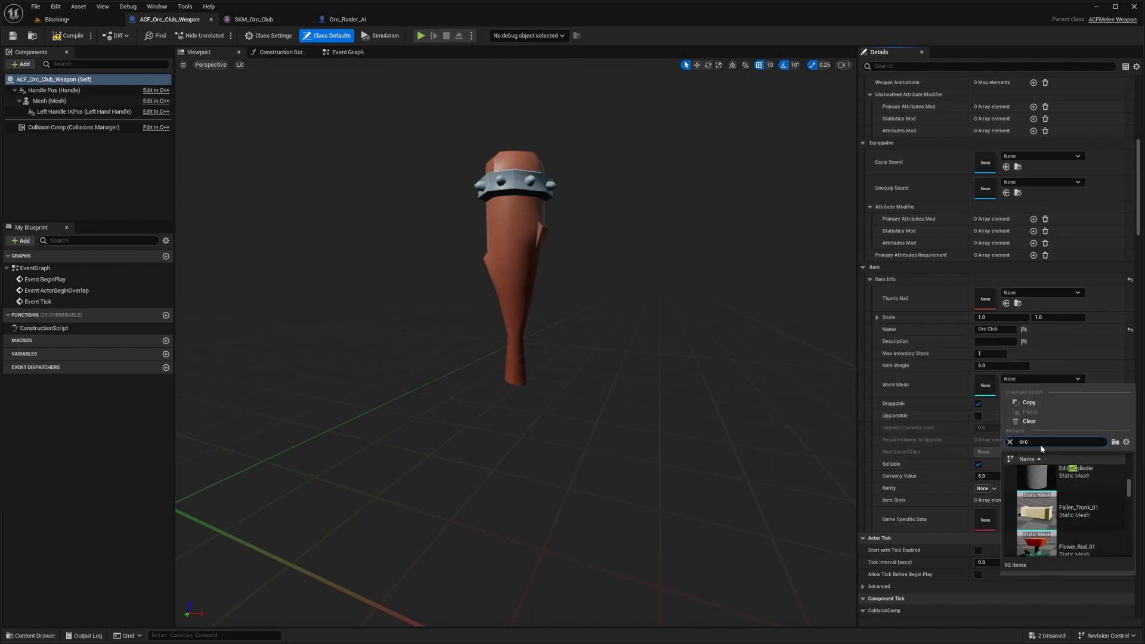
type("_")
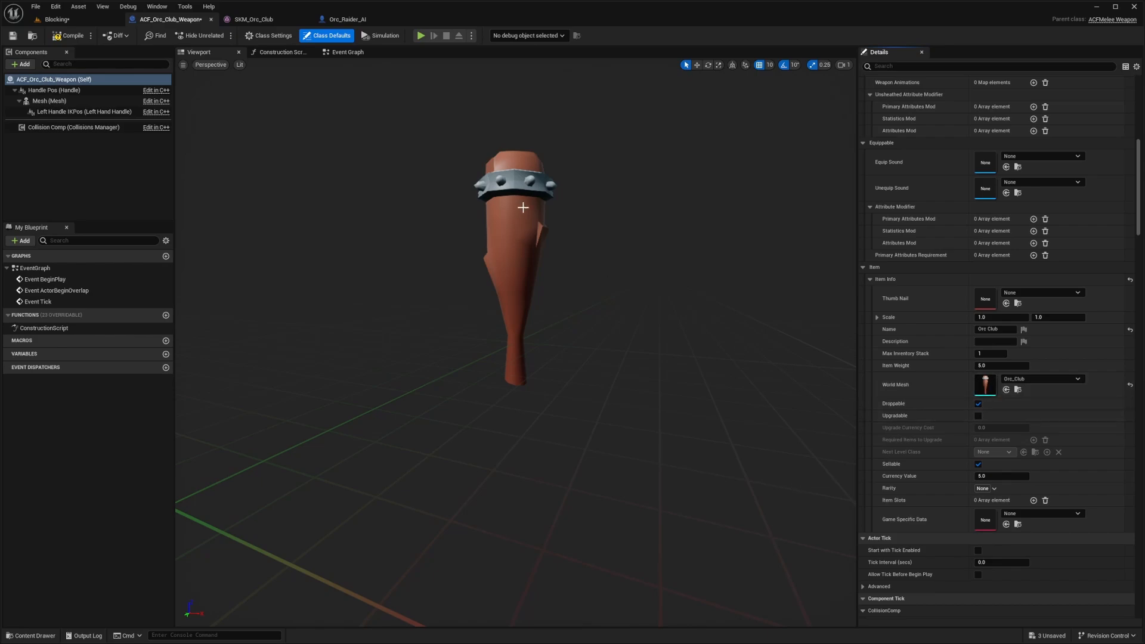
key("ctrl+s")
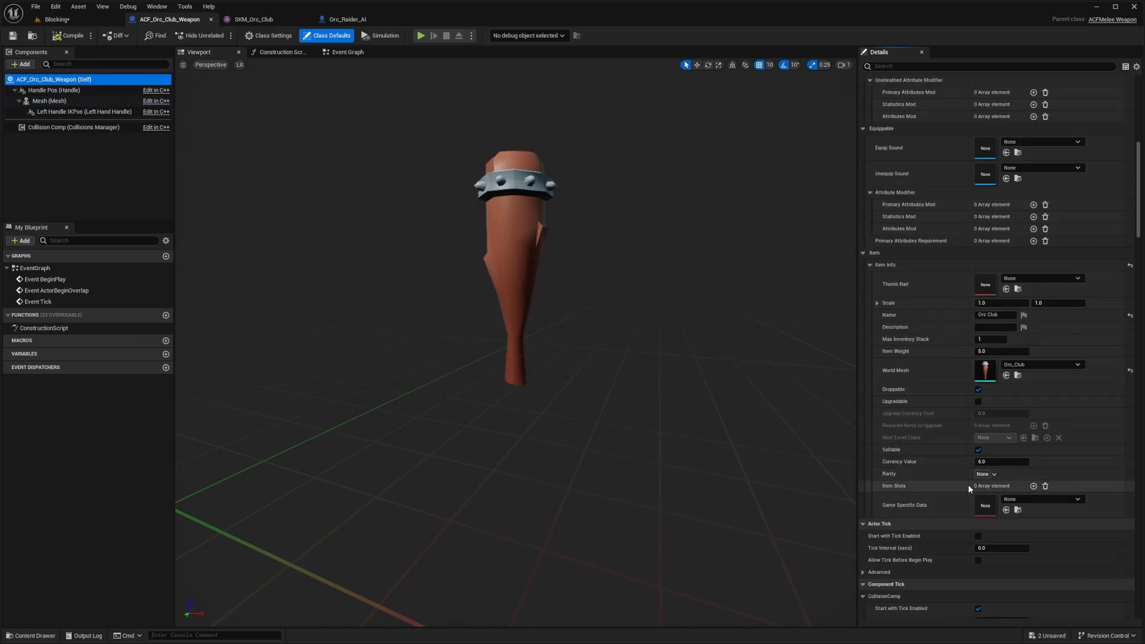
Step: Add one Item Slots entry to the weapon and assign it the ItemSlot.MeleeWeapon tag, matching Orc_Raider_AI's available equipment slot
left_click(1033, 486)
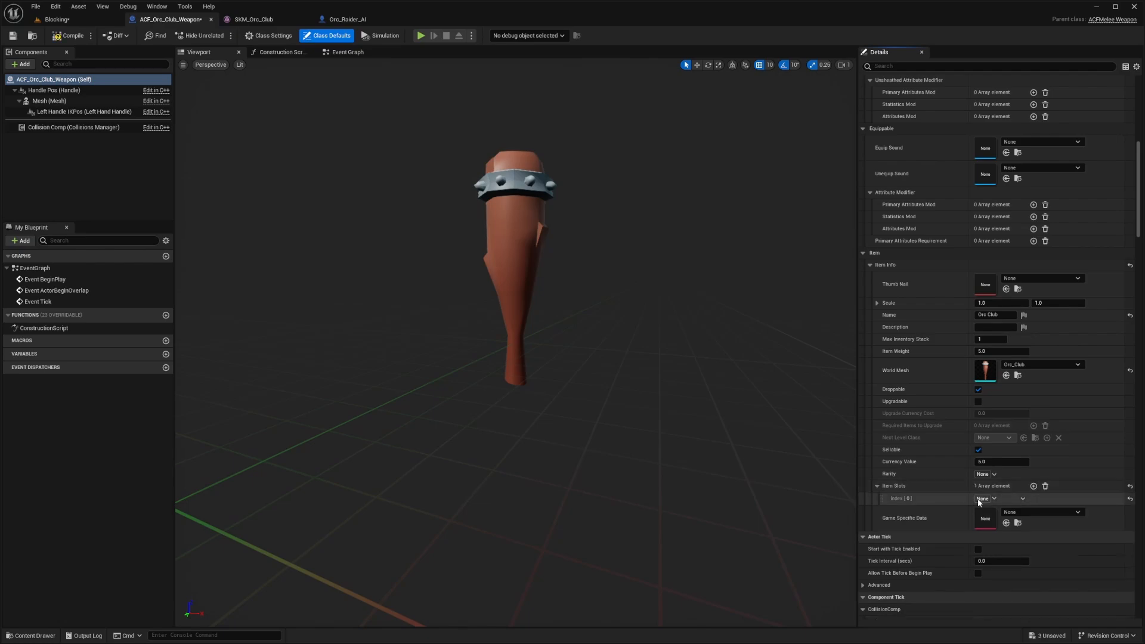
left_click(362, 21)
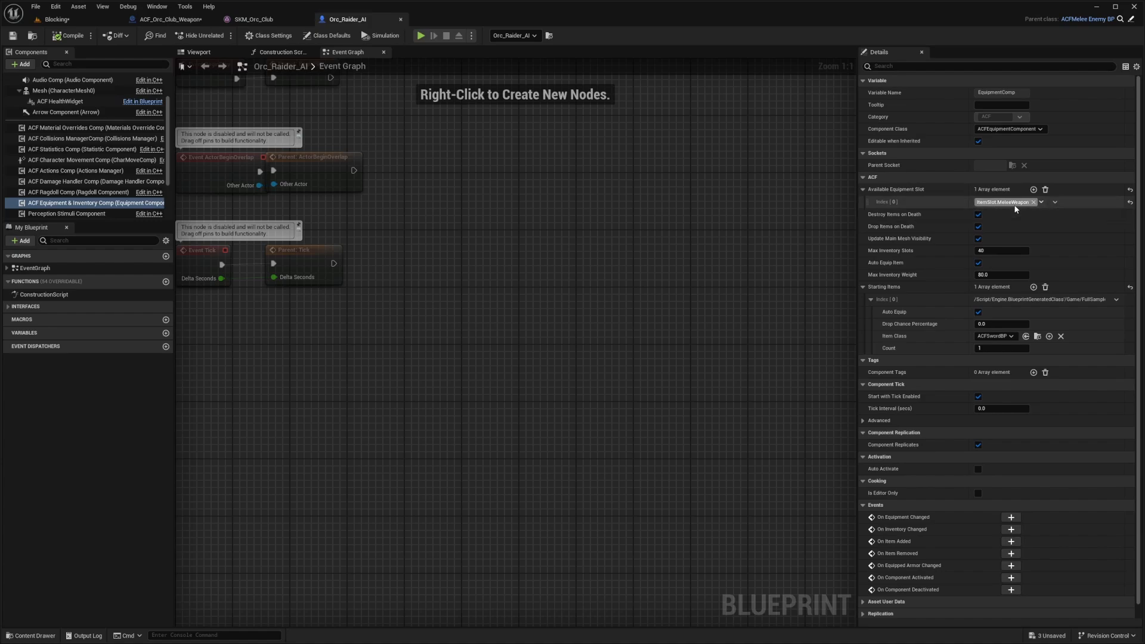
left_click(170, 20)
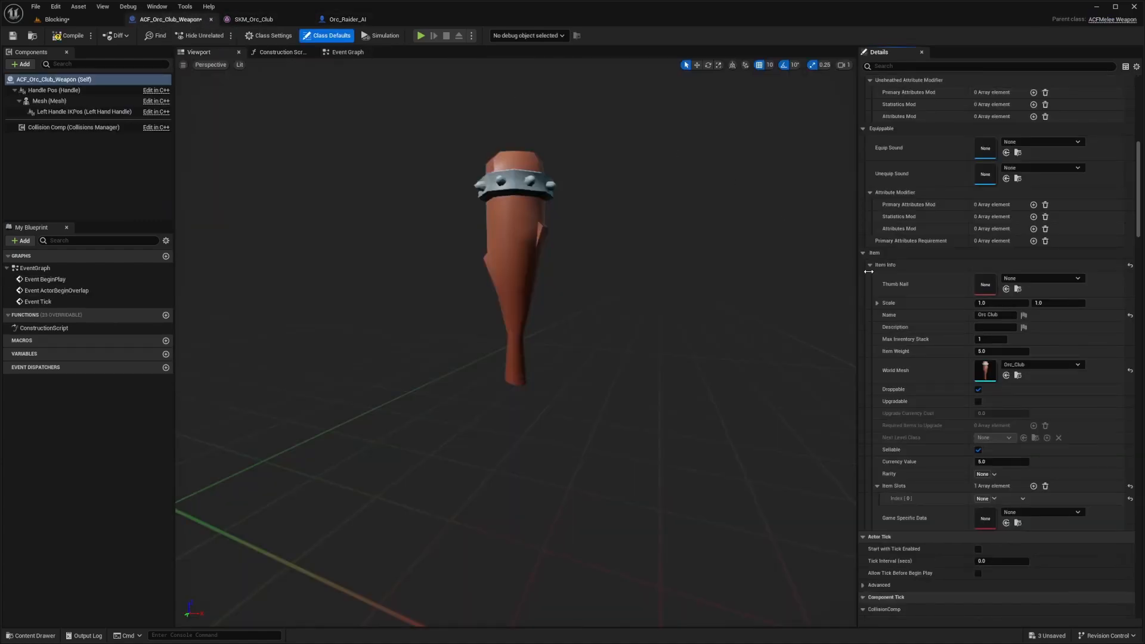
left_click(994, 499)
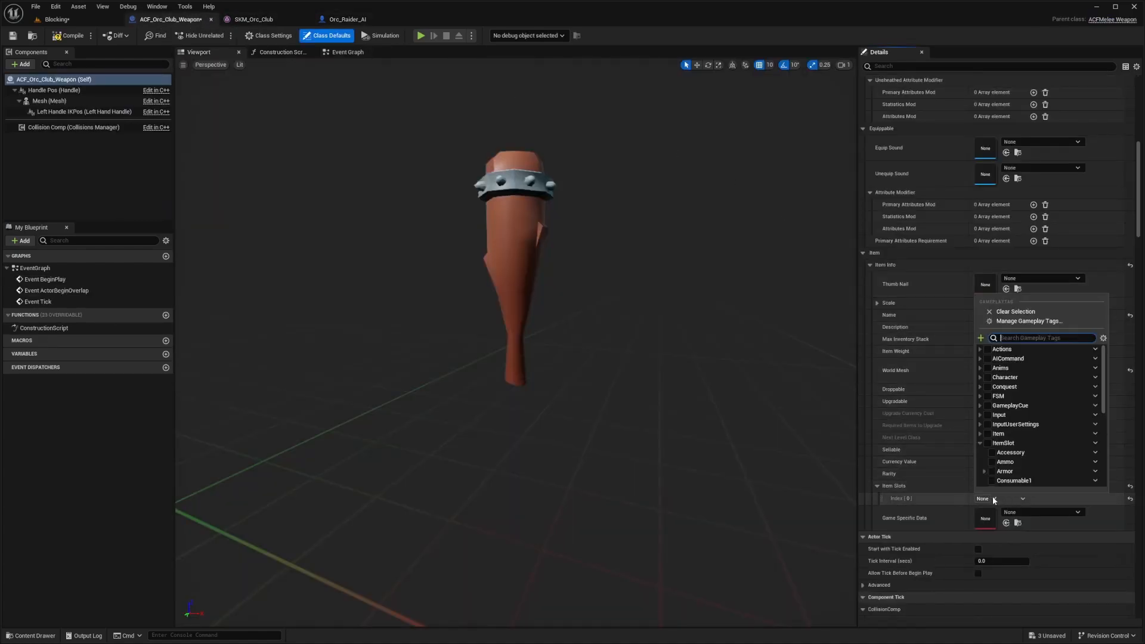
type("ItemSlo")
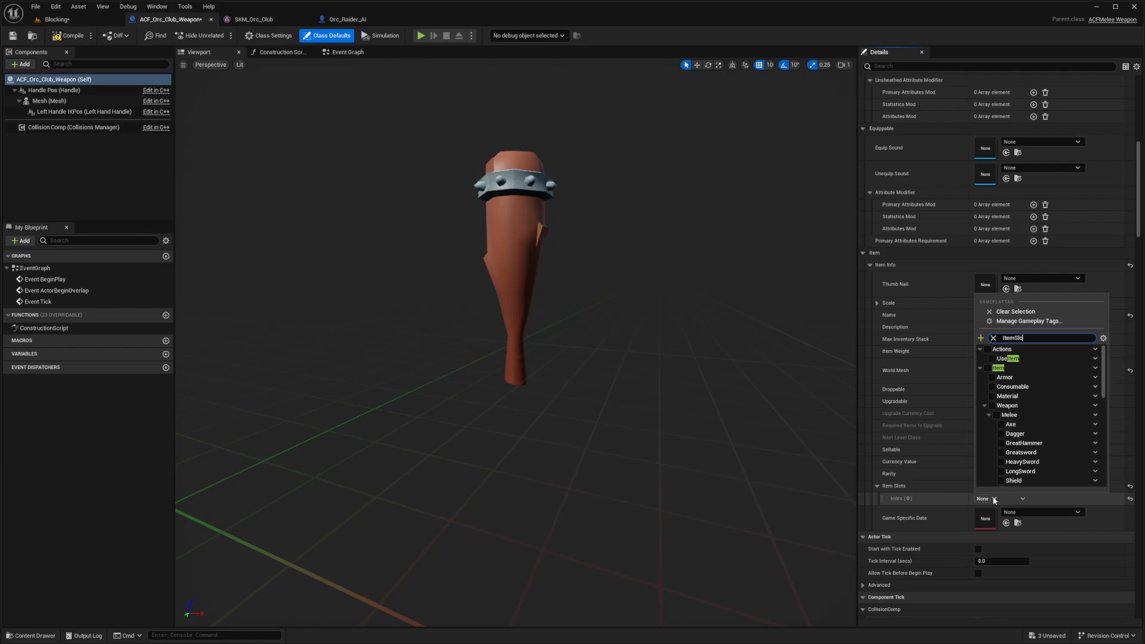
type("t.melee")
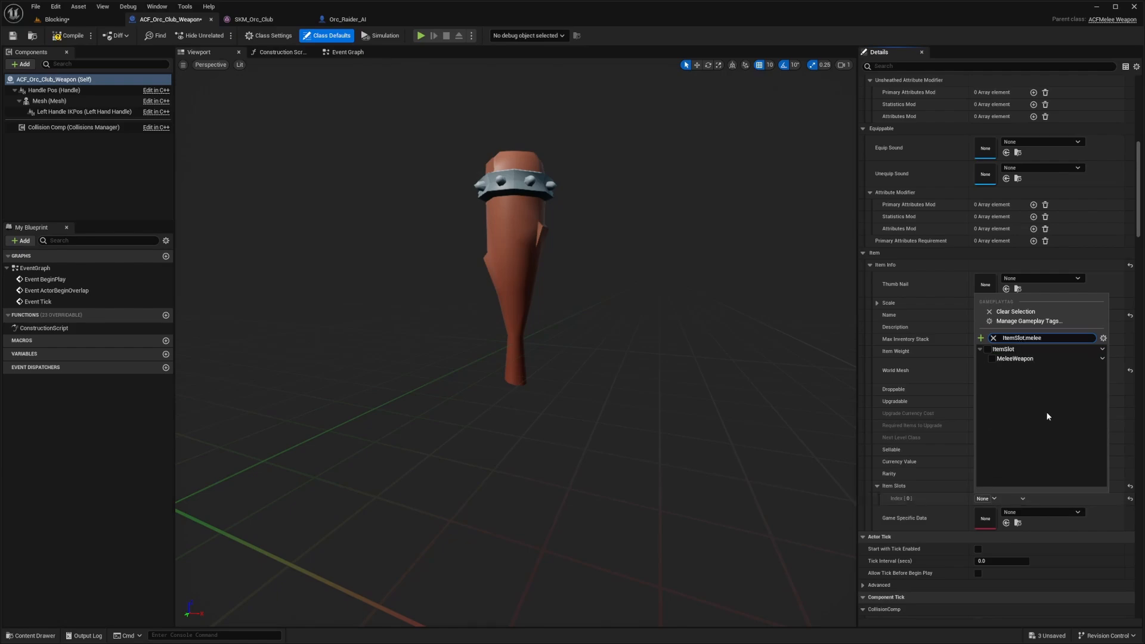
left_click(992, 359)
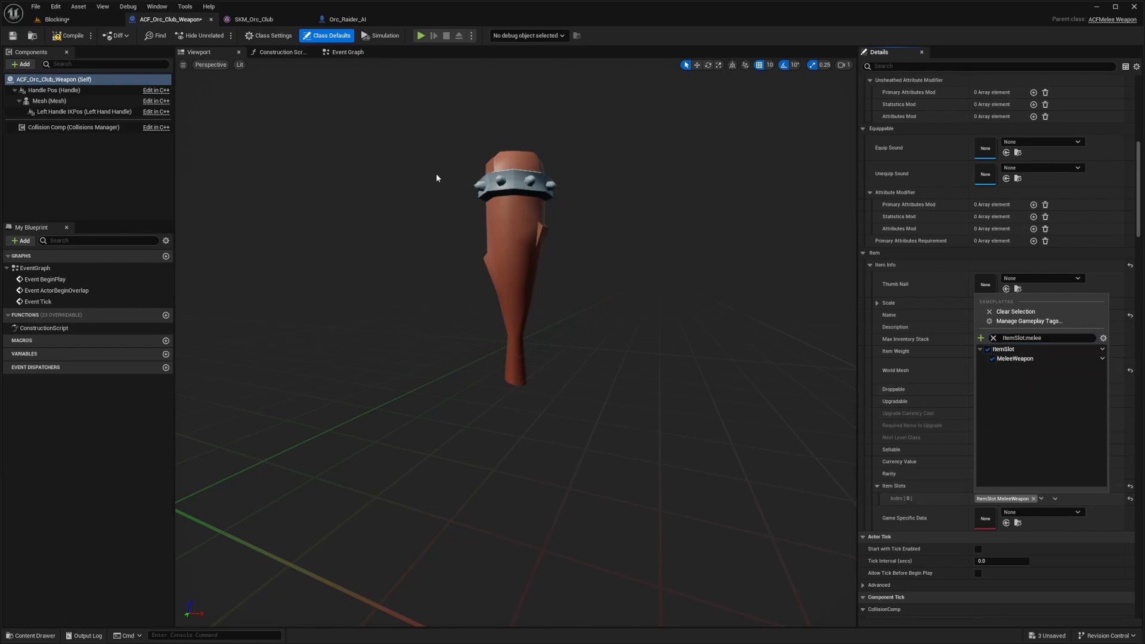
Step: Close the gameplay tag picker and save the ACF_Orc_Club_Weapon Blueprint with its MeleeWeapon slot
left_click(802, 516)
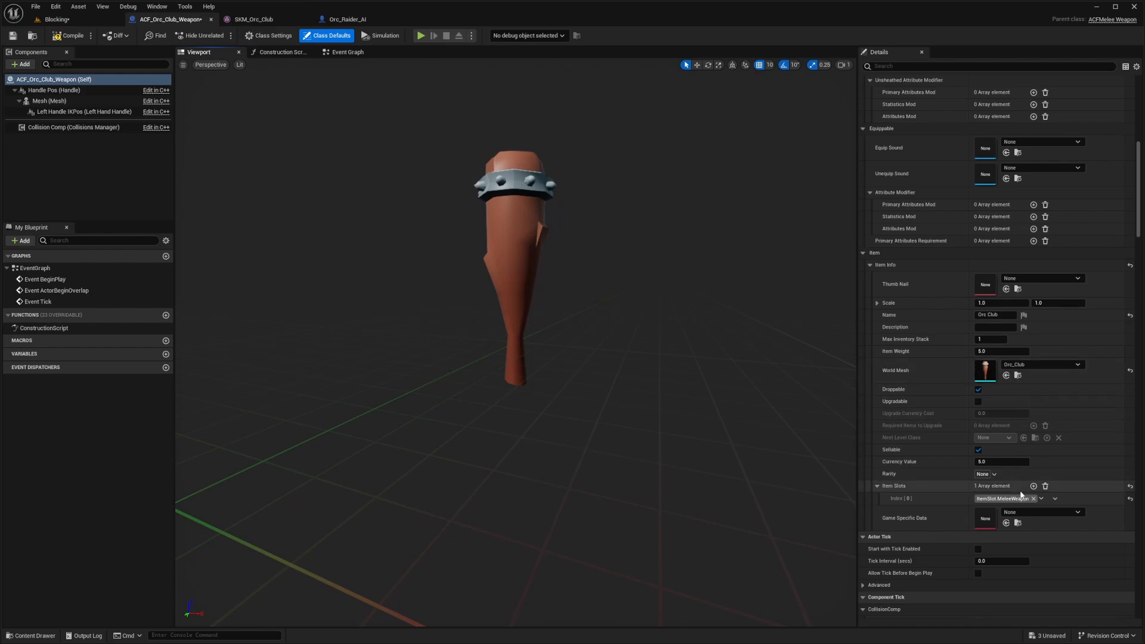
key("ctrl+s")
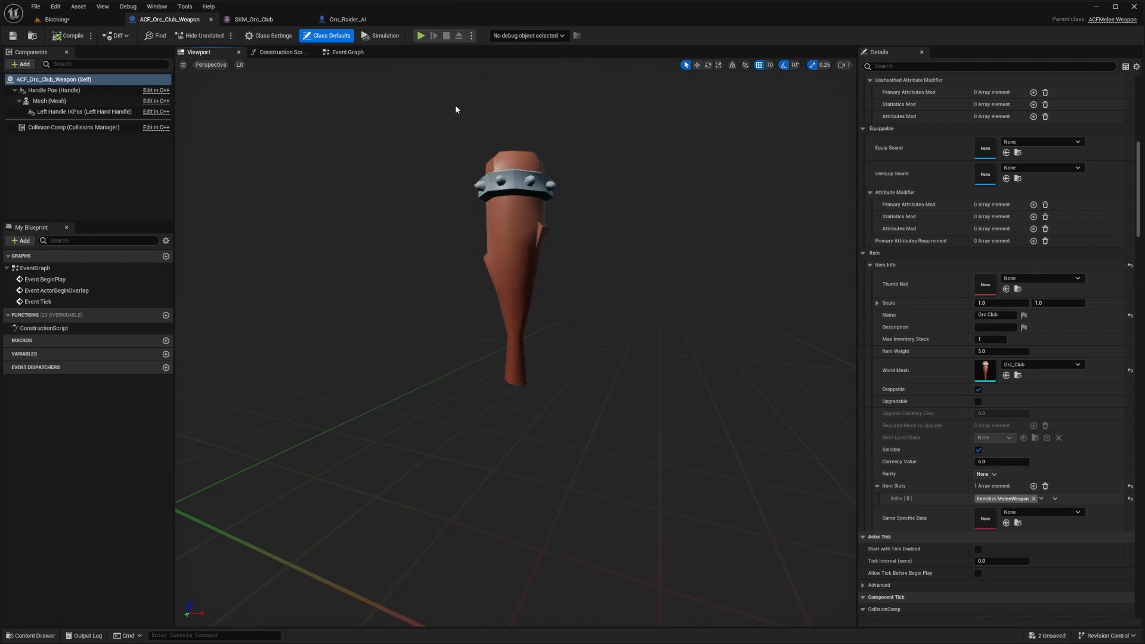
left_click(1033, 486)
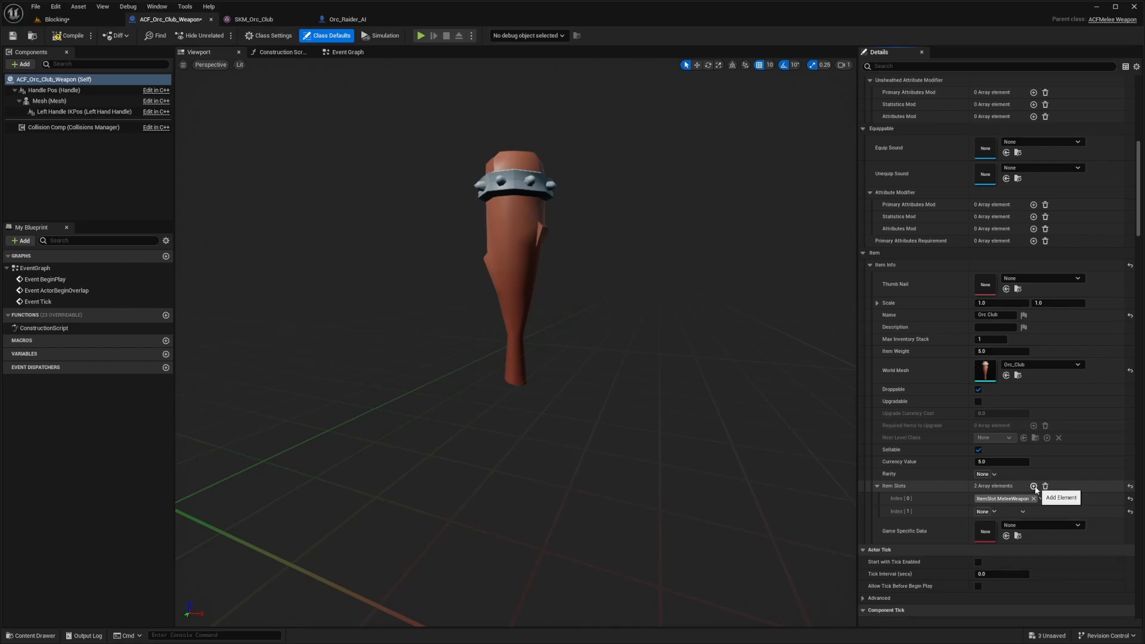
left_click(1023, 511)
left_click(1035, 541)
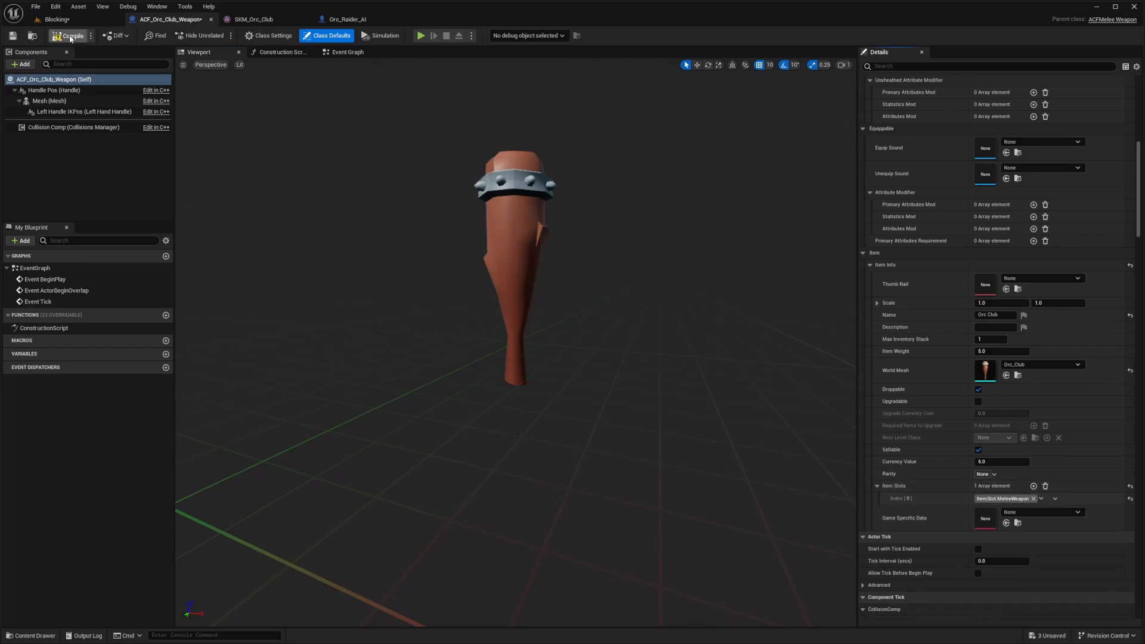
Step: Compile and save the ACF_Orc_Club_Weapon Blueprint
left_click(71, 37)
left_click(465, 215)
key("ctrl+s")
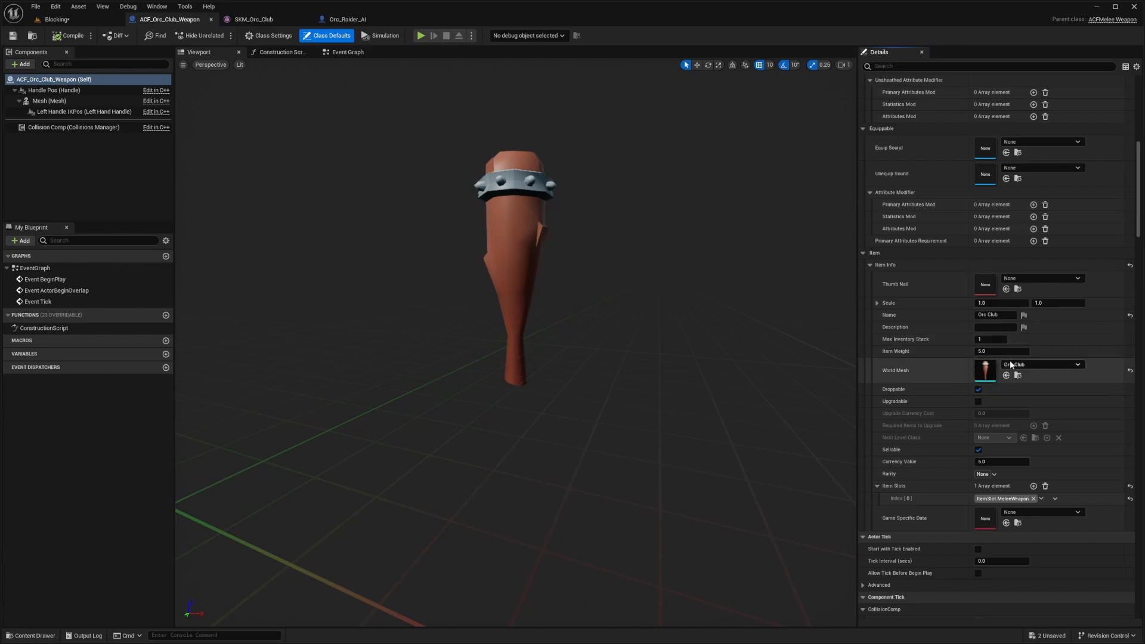
scroll(978, 268, "up", 5)
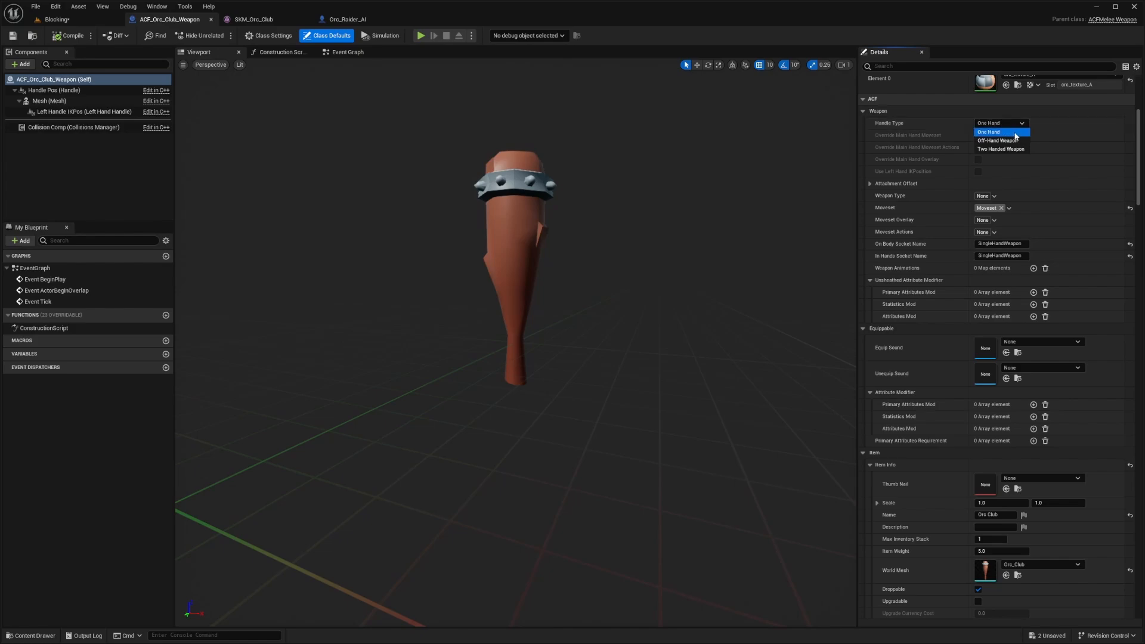
left_click(997, 141)
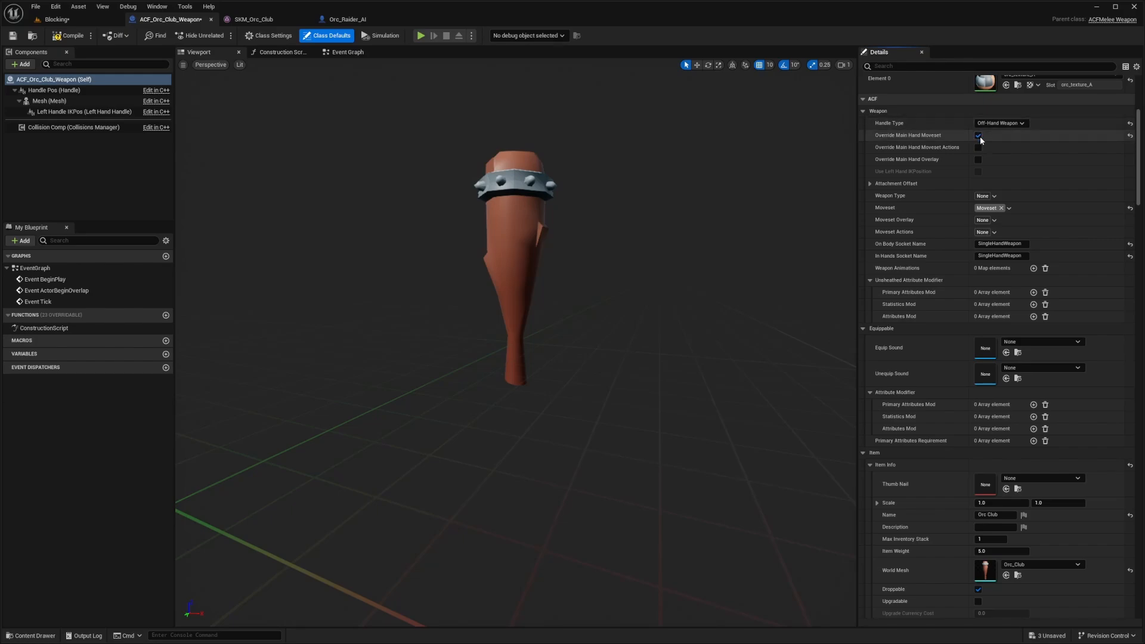
left_click(999, 123)
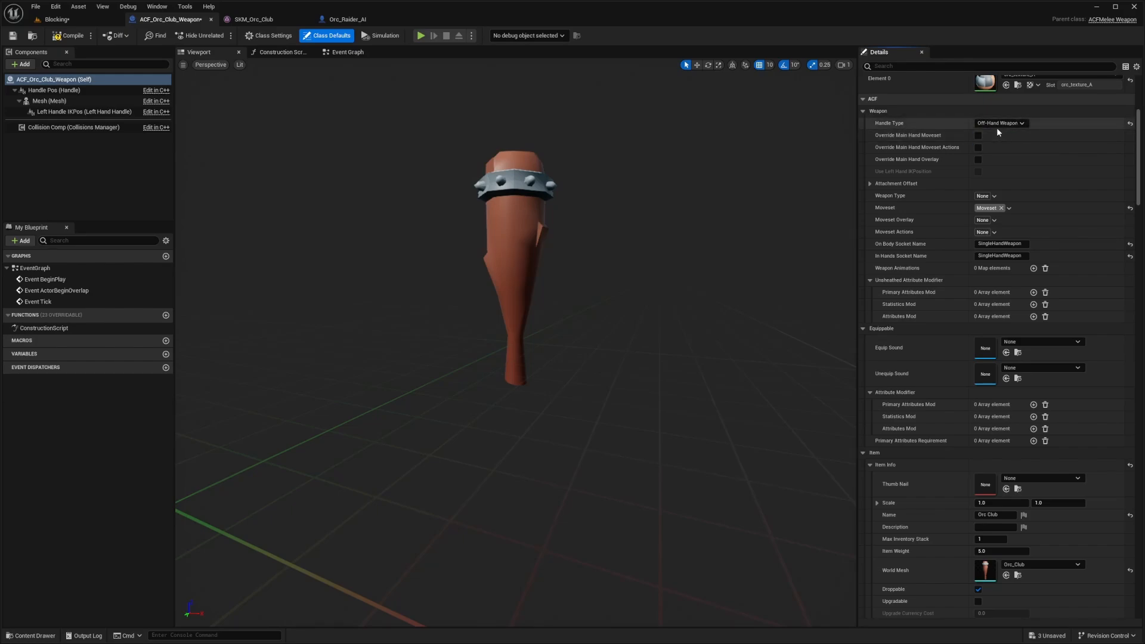
left_click(994, 132)
scroll(992, 133, "down", 8)
key("ctrl+s")
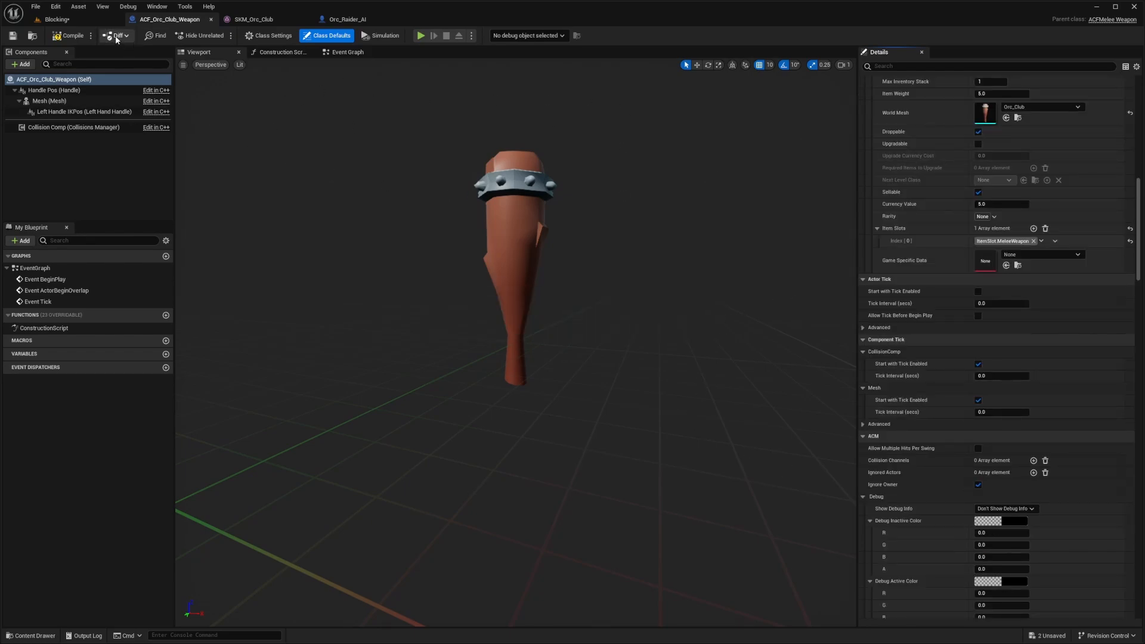
Step: Add one Damage Traces entry named dae to the weapon's Collision Comp and expand its settings
left_click(71, 127)
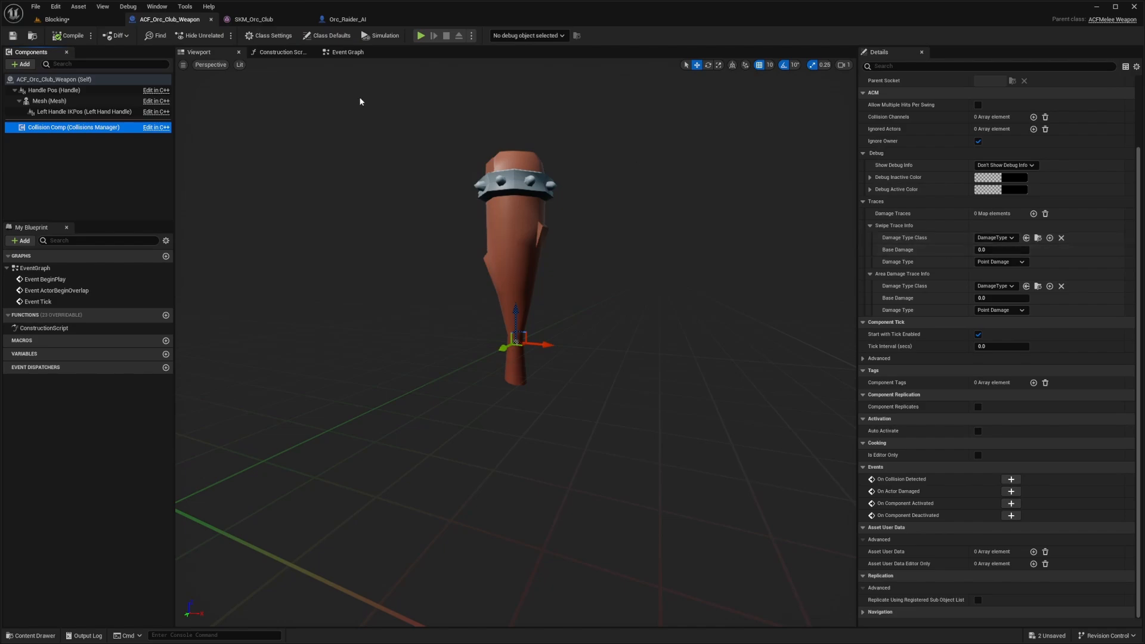
scroll(990, 225, "up", 3)
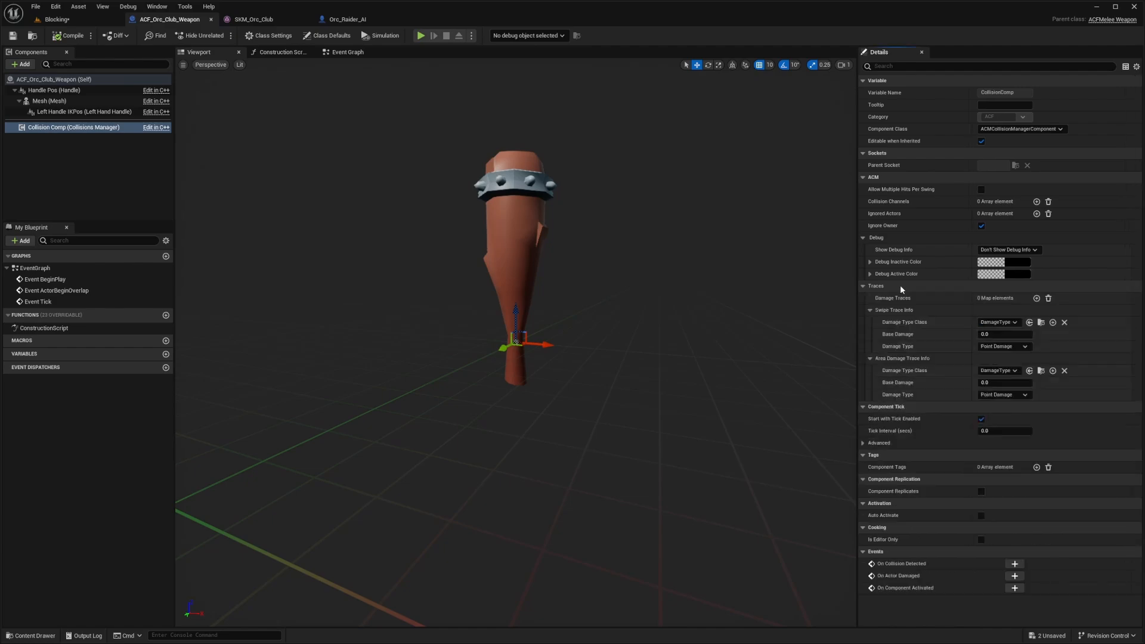
left_click(1033, 298)
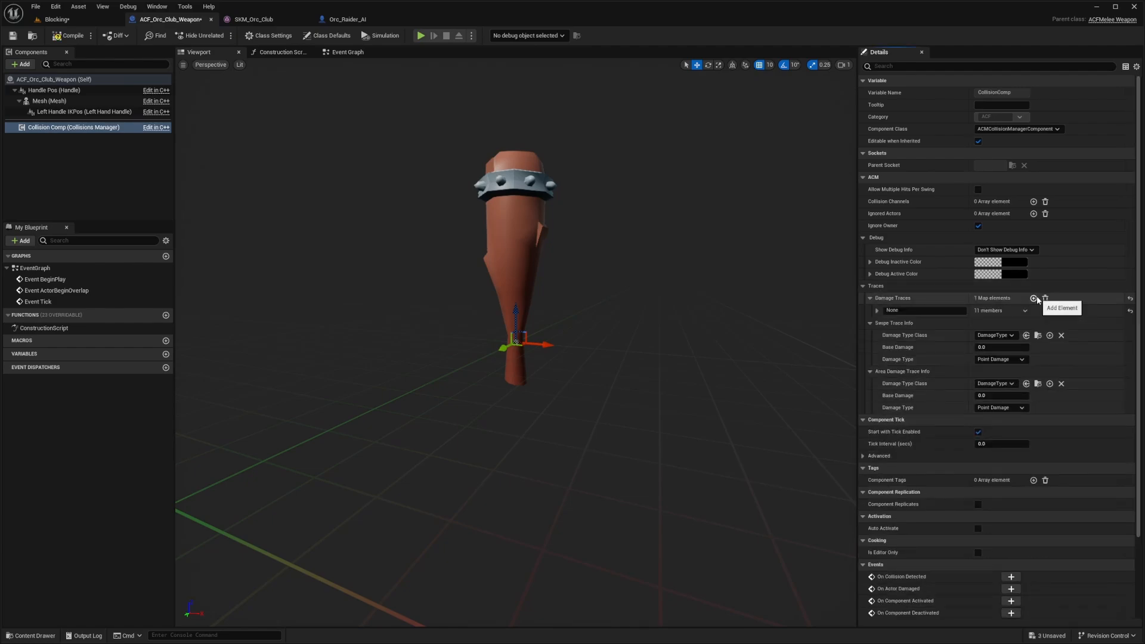
left_click(933, 310)
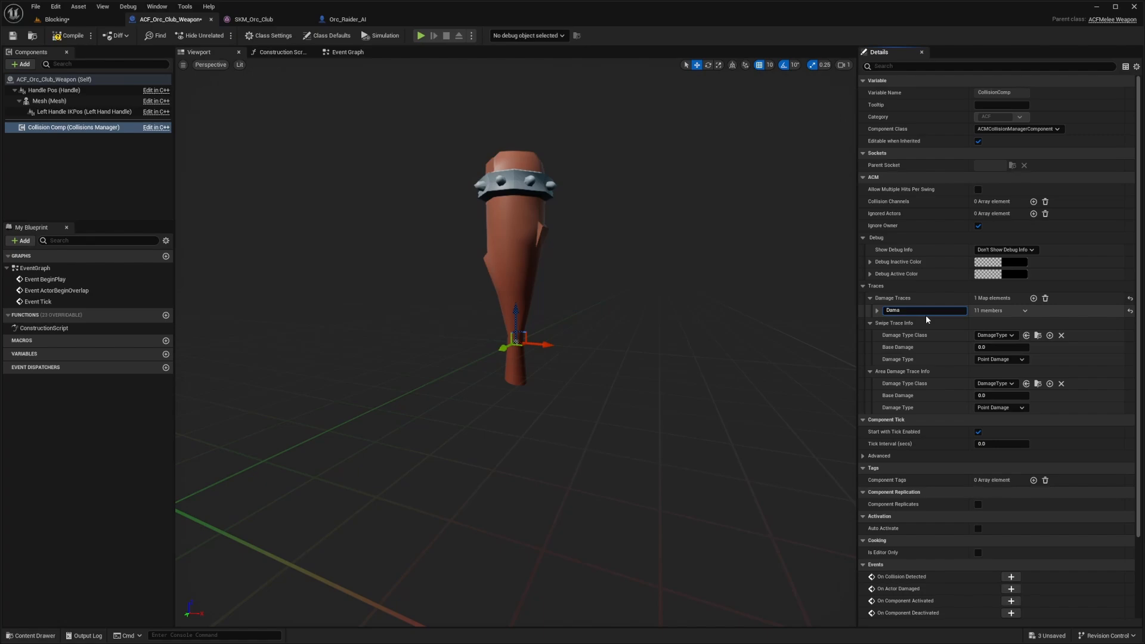
type("Ddae")
key("BackSpace")
key("BackSpace")
key("BackSpace")
key("BackSpace")
type("dae")
left_click(876, 311)
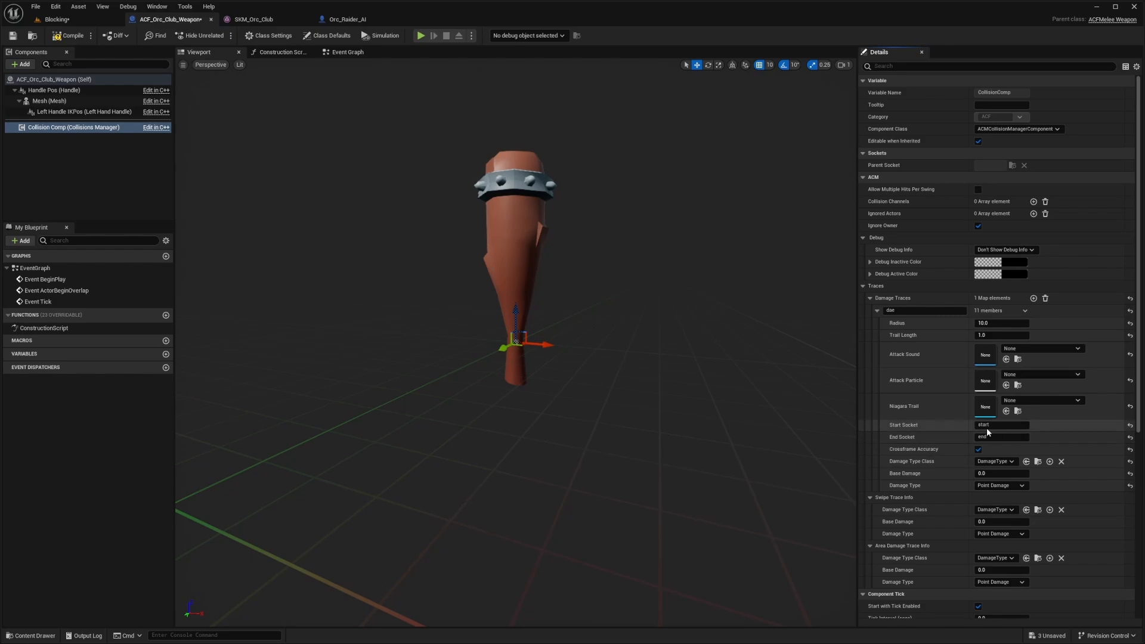
Step: Examine the placement of the start and end sockets on the SKM_Orc_Club skeletal mesh
left_click(259, 21)
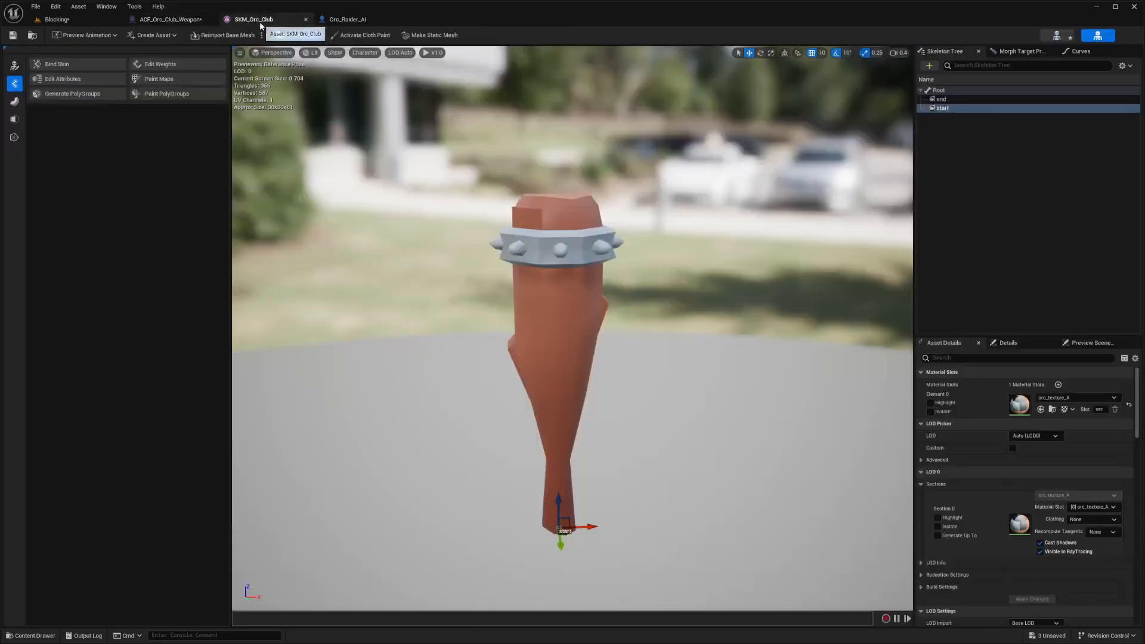
left_click(941, 108)
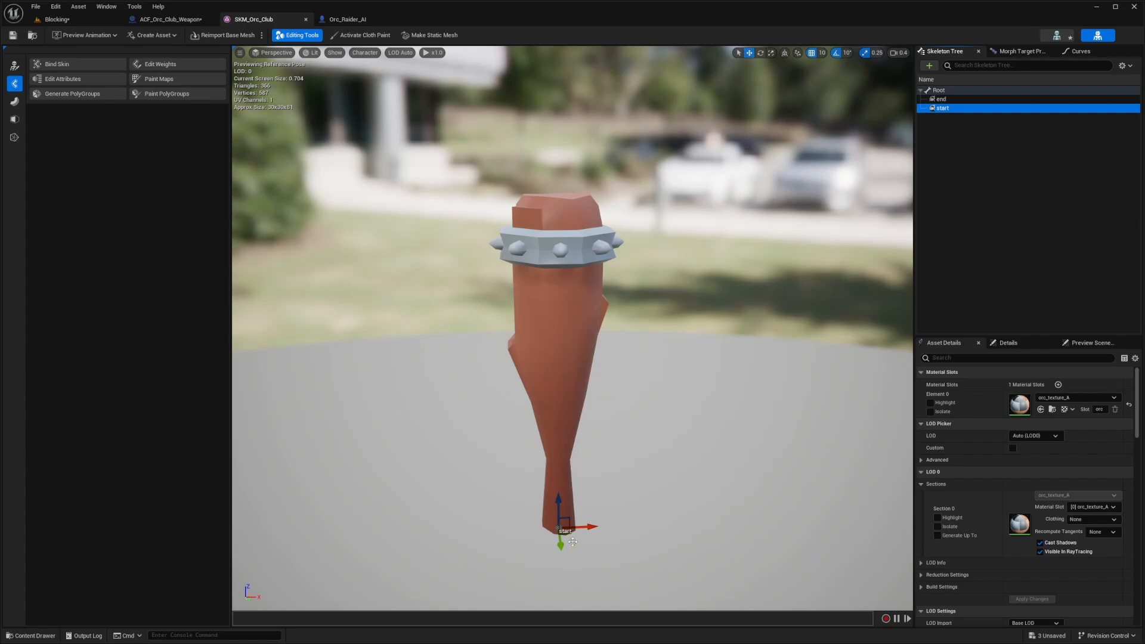
right_click_drag(552, 218, 602, 208)
key("a")
key("d")
key("w")
key("s")
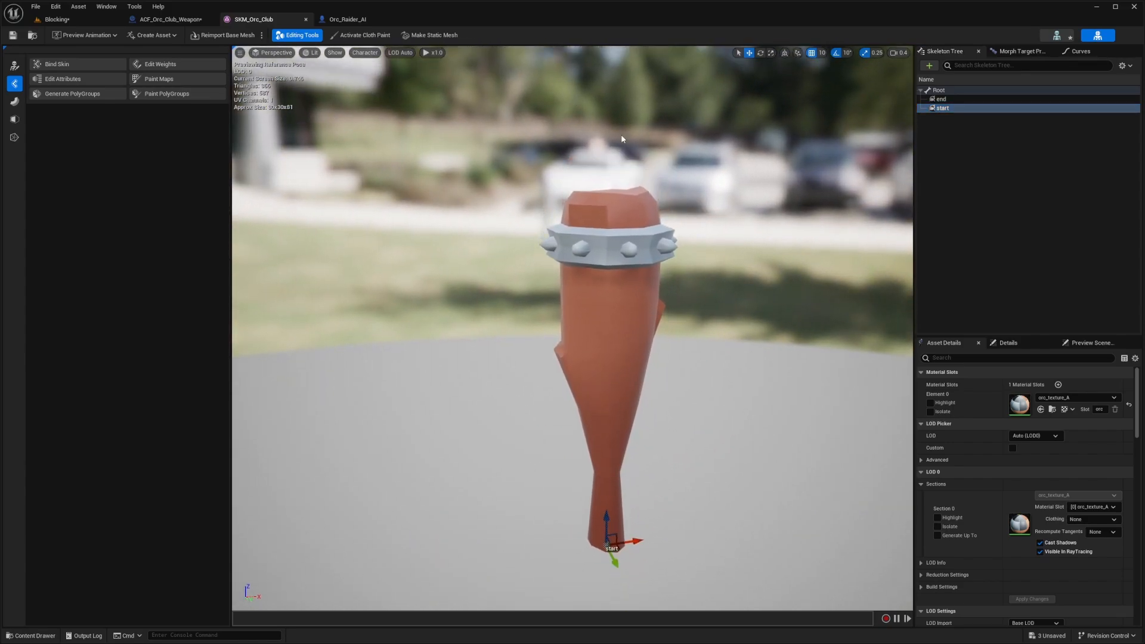
middle_click_drag(621, 141, 631, 145)
key("e")
middle_click_drag(595, 191, 590, 120)
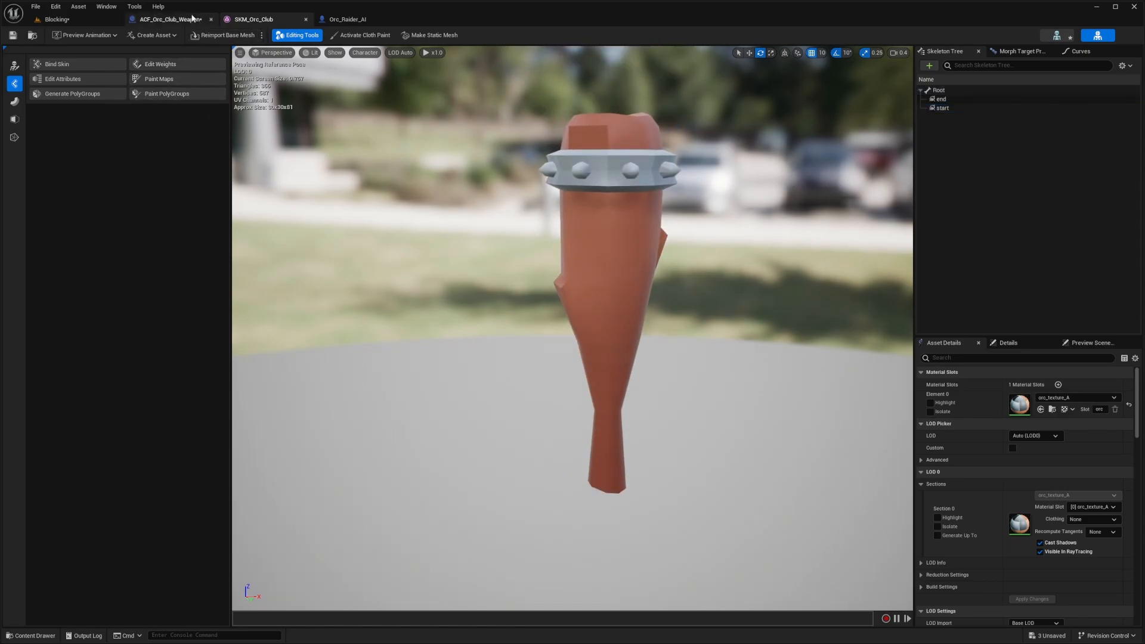
Step: In ACF_Orc_Club_Weapon, set the damage trace's Damage Type Class to ACFCutDamageType and its Base Damage to 1.0
left_click(170, 19)
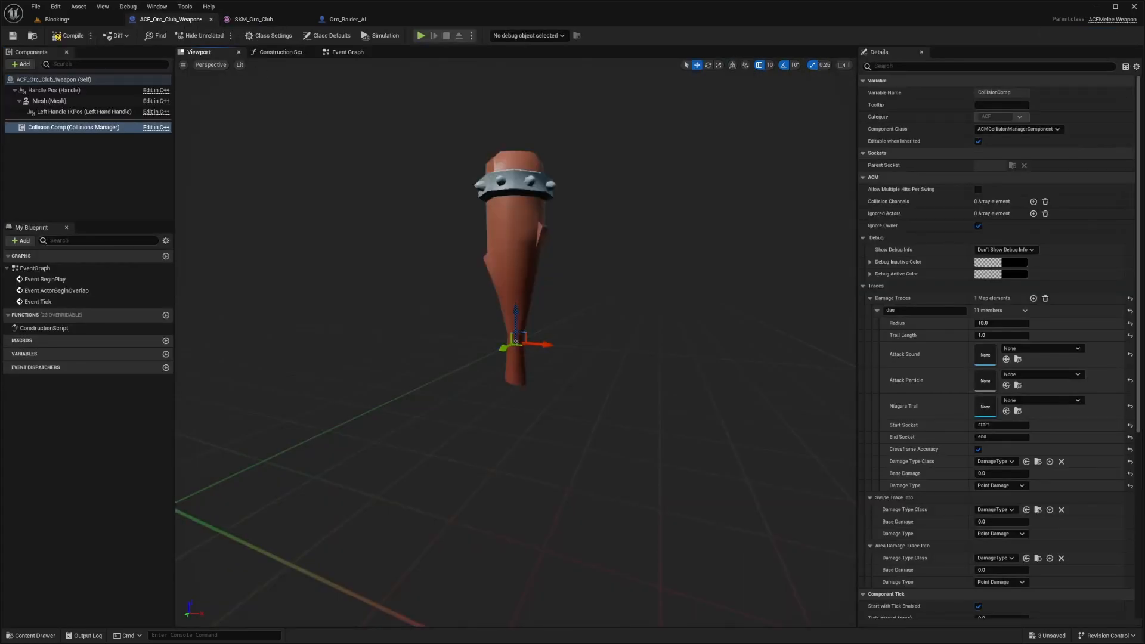
left_click(994, 461)
type("a")
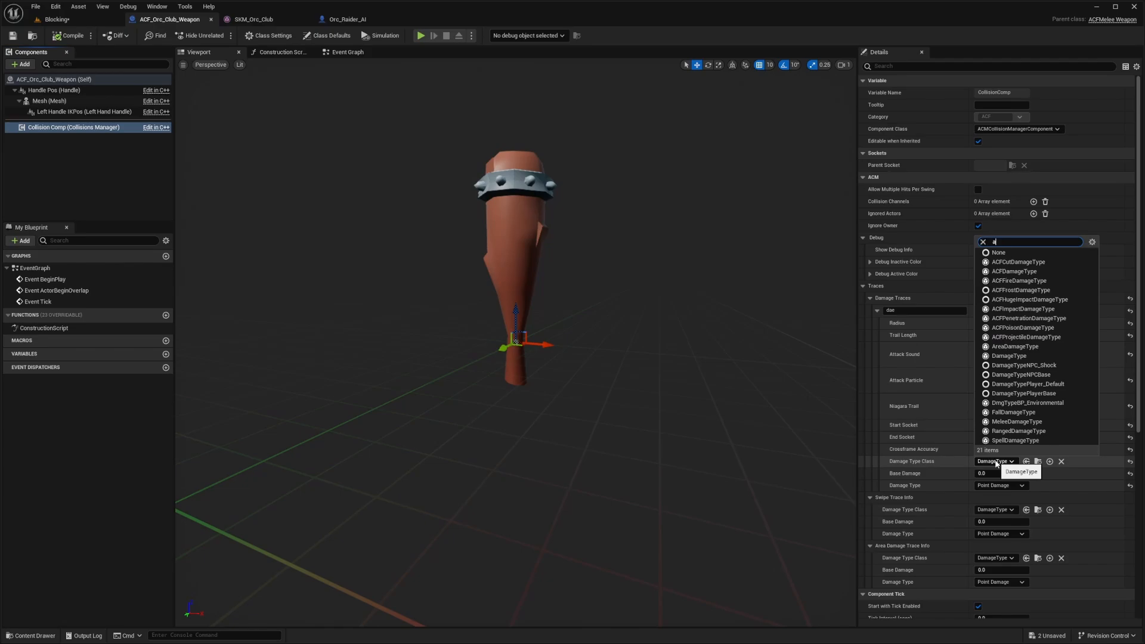
type("cfc")
left_click(1027, 492)
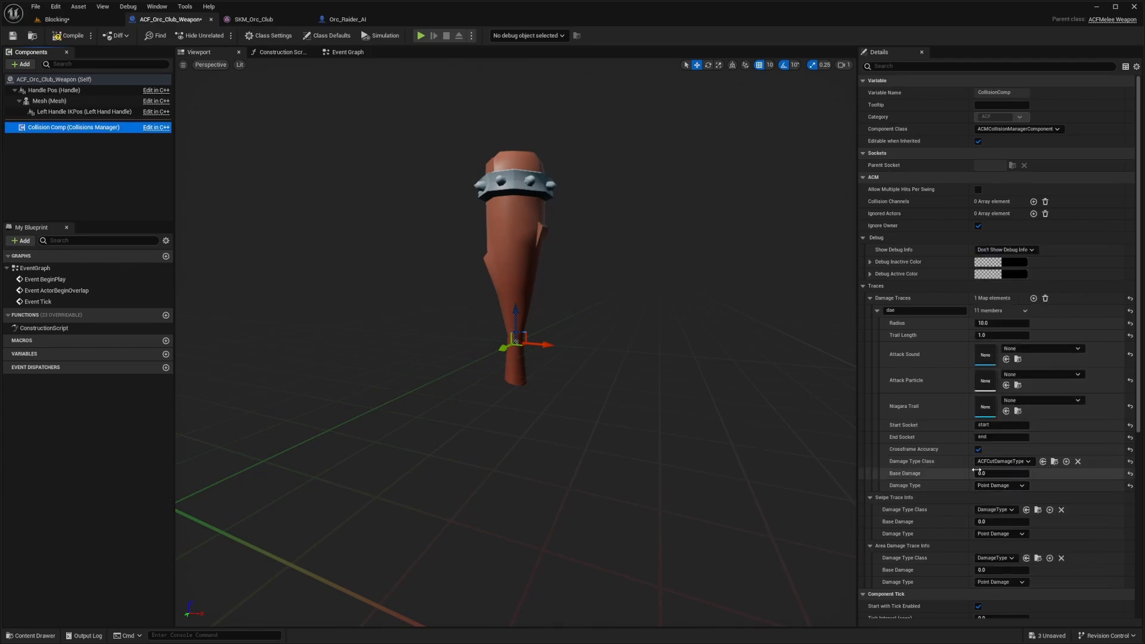
left_click(998, 473)
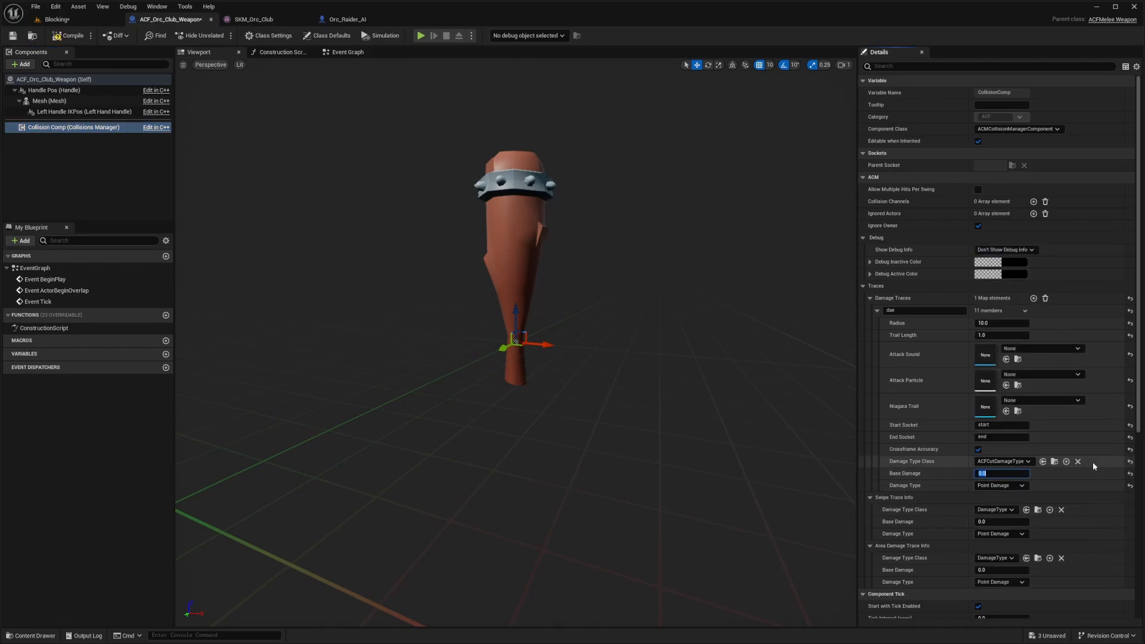
type("1")
key("Return")
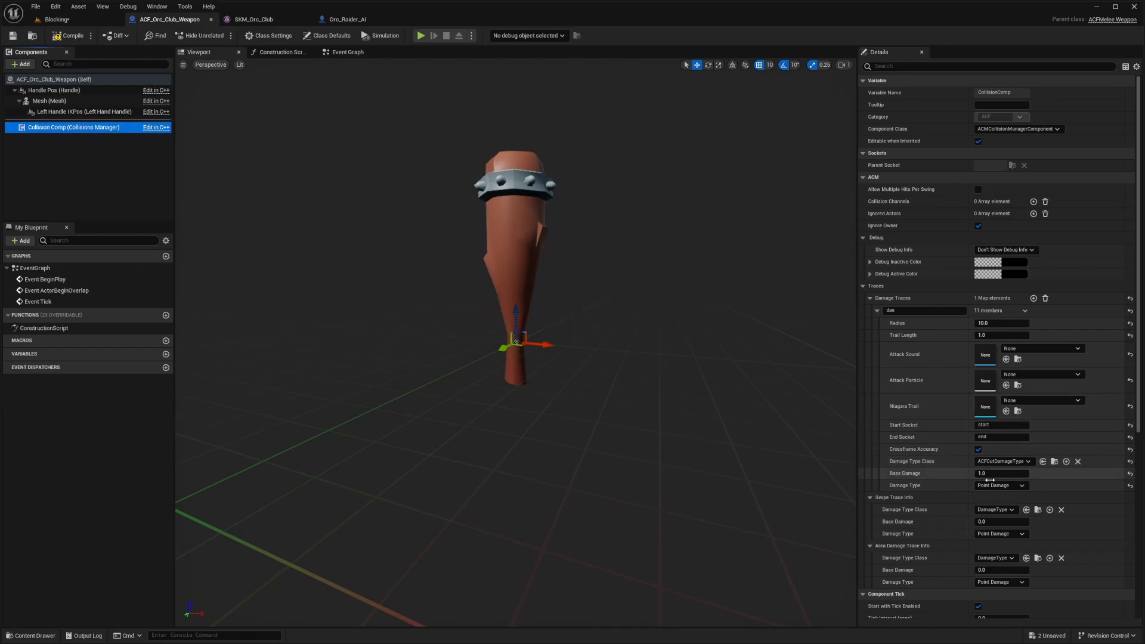
Step: Set the damage trace's Radius to 30.0 and its Trail Length to 2.0
left_click(1000, 324)
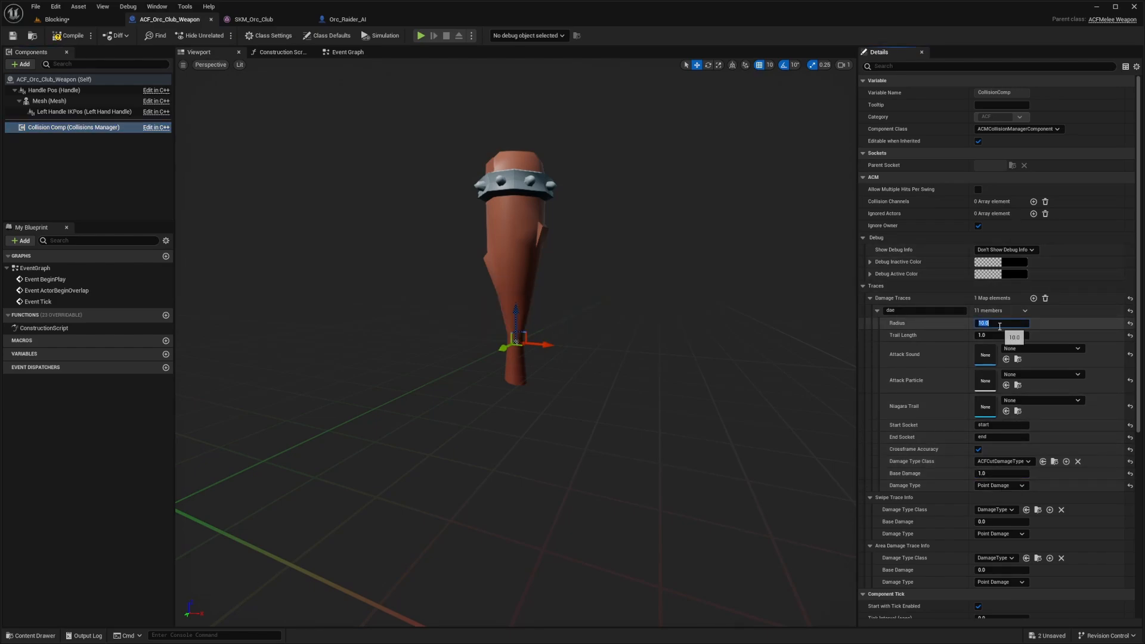
type("3")
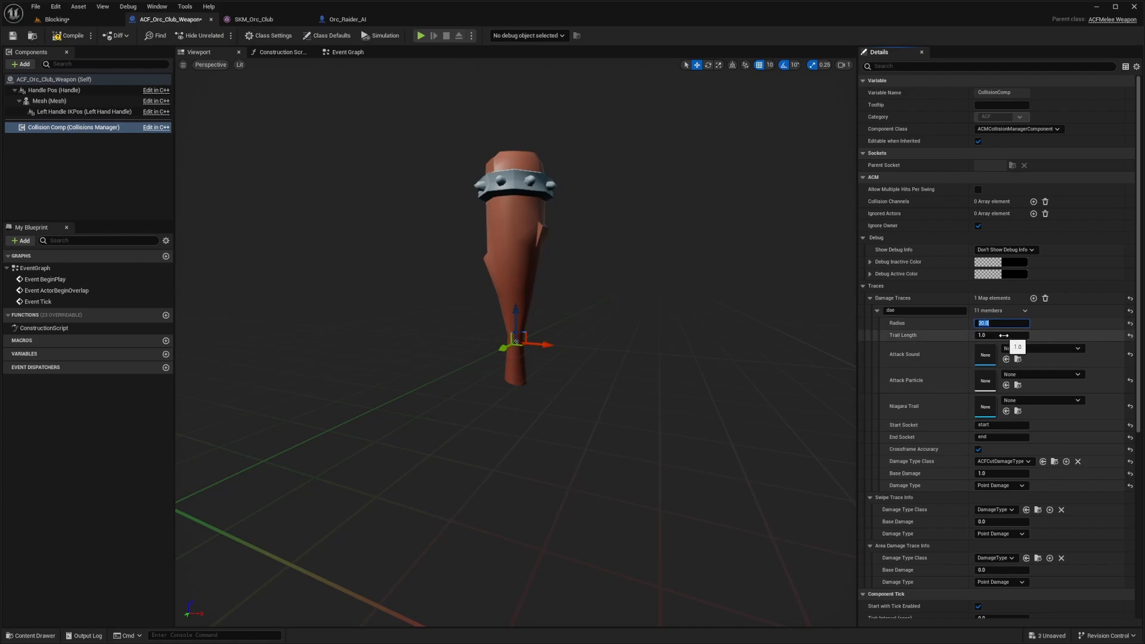
left_click(1005, 335)
type("2")
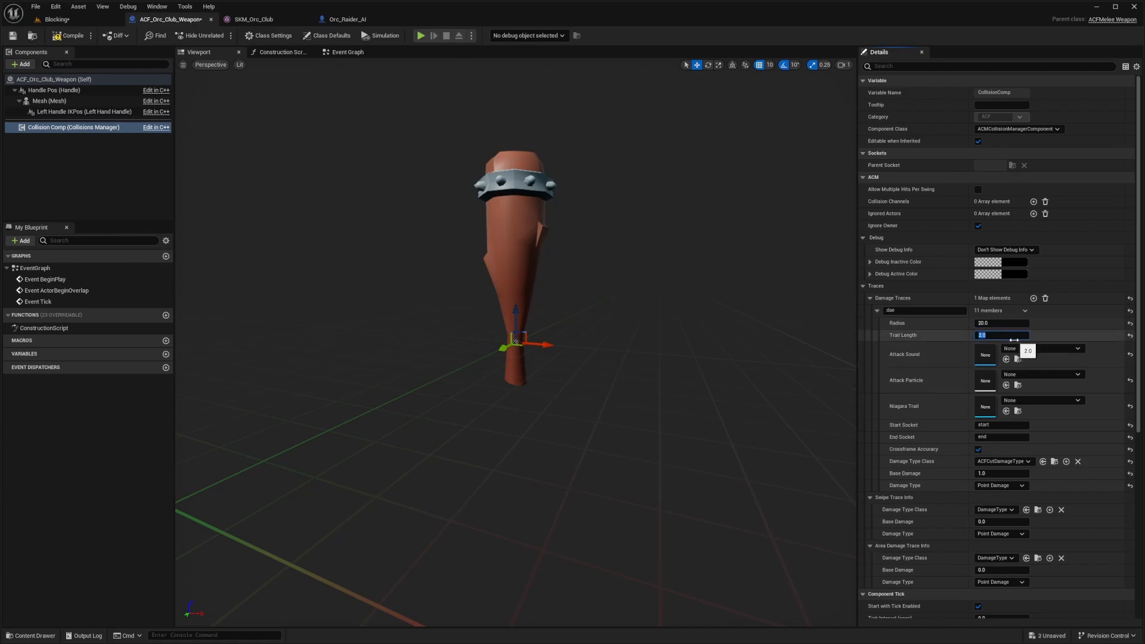
Step: Search the sound assets for swing and assign Blunt_Swing_1_1_Cue as the damage trace's Attack Sound
left_click(1012, 350)
key("BackSpace")
key("BackSpace")
key("BackSpace")
key("BackSpace")
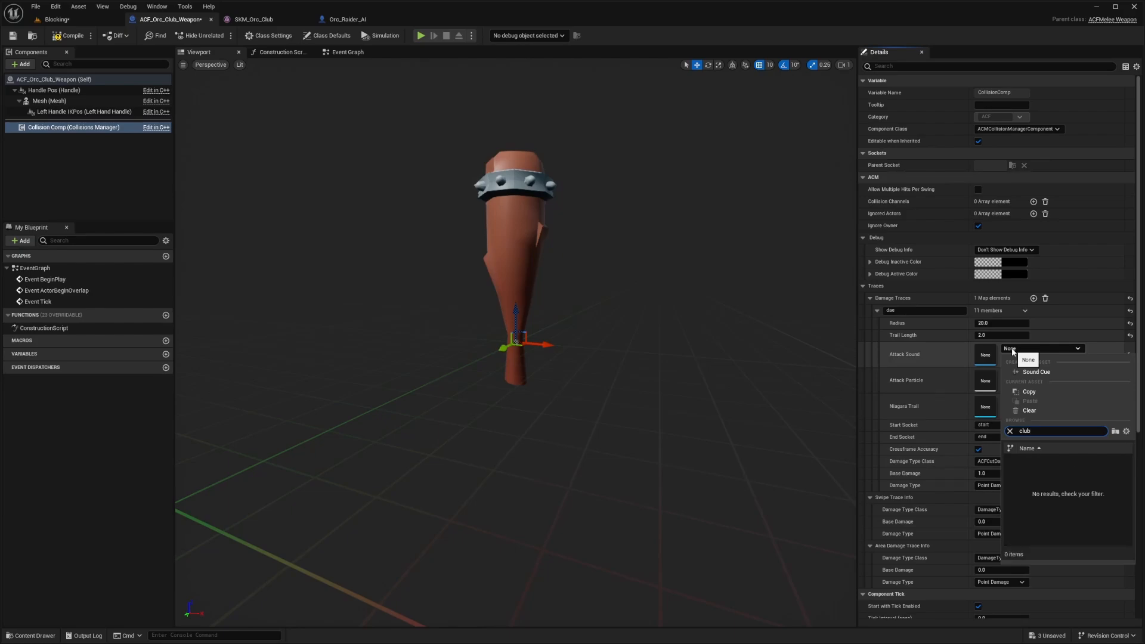
type("swing")
scroll(1044, 514, "down", 1)
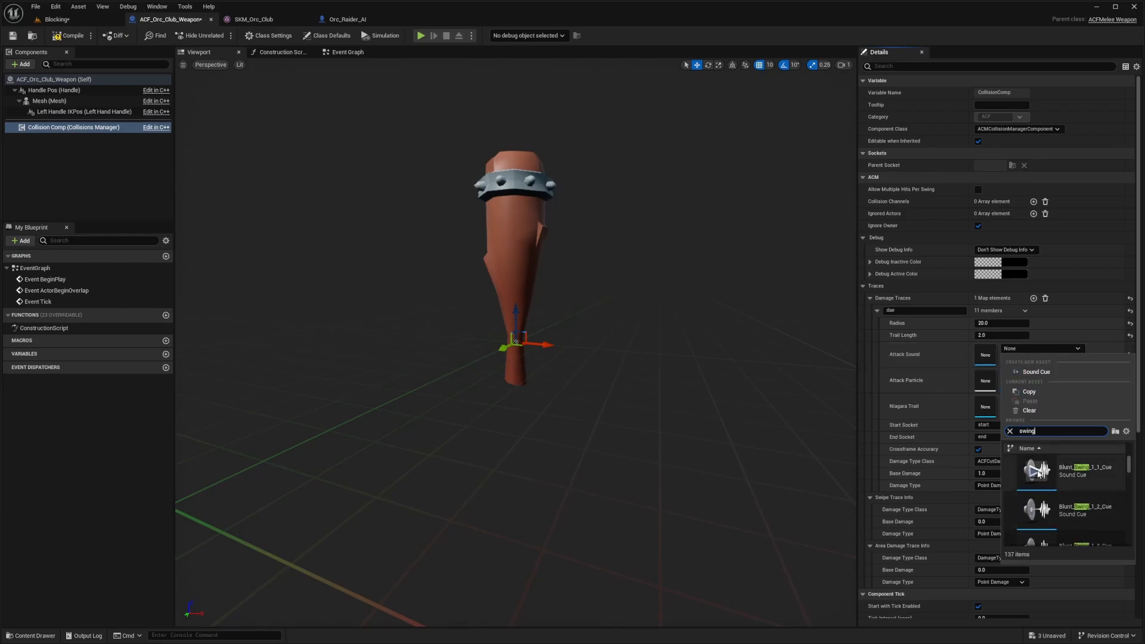
left_click(1035, 471)
left_click(1067, 471)
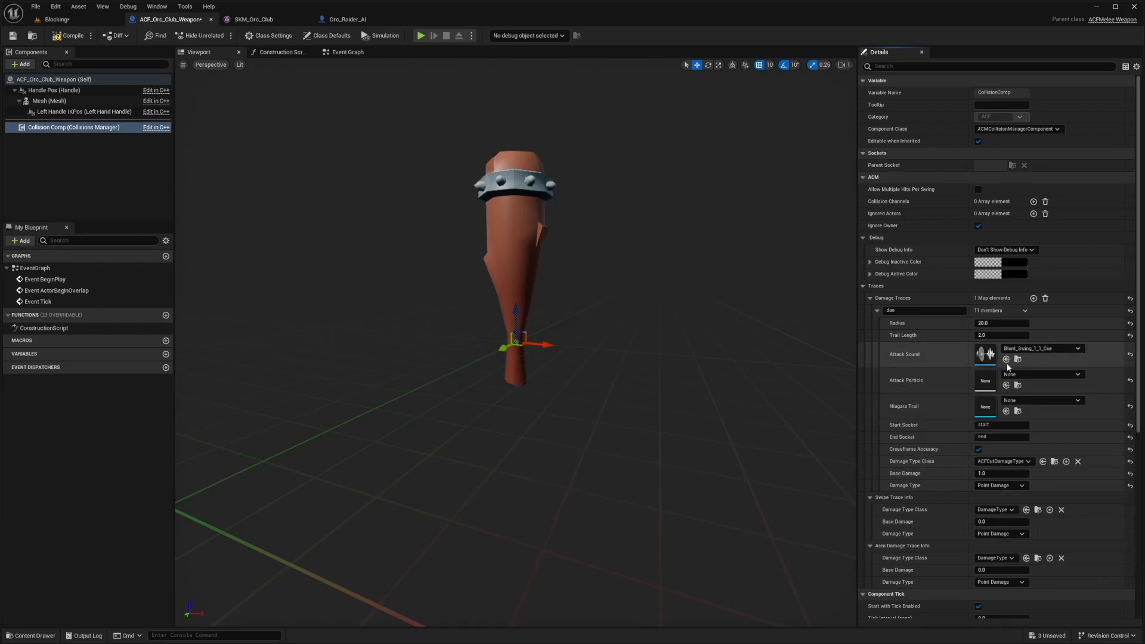
Step: Set the damage trace's Attack Particle to P_ky_trail_primitive2 and save the weapon Blueprint
left_click(1026, 375)
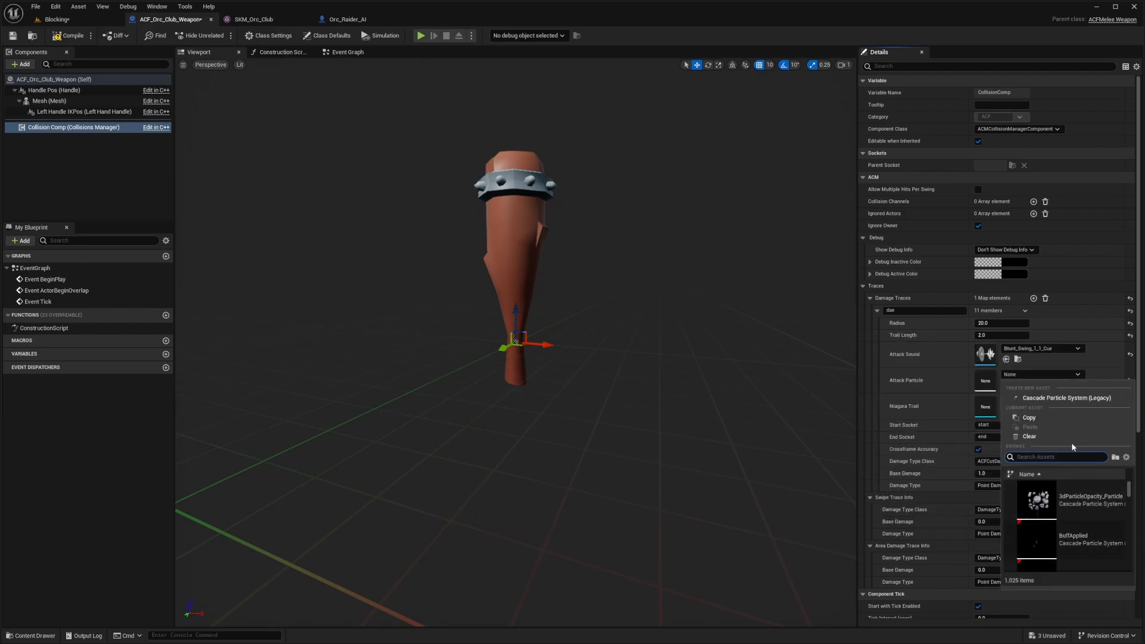
type("prim")
left_click(1066, 541)
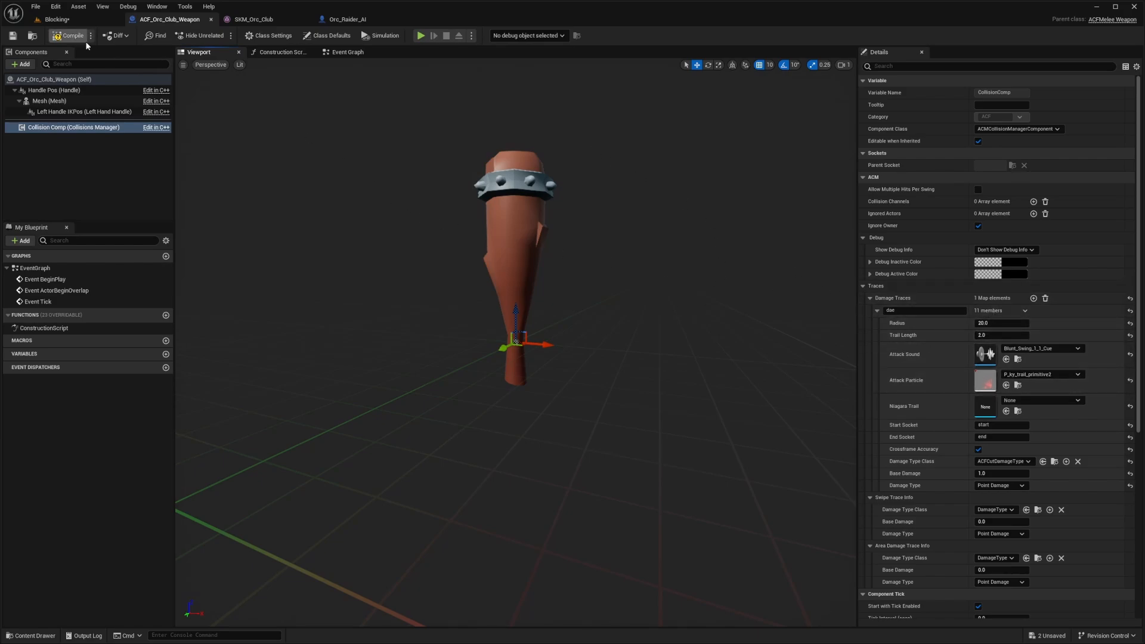
left_click(516, 173)
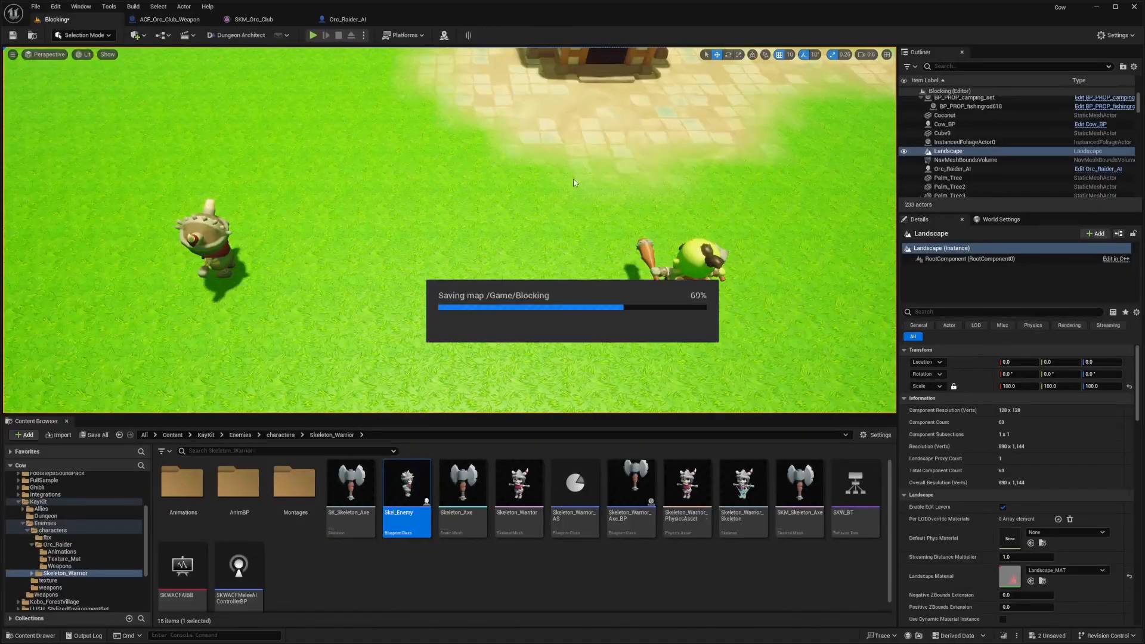
Step: Play-test the Blocking level in full screen to check the orc raider's behavior
right_click_drag(504, 195, 503, 195)
scroll(503, 195, "up", 1)
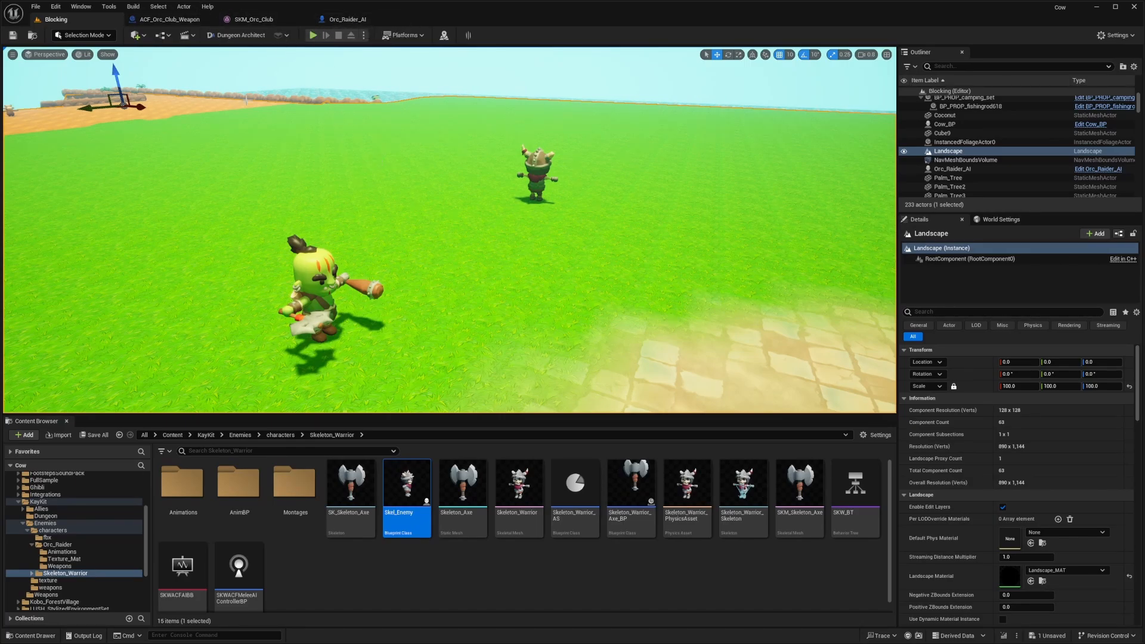
right_click_drag(255, 114, 255, 115)
scroll(255, 114, "down", 1)
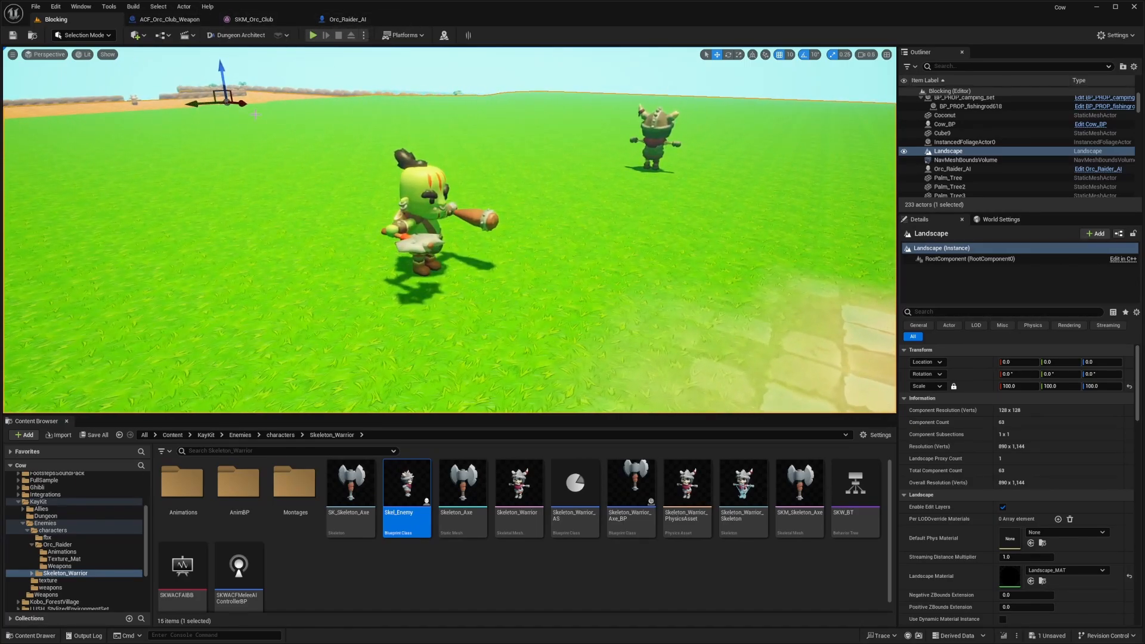
key("alt+p")
key("F11")
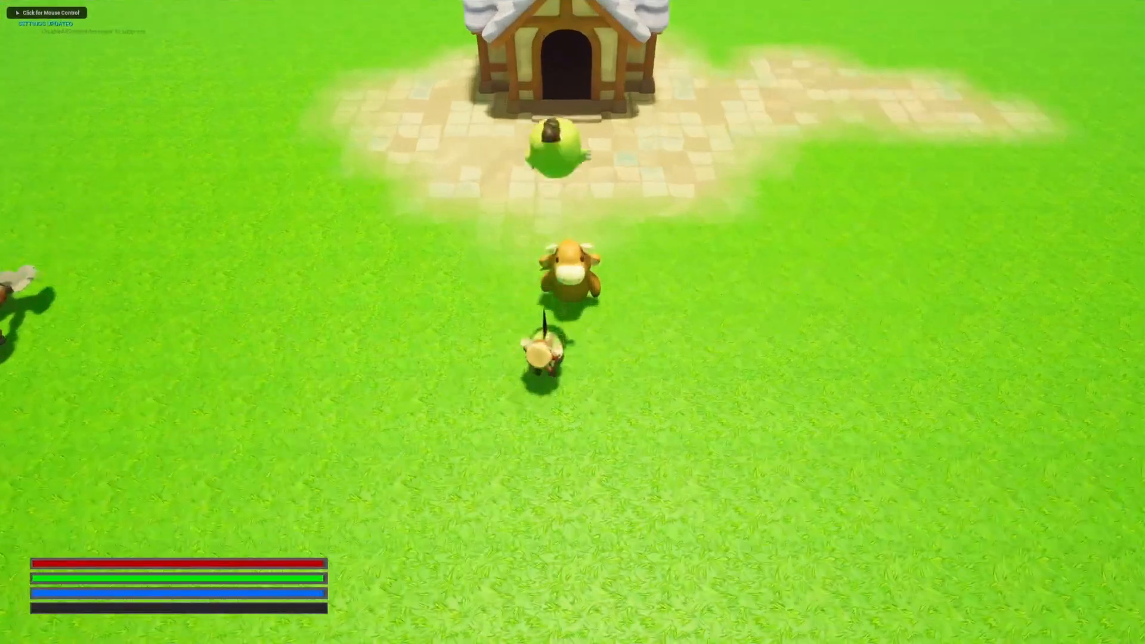
Step: Move the cow around the orc raider to test its reactions at close range, and end the play session
key("d")
key("s")
key("a")
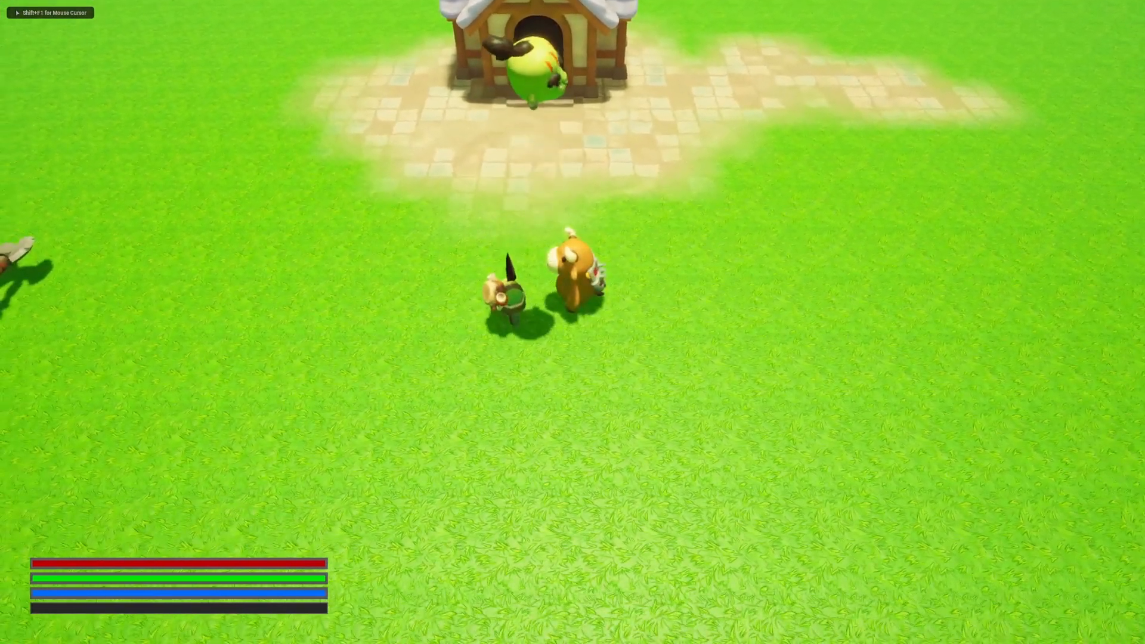
key("w")
key("s")
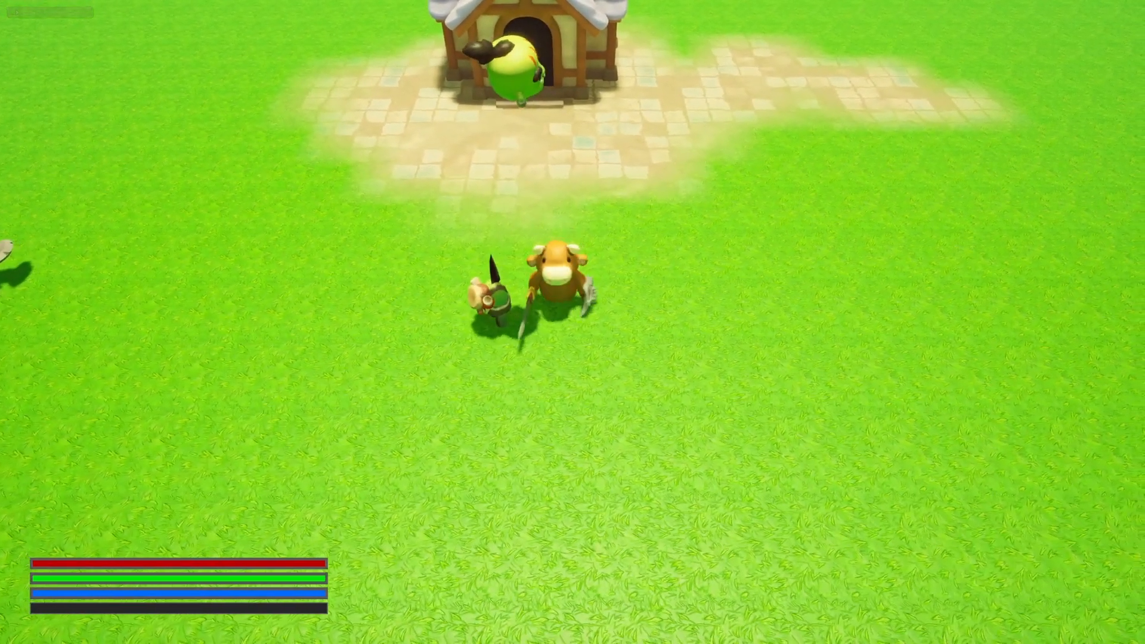
key("d")
key("a")
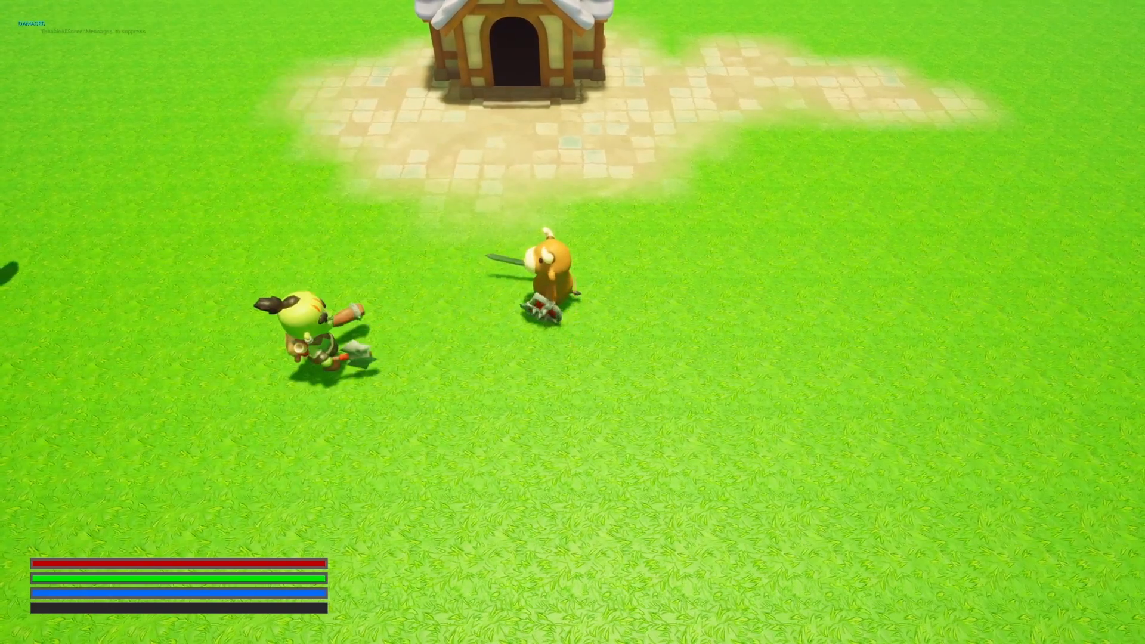
key("a")
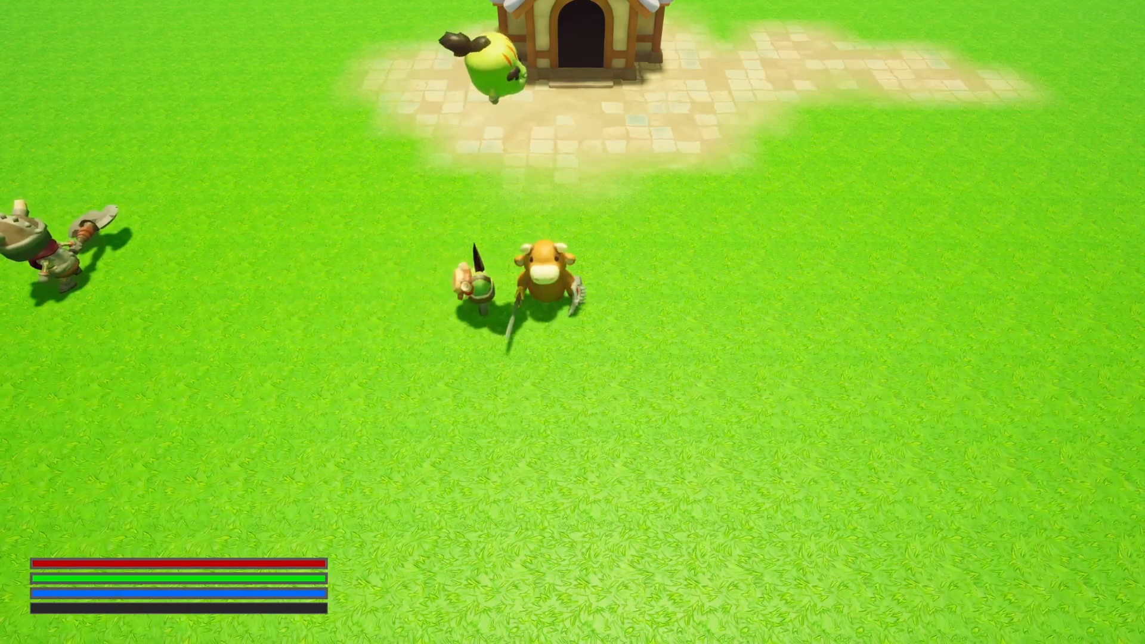
key("Escape")
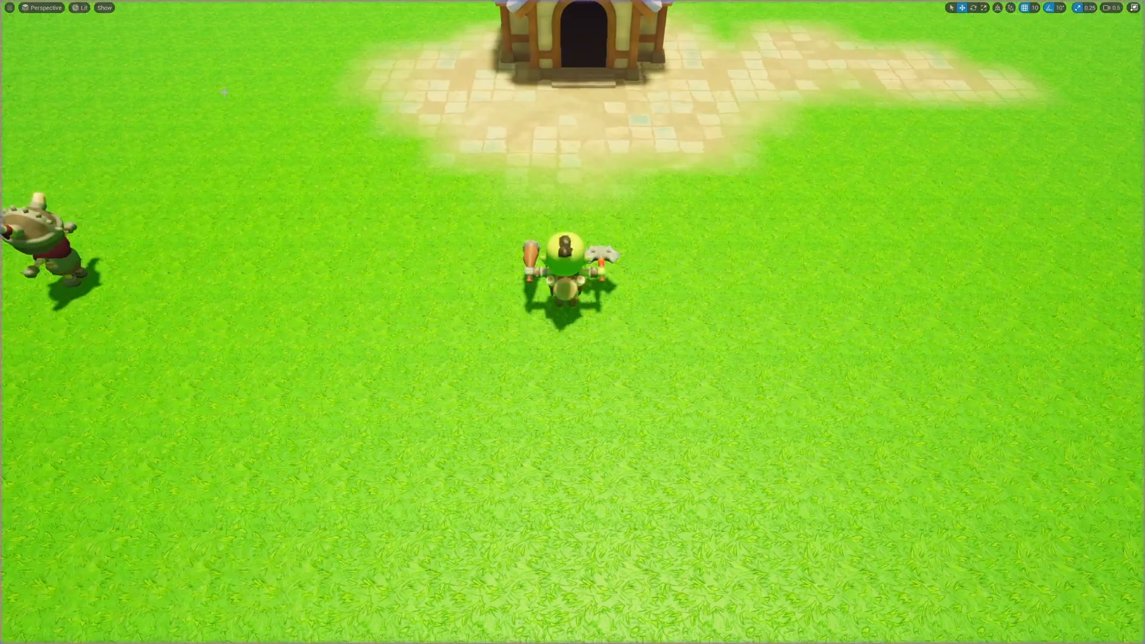
Step: In Orc_Raider_AI's equipment component, set the starting item's Item Class to ACF_Orc_Club_Weapon
left_click(343, 19)
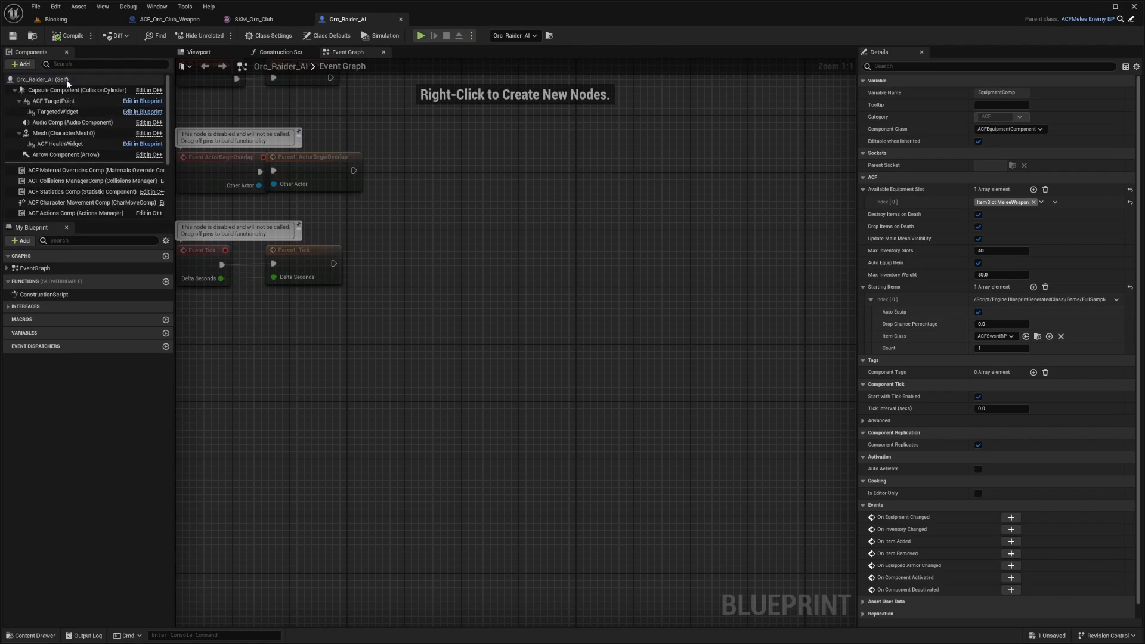
scroll(61, 169, "down", 1)
scroll(61, 169, "down", 4)
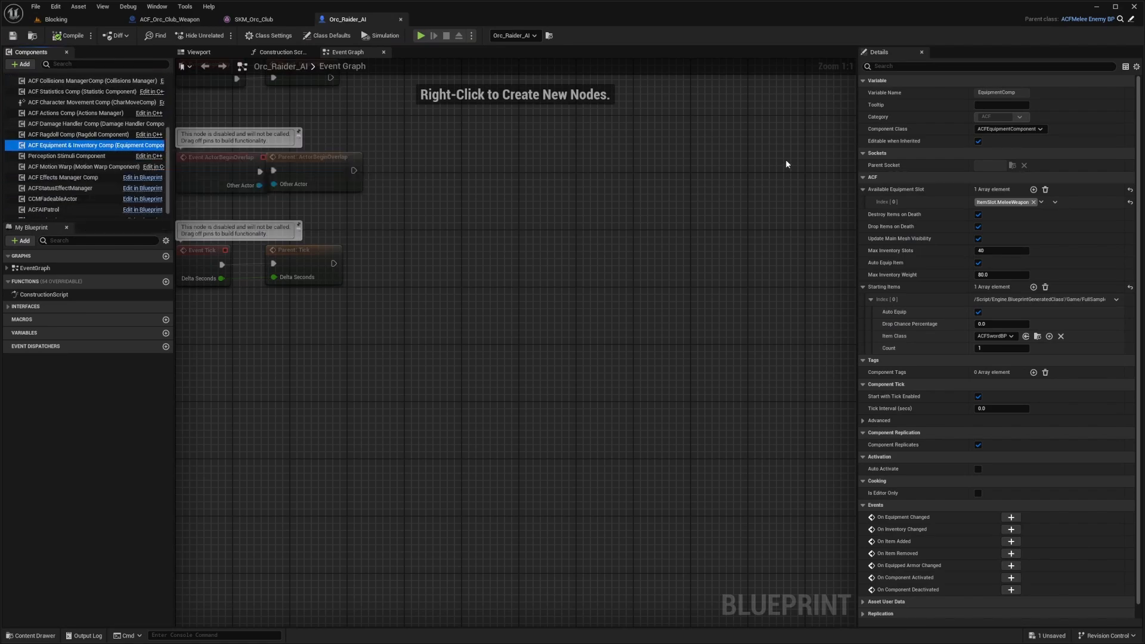
left_click(1004, 337)
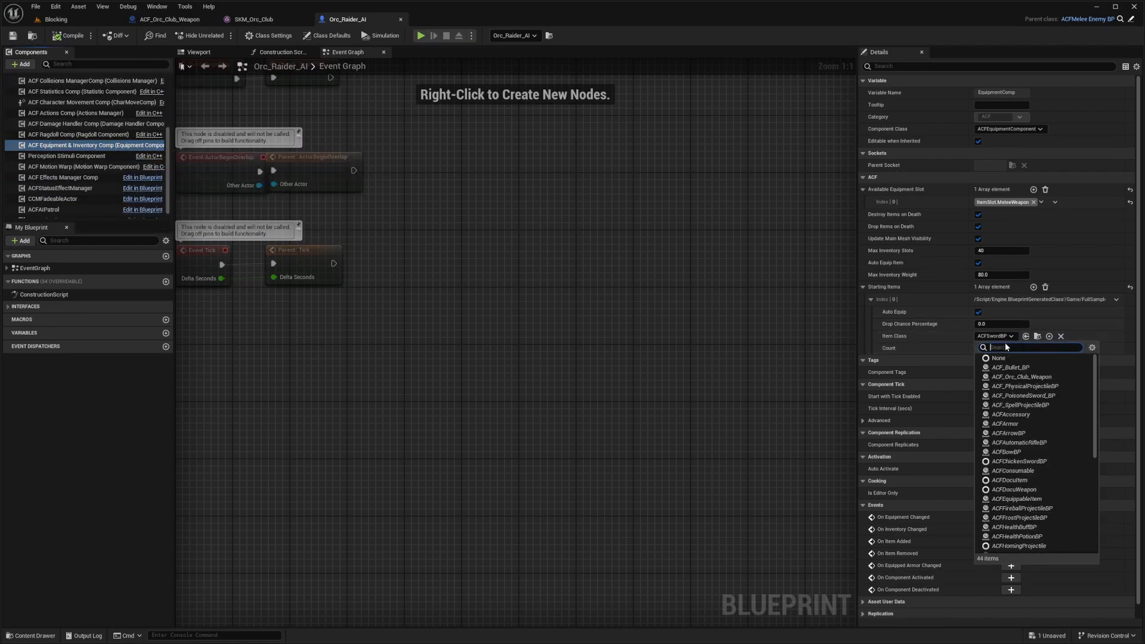
type("ACF_orc")
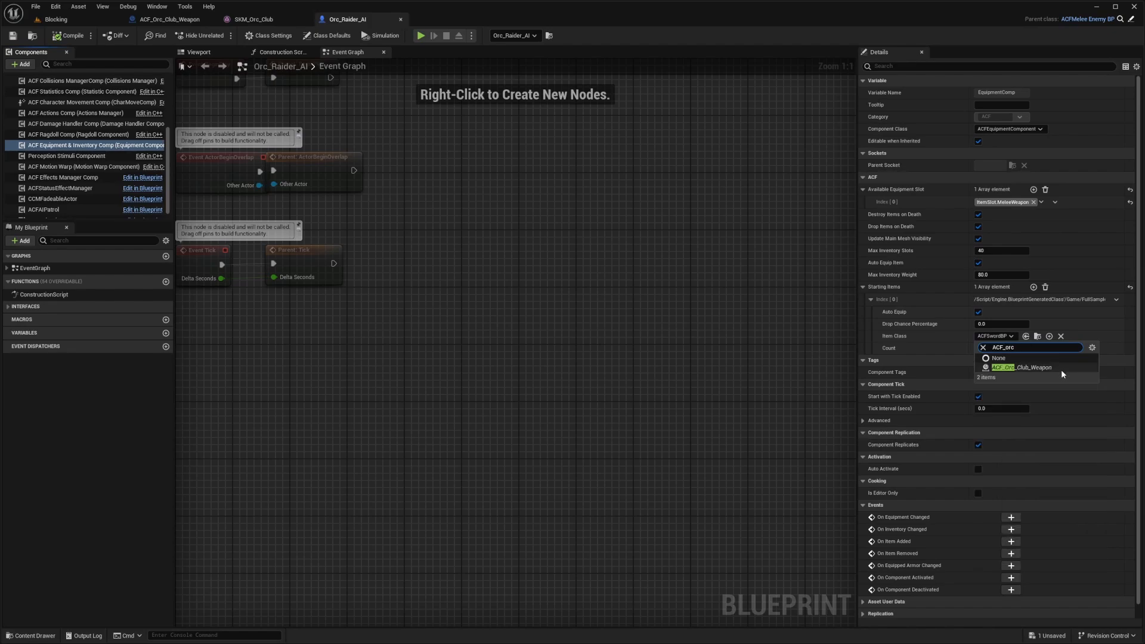
left_click(1023, 367)
Step: Play-test the Blocking level to check the orc raider with its newly assigned club, and end the session
key("alt+p")
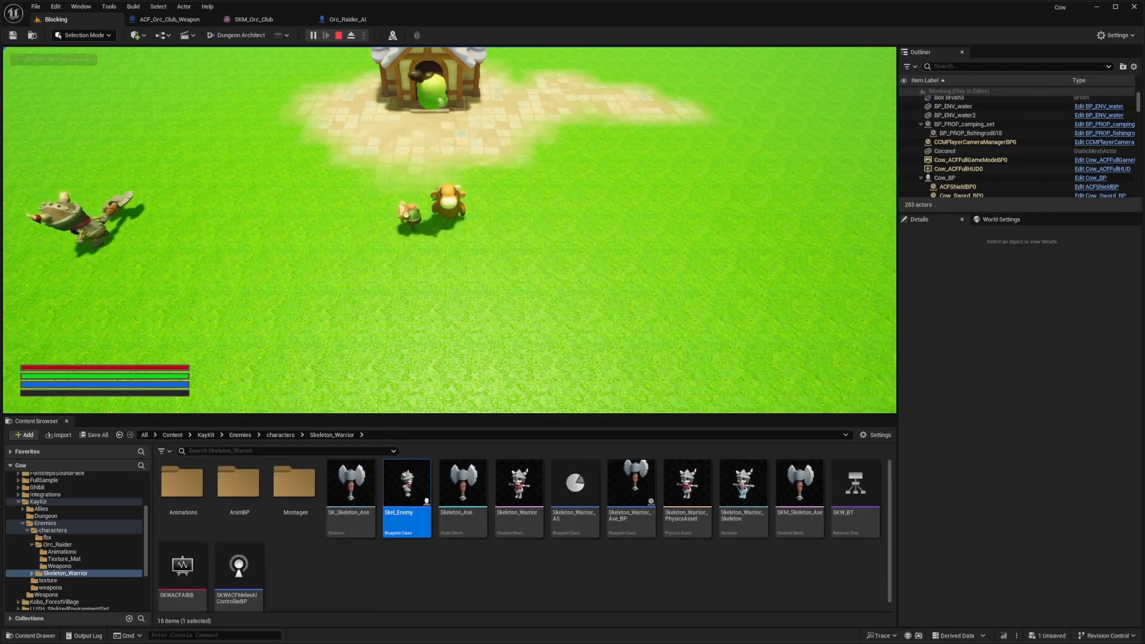
key("d")
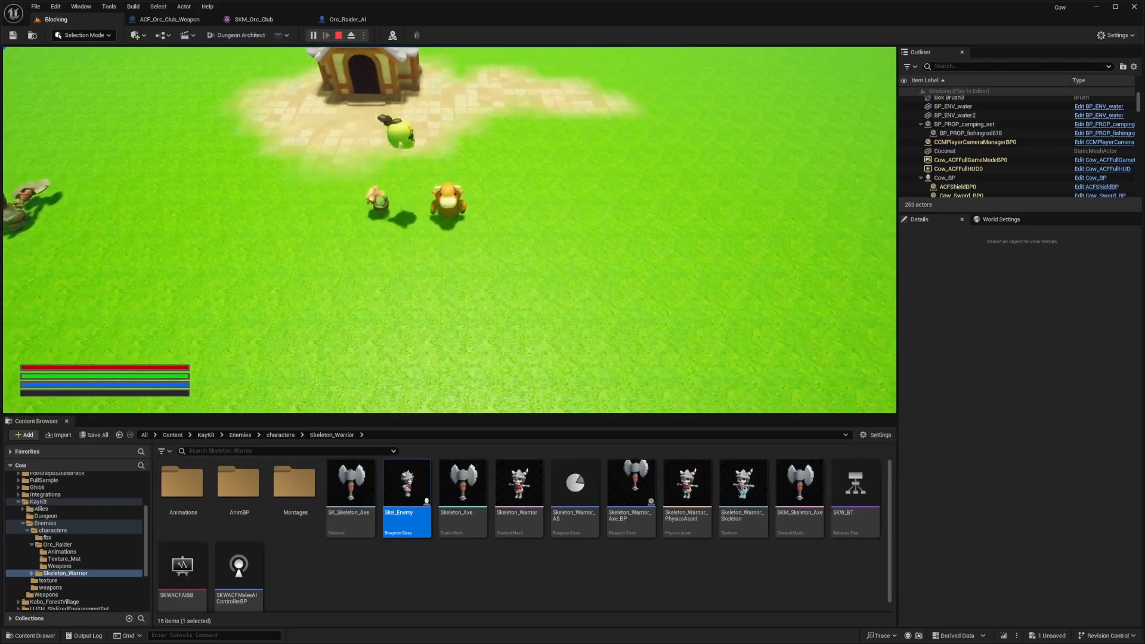
key("w")
key("d")
key("a")
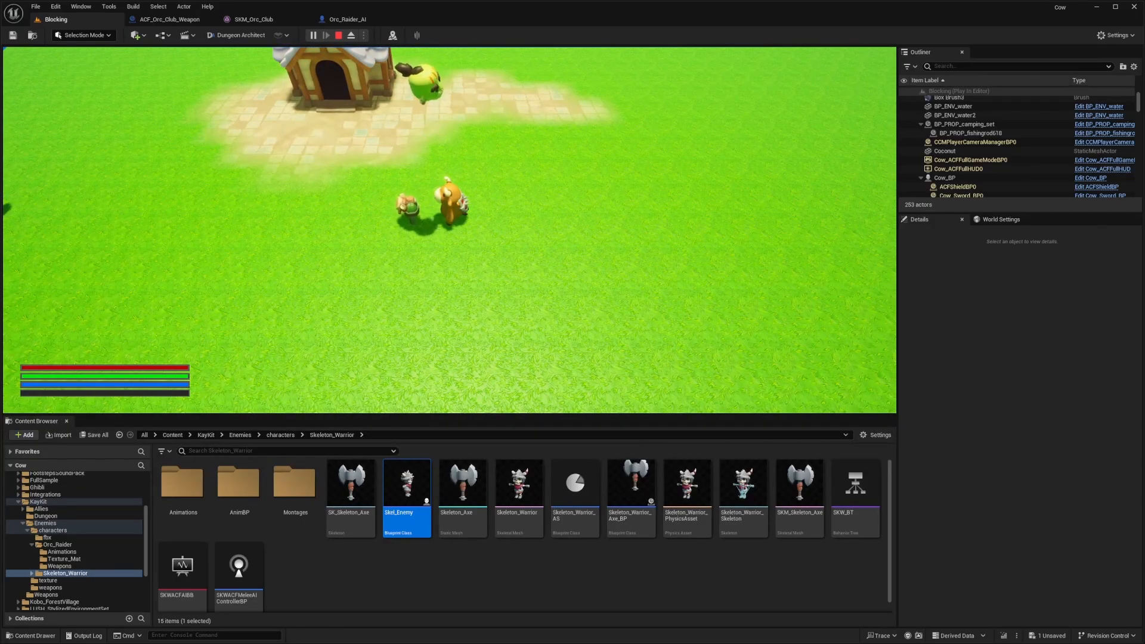
key("s")
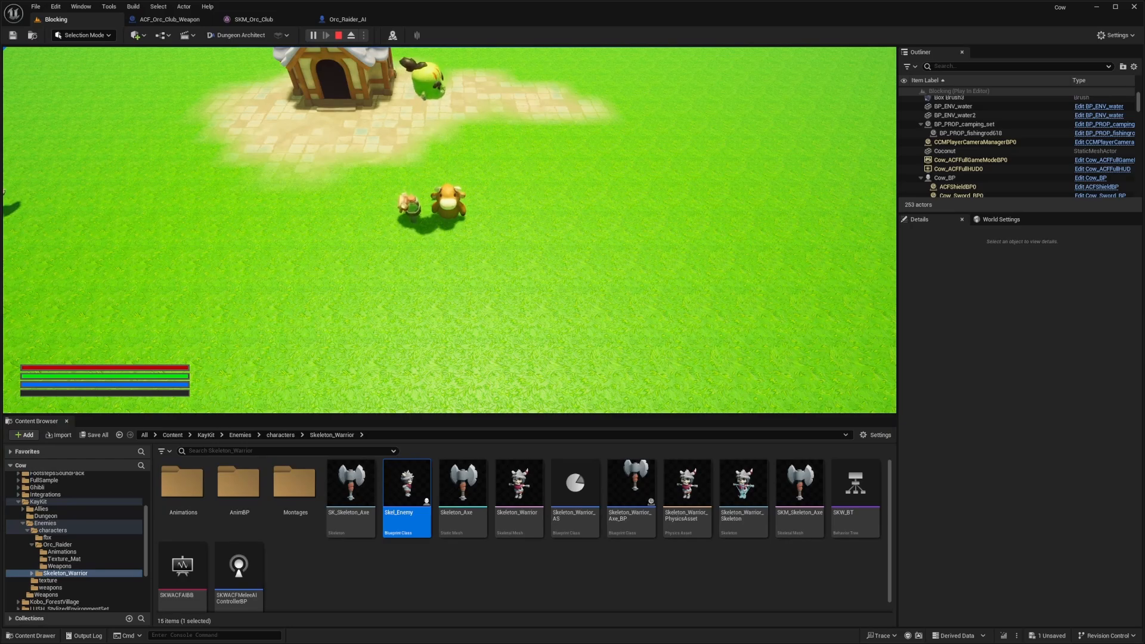
key("Escape")
key("F11")
key("F11")
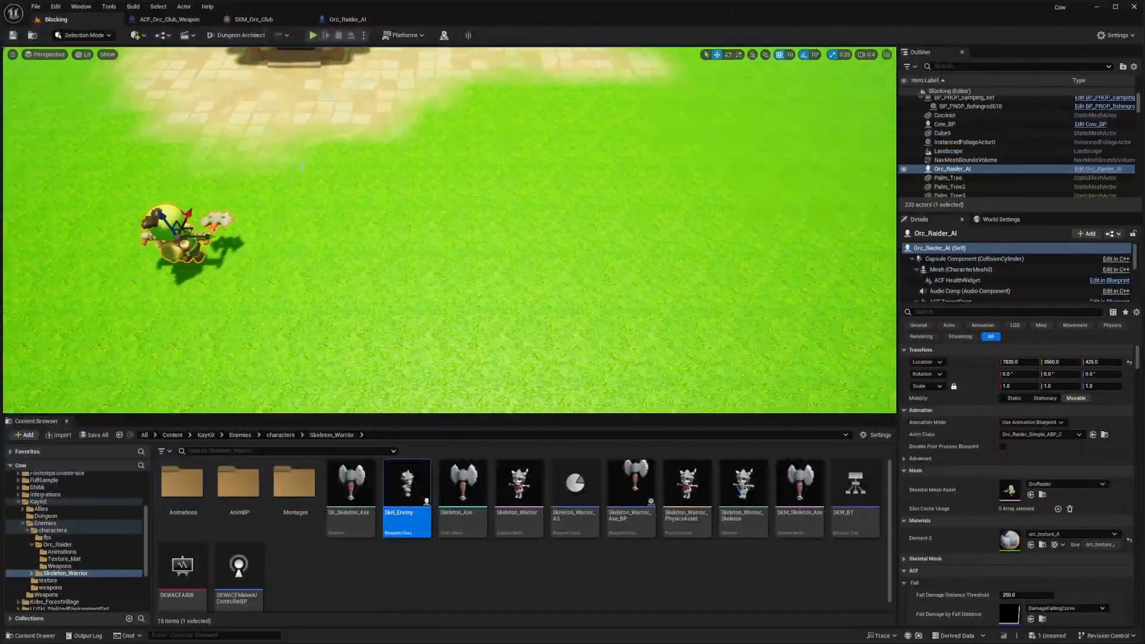
Step: Locate the Orc_Raider_AI asset and open the OrcRaider skeletal mesh used by its Mesh component
key("ctrl+b")
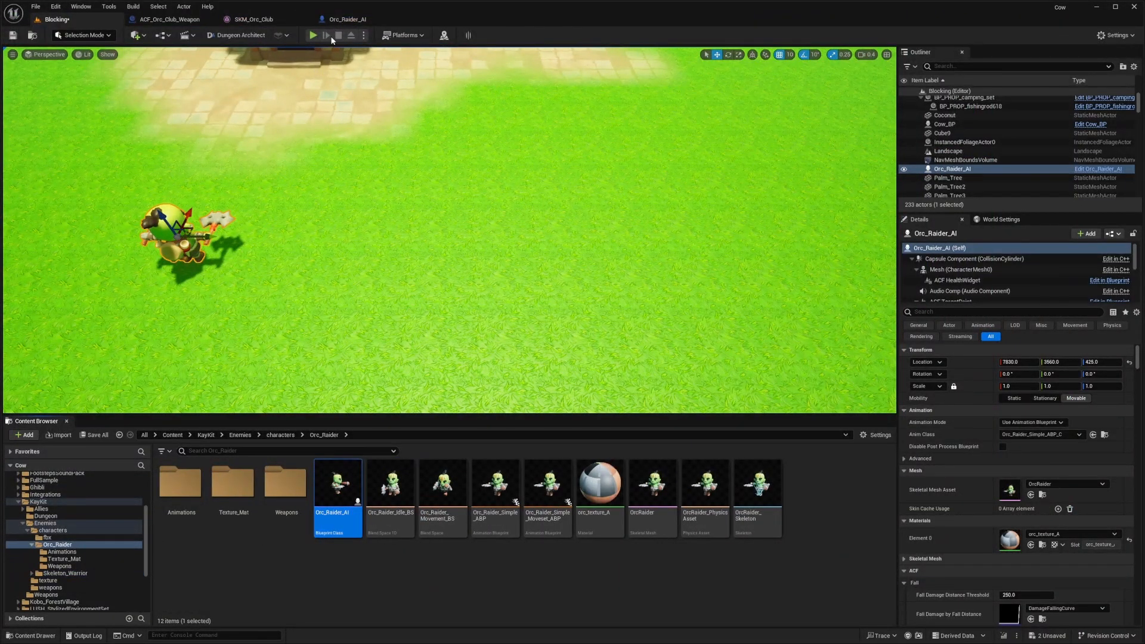
left_click(347, 19)
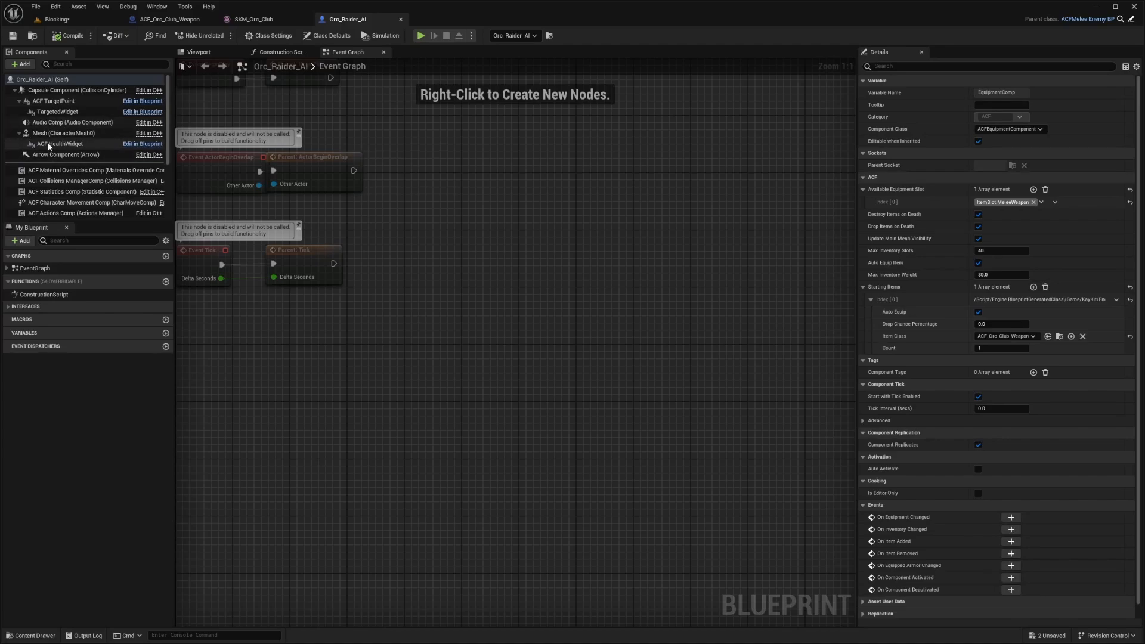
left_click(57, 133)
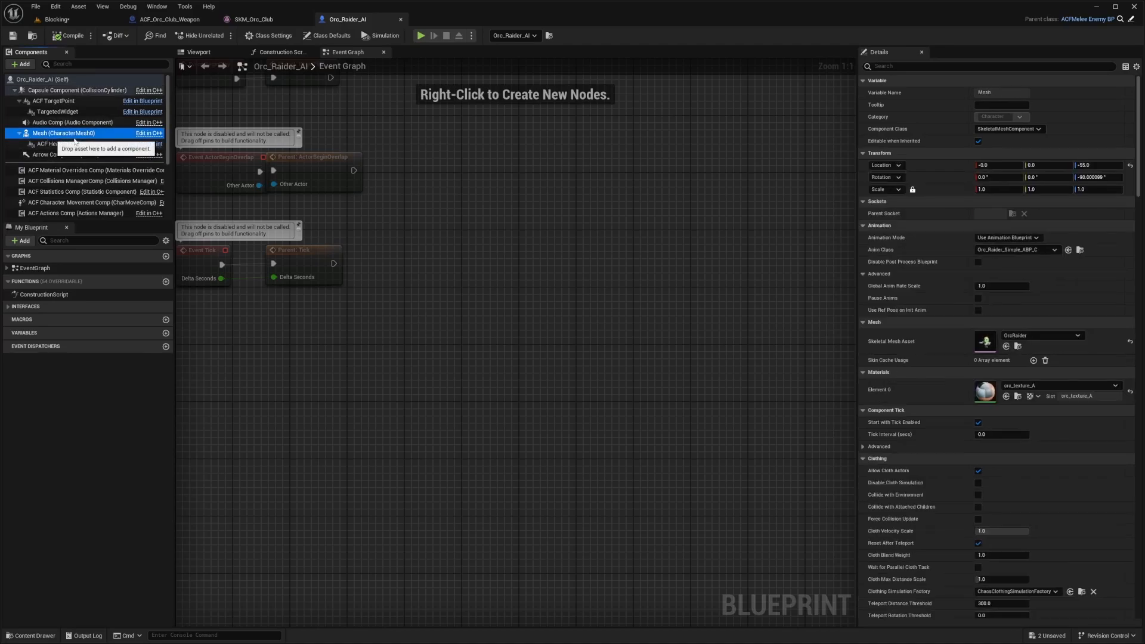
double_click(986, 341)
Step: Examine the orc's hands and held weapons, including the Orc_Club and handslot_r bones in the skeleton
right_click_drag(517, 124, 650, 155)
key("w")
key("a")
scroll(518, 124, "down", 2)
left_click(432, 344)
key("s")
mouse_move(432, 344)
right_mouse_down()
mouse_move(411, 347)
mouse_move(433, 344)
right_mouse_up()
key("w")
key("d")
scroll(1036, 276, "down", 2)
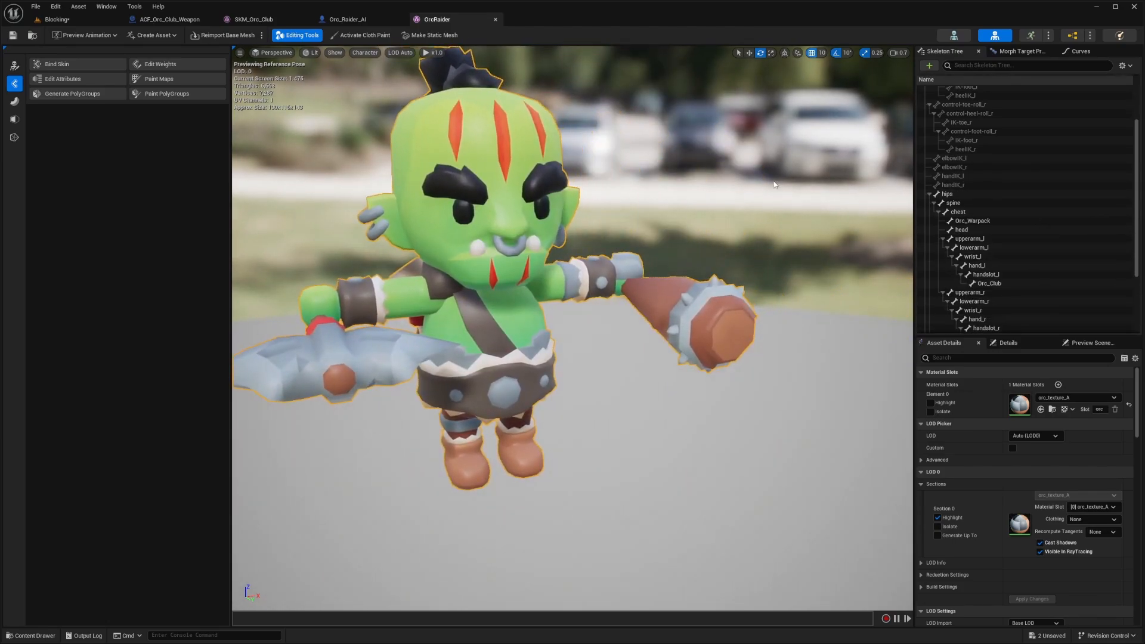
right_click_drag(745, 299, 811, 316)
key("a")
key("s")
key("q")
scroll(1004, 267, "down", 4)
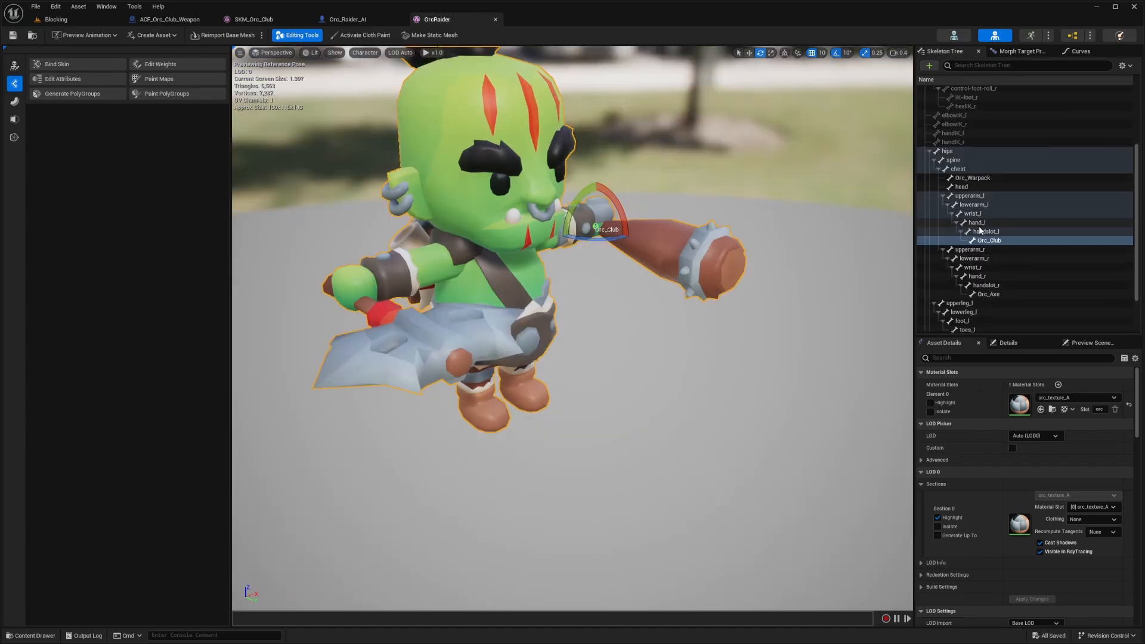
left_click(987, 239)
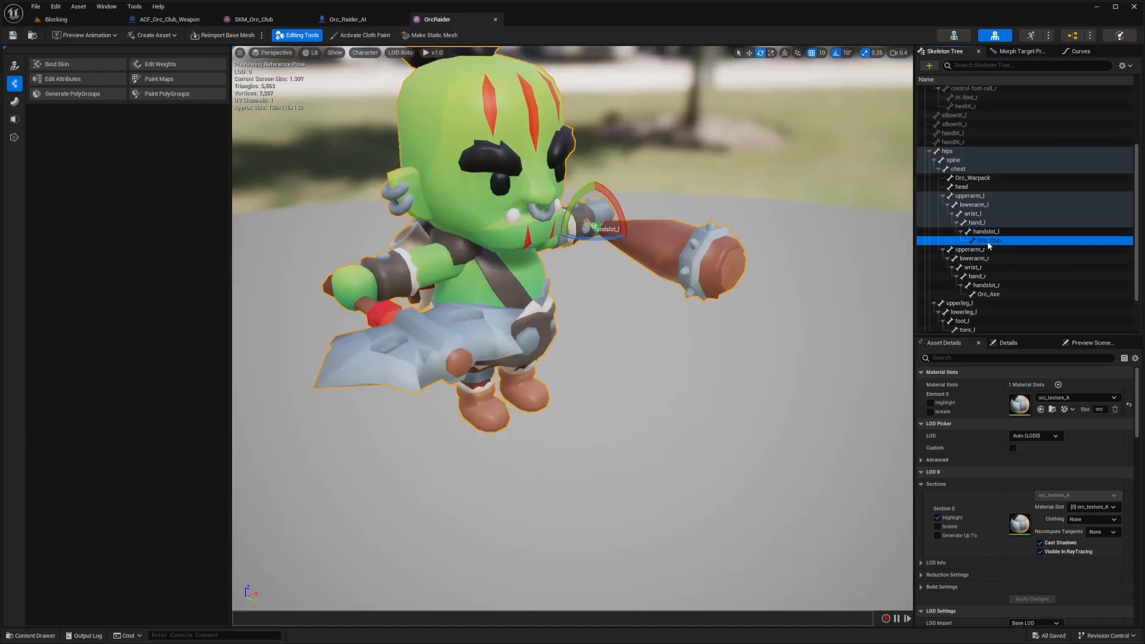
left_click(999, 287)
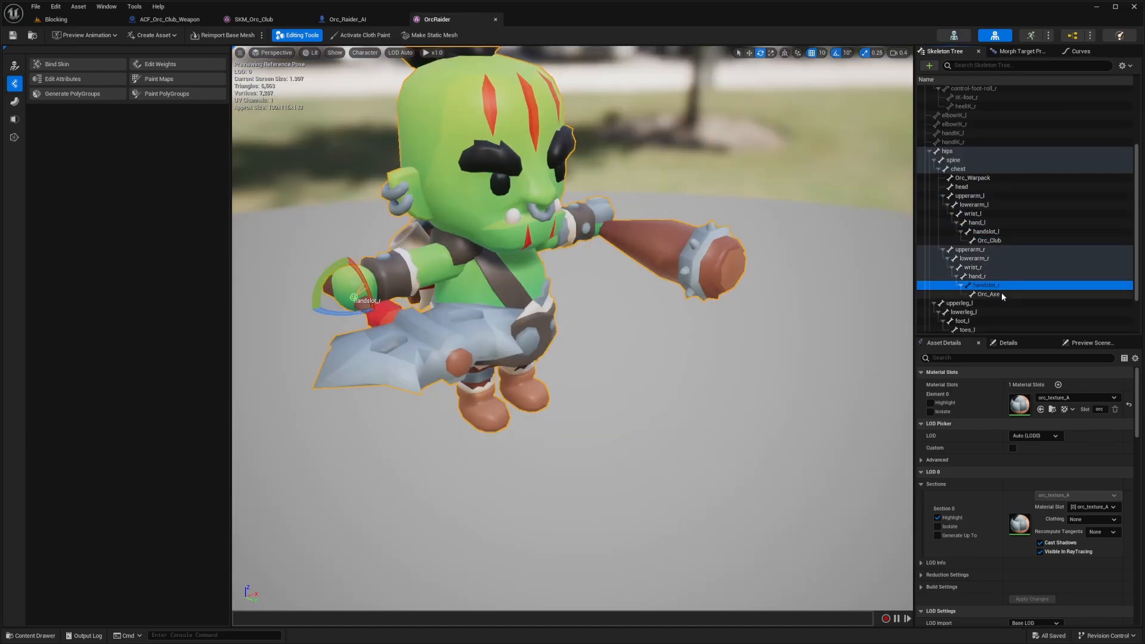
Step: Add a socket named SingleHandSword to the OrcRaider's handslot_r bone
left_click(982, 277)
right_click(984, 278)
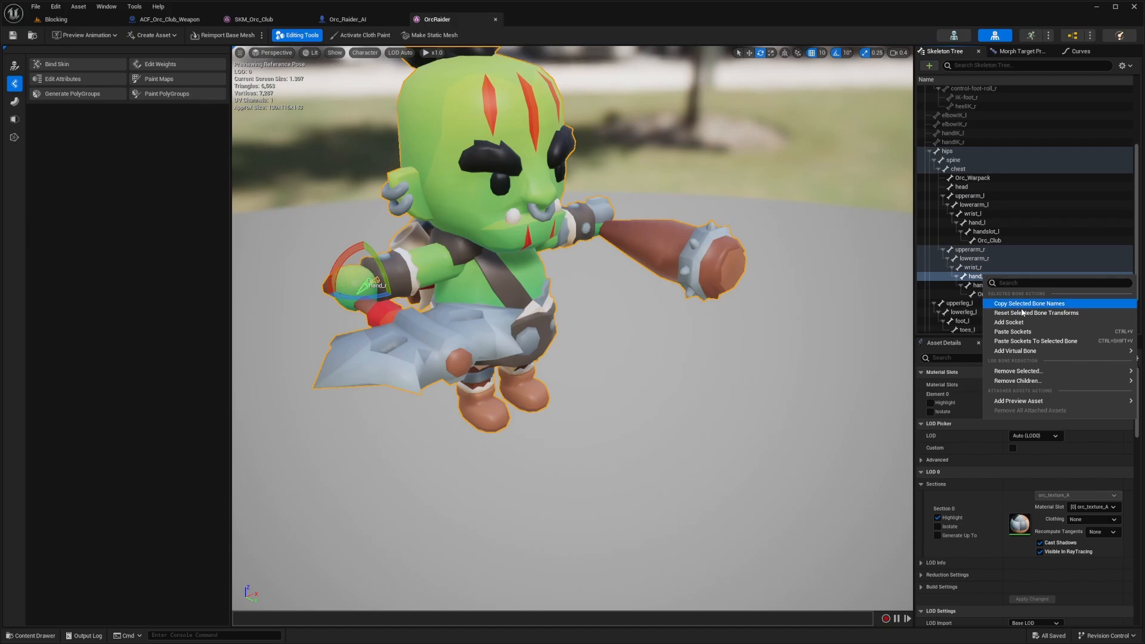
left_click(978, 269)
left_click(982, 277)
left_click(987, 286)
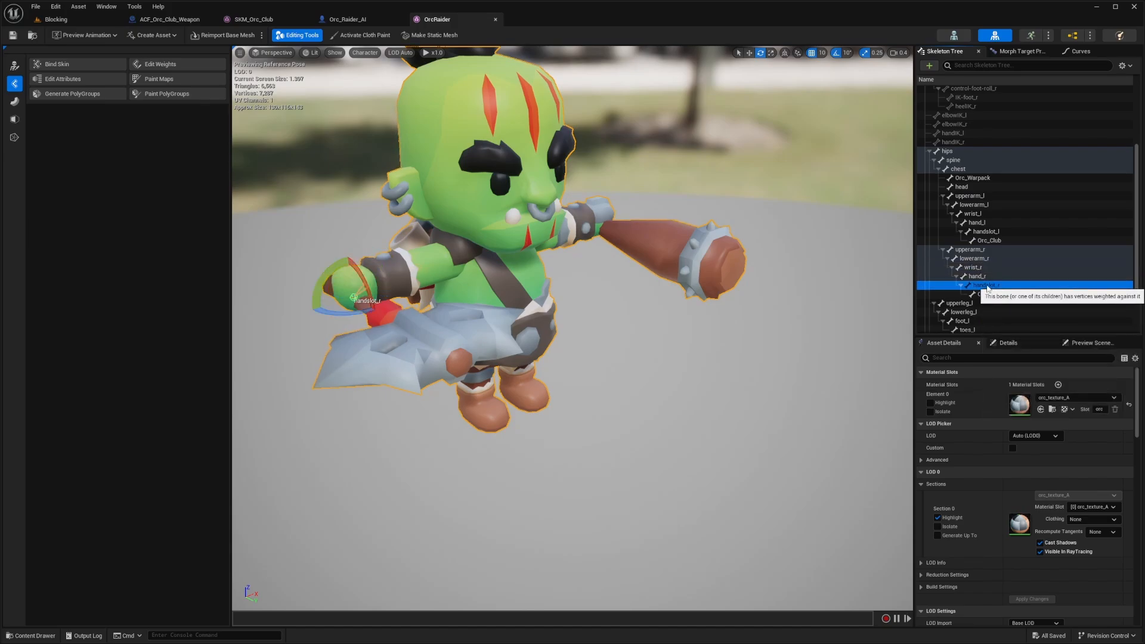
right_click(987, 288)
left_click(1036, 333)
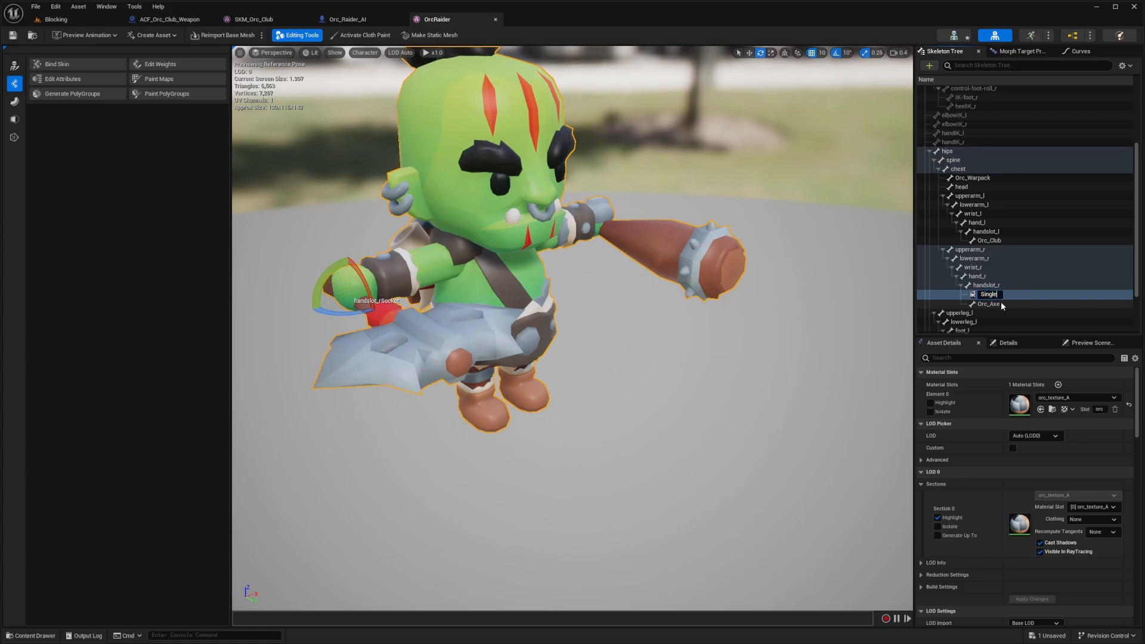
type("SingleHandSword")
key("Return")
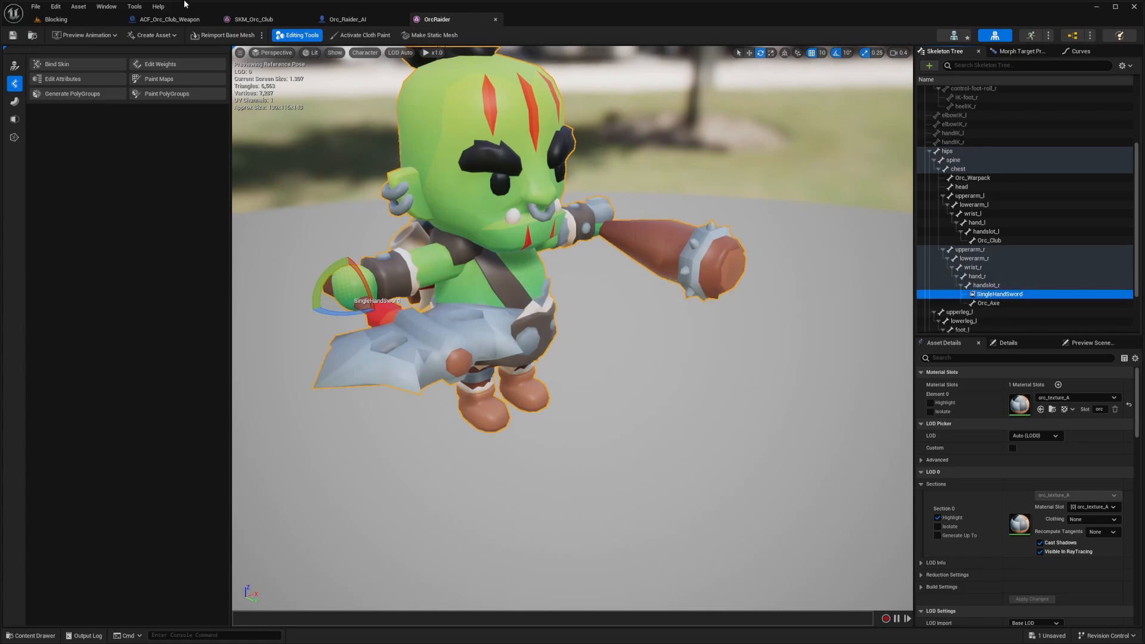
Step: Look up the On Body and In Hands Socket Names in ACF_Orc_Club_Weapon's class defaults
left_click(377, 18)
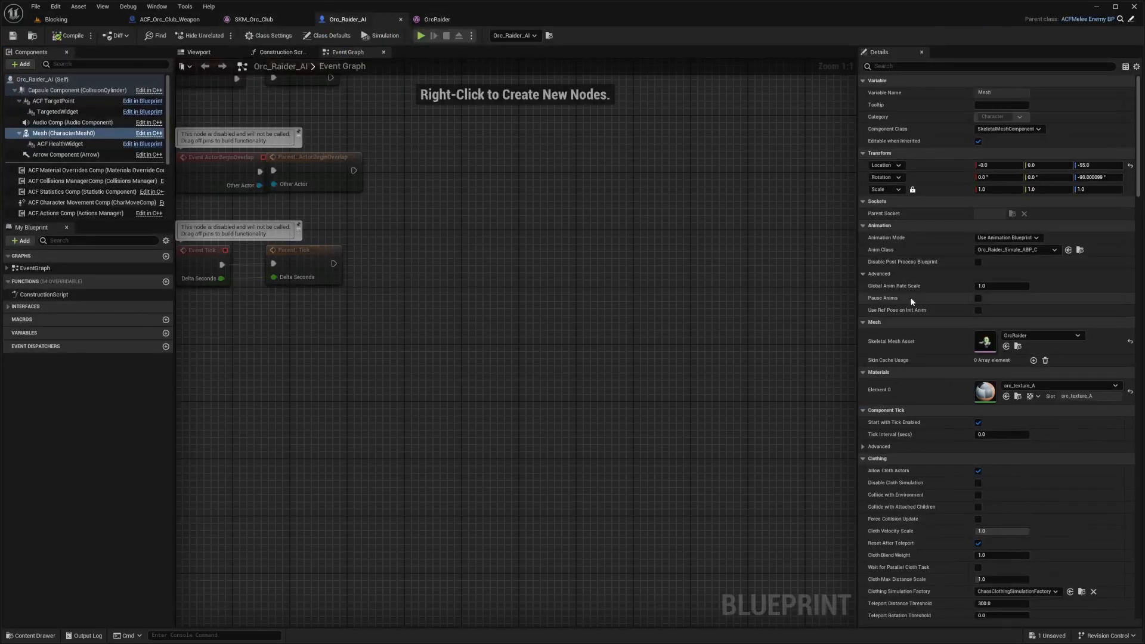
left_click(166, 20)
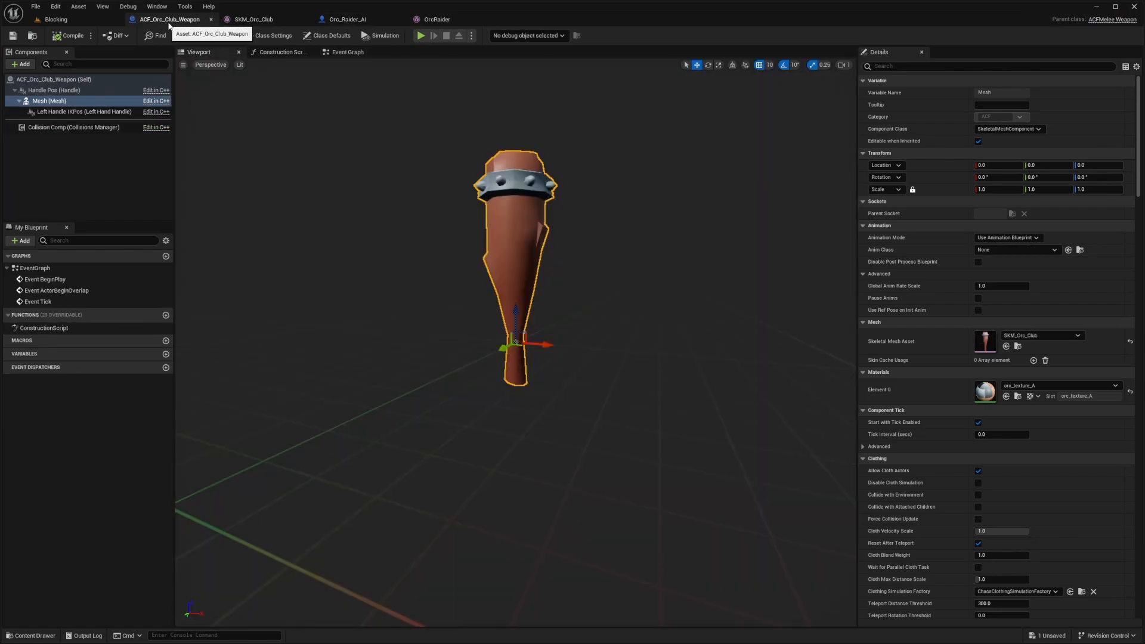
scroll(1028, 493, "down", 15)
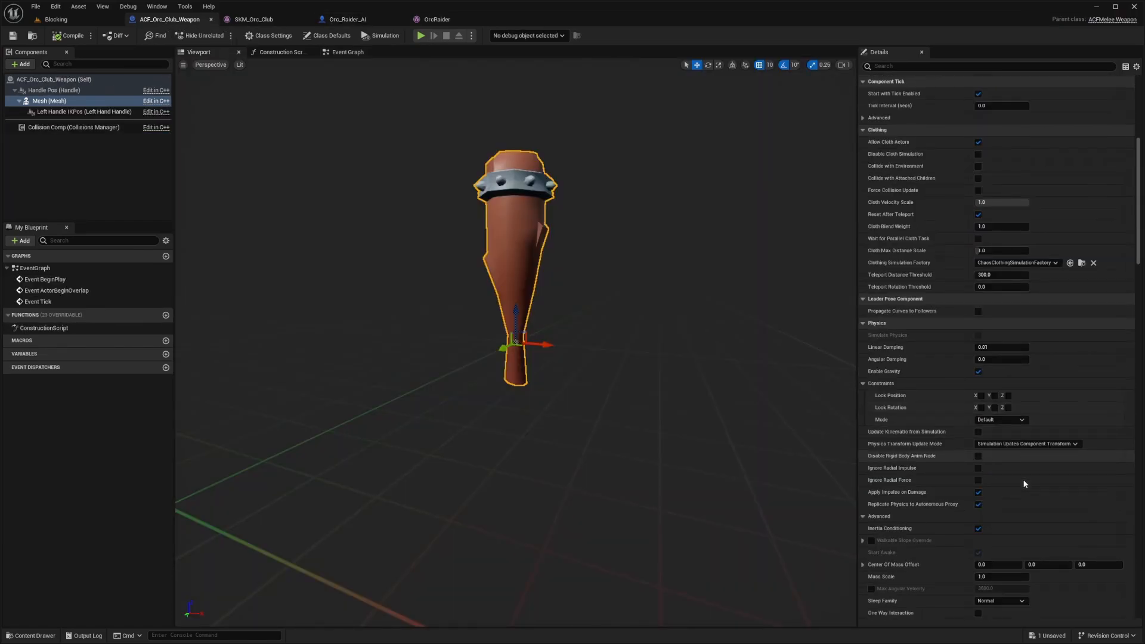
scroll(1015, 467, "down", 10)
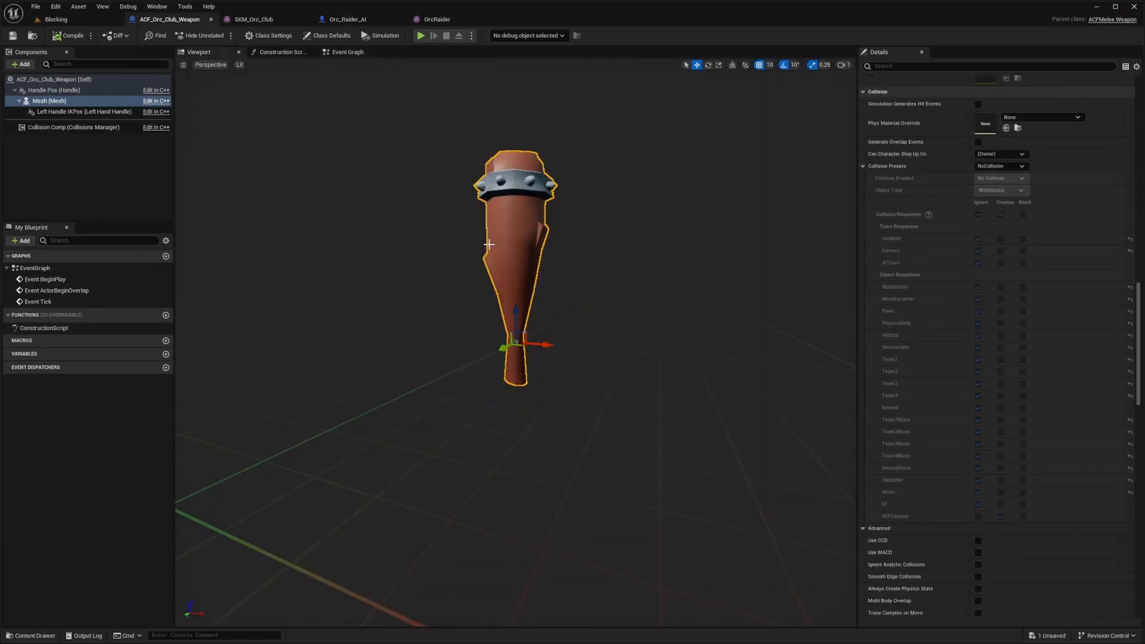
left_click(99, 82)
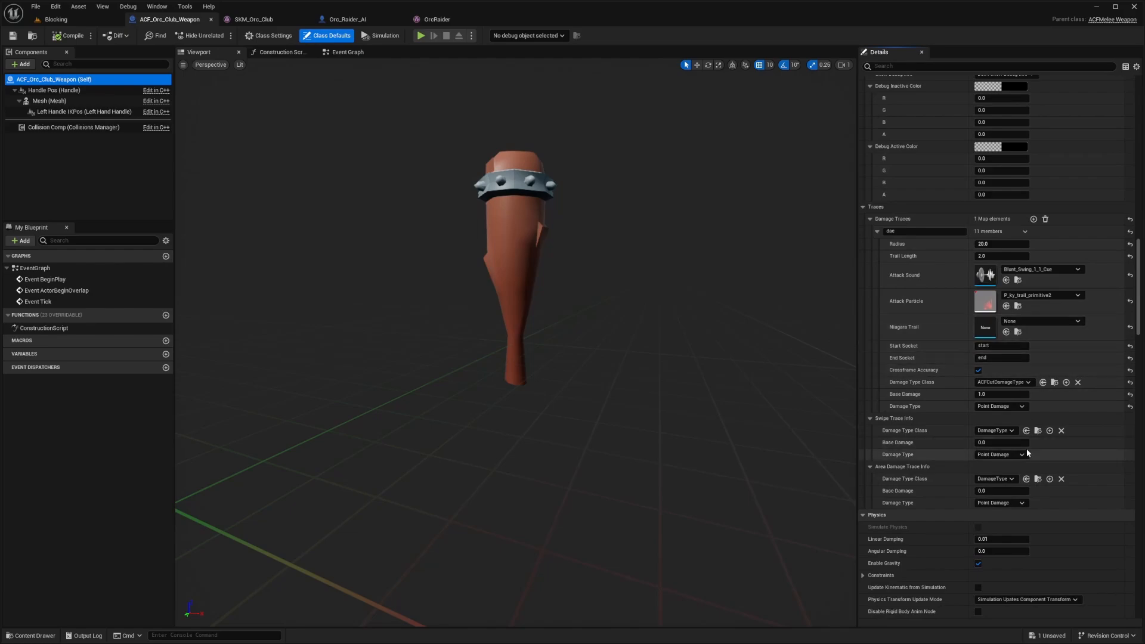
scroll(992, 436, "up", 5)
scroll(993, 436, "down", 15)
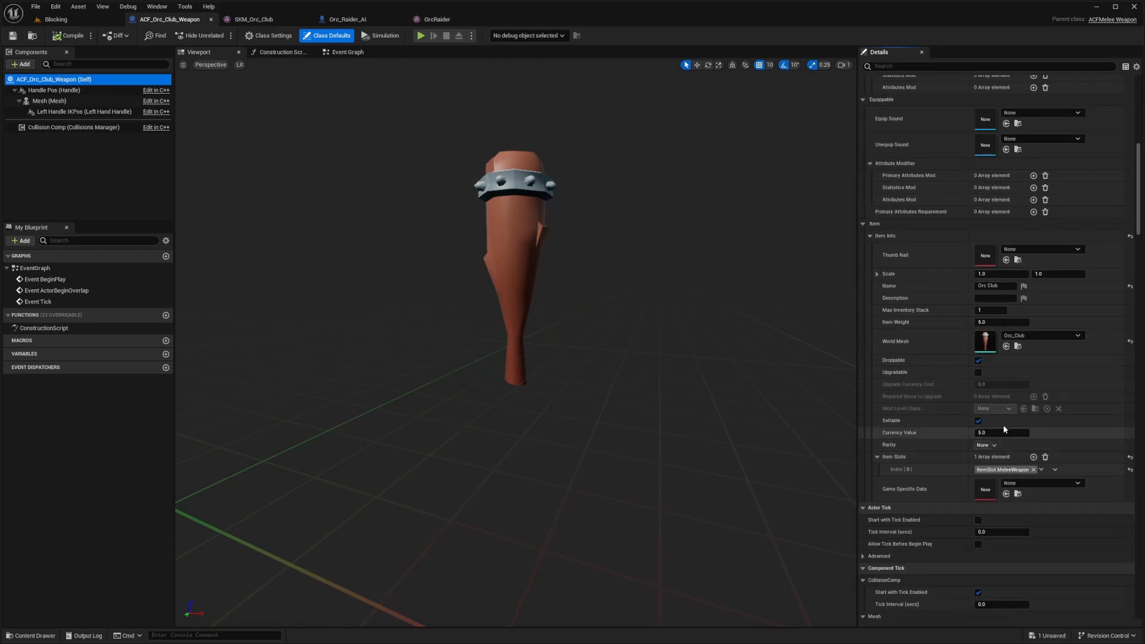
scroll(1000, 452, "up", 15)
left_click(1004, 458)
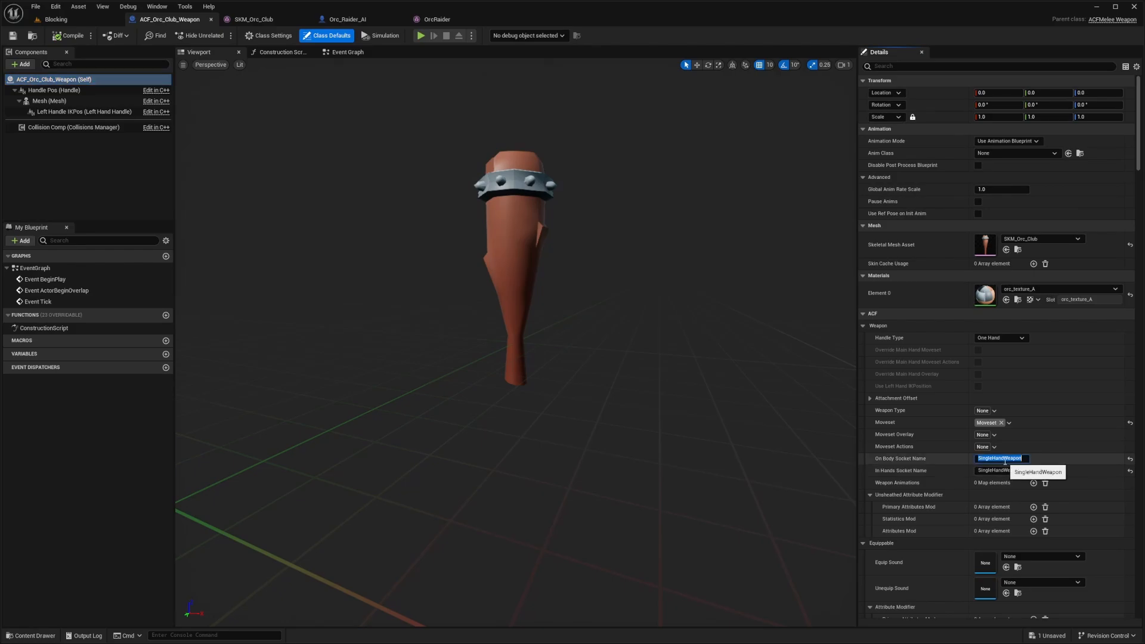
Step: Rename the hand socket under the OrcRaider's handslot_r bone to SingleHandWeapon, matching the club weapon's socket name
left_click(347, 19)
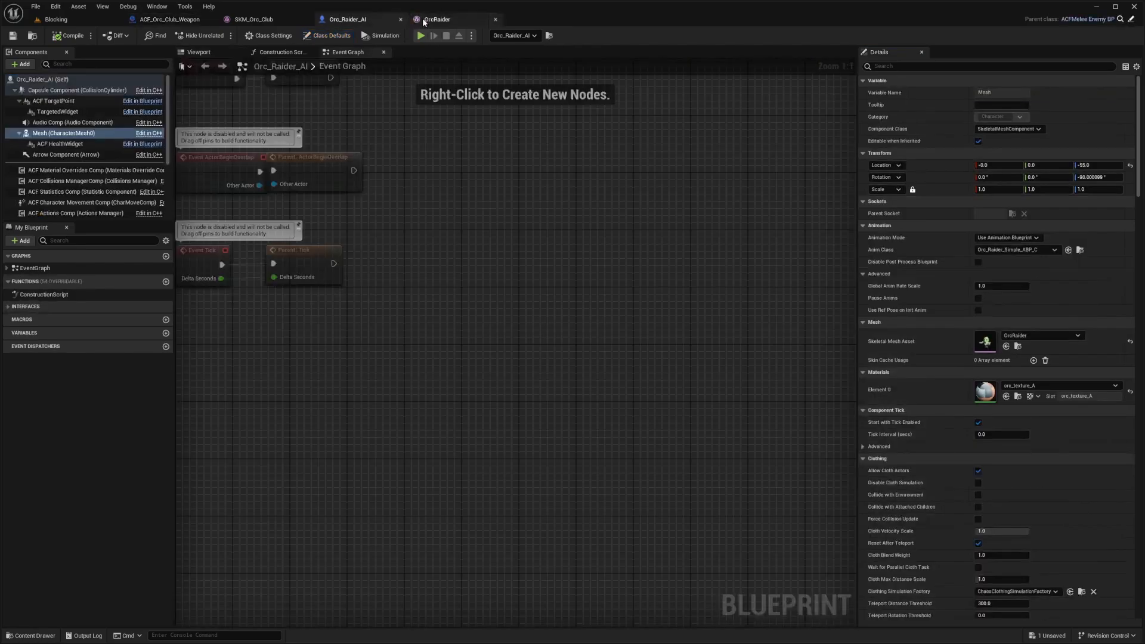
left_click(437, 19)
left_click(255, 20)
left_click(437, 19)
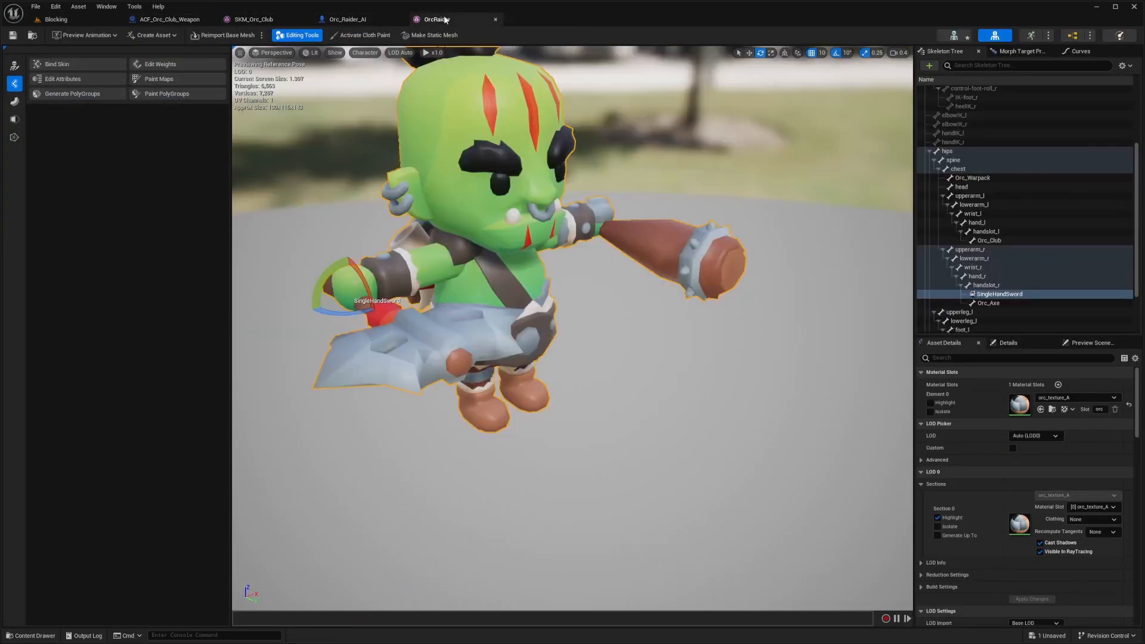
left_click(358, 19)
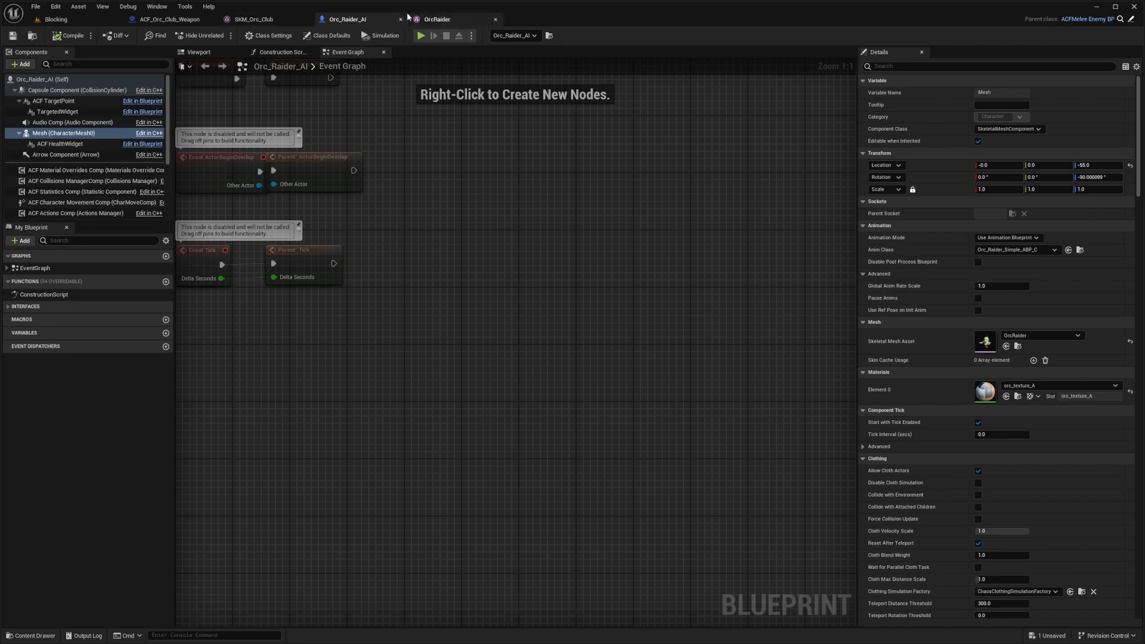
left_click(170, 20)
left_click(346, 18)
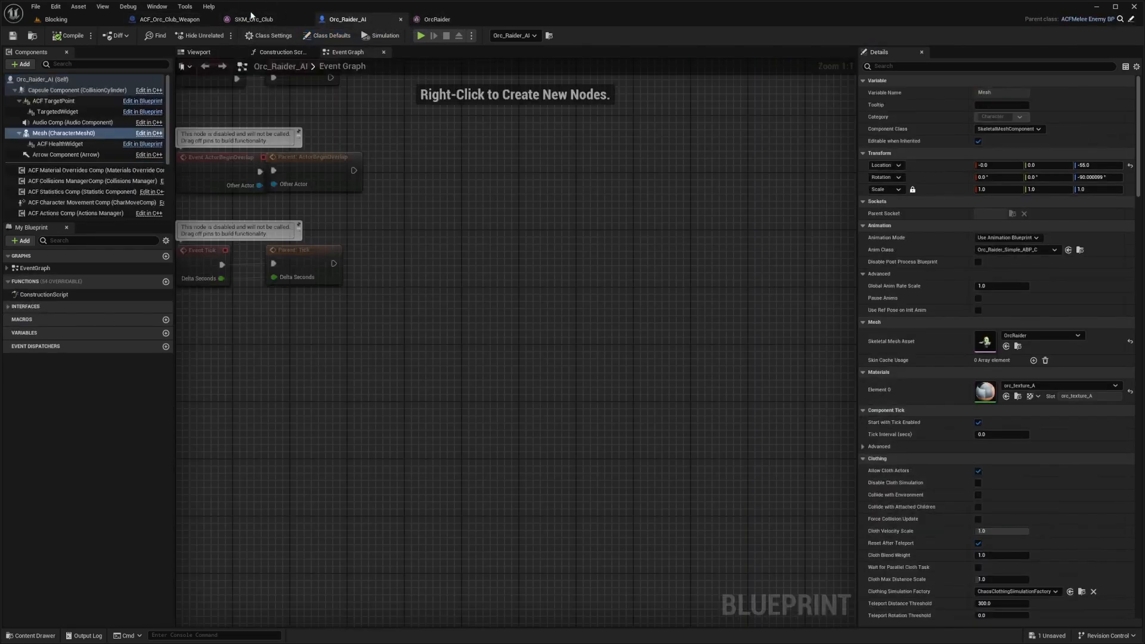
left_click(296, 19)
left_click(456, 20)
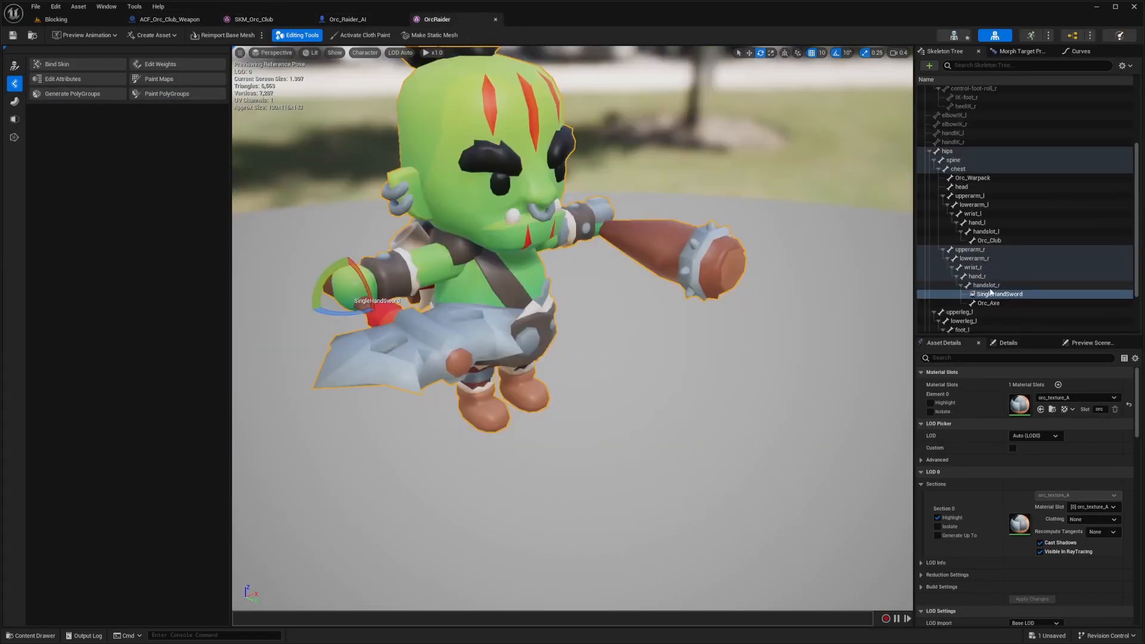
type("SingleHandWeapon")
key("Return")
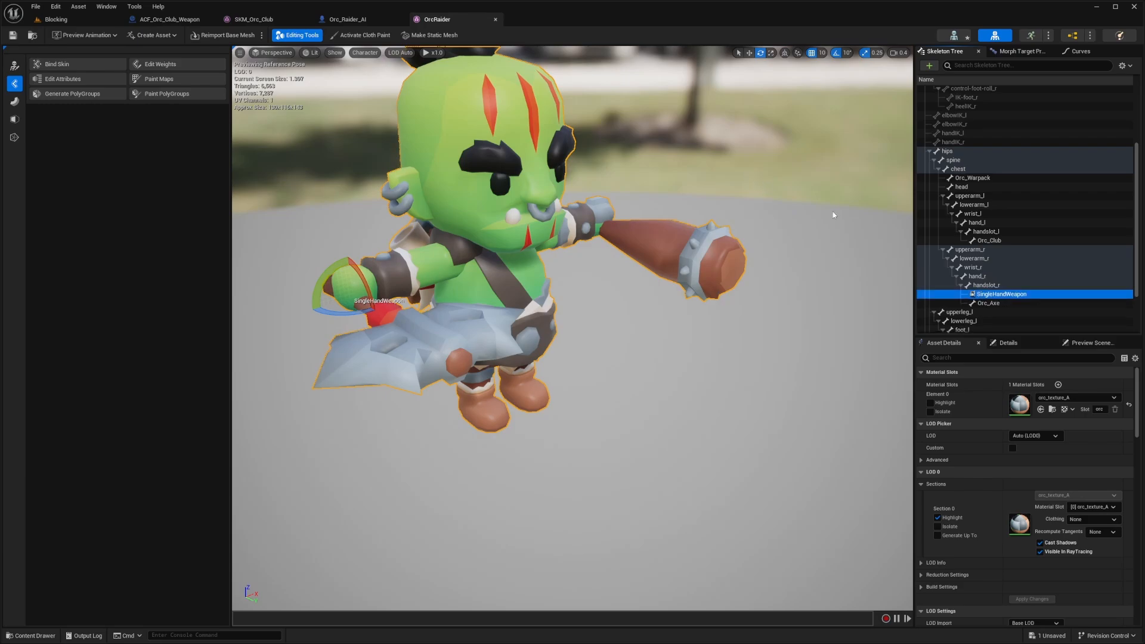
Step: Play-test the Blocking level, walking the player around to check the orc's club attachment and size, and stop the session
left_click(60, 19)
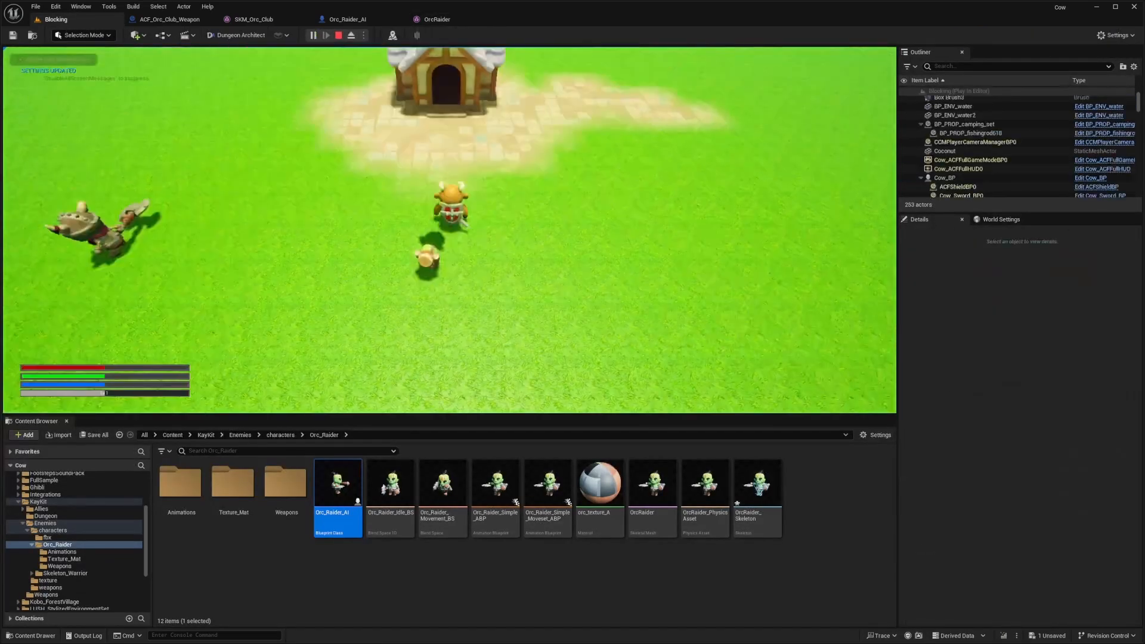
key("d")
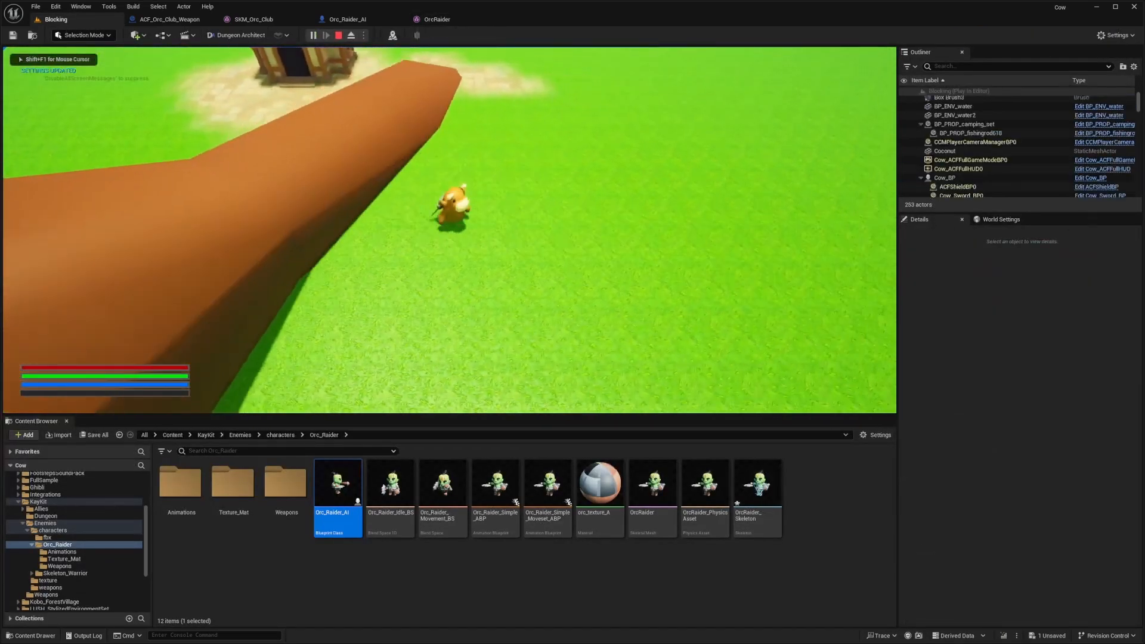
key("s")
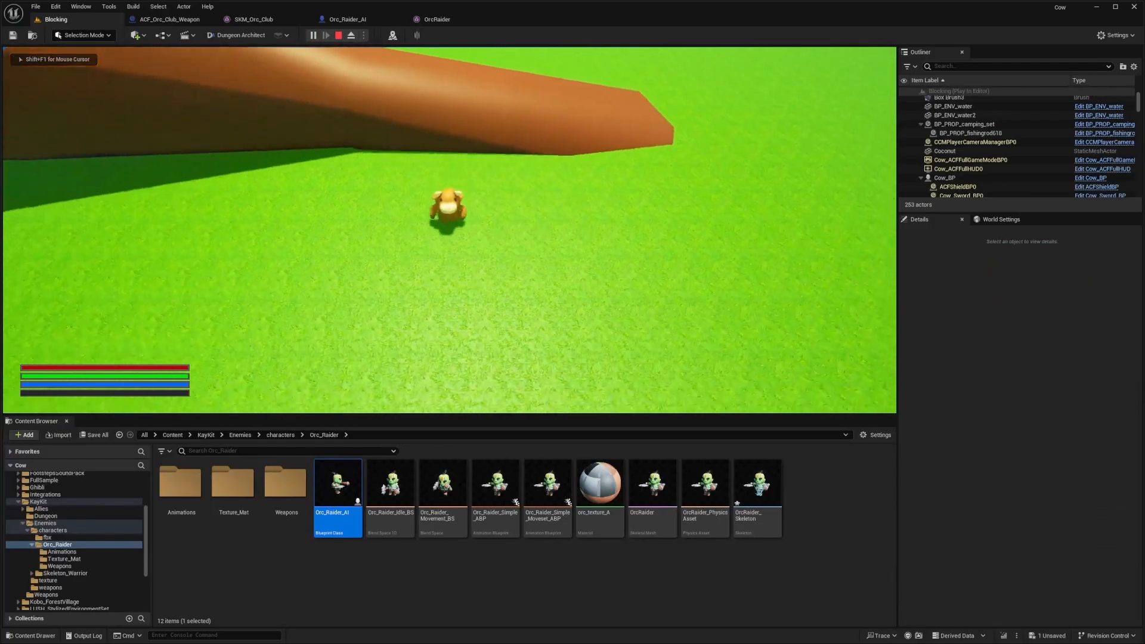
key("w")
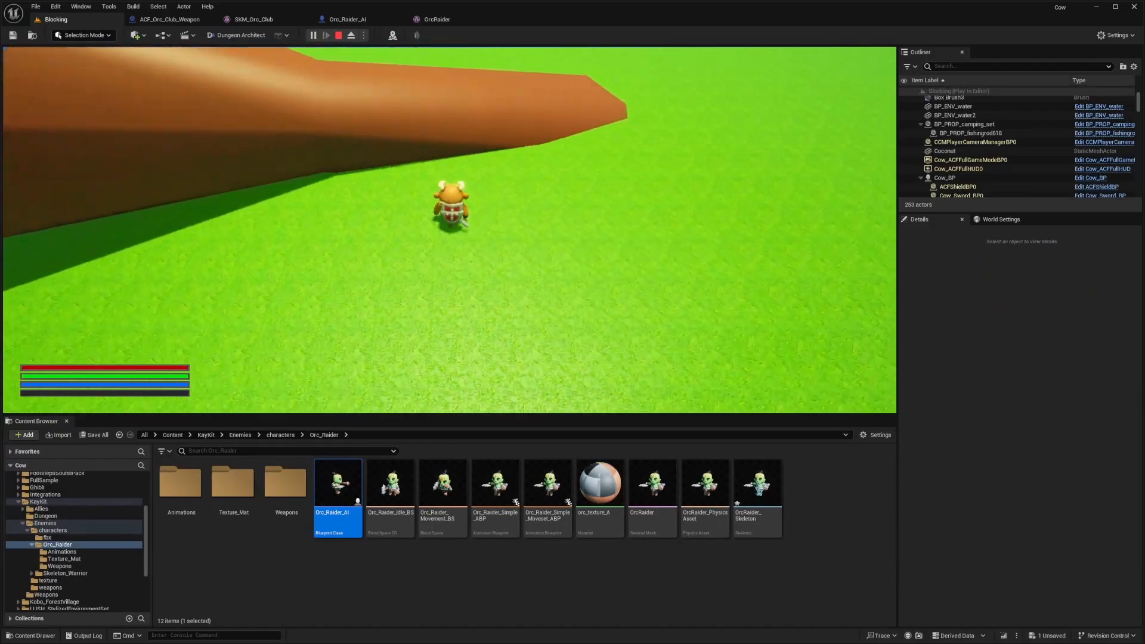
key("s")
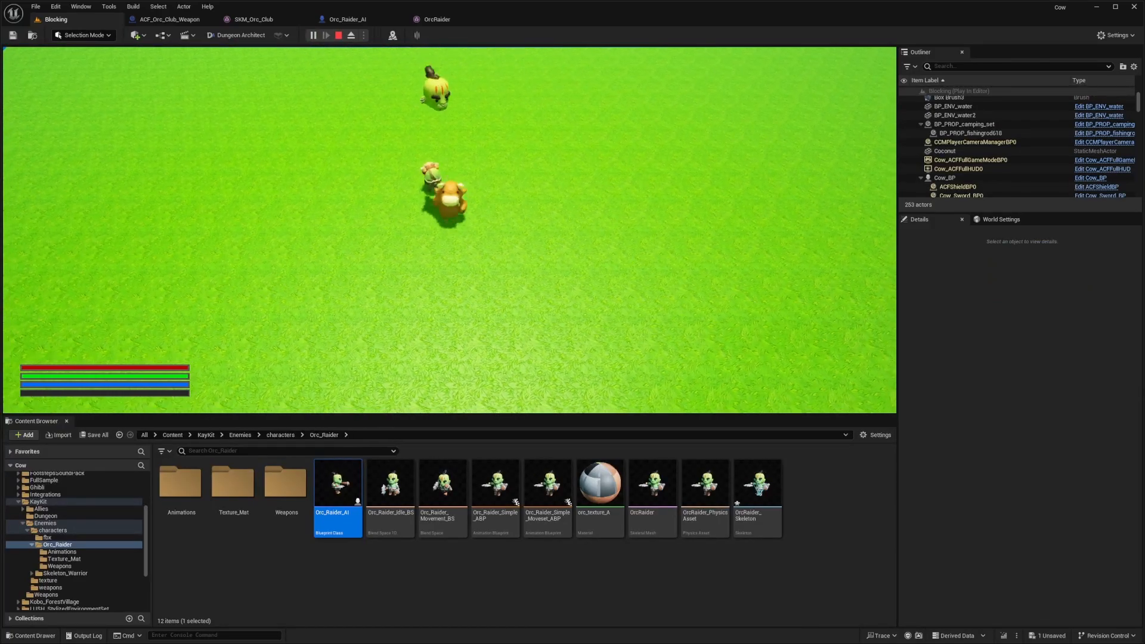
key("Escape")
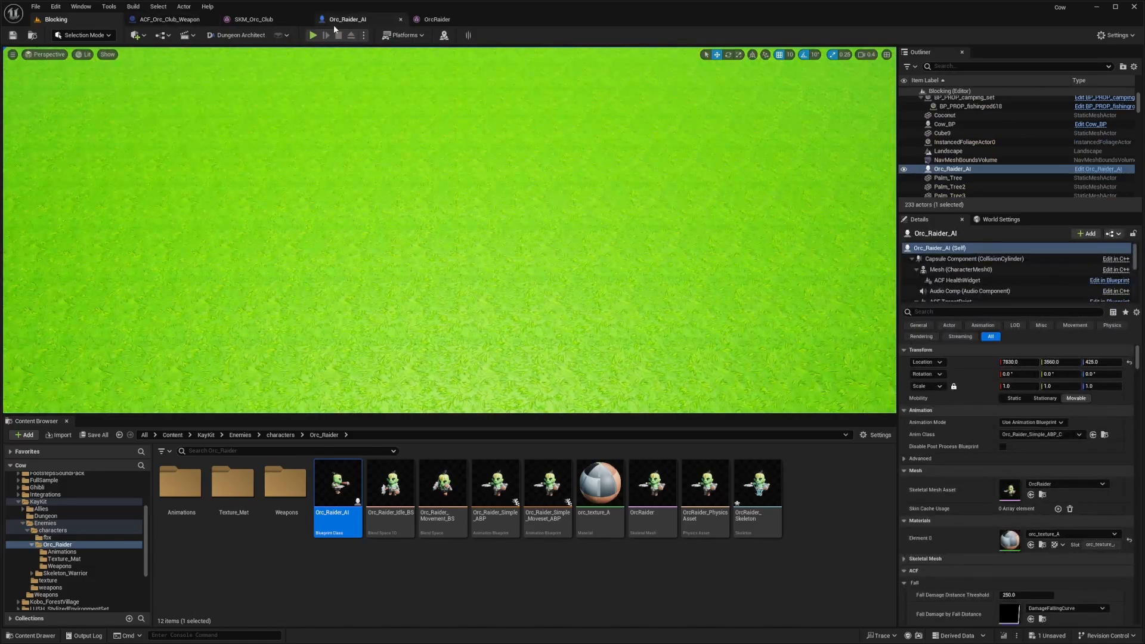
Step: Add Orc_Club as a preview asset on the OrcRaider's SingleHandWeapon socket
left_click(160, 19)
left_click(347, 19)
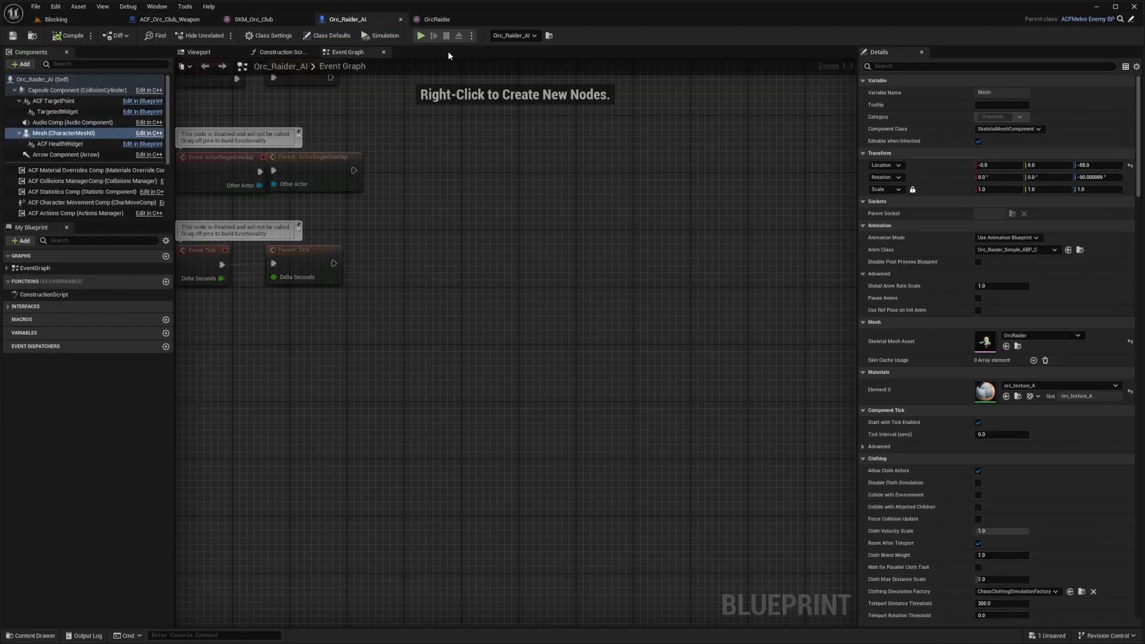
left_click(453, 19)
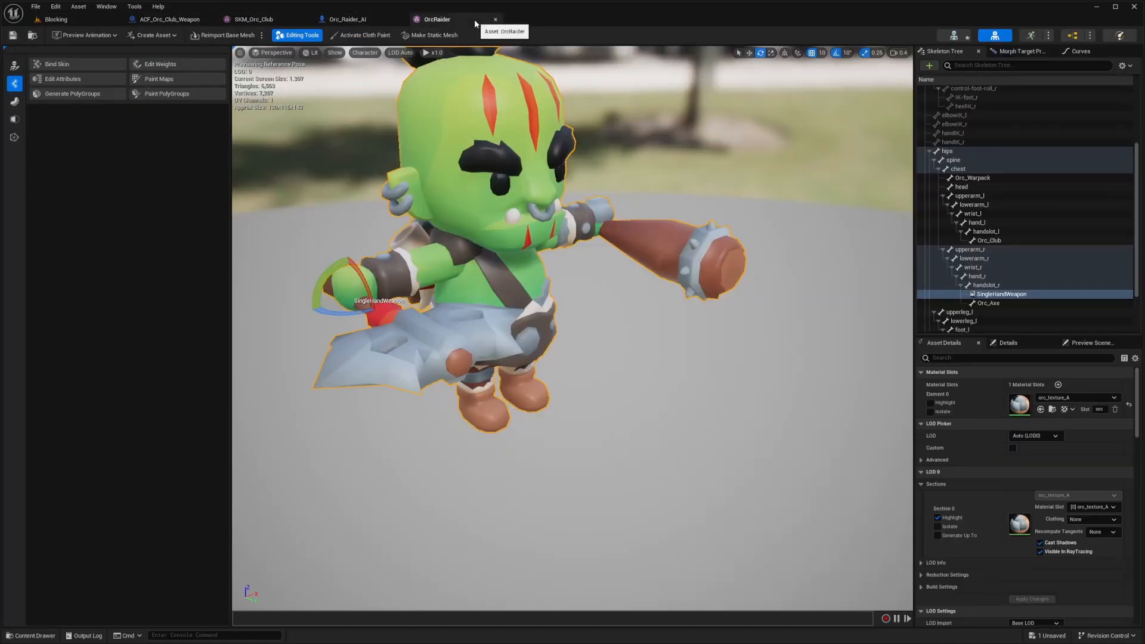
right_click(1012, 295)
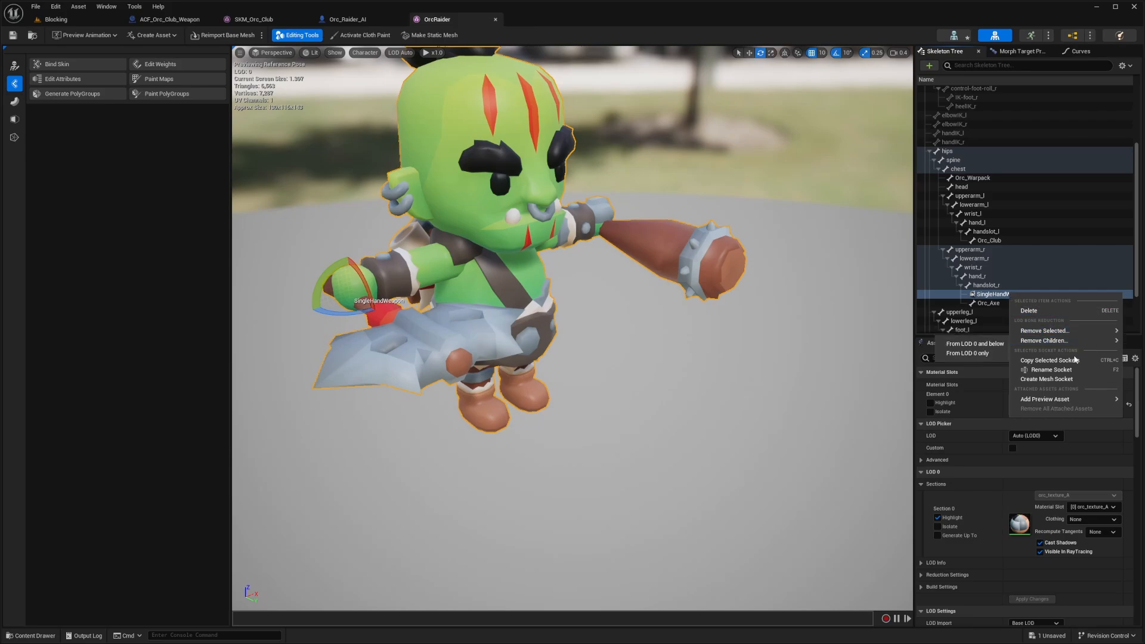
mouse_move(1049, 404)
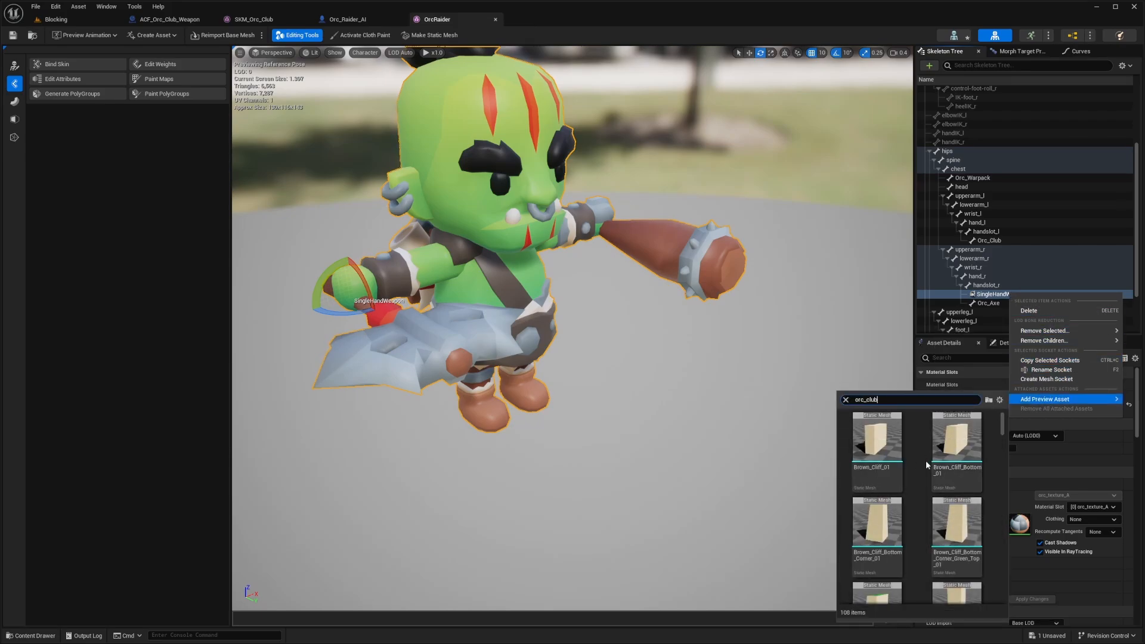
type("_club")
left_click(948, 453)
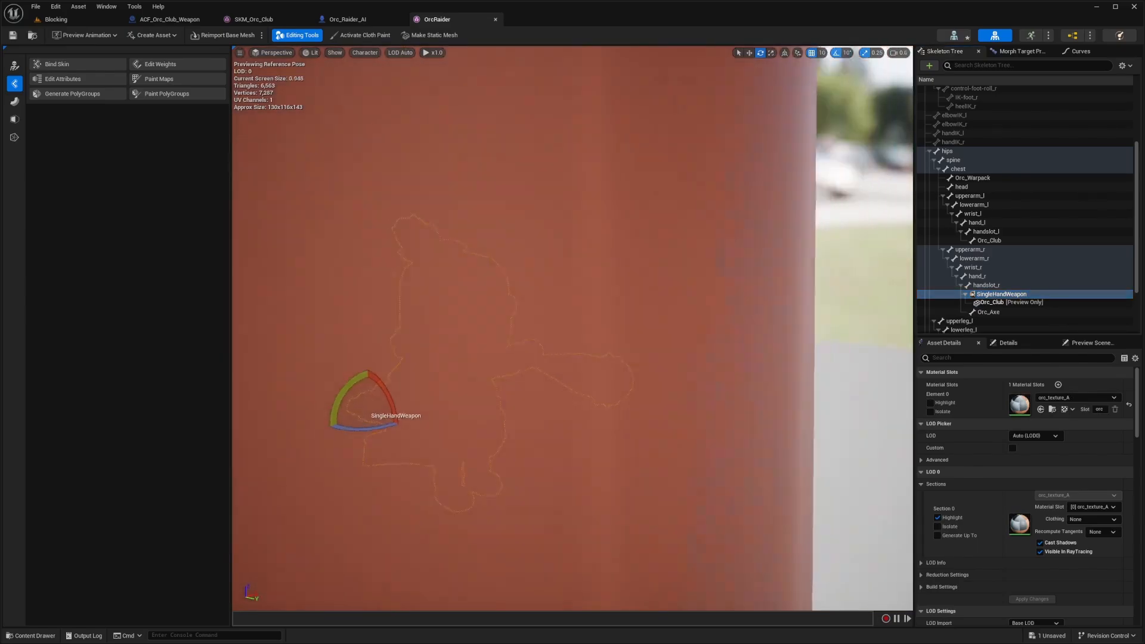
Step: Try scaling the SingleHandWeapon socket down uniformly to 0.25 with the scale gizmo
mouse_move(653, 269)
right_mouse_down()
mouse_move(596, 232)
mouse_move(591, 178)
mouse_move(644, 280)
mouse_move(653, 268)
right_mouse_up()
key("r")
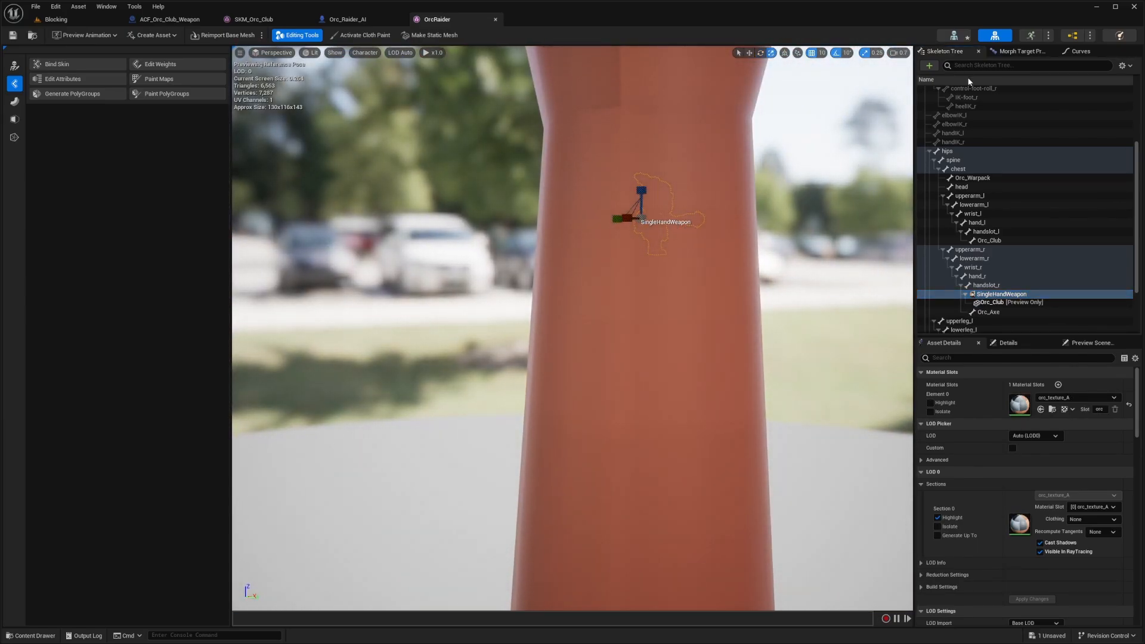
scroll(1065, 495, "down", 8)
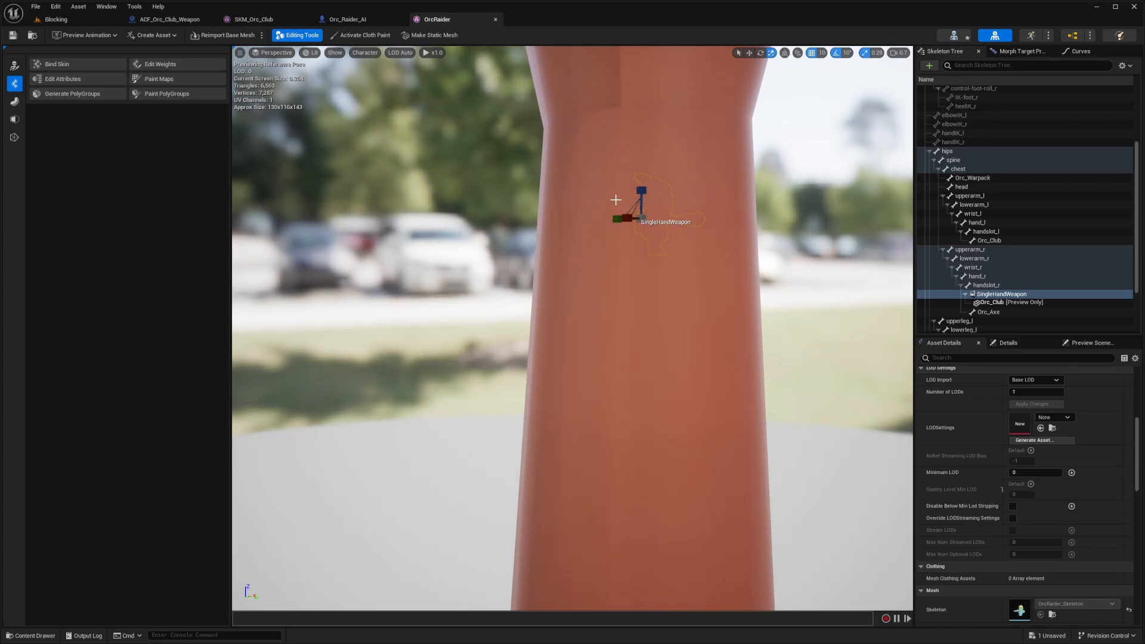
scroll(641, 219, "down", 5)
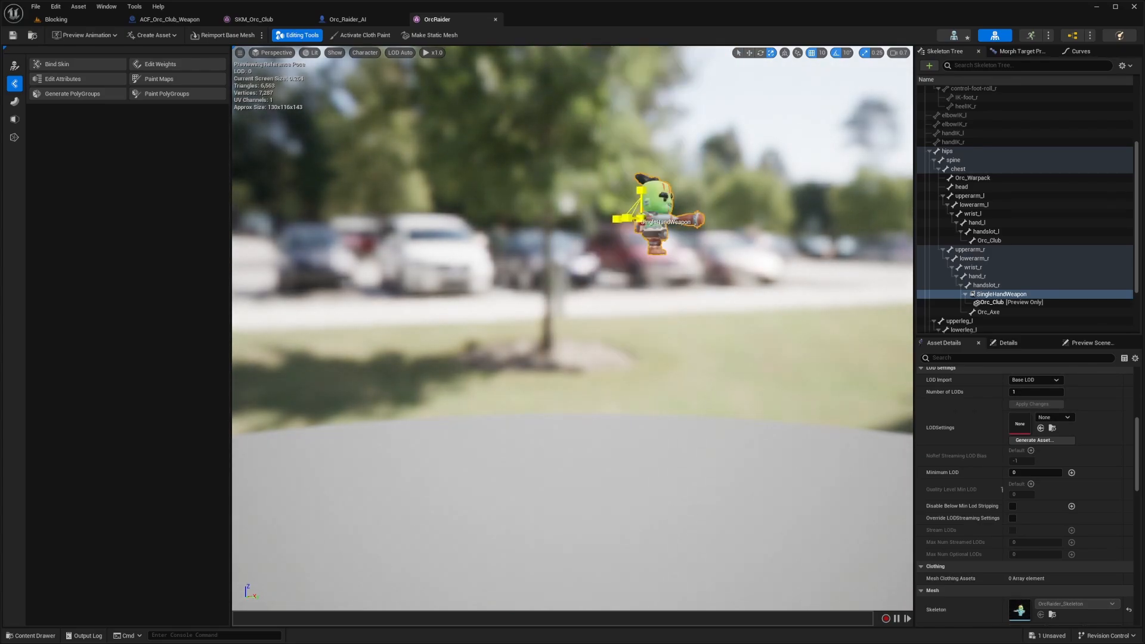
scroll(1035, 398, "up", 6)
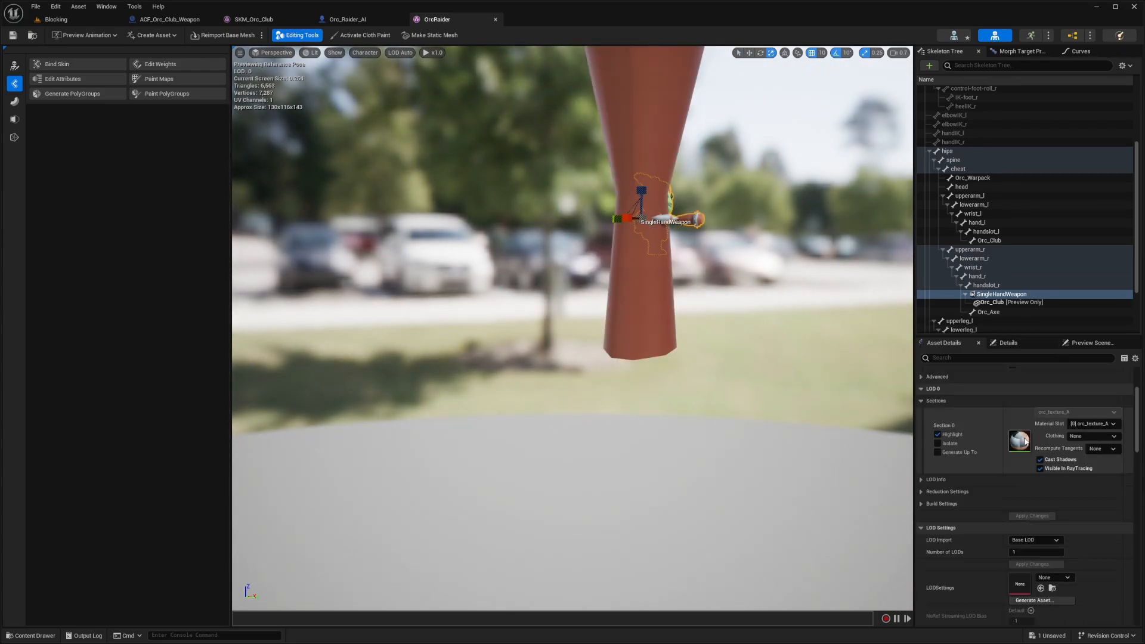
Step: Reset the socket's relative scale and try 0.1 on all three axes
left_click(1011, 345)
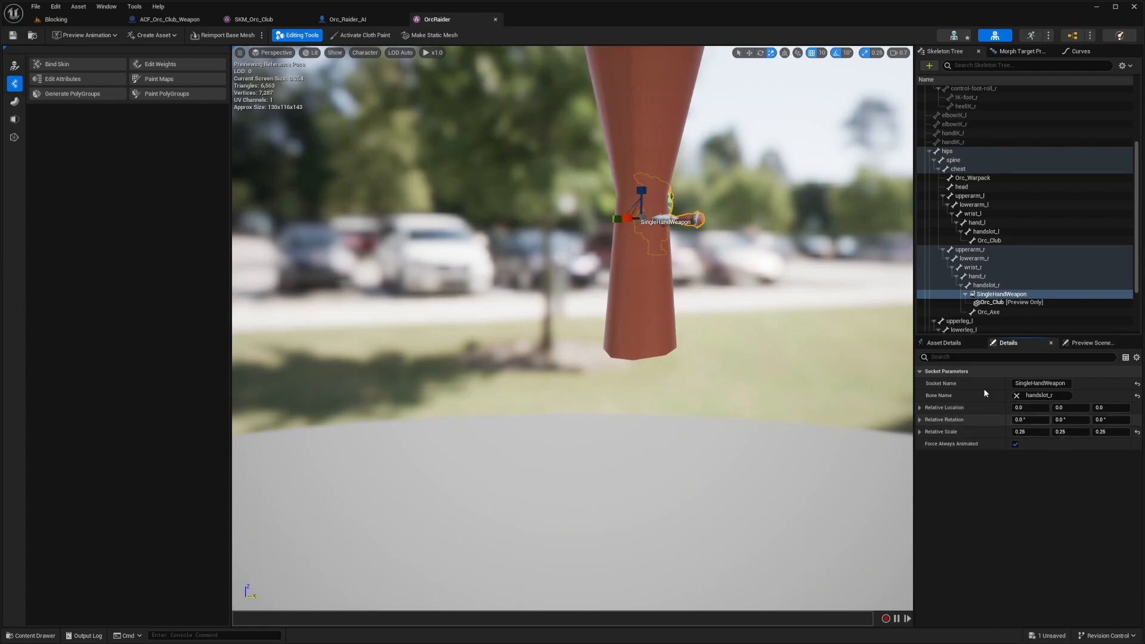
key("w")
mouse_move(776, 334)
right_mouse_down()
mouse_move(817, 343)
mouse_move(769, 322)
right_mouse_up()
scroll(776, 333, "down", 3)
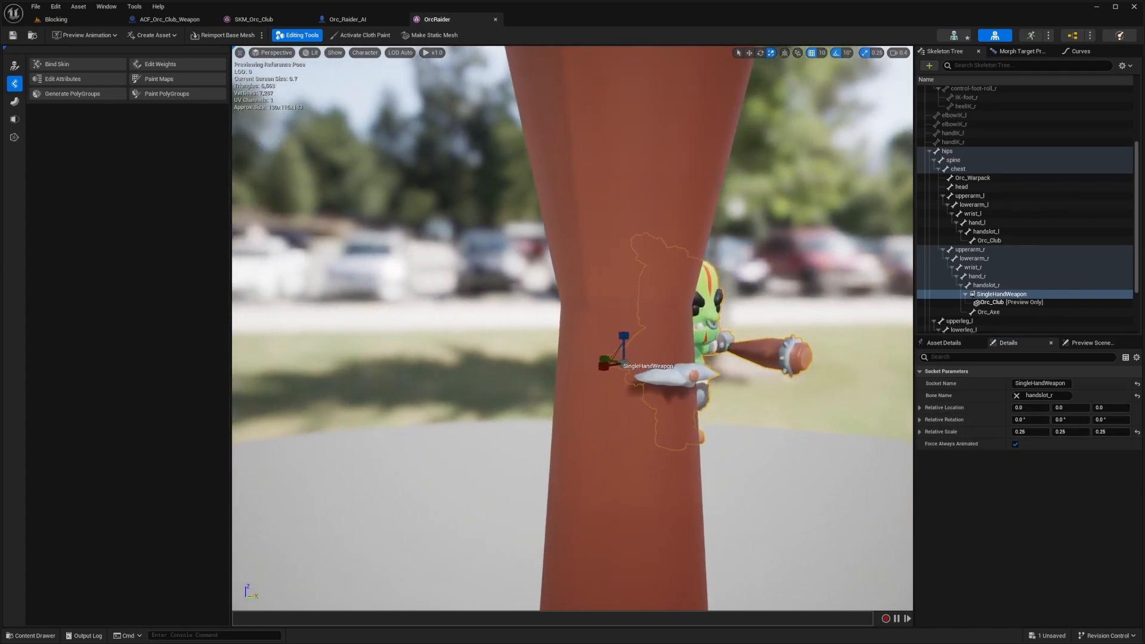
key("w")
key("d")
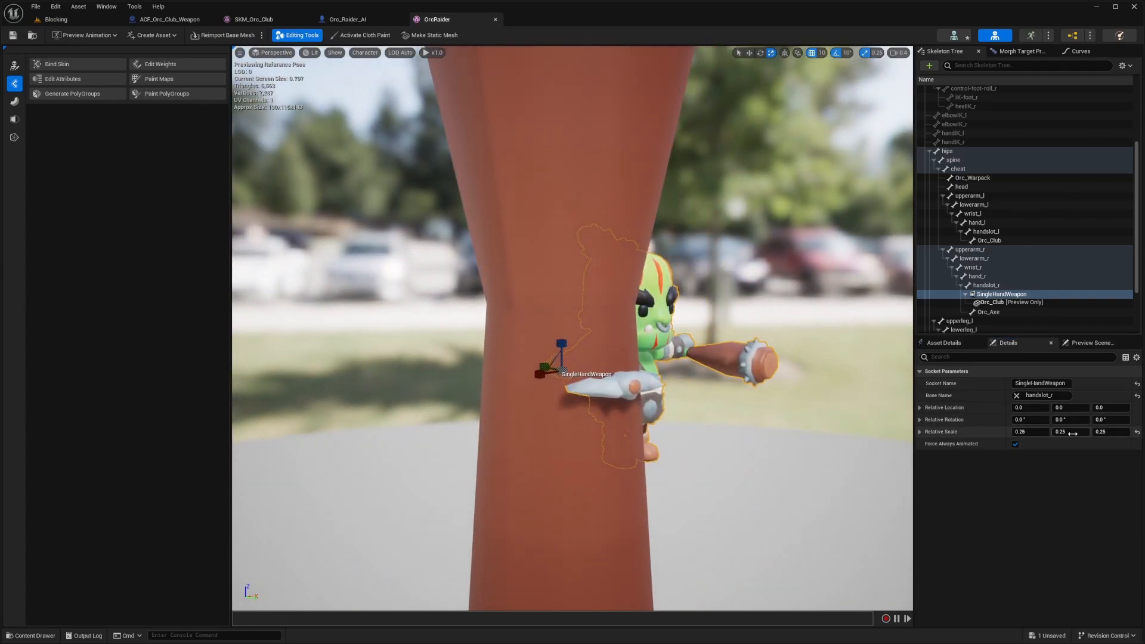
left_click(1137, 432)
type("0.1")
key("Return")
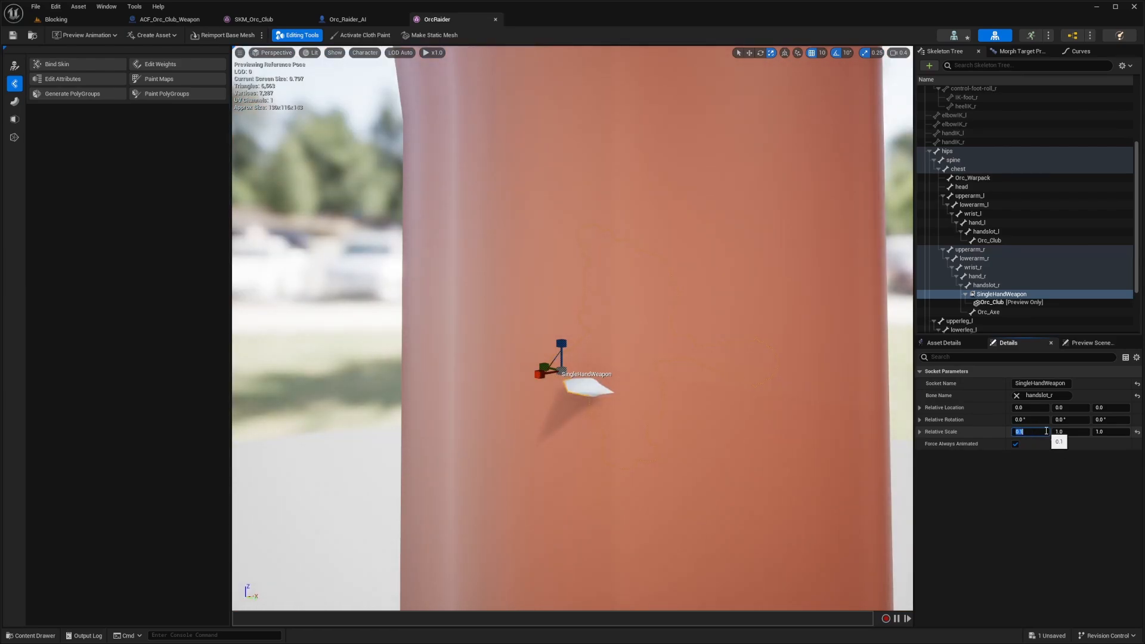
type("0.1")
key("Tab")
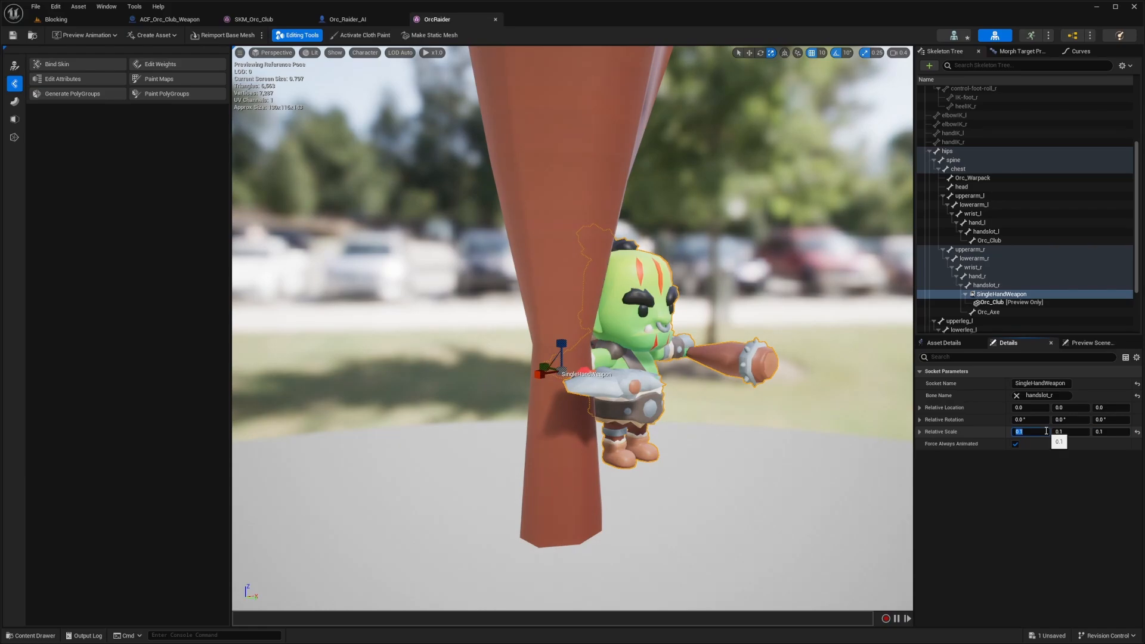
Step: Try a relative scale of 0.05 on all three axes for the SingleHandWeapon socket
type("0.05")
key("Return")
key("Return")
key("Tab")
type(".05")
key("Return")
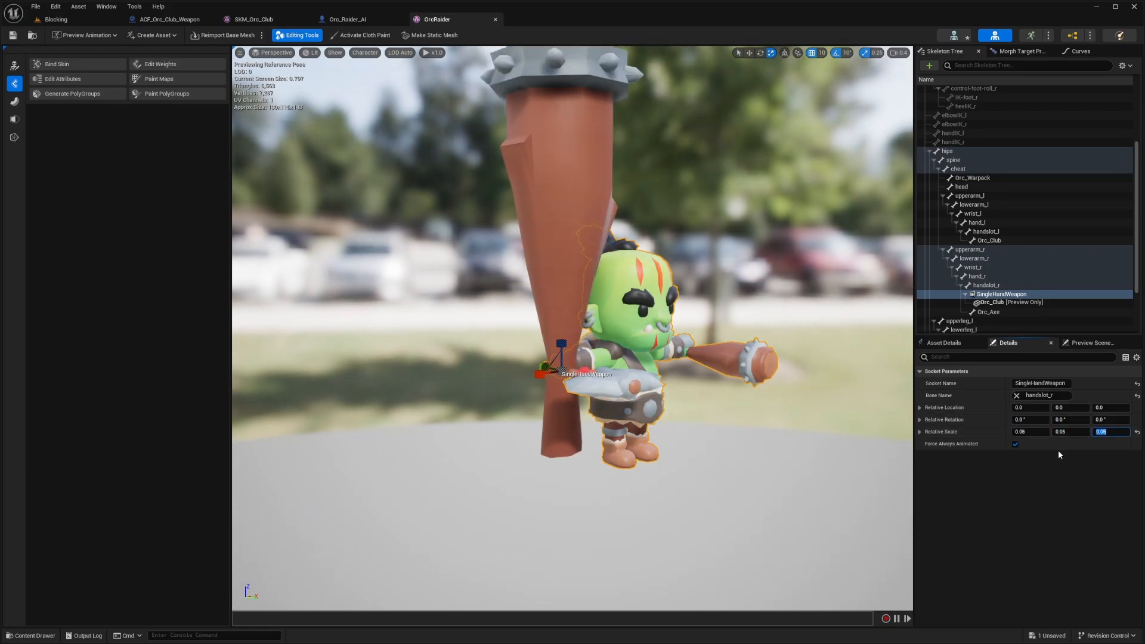
Step: Try a relative scale of 0.01 on all three axes for the SingleHandWeapon socket
key("Tab")
type(".01")
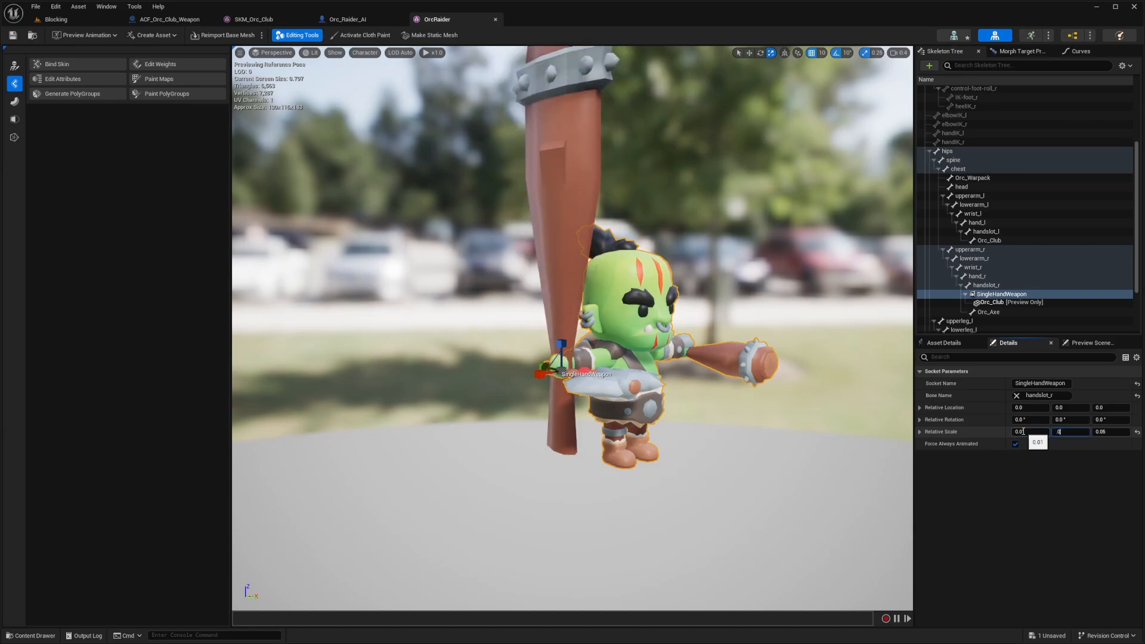
key("Tab")
key("Return")
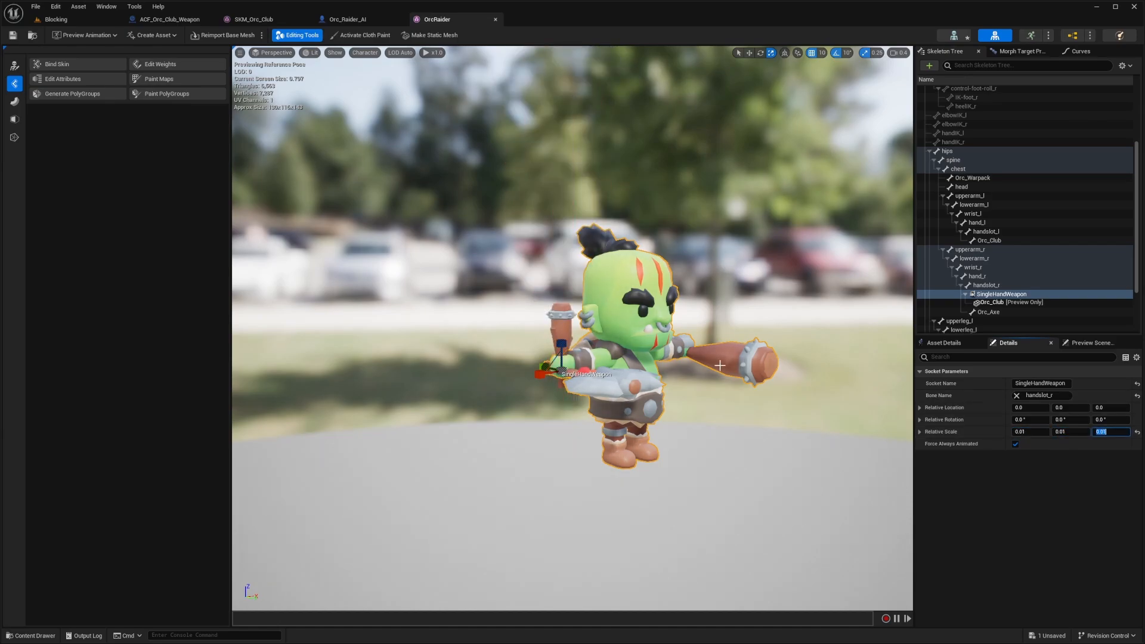
Step: Set the SingleHandWeapon socket's relative scale to 0.02 on all three axes, comparing the preview club with the orc's built-in one
right_click_drag(775, 394, 893, 397)
key("w")
key("a")
left_click(1039, 434)
type(".0")
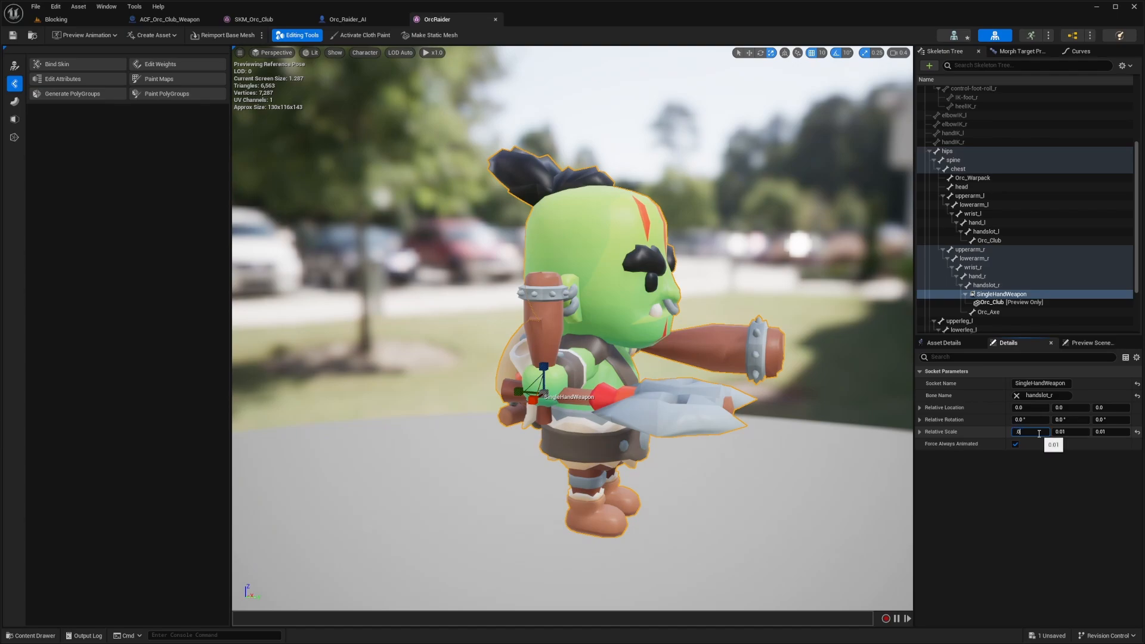
type("2")
key("Tab")
type(".02")
key("Tab")
type(".02")
key("Return")
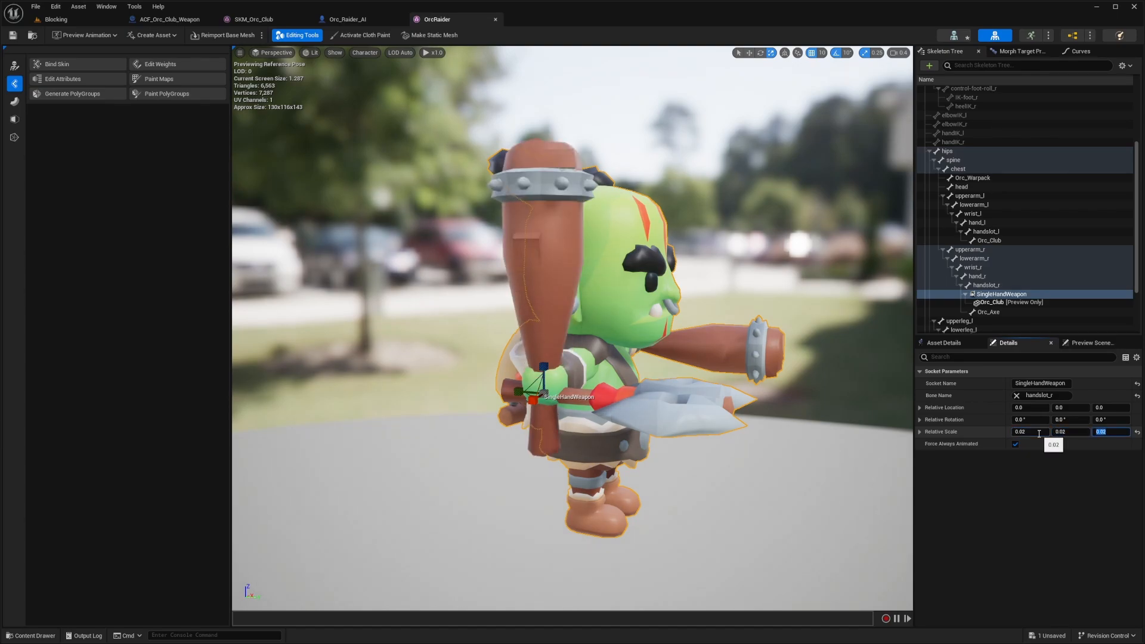
Step: Rotate the SingleHandWeapon socket about -90° around its X axis so the preview club points forward from the hand
left_click(564, 332)
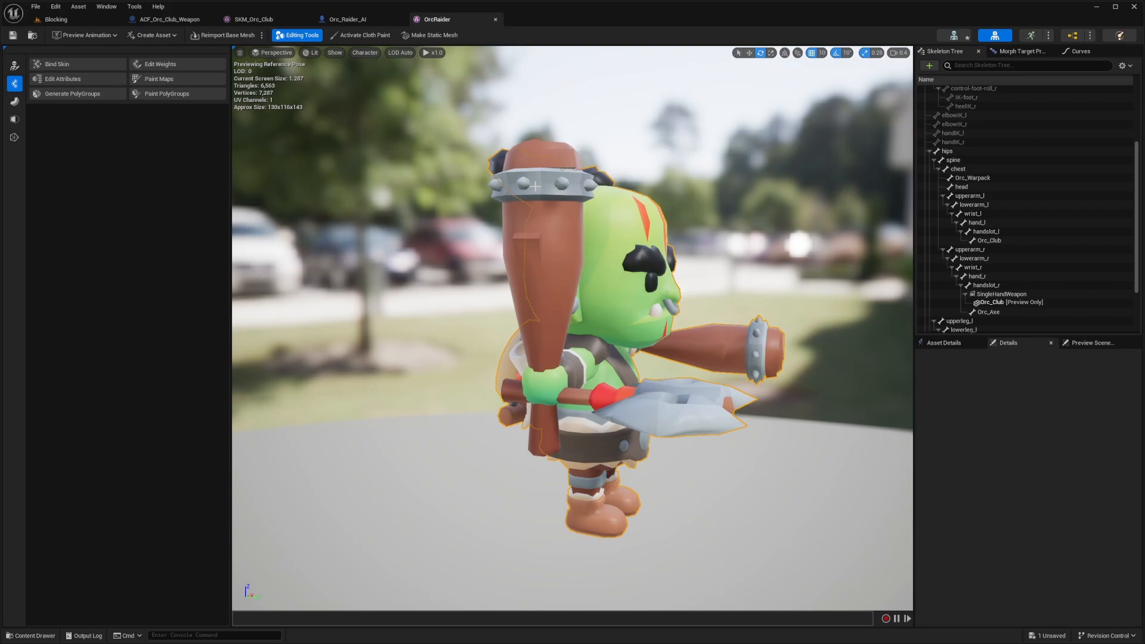
left_click(1001, 296)
left_click_drag(558, 367, 597, 401)
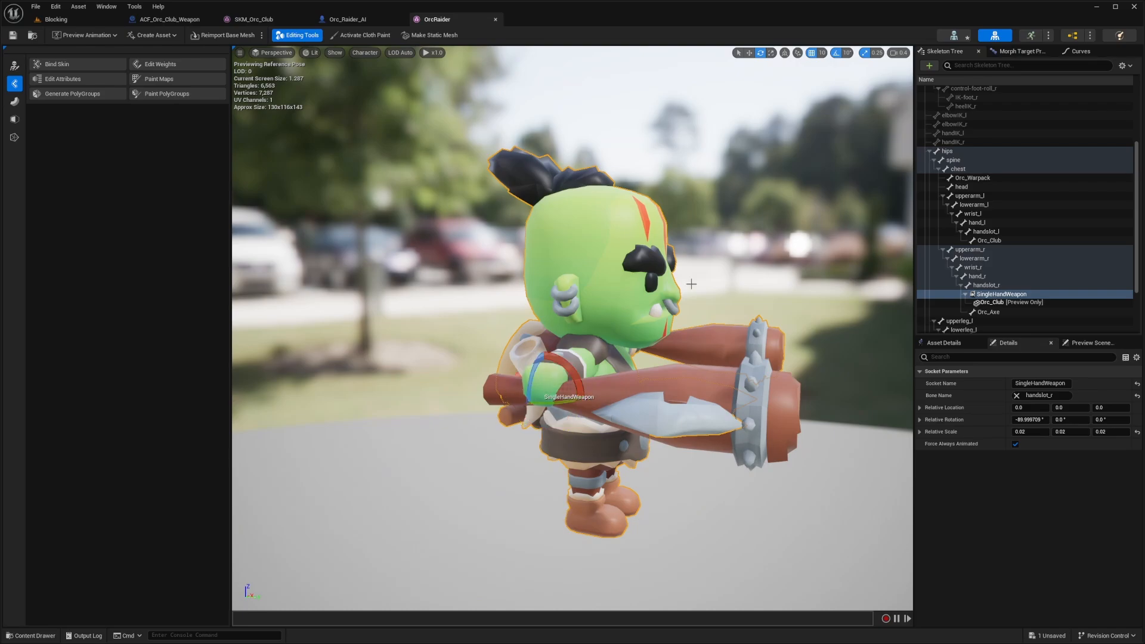
Step: Move the SingleHandWeapon socket to about -0.067 in Y and 0.032 in Z so the club's grip meets the hand
key("d")
mouse_move(690, 284)
right_mouse_down()
mouse_move(593, 286)
mouse_move(680, 289)
right_mouse_up()
key("a")
key("w")
scroll(652, 285, "down", 1)
key("w")
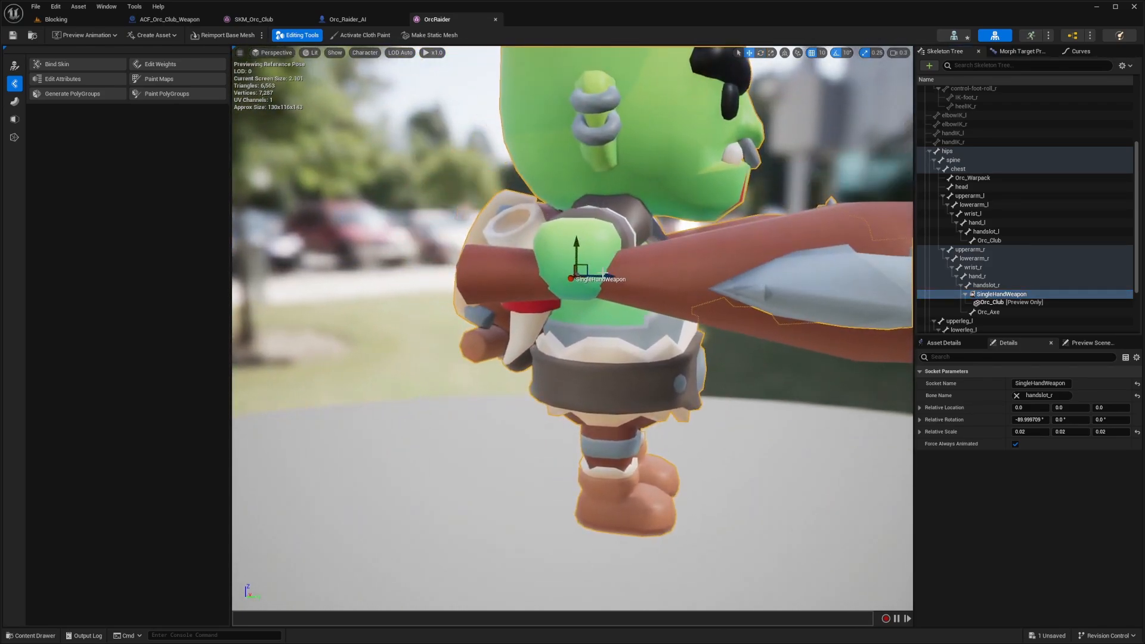
left_click_drag(609, 274, 631, 242)
Step: Fine-tune the SingleHandWeapon socket's relative location to about -0.0075, -0.060, 0.023, checking the club's grip from several sides
key("a")
right_click_drag(629, 234, 709, 234)
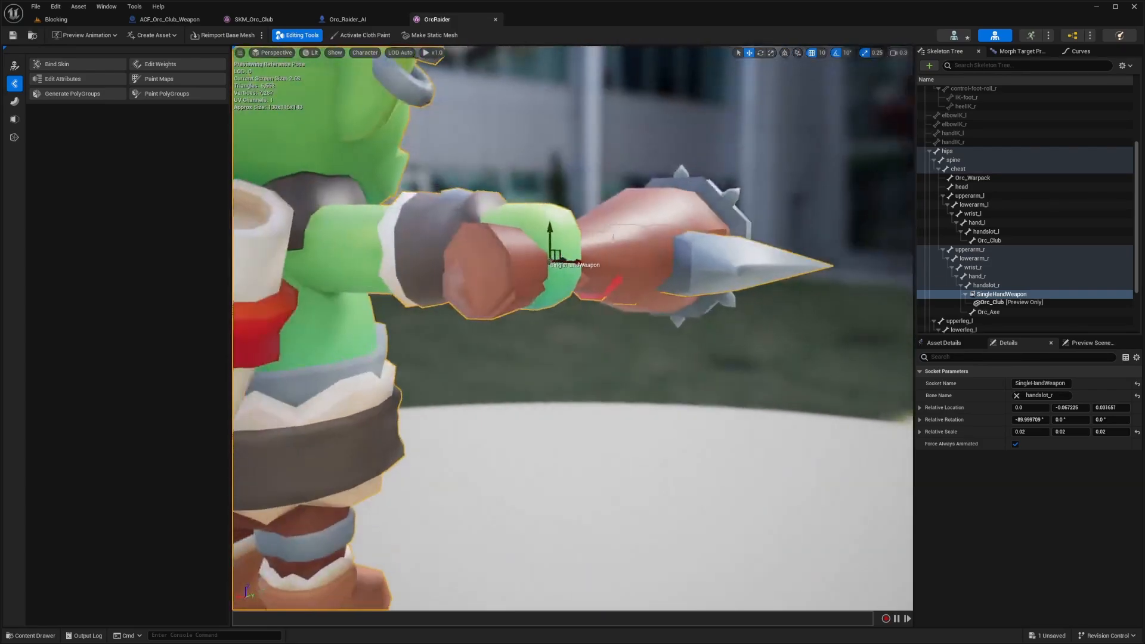
left_click_drag(584, 262, 551, 234)
key("d")
right_click_drag(592, 256, 507, 258)
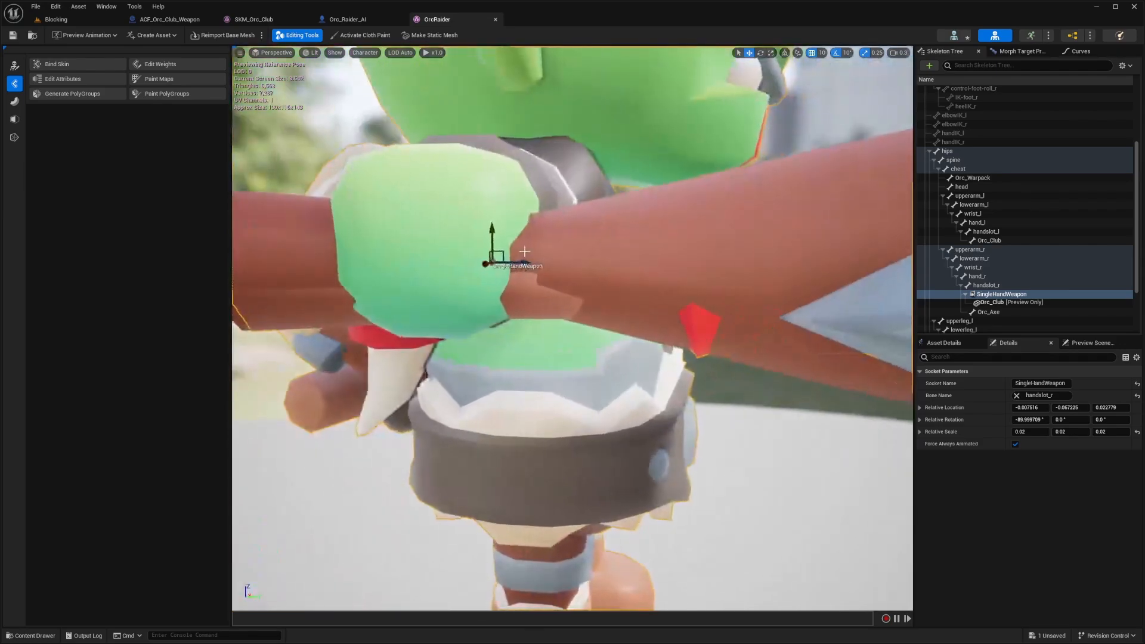
key("s")
key("e")
right_click_drag(624, 224, 580, 241)
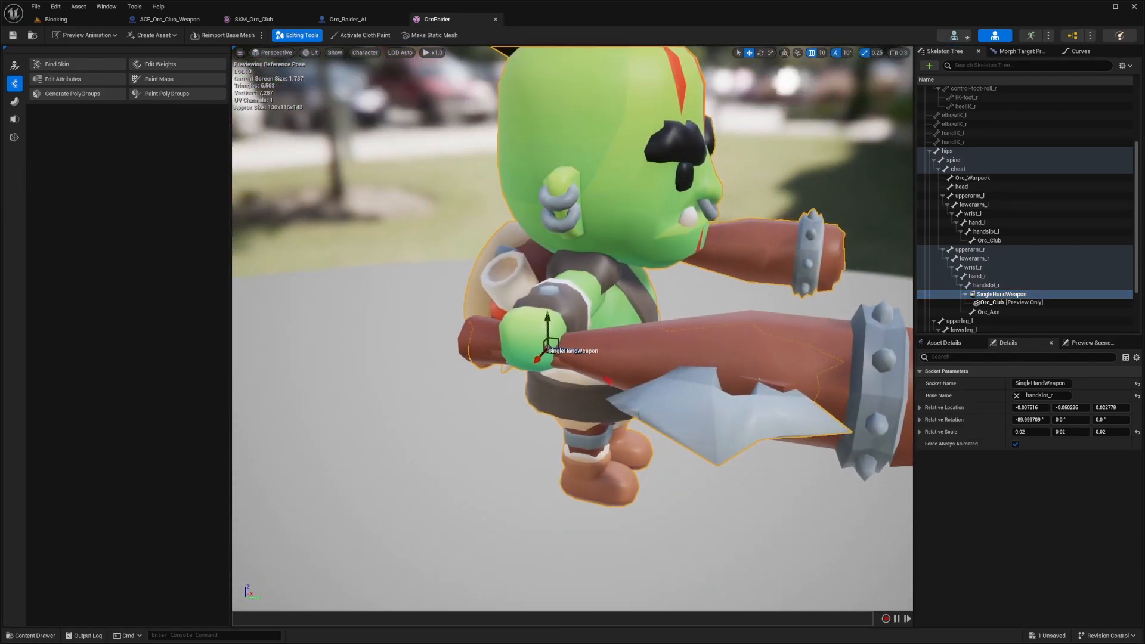
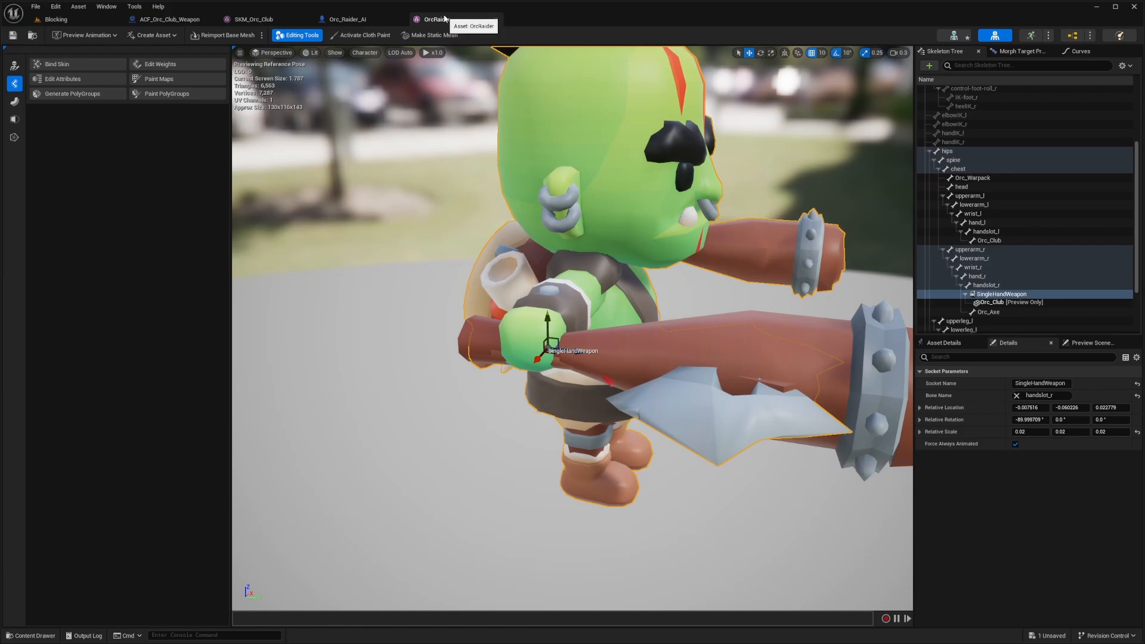
right_click_drag(628, 213, 679, 202)
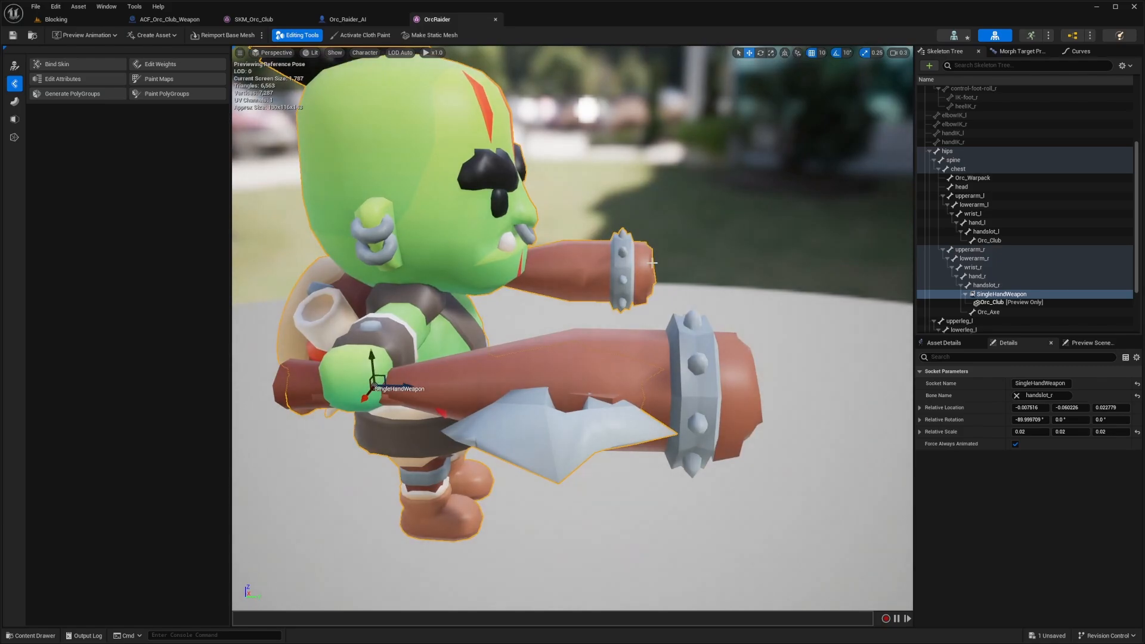
right_click_drag(681, 256, 319, 92)
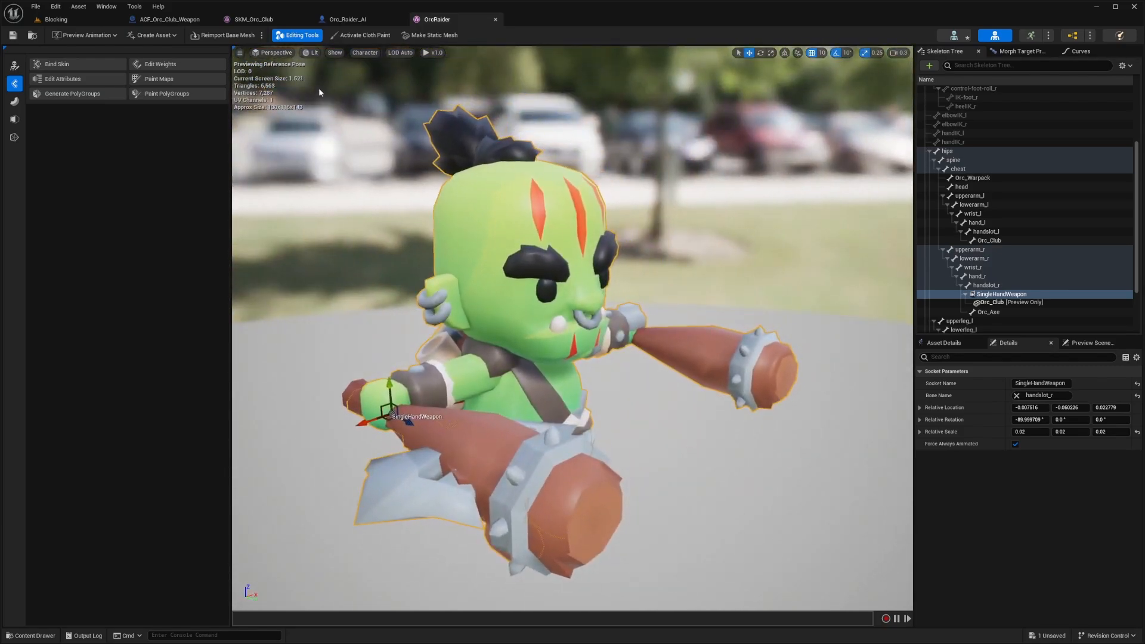
Step: Play-test the Blocking level, moving the character around near the orc to see its equipped club, and stop the session
left_click(93, 21)
left_click(313, 35)
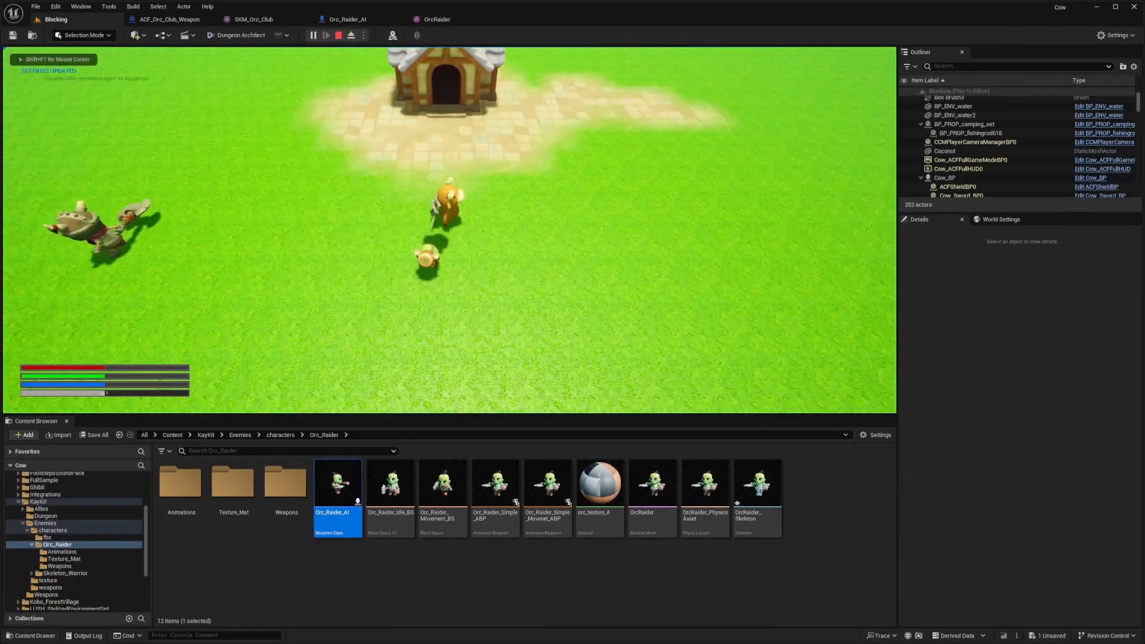
key("d")
key("w")
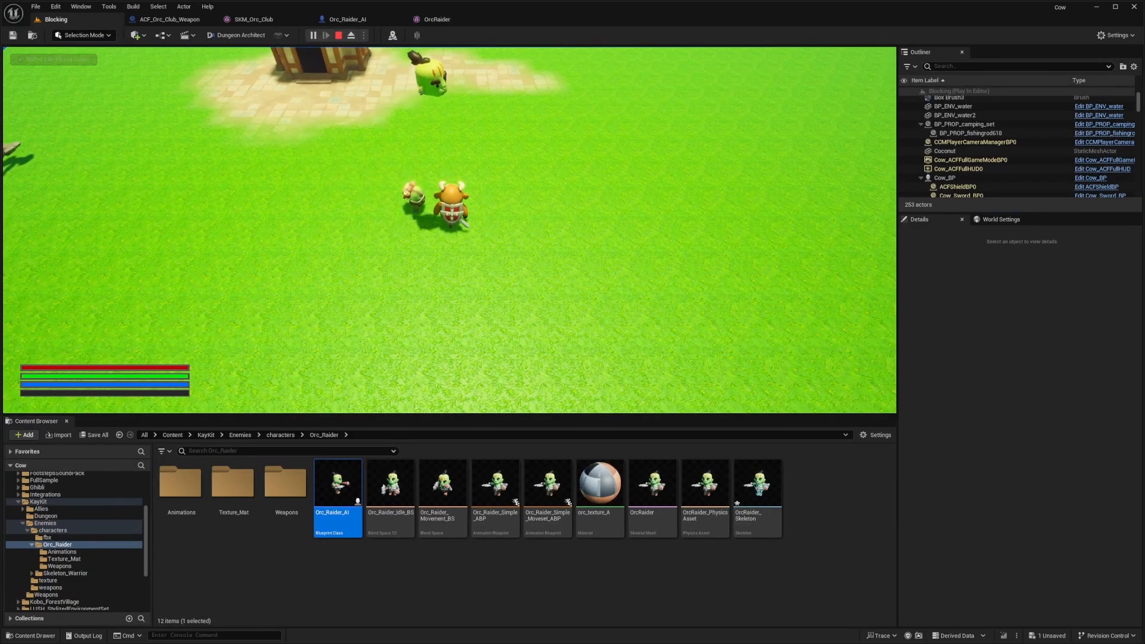
key("s")
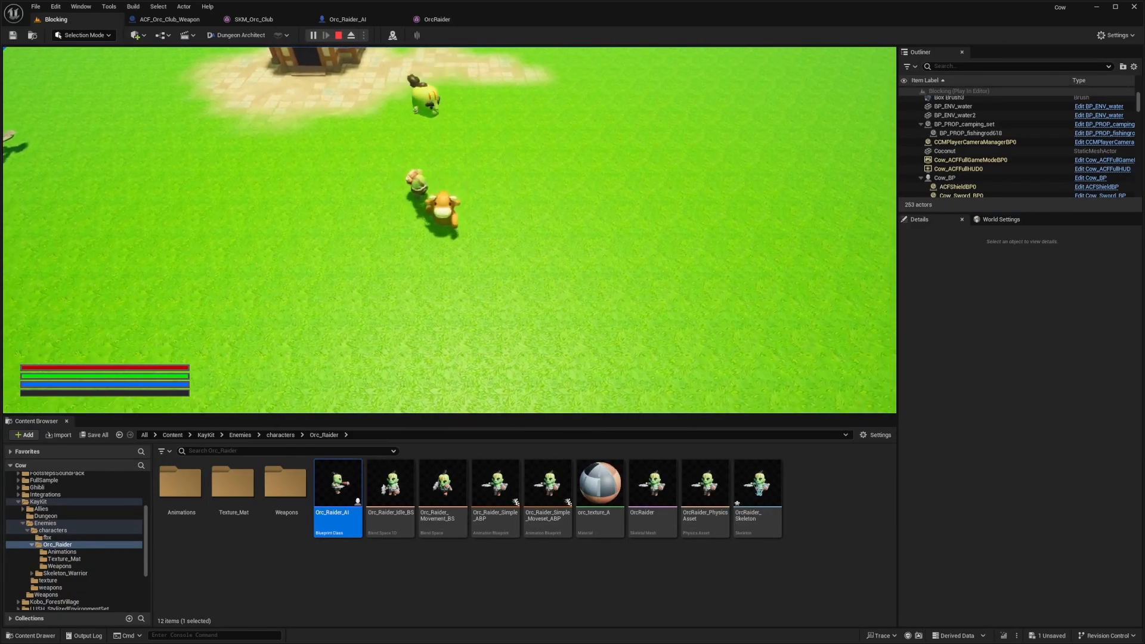
key("a")
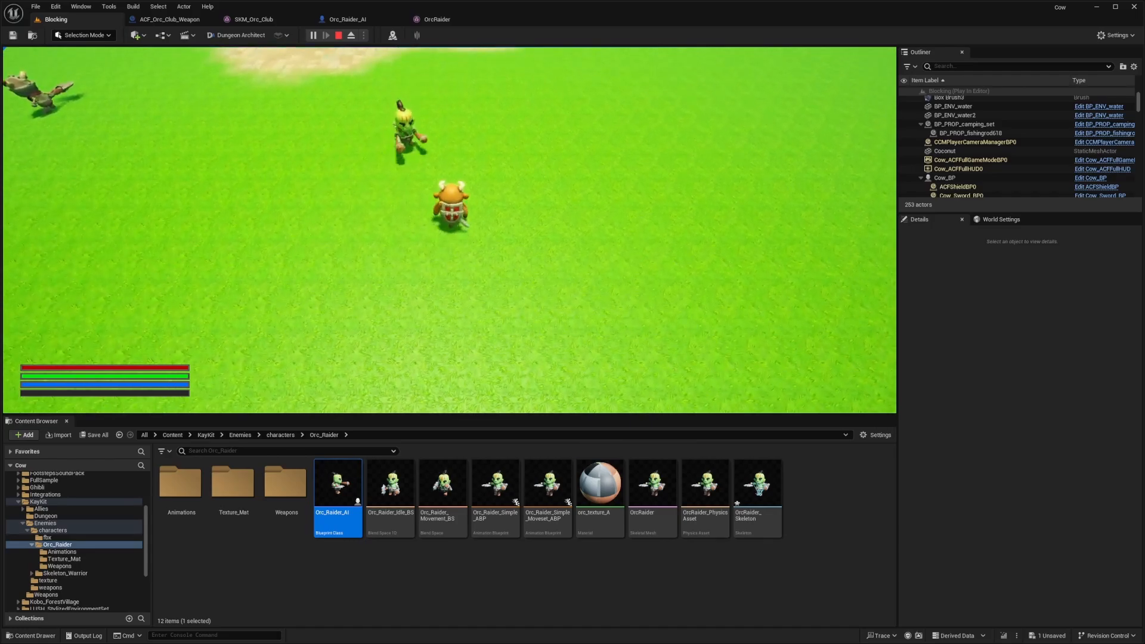
key("Escape")
key("F11")
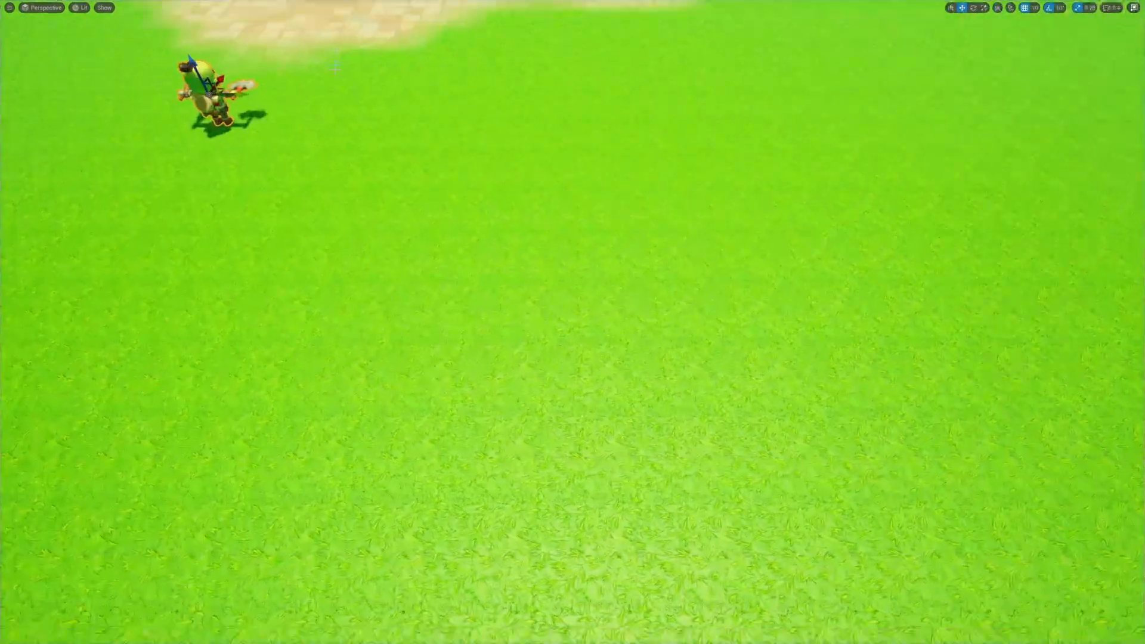
key("F11")
Step: Open the ACF_Base_AS actions set assigned to the ACF Actions Comp of Orc_Raider_AI
left_click(361, 19)
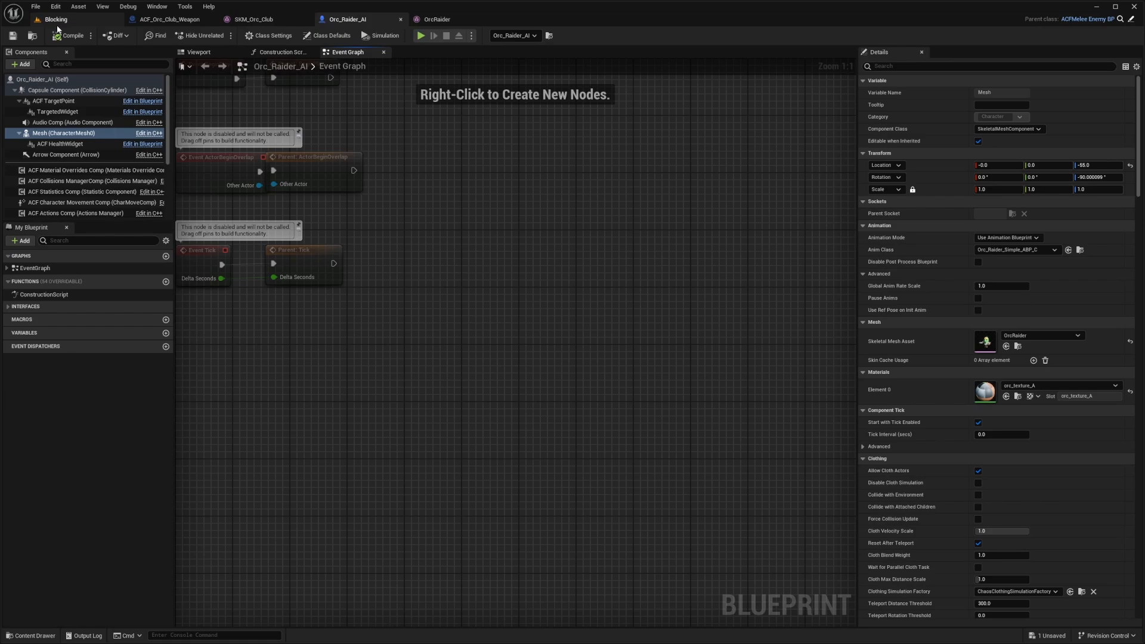
scroll(55, 143, "down", 3)
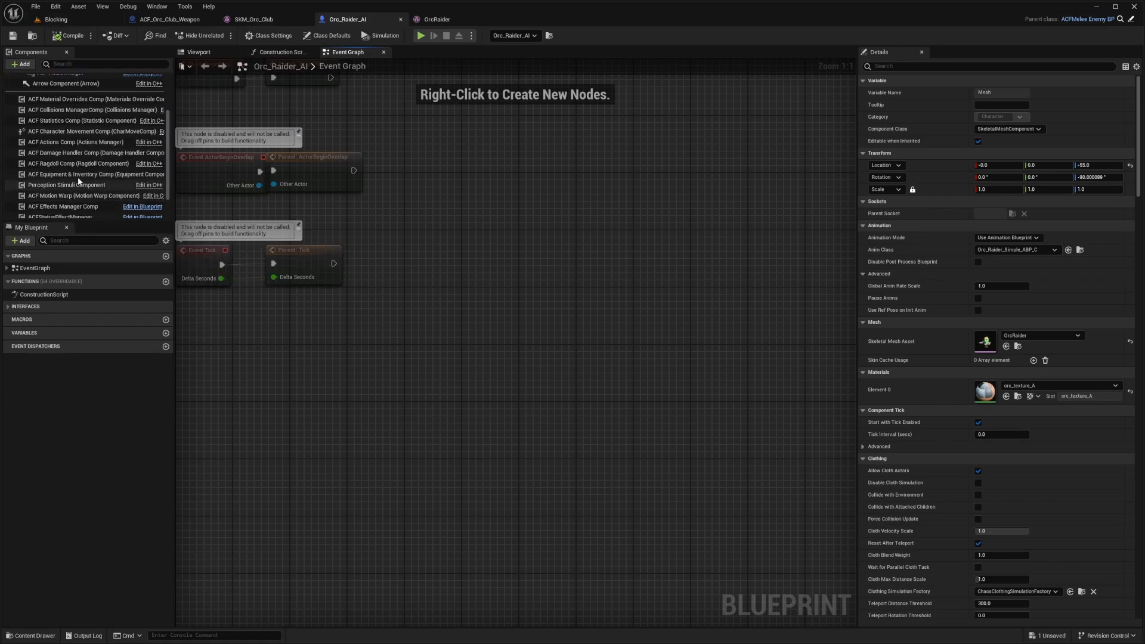
left_click(55, 143)
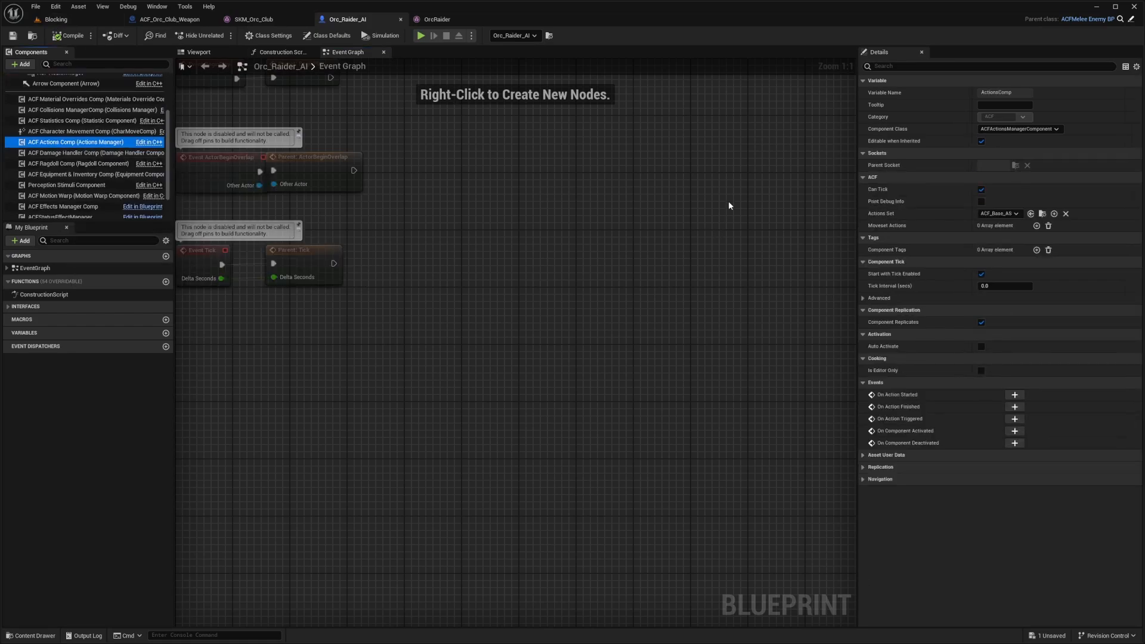
left_click(1043, 214)
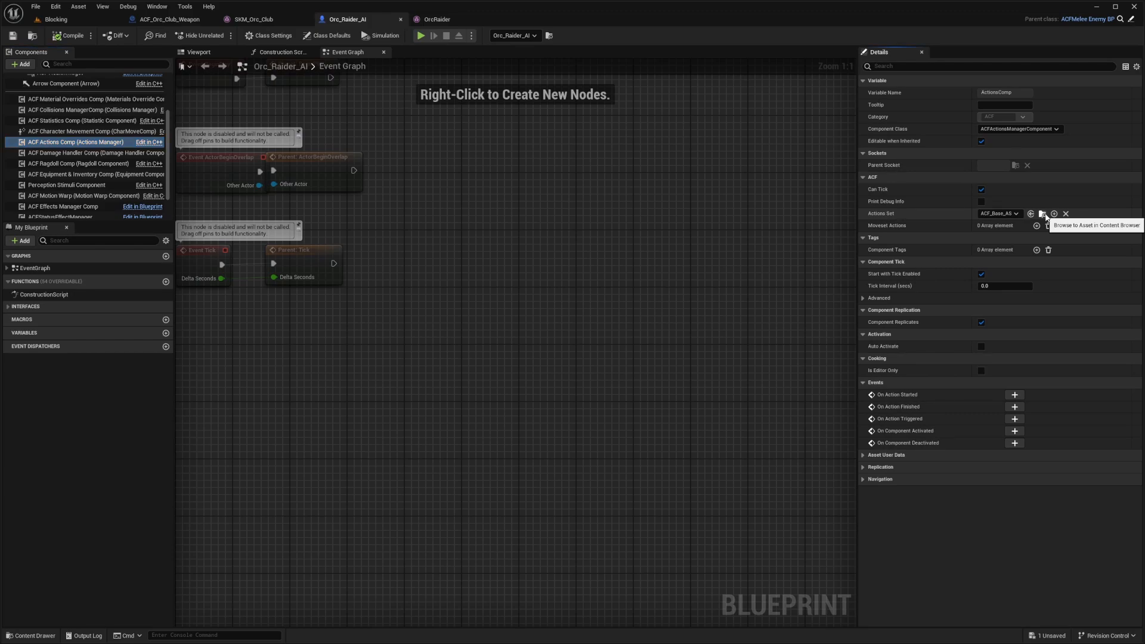
double_click(282, 496)
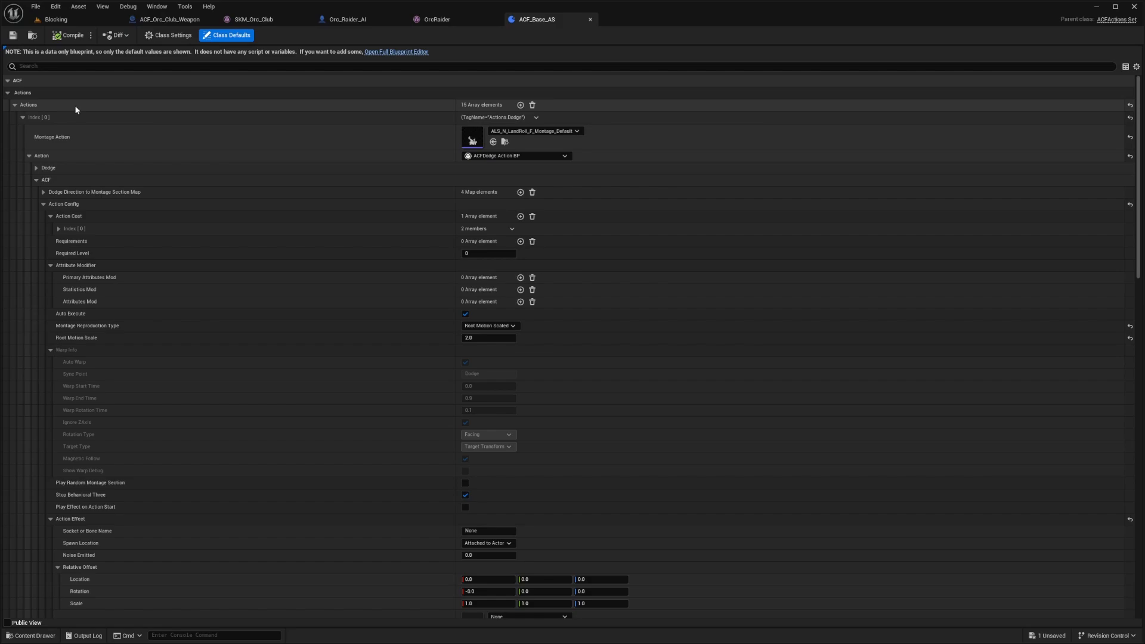
Step: Inspect the ACF_Attack_AM montage used by the Actions.Attack entry, and return to the Orc_Raider folder in the Blocking level
left_click(22, 117)
left_click(23, 156)
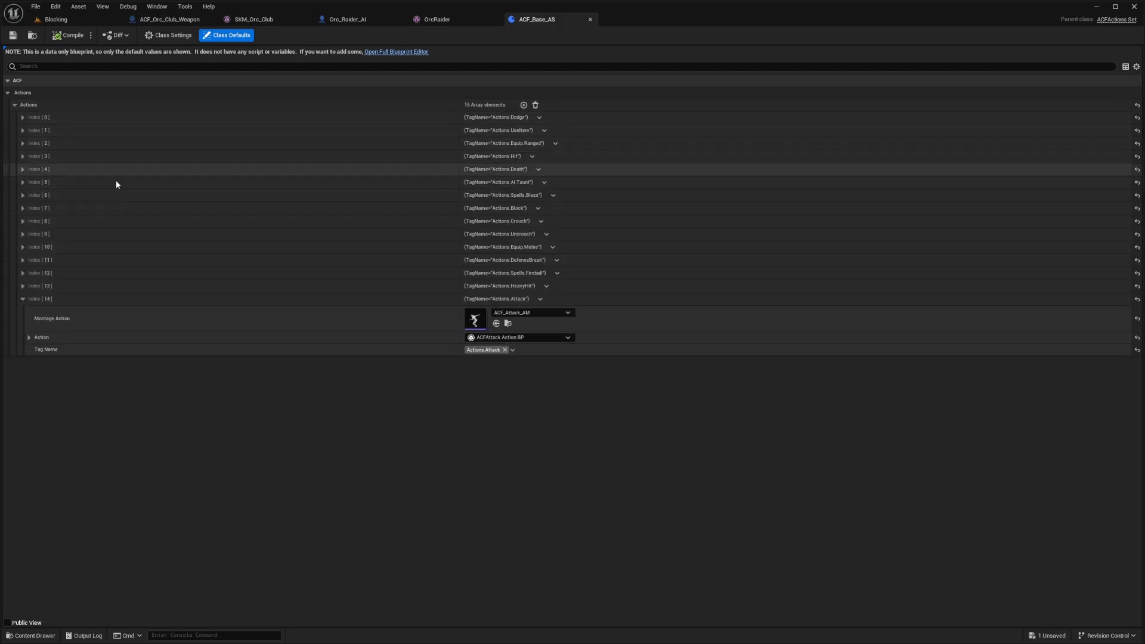
double_click(475, 319)
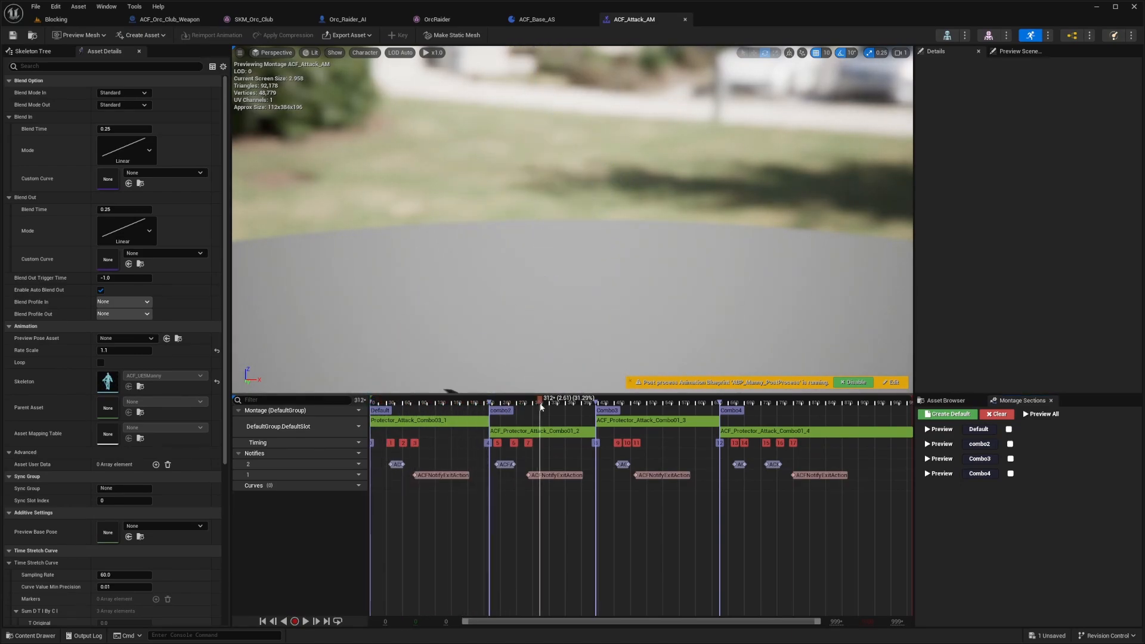
left_click(571, 400)
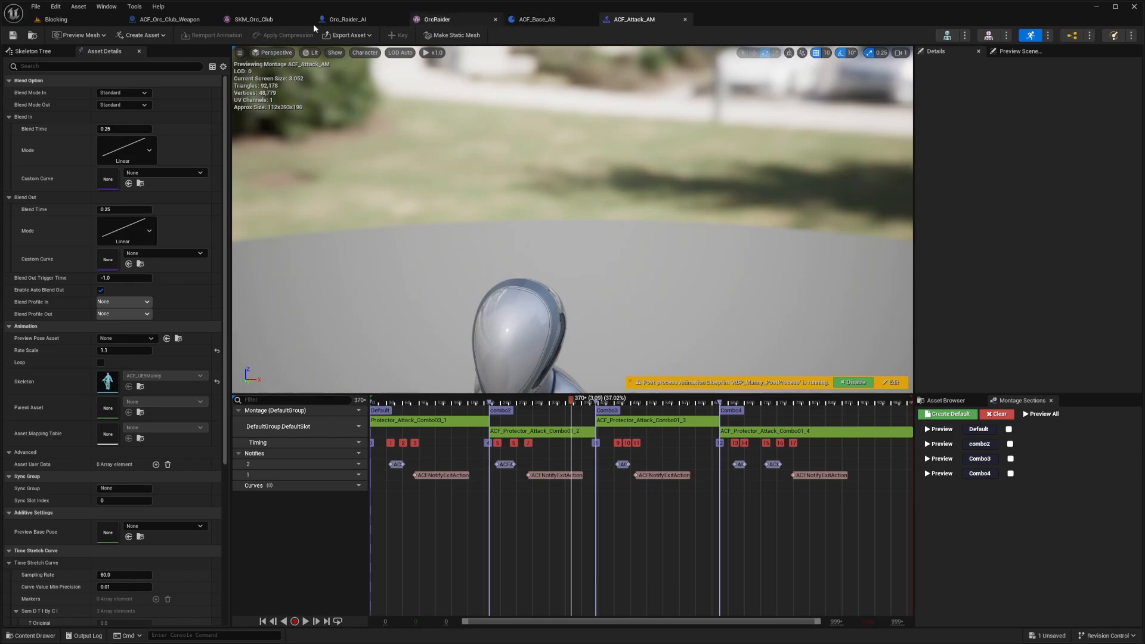
left_click(67, 21)
key("ctrl+b")
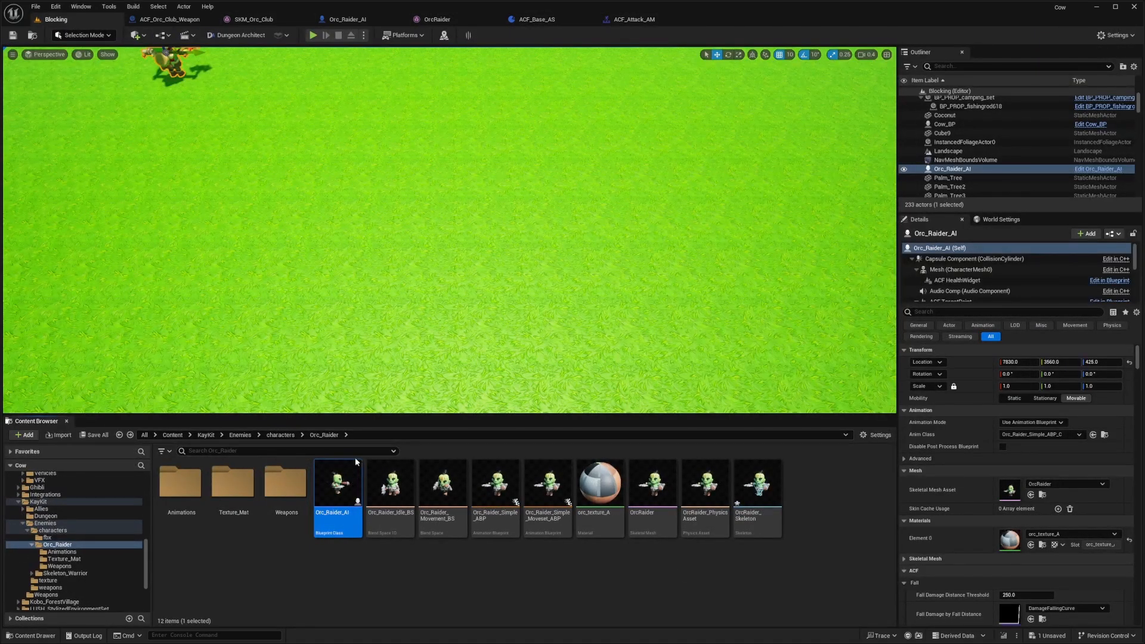
right_click(836, 509)
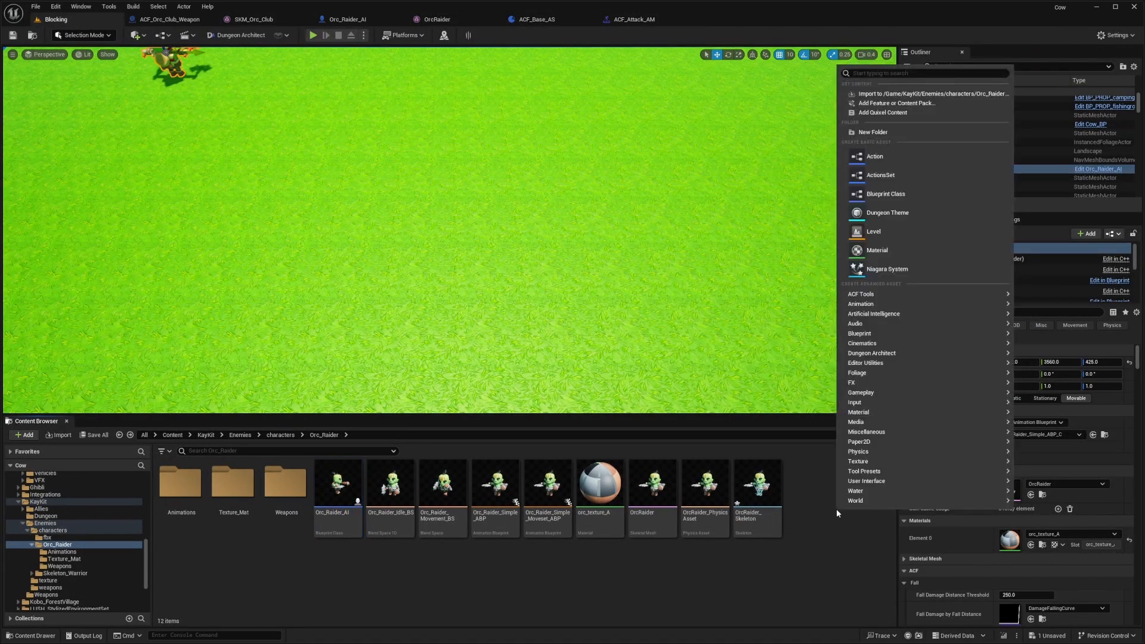
left_click(892, 196)
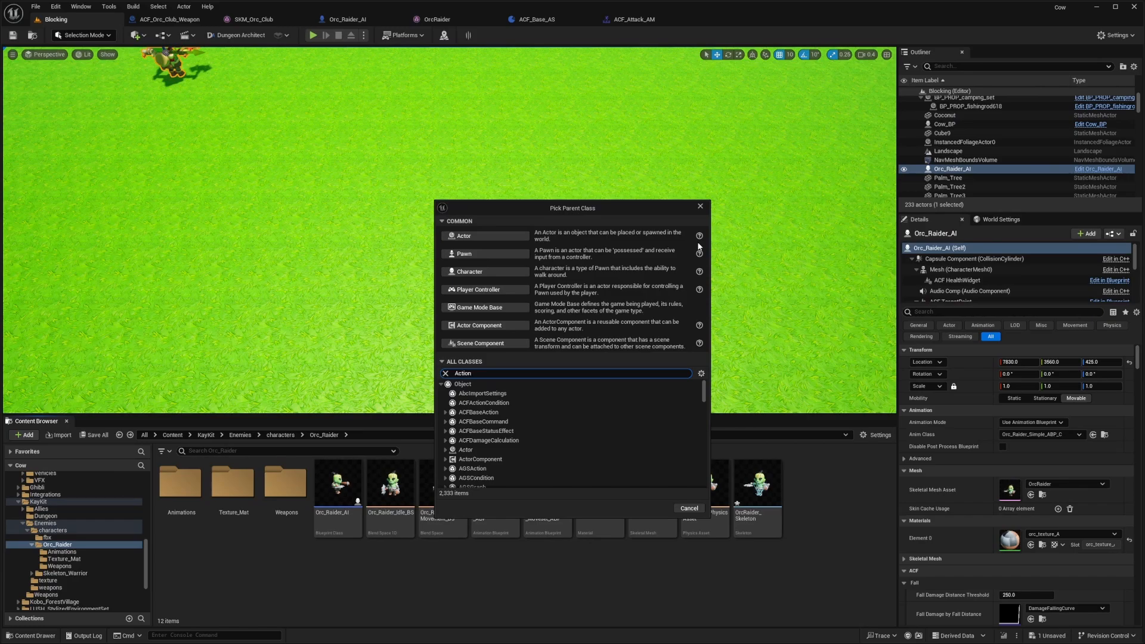
left_click(700, 206)
right_click(832, 485)
mouse_move(879, 270)
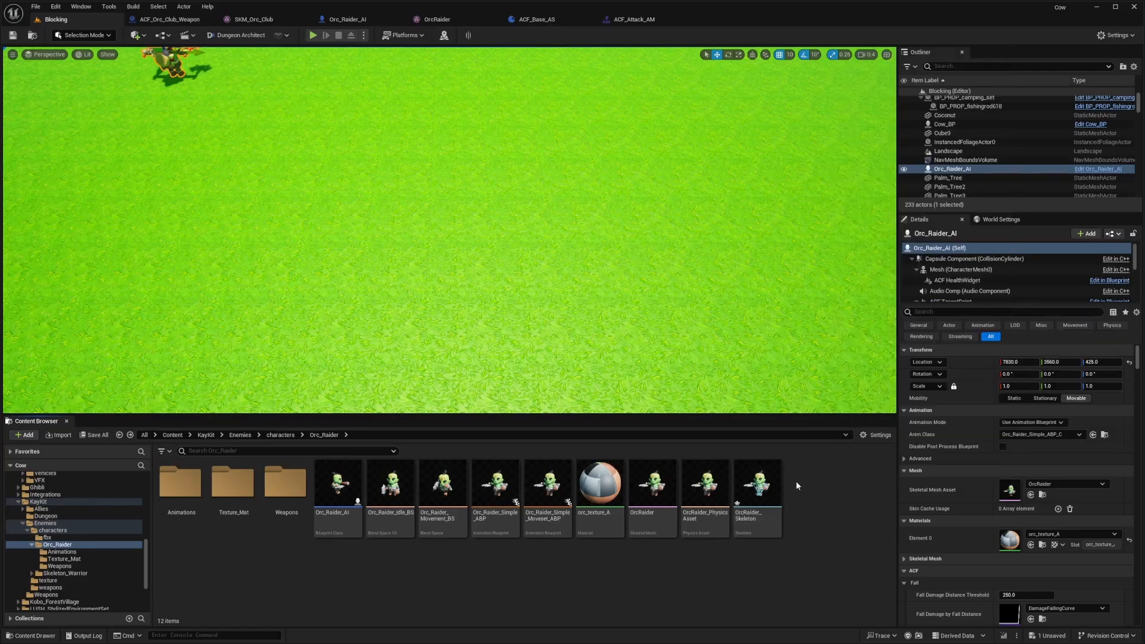
Step: Create an ActionsSet asset named Orc_AS in the Orc_Raider folder and open it
right_click(795, 481)
left_click(841, 147)
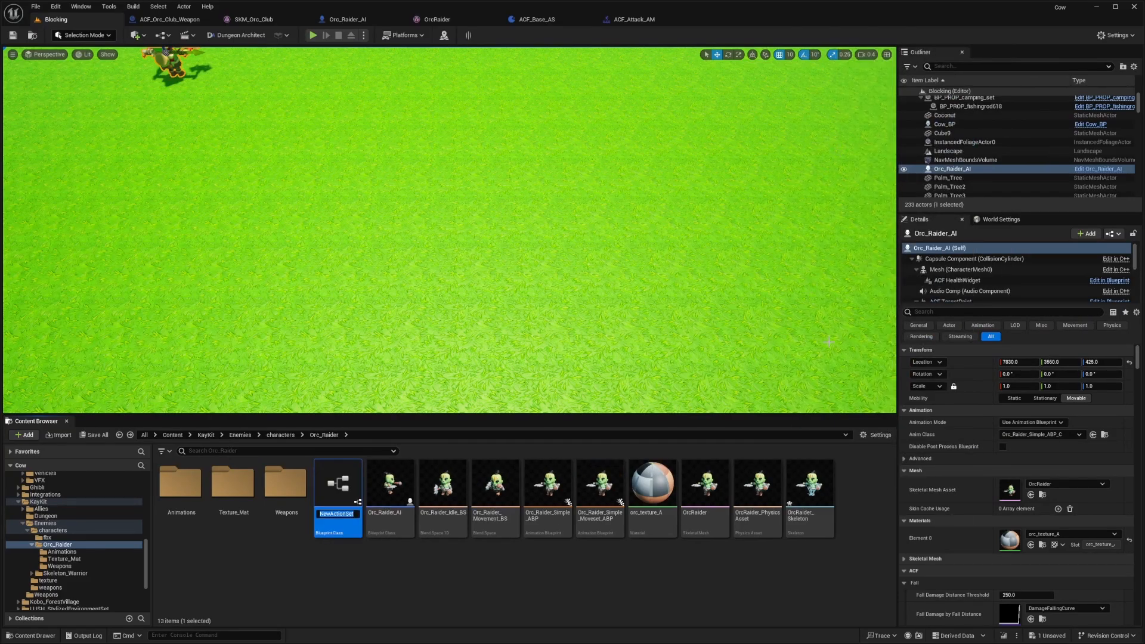
type("Orc_AS")
key("Return")
double_click(346, 504)
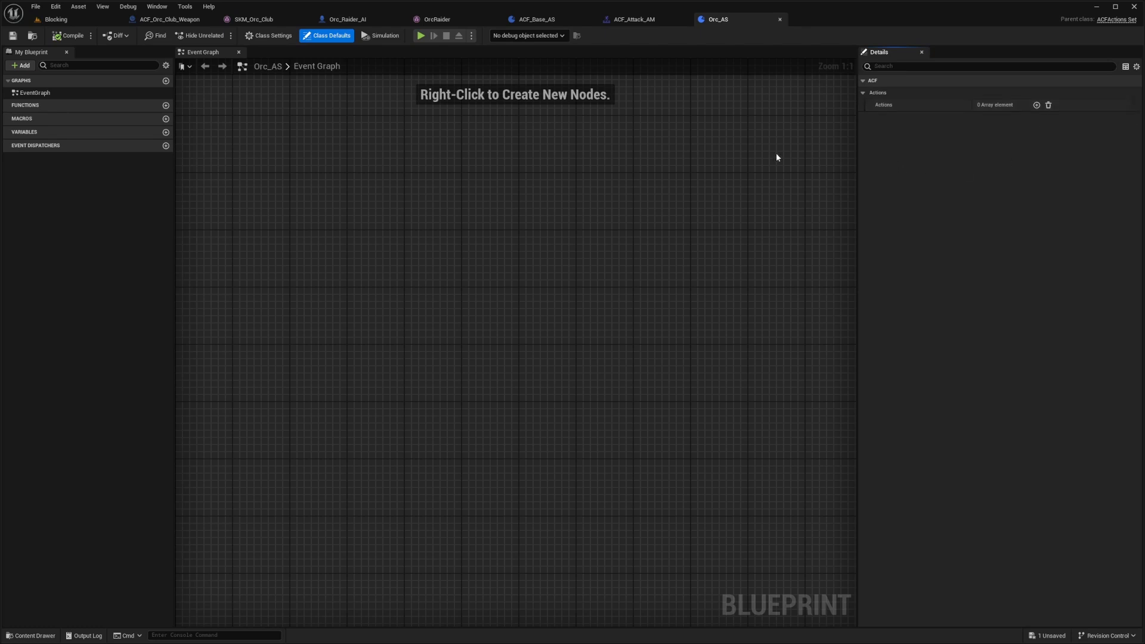
Step: Add four empty entries to the Actions array of Orc_AS
left_click(1036, 105)
left_click(1036, 105)
left_click(1036, 105)
left_click(1036, 105)
left_click(878, 117)
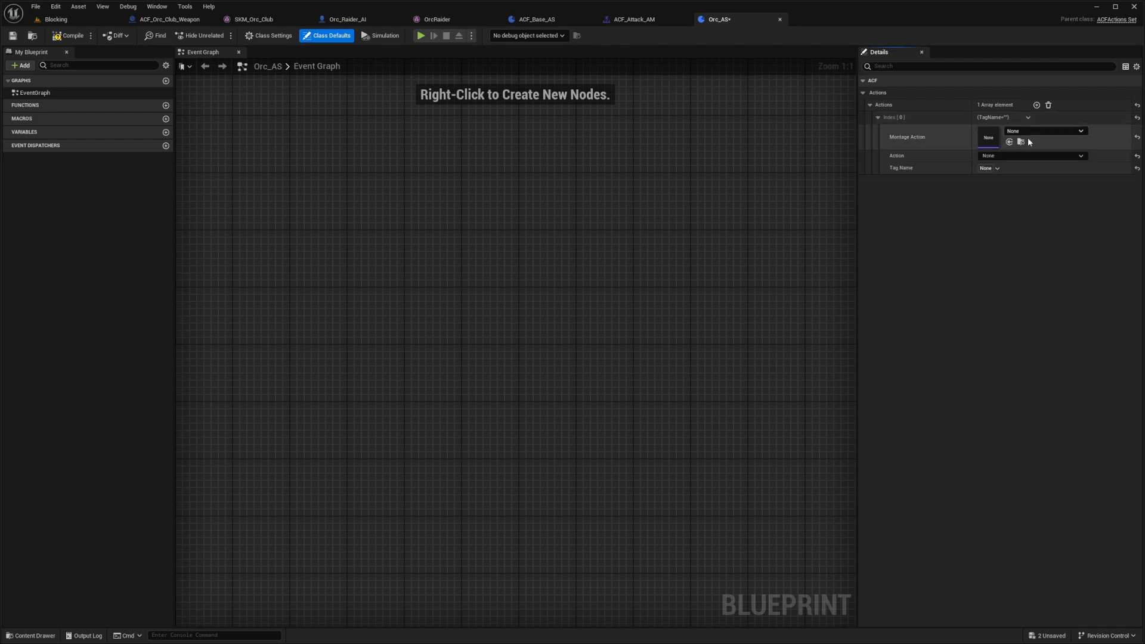
left_click(879, 118)
left_click(1028, 117)
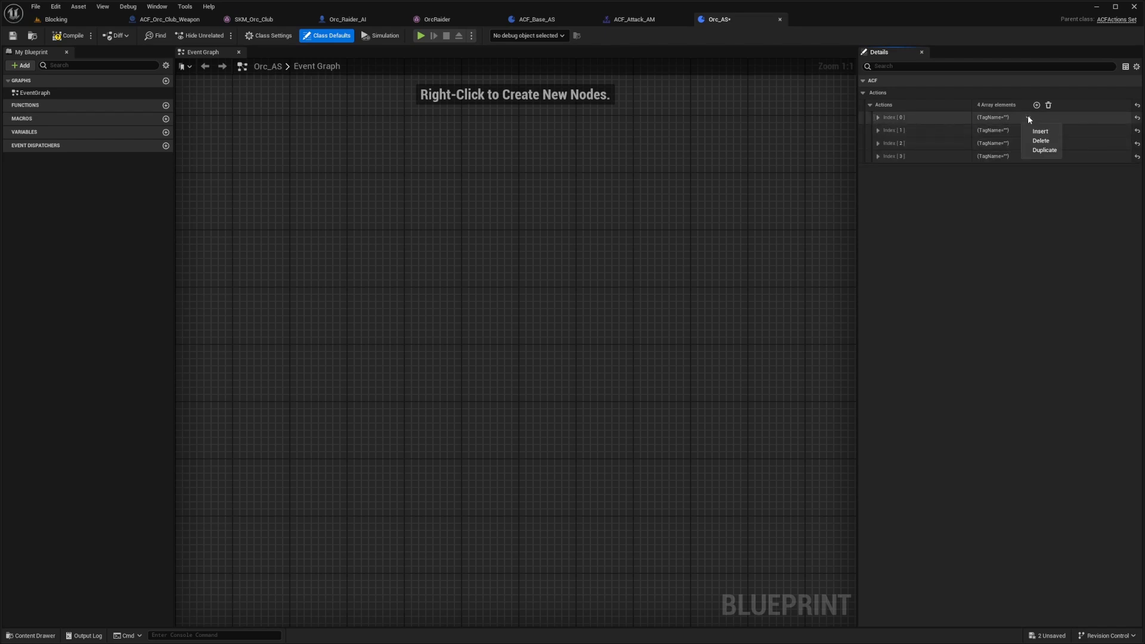
left_click(1007, 124)
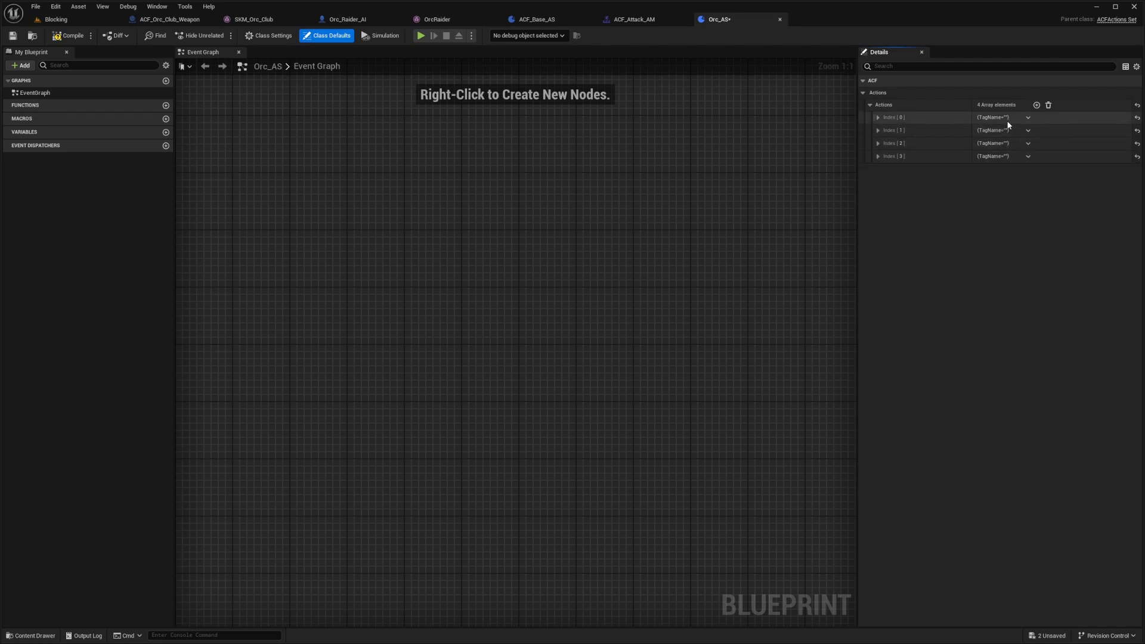
Step: Assign the Actions.Hit tag to the first entry (index 0) of the Actions array
left_click(876, 117)
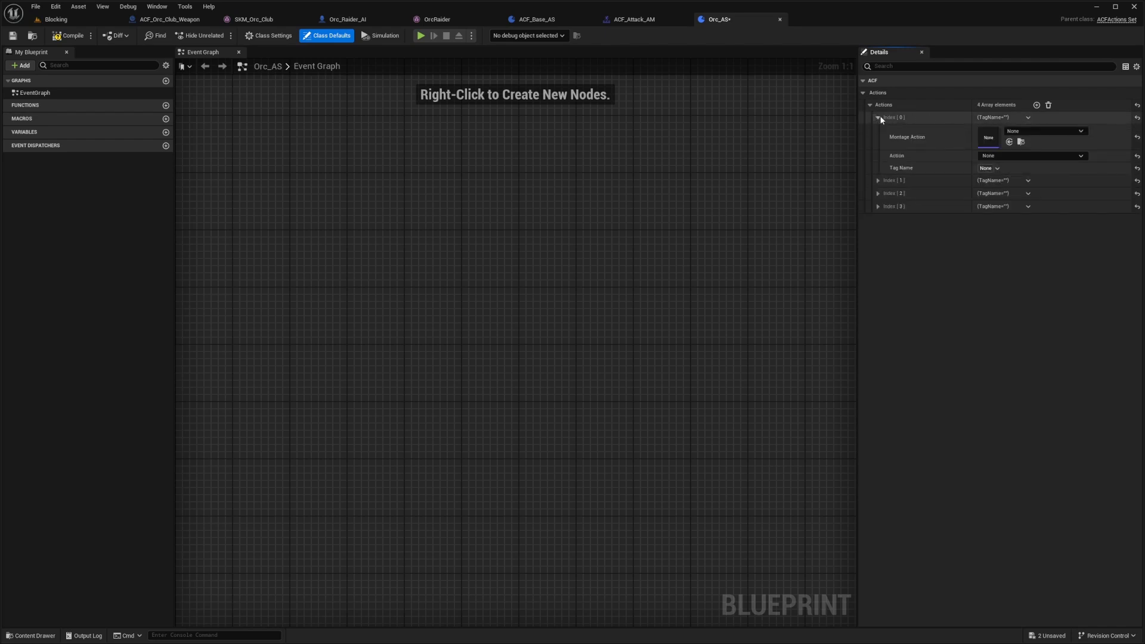
left_click(997, 168)
type("hit")
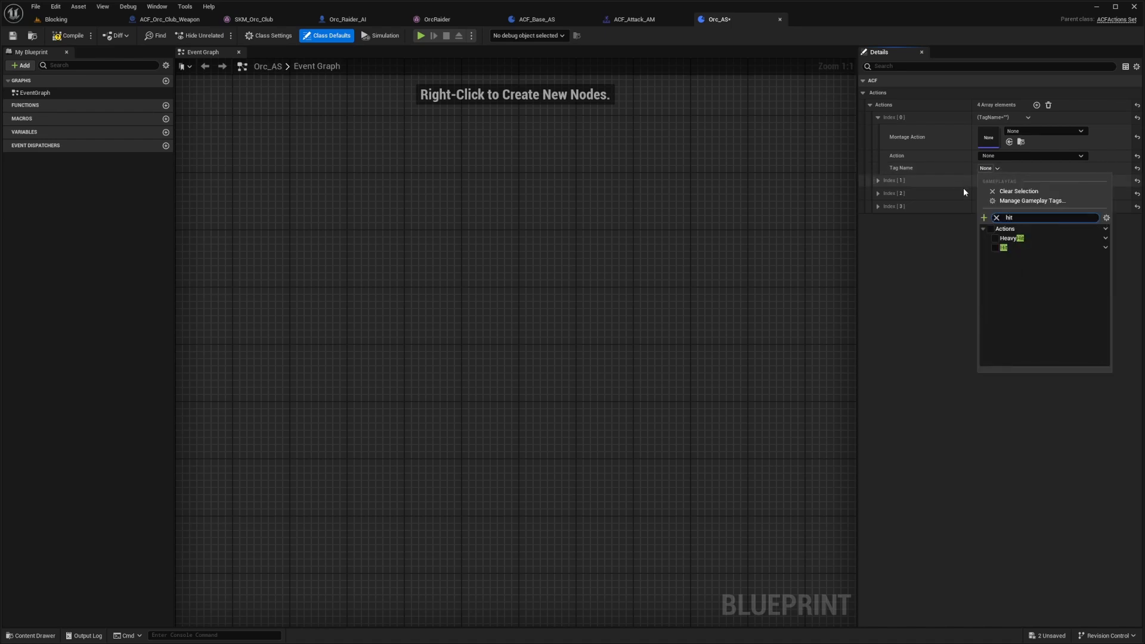
left_click(997, 251)
Step: Assign the Actions.Attack tag to the second entry (index 1) of the Actions array
left_click(878, 180)
left_click(997, 231)
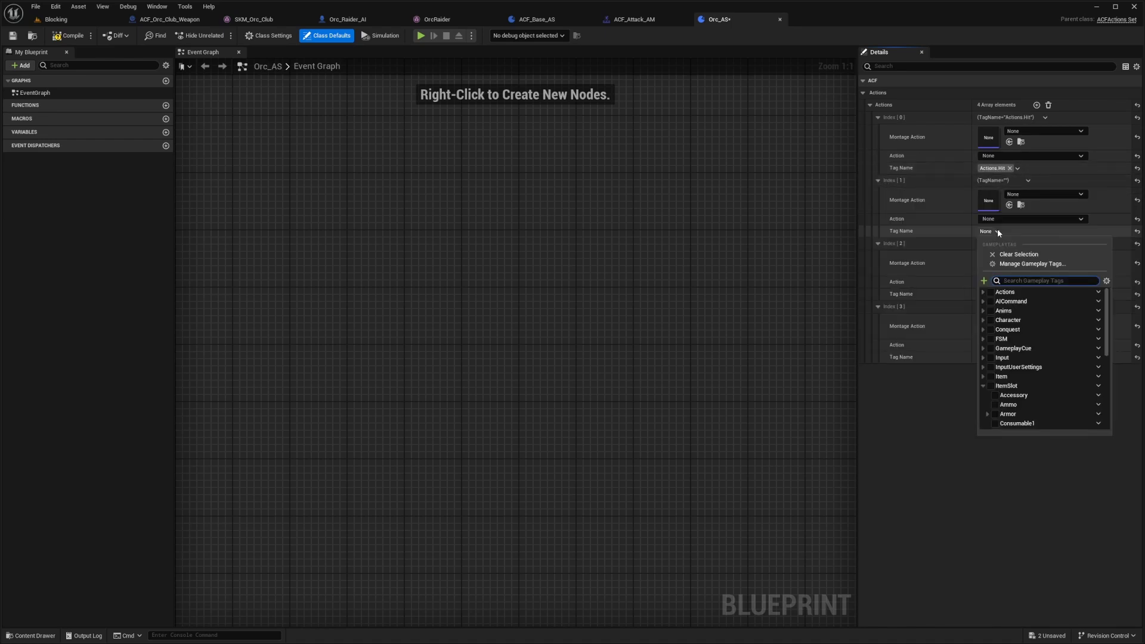
type("attack")
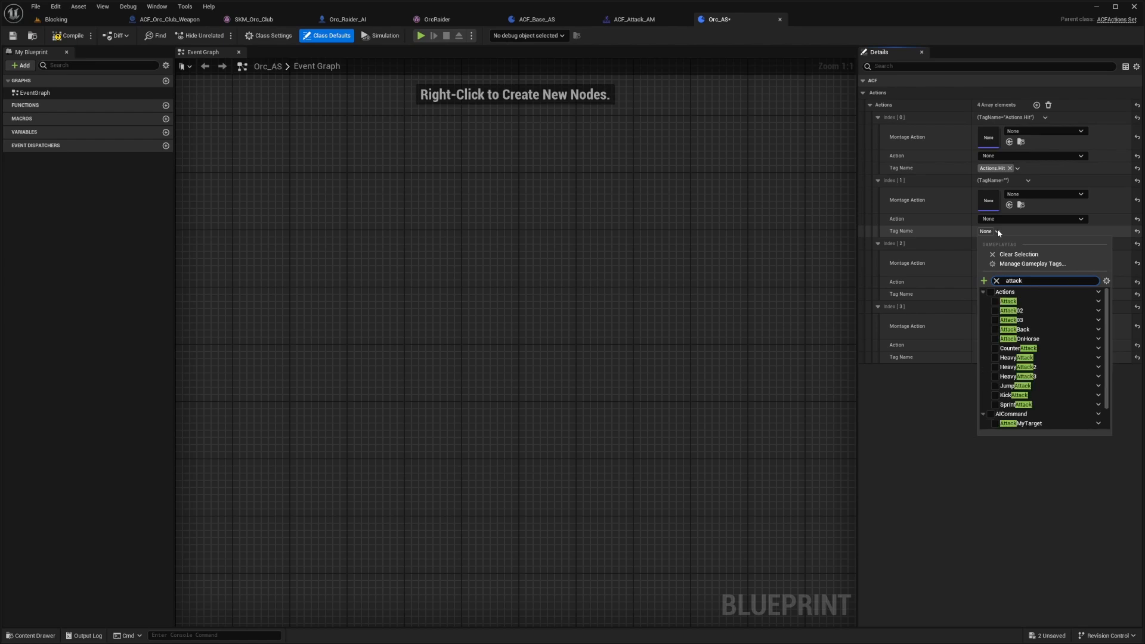
left_click(1004, 301)
left_click(939, 232)
Step: Assign the Actions.Death tag to the third entry (index 2) of the Actions array
left_click(989, 294)
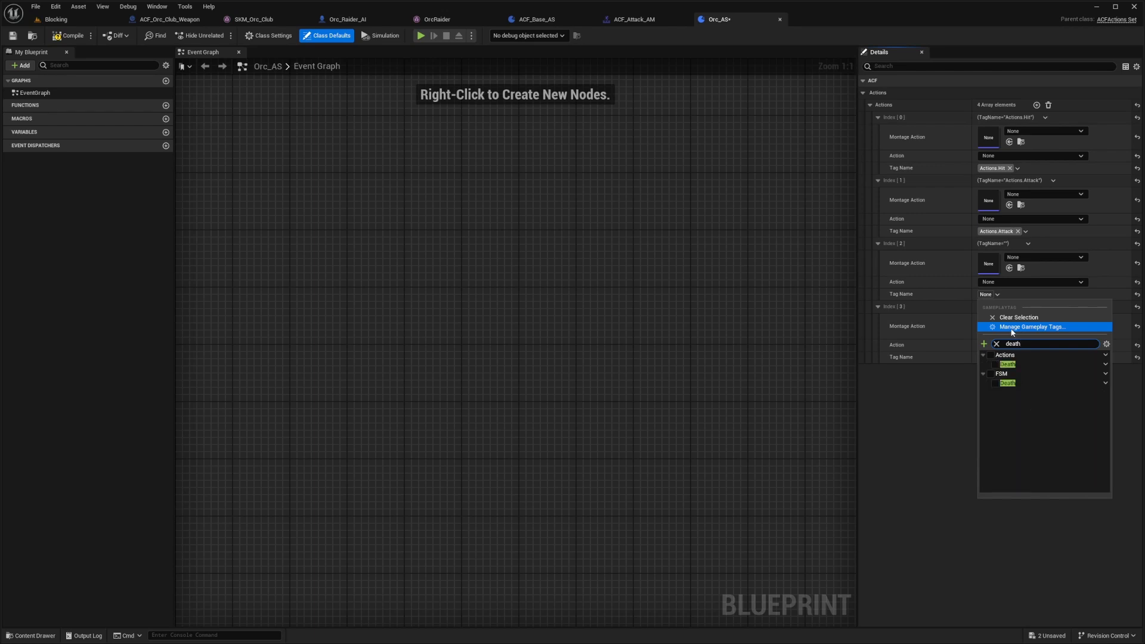
left_click(999, 366)
left_click(923, 414)
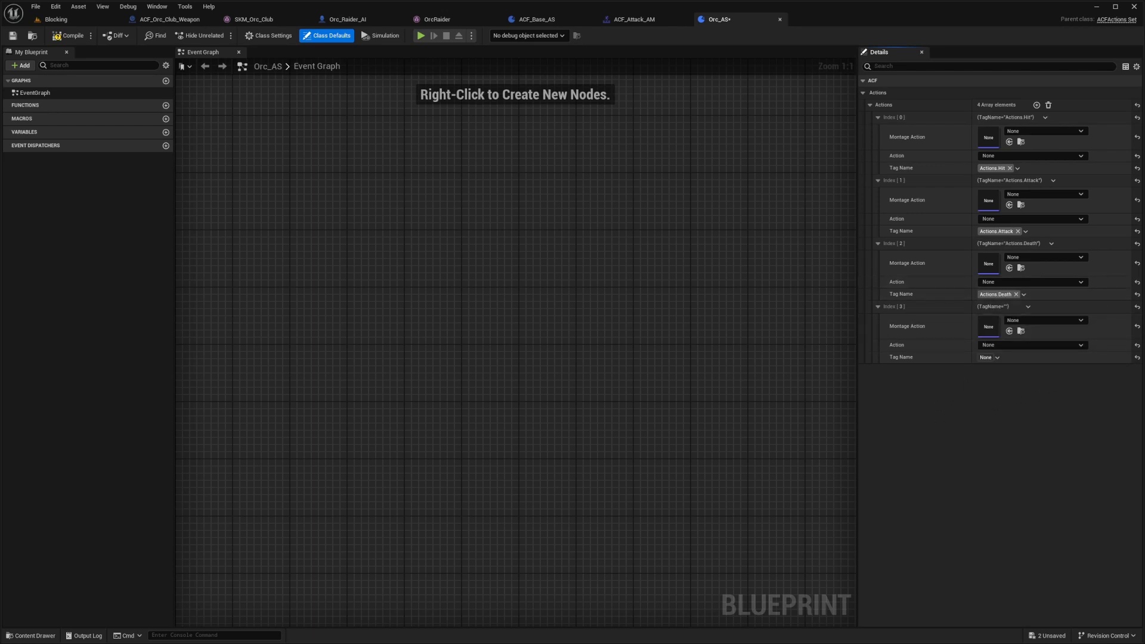
Step: Set the tag name of the action at Index 3 to Actions.Equip.Melee and save the Orc_AS action set
left_click(991, 357)
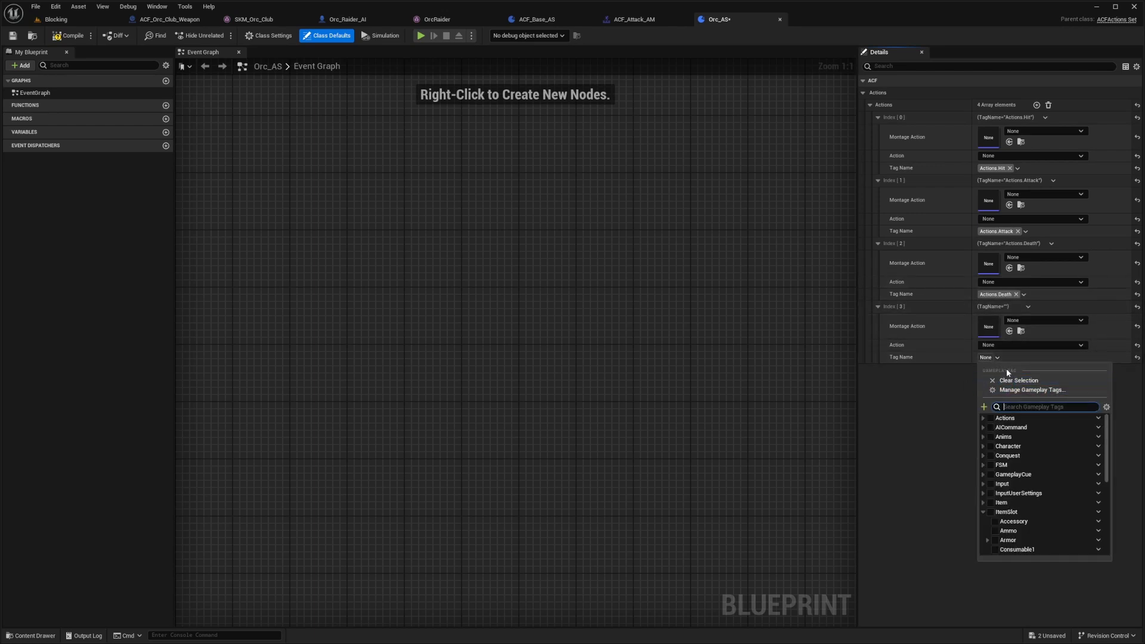
type("equip")
left_click(998, 437)
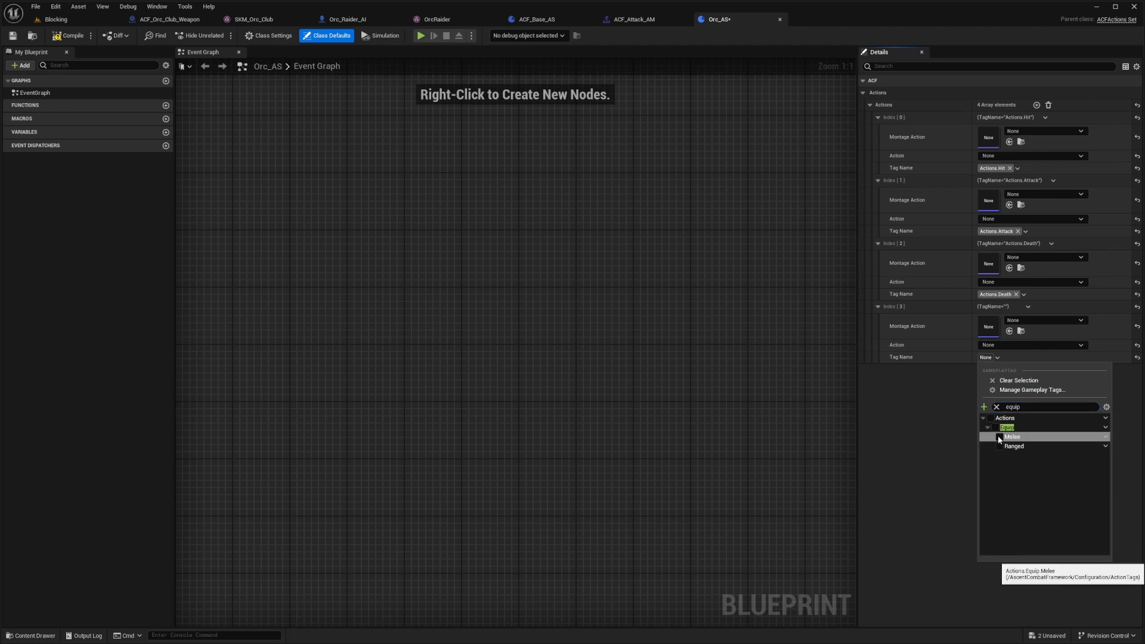
left_click(917, 427)
key("ctrl+s")
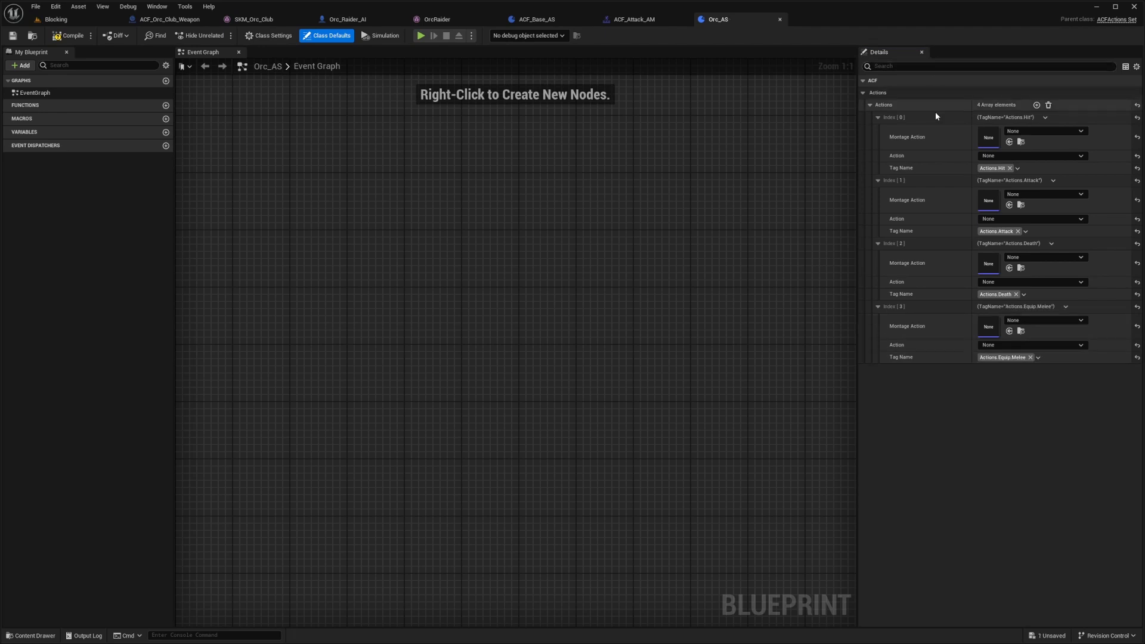
Step: Assign ACFAdvanced Hit Action as the action of the Actions.Hit entry
left_click(994, 157)
type("advan")
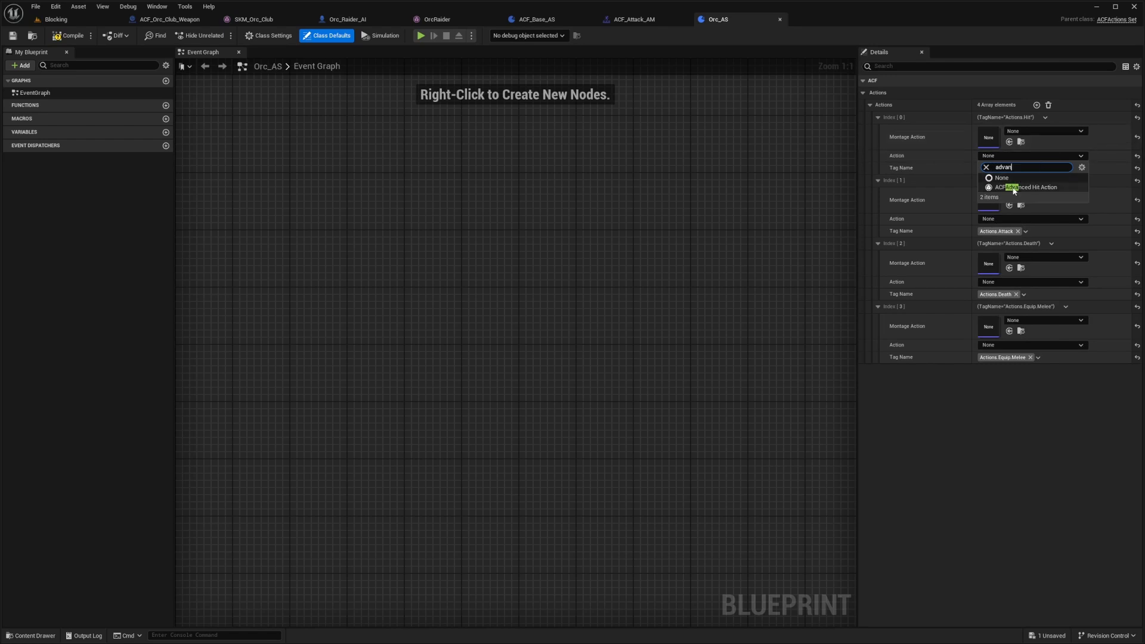
left_click(1026, 188)
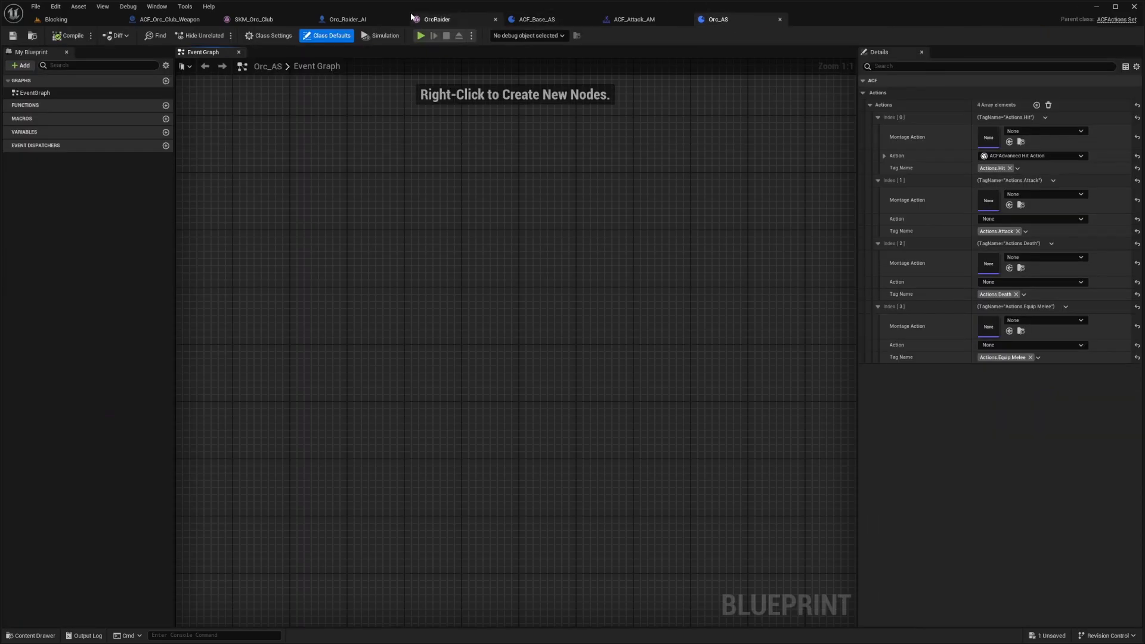
Step: In the level's content browser, create a Montages folder under Orc_Raider and move it into the Animations folder
left_click(56, 19)
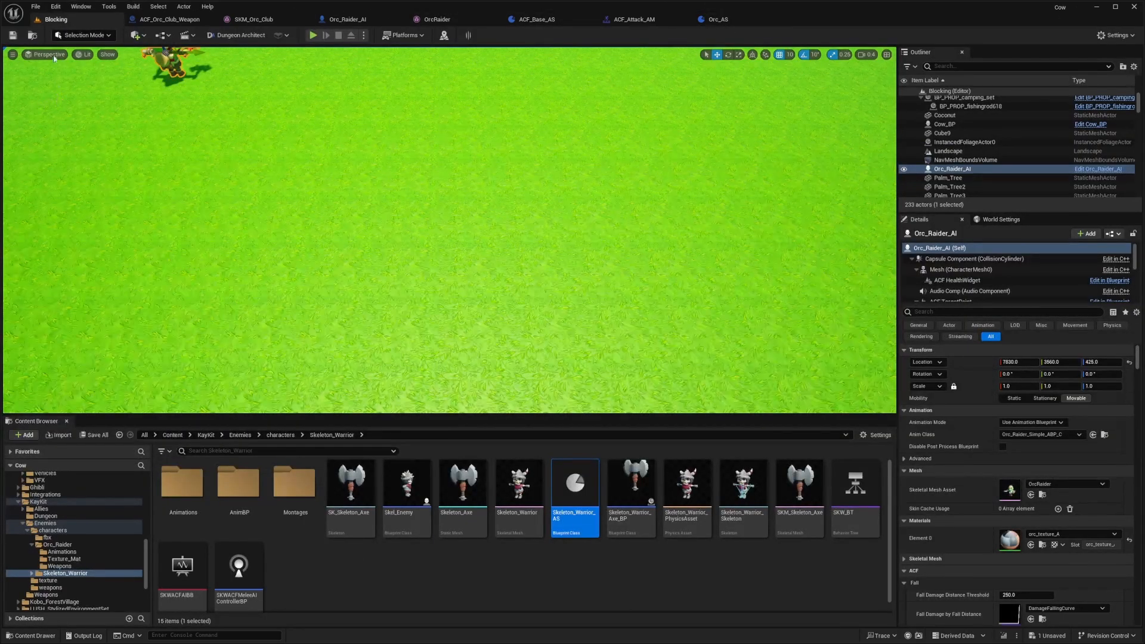
key("alt+Left")
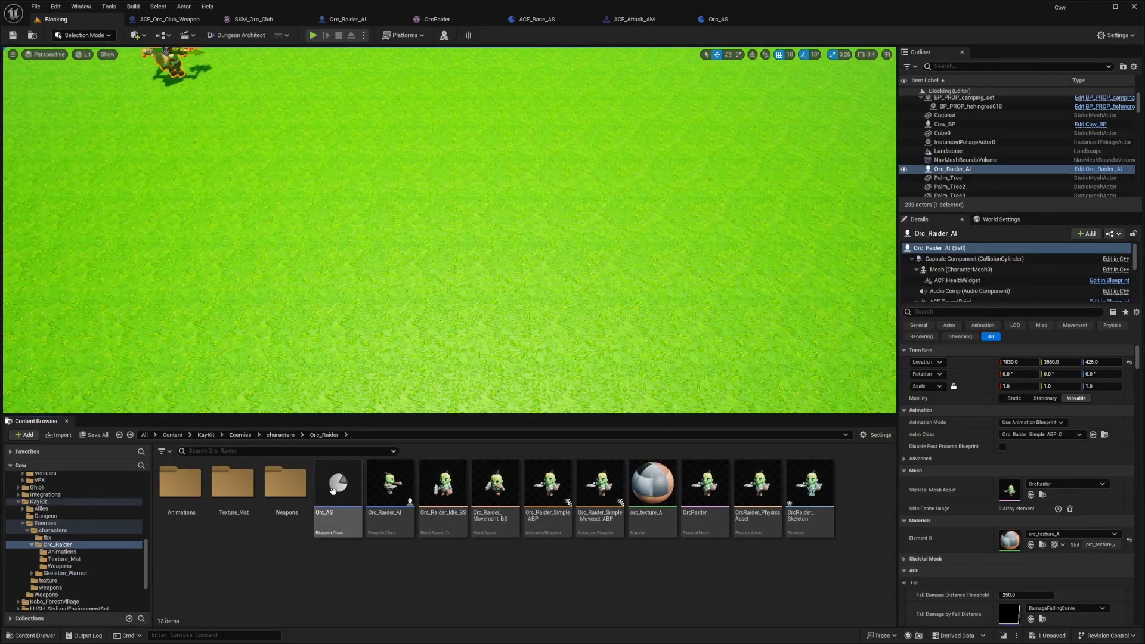
right_click(300, 571)
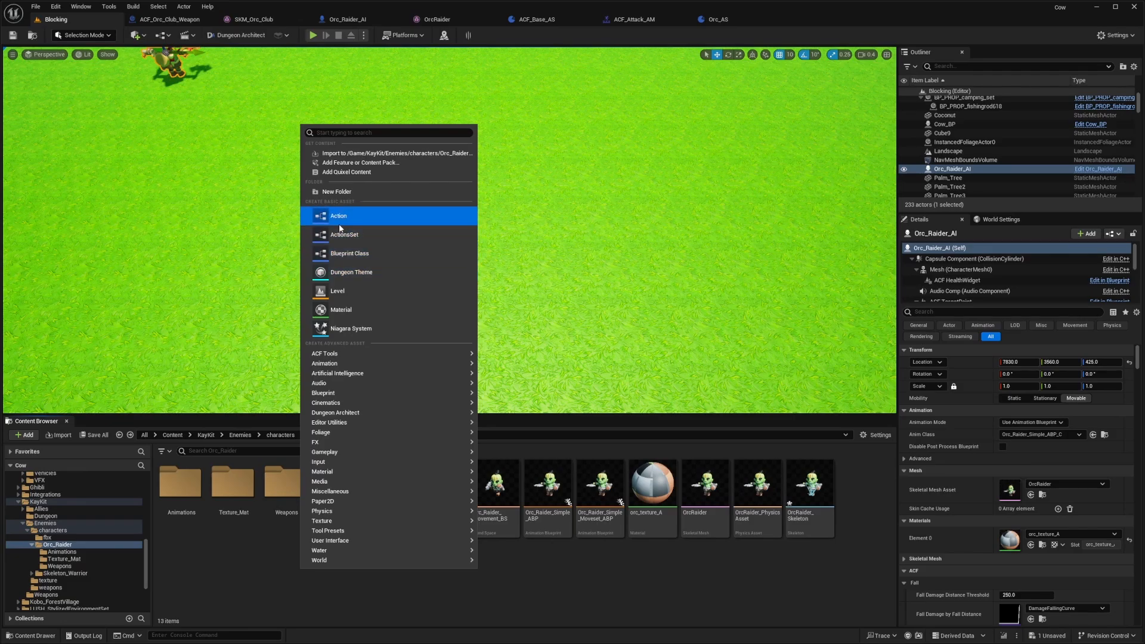
left_click(353, 192)
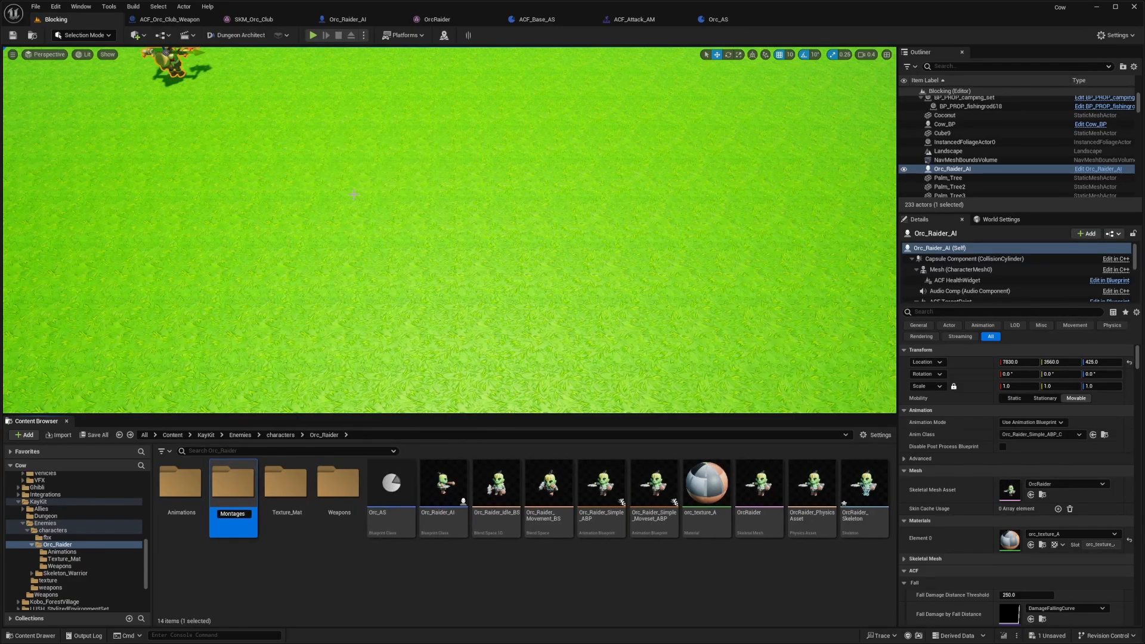
key("Return")
left_click_drag(233, 483, 184, 498)
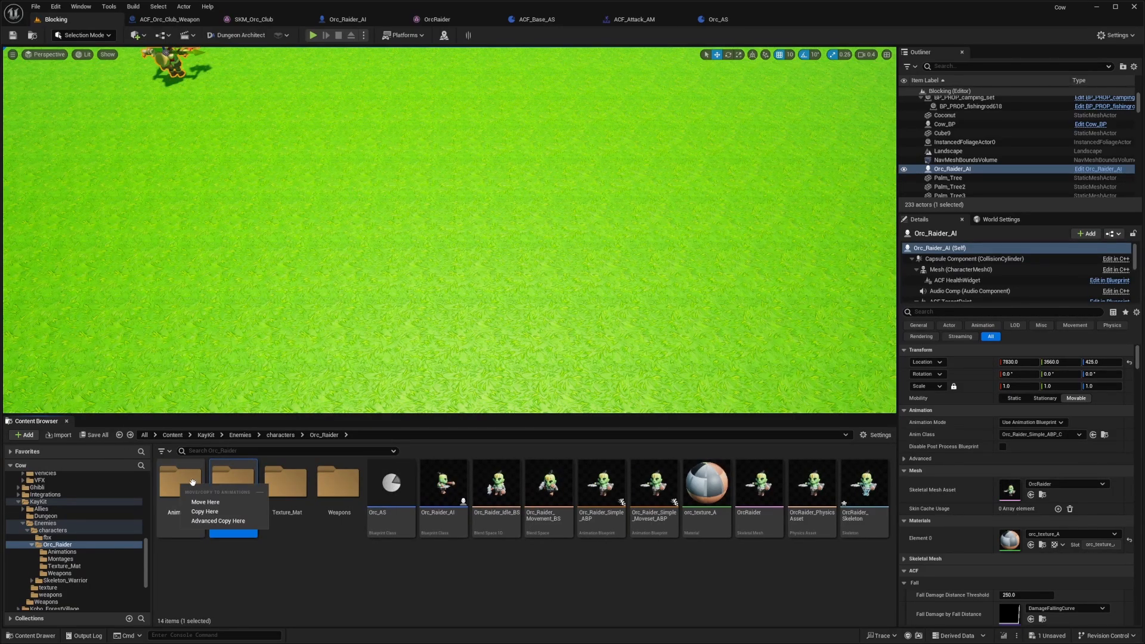
left_click(205, 505)
Step: Select all animation sequences in Orc_Raider's Animations folder and open them together in the Property Matrix
double_click(189, 487)
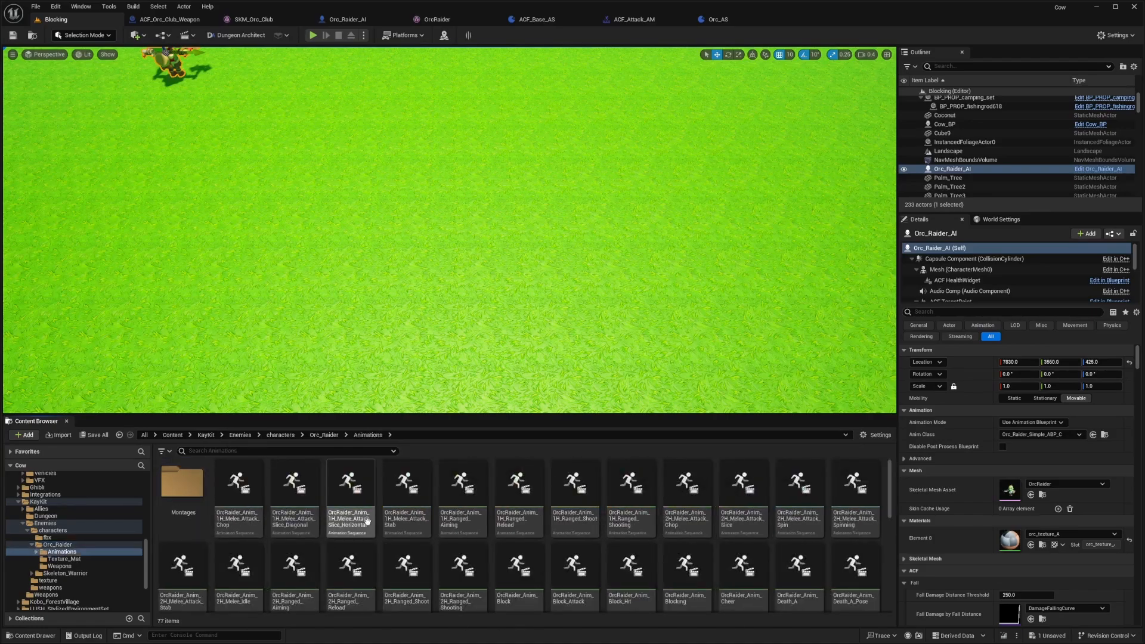
scroll(387, 564, "down", 2)
scroll(387, 564, "up", 3)
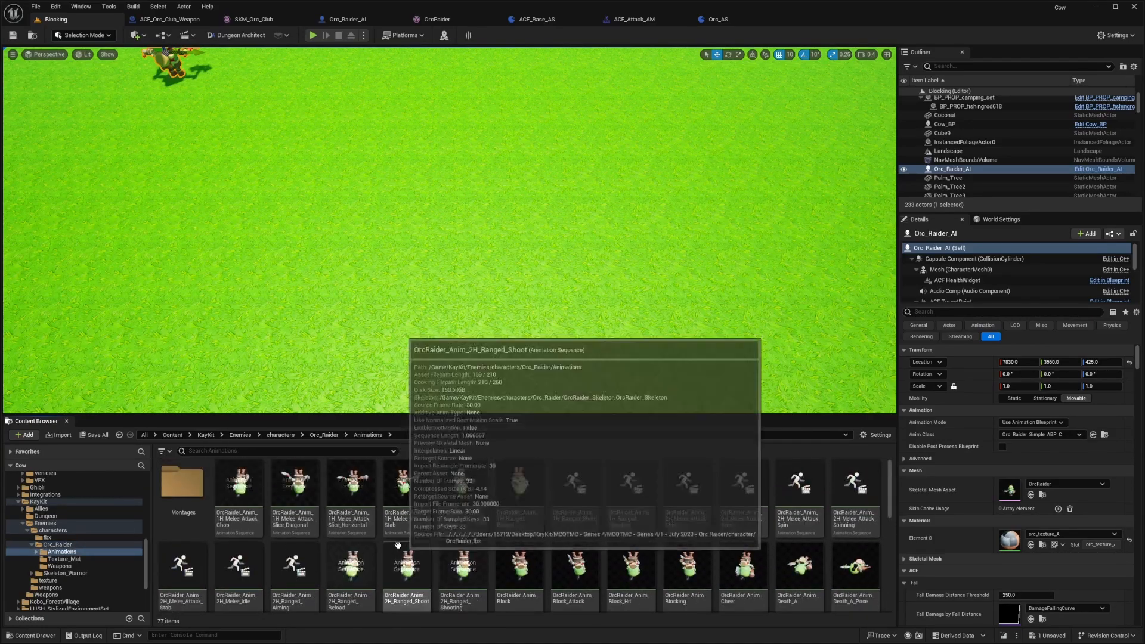
left_click(238, 495)
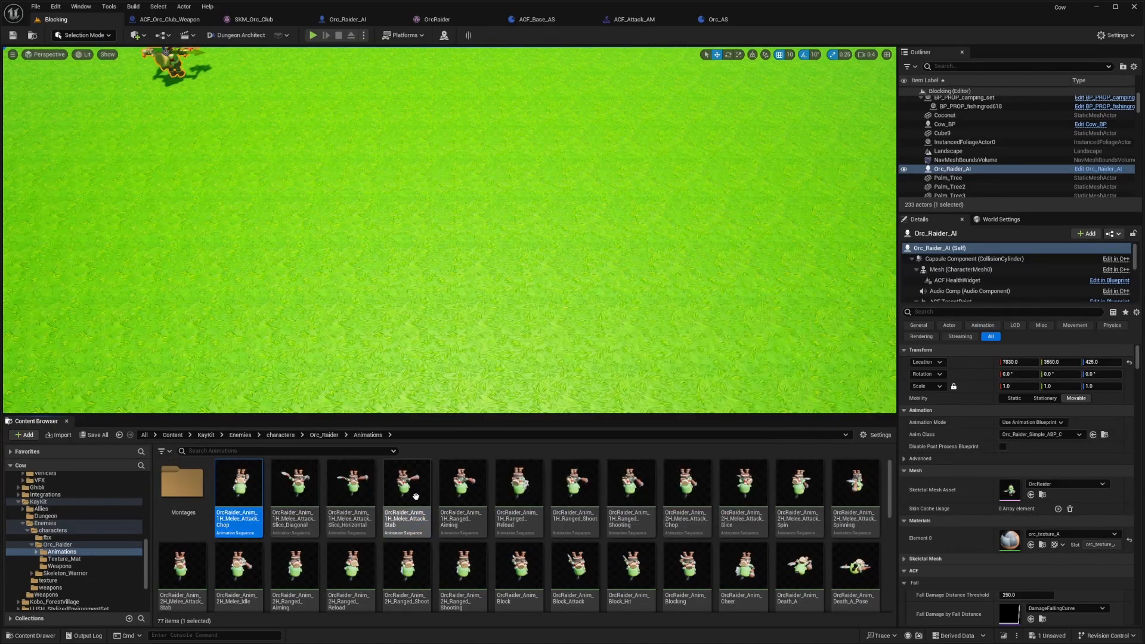
scroll(718, 561, "down", 6)
key("ctrl+a")
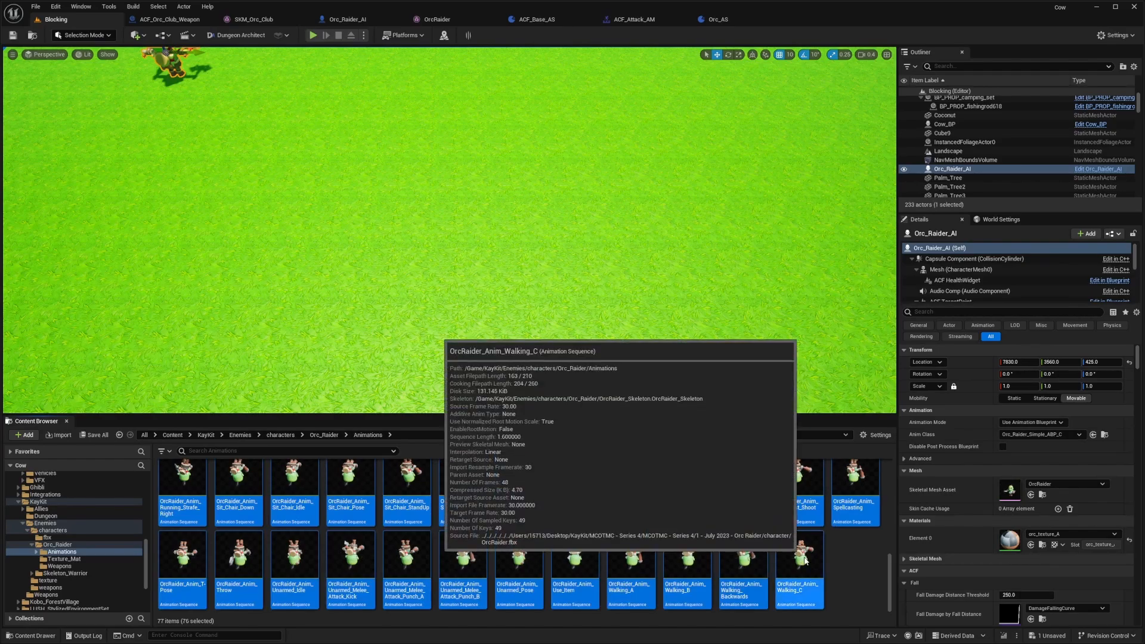
right_click(801, 562)
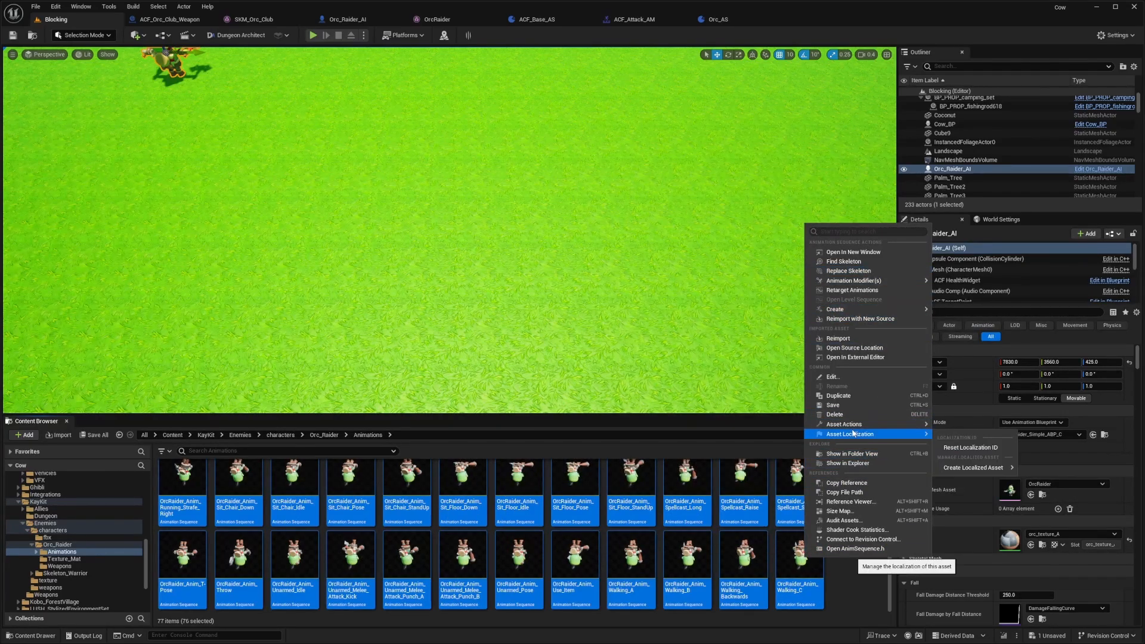
mouse_move(864, 431)
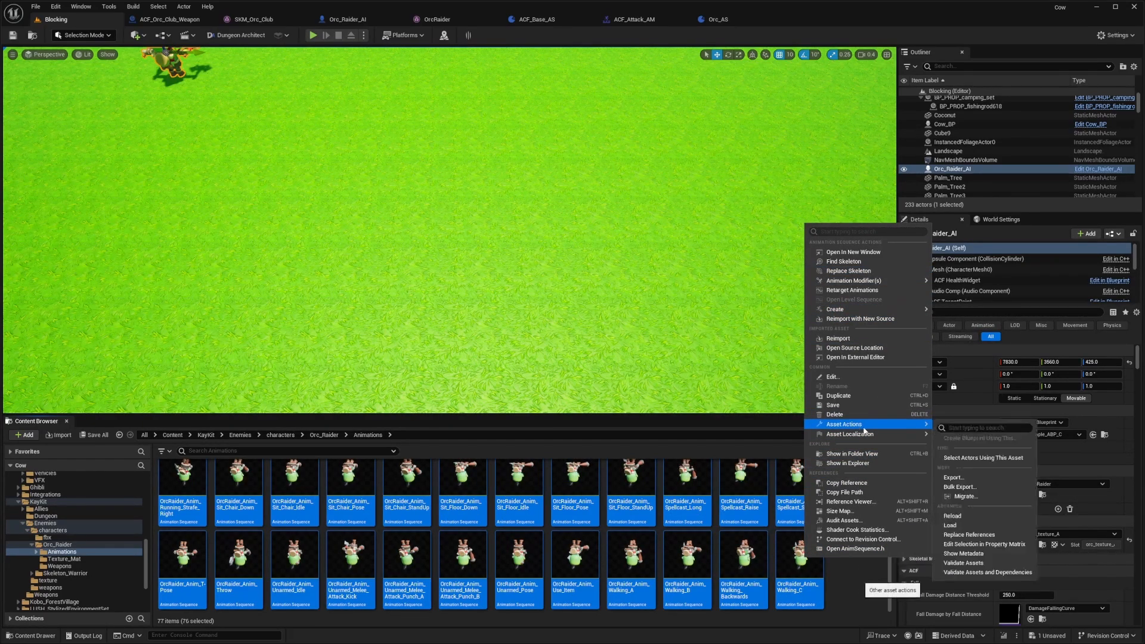
left_click(988, 544)
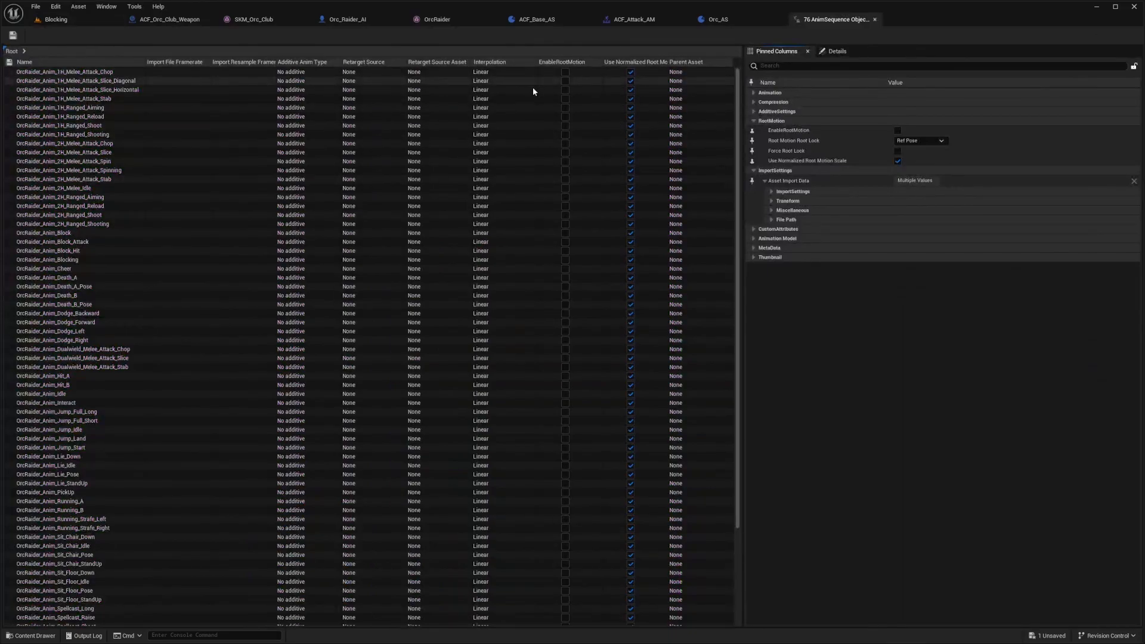
Step: Enable root motion on all the listed OrcRaider animation sequences, save them and close the property matrix
left_click(527, 93)
key("ctrl+a")
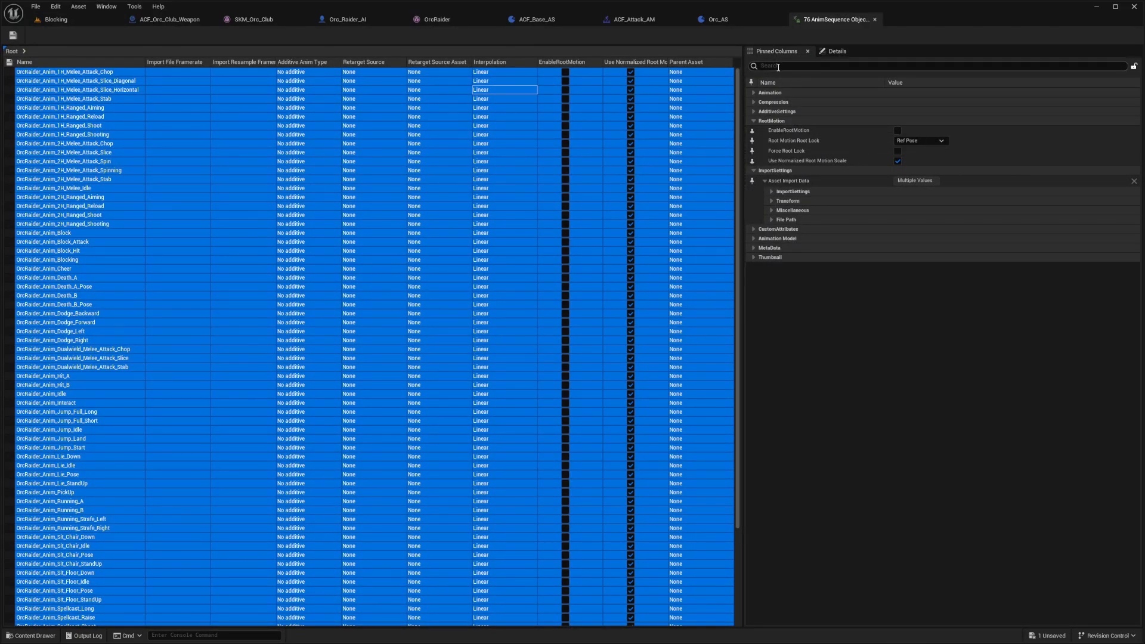
left_click(897, 131)
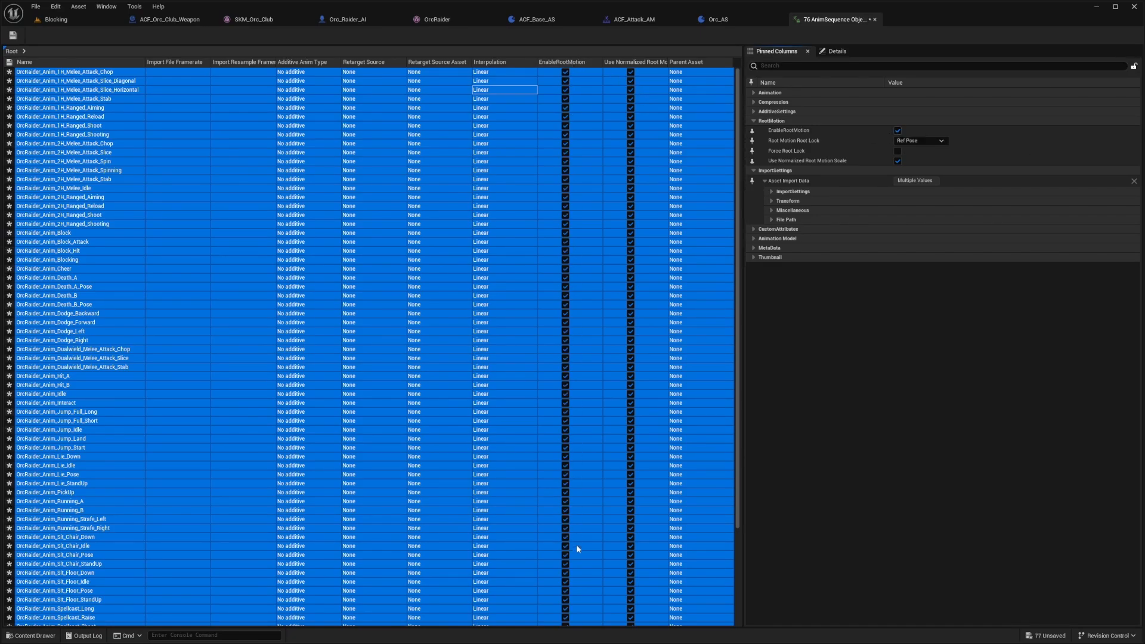
key("ctrl+s")
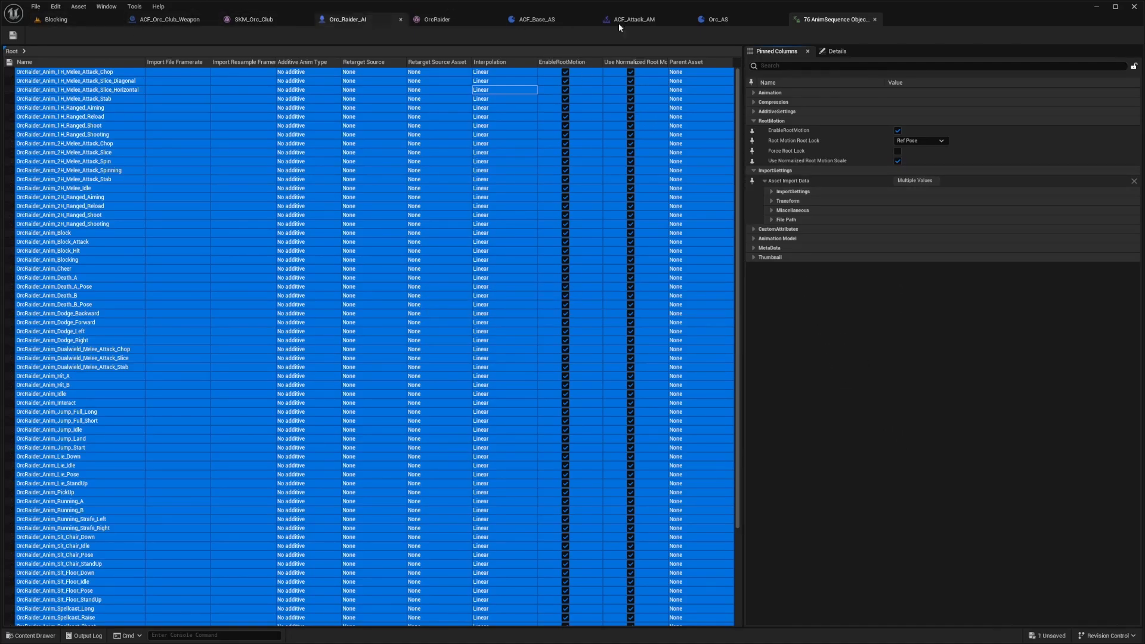
left_click(874, 19)
Step: Create an animation montage named Orc_Hit in the Montages folder using the OrcRaider_Skeleton
left_click(58, 20)
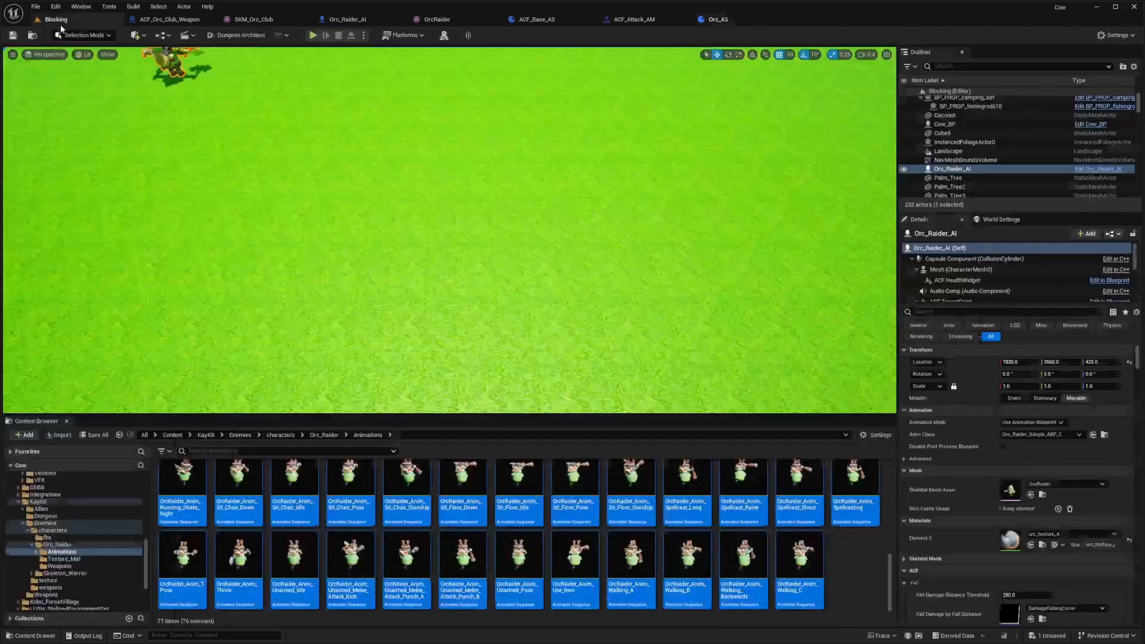
scroll(831, 567, "up", 5)
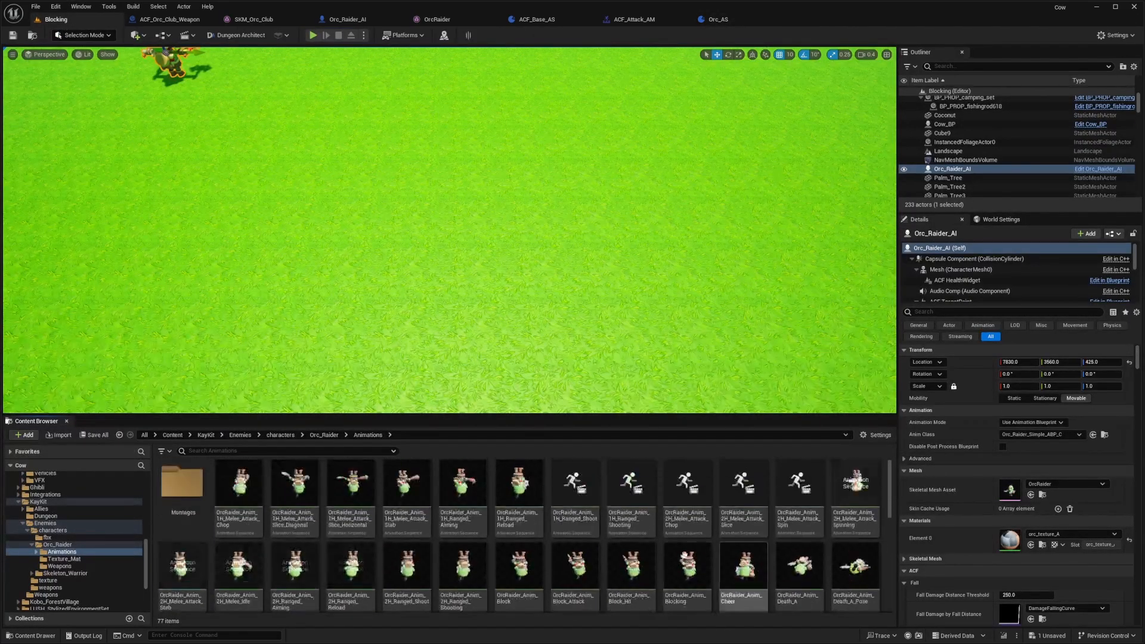
double_click(182, 486)
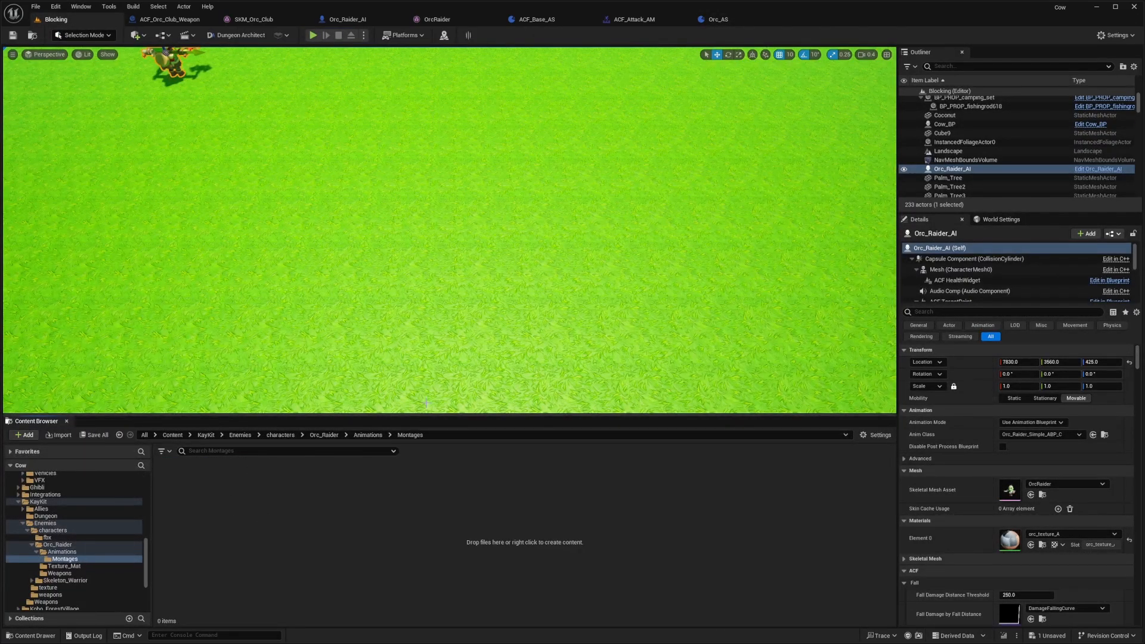
right_click(195, 491)
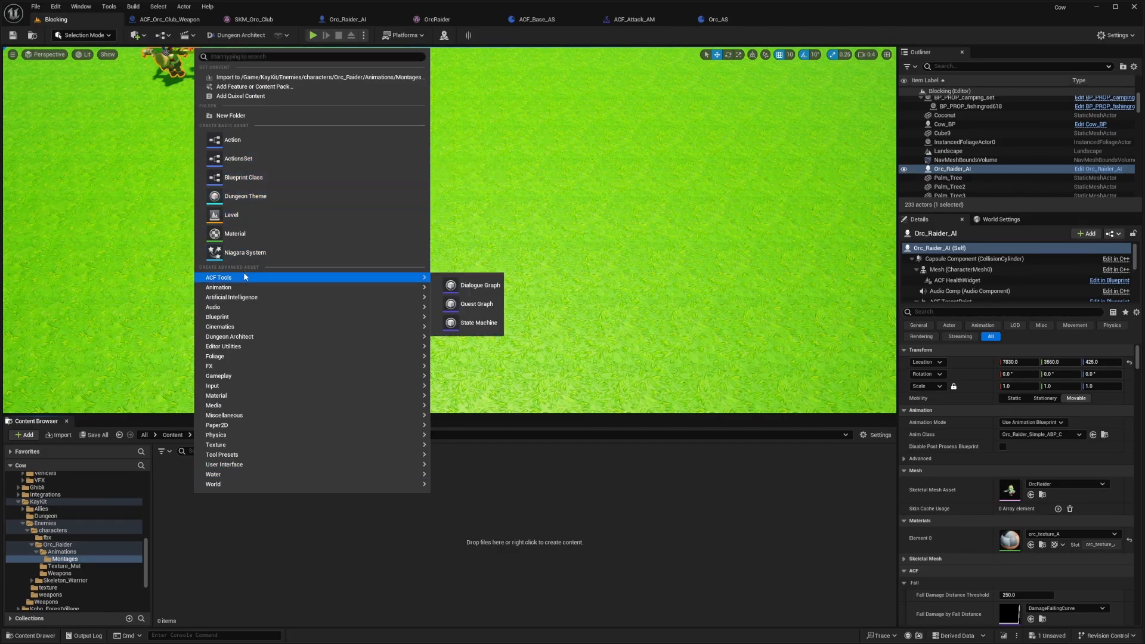
mouse_move(237, 297)
mouse_move(309, 287)
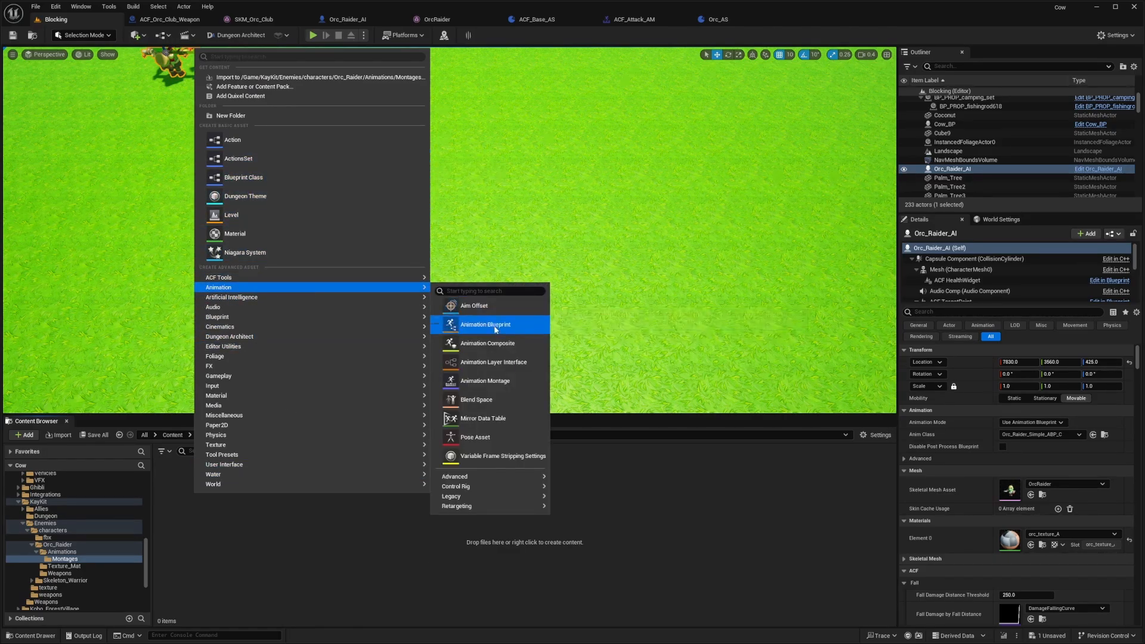
left_click(485, 382)
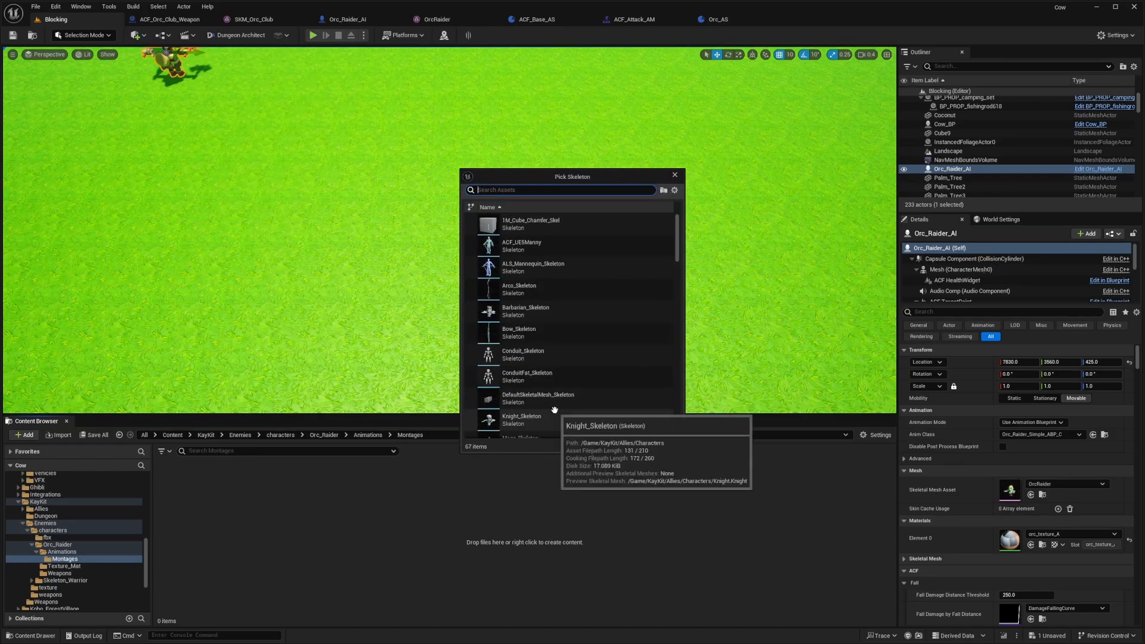
type("orc")
left_click(513, 224)
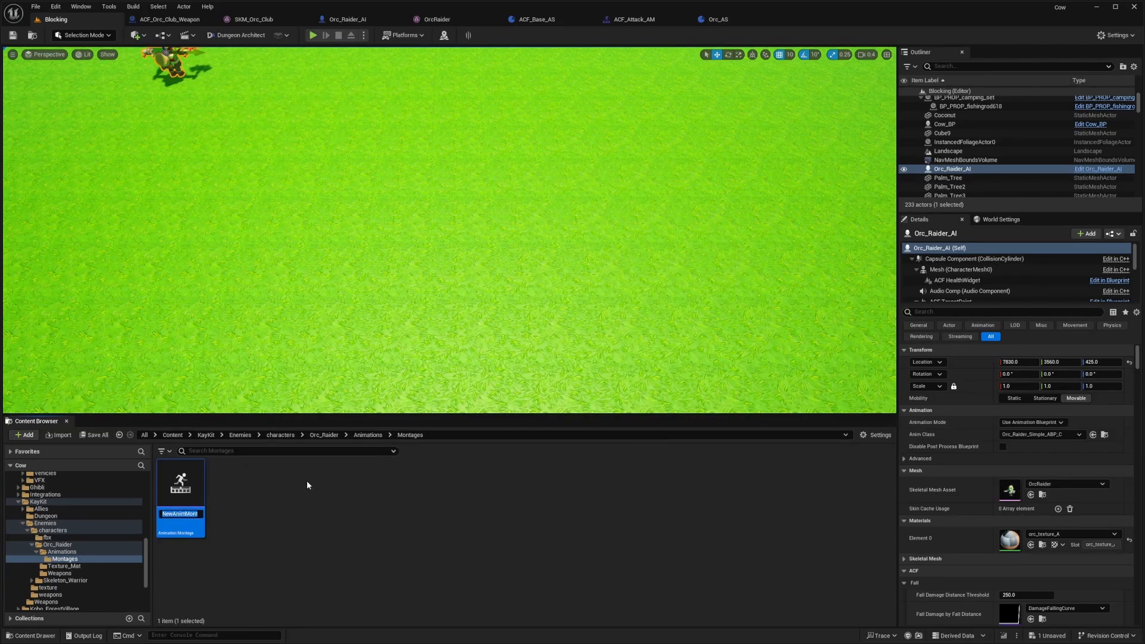
type("Orc_Hit")
key("Return")
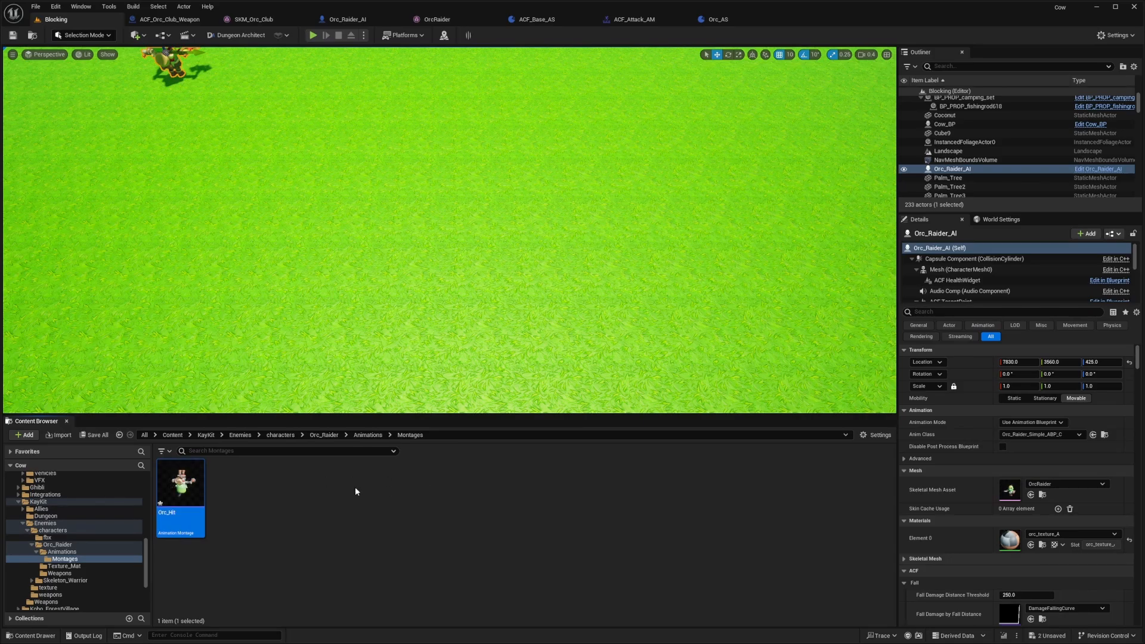
Step: Open the Orc_Hit montage and search its available animation assets for "hit"
double_click(195, 495)
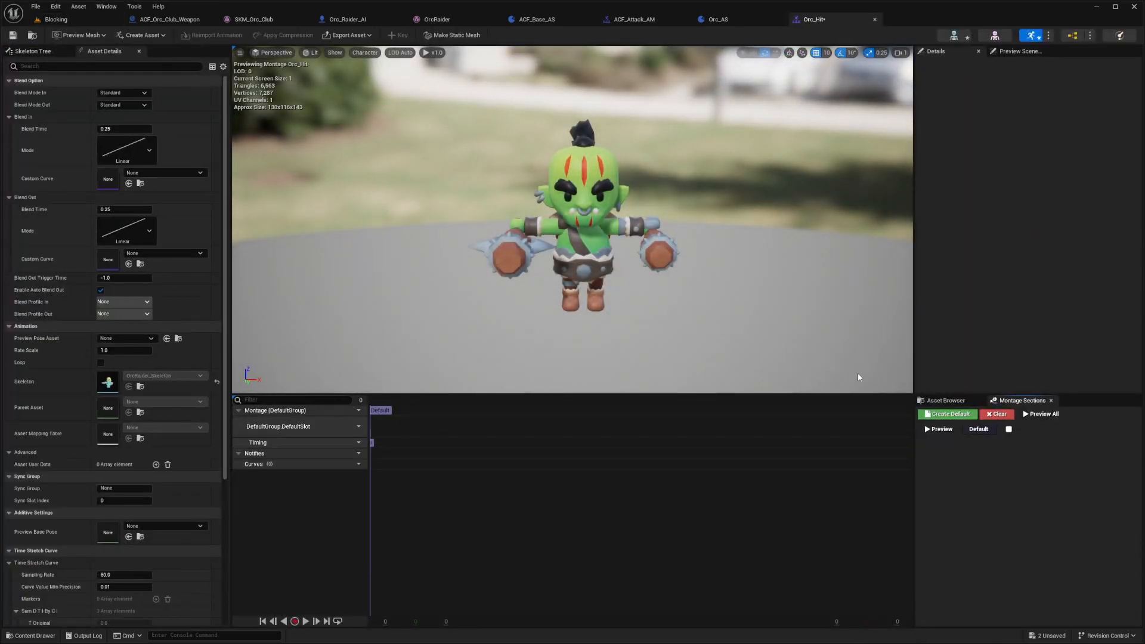
left_click(1009, 52)
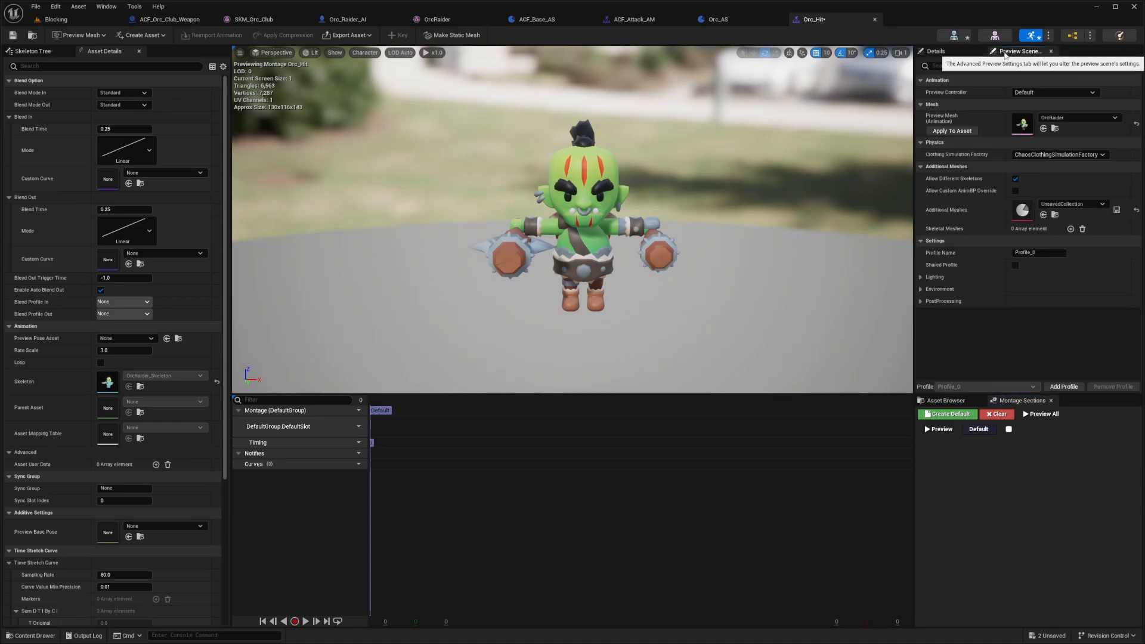
left_click(939, 52)
left_click(946, 400)
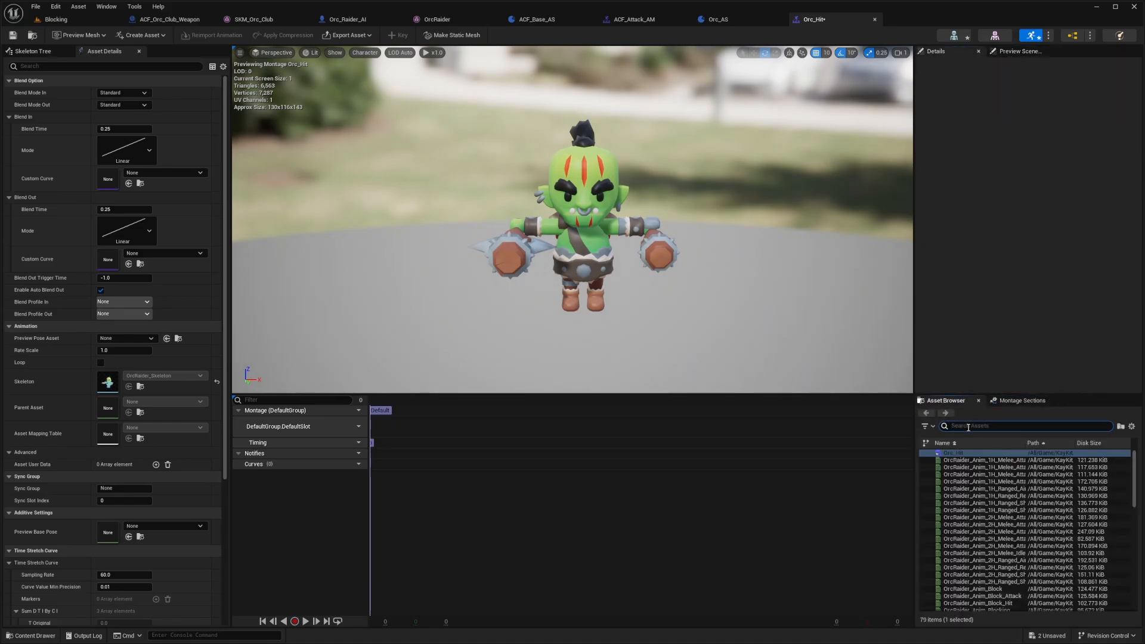
left_click(976, 466)
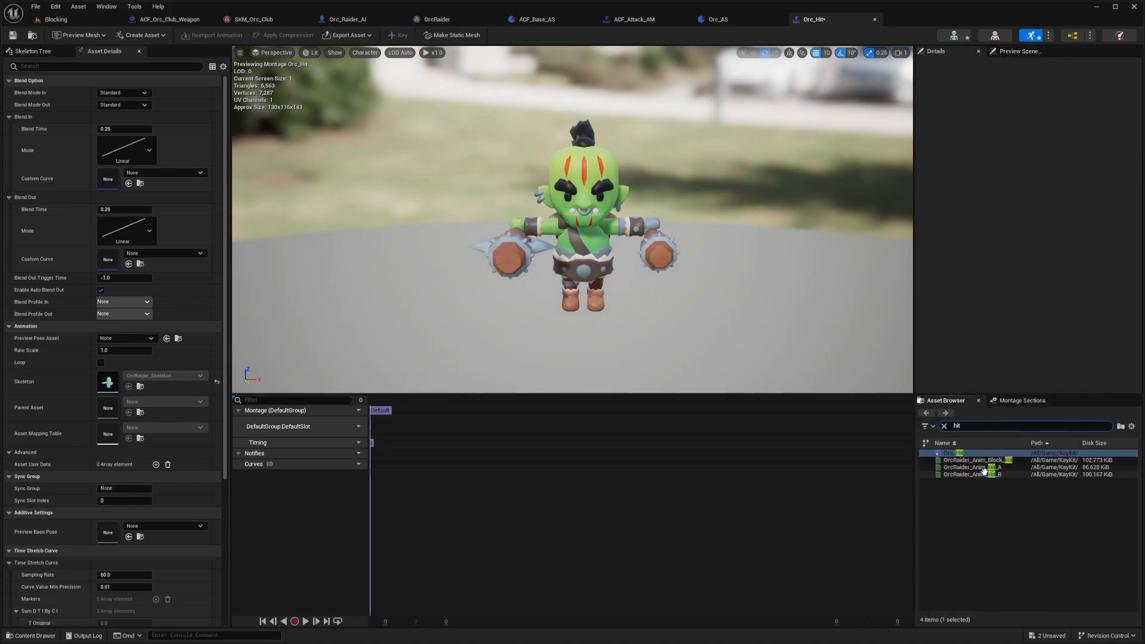
Step: Preview the OrcRaider_Anim_Hit_A and OrcRaider_Anim_Hit_B animations to compare the hit reactions
double_click(976, 467)
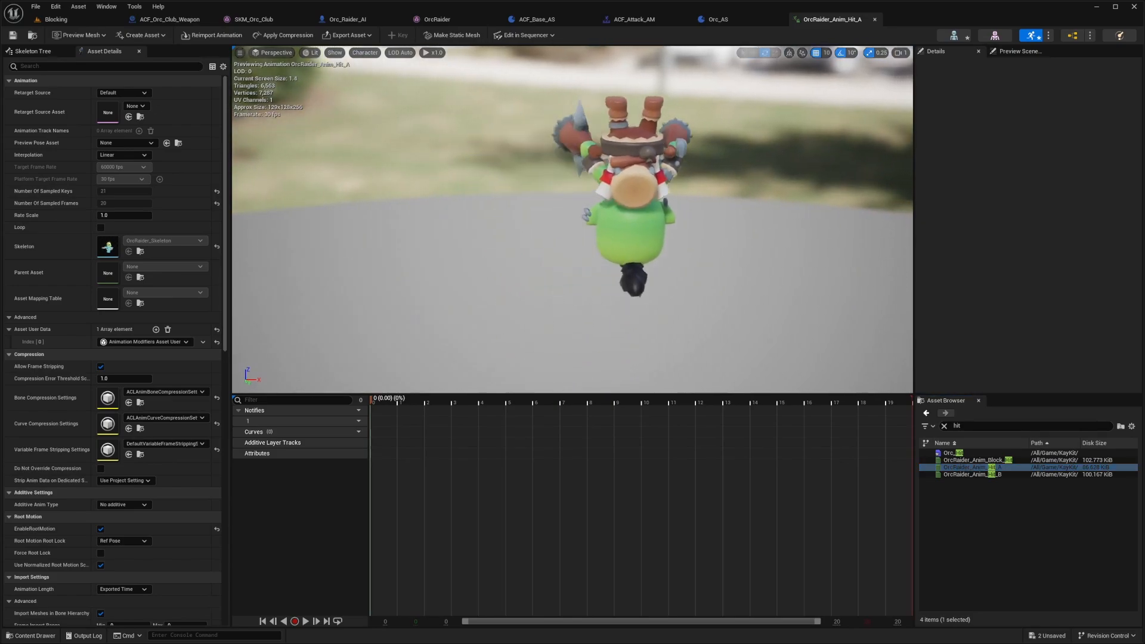
left_click_drag(403, 279, 614, 274, "alt")
right_click_drag(614, 274, 561, 290)
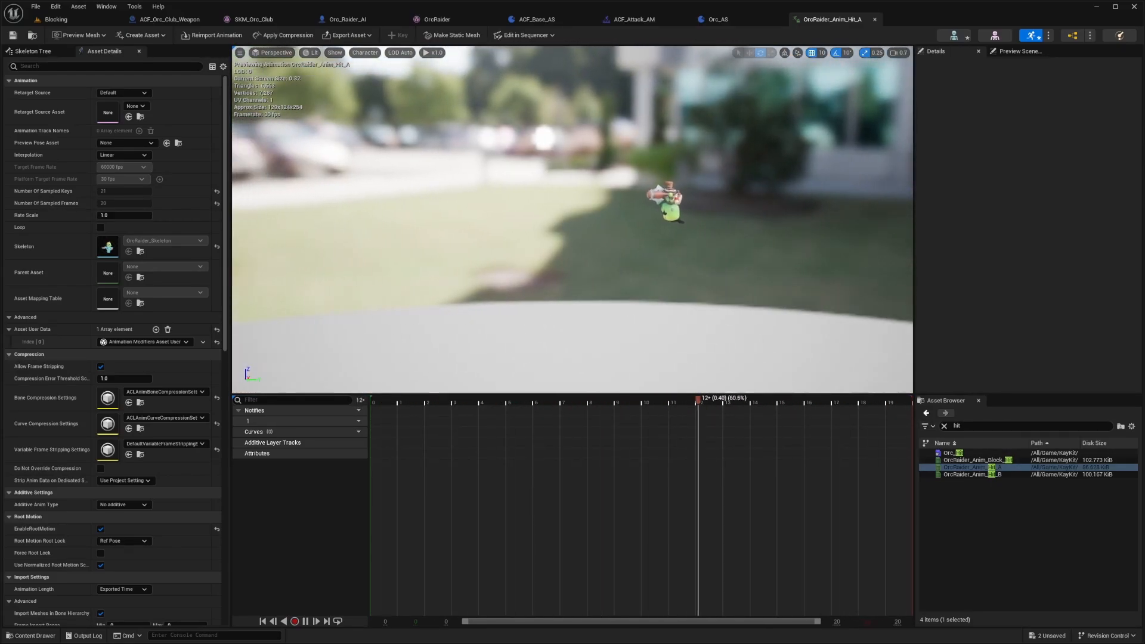
double_click(984, 474)
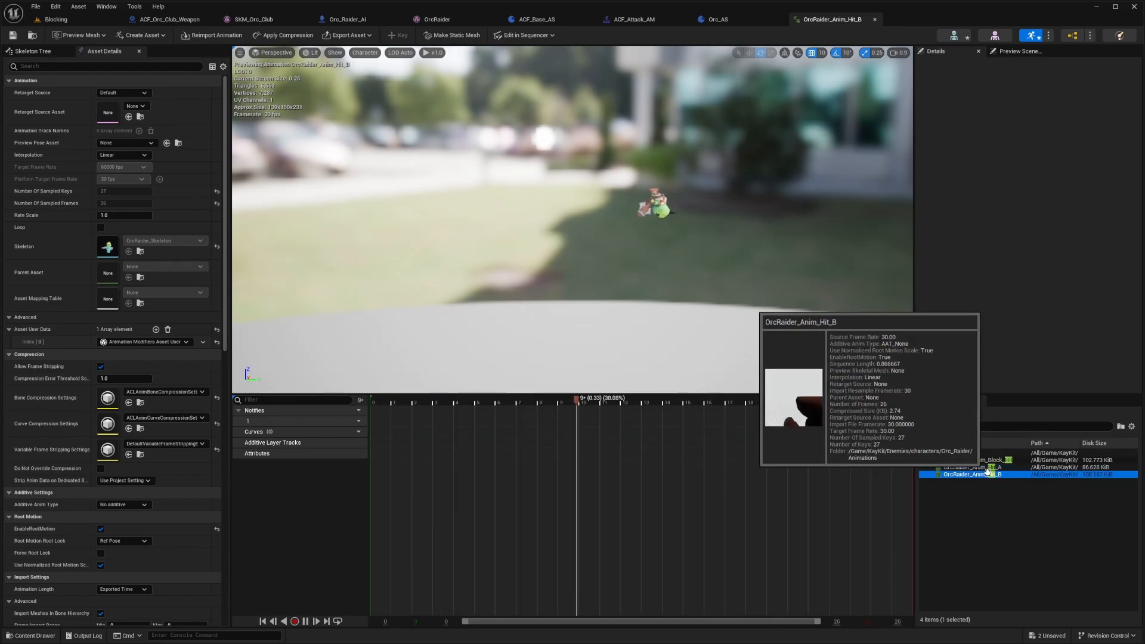
Step: Check the OrcRaider_Anim_Hit_B preview and its scene settings, and reopen the Orc_Hit montage from the Montages folder
right_click_drag(606, 177, 727, 180)
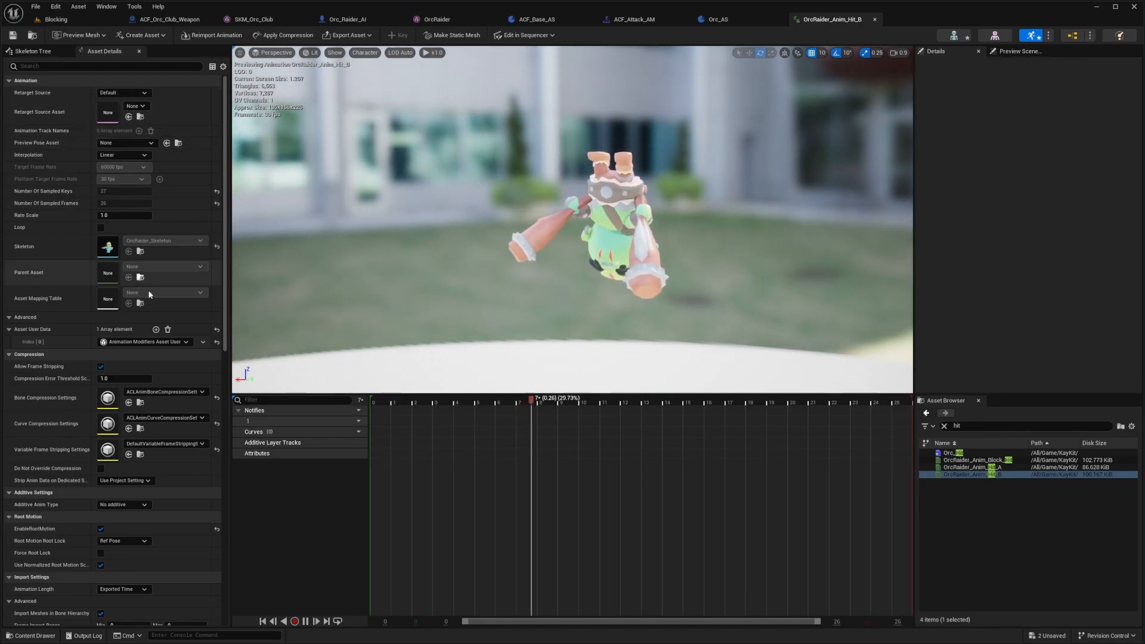
left_click(1017, 52)
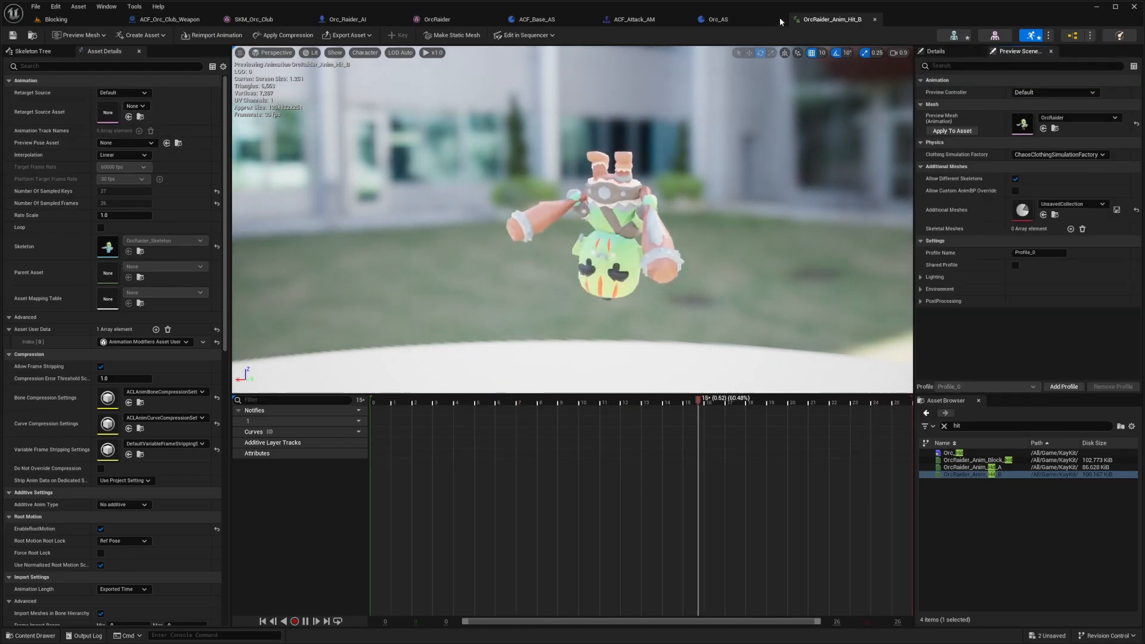
left_click(74, 18)
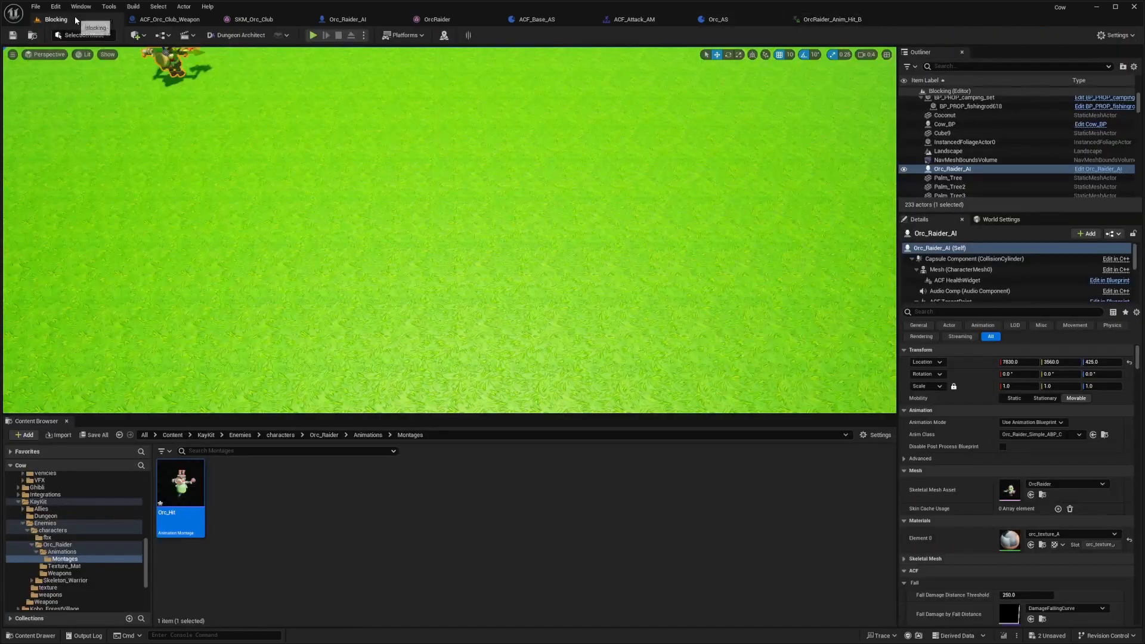
double_click(178, 495)
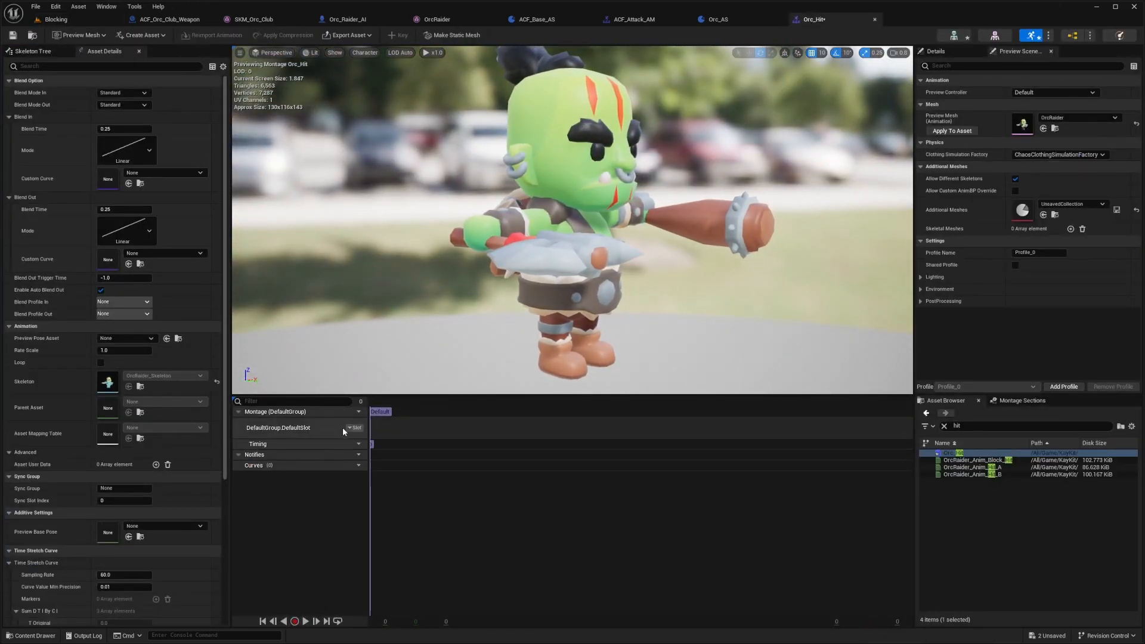
Step: Add the OrcRaider_Anim_Hit_B animation to the DefaultSlot track of the Orc_Hit montage and save the montage
left_click(389, 413)
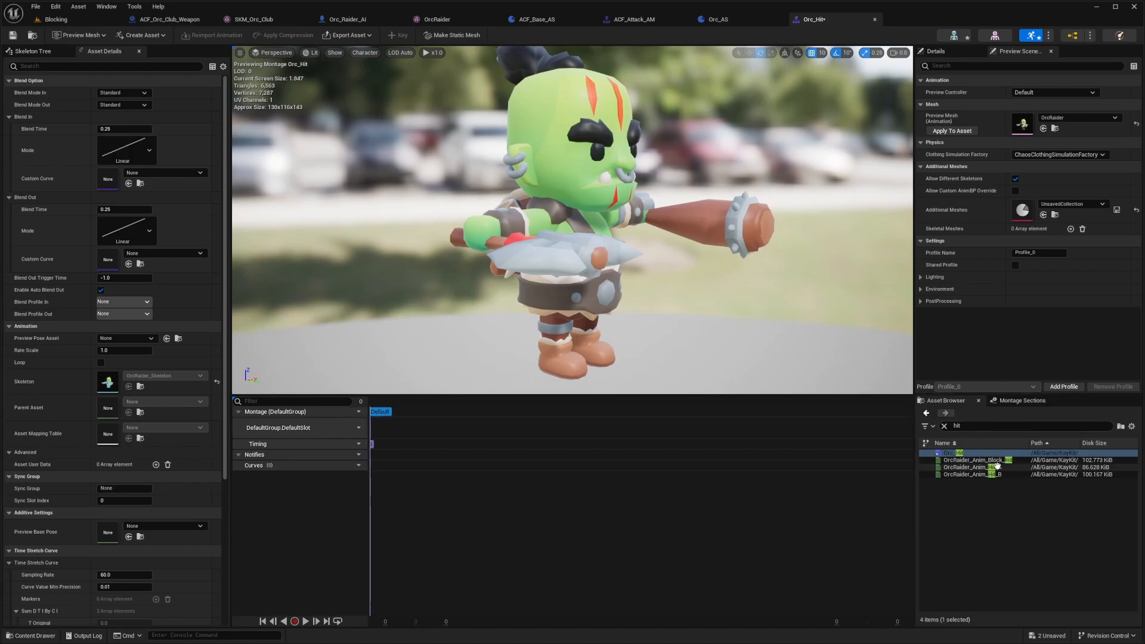
left_click_drag(987, 475, 380, 465)
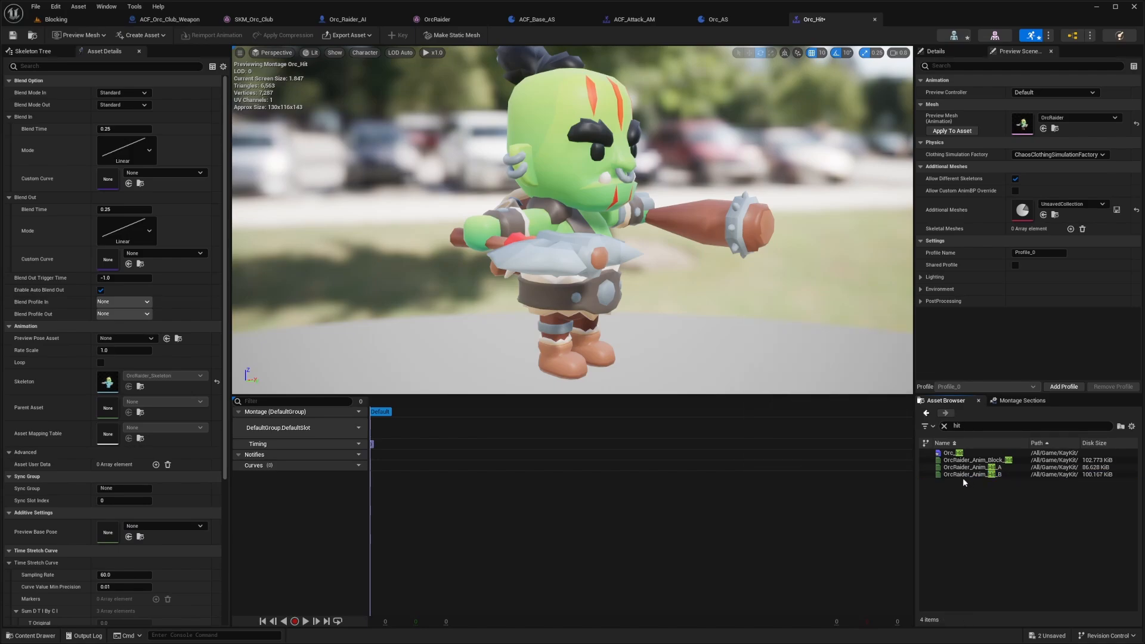
left_click_drag(963, 476, 309, 428)
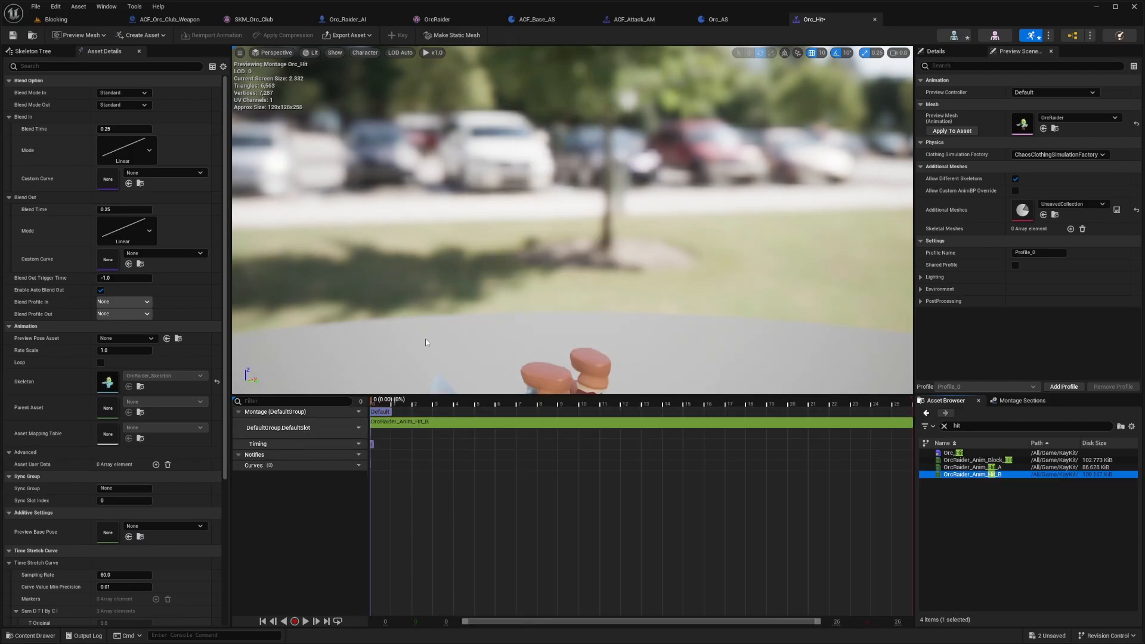
key("space")
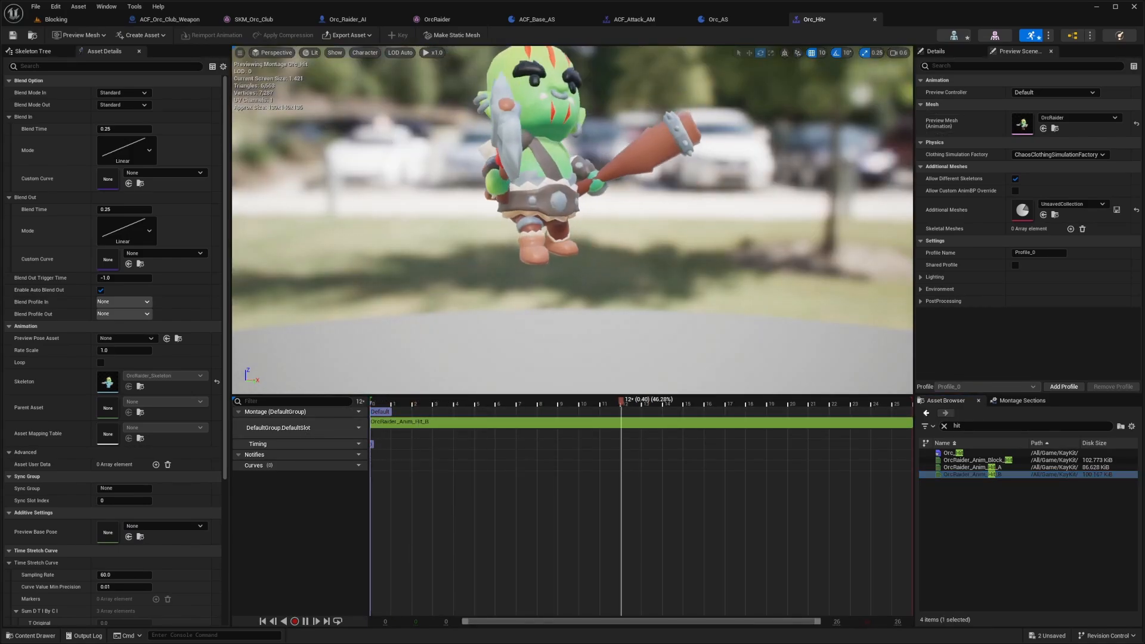
right_click_drag(575, 252, 592, 277)
key("ctrl+s")
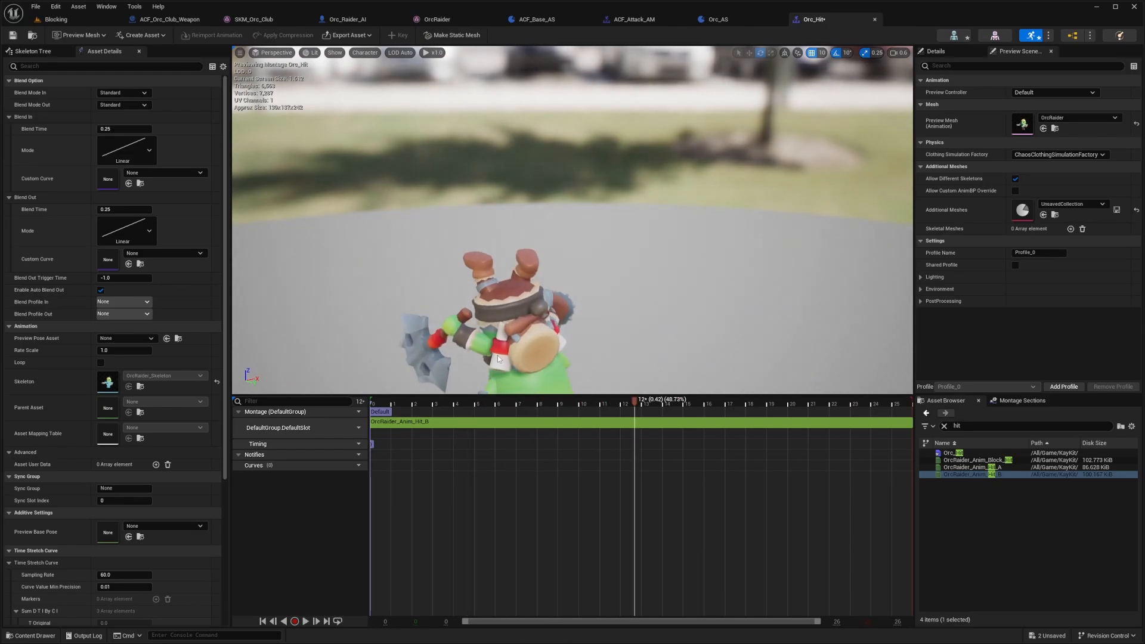
Step: Play back the Orc_Hit montage and view the orc's hit reaction from another angle
key("space")
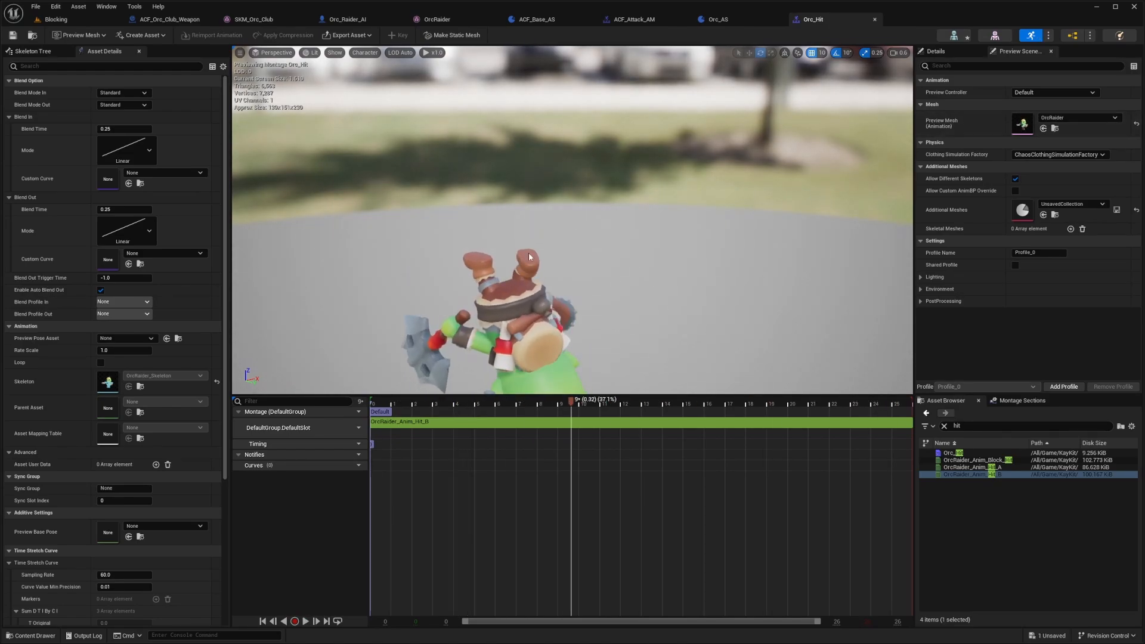
right_click_drag(549, 275, 585, 235)
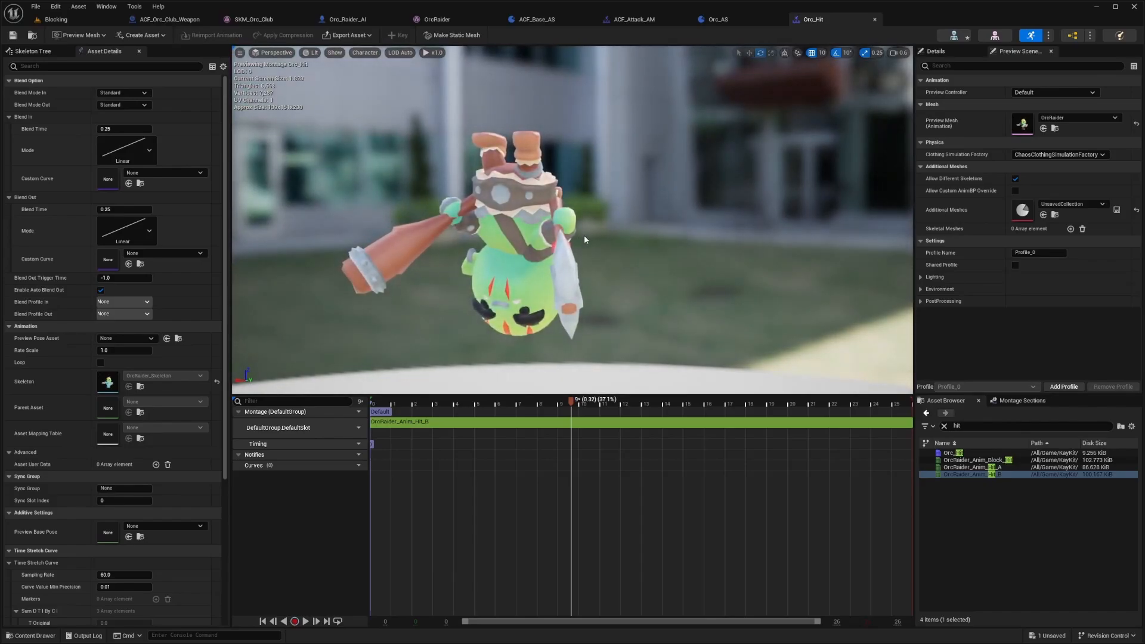
key("space")
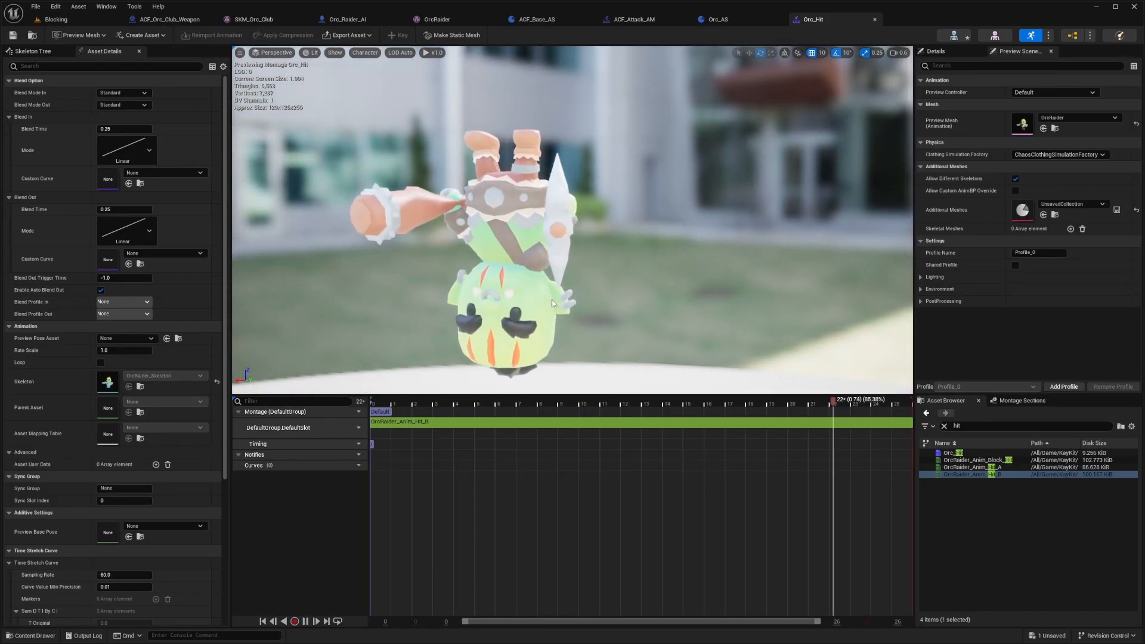
key("space")
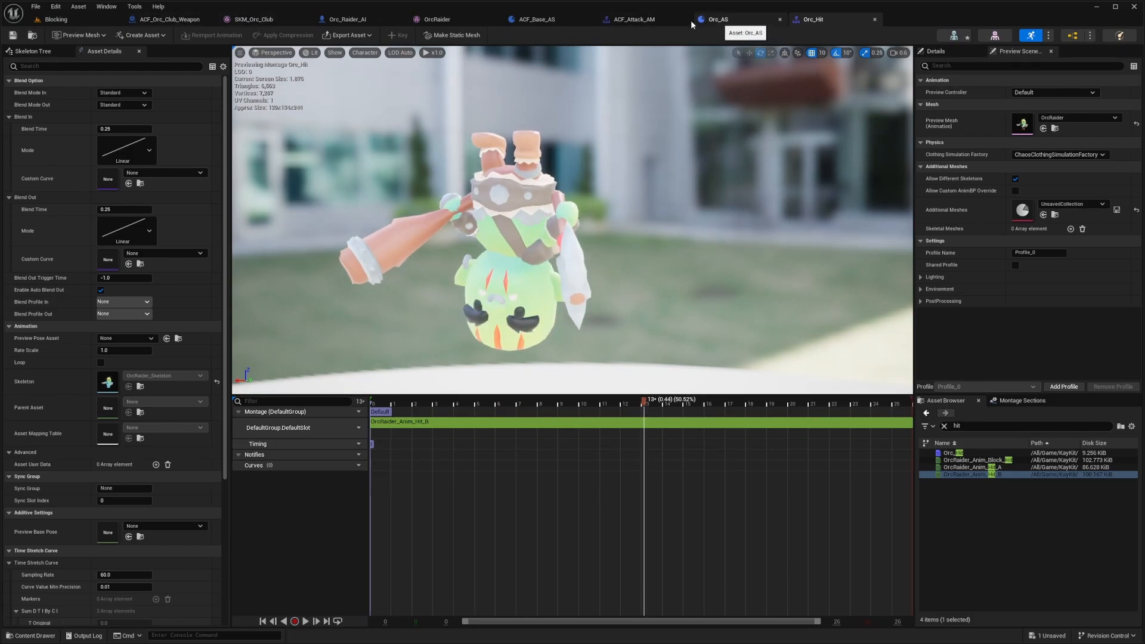
Step: Assign Orc_Hit as the montage action of the Actions.Hit entry in the Orc_AS action set
left_click(715, 20)
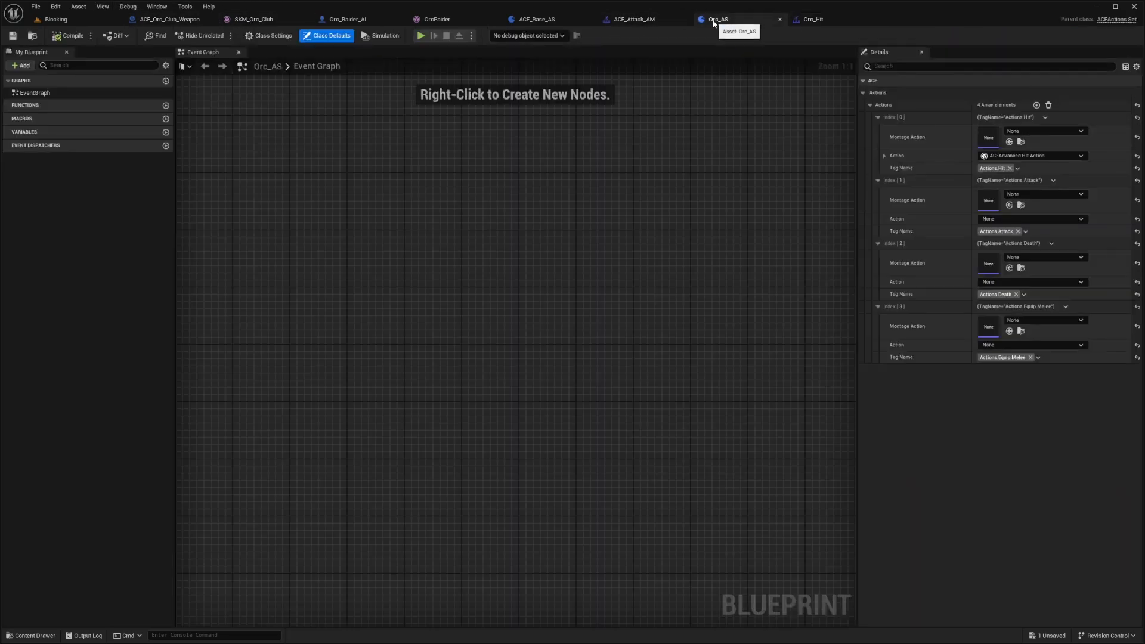
left_click(1026, 131)
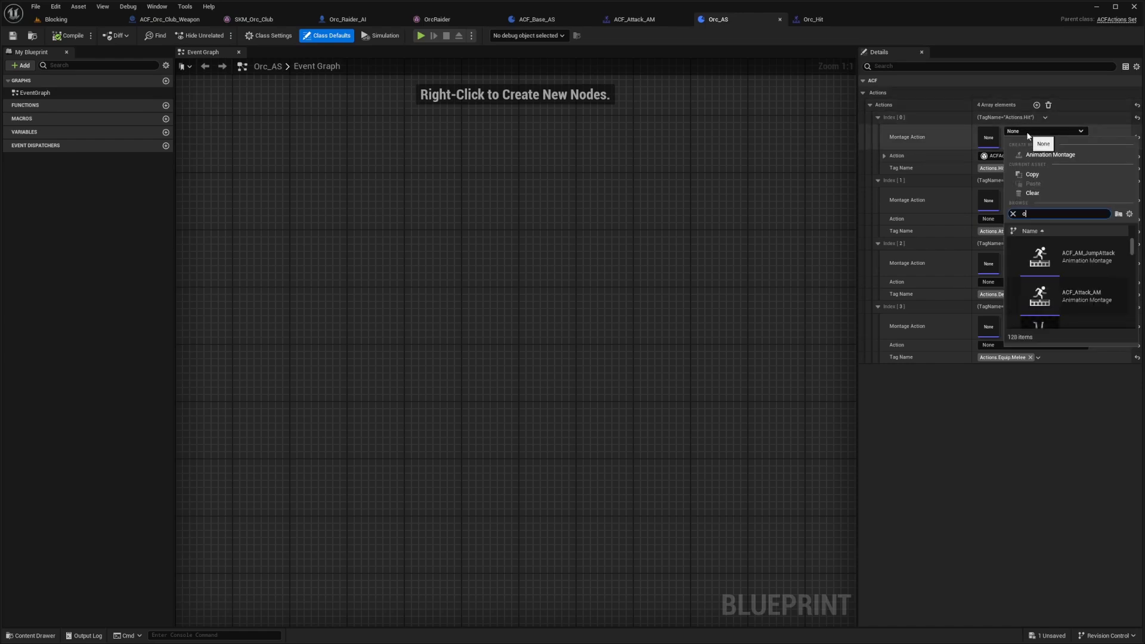
left_click(1073, 253)
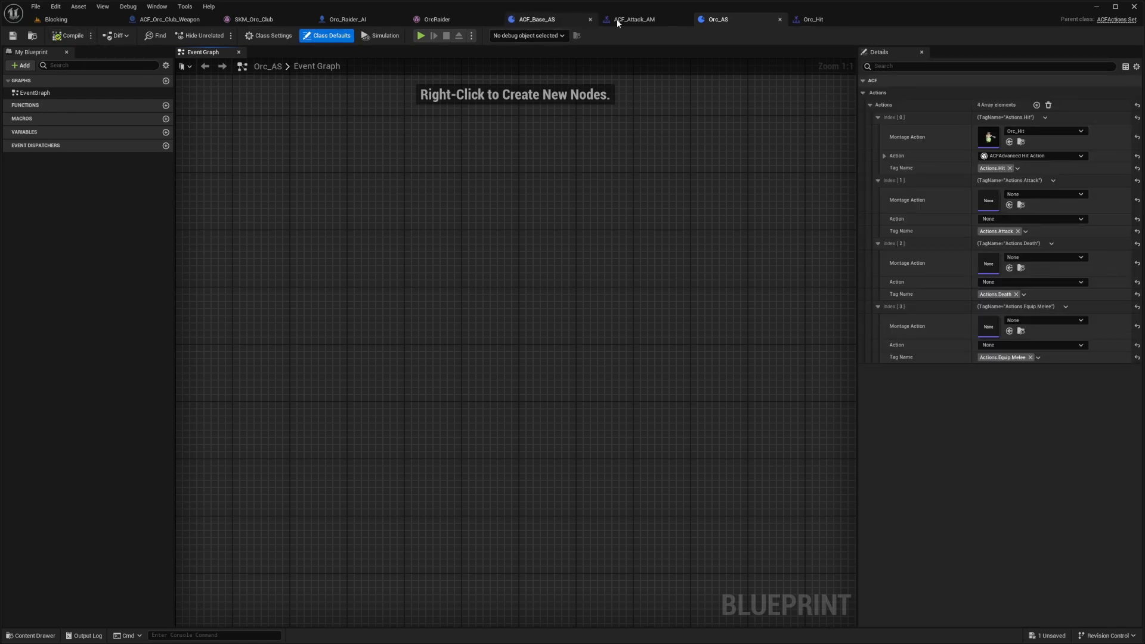
Step: Examine the hit response action and its allowed damage types in Orc_Raider_AI's ACF Damage Handler component
left_click(355, 22)
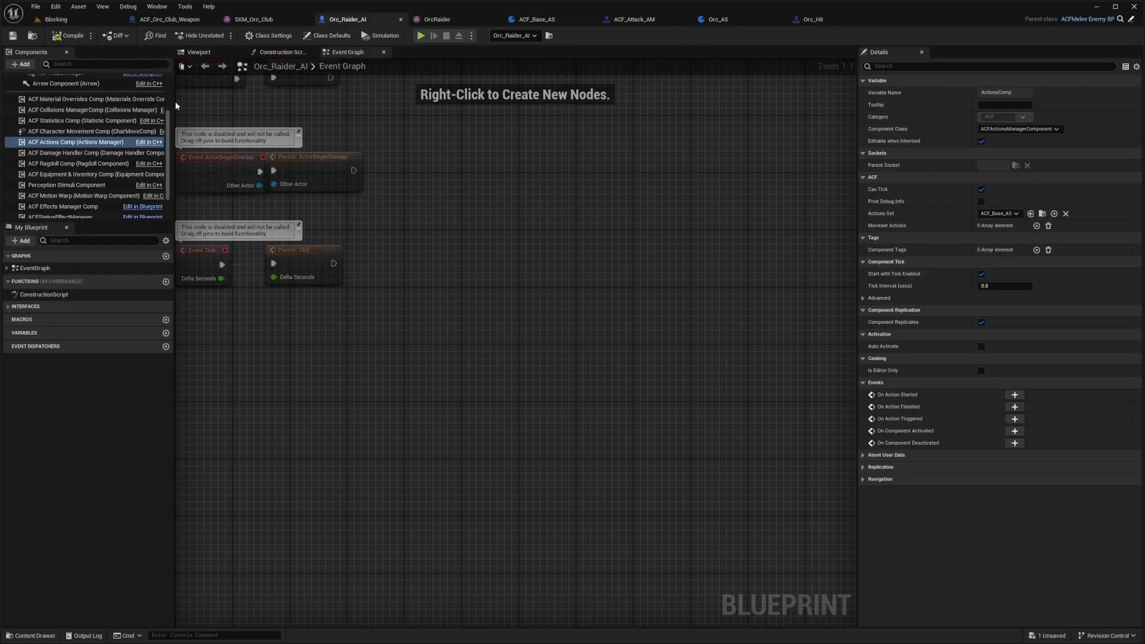
left_click(76, 154)
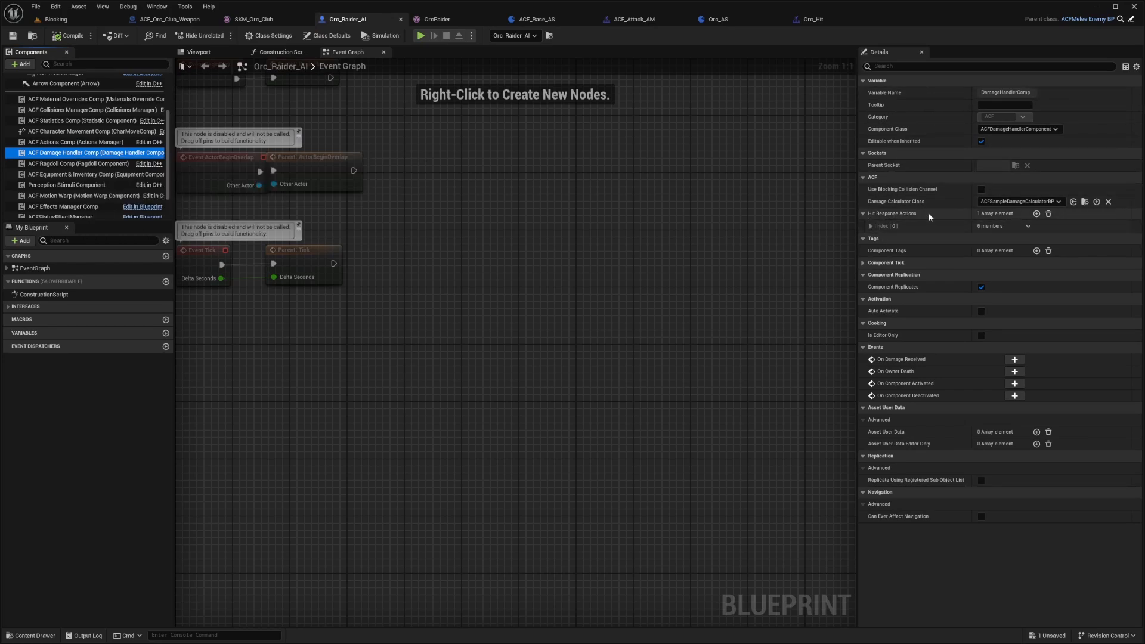
left_click(870, 226)
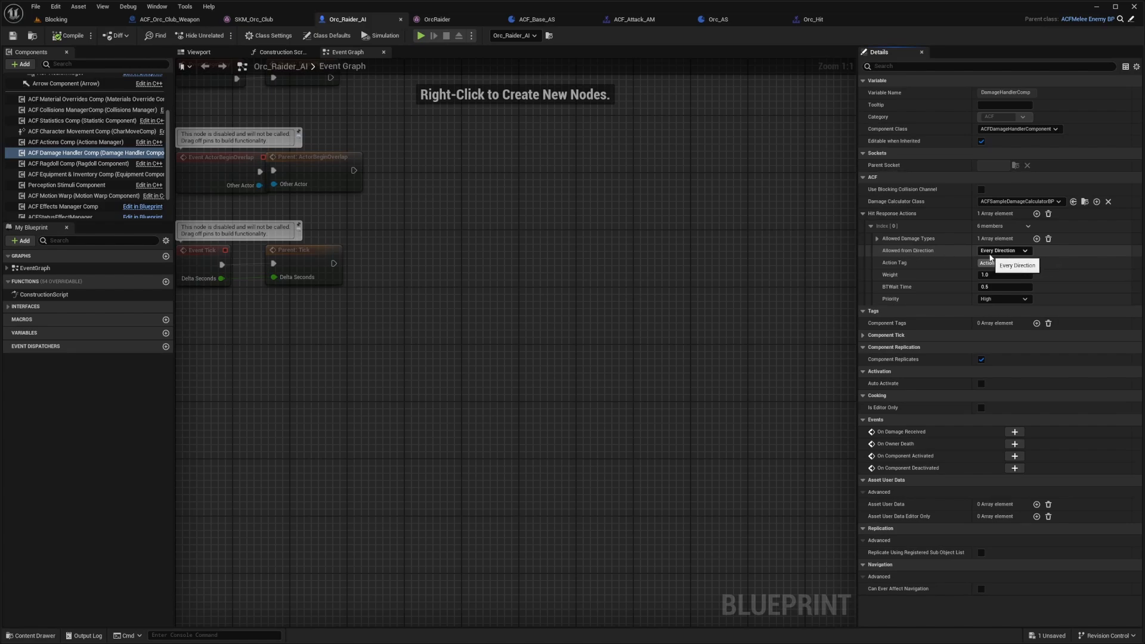
left_click(877, 239)
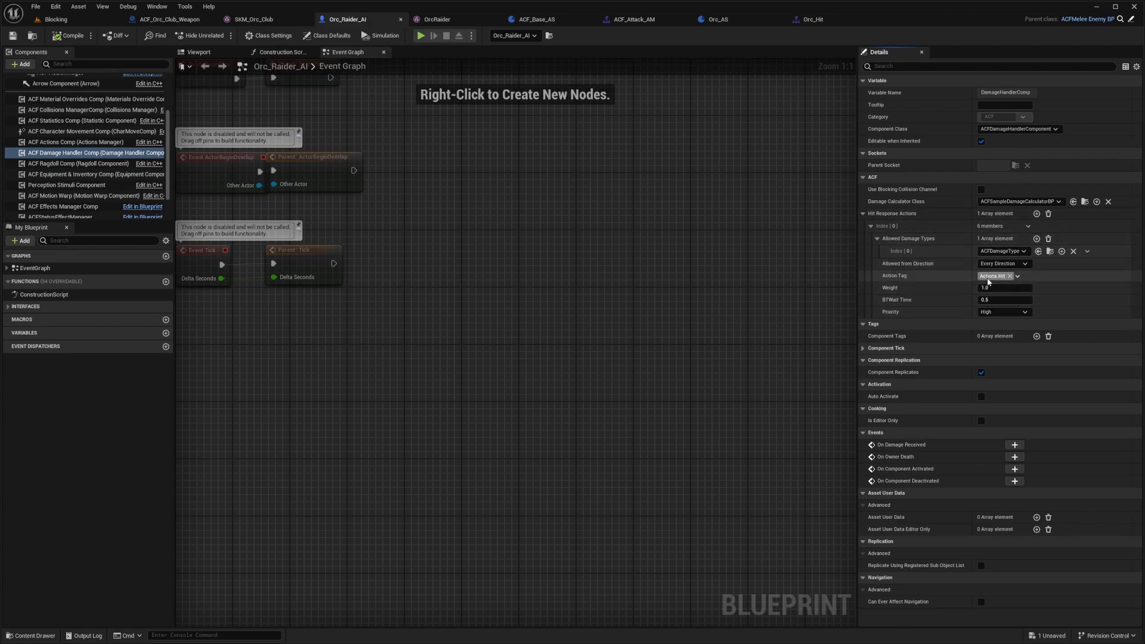
Step: Play-test the Blocking level, moving the cow around the orc raider to check its hit reaction, and stop the session
left_click(784, 24)
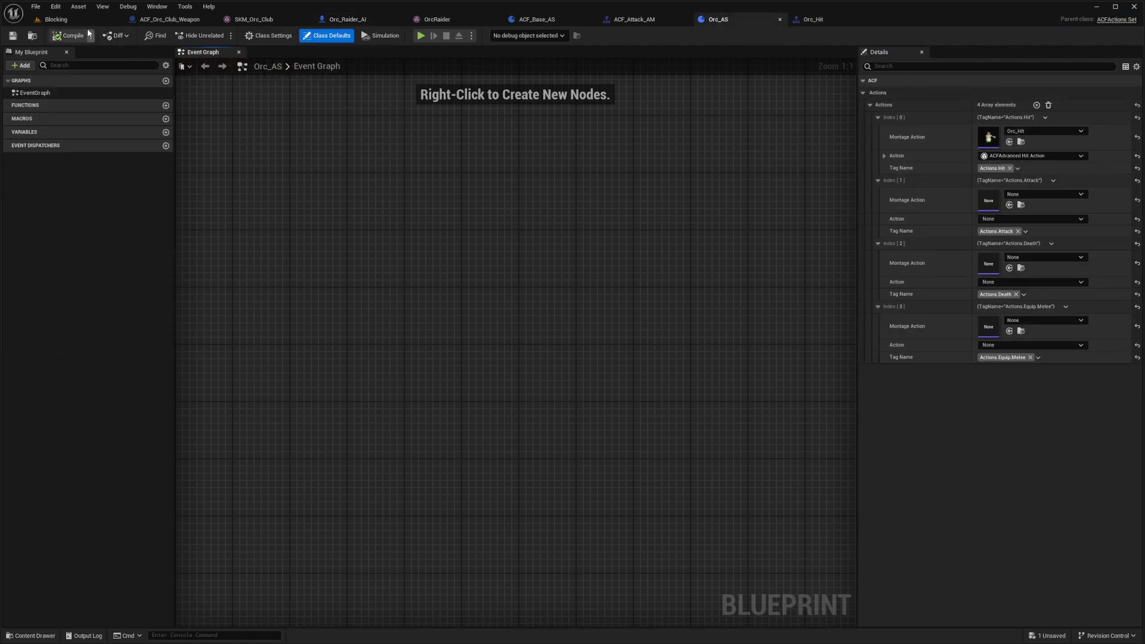
left_click(70, 20)
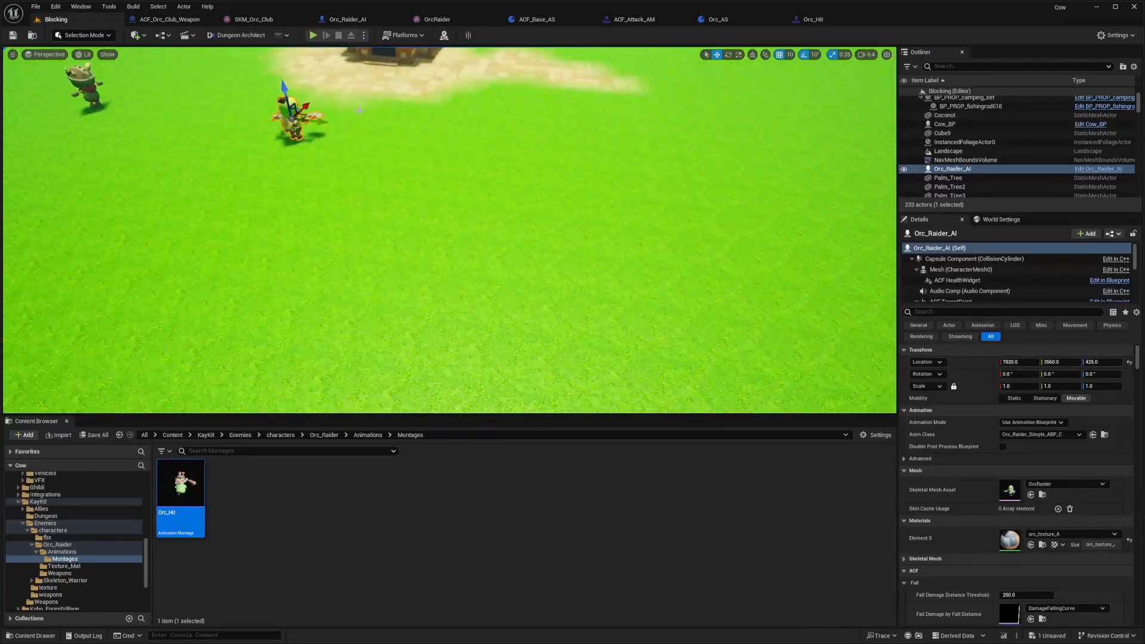
key("alt+p")
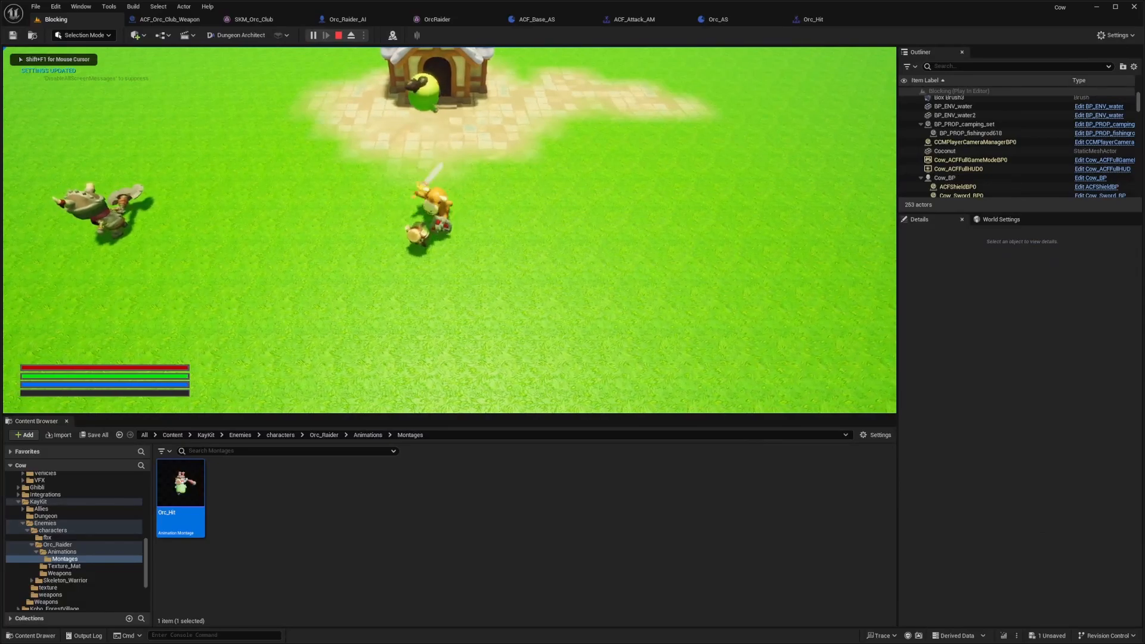
key("a")
key("s")
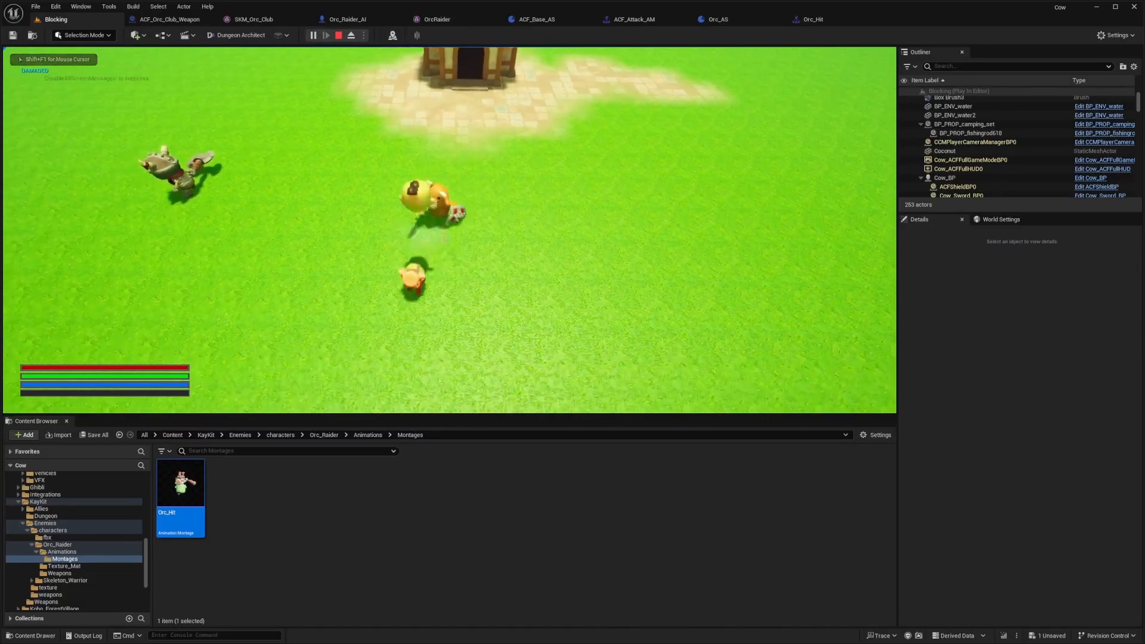
key("a")
key("s")
key("d")
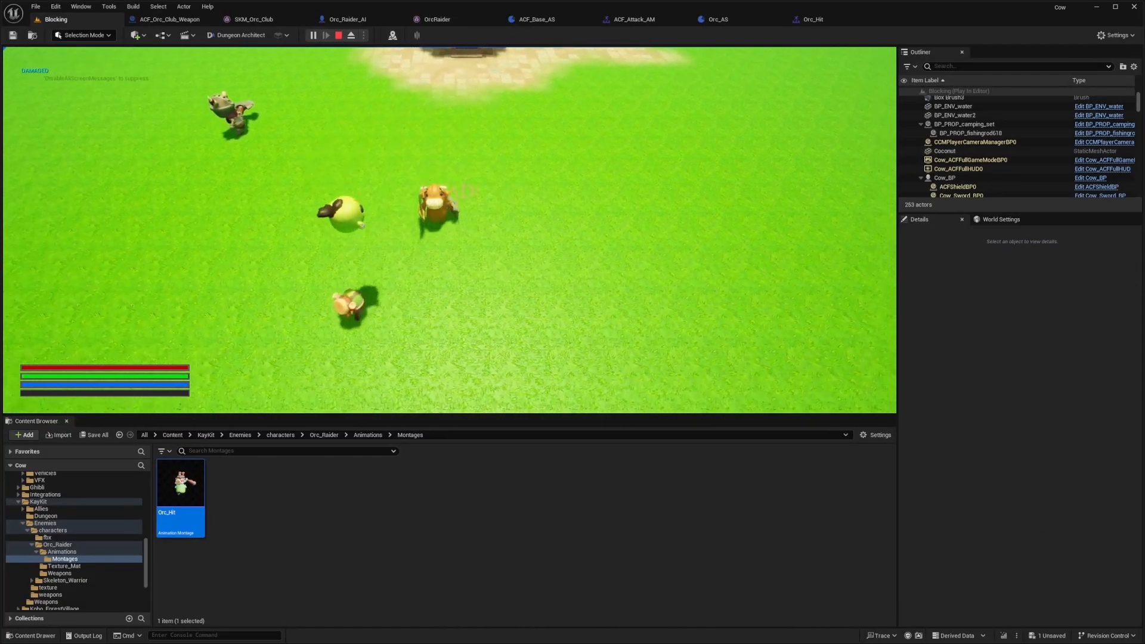
key("s")
key("a")
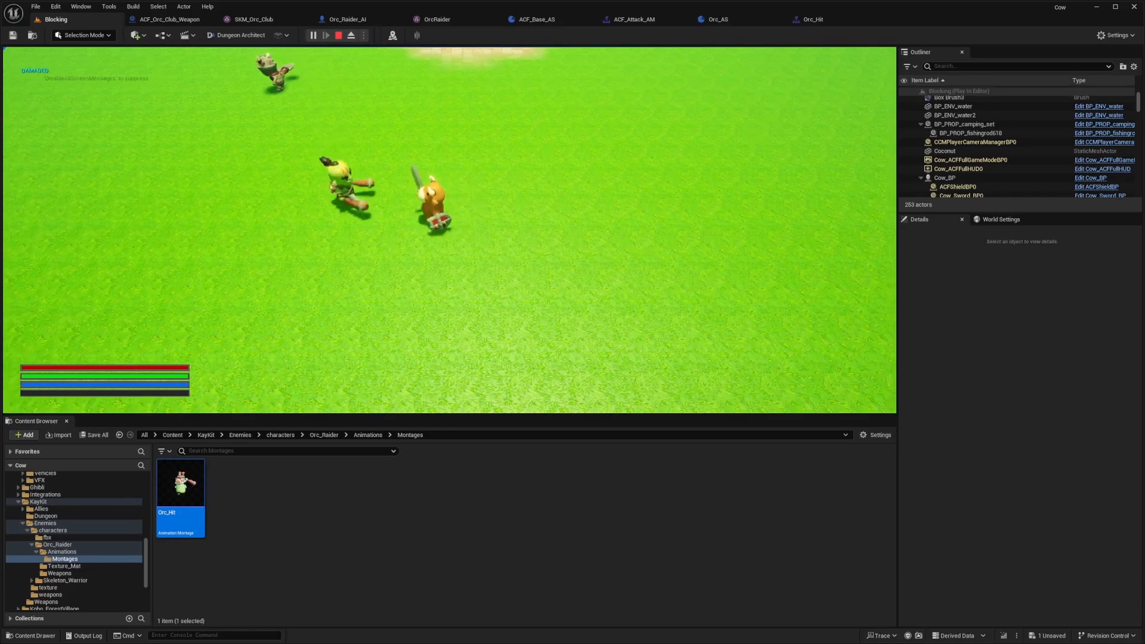
key("a")
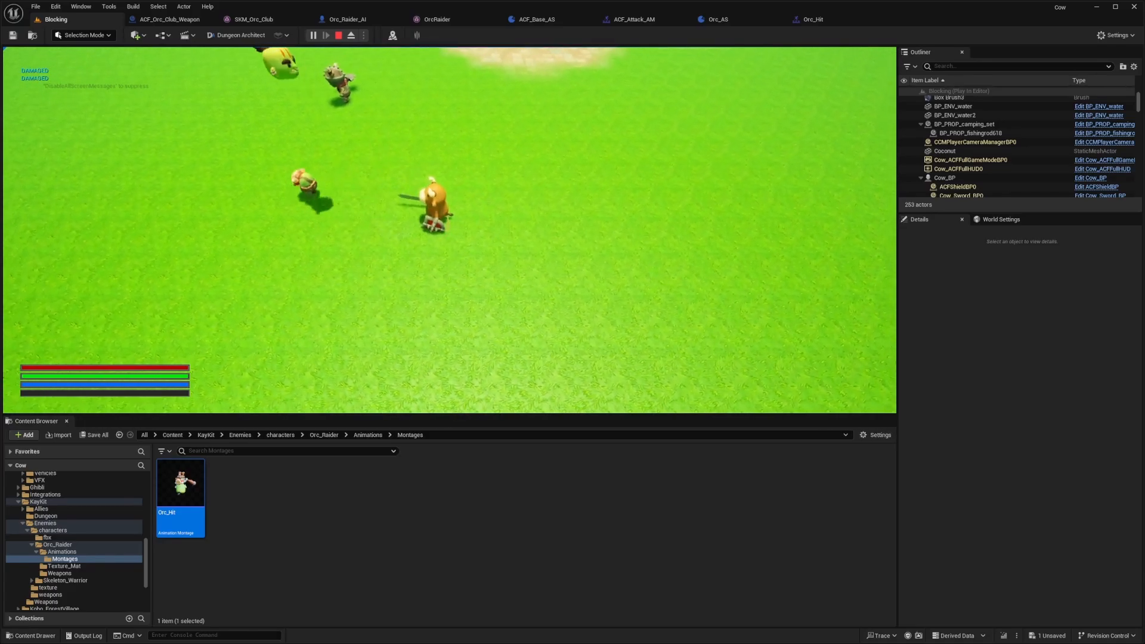
key("Escape")
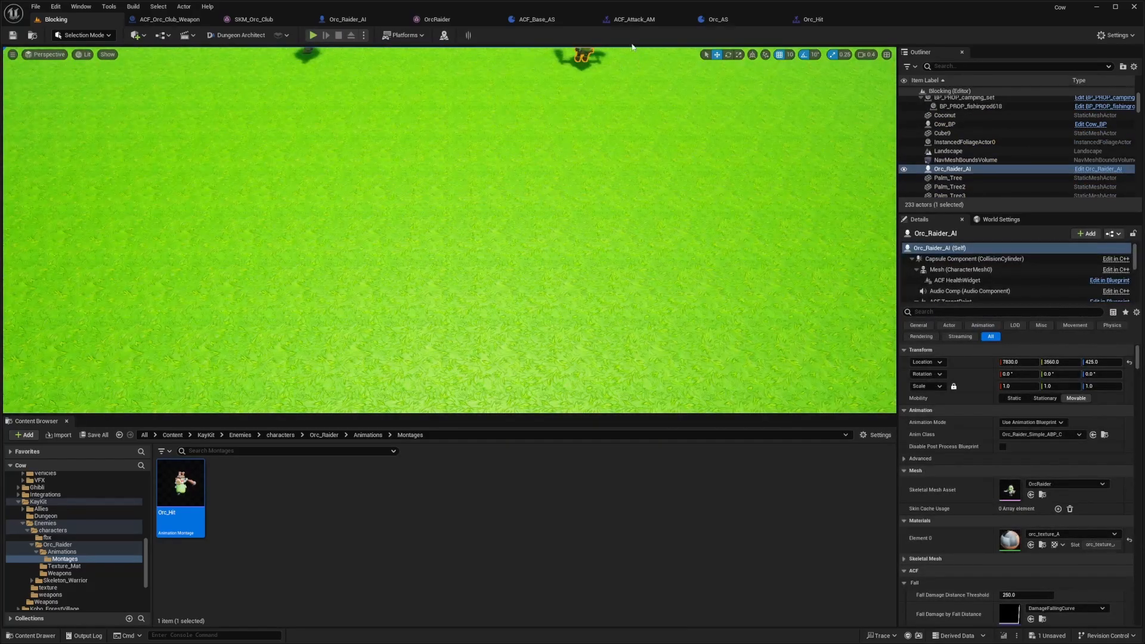
Step: Set the Actions Set of Orc_Raider_AI's ACF Actions component to Orc_AS and compile the blueprint
left_click(348, 19)
left_click(71, 143)
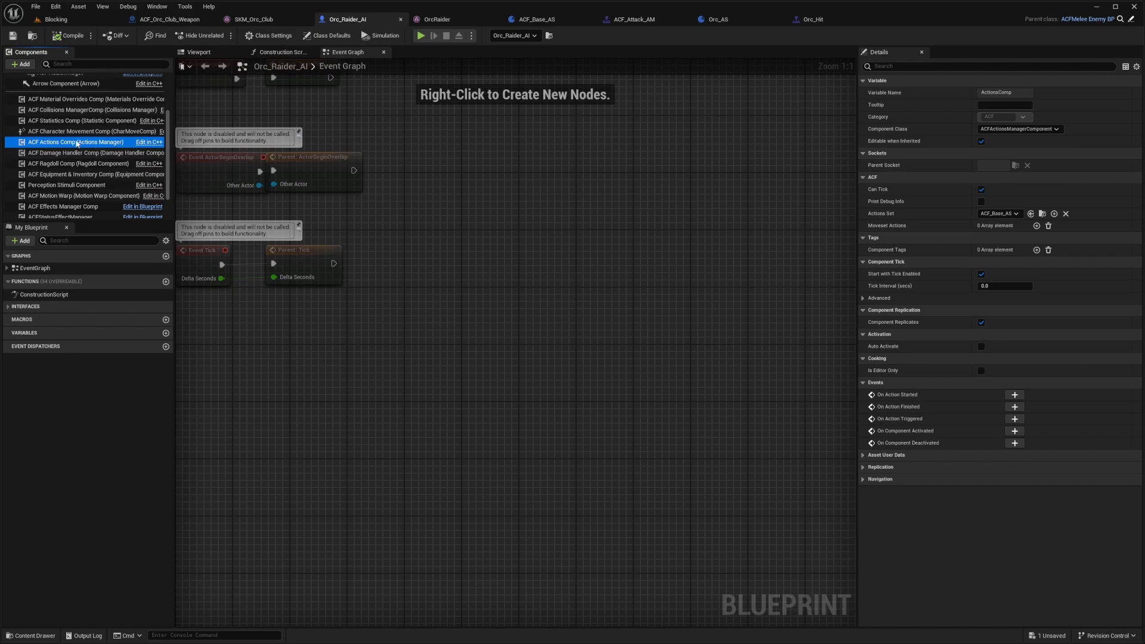
left_click(998, 214)
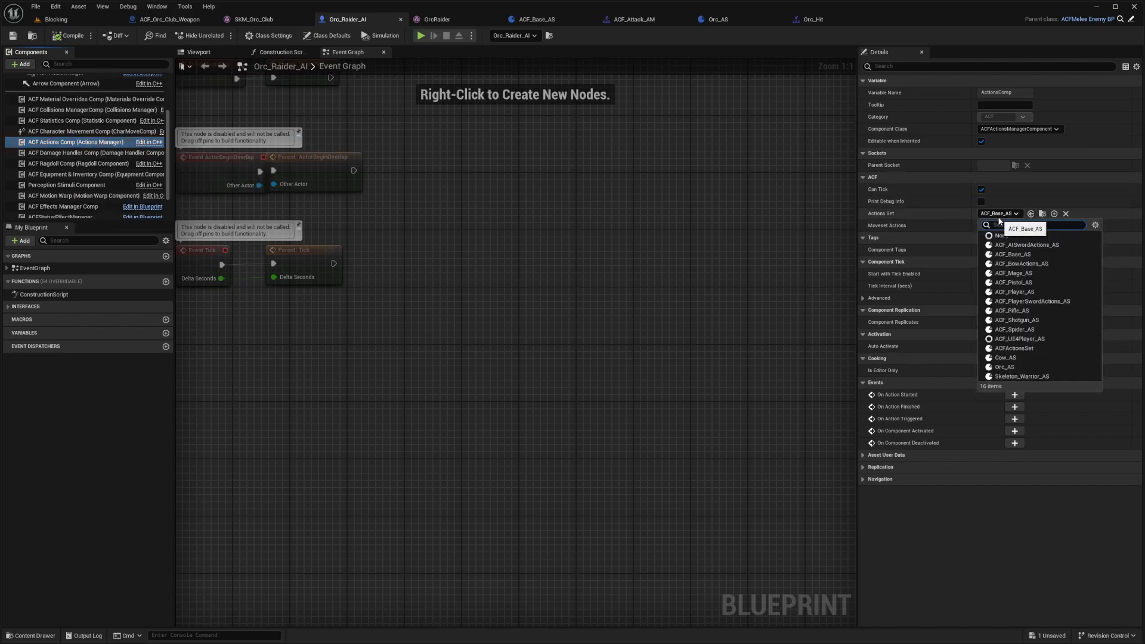
type("ORC_")
left_click(1005, 245)
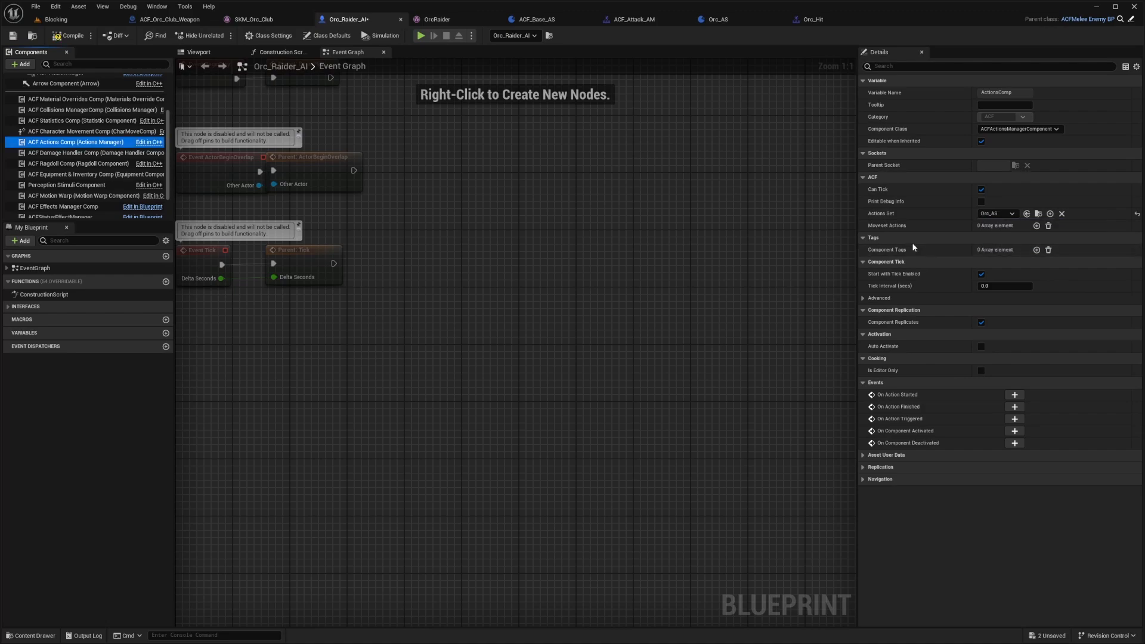
left_click(75, 36)
Step: Play-test the Blocking level full screen, moving the cow around the orc raider to check its hit reaction, and stop the session
left_click(57, 19)
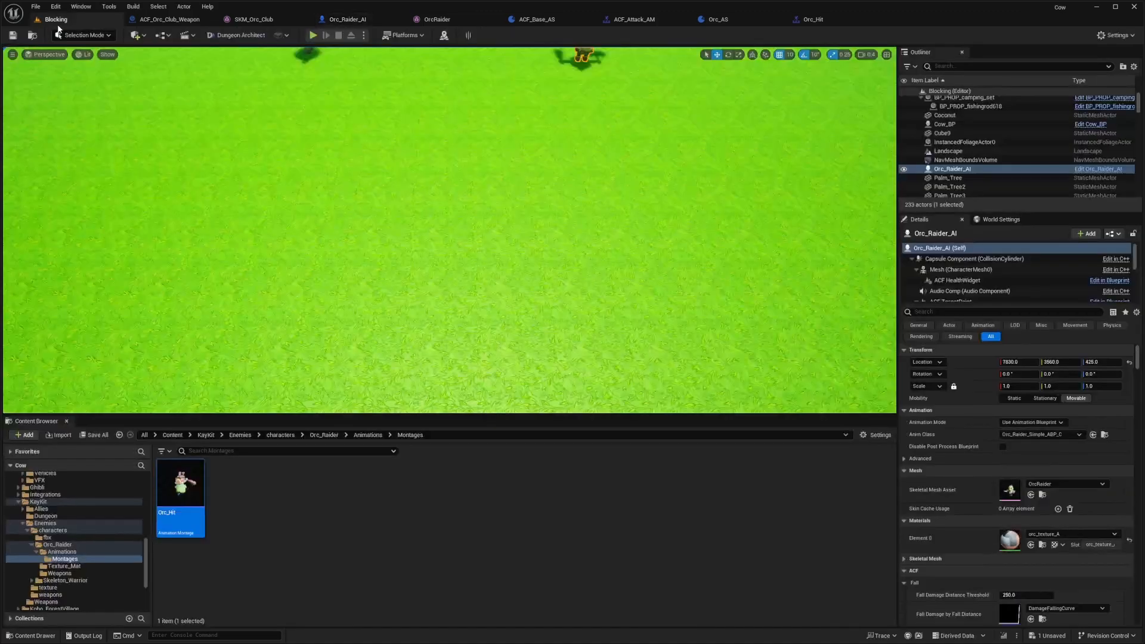
key("alt+p")
key("F11")
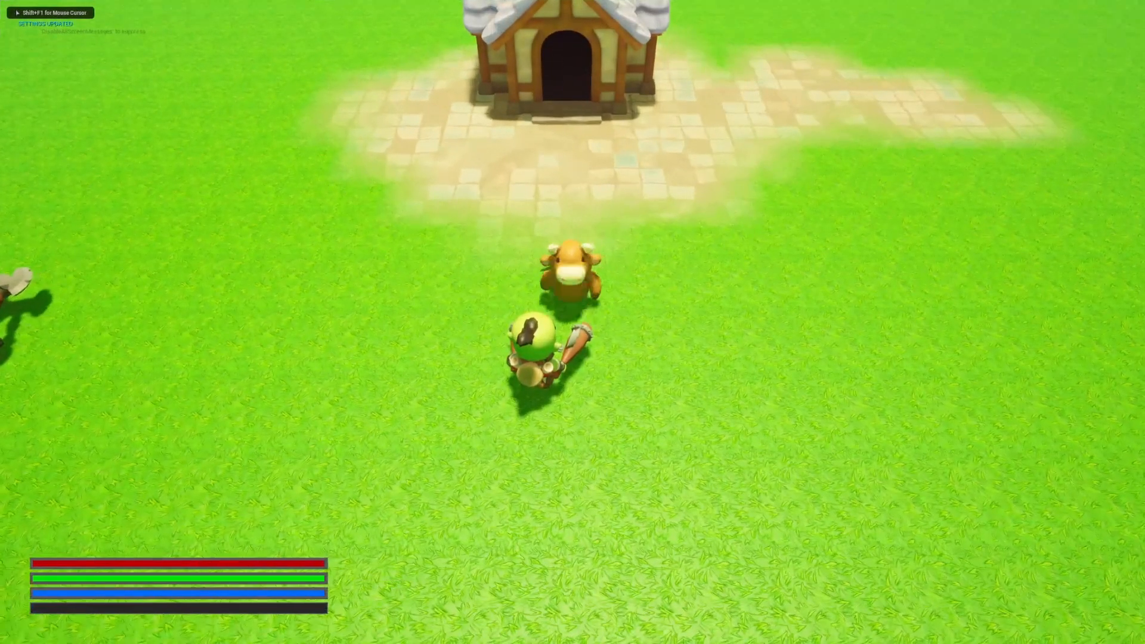
key("s")
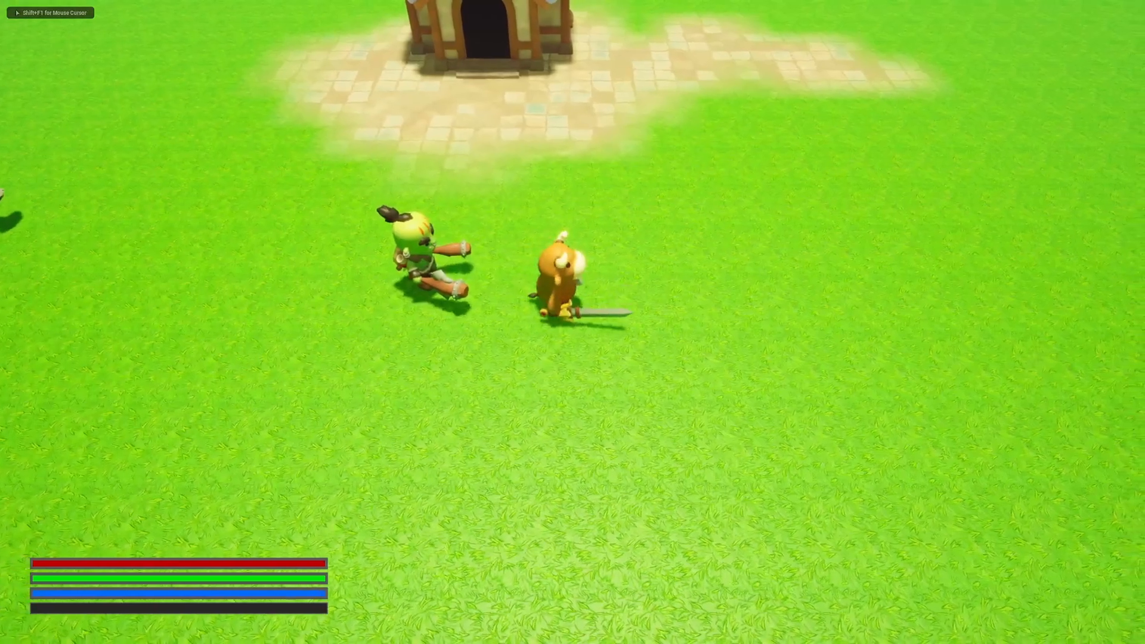
key("w")
key("a")
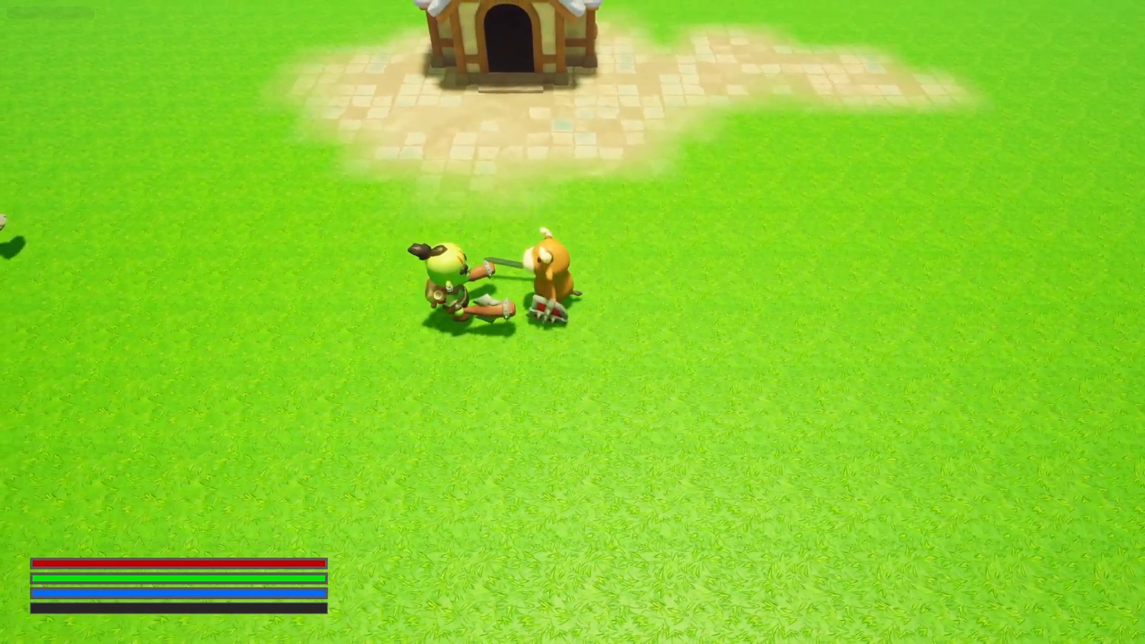
key("a")
key("a")
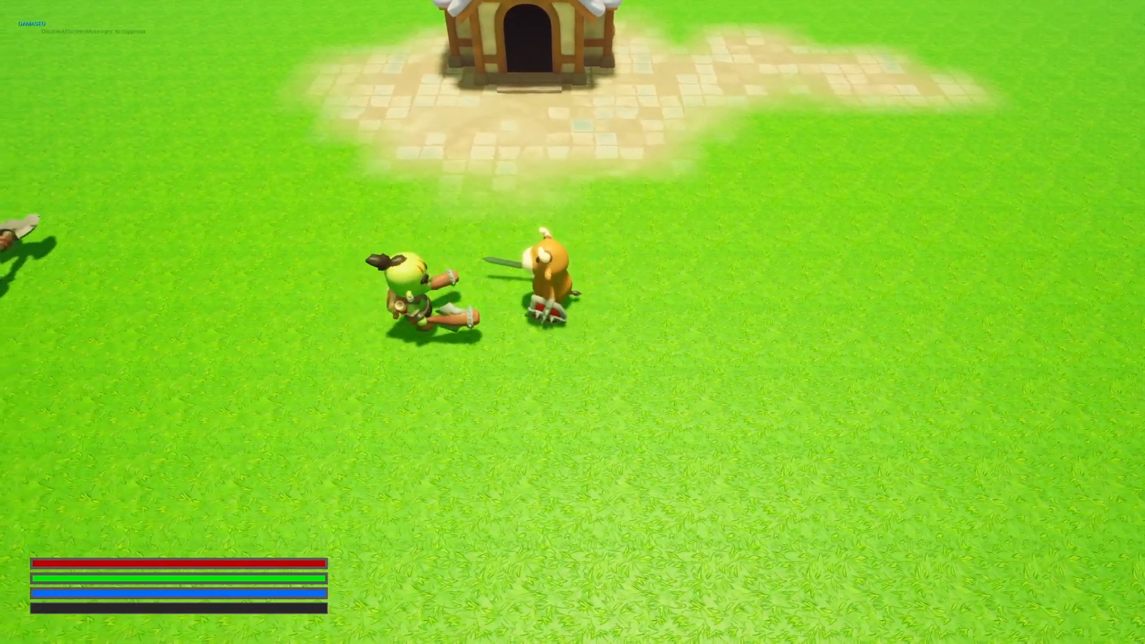
key("a")
key("a")
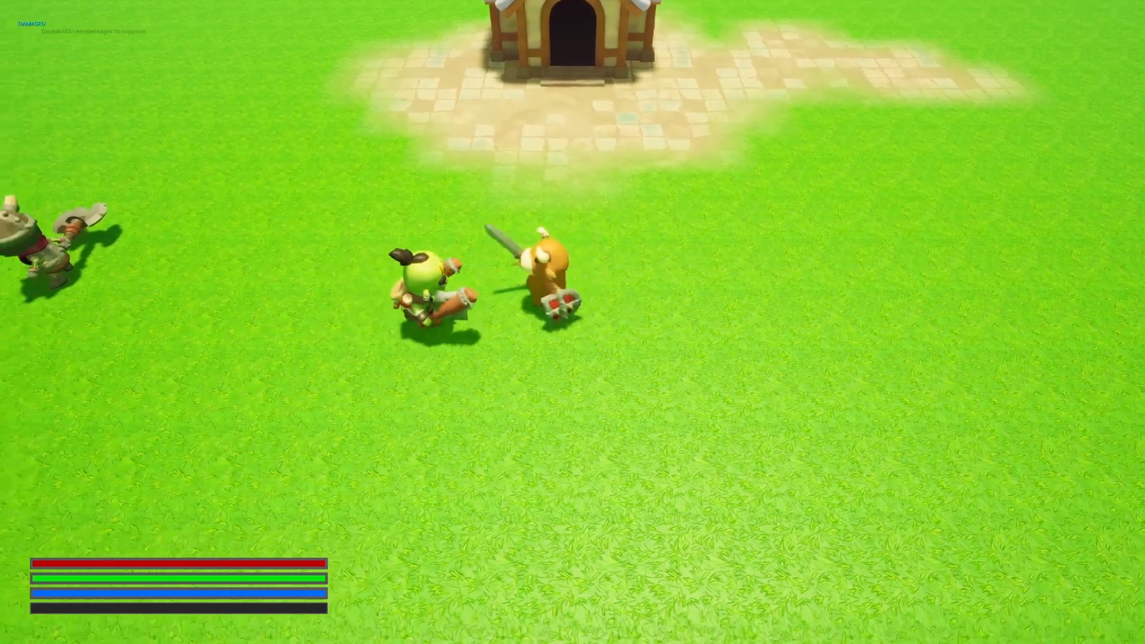
key("s")
key("F11")
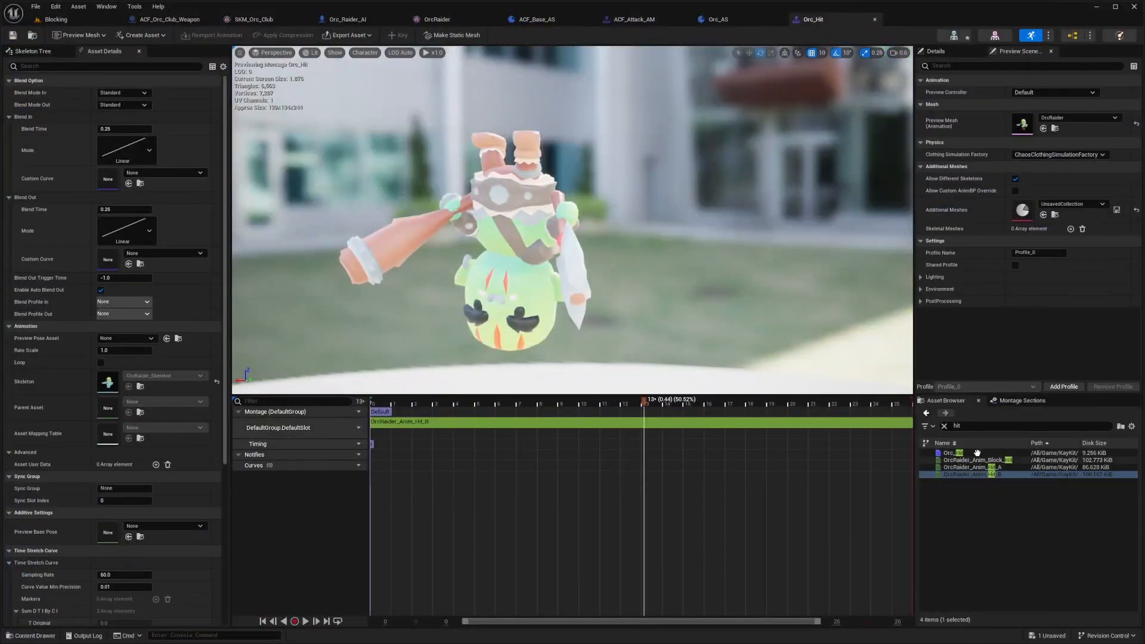
Step: Replace the animation in the Orc_Hit montage with OrcRaider_Anim_Lie_StandUp
type("orc")
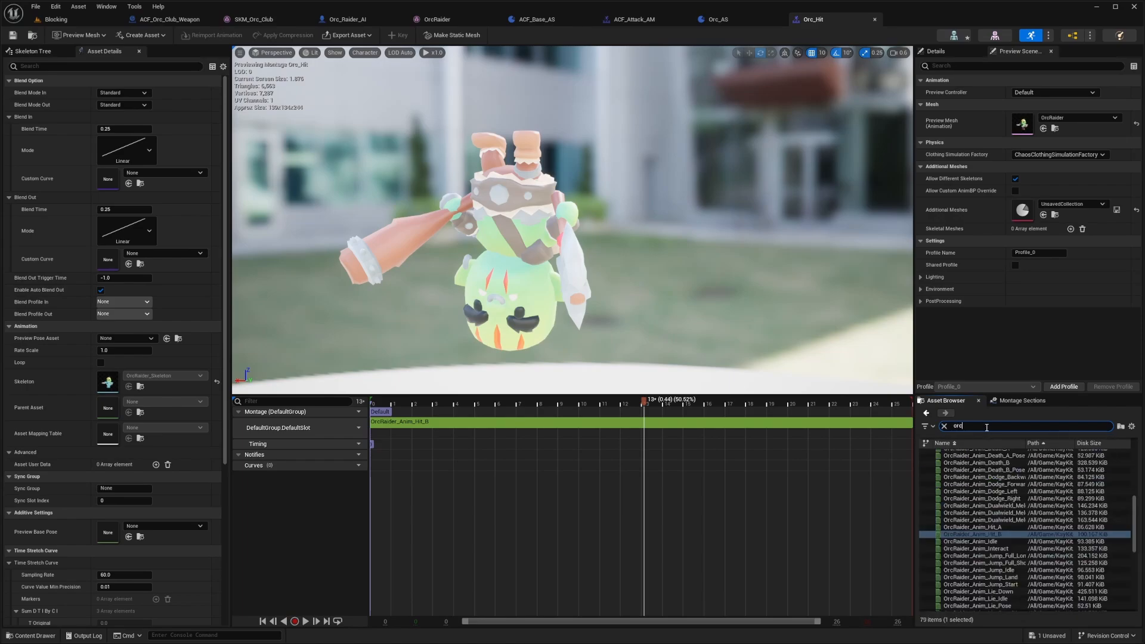
scroll(974, 512, "down", 4)
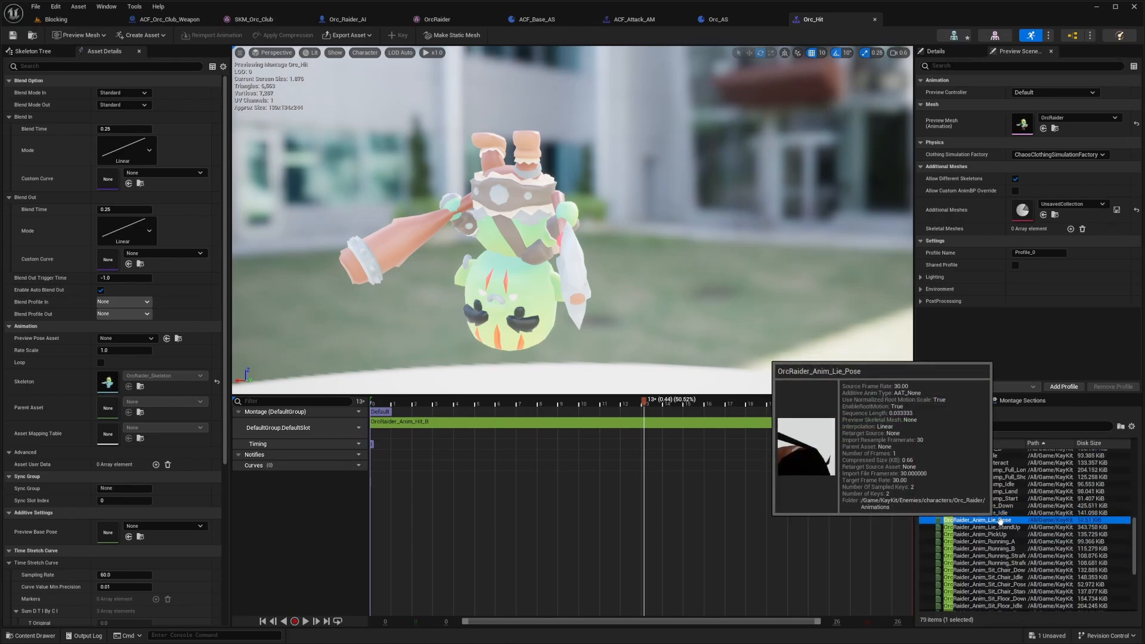
left_click_drag(978, 527, 506, 423)
left_click(503, 422)
key("Delete")
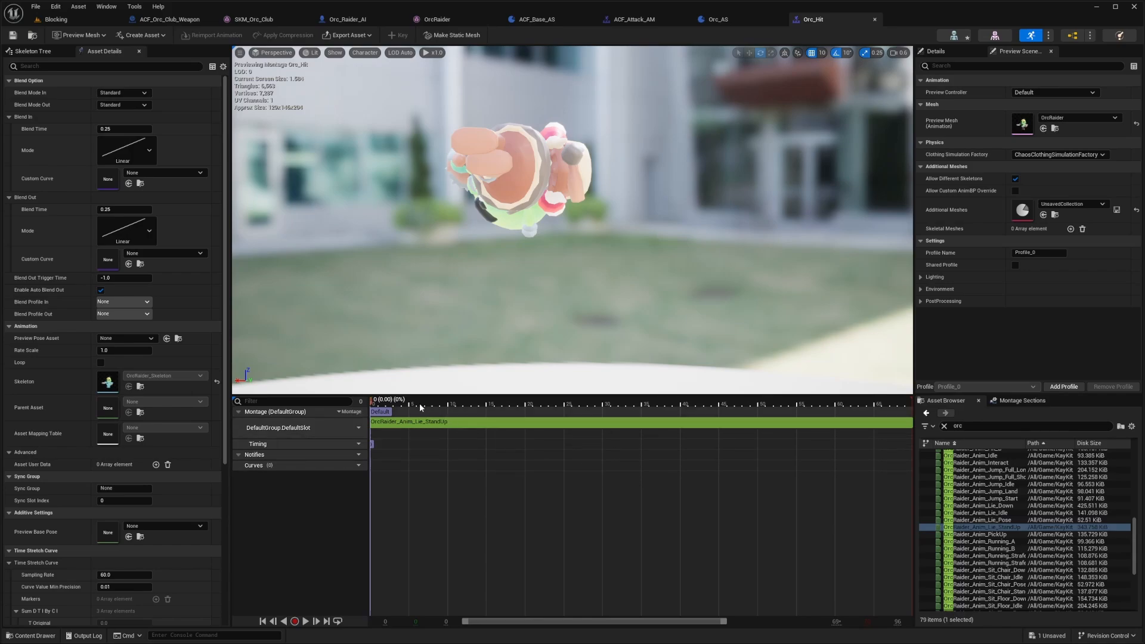
left_click(376, 404)
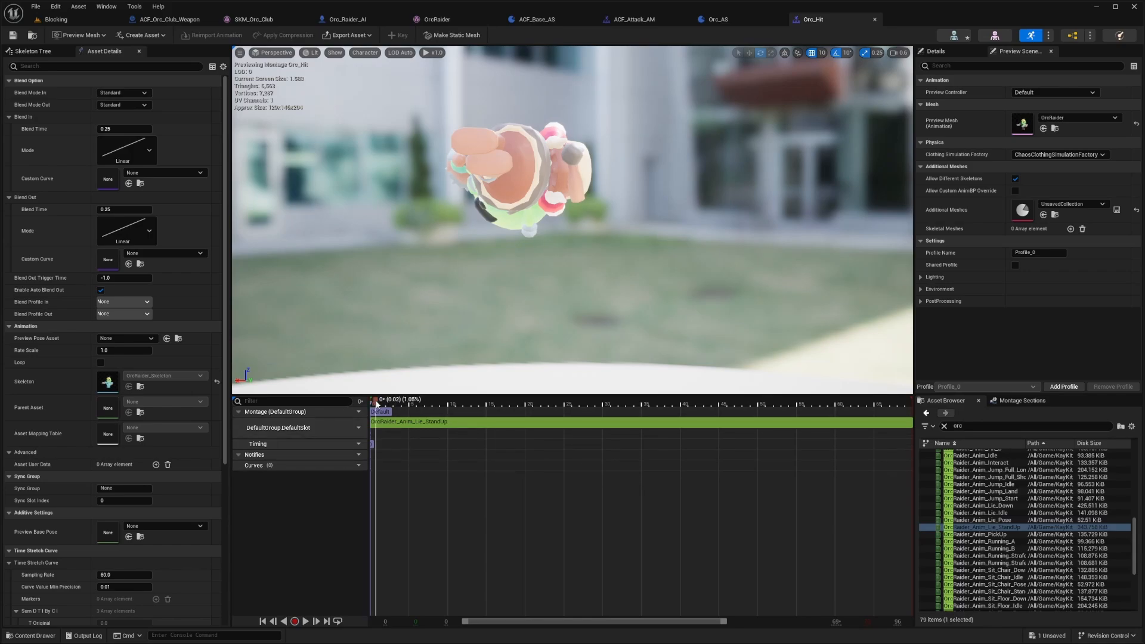
Step: Play-test the Blocking level with the stand-up animation, attacking the orc raider with the cow from different sides, and stop the session
left_click(88, 21)
left_click(312, 35)
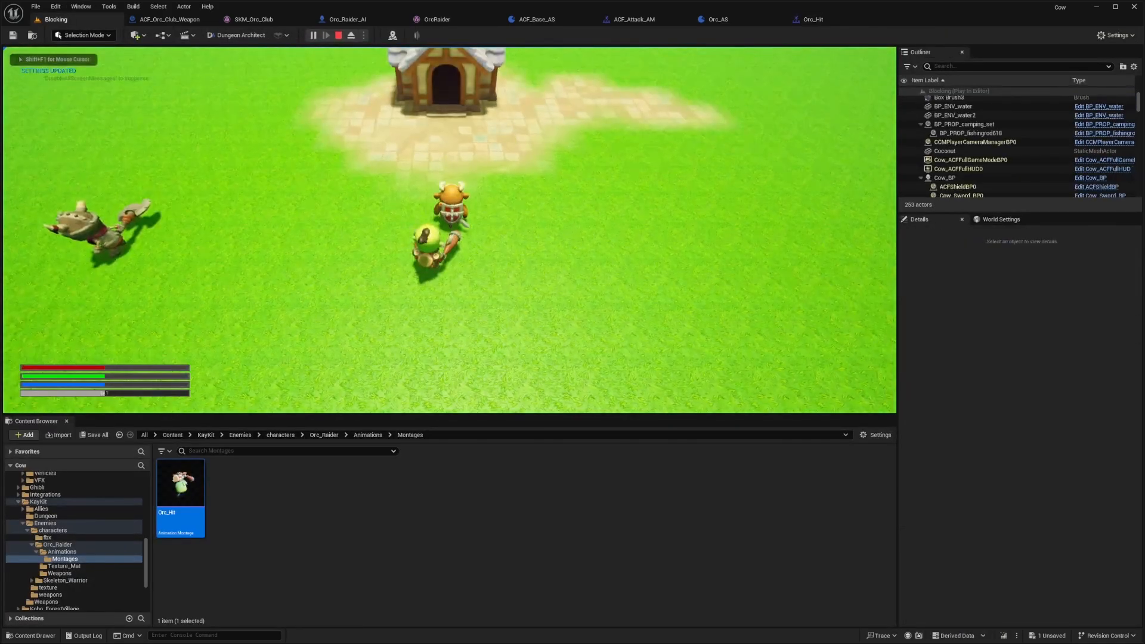
key("F11")
key("s")
key("d")
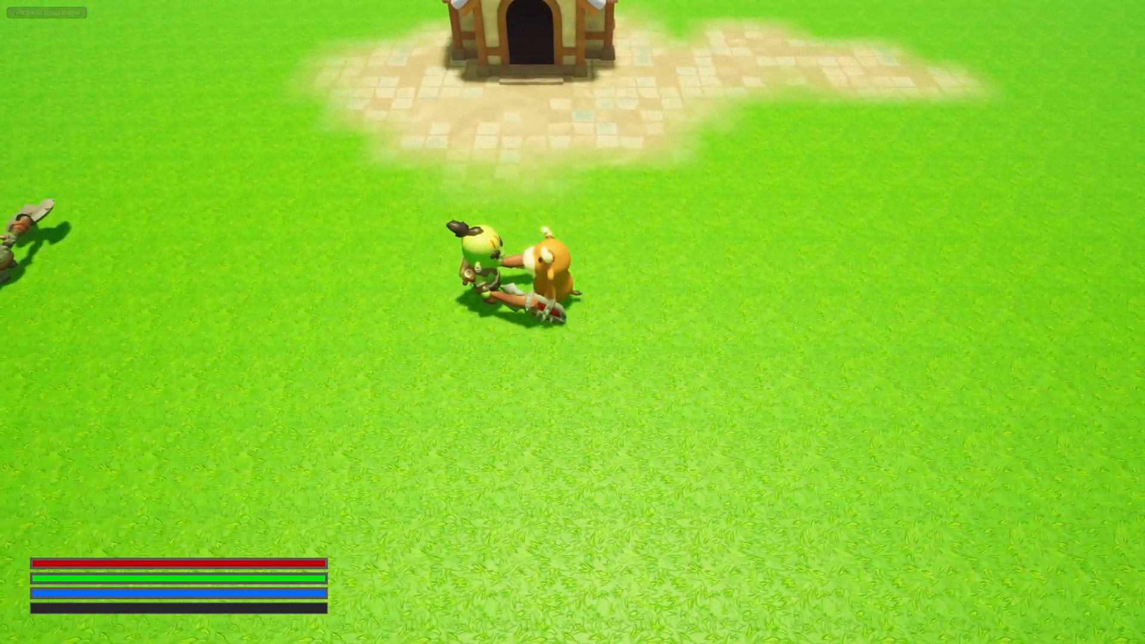
key("s")
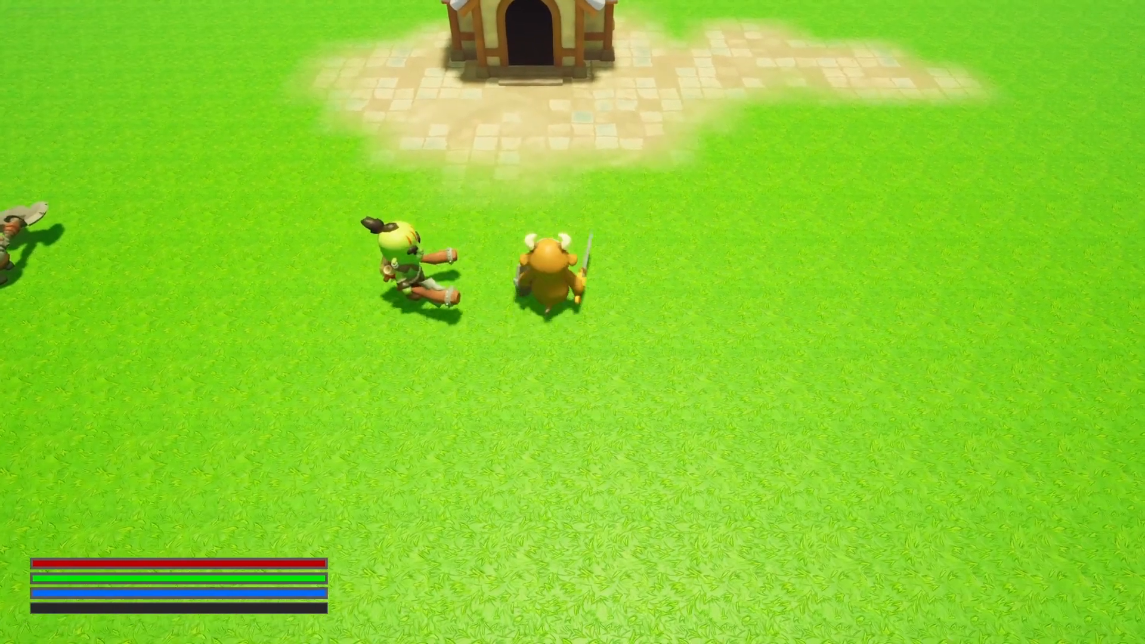
key("a")
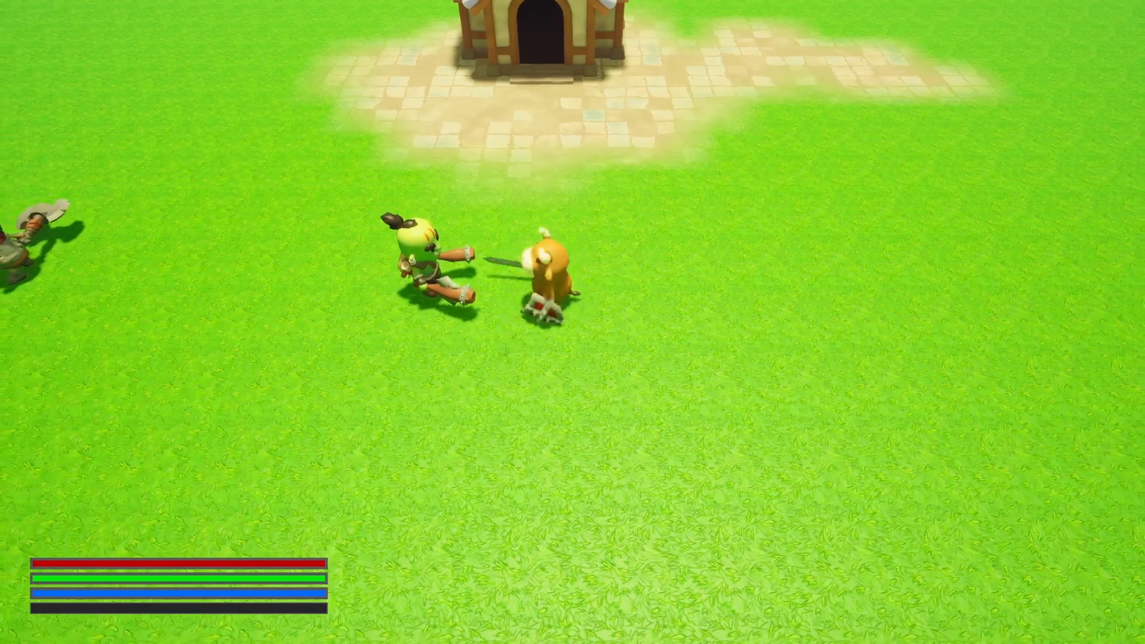
key("s")
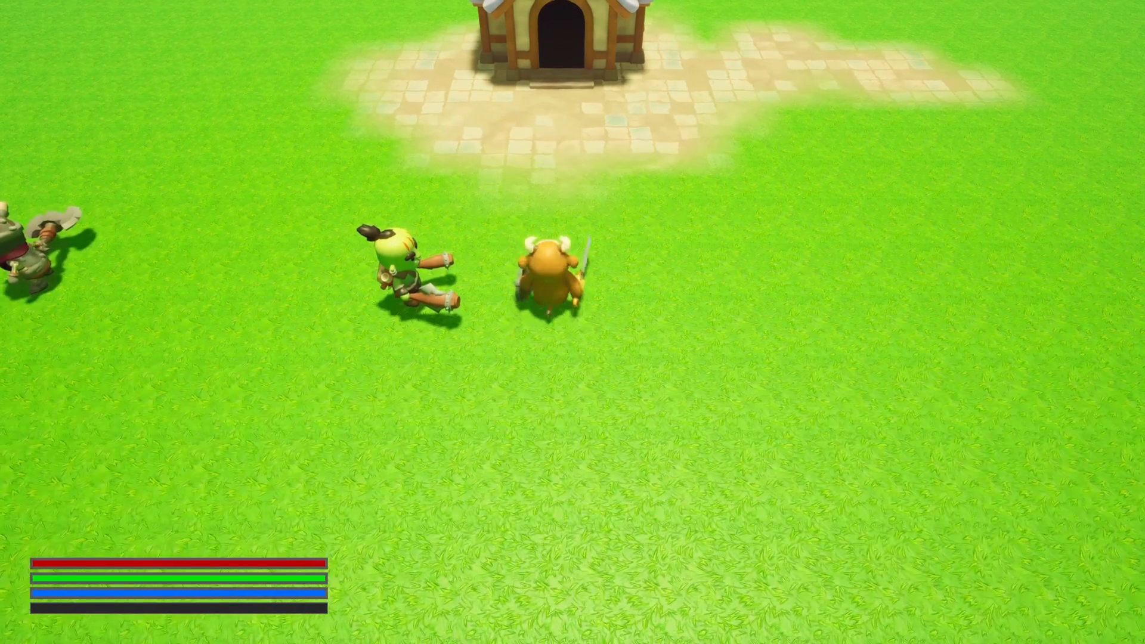
key("a")
key("w")
key("s")
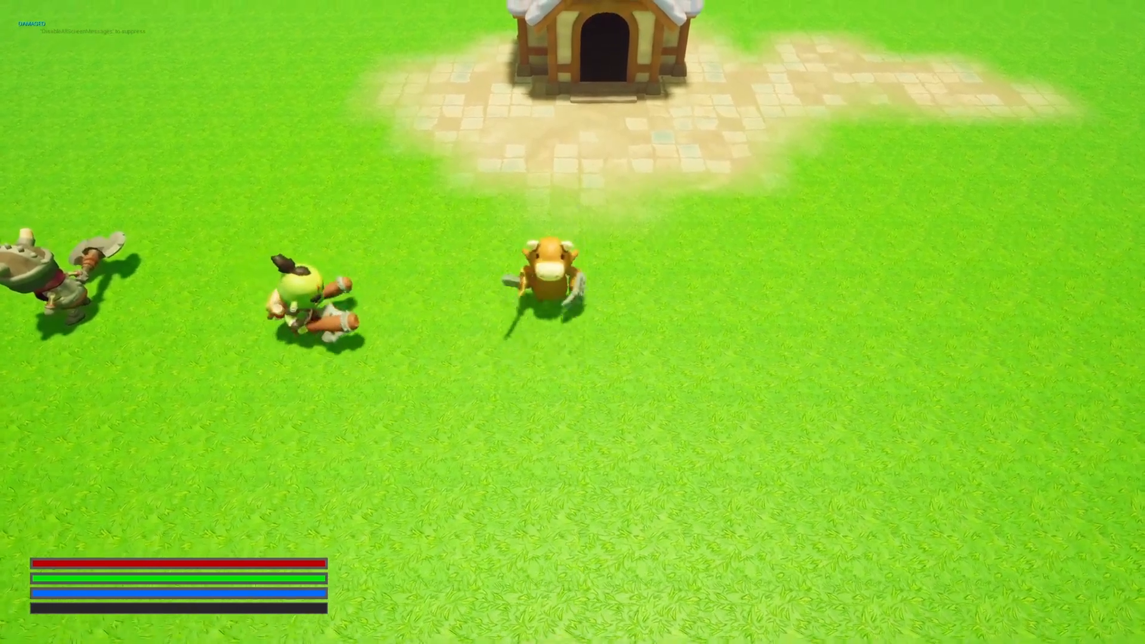
key("d")
key("a")
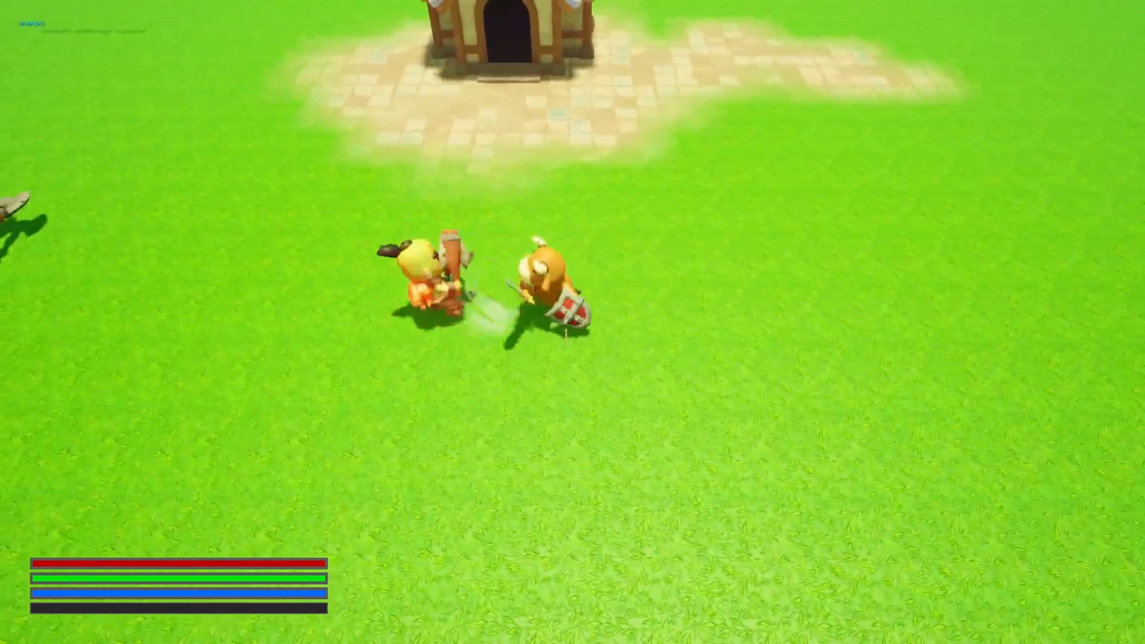
key("a")
key("s")
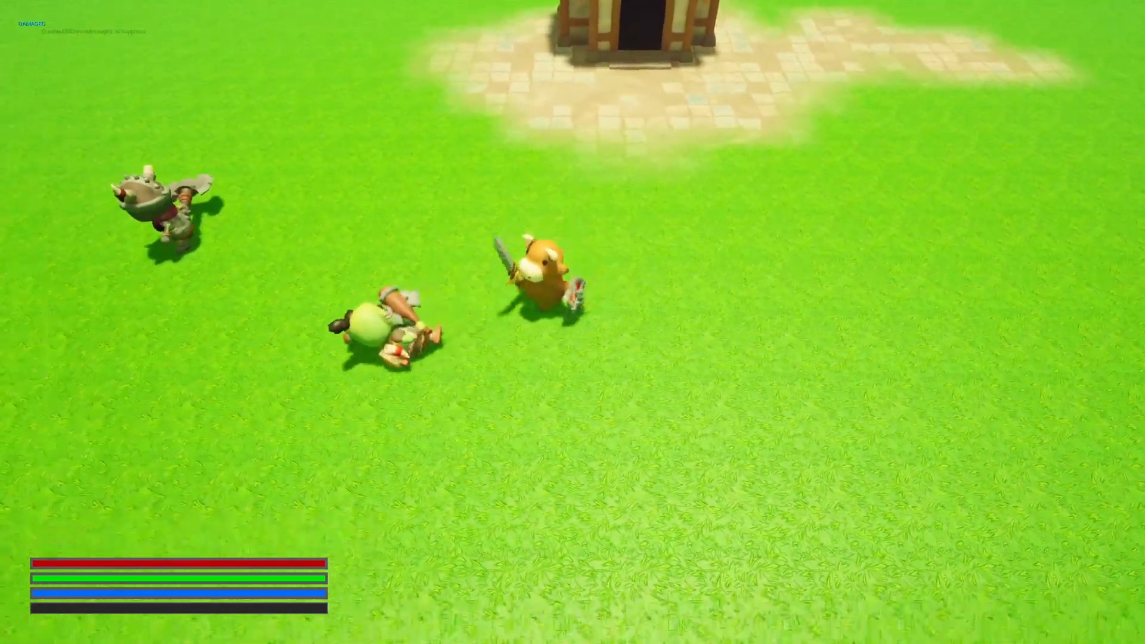
key("a")
key("a")
key("s")
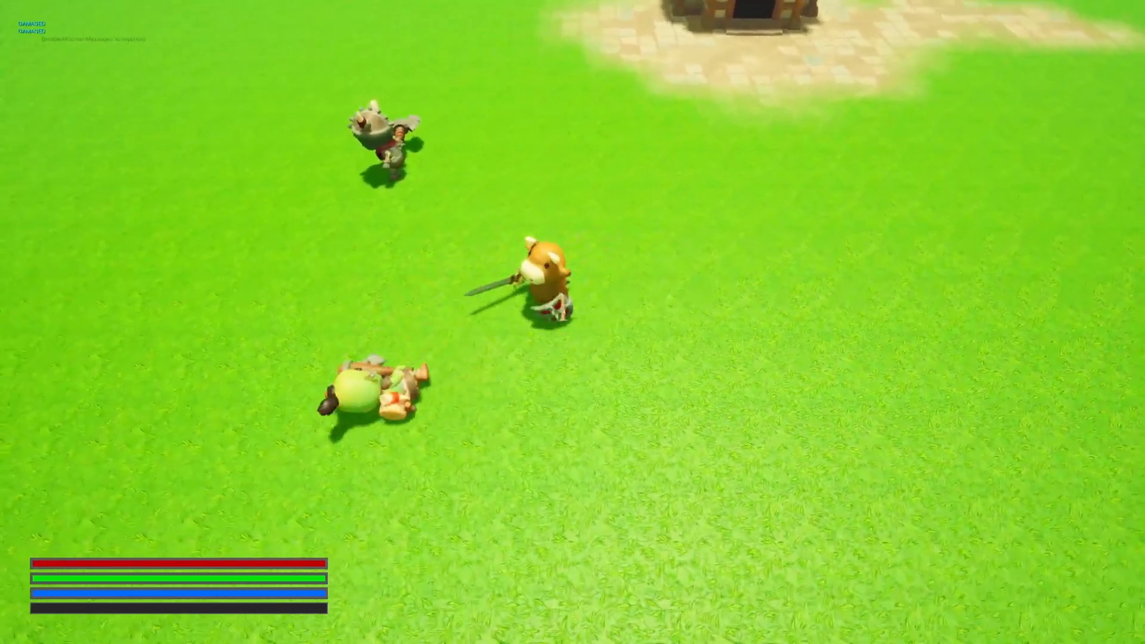
key("s")
key("Escape")
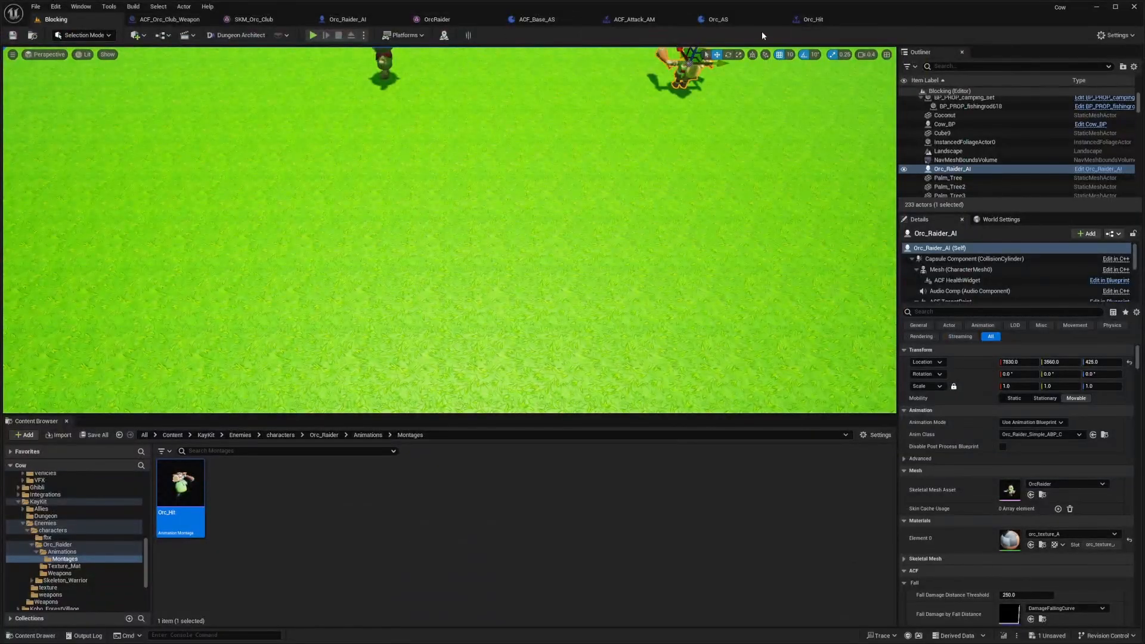
Step: Put OrcRaider_Anim_Hit_B back as the animation of the Orc_Hit montage
left_click(811, 19)
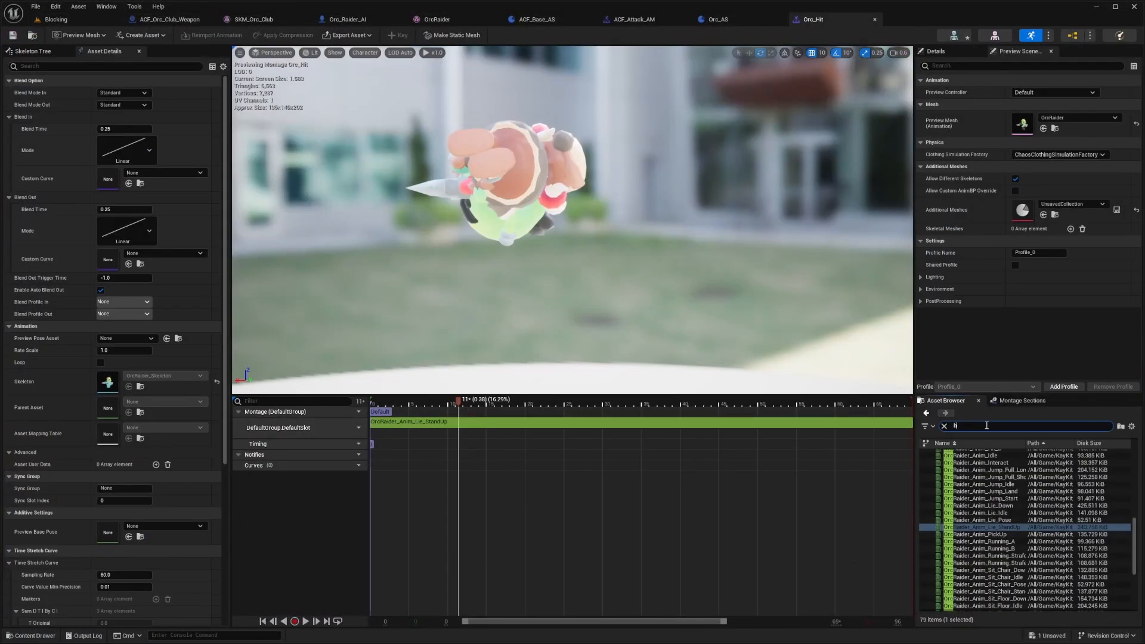
left_click_drag(989, 474, 653, 420)
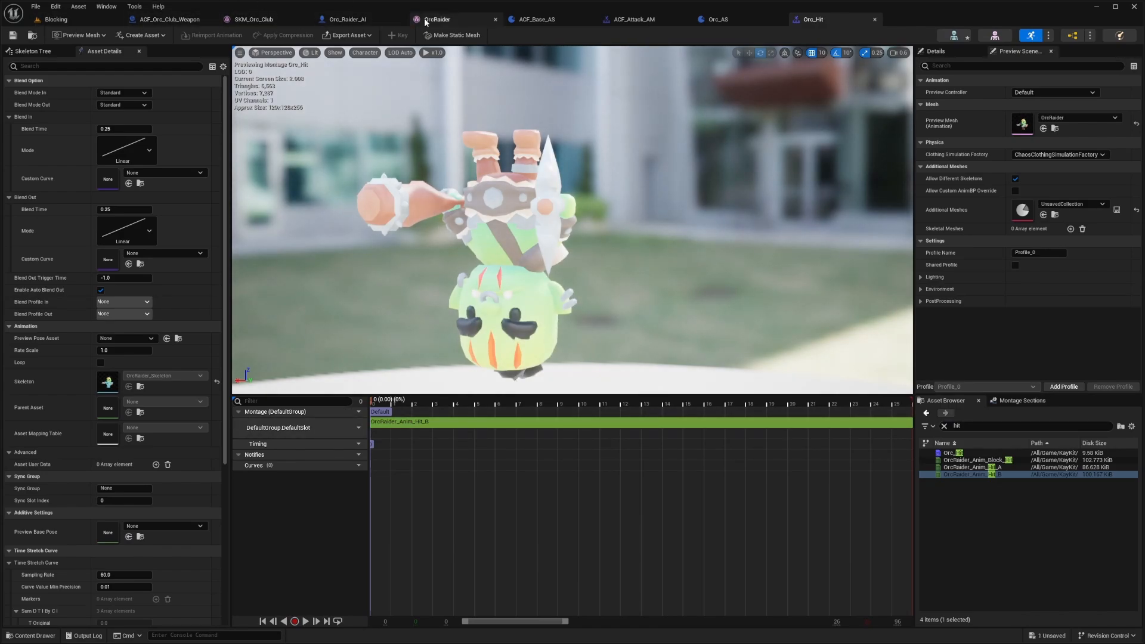
Step: Examine the hit-direction-to-montage-section mapping of the Actions.Hit entry in Orc_AS
left_click(717, 19)
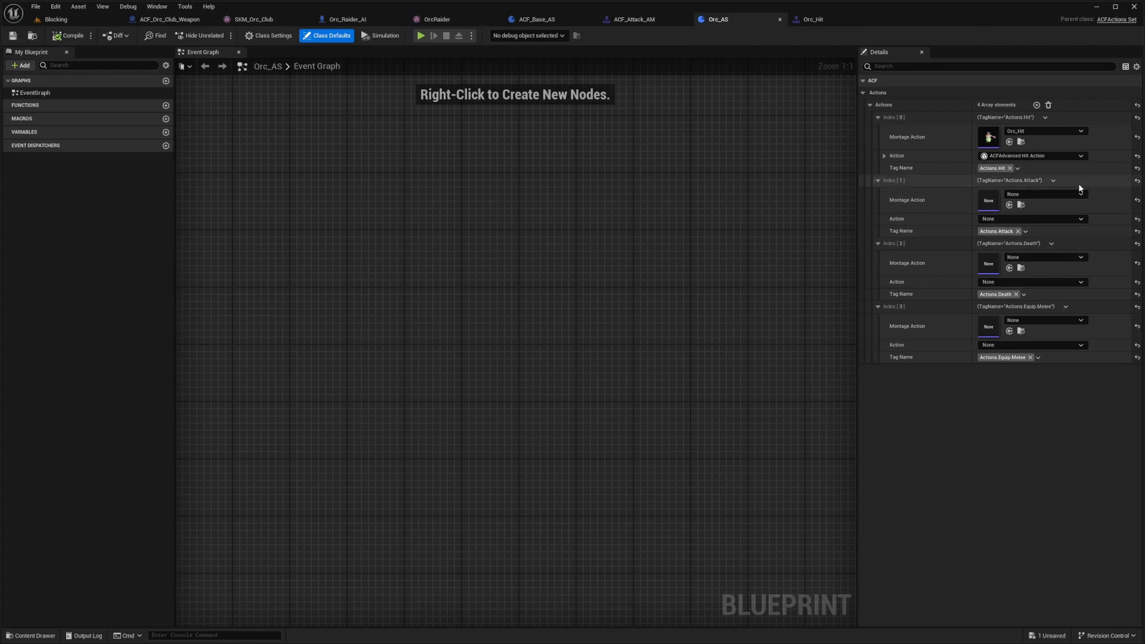
left_click(883, 155)
left_click(898, 180)
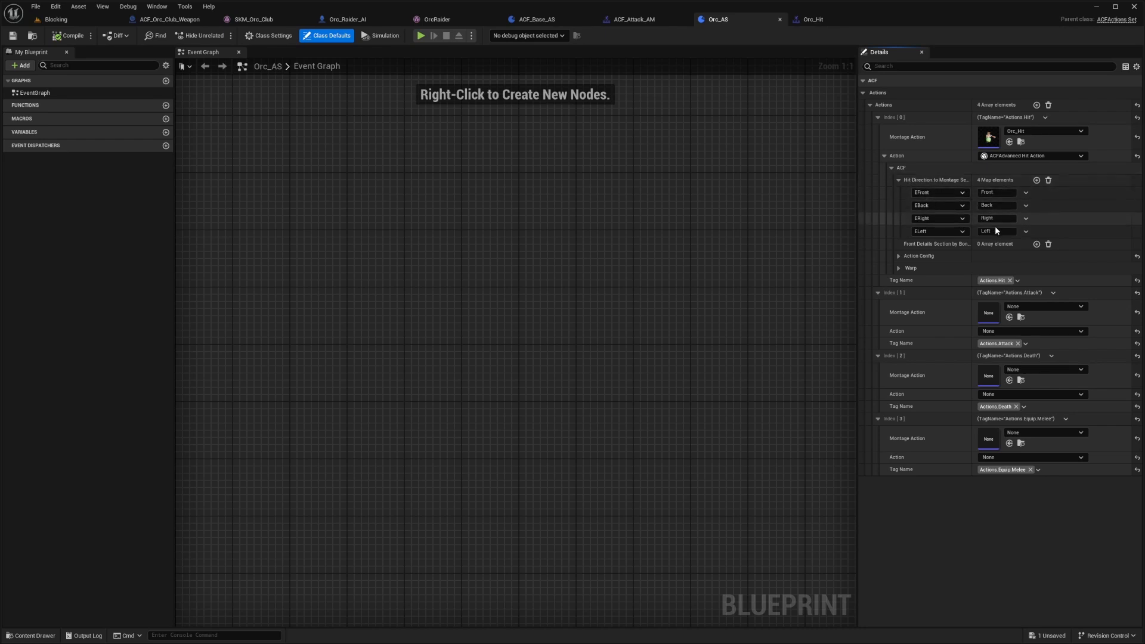
Step: Add a montage section named Front near the start of the Orc_Hit montage
left_click(822, 24)
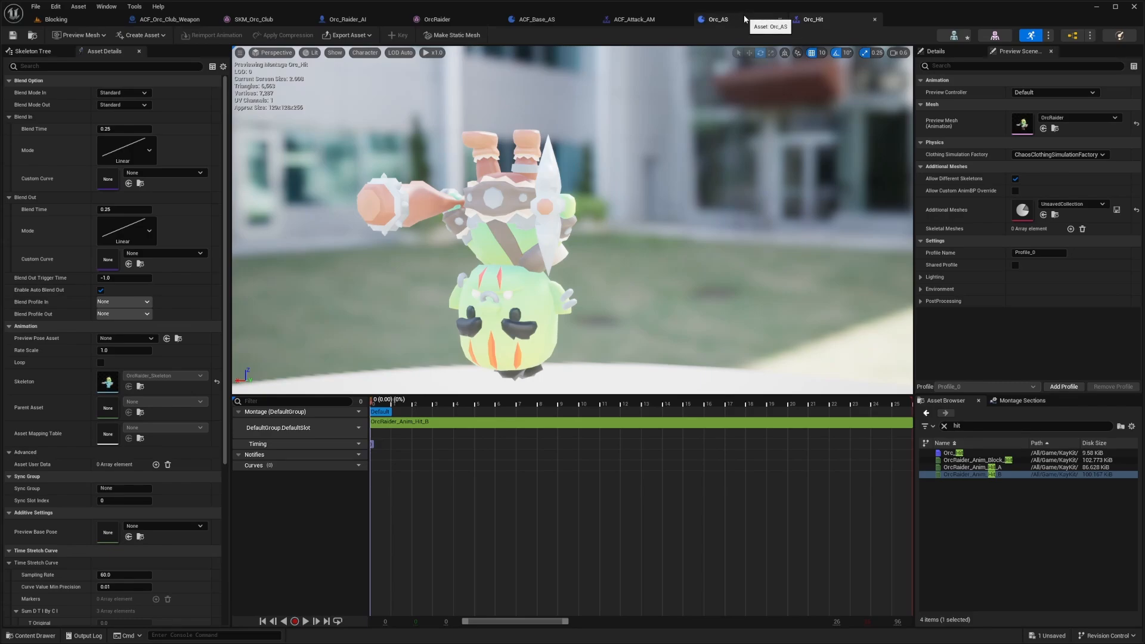
left_click(463, 430)
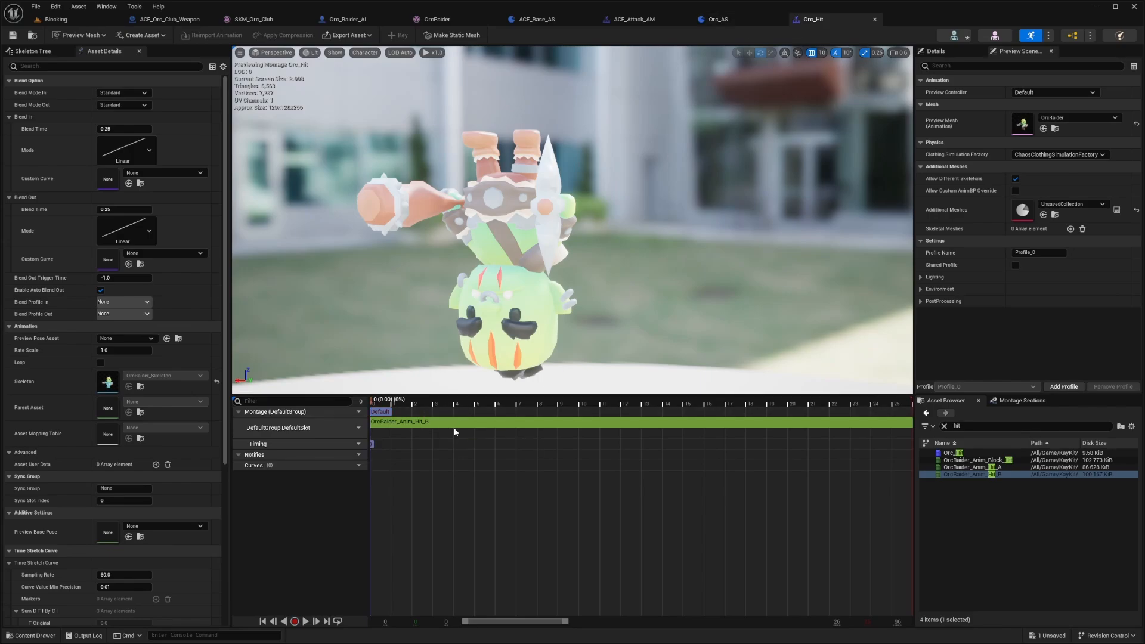
type("Front")
key("Return")
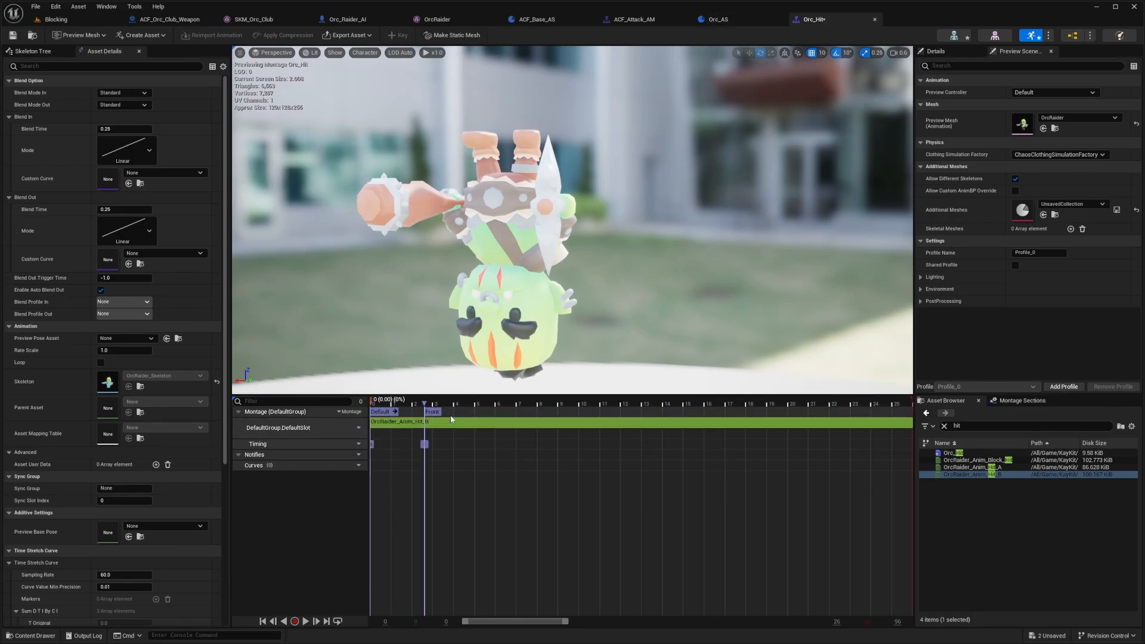
Step: Check the front direction's section name in Orc_AS and delete the Front section from the Orc_Hit montage
left_click(725, 23)
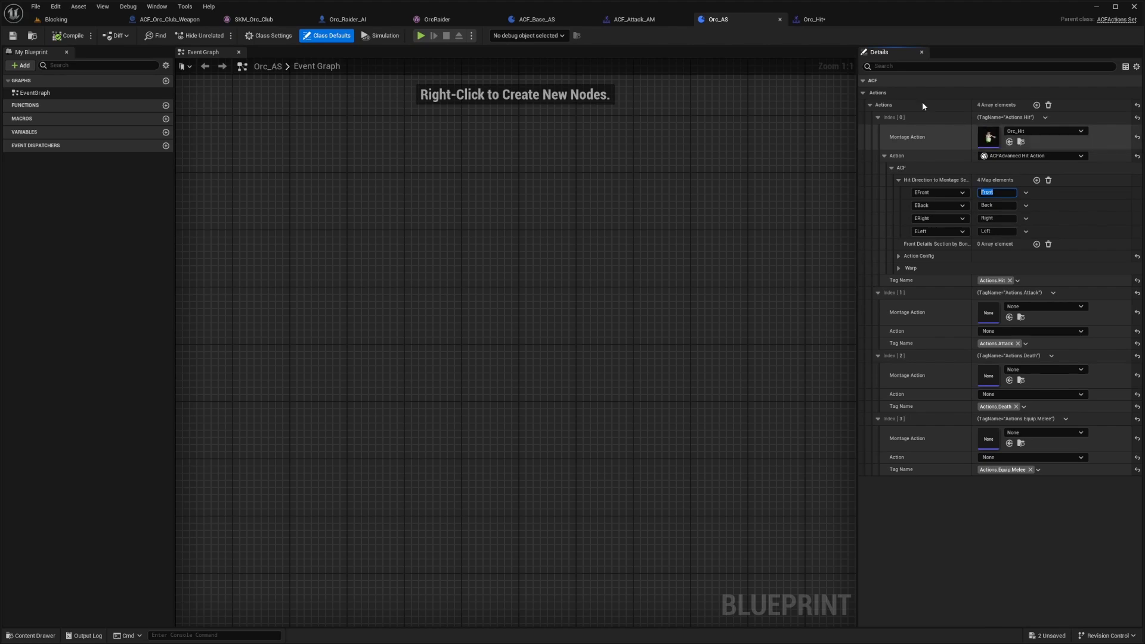
left_click(833, 23)
left_click(430, 412)
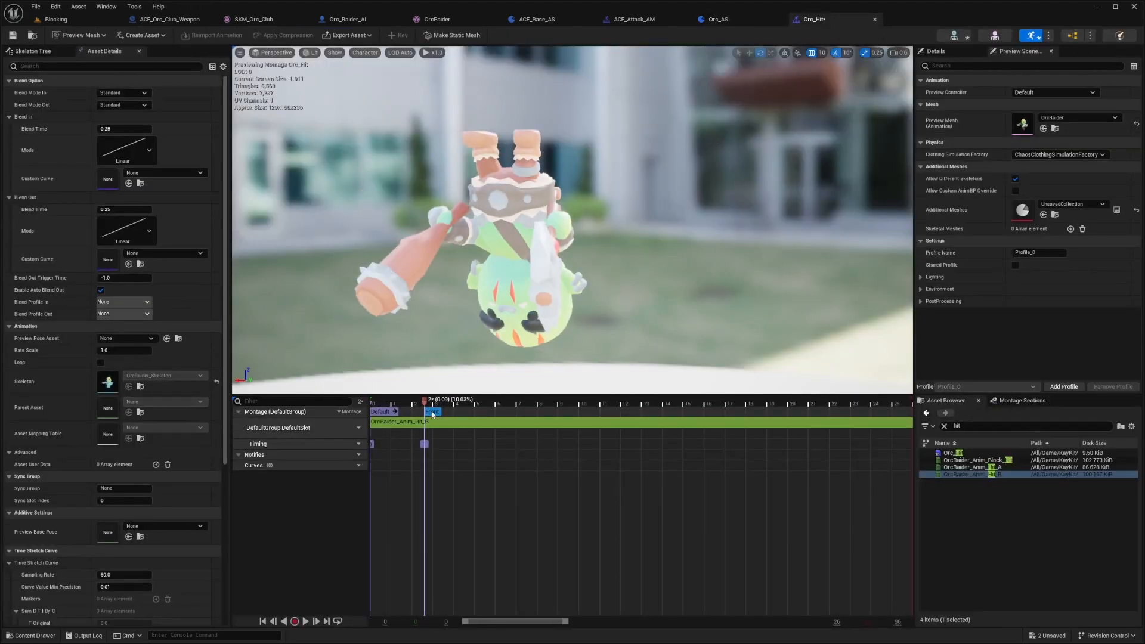
key("Delete")
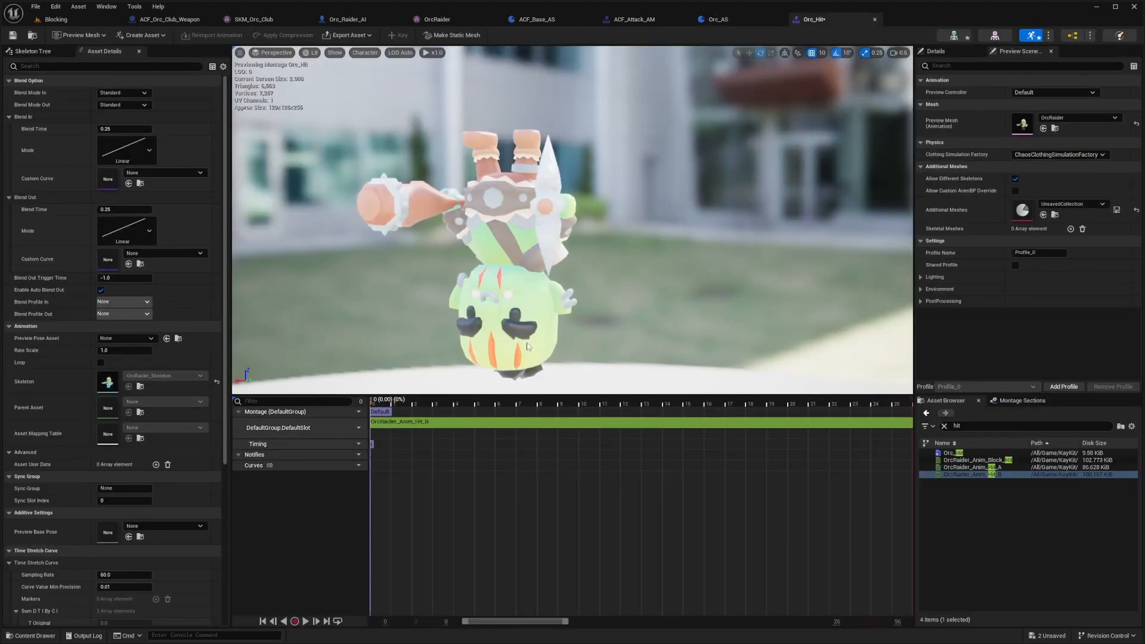
Step: Review the action configuration of the Actions.Hit entry in Orc_AS and set its Hit Warp Distance to 1000
left_click(738, 22)
left_click(899, 268)
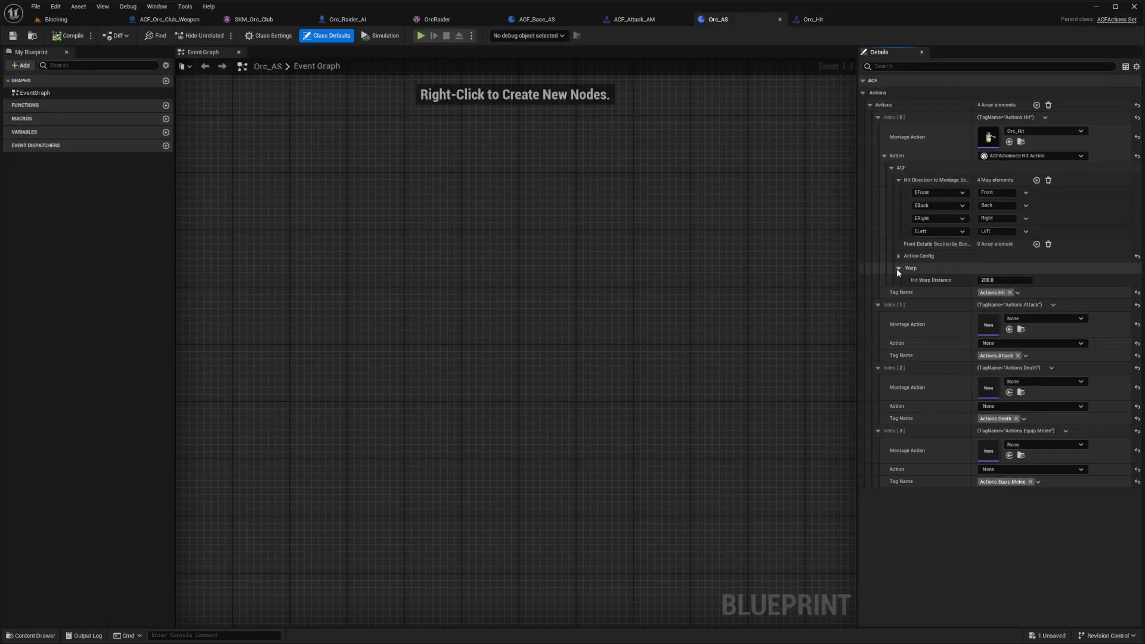
left_click(899, 256)
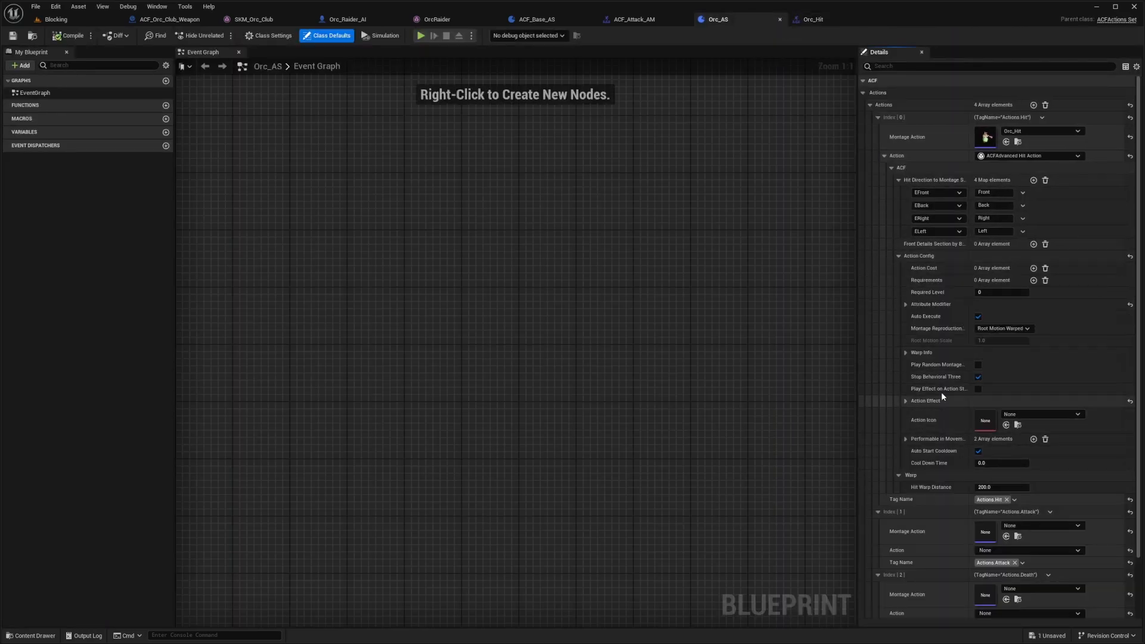
left_click(901, 256)
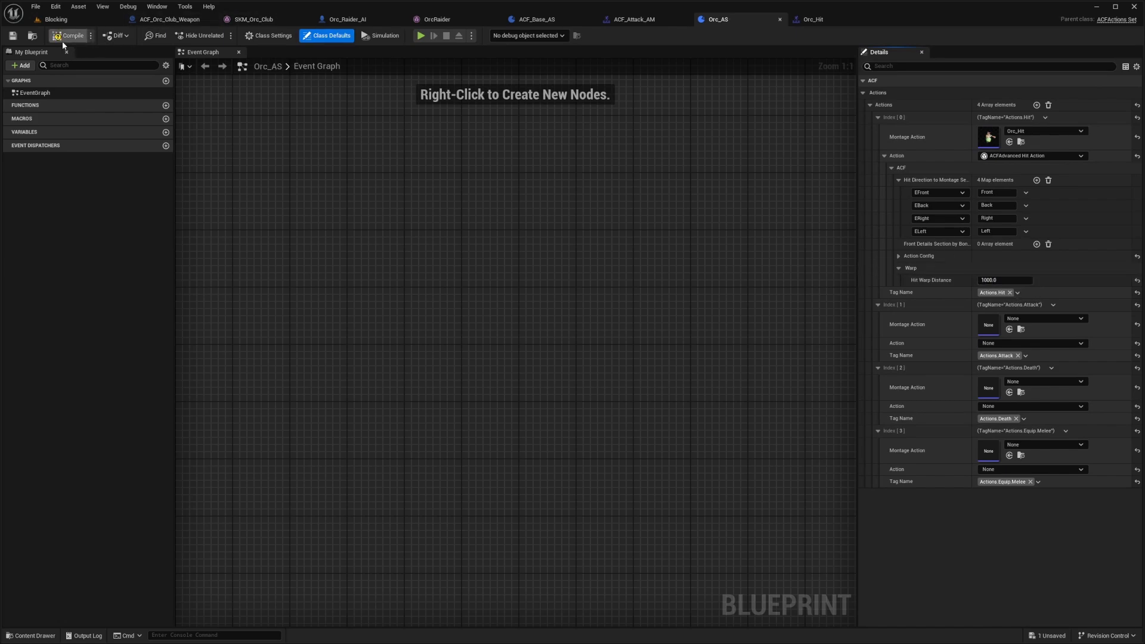
Step: Play-test the Blocking level and strike the orc to check its hit reaction at the current warp distance
left_click(56, 19)
key("F11")
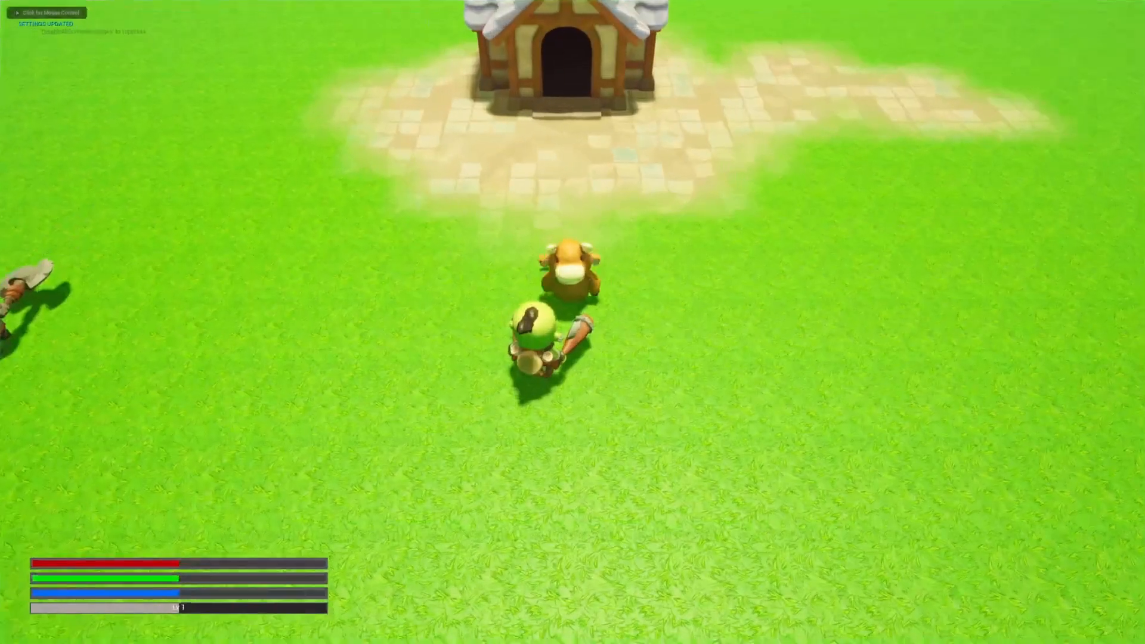
key("d")
key("s")
key("a")
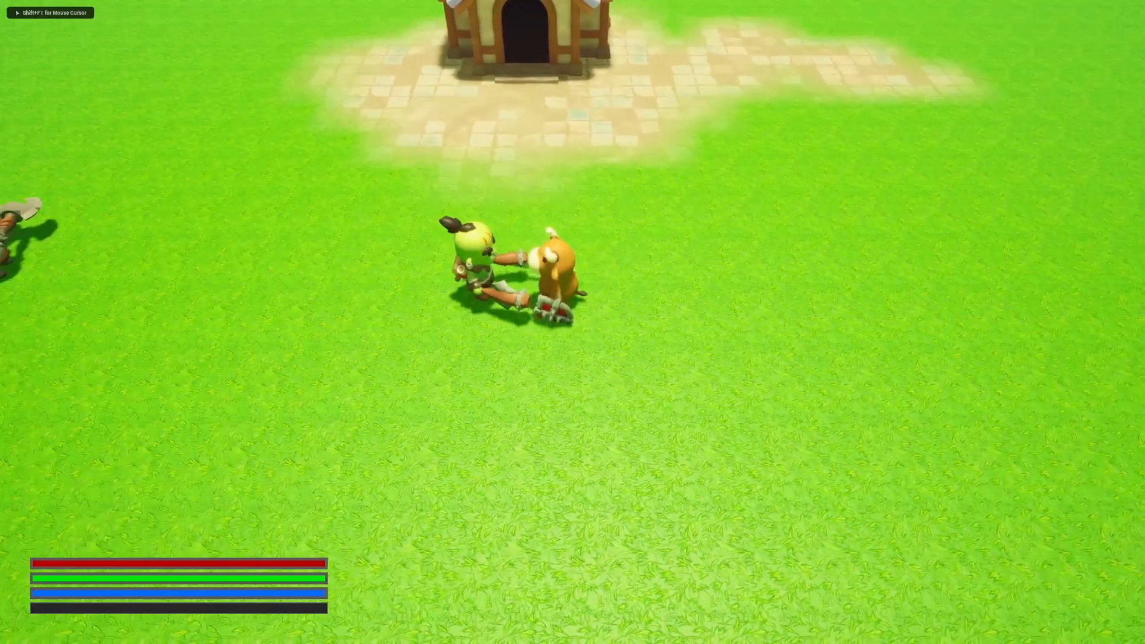
key("s")
key("a")
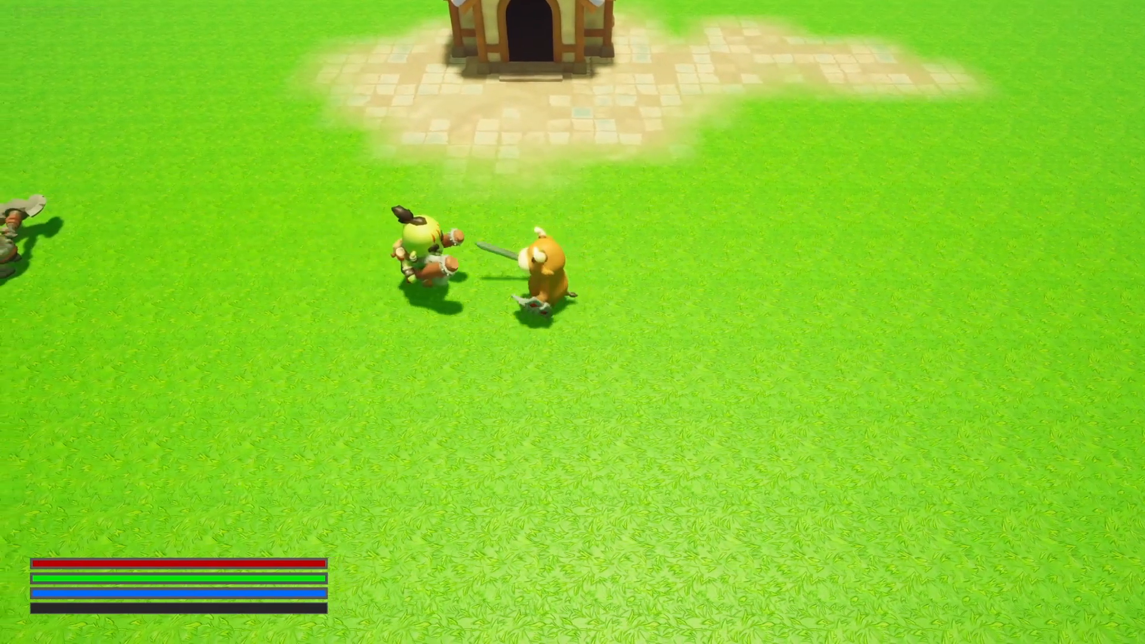
key("F11")
Step: Set the Hit Warp Distance of the Actions.Hit entry in Orc_AS to 200 and save the action set
left_click(750, 13)
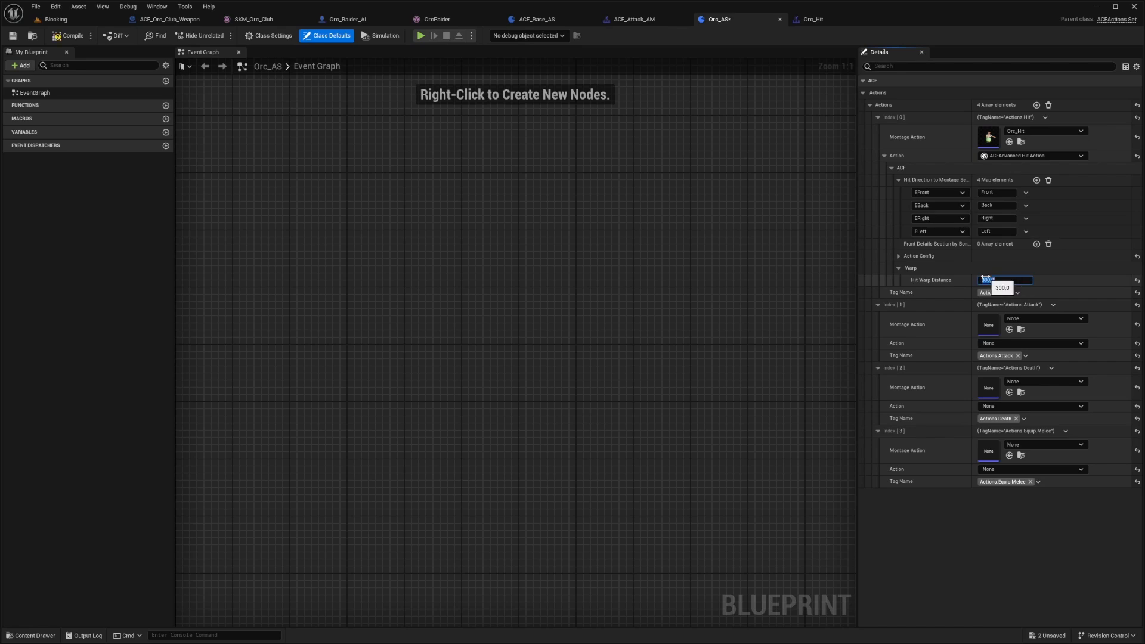
key("ctrl+s")
Step: Play-test the Blocking level again and attack the orc to check its knockback at the 200 warp distance
left_click(63, 22)
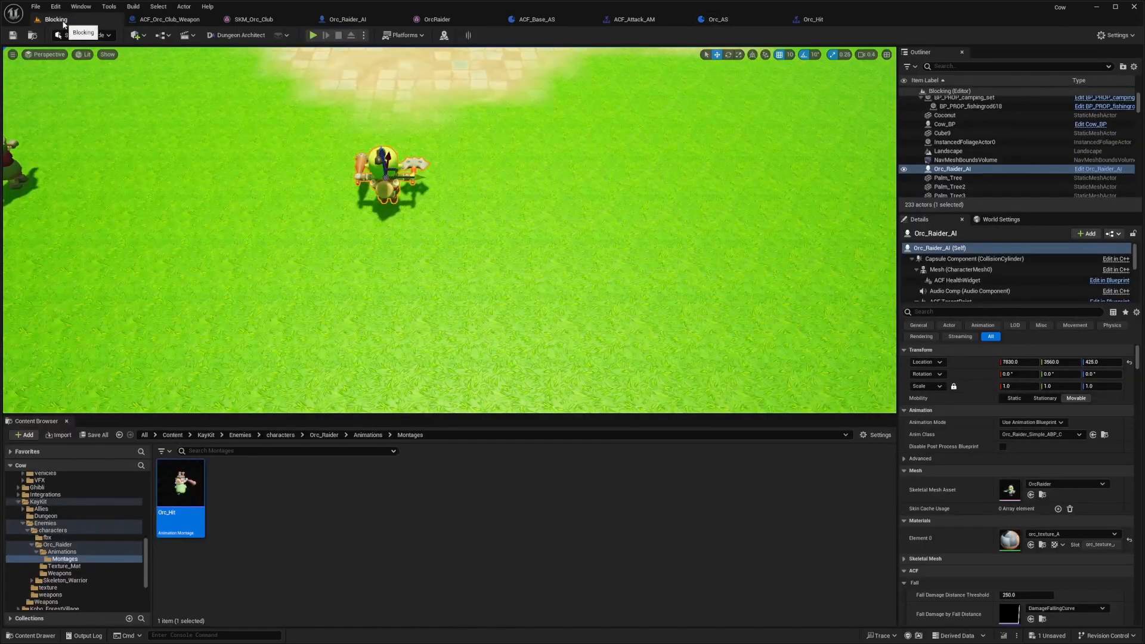
key("alt+p")
key("F11")
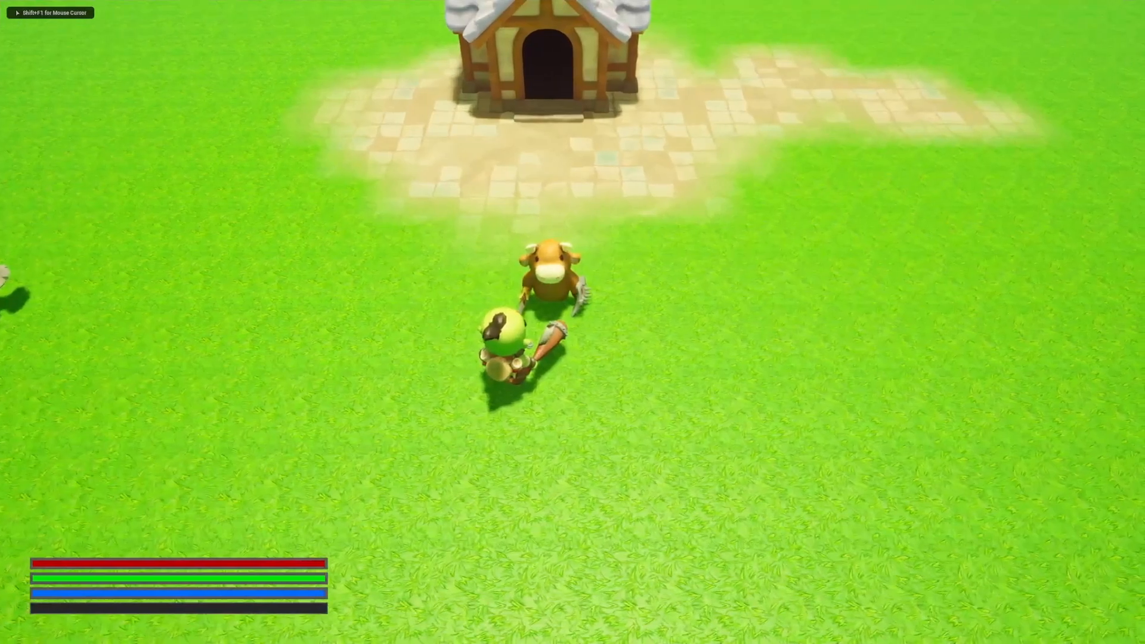
key("d")
key("s")
key("a")
left_click(573, 322)
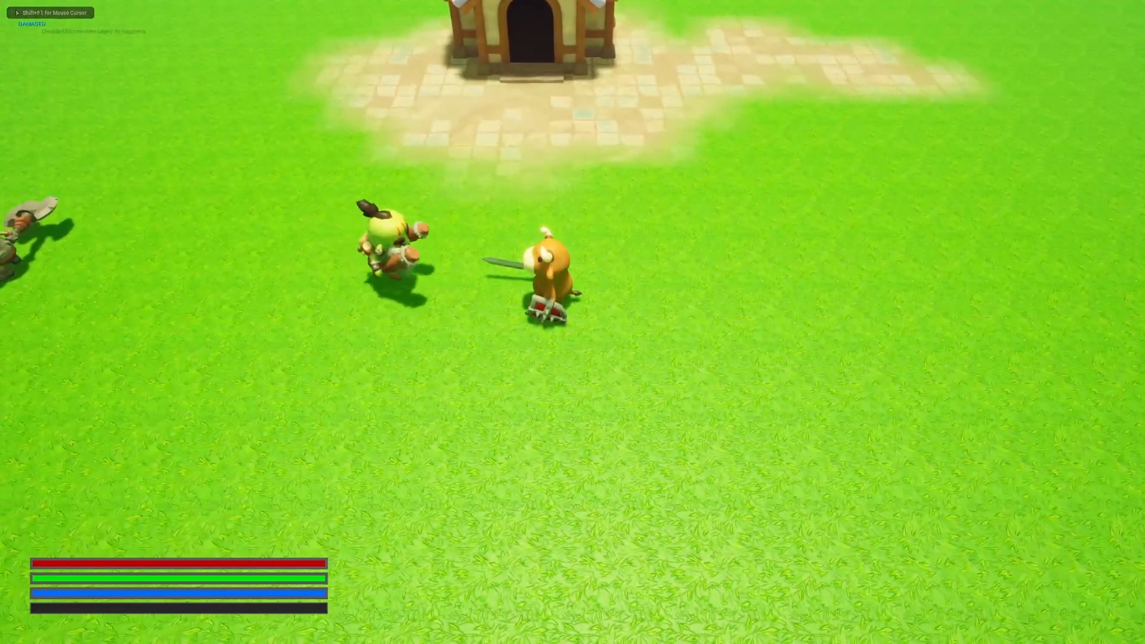
key("s")
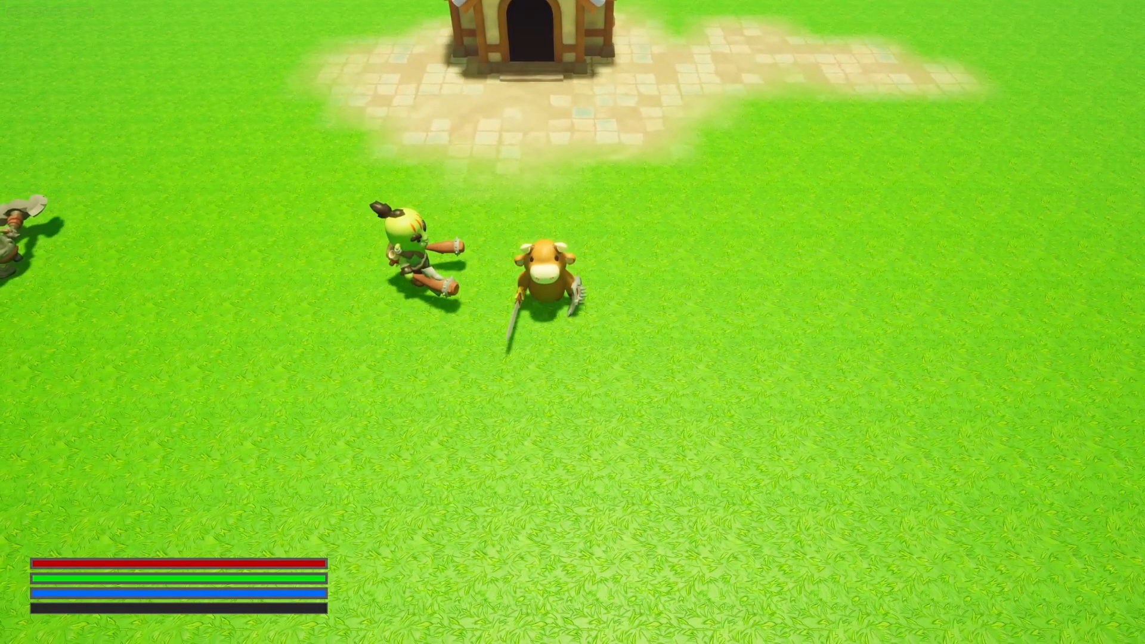
key("F11")
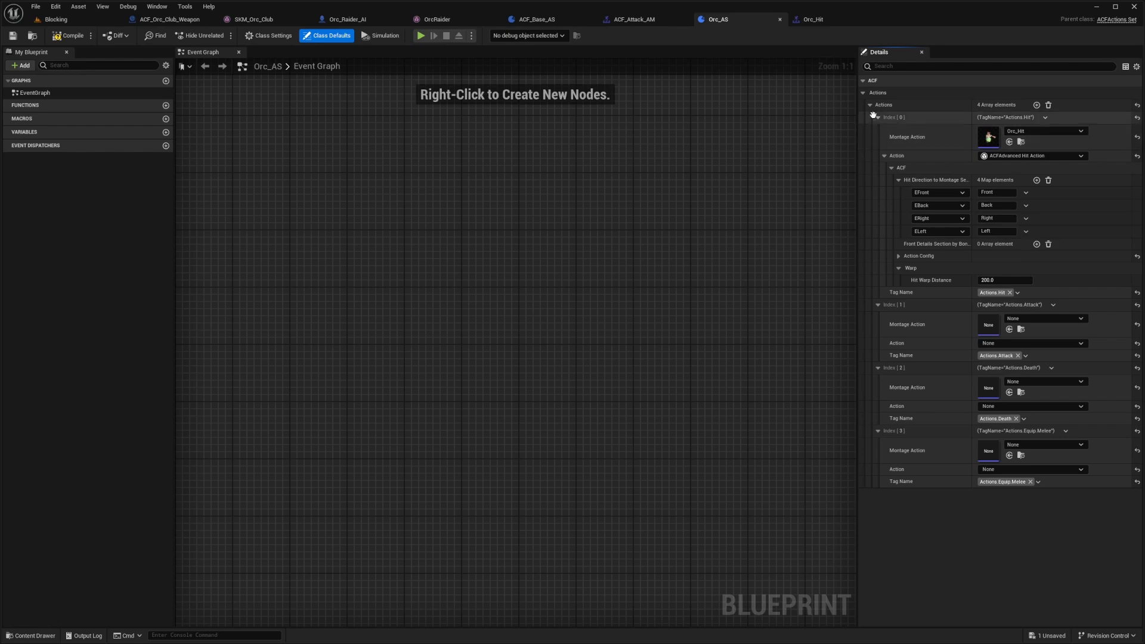
Step: Create an animation montage for OrcRaider_Skeleton in the Montages folder, name it Orc_Attack_AM and save it
left_click(878, 118)
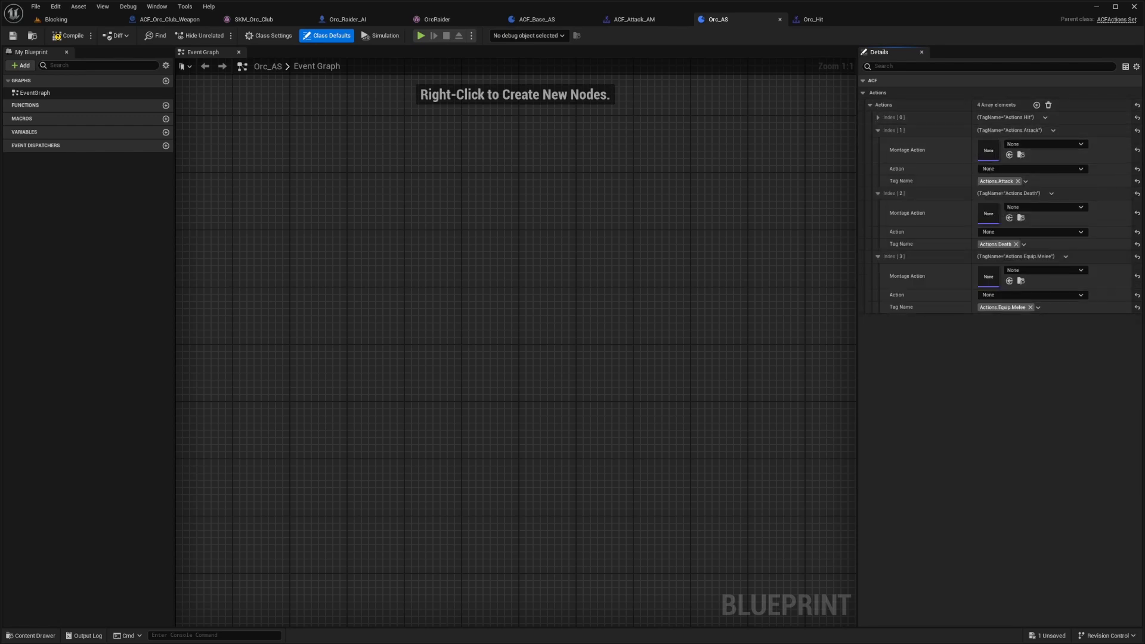
left_click(62, 22)
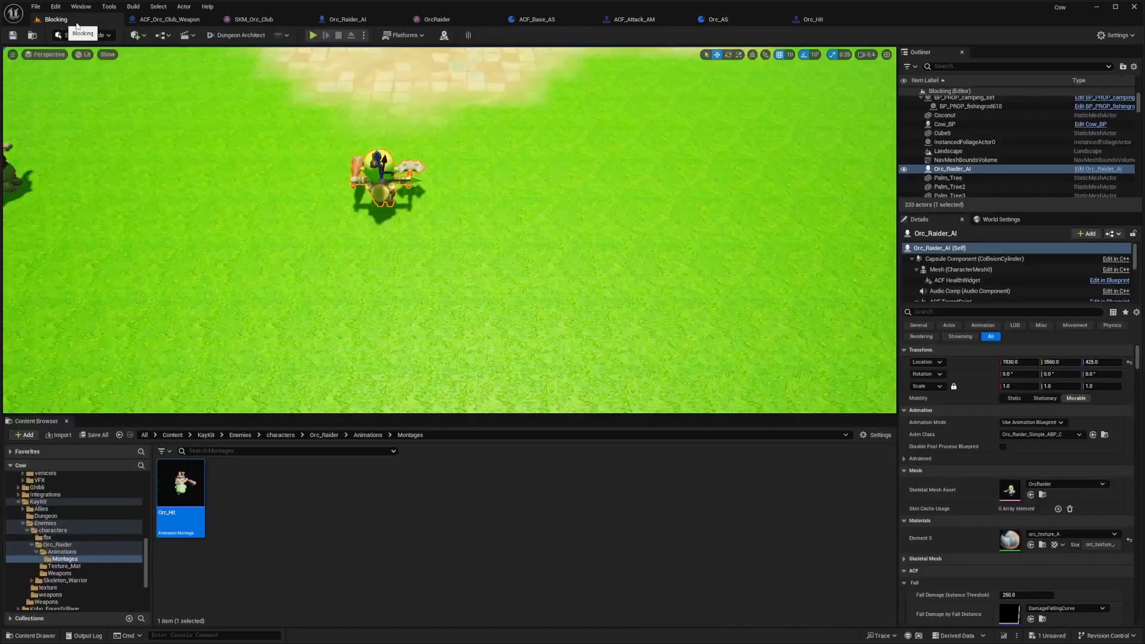
left_click(277, 498)
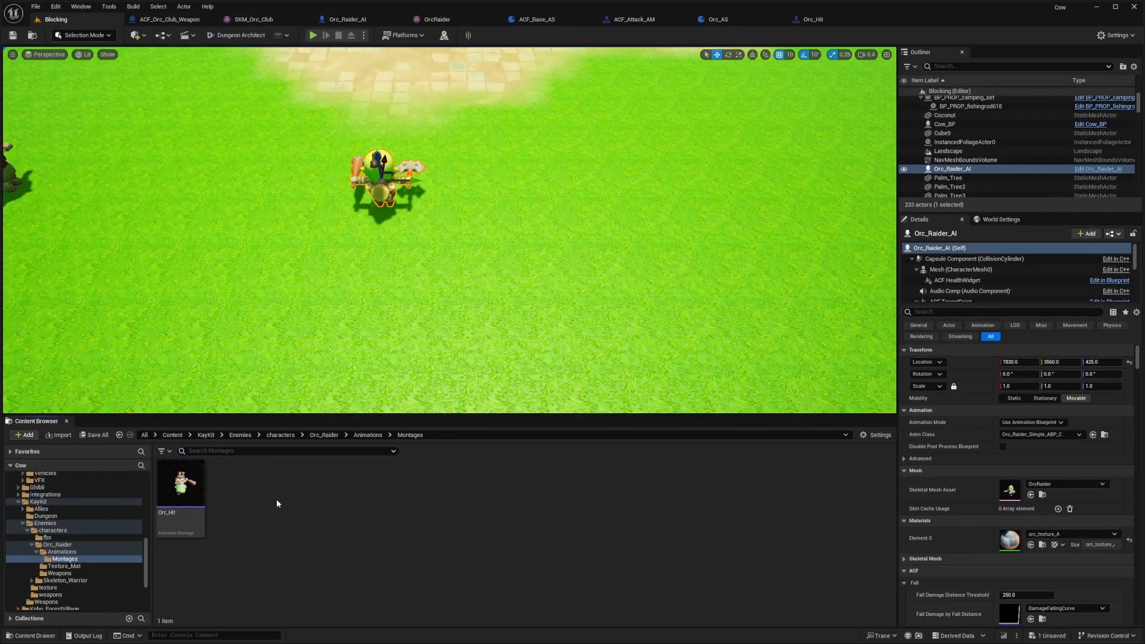
right_click(277, 499)
mouse_move(316, 294)
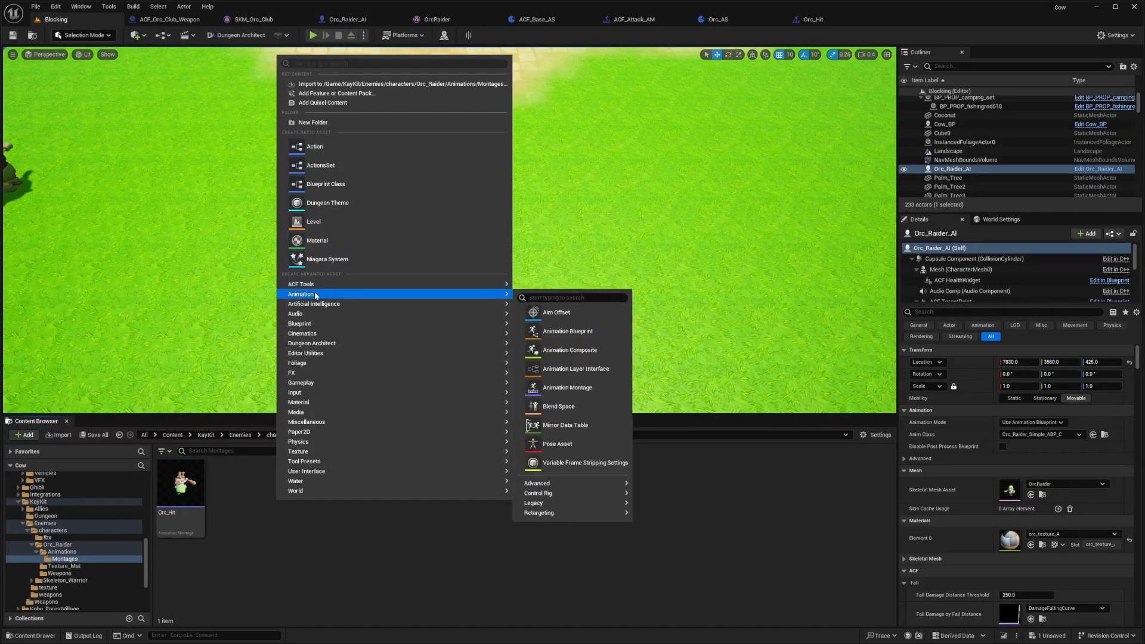
left_click(582, 389)
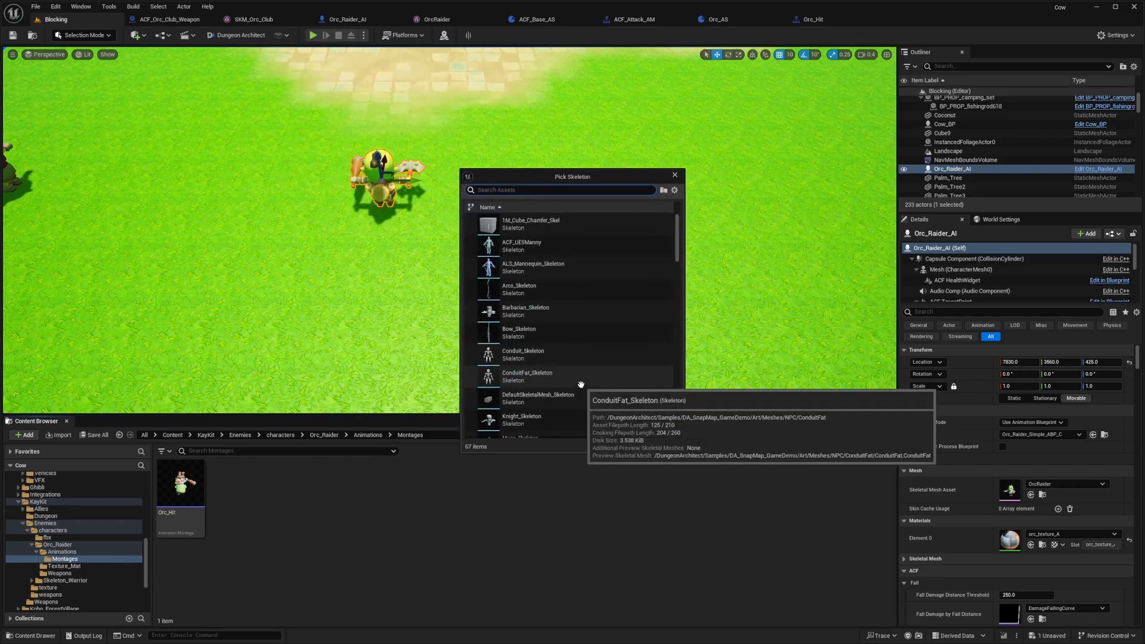
type("Orc")
left_click(522, 220)
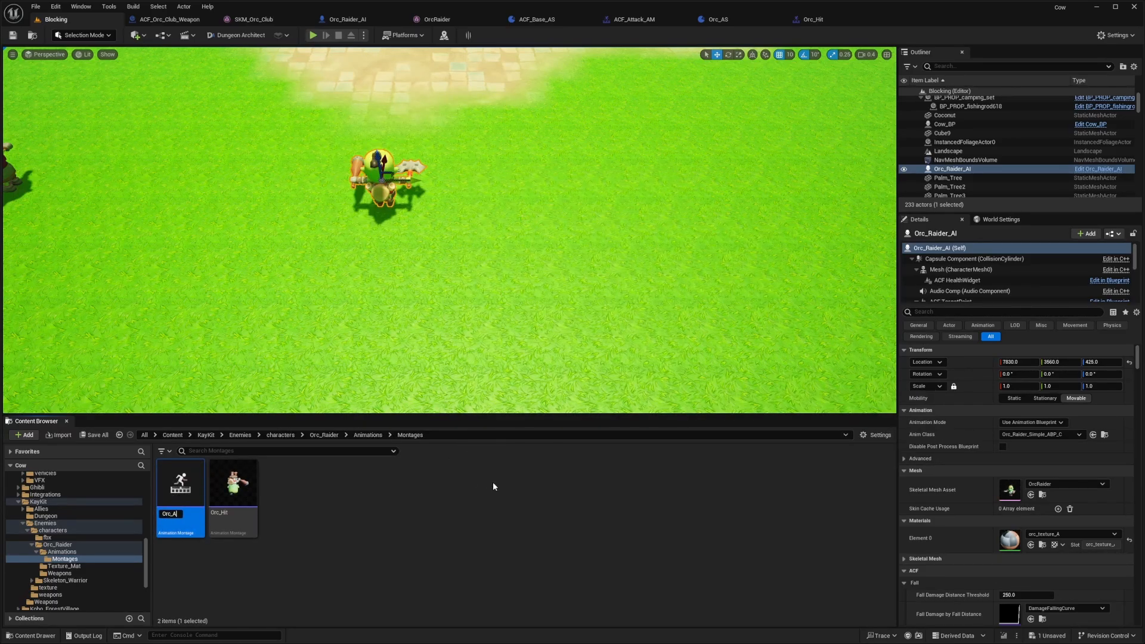
type("Orc_Attack_AS")
key("Return")
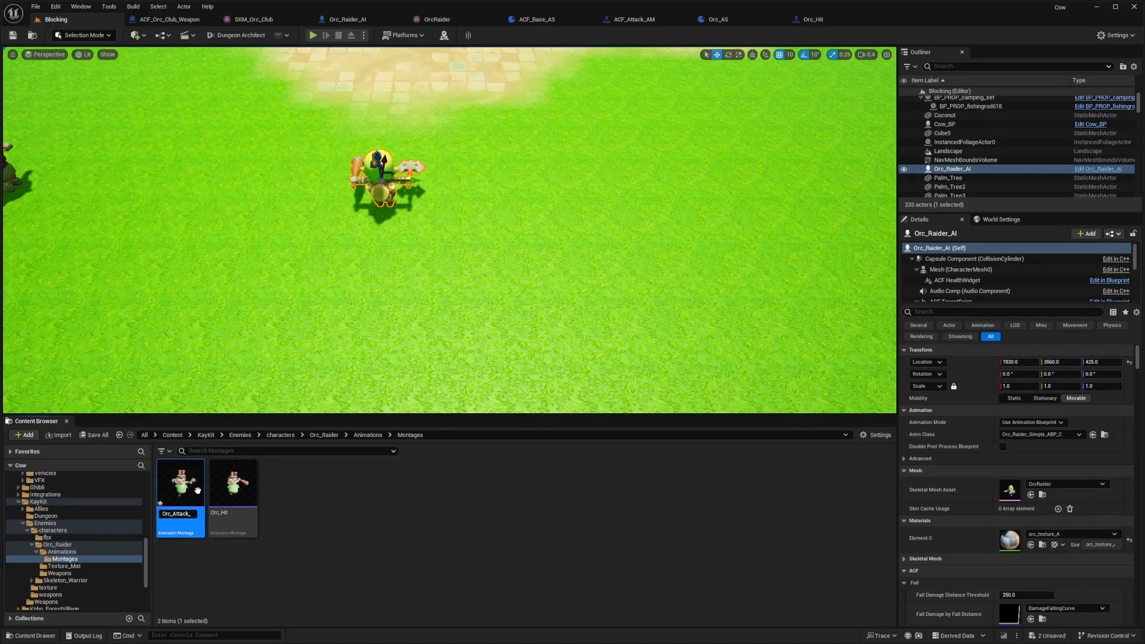
key("ctrl+s")
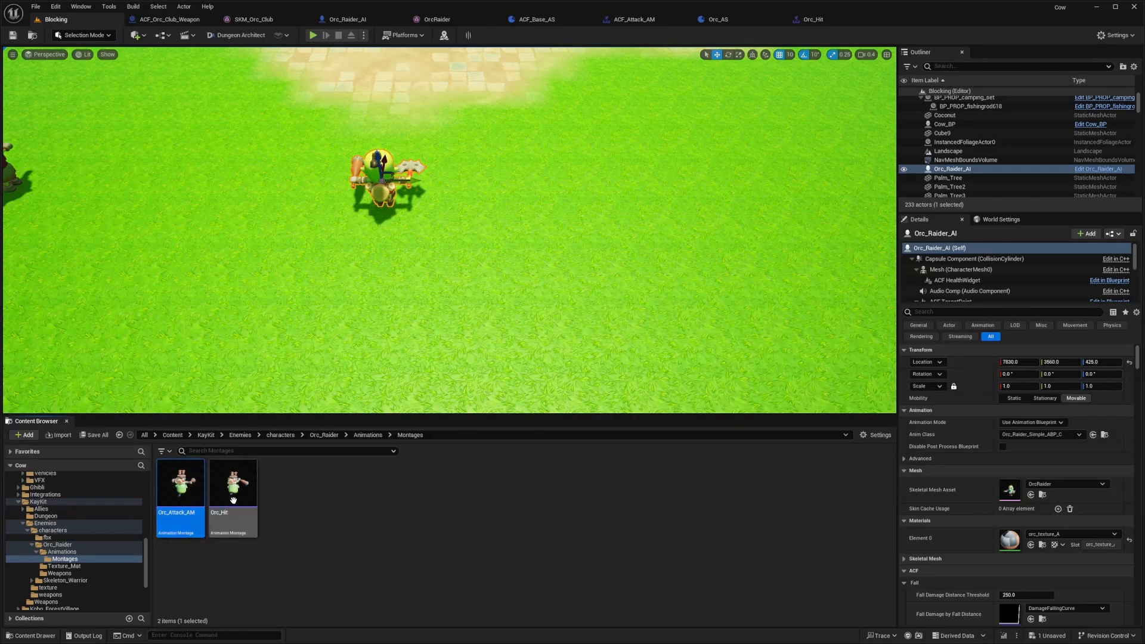
Step: Rename the Orc_Hit montage as Orc_Hit_AM and save it
left_click(233, 500)
key("F2")
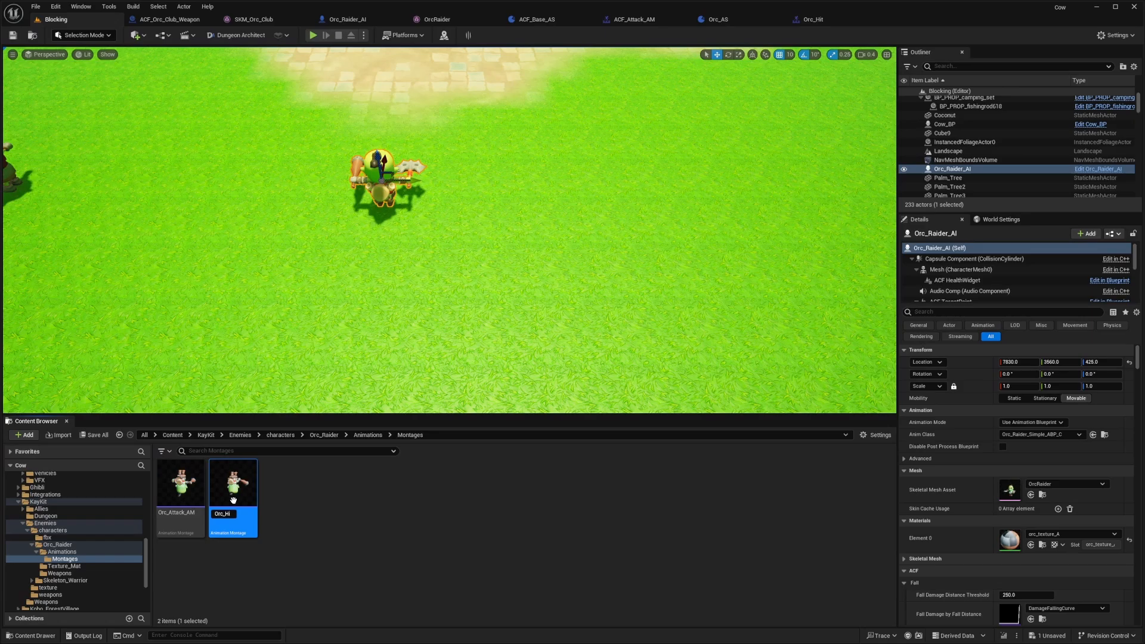
type("_AM")
key("Return")
left_click(312, 487)
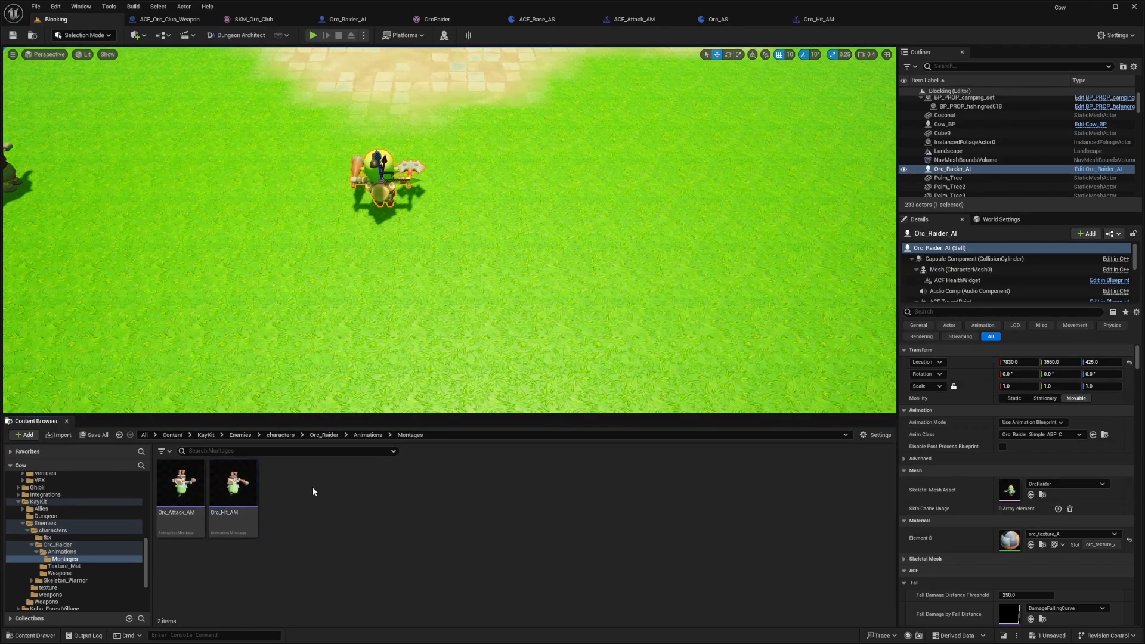
key("ctrl+s")
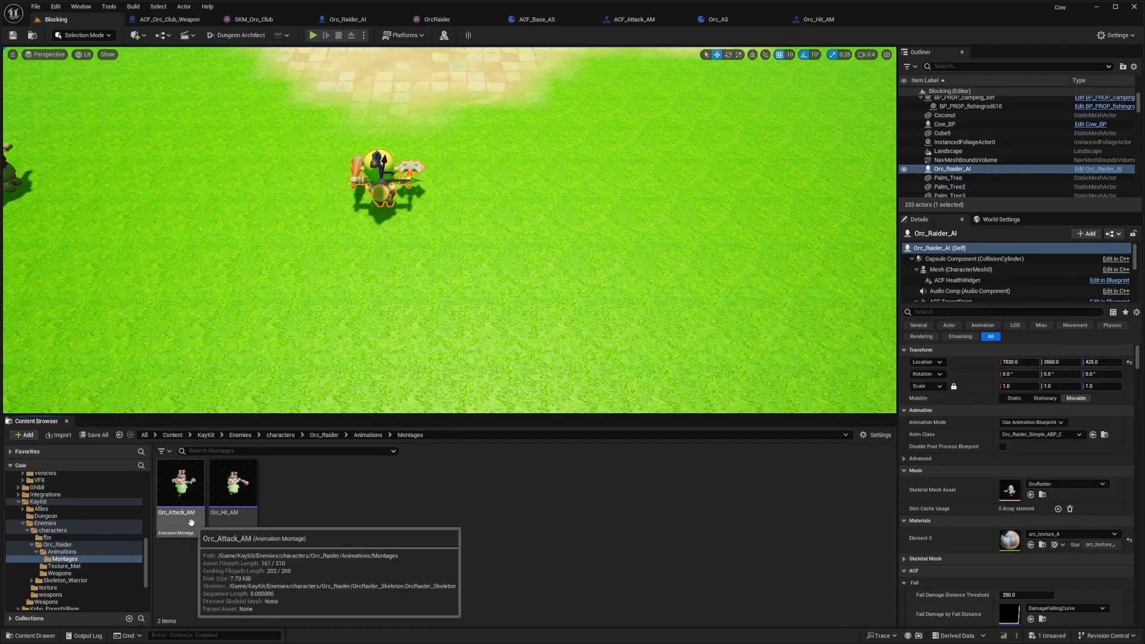
Step: Open the Orc_Attack_AM montage and filter its available animations by "attack"
double_click(181, 495)
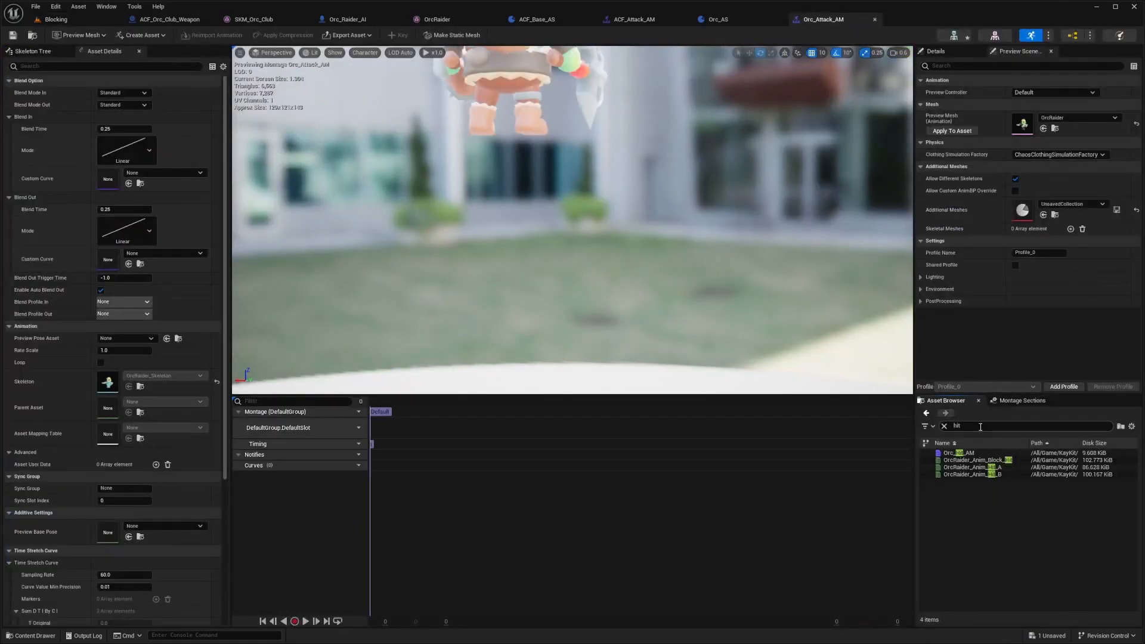
left_click(976, 425)
type("attack")
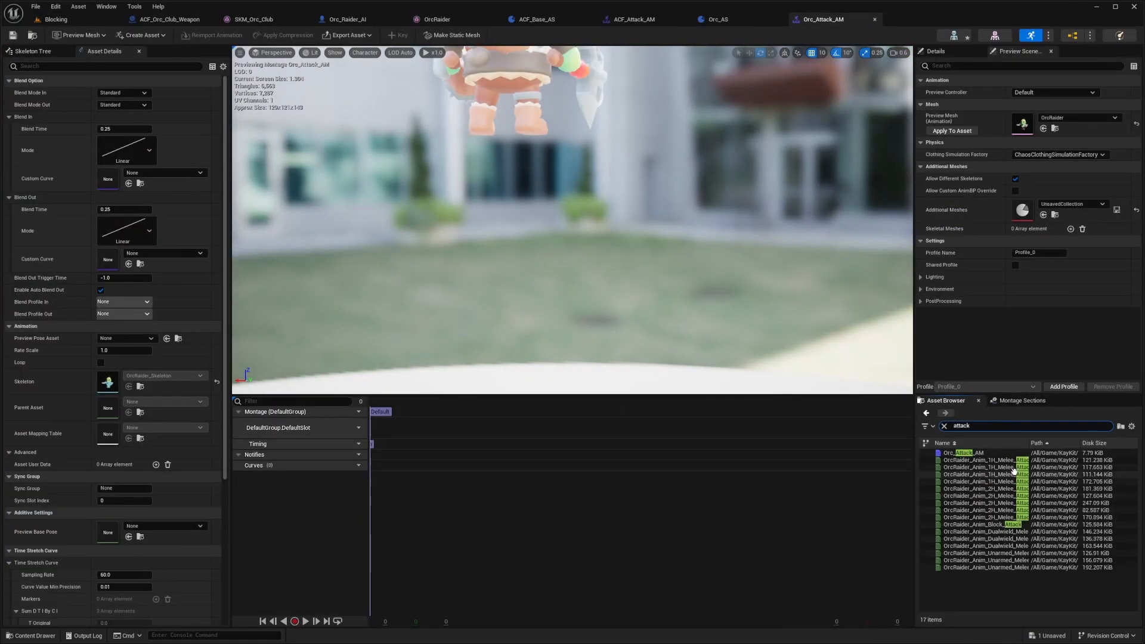
mouse_move(1025, 531)
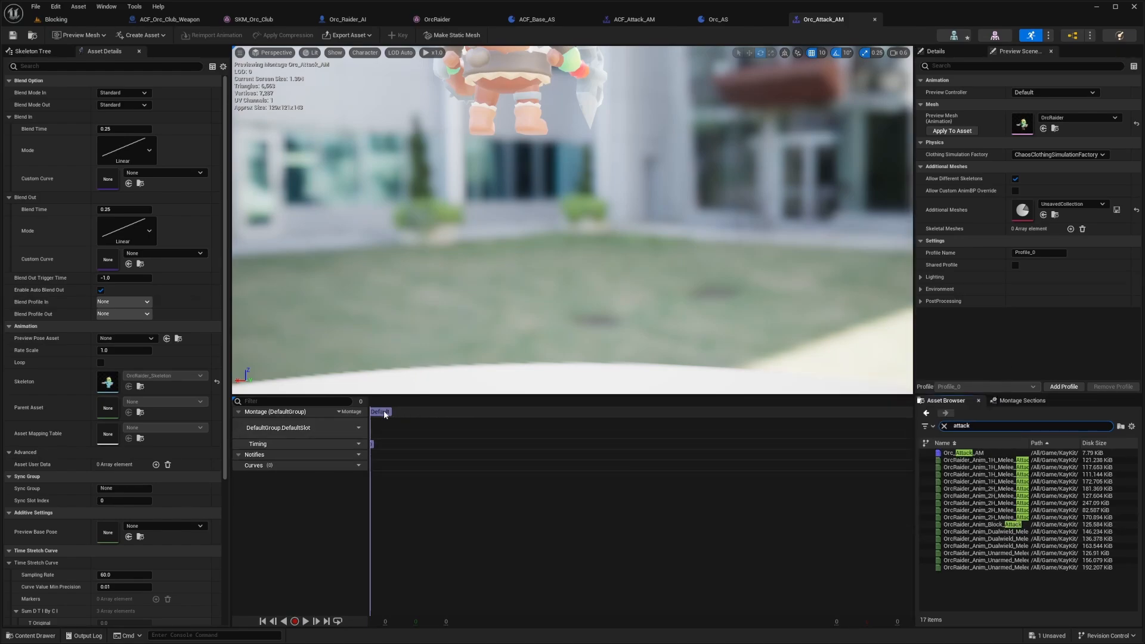
right_click(409, 415)
left_click(380, 411)
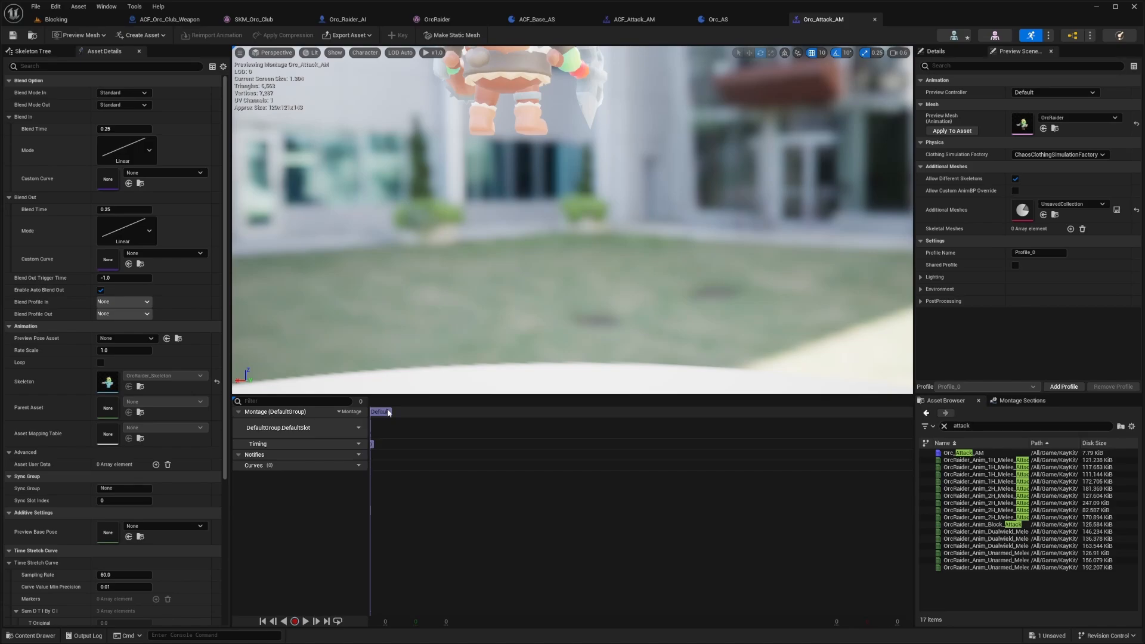
Step: Add the OrcRaider Dualwield Melee Attack Chop, Slice and Stab animations one after another to the montage's default slot
double_click(1007, 531)
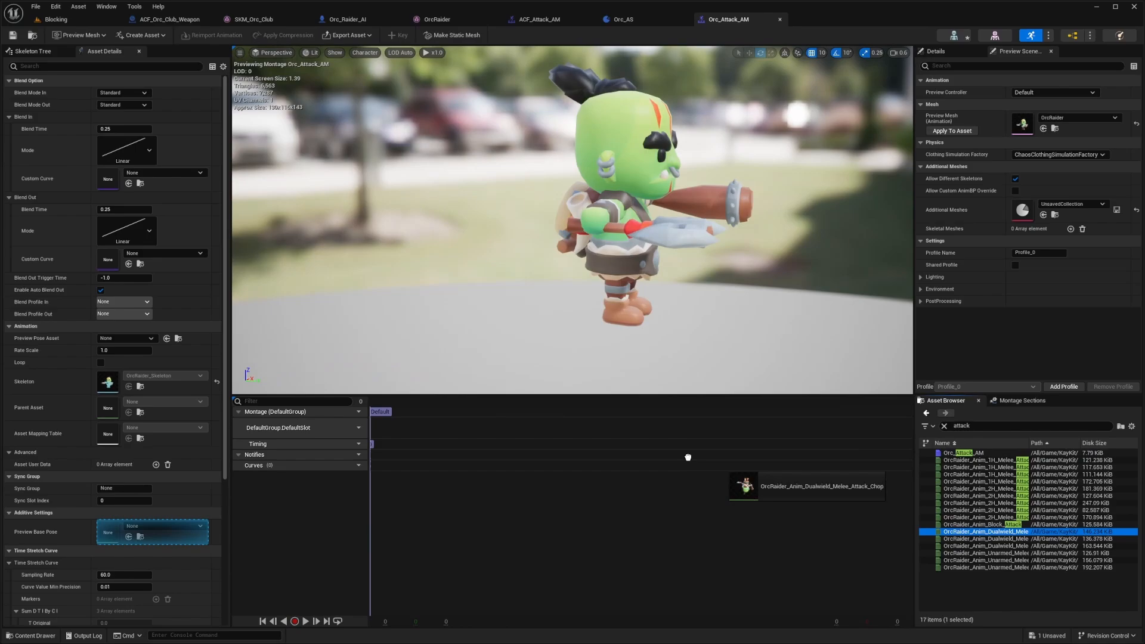
left_click_drag(686, 458, 400, 429)
left_click(1005, 539)
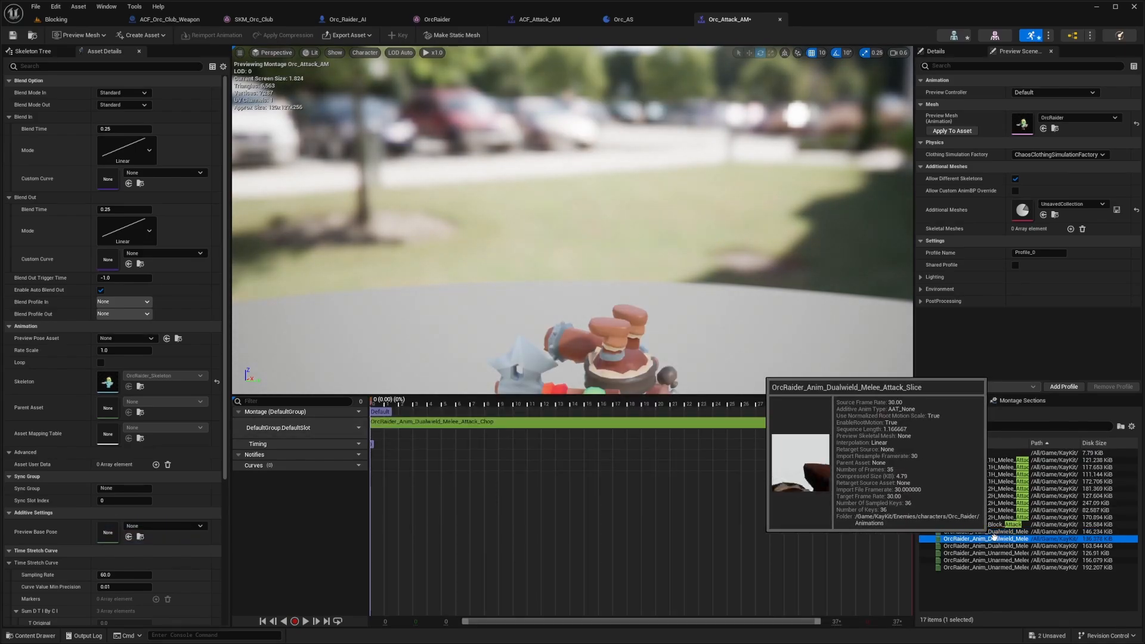
left_click_drag(1005, 540, 703, 425)
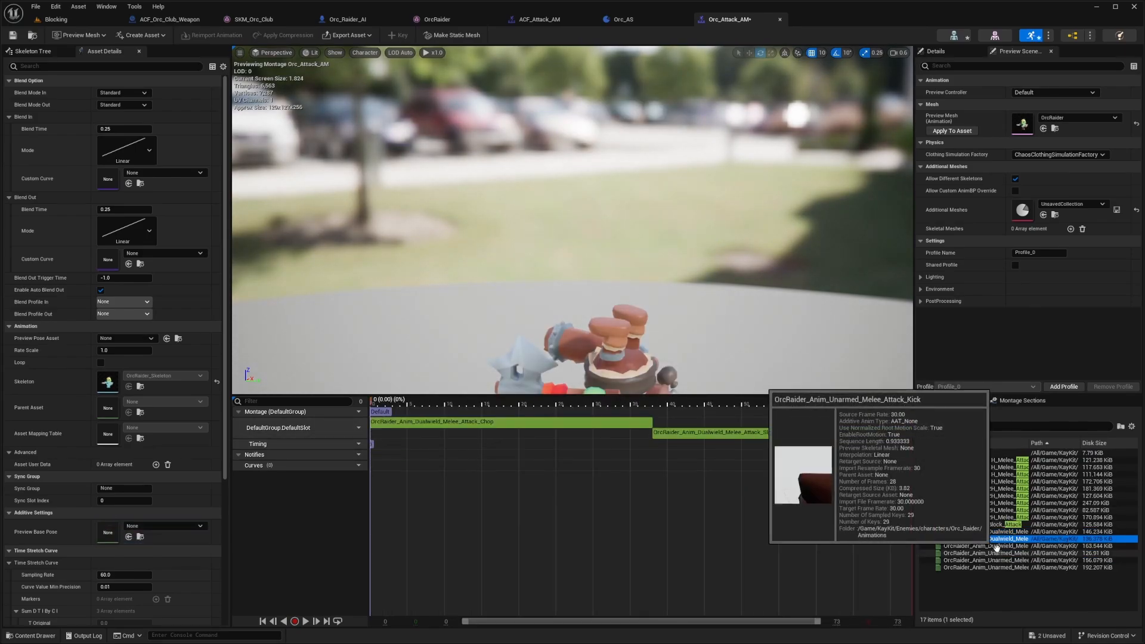
left_click_drag(990, 546, 718, 425)
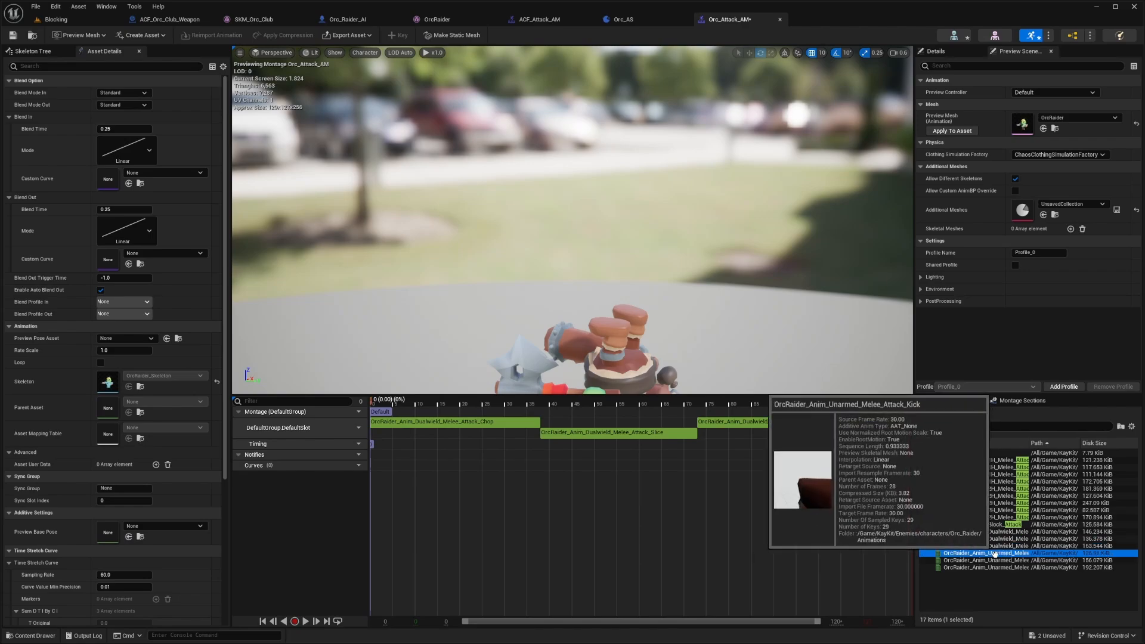
left_click_drag(1004, 554, 386, 416)
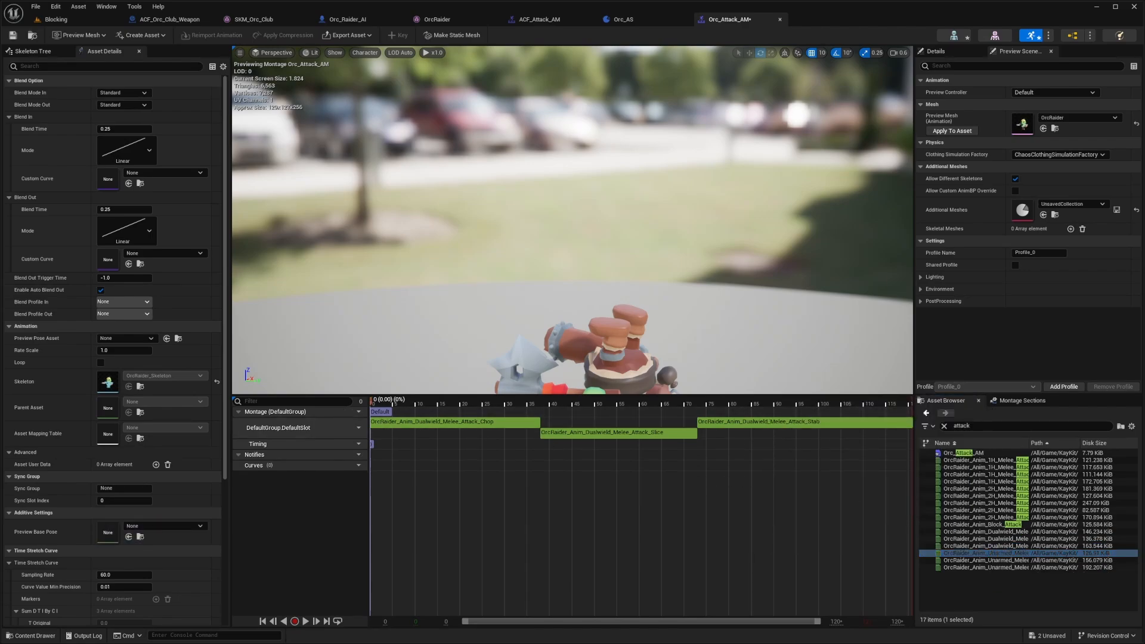
Step: Play back the attack montage from a front view of the orc to review its three animations
right_click_drag(466, 298, 686, 257)
right_click_drag(607, 240, 698, 240)
key("space")
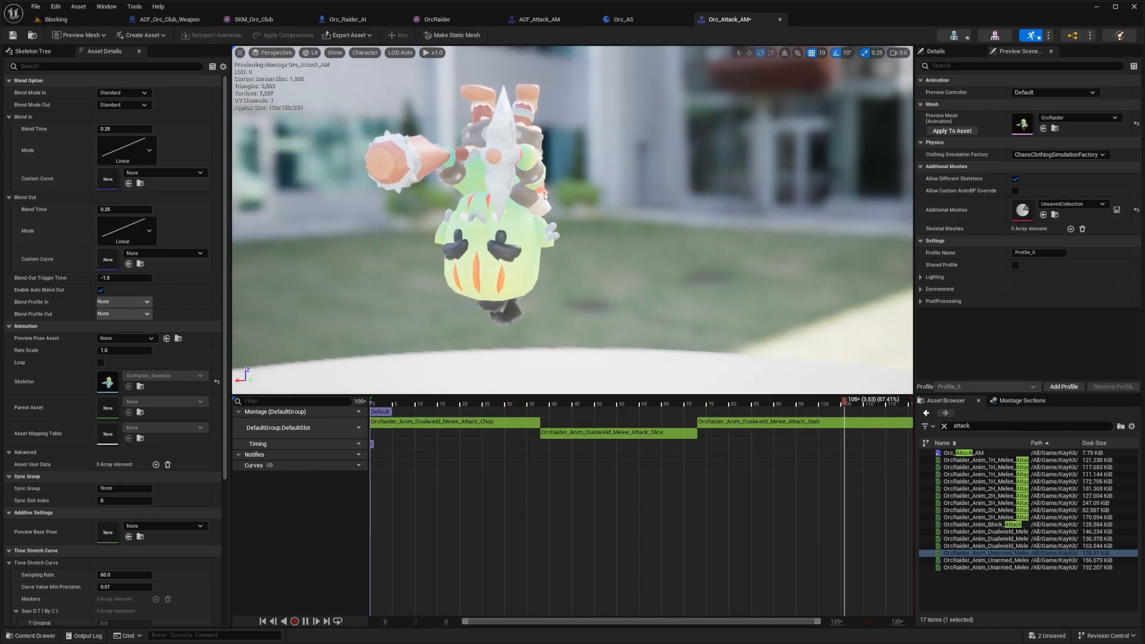
left_click(383, 403)
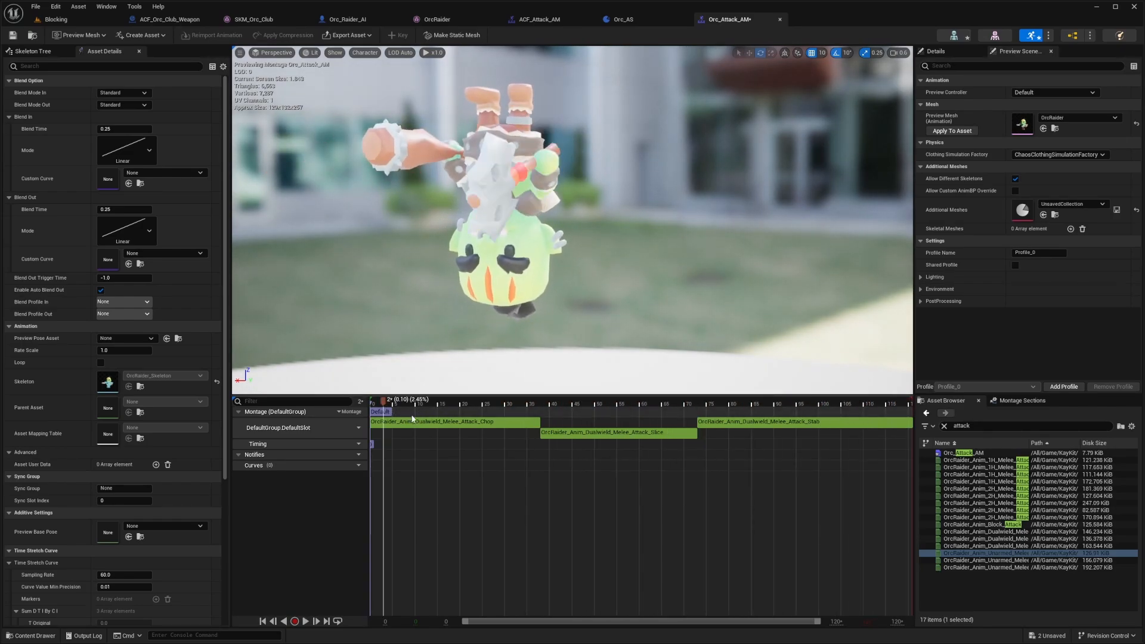
Step: Add a montage section named Attack1 and align it with the start of the Slice animation
right_click(411, 411)
left_click(444, 436)
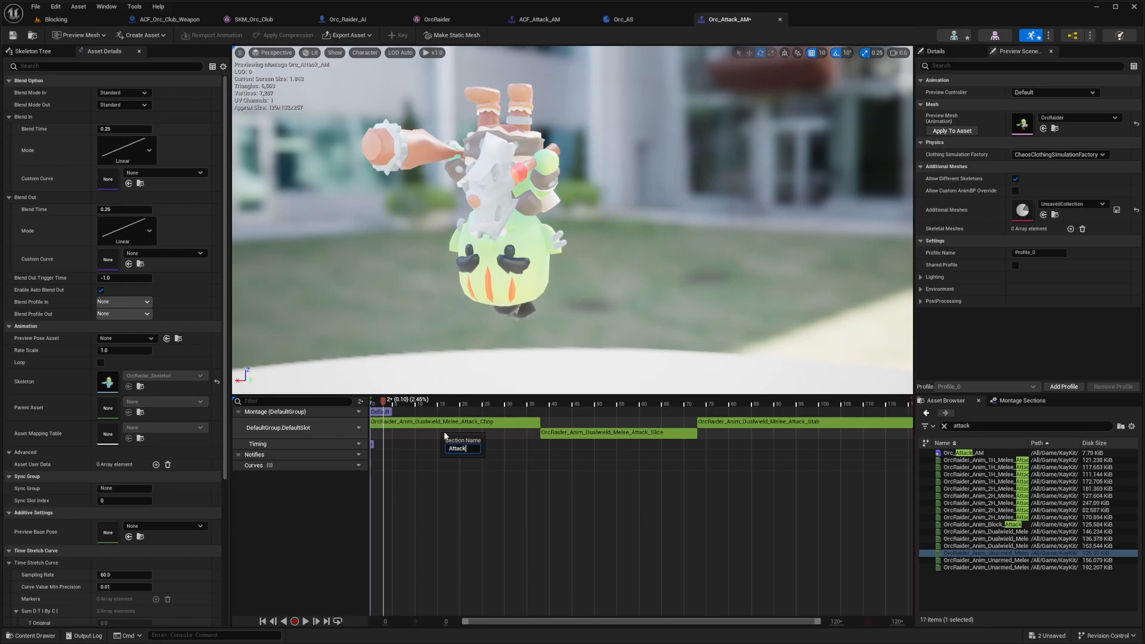
type("Attack1")
key("Return")
left_click_drag(421, 412, 550, 412)
Step: Add a montage section named Attack2 and align it with the start of the Stab animation
right_click(582, 412)
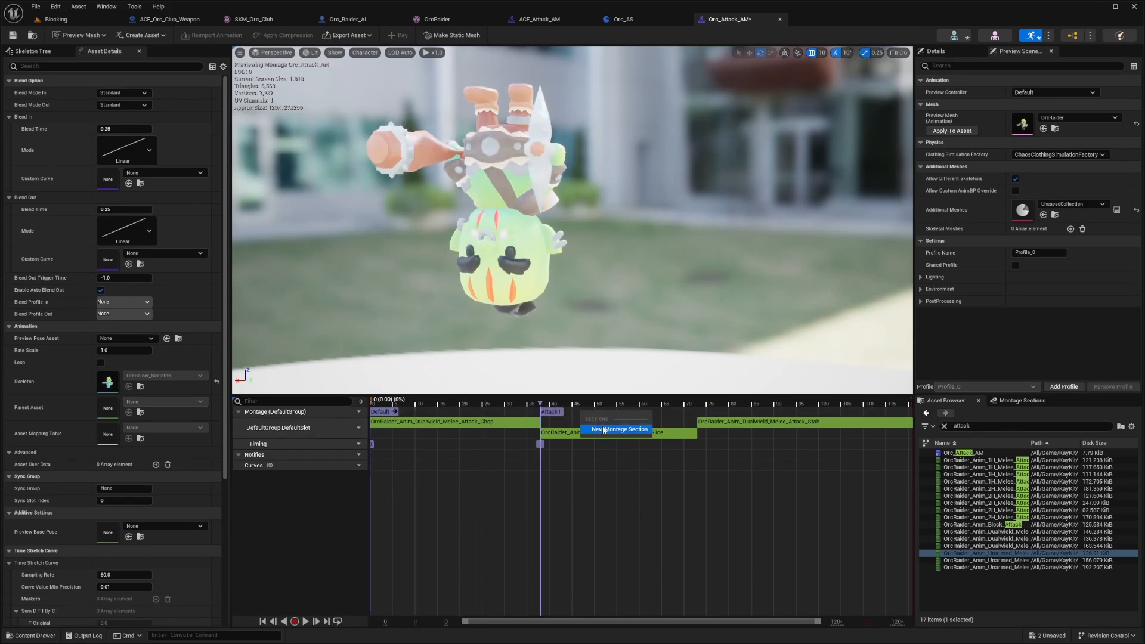
left_click(602, 428)
type("Attack2")
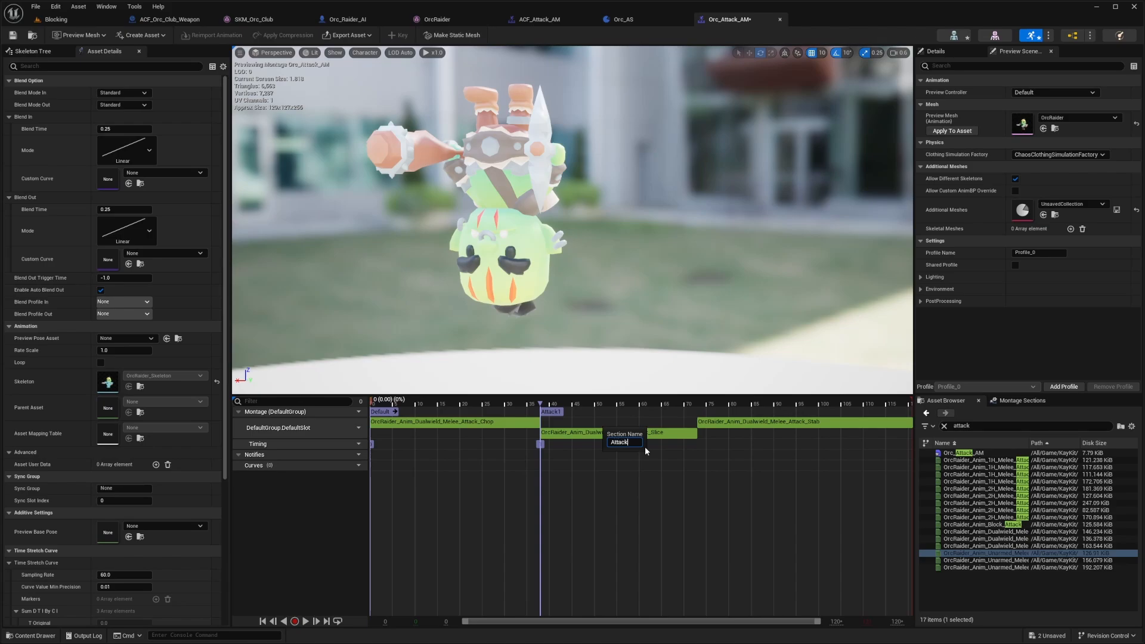
key("Return")
left_click_drag(582, 403, 696, 403)
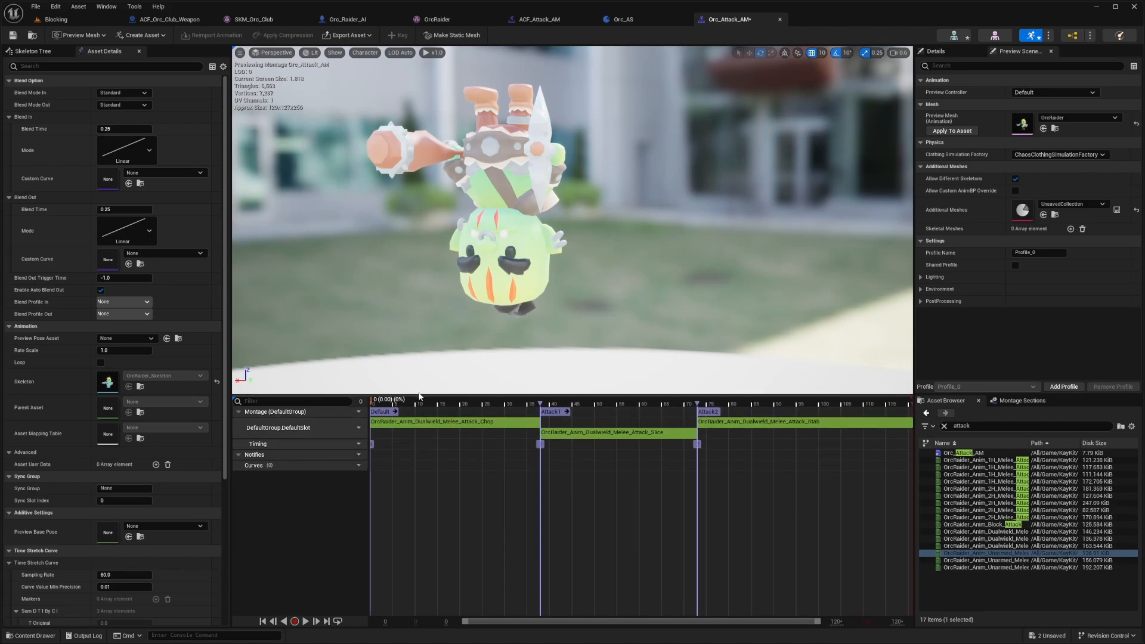
Step: Remove the links from Default to Attack1 and from Attack1 to Attack2 in the montage sections, and save the montage
key("space")
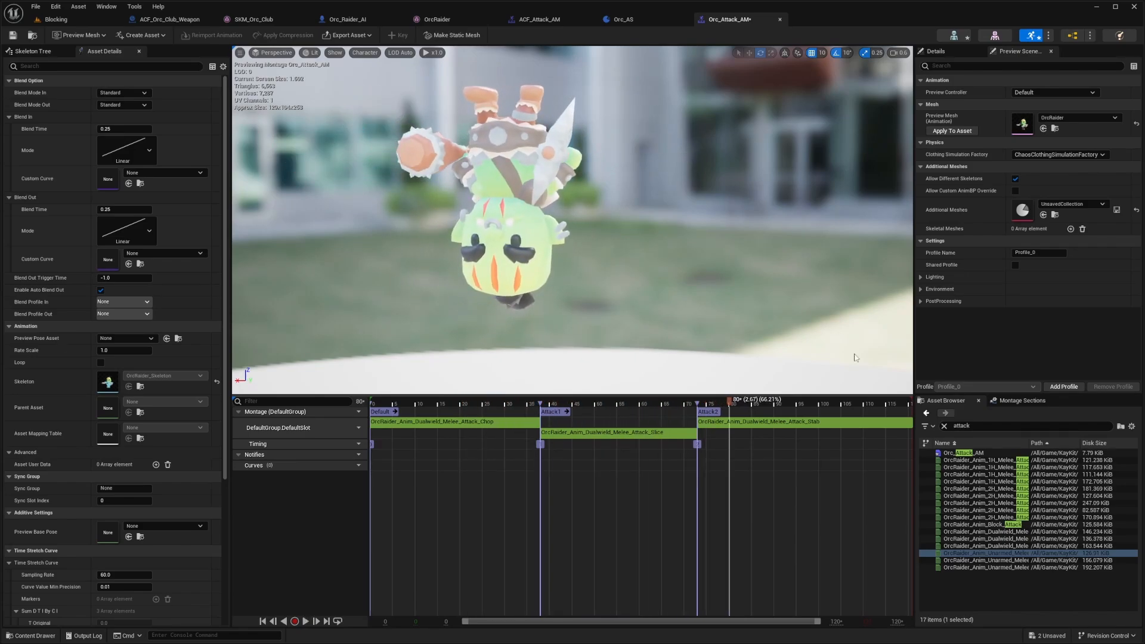
left_click(1017, 402)
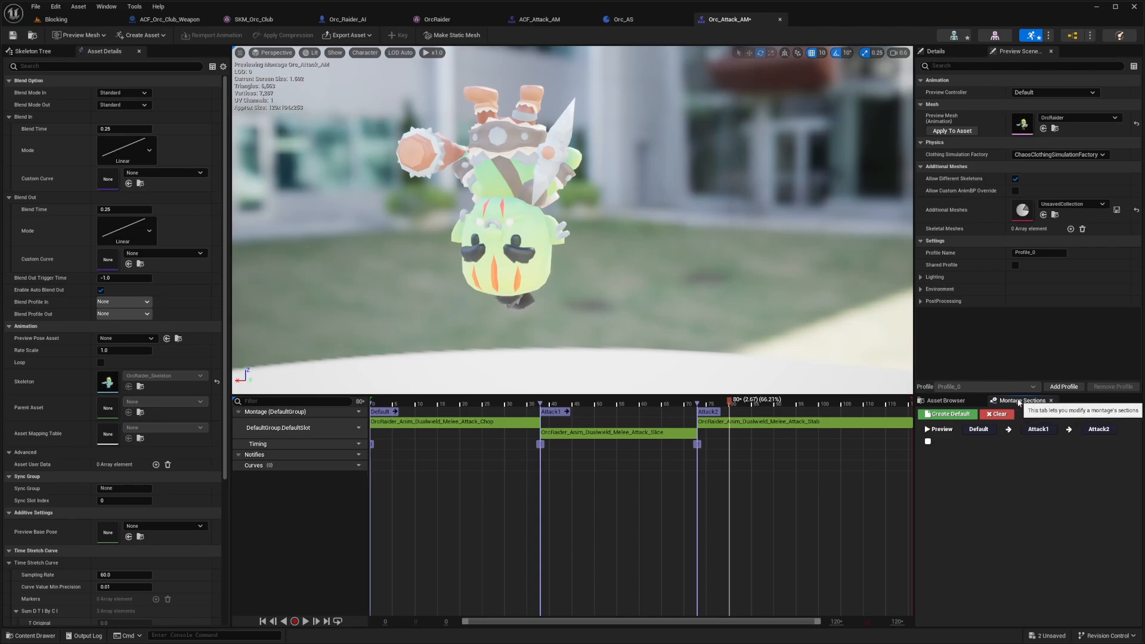
left_click(1009, 430)
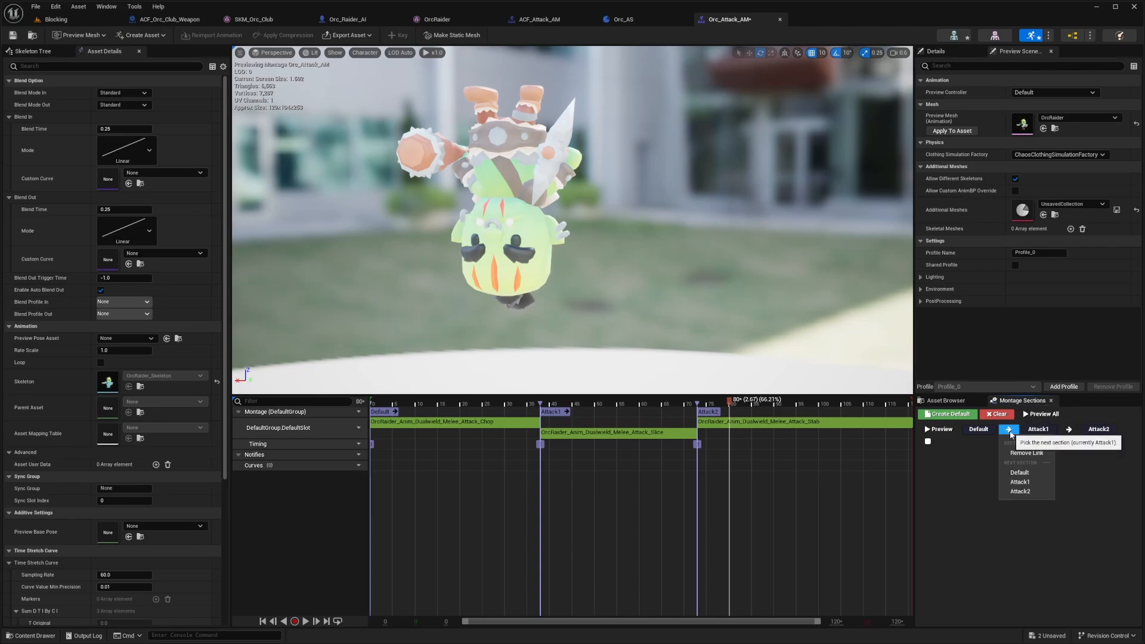
left_click(1026, 452)
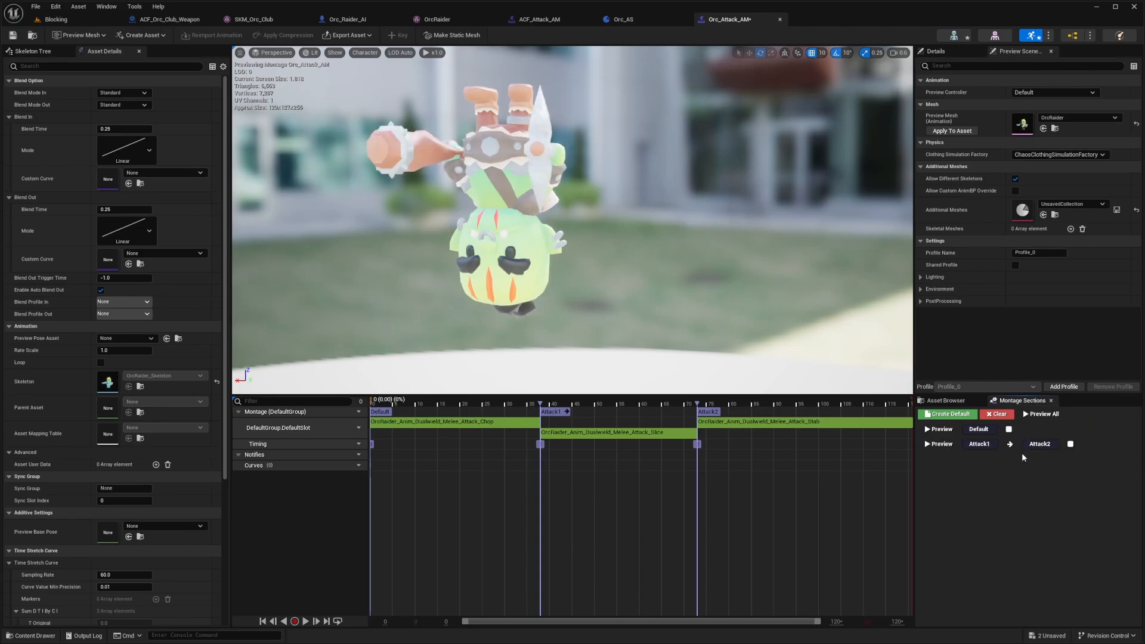
left_click(1010, 445)
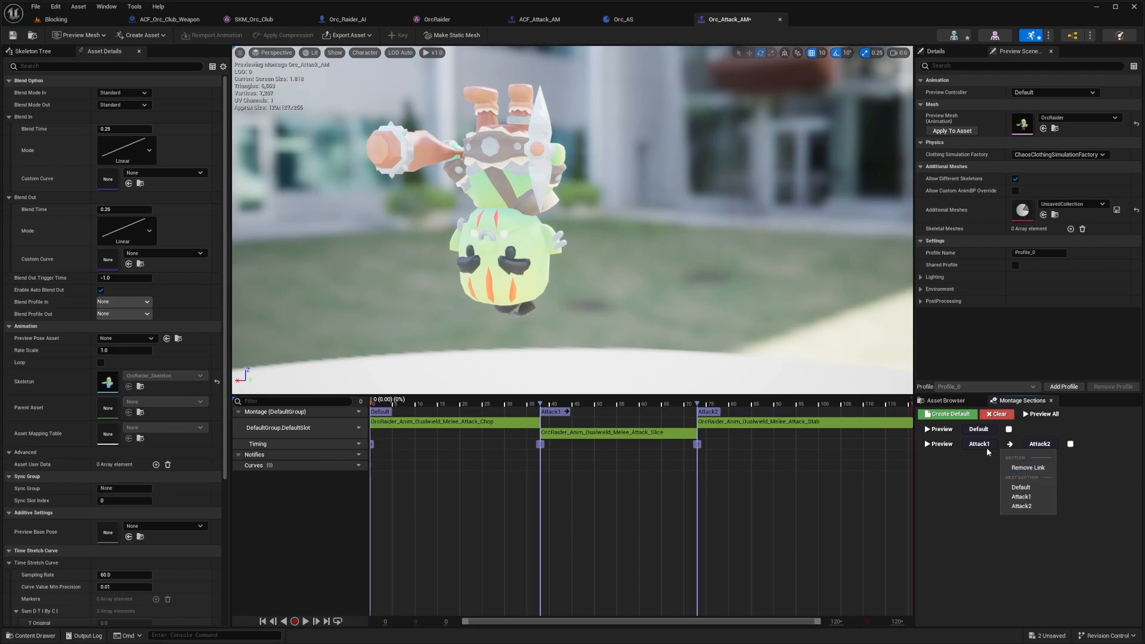
left_click(1017, 469)
key("ctrl+s")
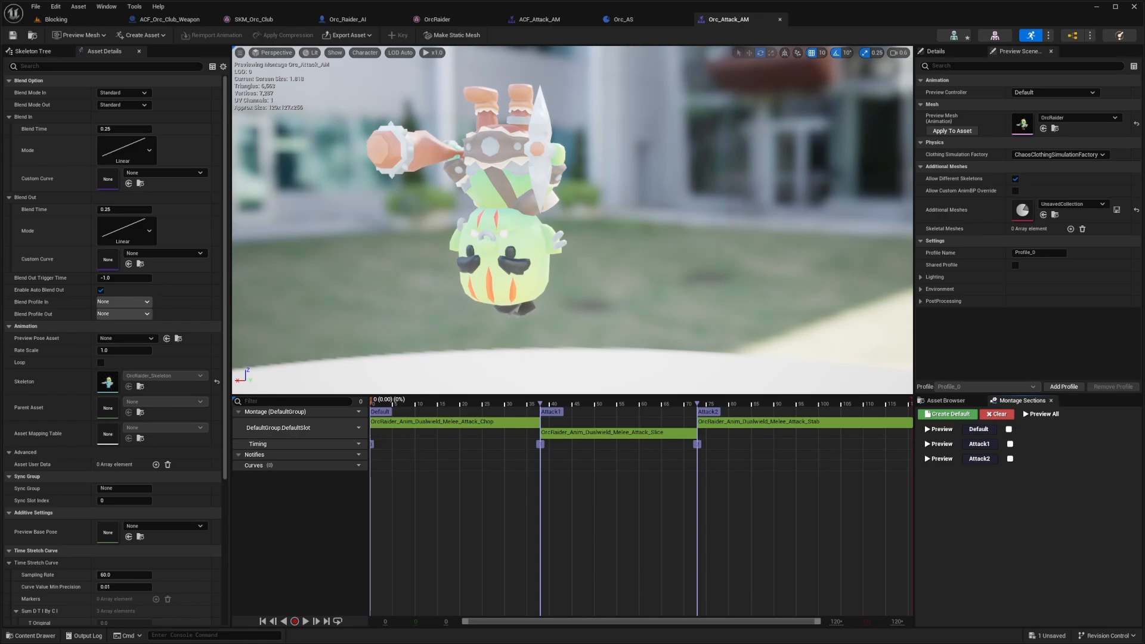
Step: Add a second notify track and place an ACFAction Sub State notify state on track 1 early in the Chop animation
left_click(239, 455)
left_click(352, 454)
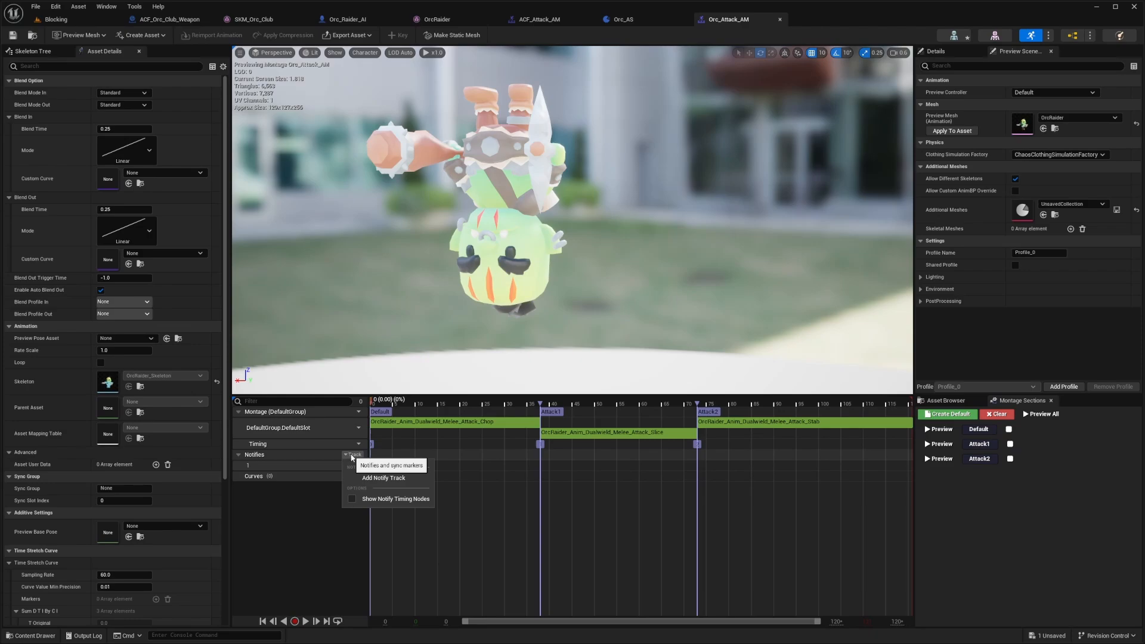
left_click(395, 475)
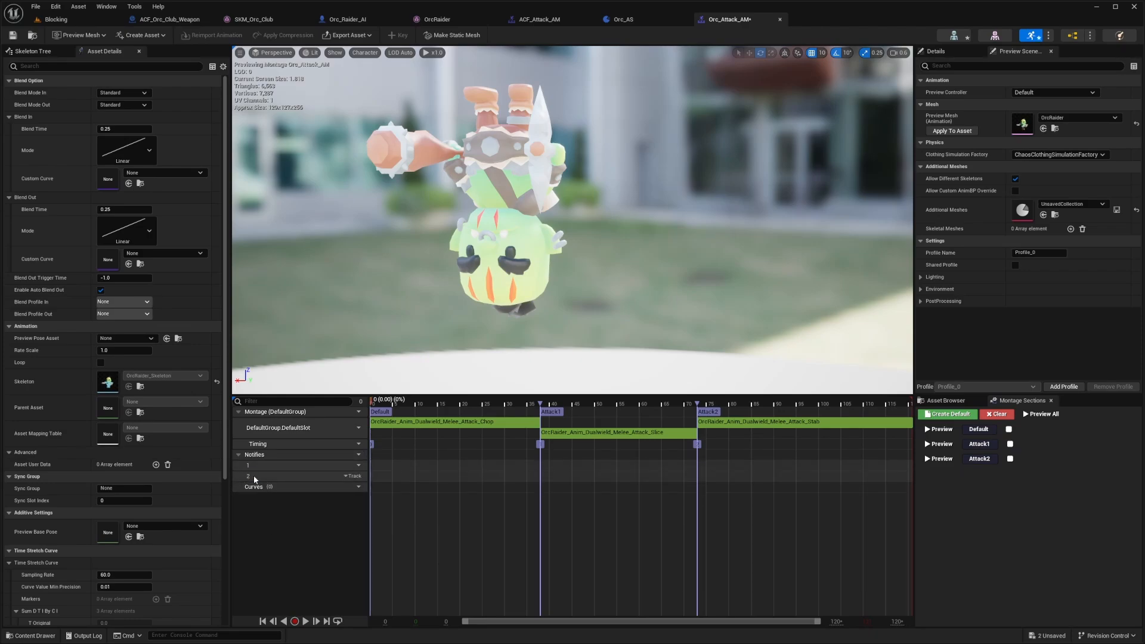
right_click(399, 469)
mouse_move(427, 495)
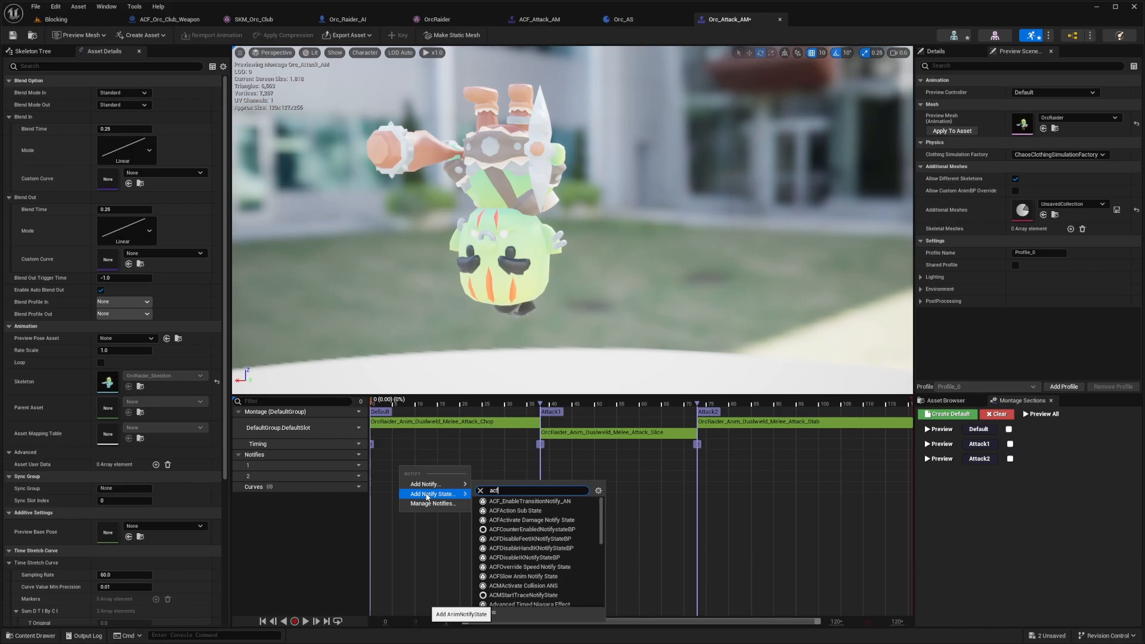
left_click(529, 511)
Step: Fit the ACFAction Sub State to the first Chop swing, spanning about frames 11 to 17
left_click_drag(403, 464, 427, 465)
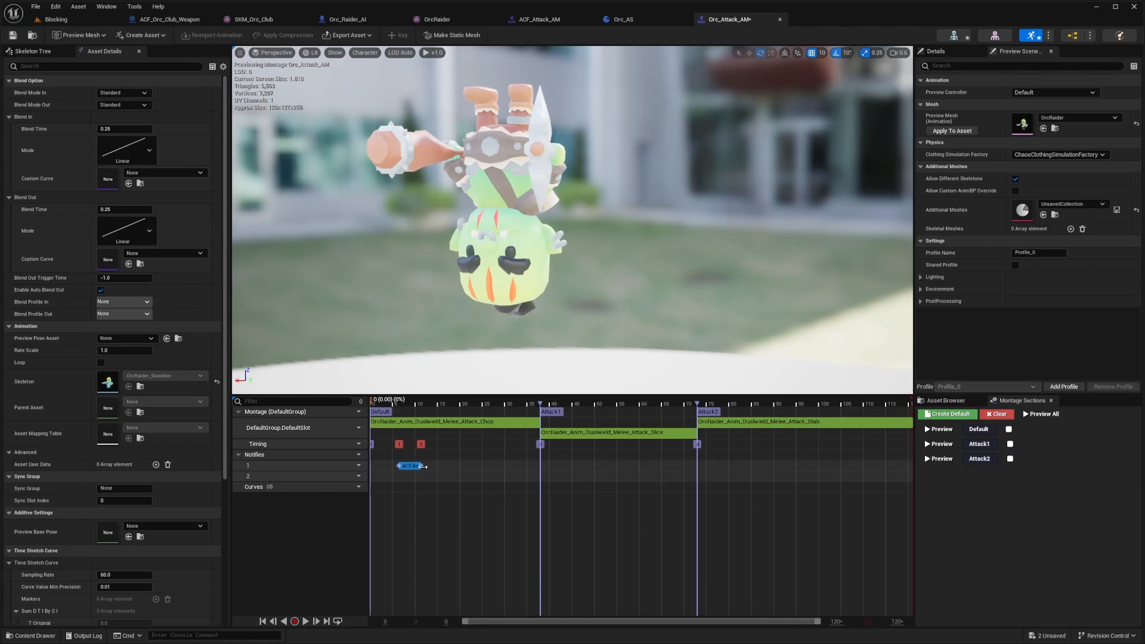
left_click(386, 401)
left_click_drag(387, 401, 429, 398)
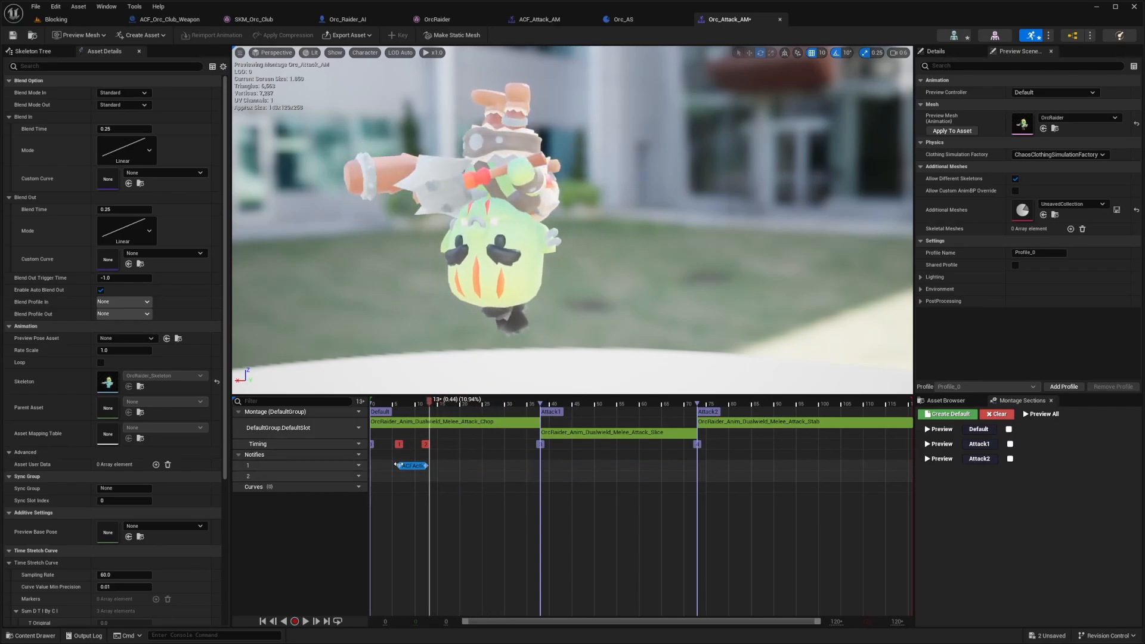
left_click_drag(411, 469, 431, 469)
mouse_move(429, 398)
left_mouse_down()
mouse_move(462, 398)
mouse_move(446, 406)
left_mouse_up()
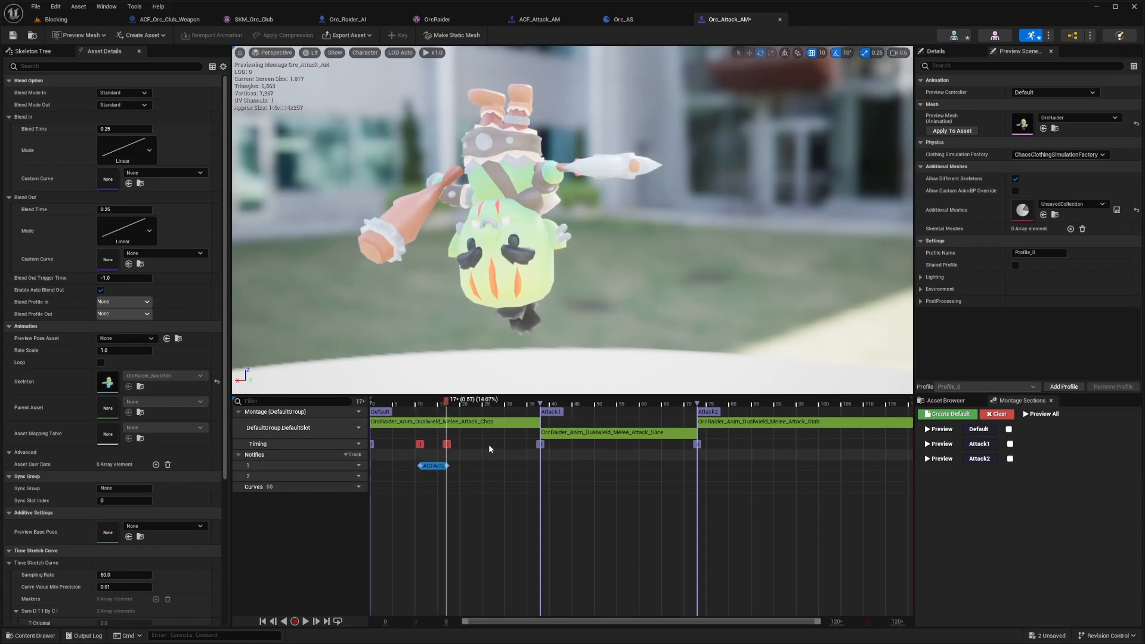
Step: Paste a copy of the ACFAction Sub State on track 1 at about frame 23 for the second Chop swing
left_click_drag(445, 399, 506, 484)
left_click(475, 466)
key("ctrl+v")
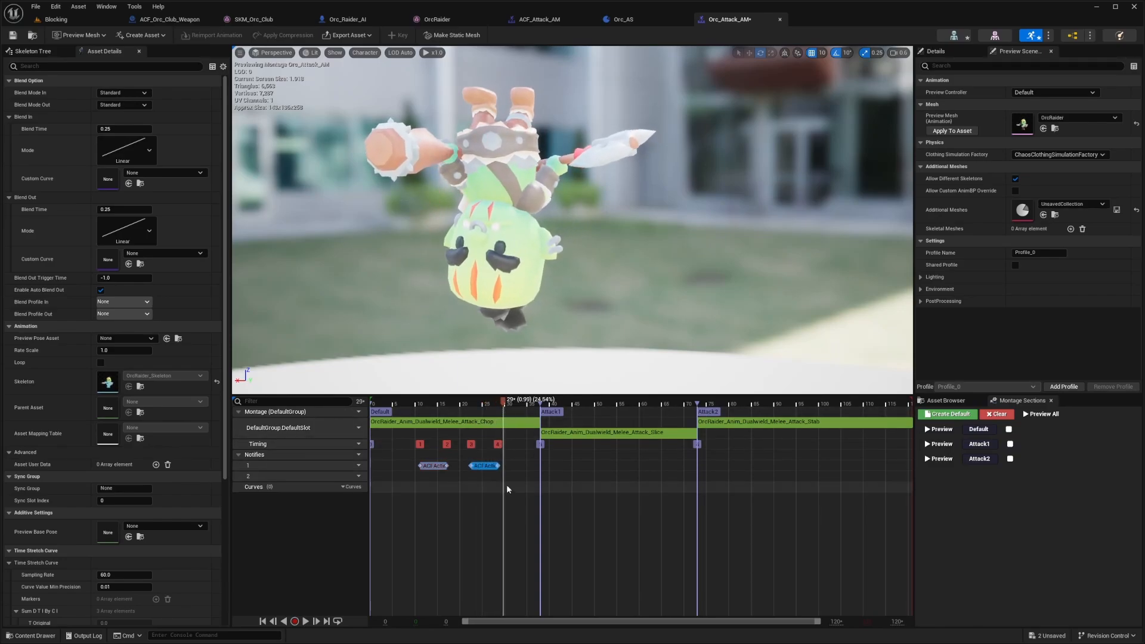
Step: Add an ACFNotify Exit Action notify on track 2 at about frame 31, near the end of the Chop animation
right_click(509, 477)
mouse_move(534, 495)
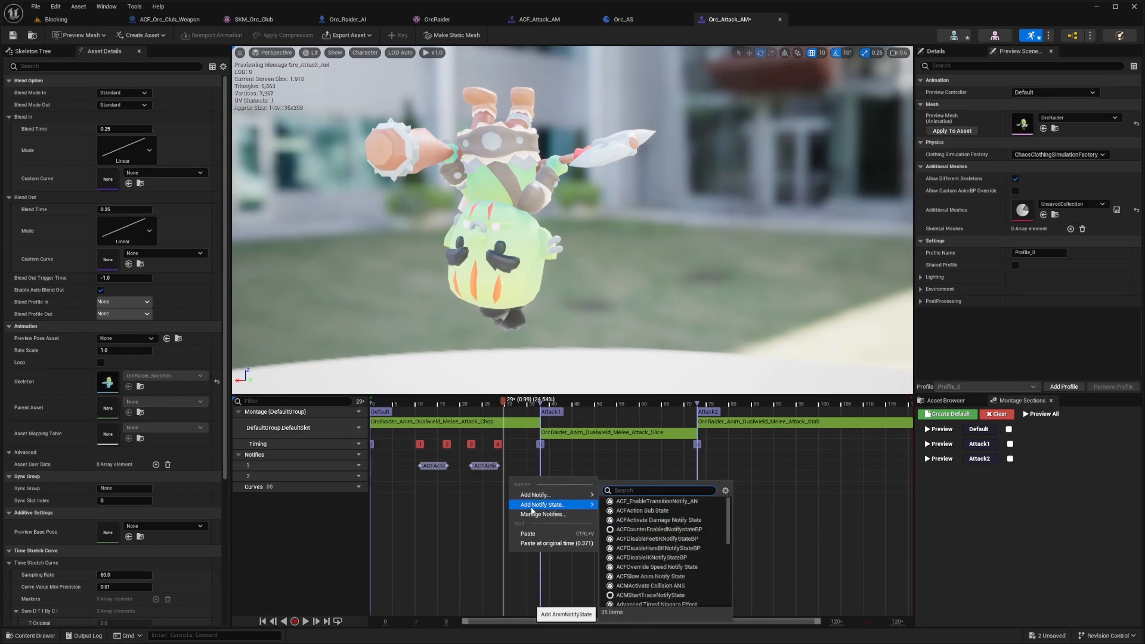
type("exit")
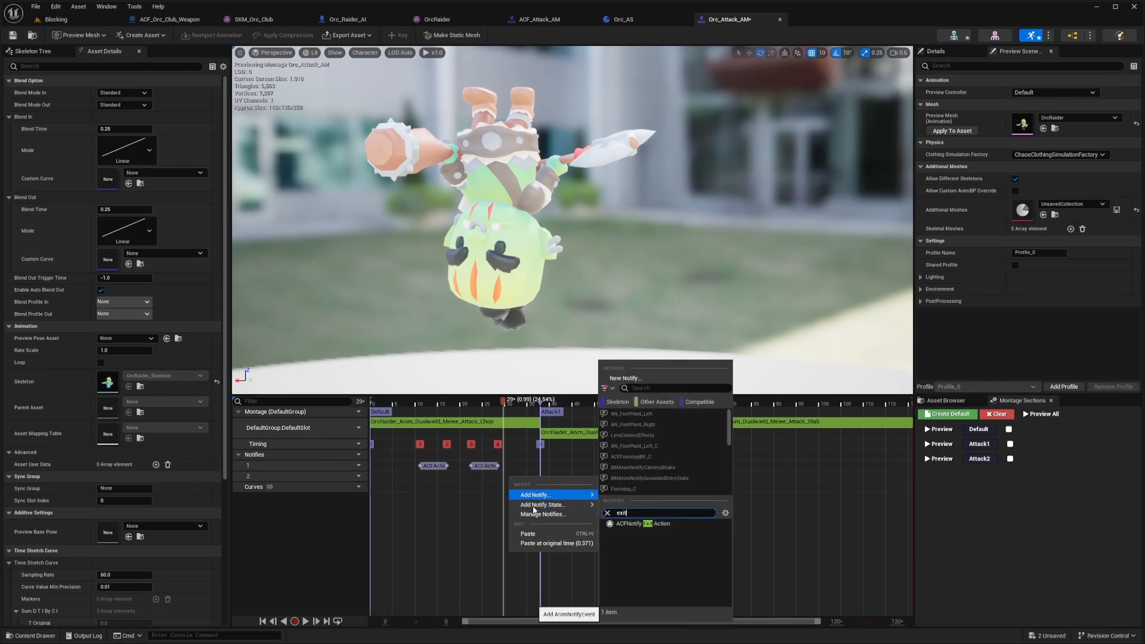
key("BackSpace")
left_click(650, 524)
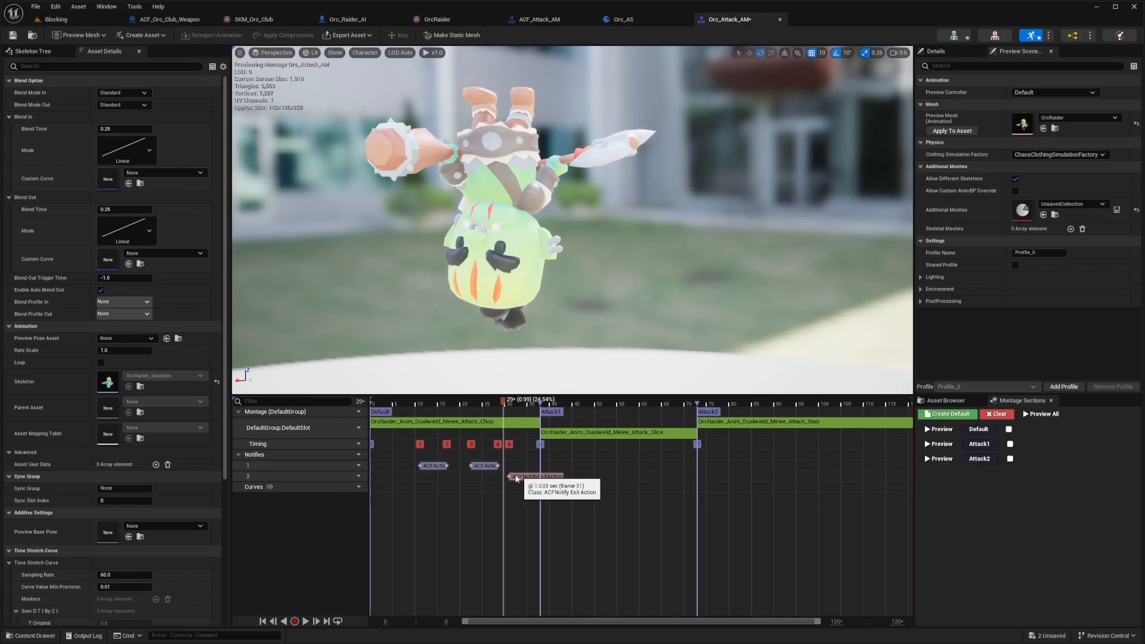
left_click(516, 477)
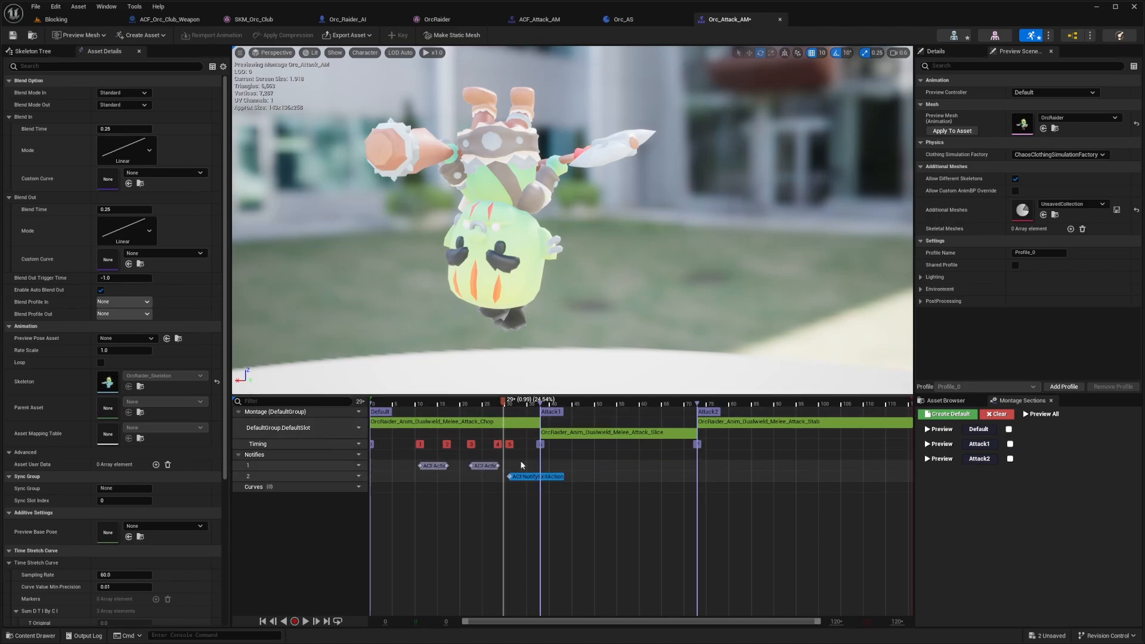
Step: Scrub through the Chop swings and shift the ACFNotify Exit Action notify slightly earlier on track 2
left_click(435, 469)
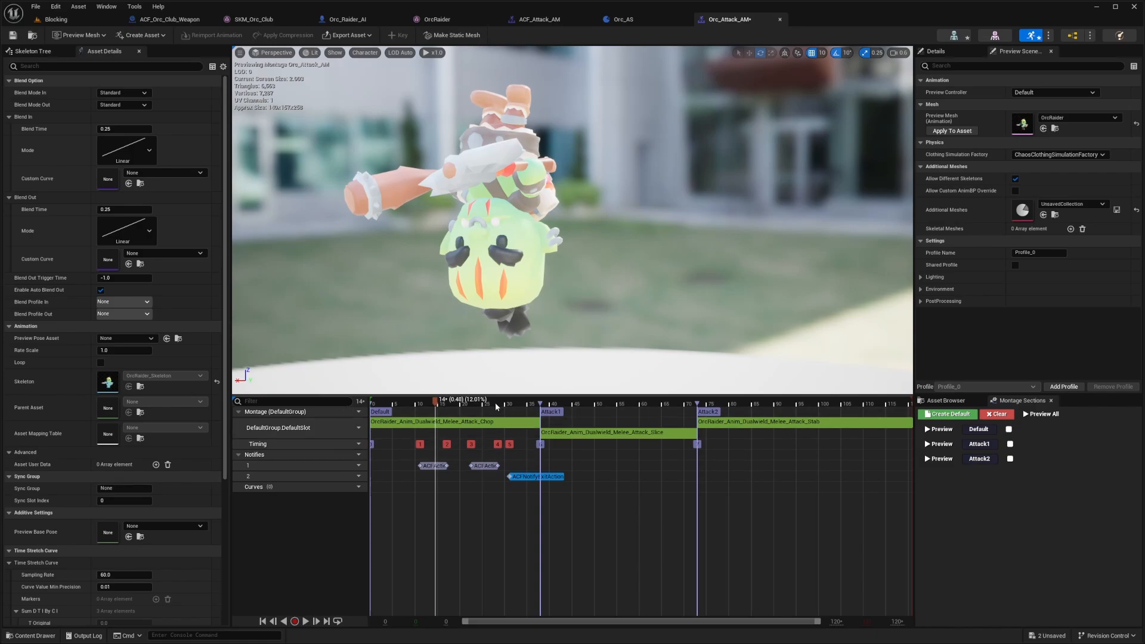
left_click_drag(437, 403, 490, 403)
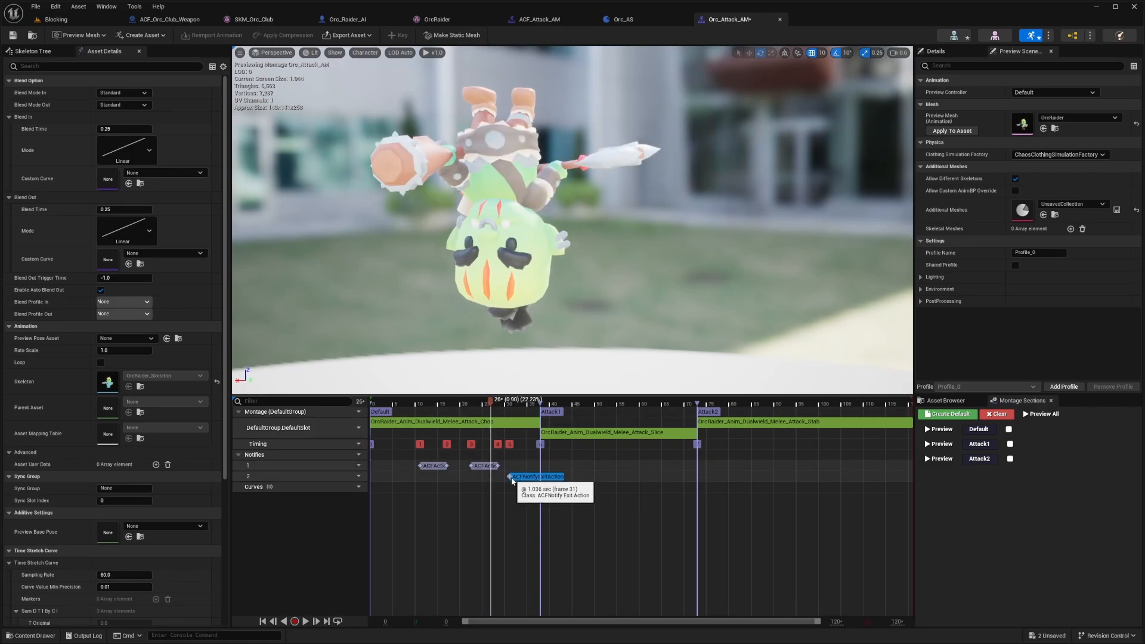
left_click_drag(523, 478, 517, 477)
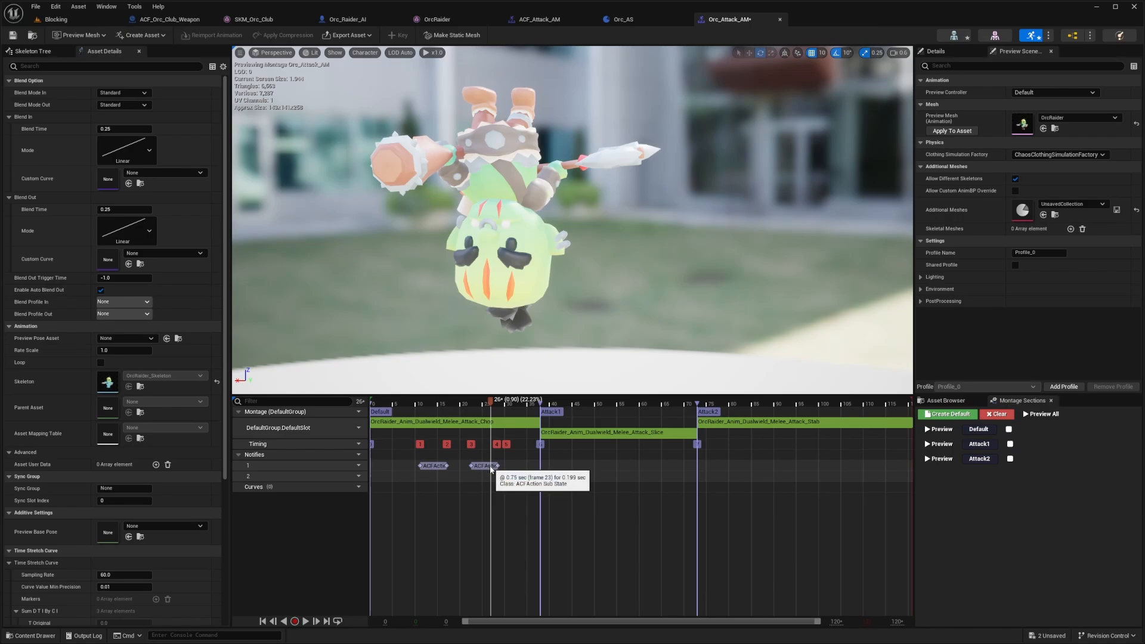
Step: Play back both Chop swings to check the notify timing, and nudge the ACFNotify Exit Action slightly later
left_click(421, 404)
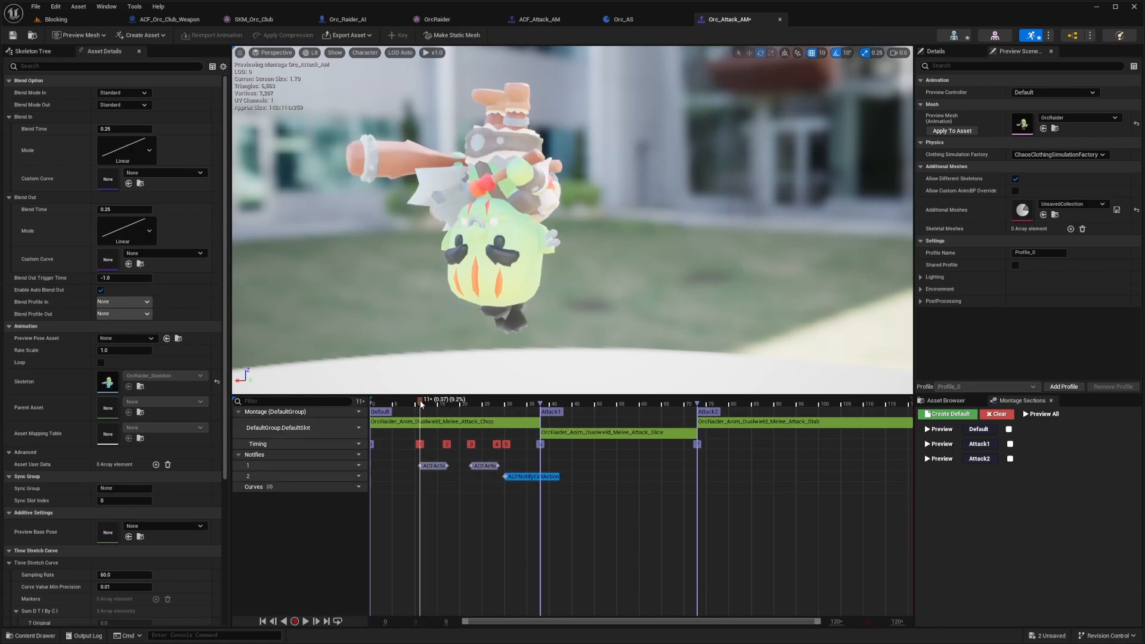
key("space")
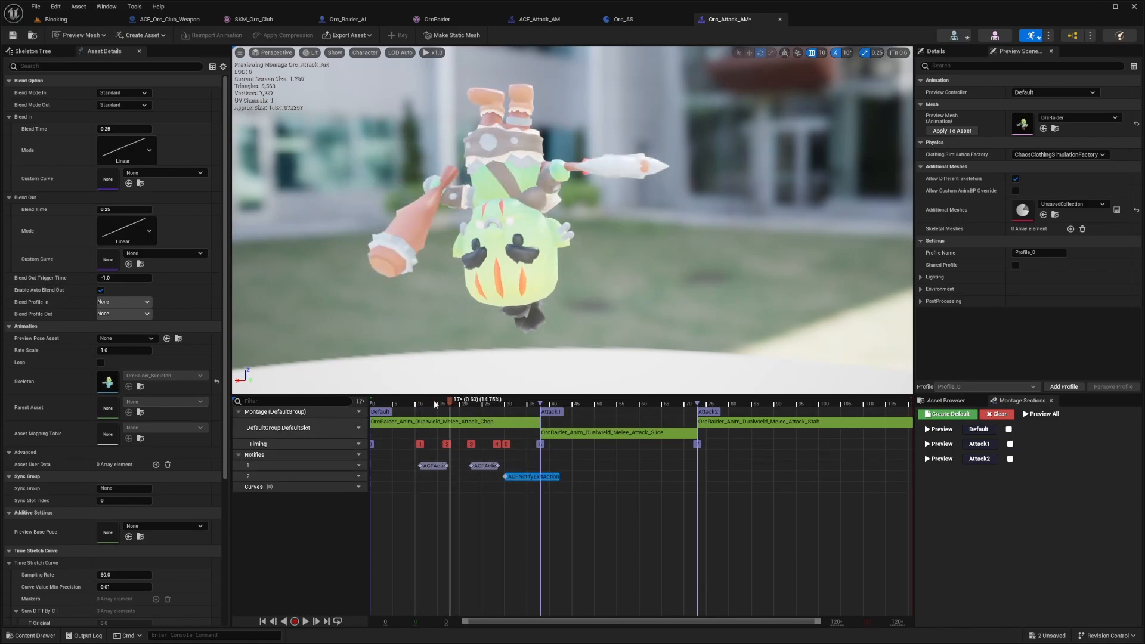
key("space")
key("space")
left_click(475, 404)
key("space")
key("space")
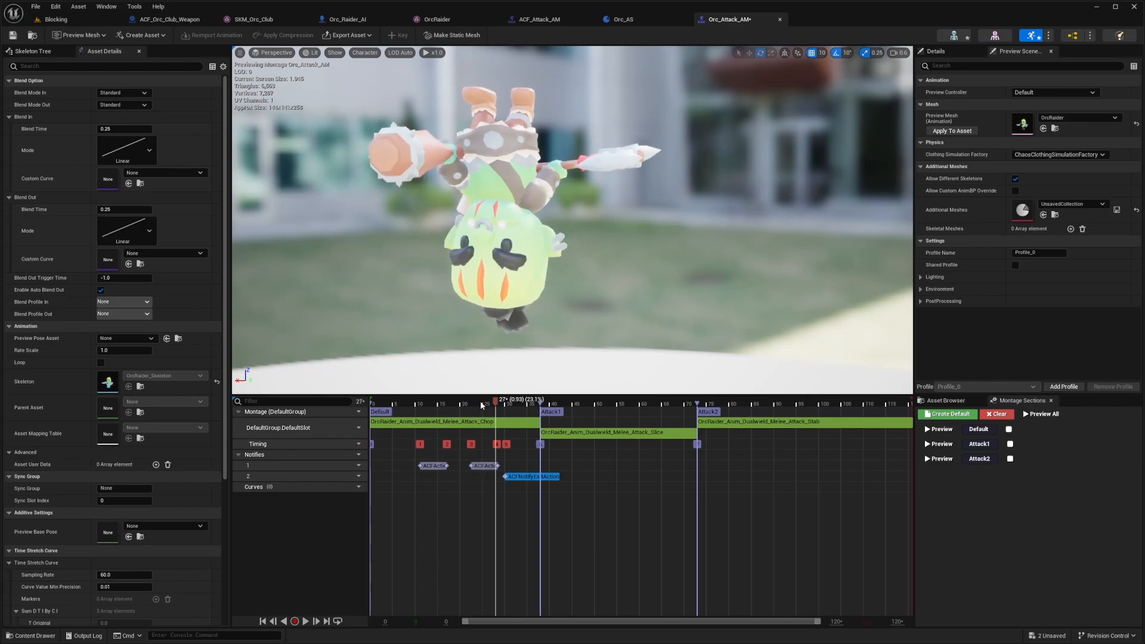
key("space")
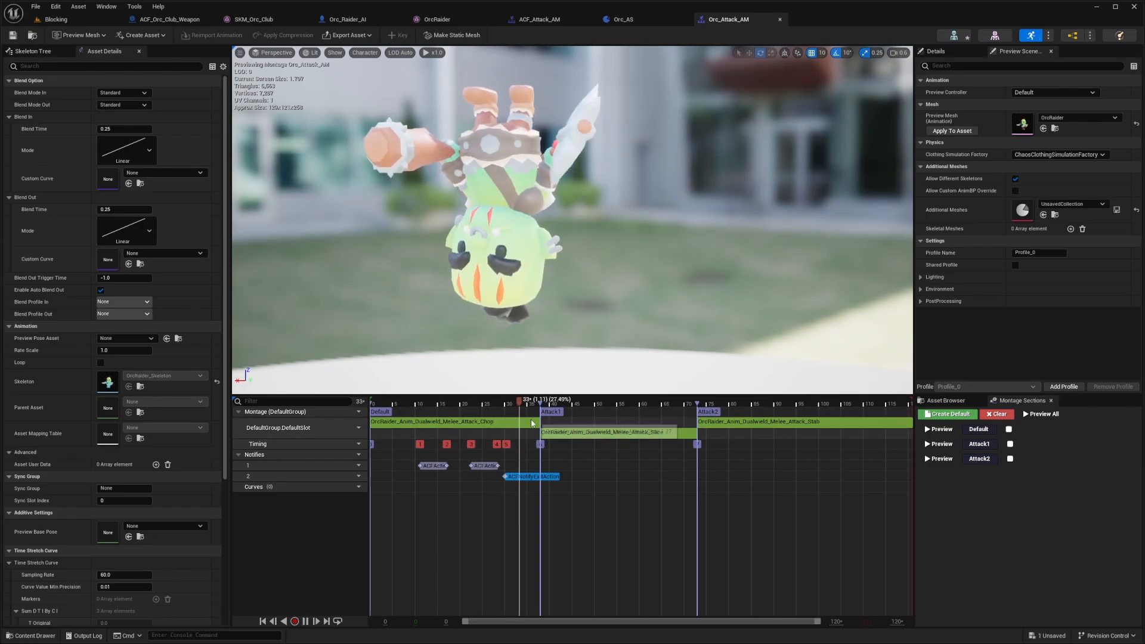
key("space")
left_click_drag(515, 476, 518, 476)
left_click(523, 432)
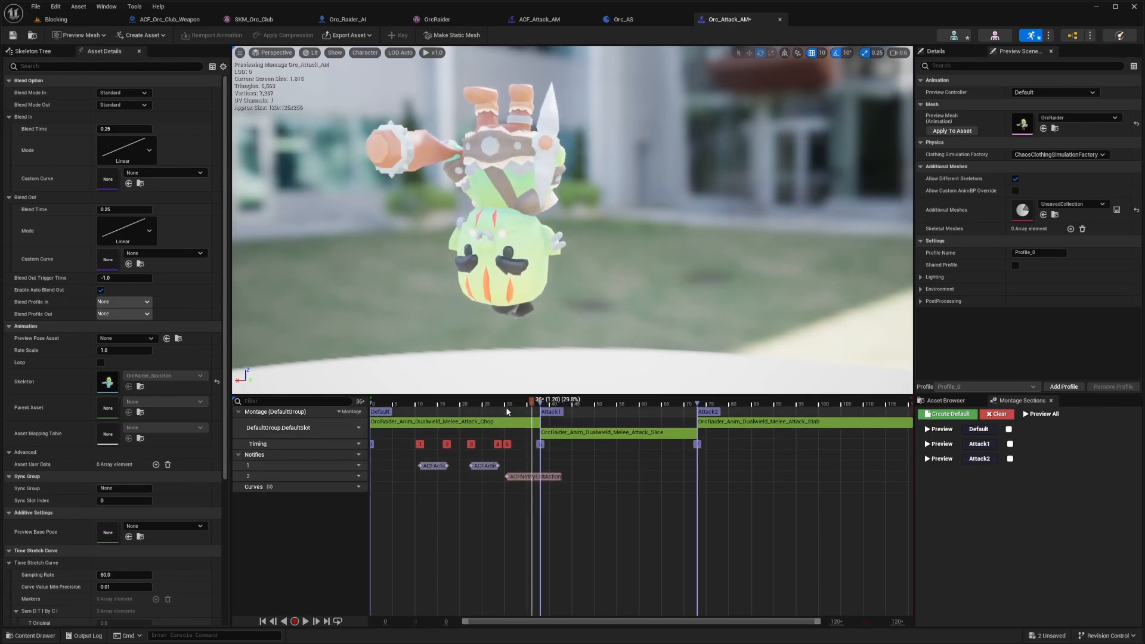
Step: Paste a copy of the ACFNotify Exit Action and place it on track 2 just before the Attack2 section starts
left_click(558, 403)
left_click_drag(561, 405, 608, 404)
key("ctrl+v")
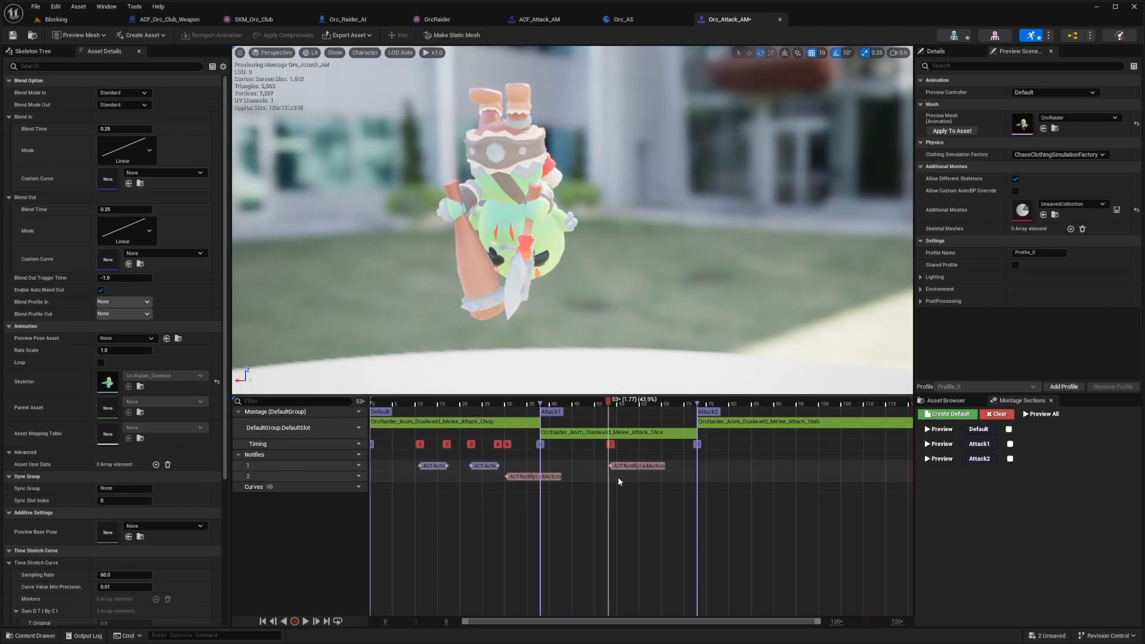
left_click_drag(618, 467, 687, 476)
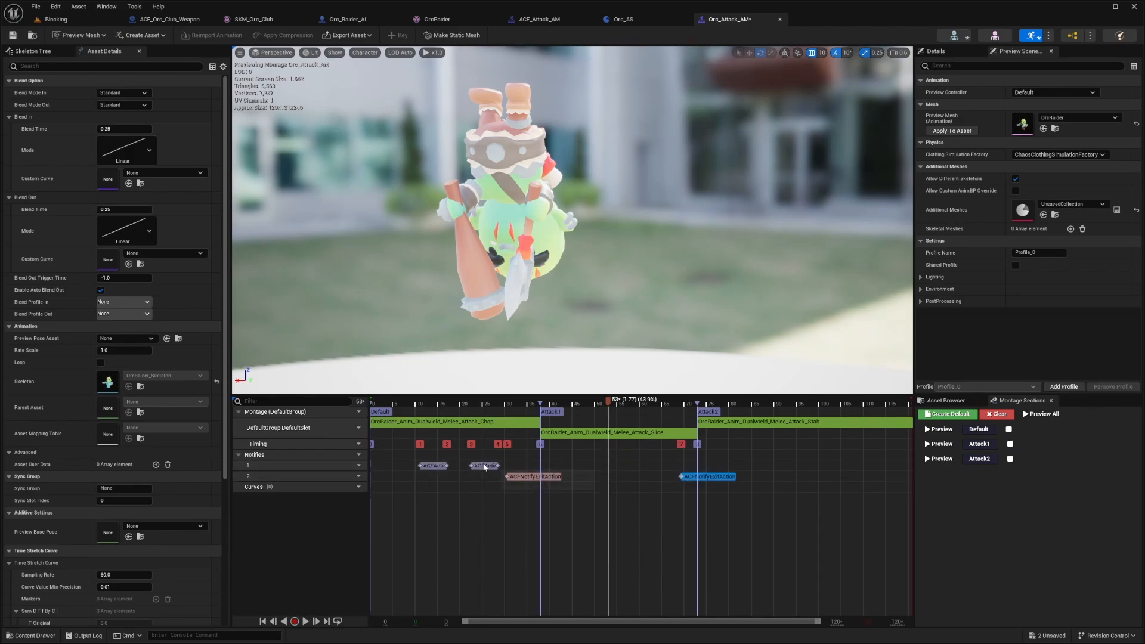
Step: Paste a copy of the ACFAction Sub State on track 1 at about frame 52, over the Slice animation's swing
left_click(483, 403)
left_click(613, 404)
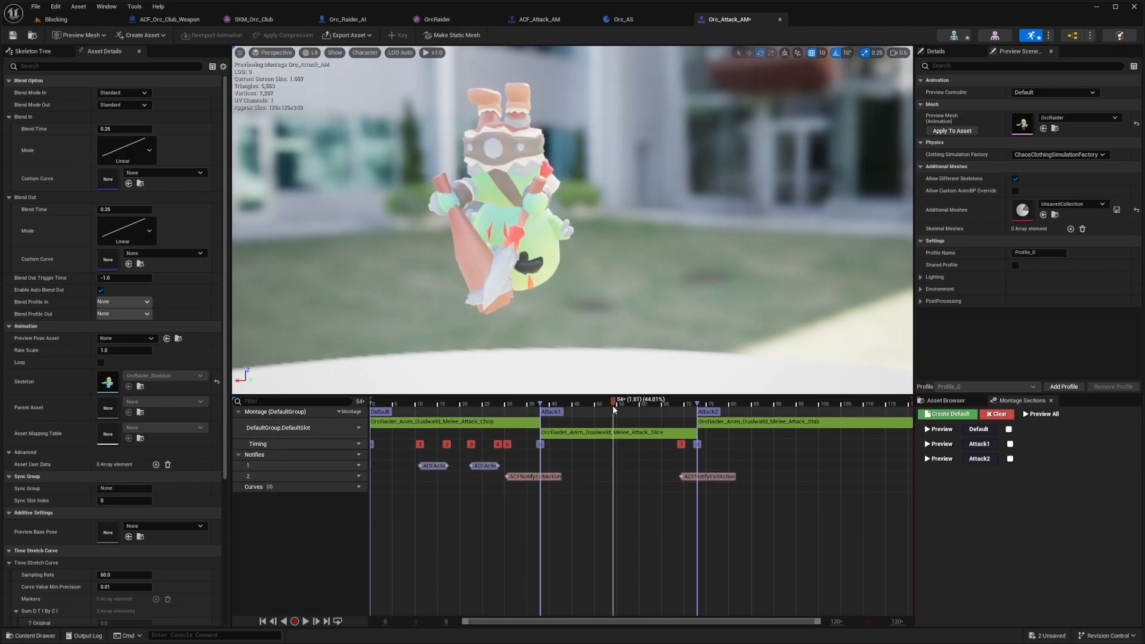
key("ctrl+v")
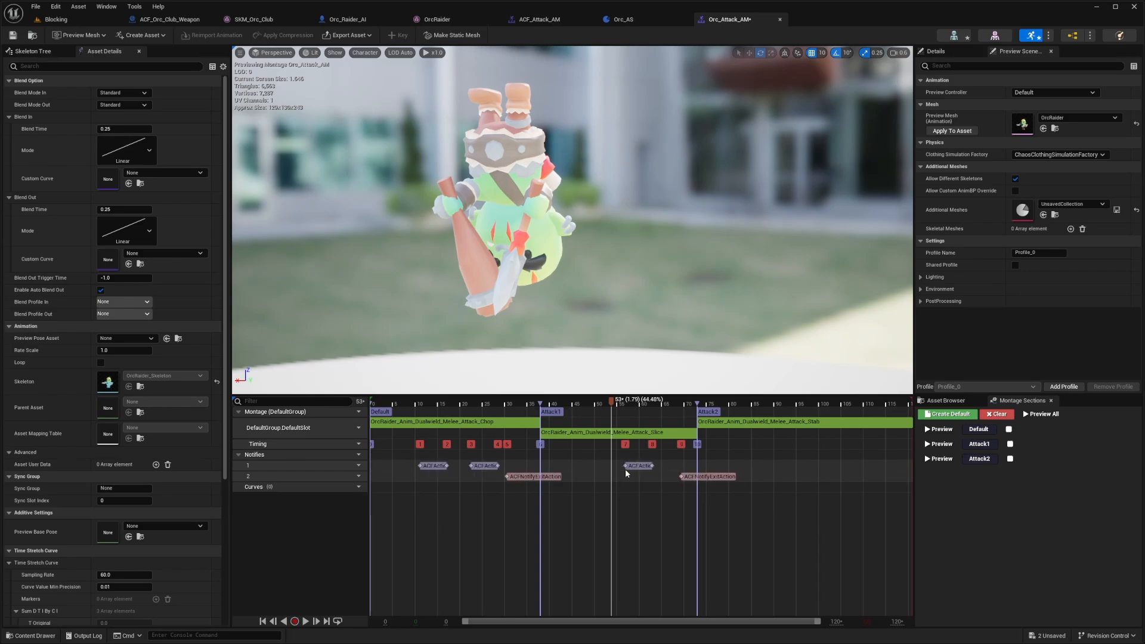
mouse_move(632, 466)
left_mouse_down()
mouse_move(606, 469)
mouse_move(624, 467)
left_mouse_up()
Step: Play back the Slice swing and extend its ACFAction Sub State to just before the section's exit notify
key("space")
key("space")
left_click(595, 404)
key("space")
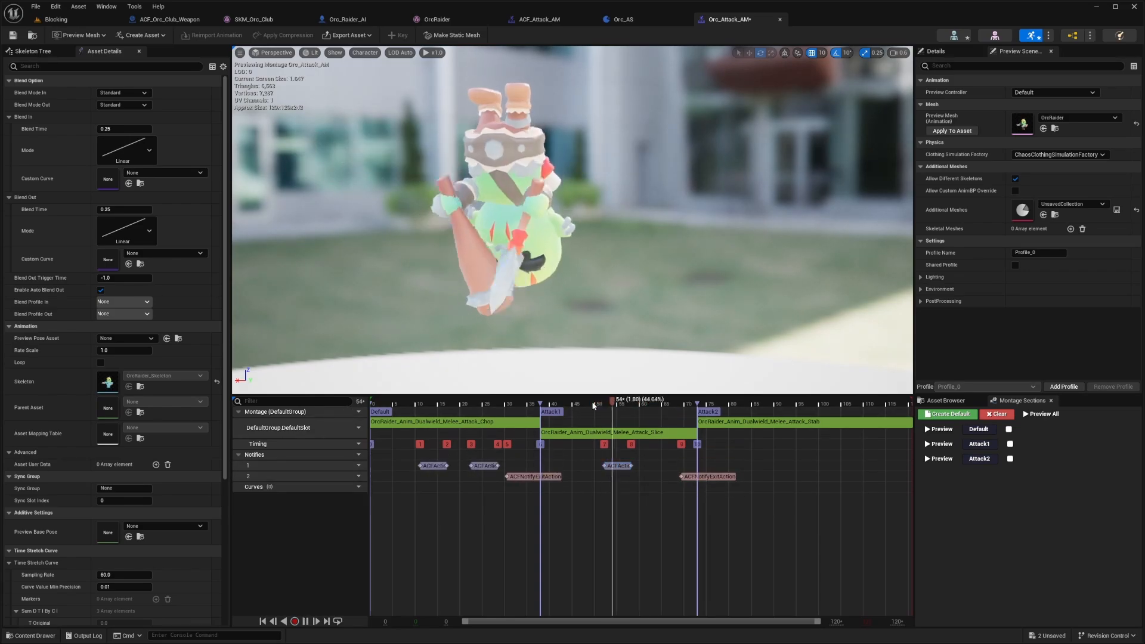
key("space")
left_click_drag(630, 466, 678, 467)
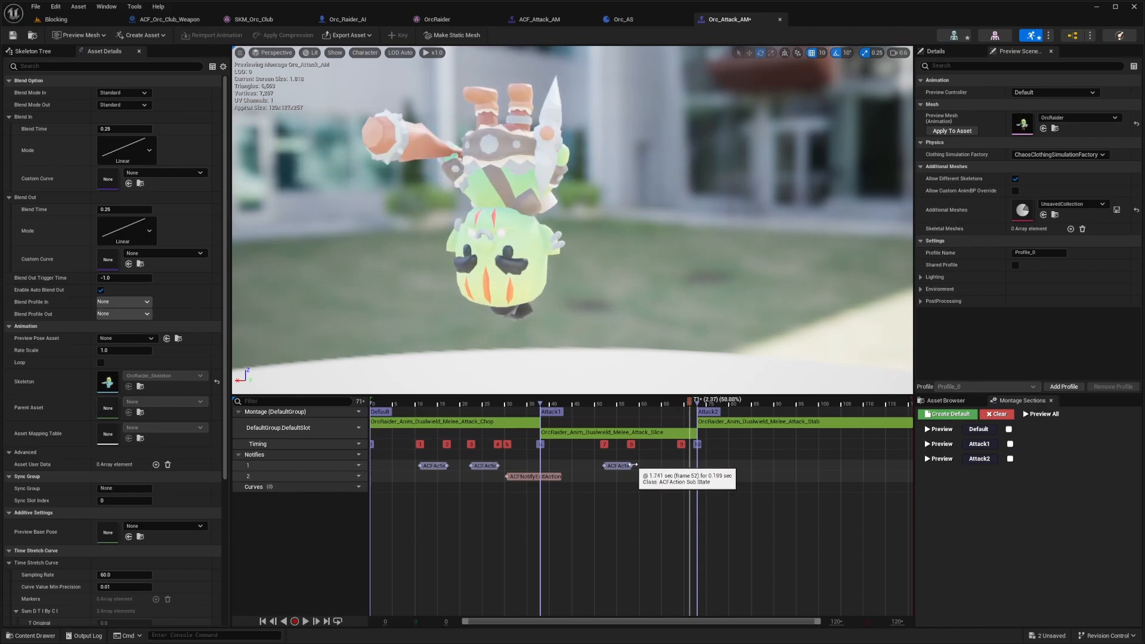
Step: Paste an ACFAction Sub State on track 1 in the Attack2 section and stretch it across the Stab from about frame 84
left_click_drag(718, 407, 780, 399)
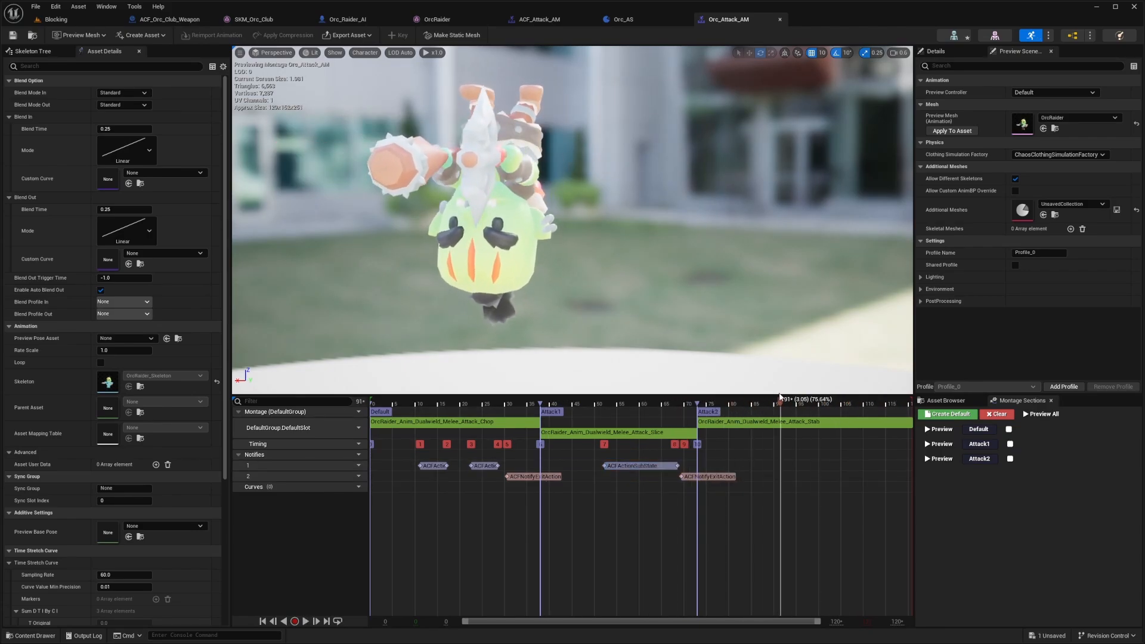
left_click(773, 465)
key("ctrl+v")
left_click_drag(749, 405, 748, 406)
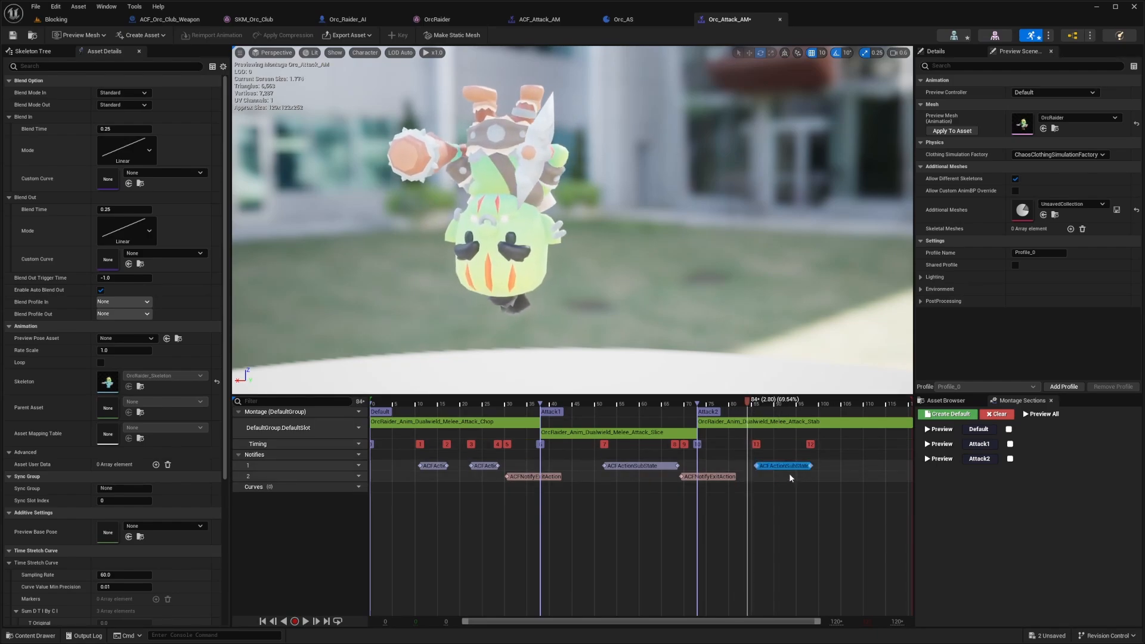
left_click_drag(781, 467, 854, 452)
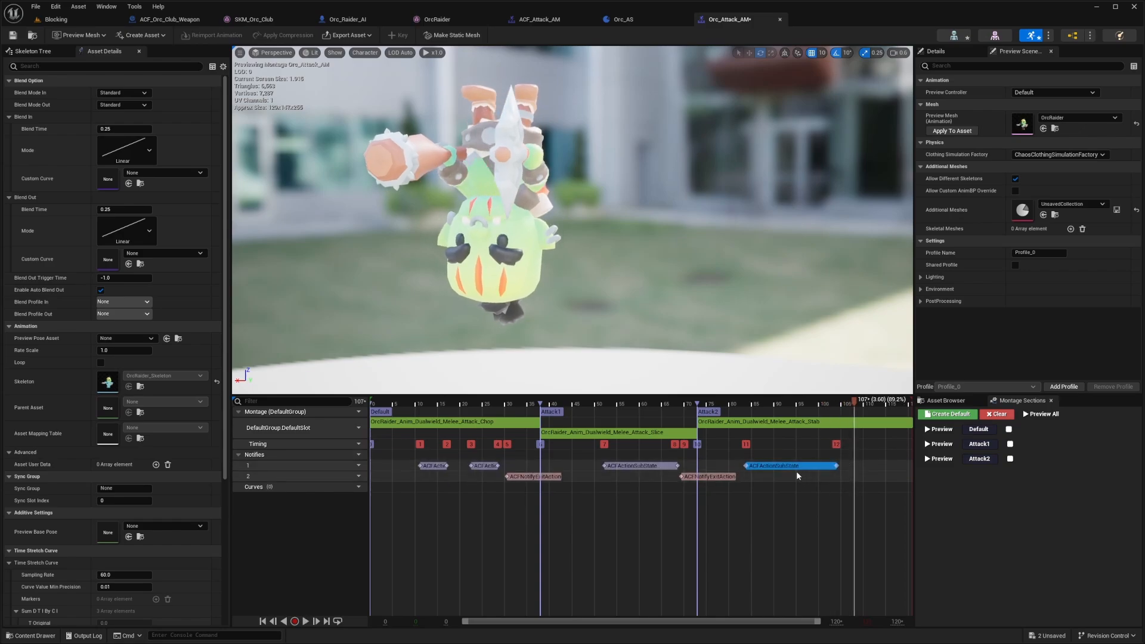
Step: Paste a copy of the ACFNotify Exit Action on track 2 just after the Stab's sub-state, at about frame 108, and save the montage
left_click(718, 481)
left_click(713, 478)
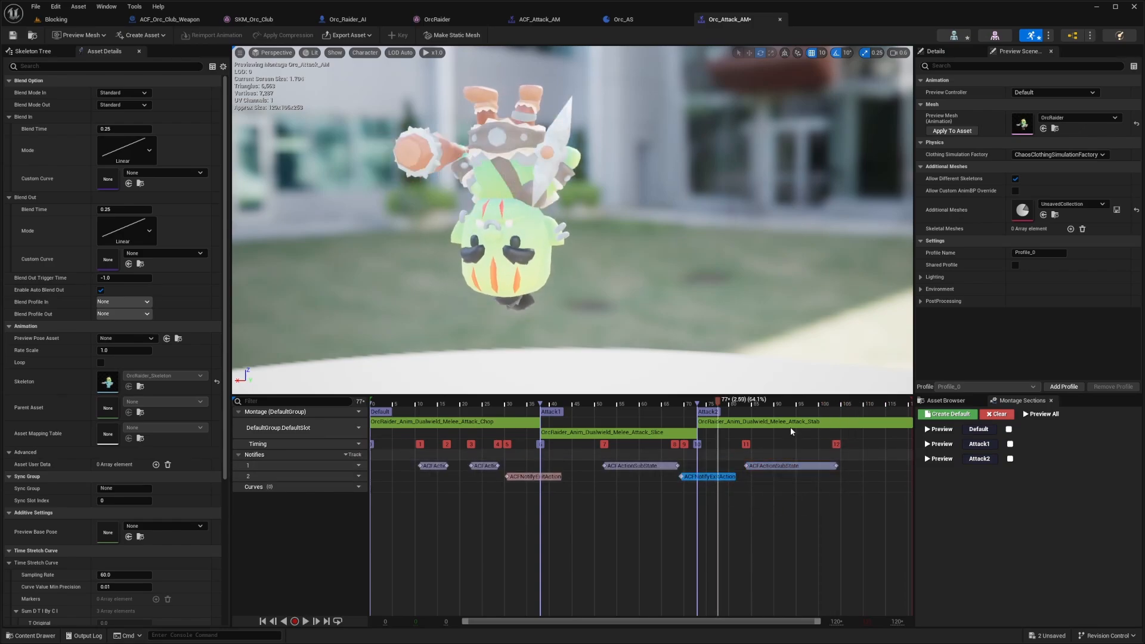
left_click(851, 412)
left_click(858, 463)
key("ctrl+v")
left_click_drag(836, 476, 845, 476)
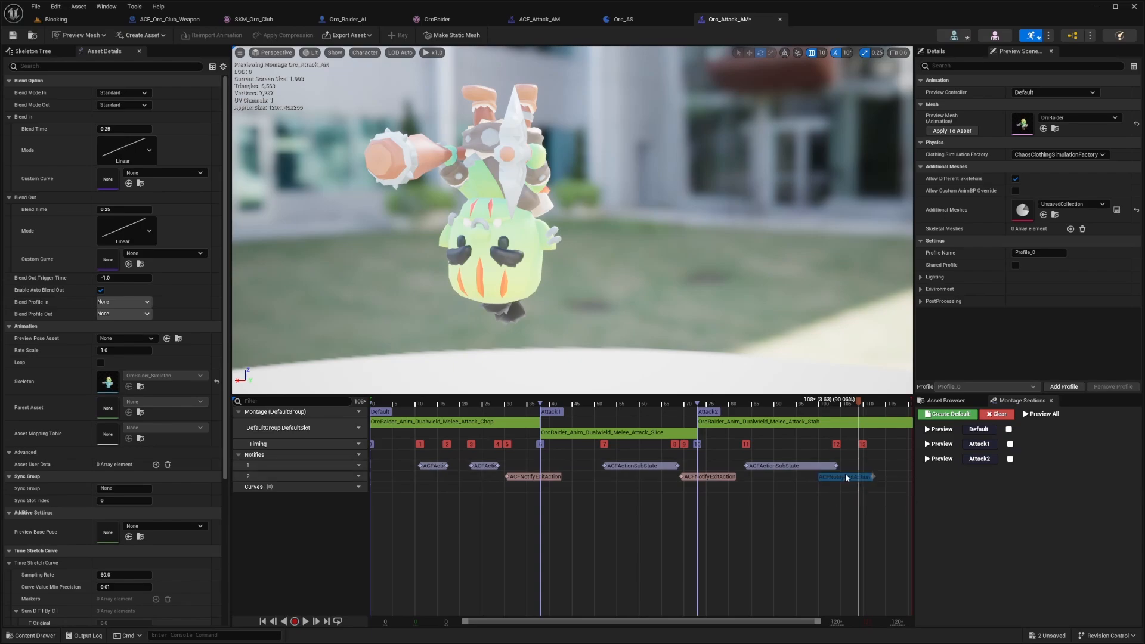
key("ctrl+s")
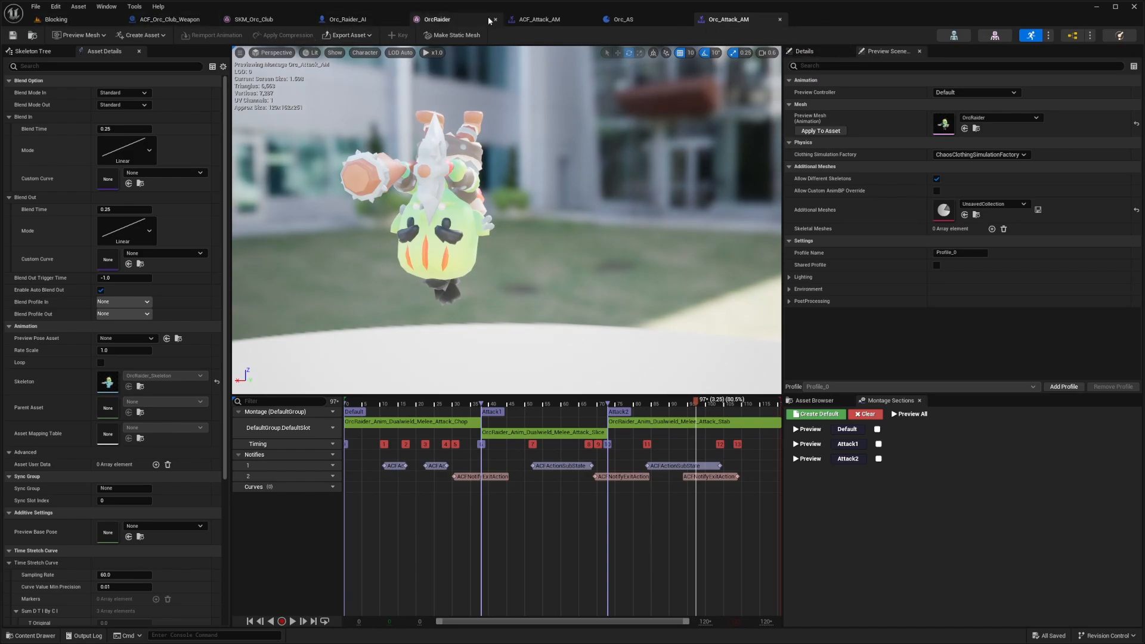
Step: In Orc_AS, assign Orc_Attack_AM as the montage for the Actions.Attack entry and save the action set
left_click(625, 20)
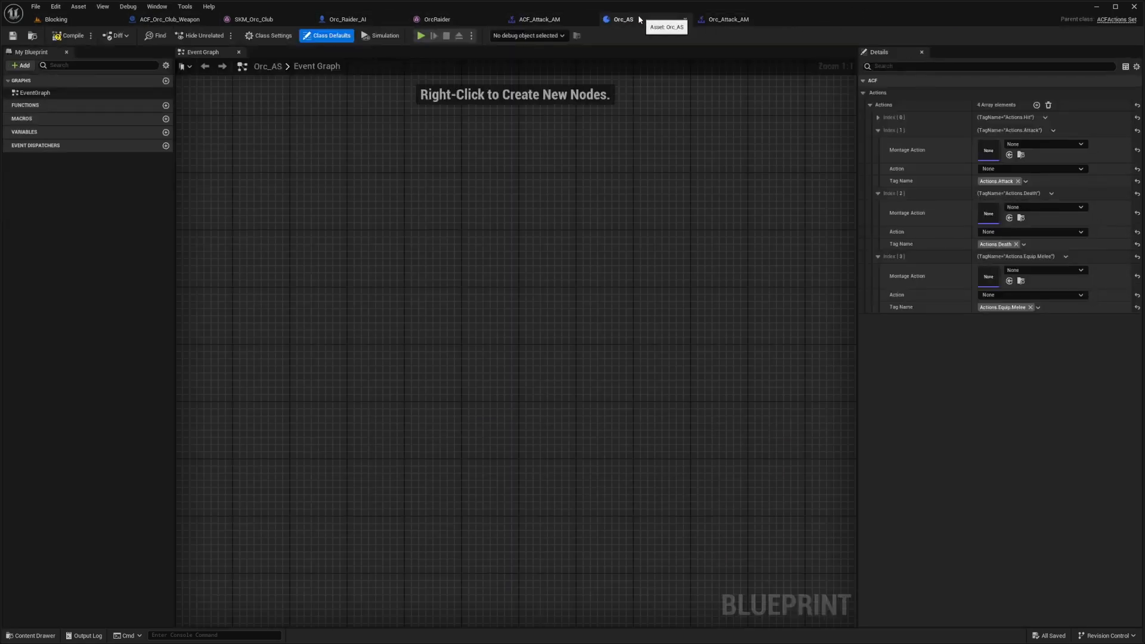
left_click(1026, 144)
type("orc_atta")
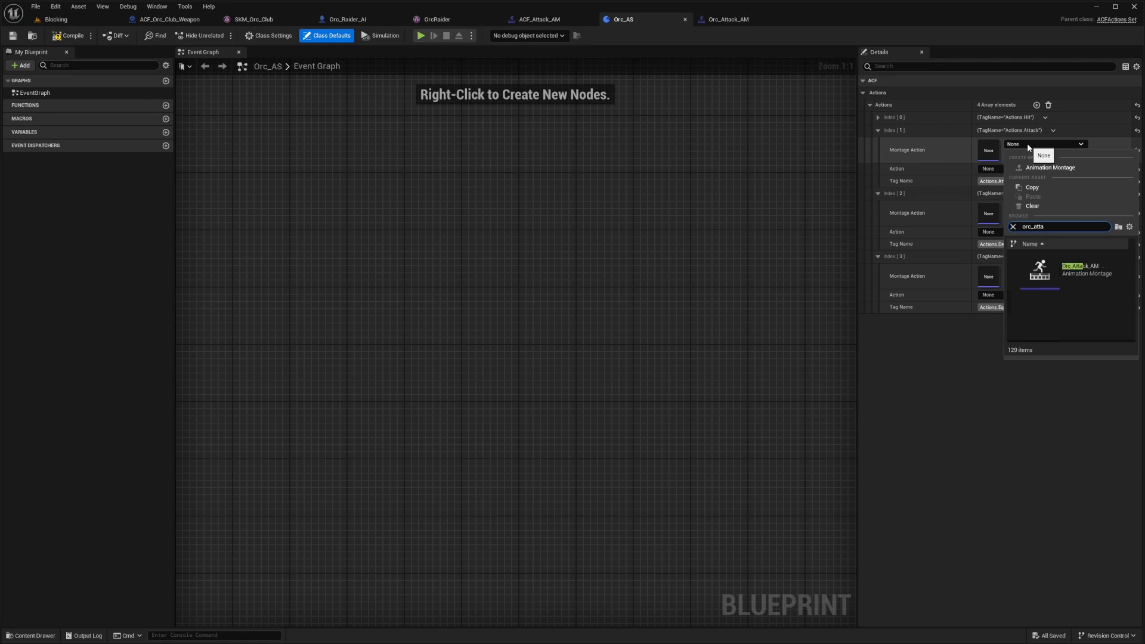
left_click(1052, 281)
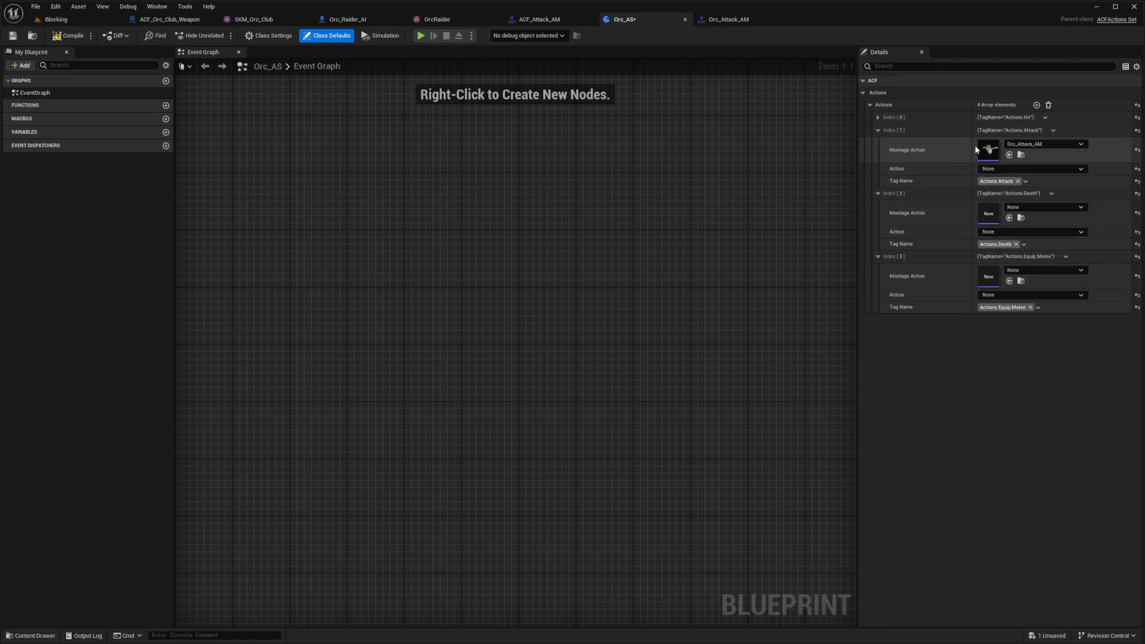
left_click(590, 256)
key("ctrl+s")
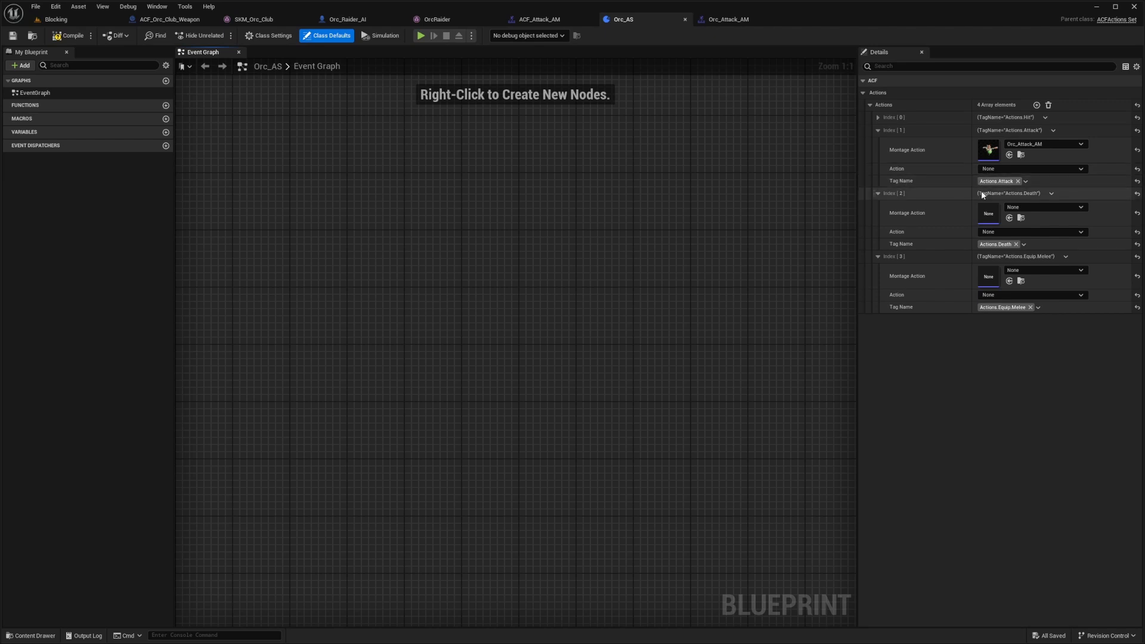
Step: Set the action class of the Actions.Attack entry to ACFAttackActionBP
left_click(996, 169)
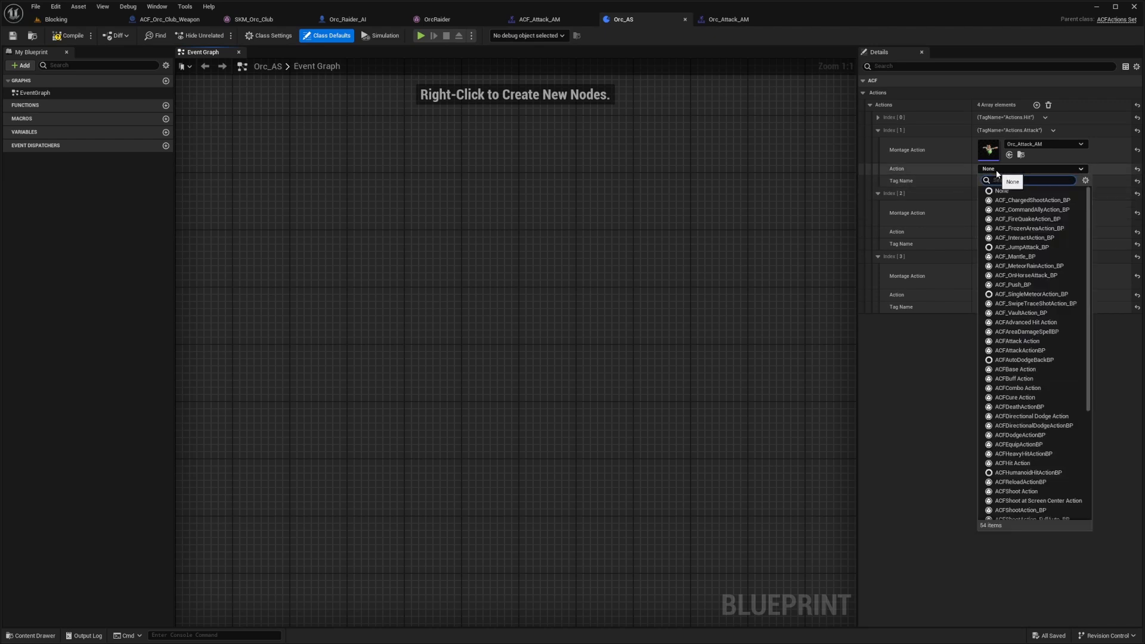
key("Escape")
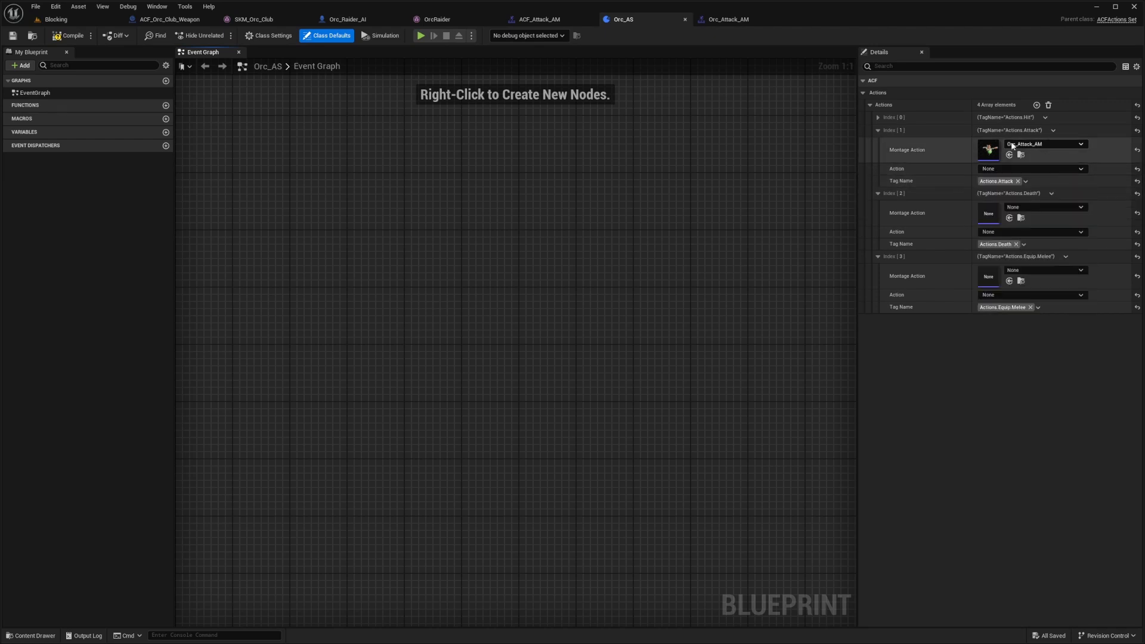
left_click(1015, 170)
type("acfattack")
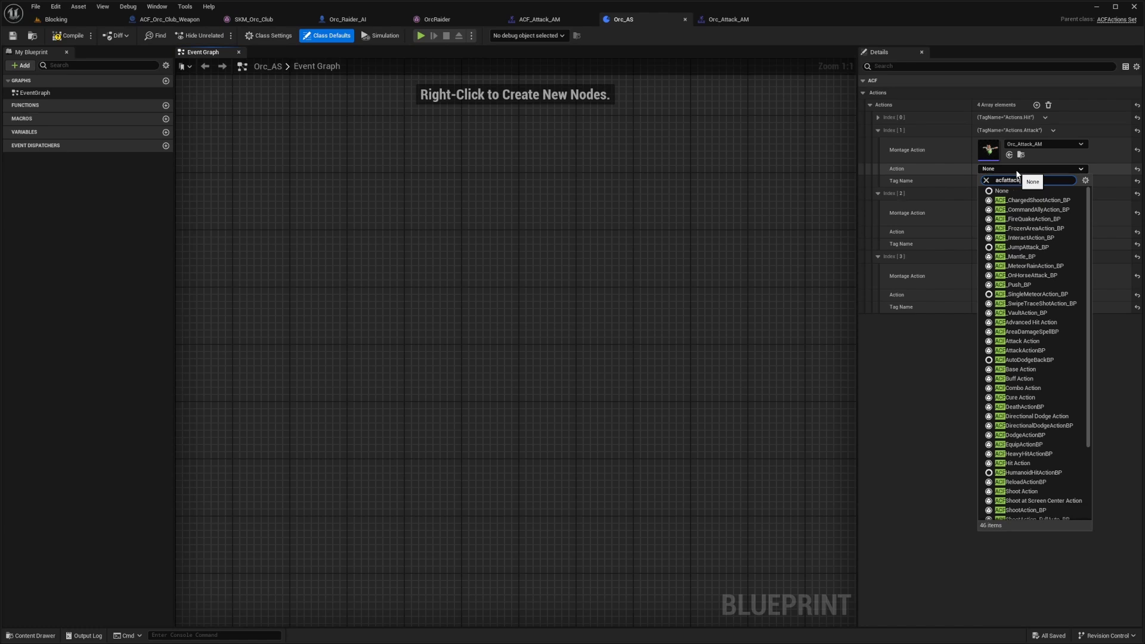
left_click(1020, 210)
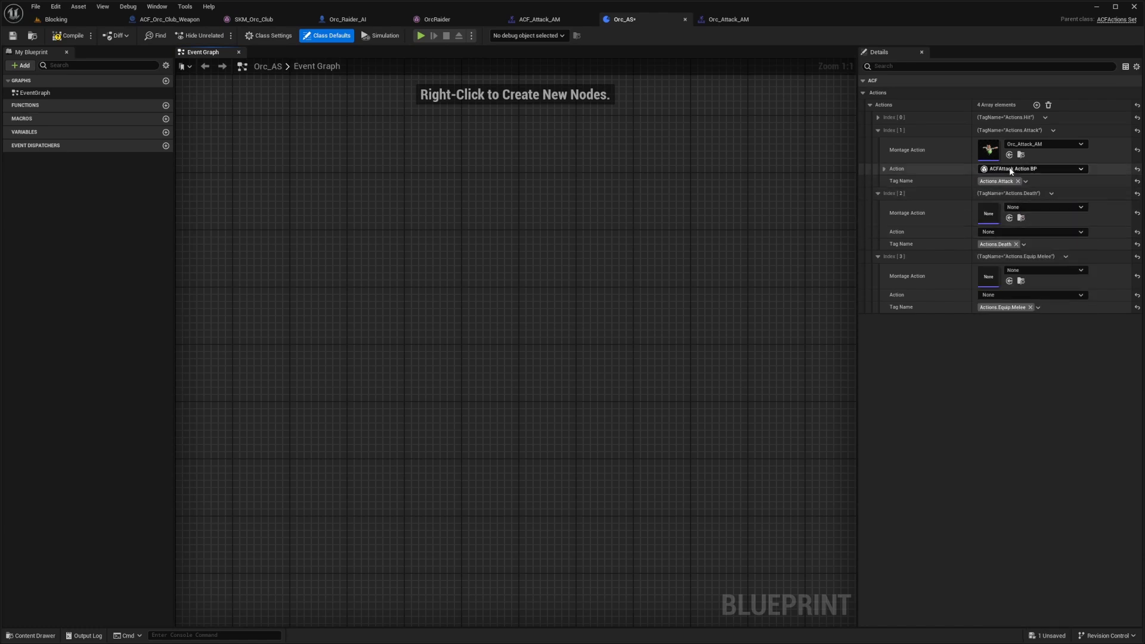
Step: Examine the attack action's Damage to Activate options and its Warp settings
left_click(892, 181)
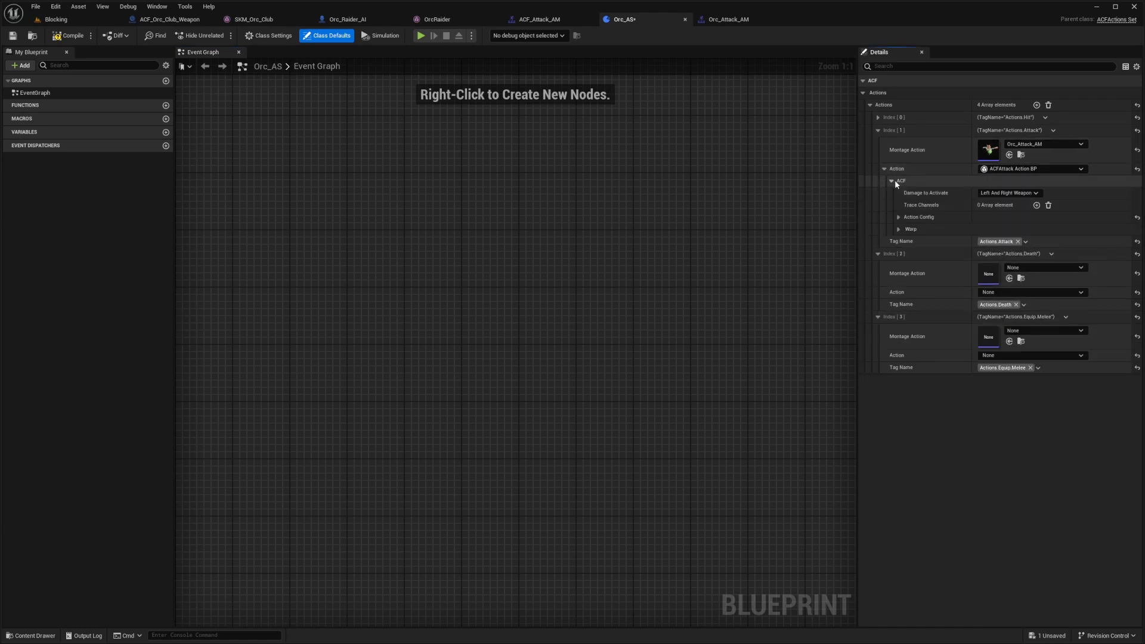
left_click(996, 194)
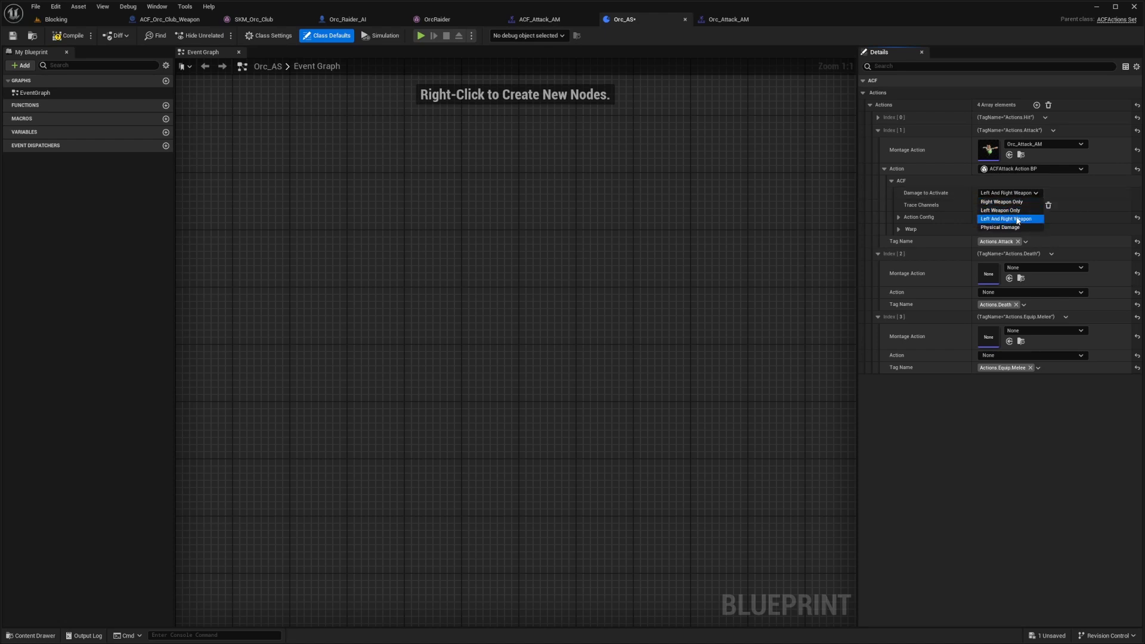
left_click(917, 207)
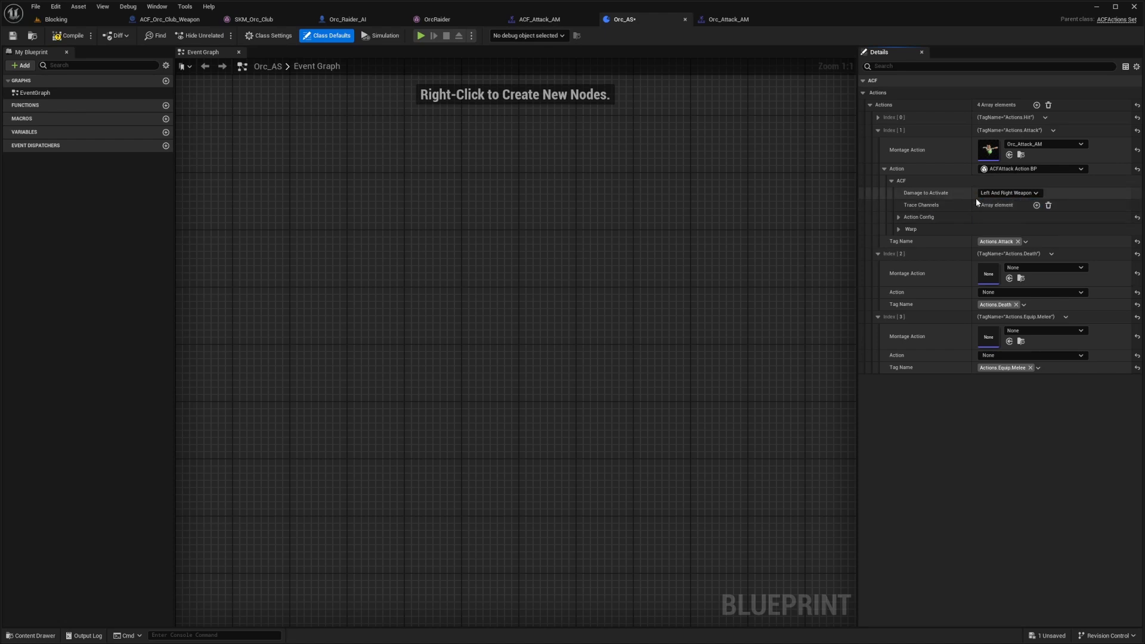
left_click(900, 230)
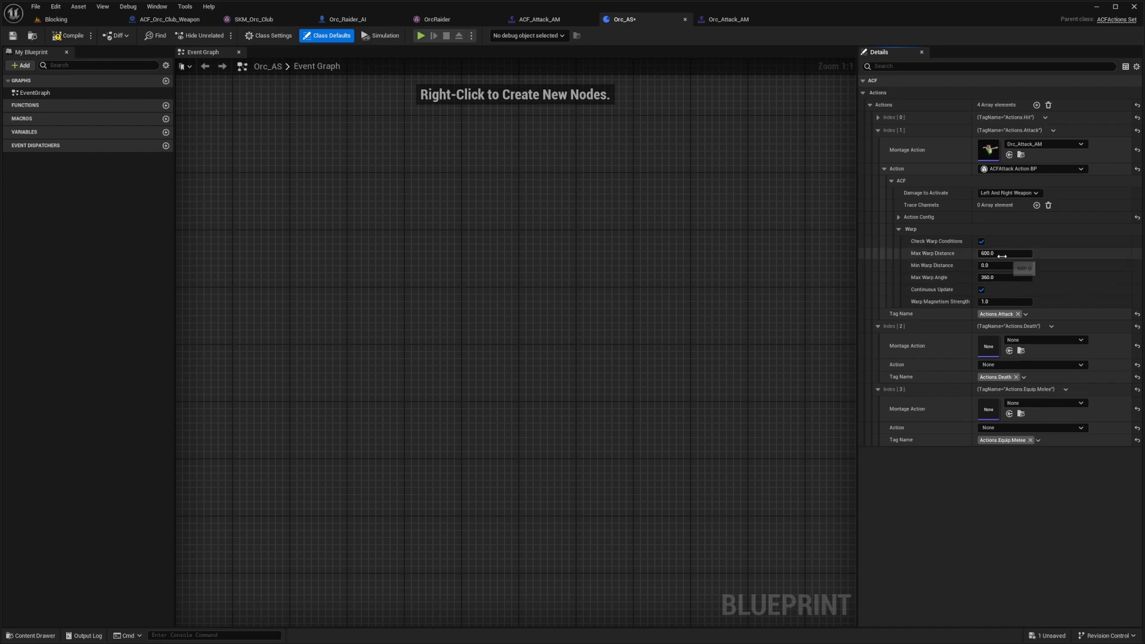
Step: Remove the stamina entry from the attack action's Action Cost, then compile and save Orc_AS
left_click(898, 217)
left_click(906, 229)
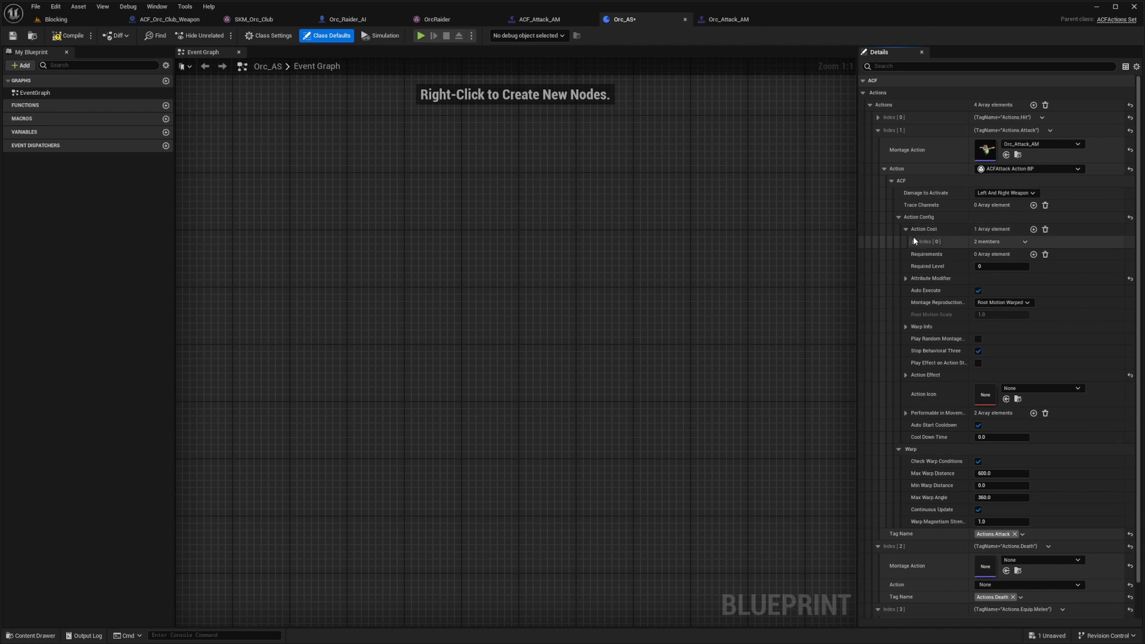
left_click(912, 241)
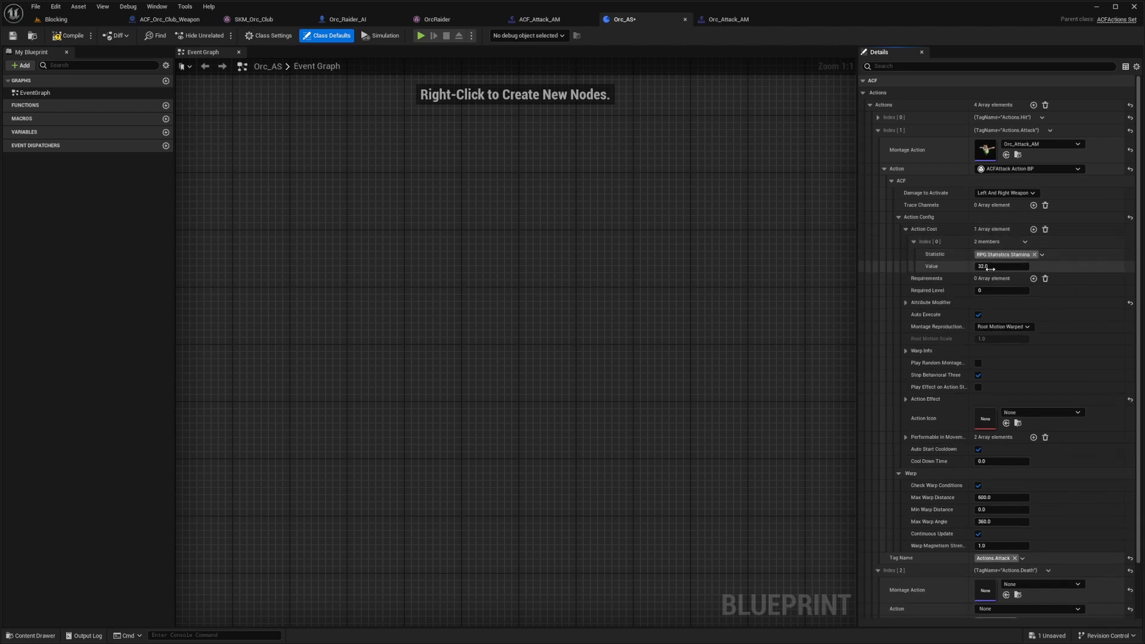
left_click(1044, 230)
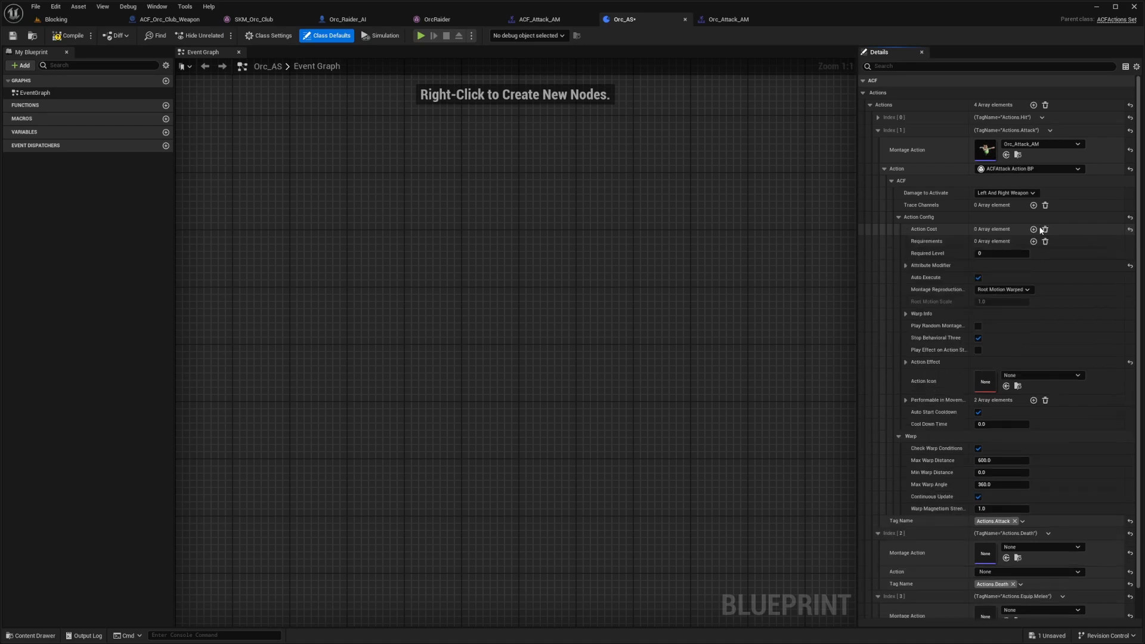
left_click(76, 38)
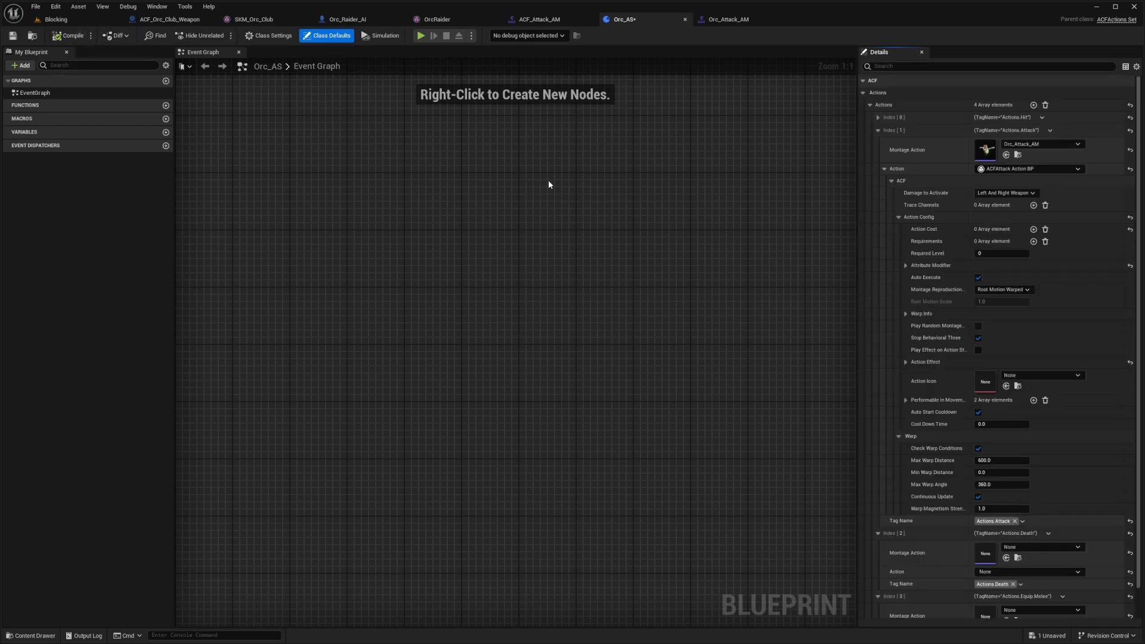
key("ctrl+s")
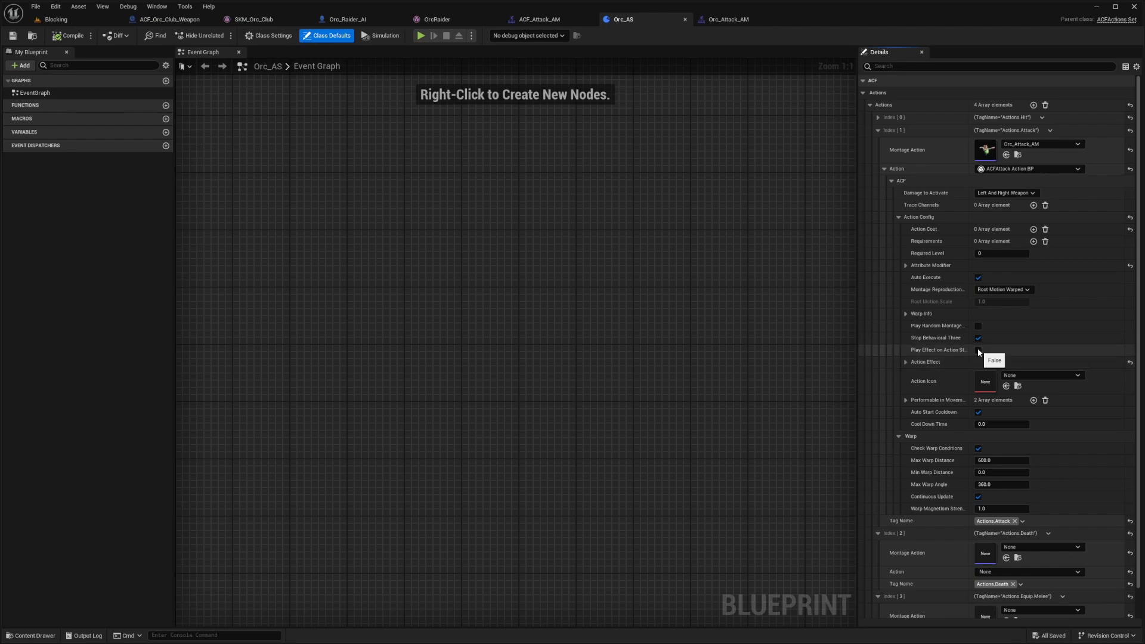
Step: Playtest the Blocking level, moving the player character around the Orc Raider, and stop the session
left_click(73, 20)
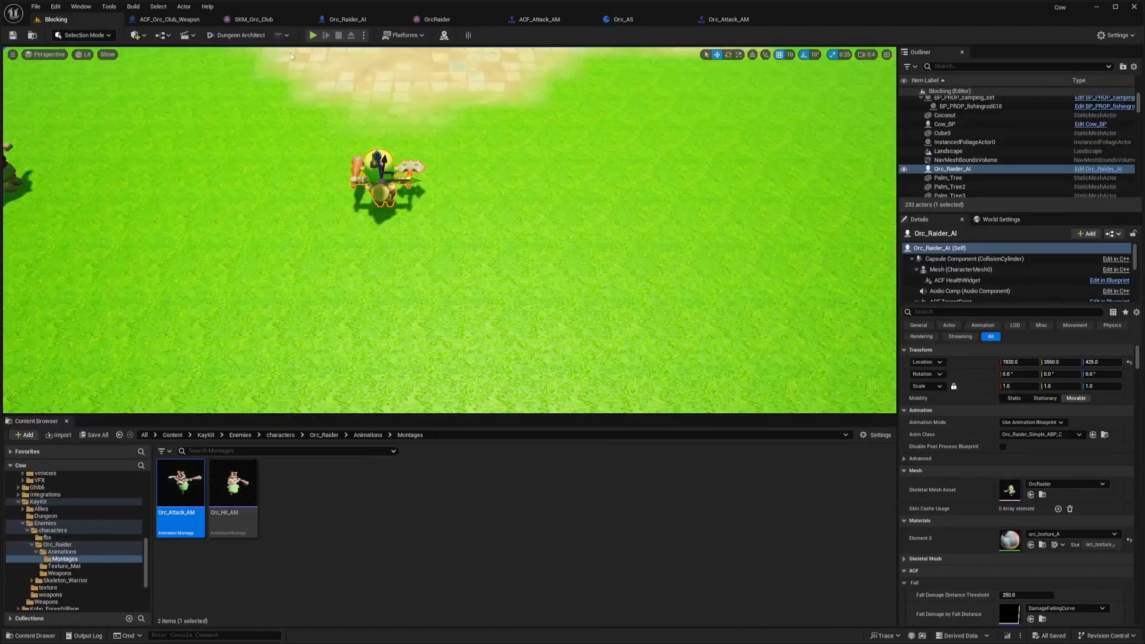
left_click(312, 35)
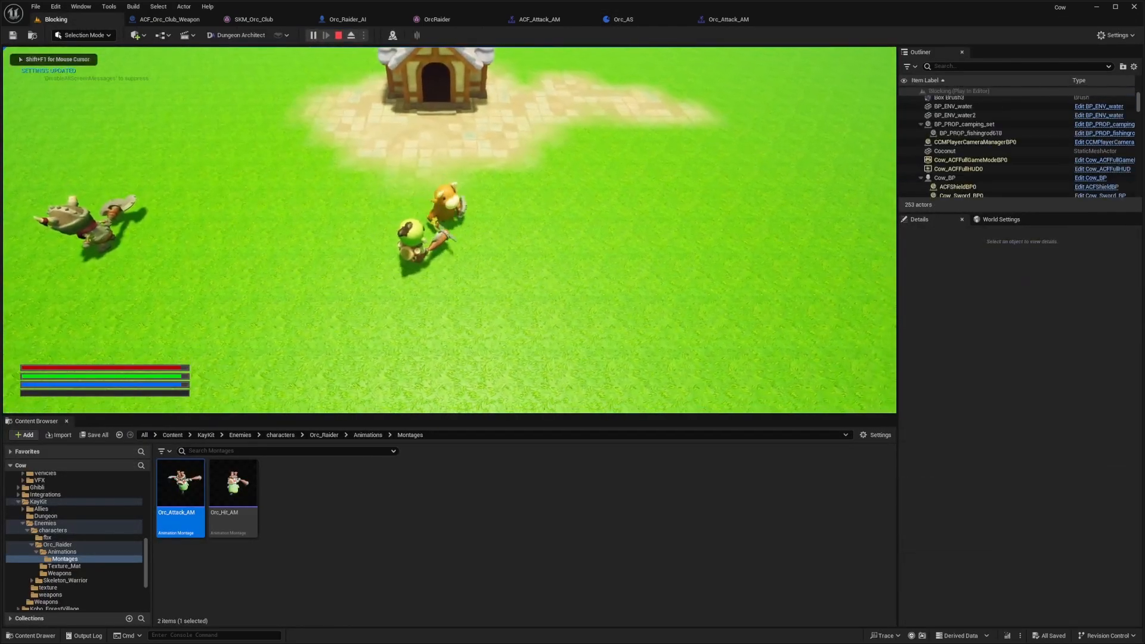
key("a")
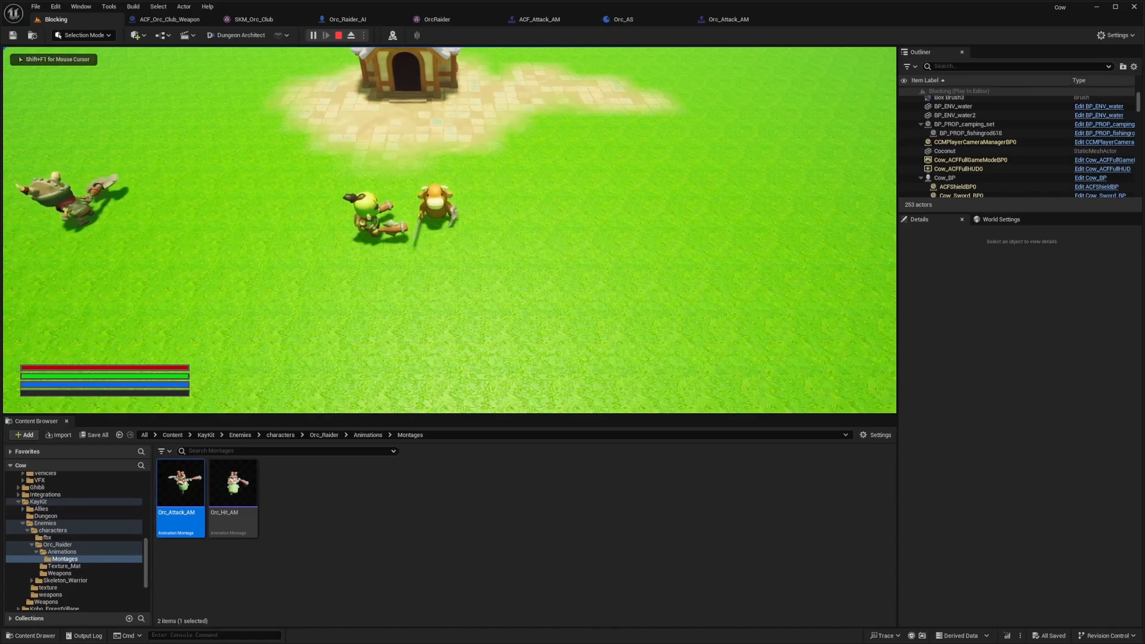
key("s")
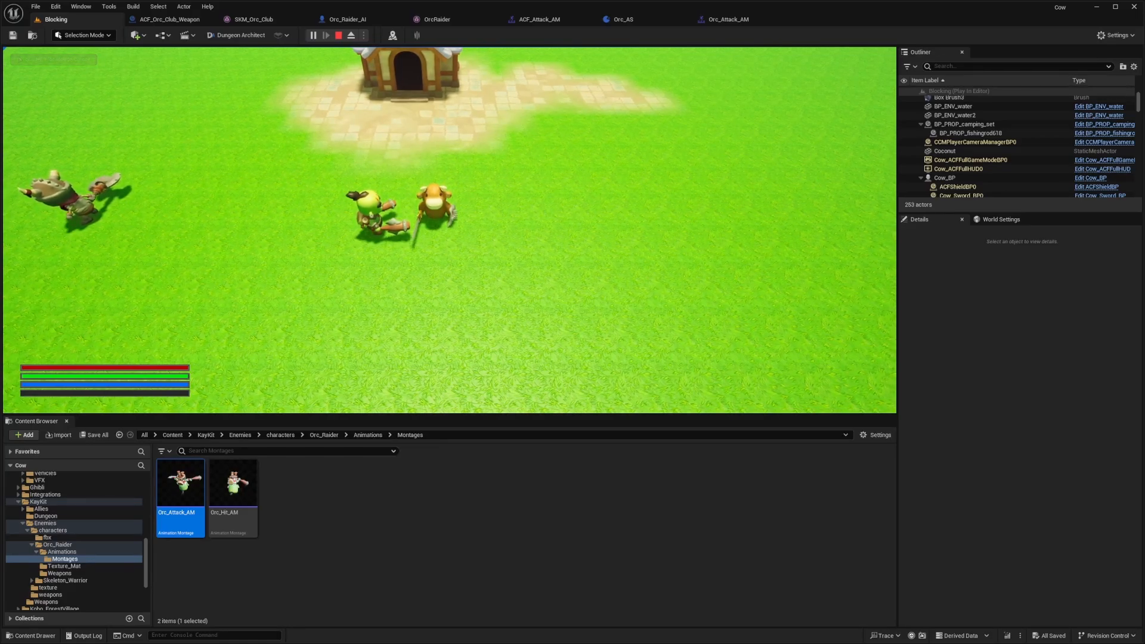
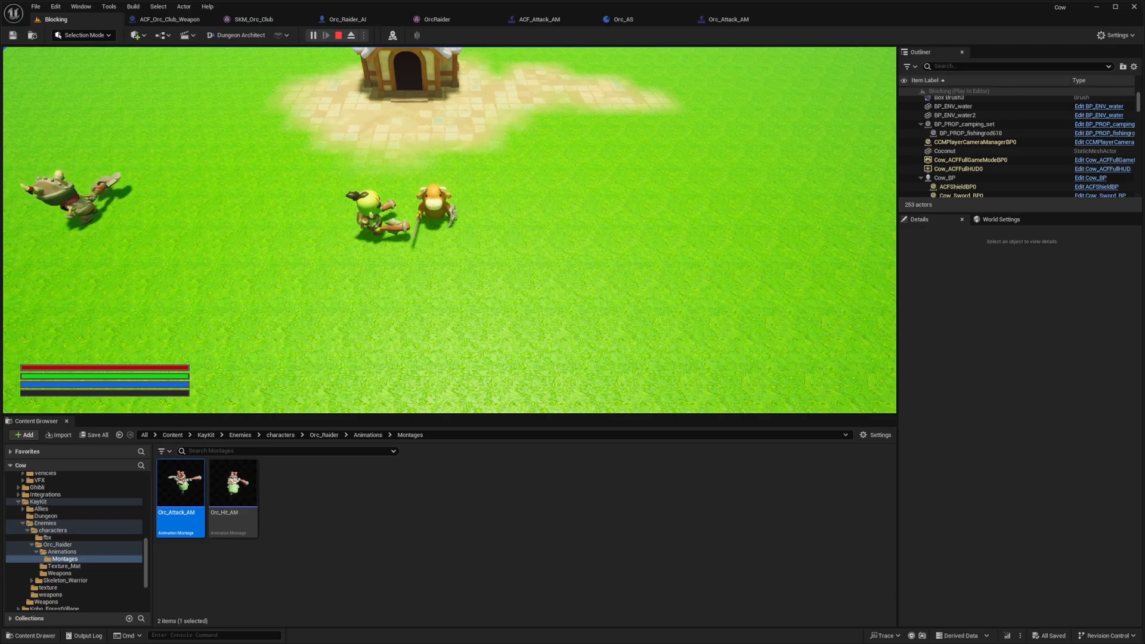
key("Escape")
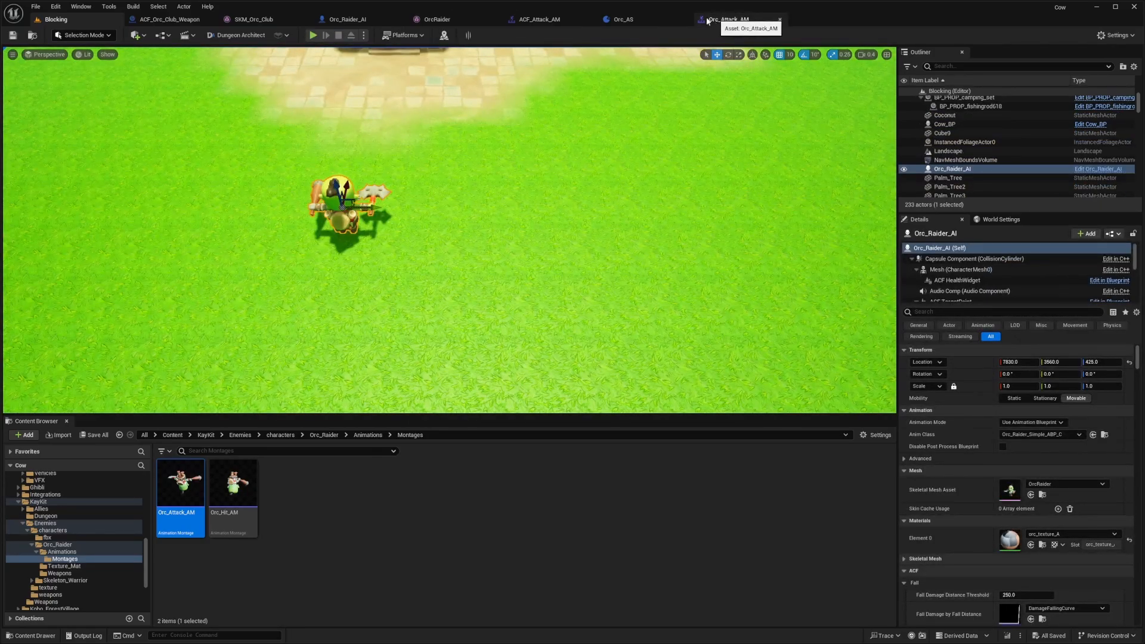
Step: Return to the Orc_AS action set and collapse its Actions.Attack entry
left_click(623, 19)
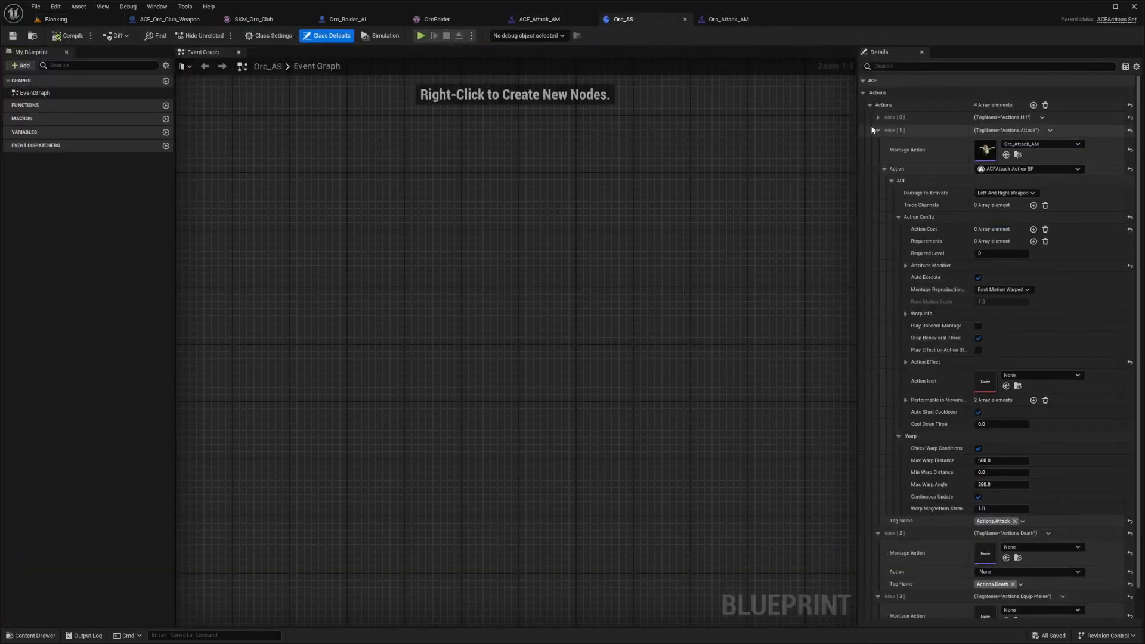
left_click(878, 130)
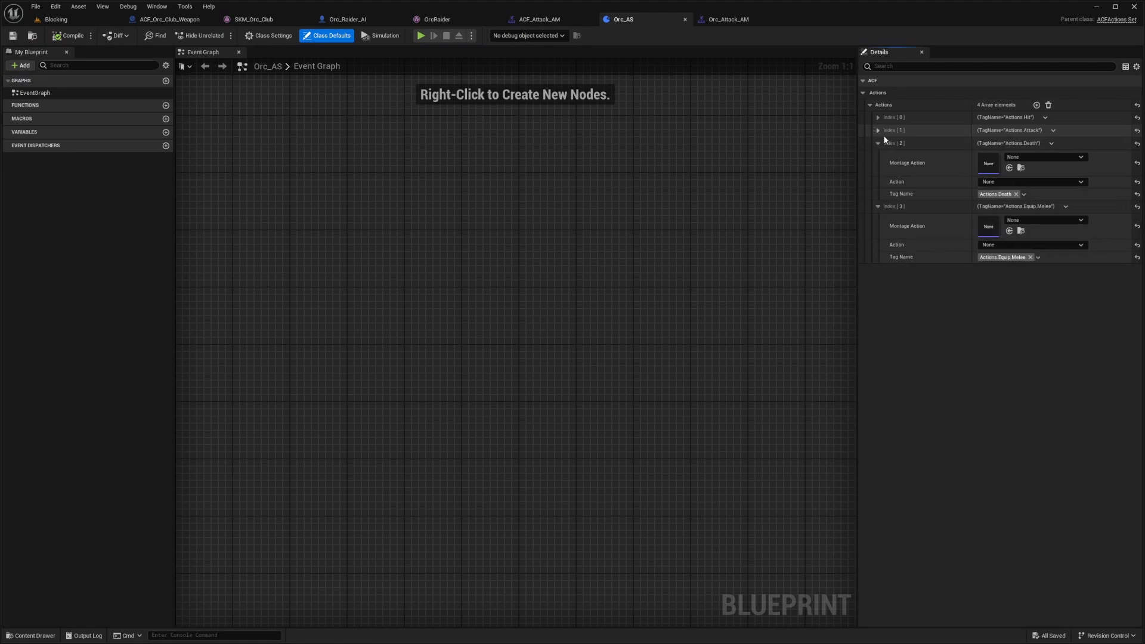
left_click(1022, 223)
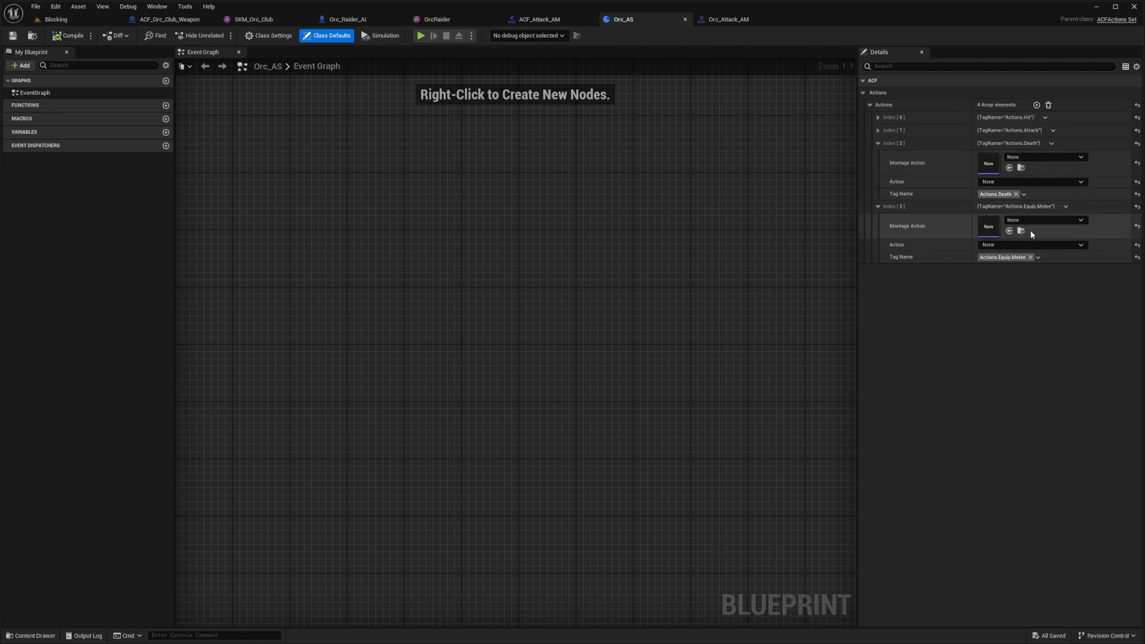
left_click(994, 182)
type("ACFuse")
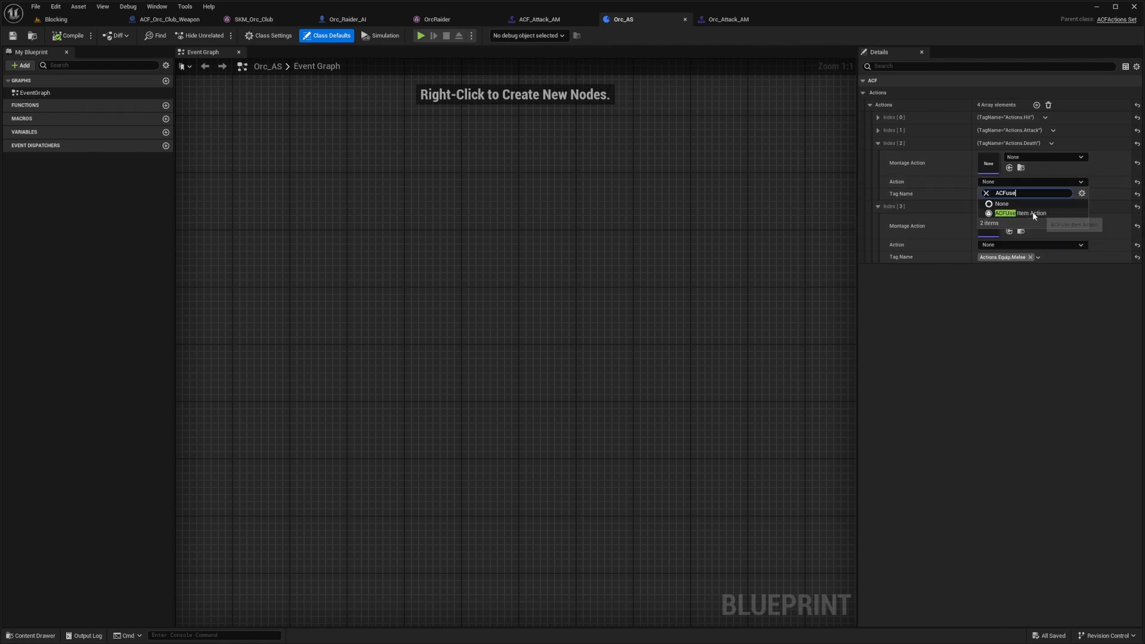
left_click(1022, 214)
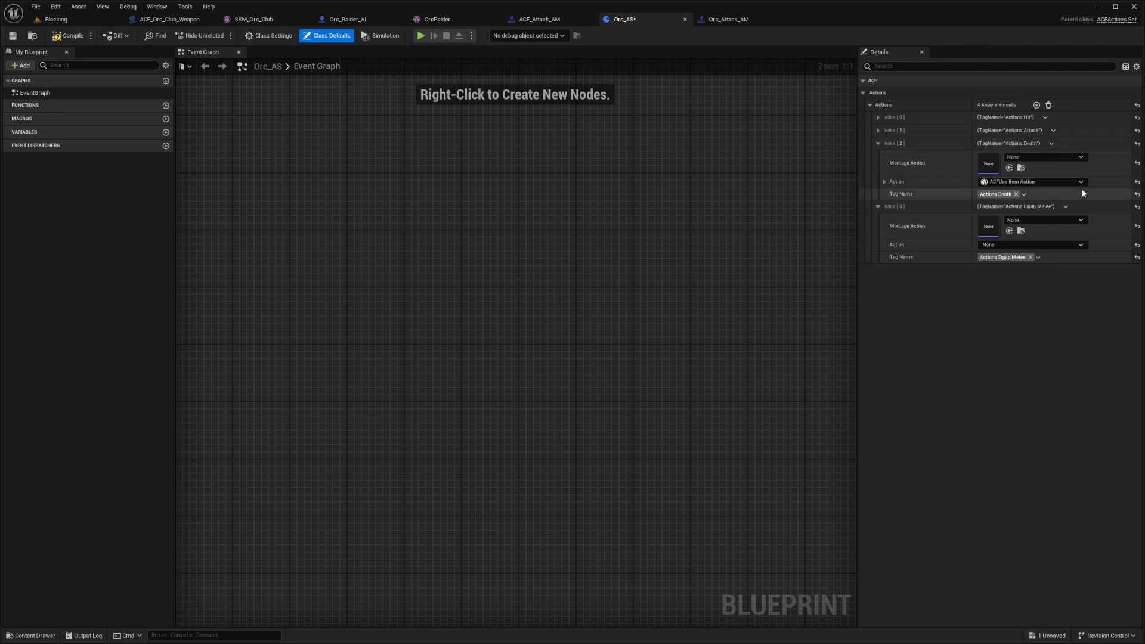
left_click(1137, 182)
Step: Set the action class of the Actions.Equip.Melee entry to ACFUse Item Action, then compile and save Orc_AS
left_click(991, 245)
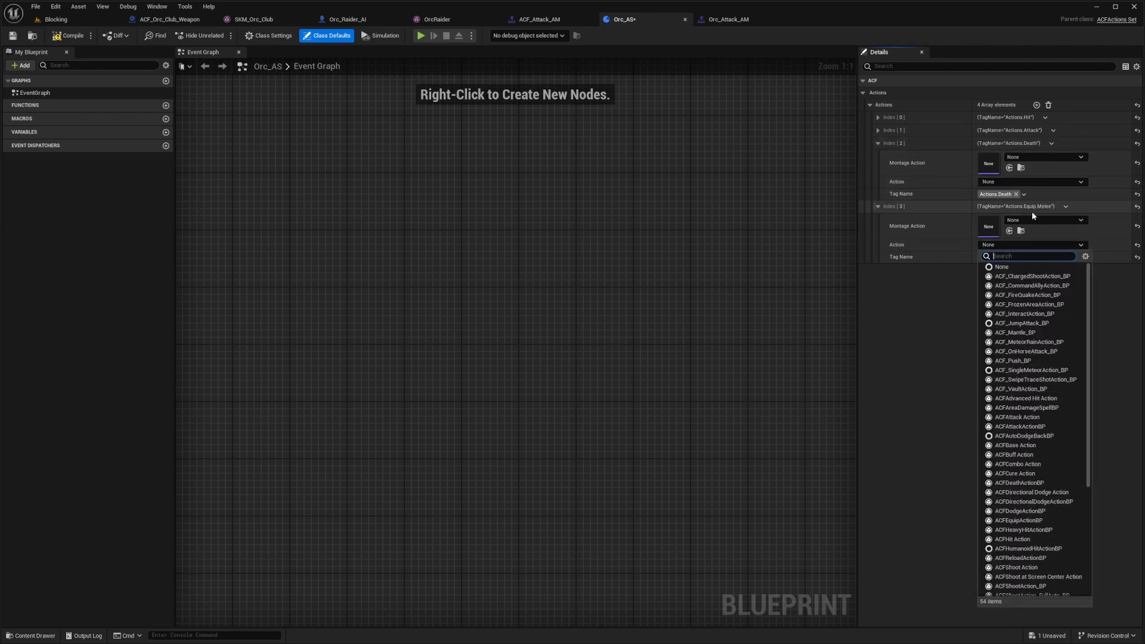
type("acfuse")
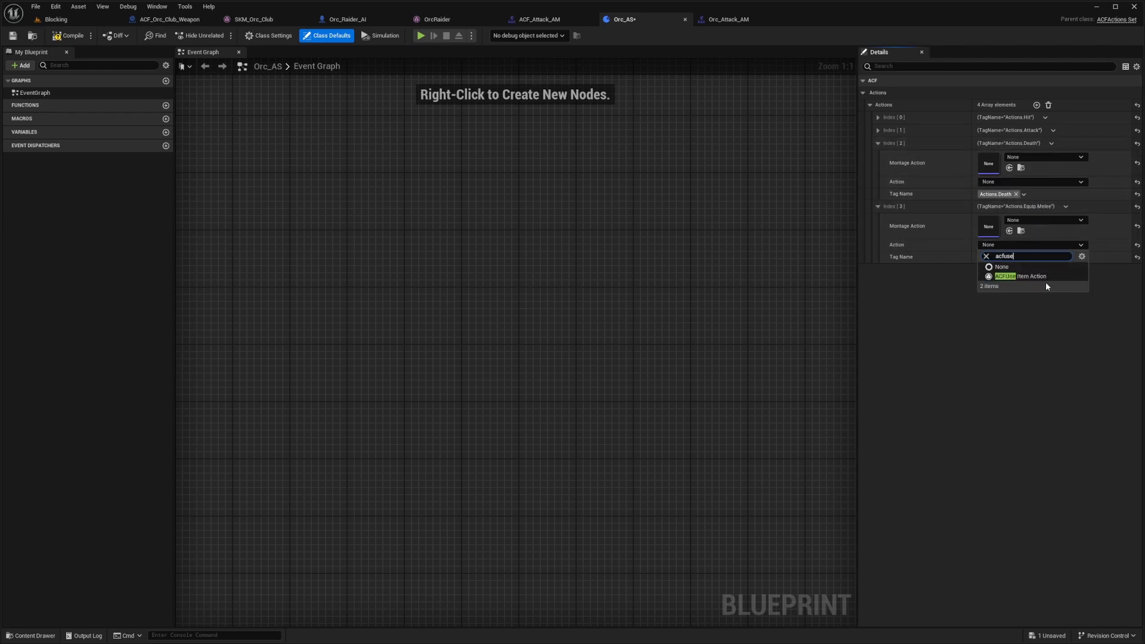
left_click(1046, 281)
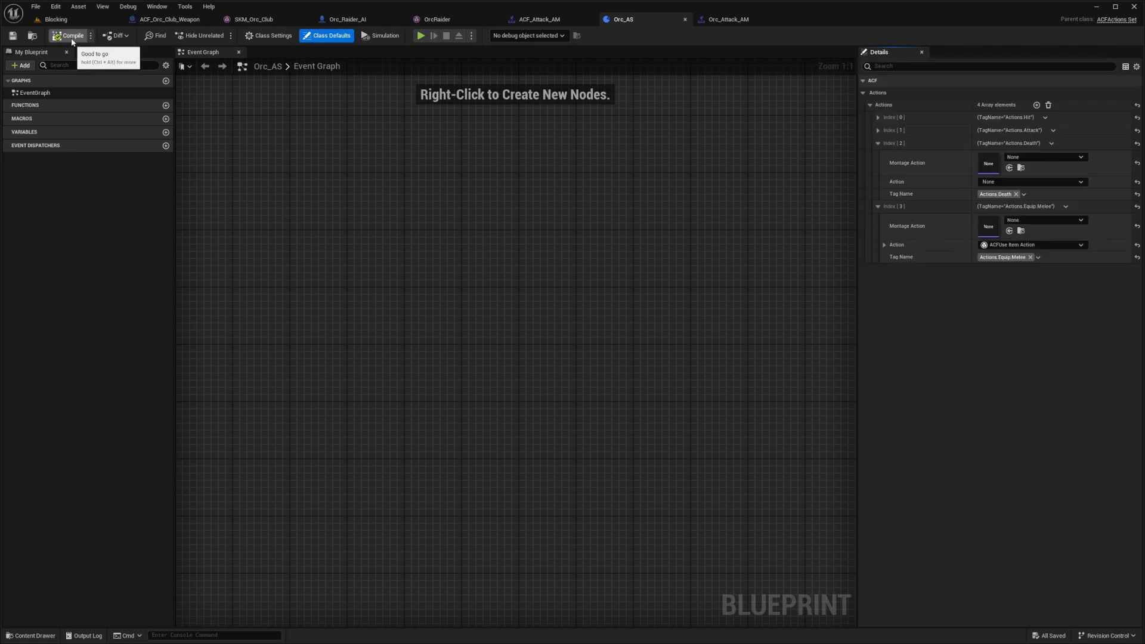
Step: Set the action class of the Actions.Death entry to ACFDeathActionBP, then compile and save Orc_AS
left_click(993, 181)
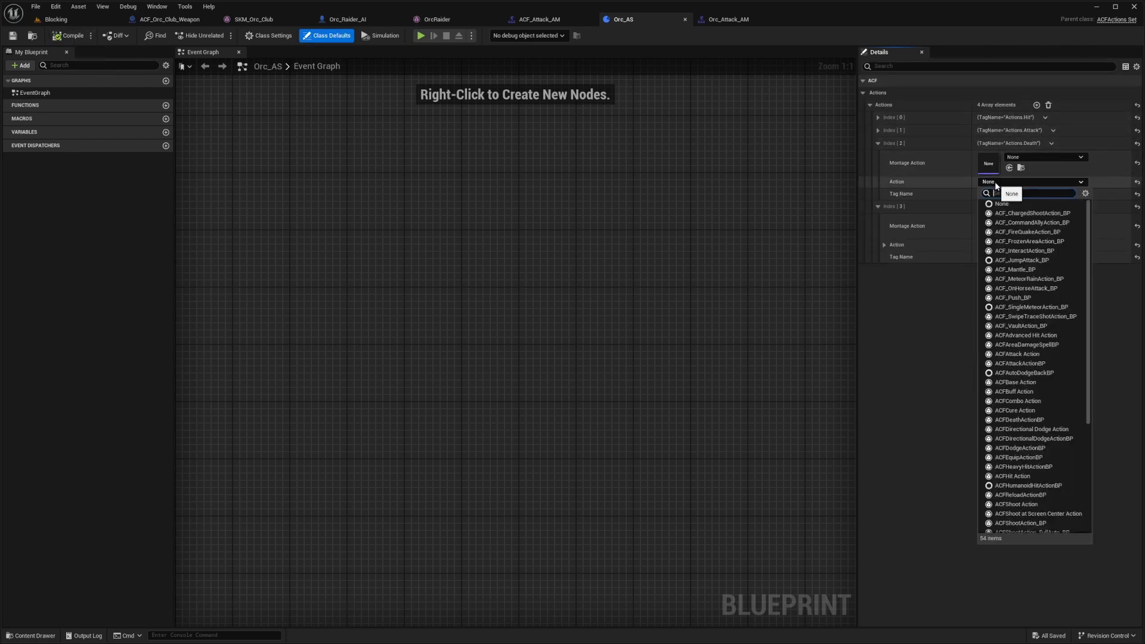
type("death")
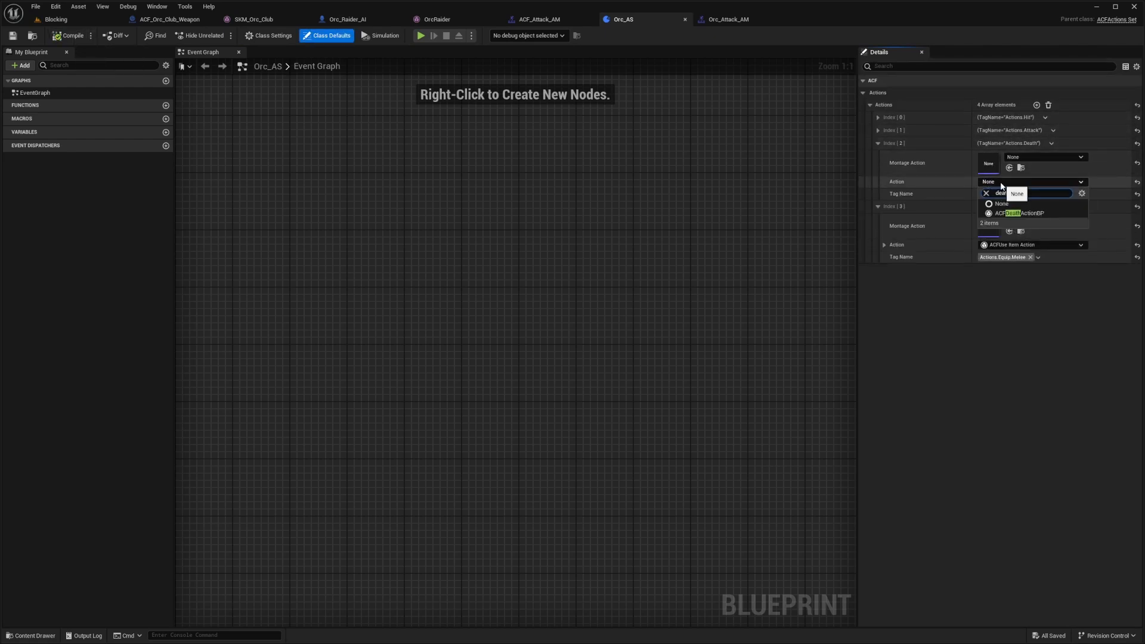
left_click(1014, 213)
left_click(526, 187)
key("ctrl+s")
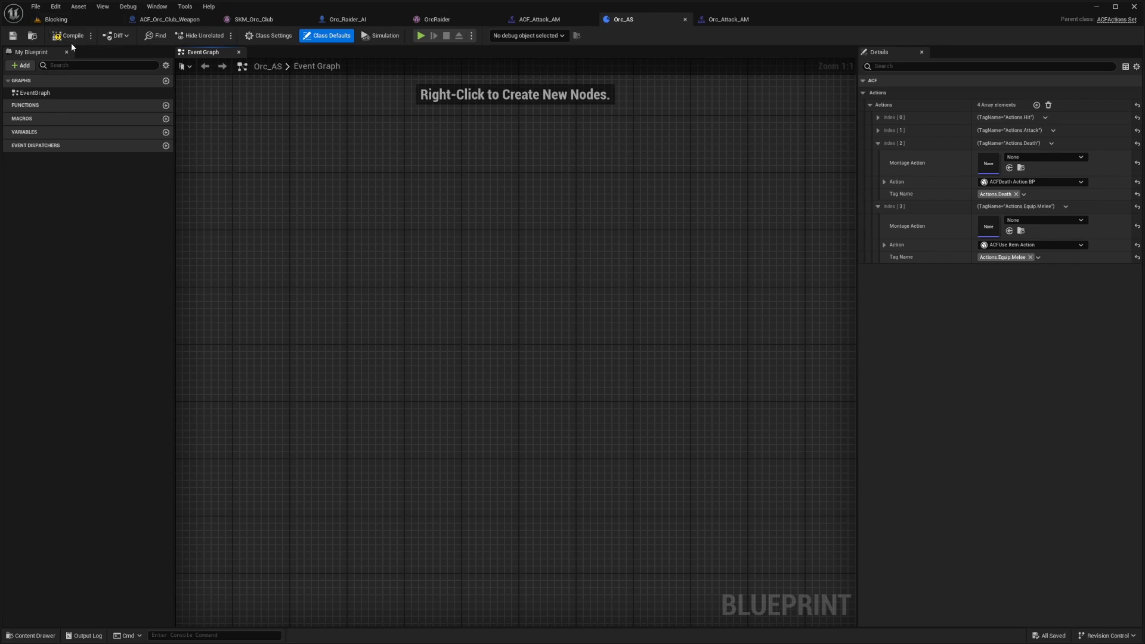
Step: Create an Animation Montage for OrcRaider_Skeleton in the Montages folder of the Blocking project window and name it Orc_Death_AM
left_click(59, 19)
right_click(296, 472)
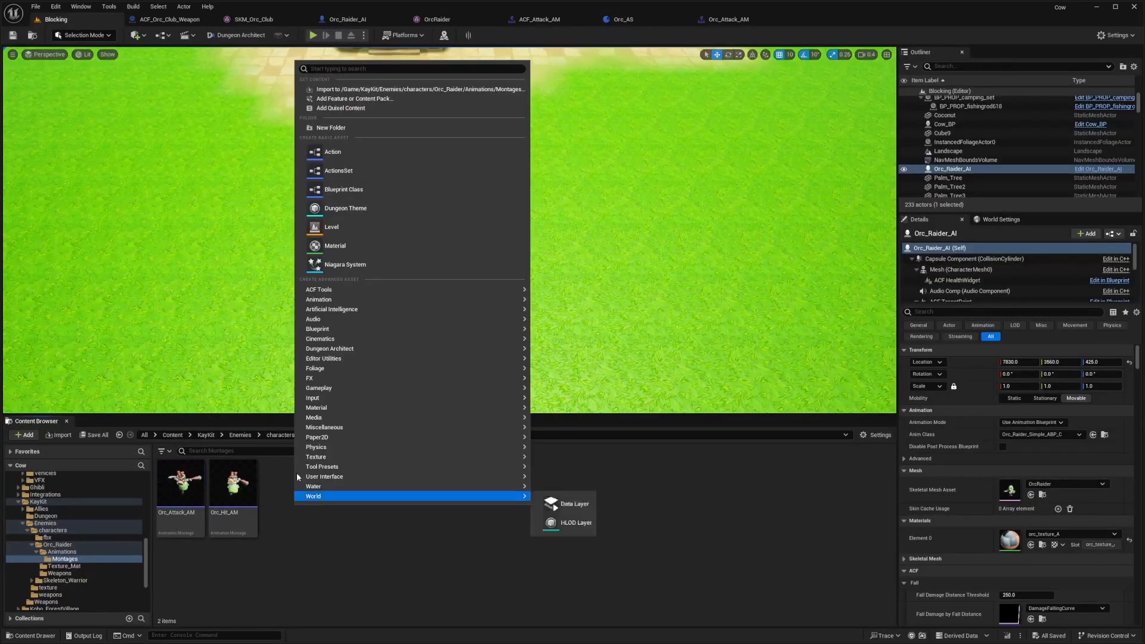
mouse_move(358, 300)
left_click(586, 392)
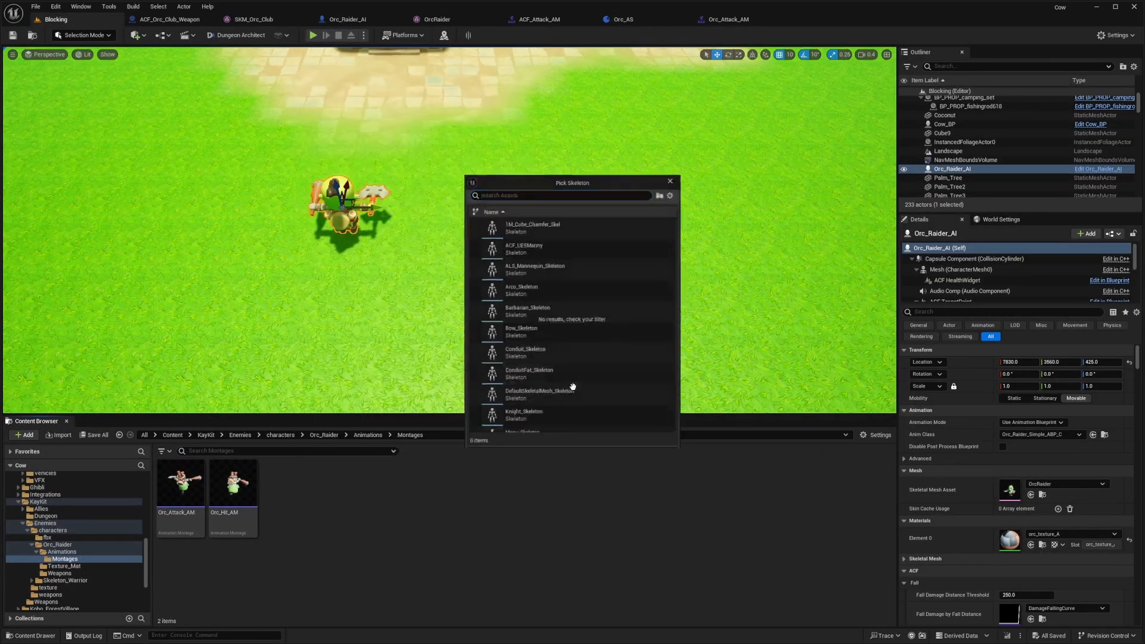
left_click(525, 224)
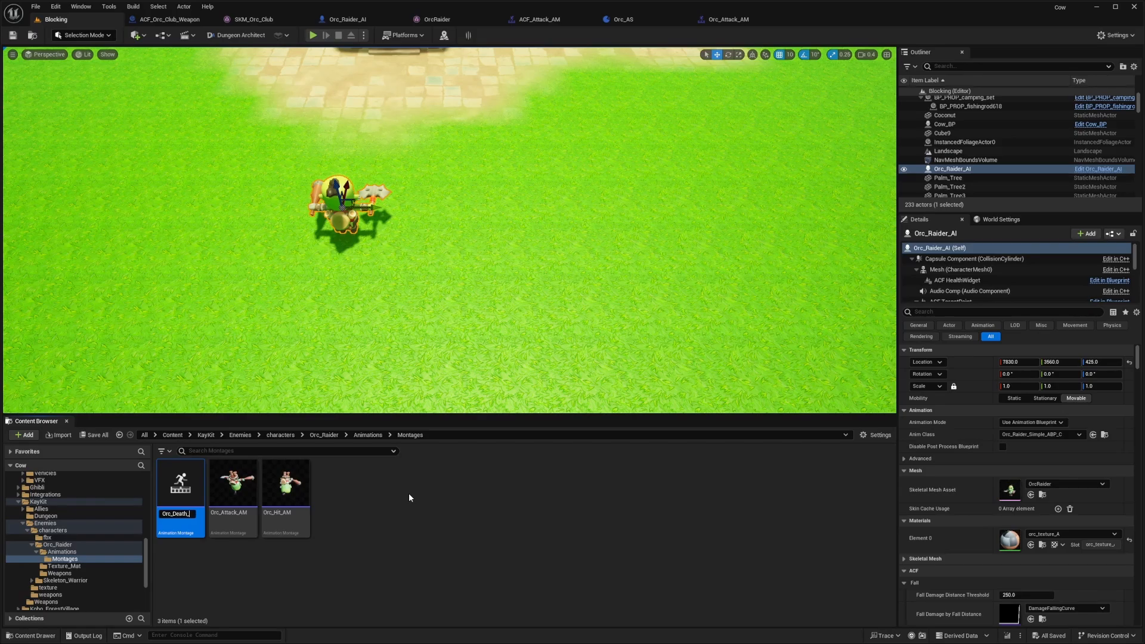
type("Orc_Death_AM")
key("Return")
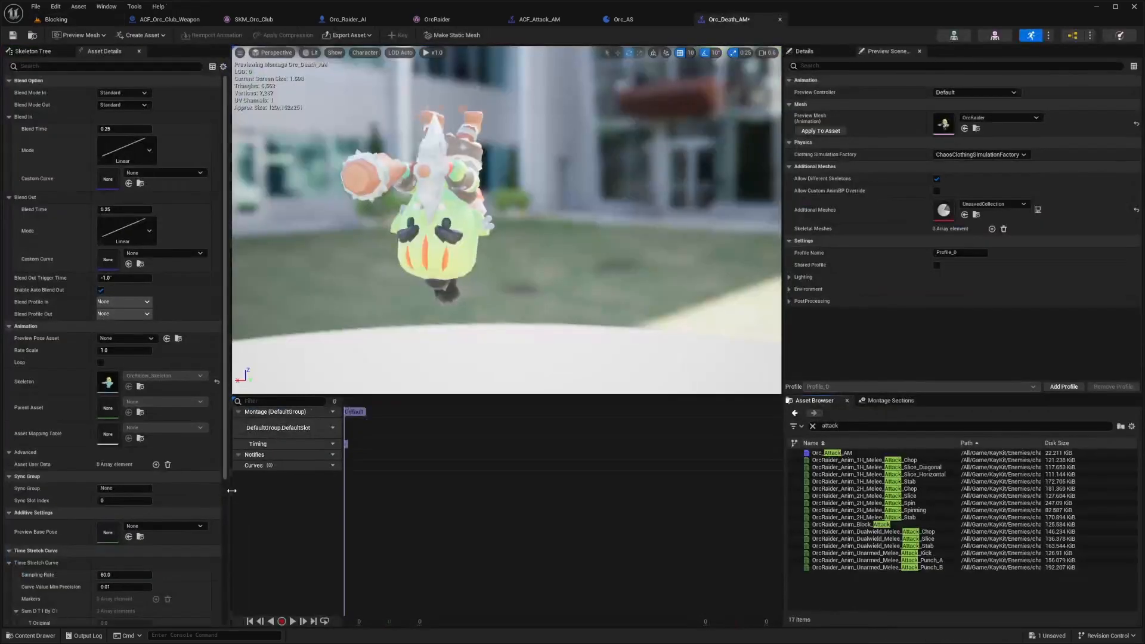
Step: Find the death animations, place OrcRaider_Anim_Death_A on the Orc_Death_AM montage track and save it
left_click(845, 426)
type("death")
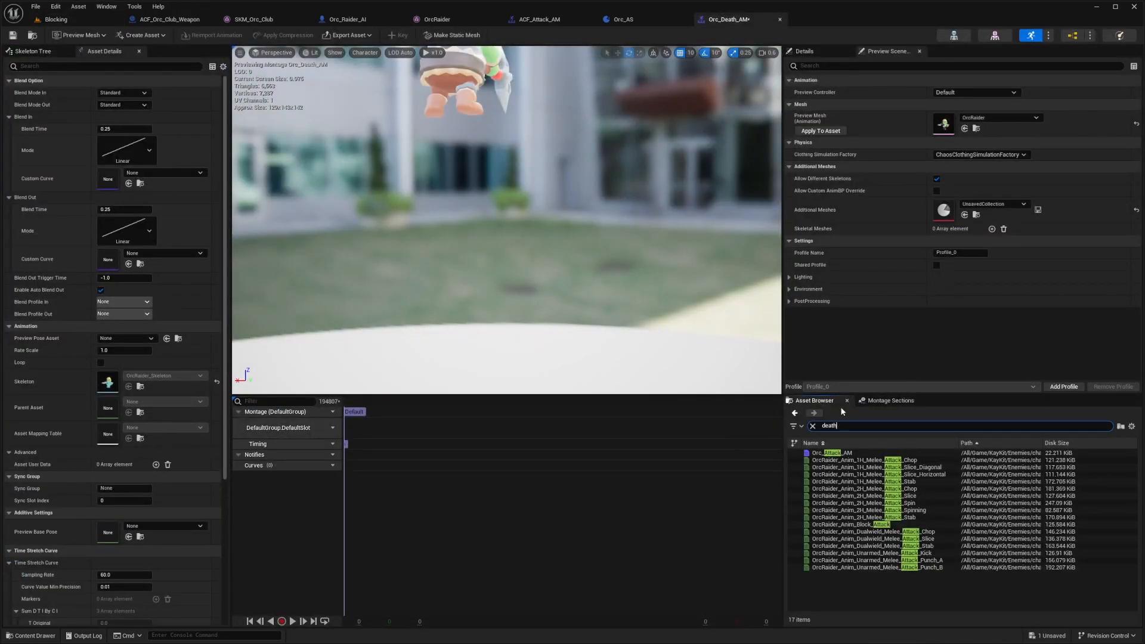
left_click_drag(847, 460, 354, 439)
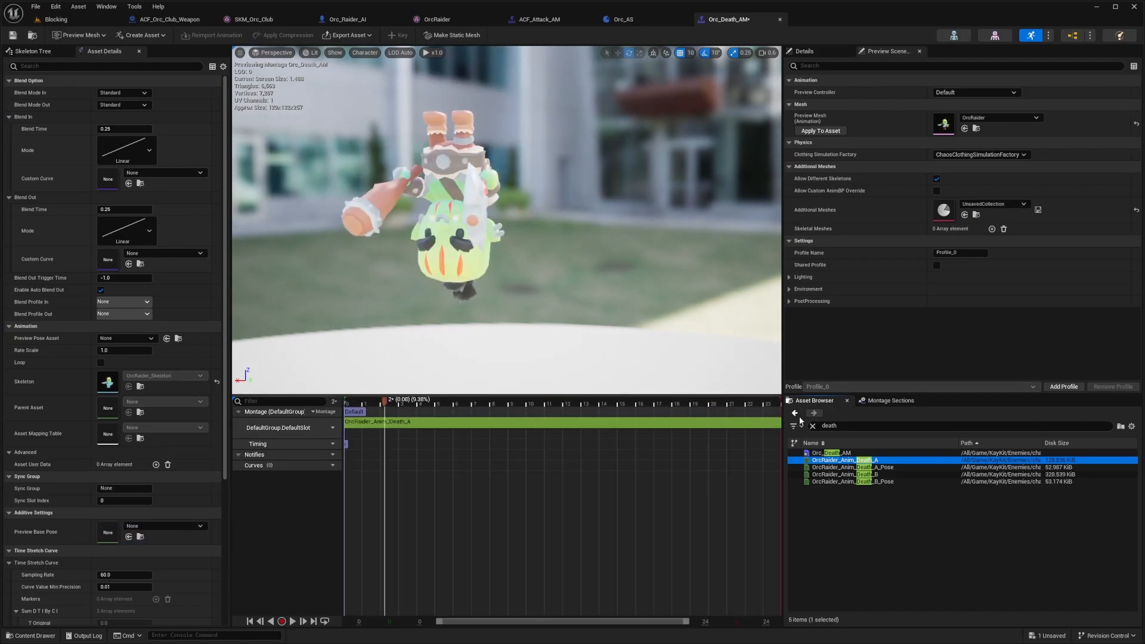
left_click(847, 467)
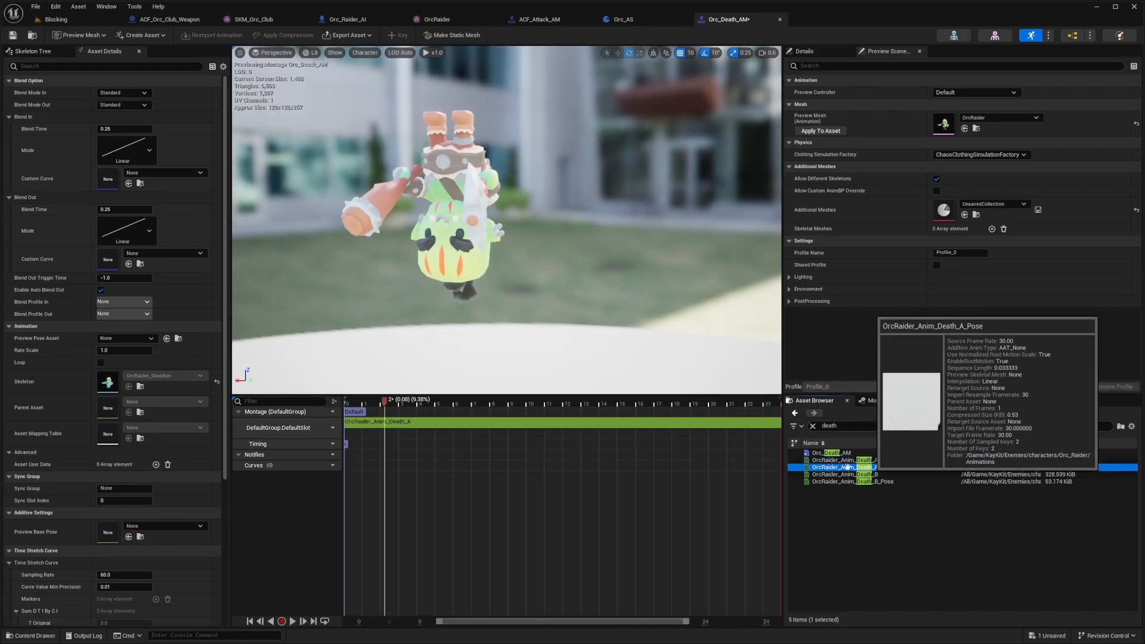
left_click_drag(847, 467, 447, 425)
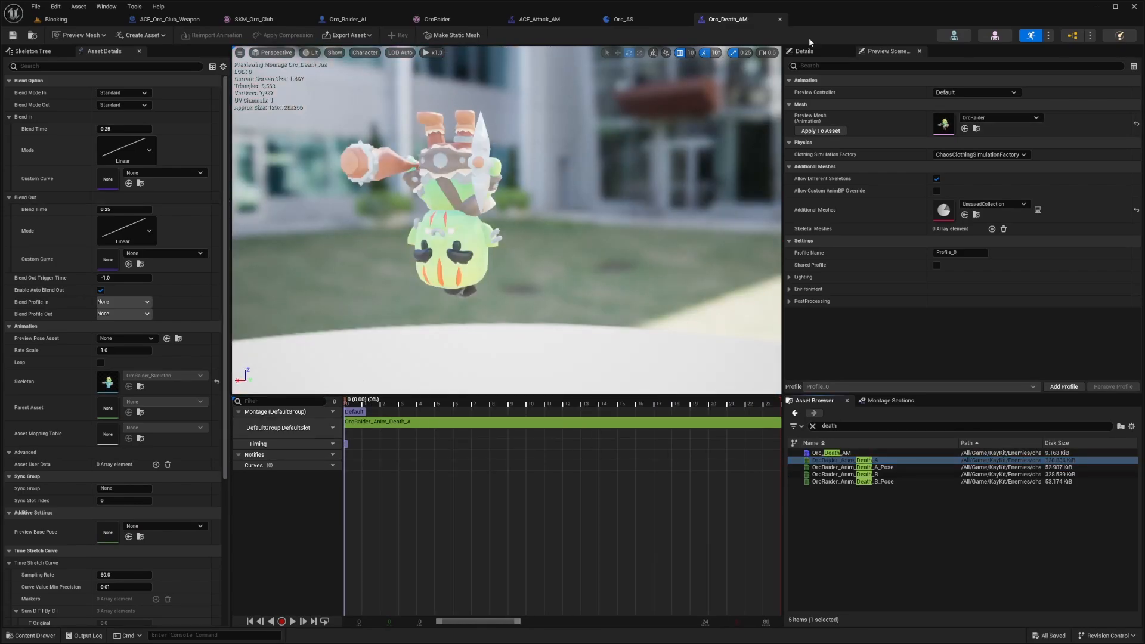
Step: Create another Animation Montage for OrcRaider_Skeleton in the Montages folder and name it Orc_Equip_AM
left_click(632, 20)
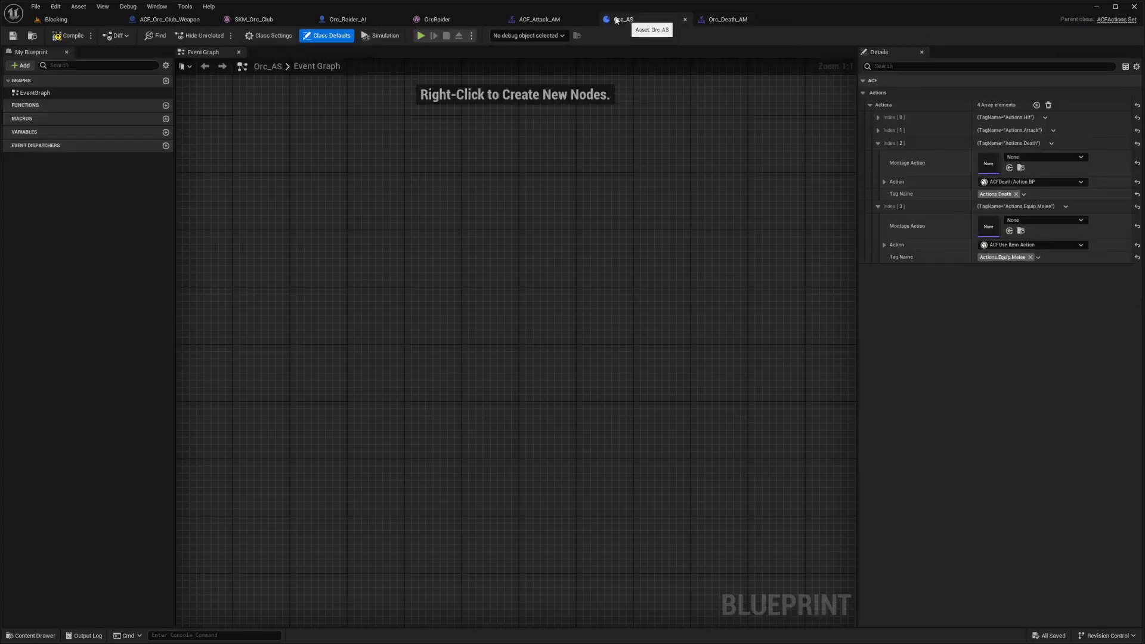
left_click(54, 19)
right_click(354, 502)
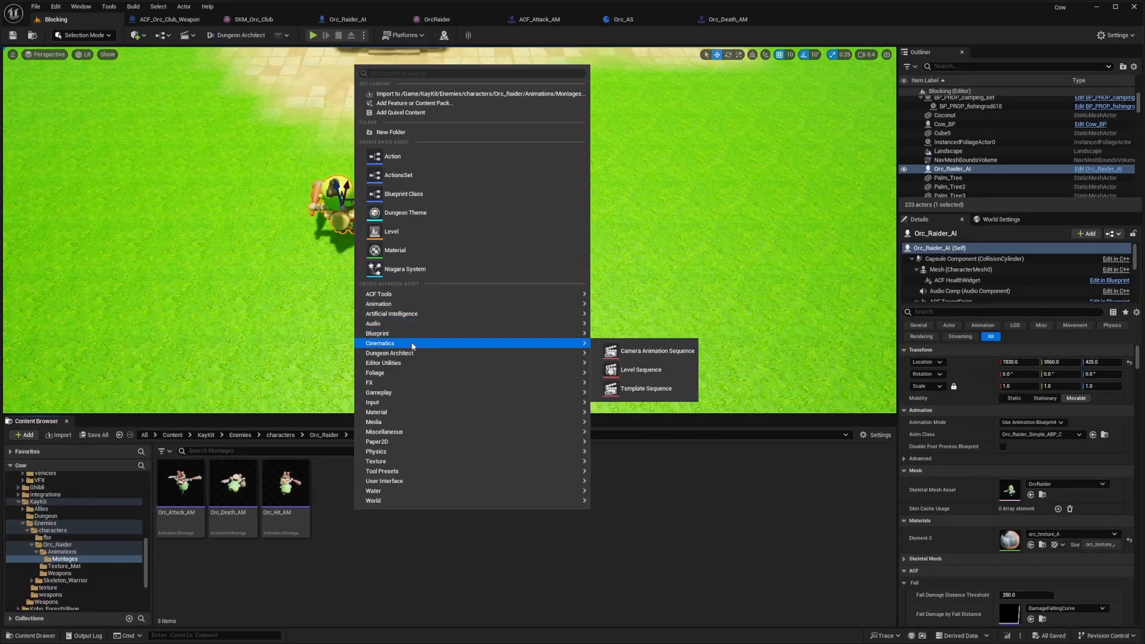
mouse_move(396, 305)
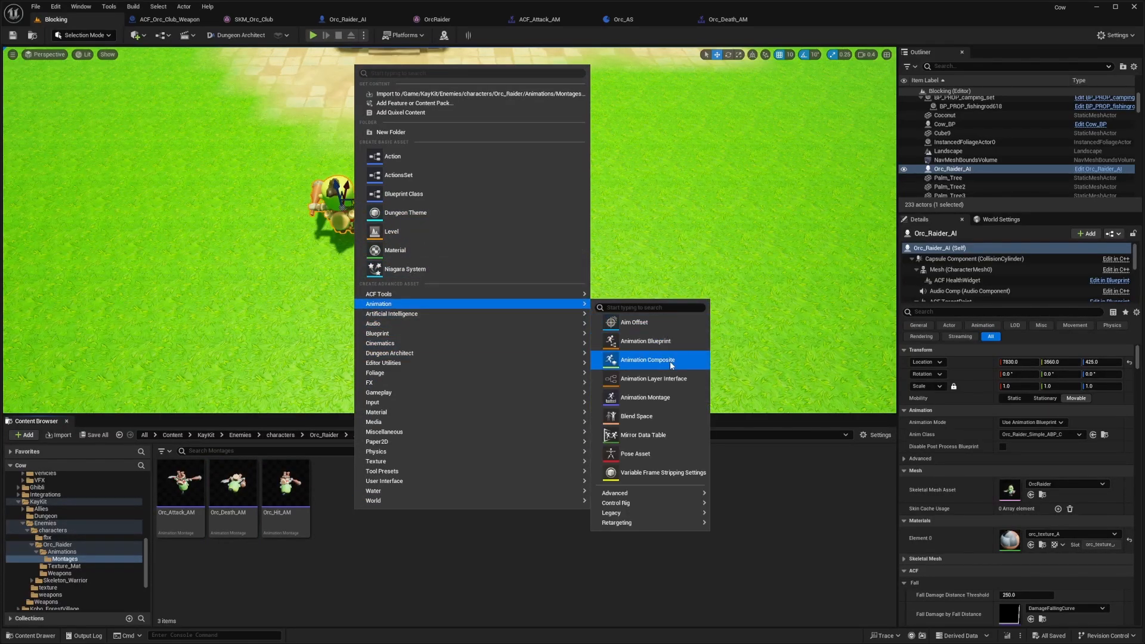
left_click(649, 397)
type("Orc")
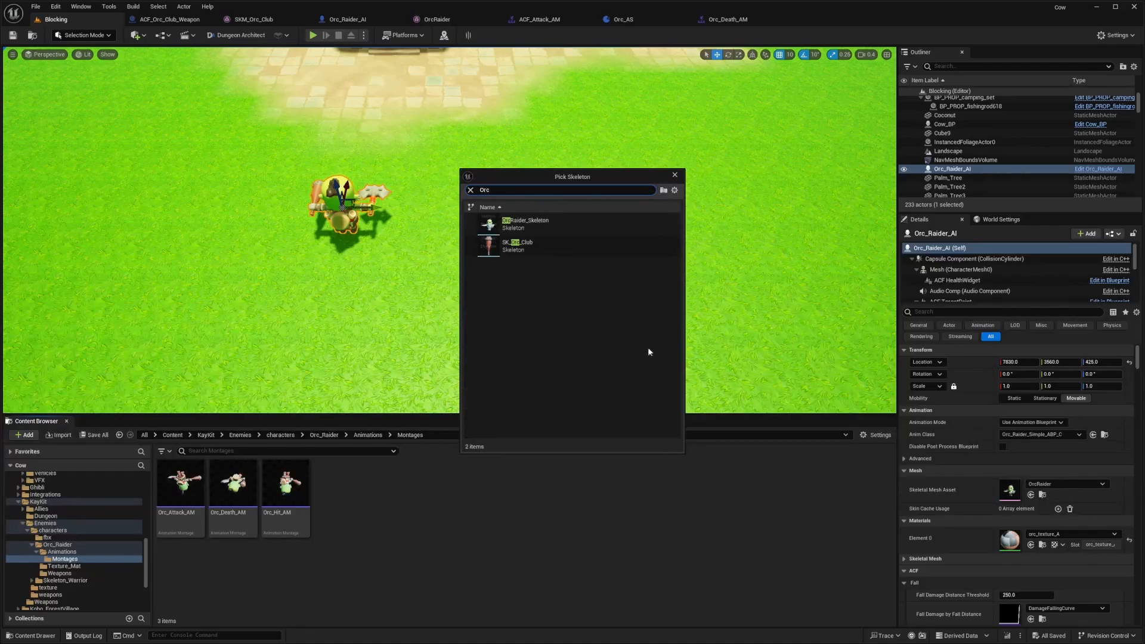
left_click(529, 229)
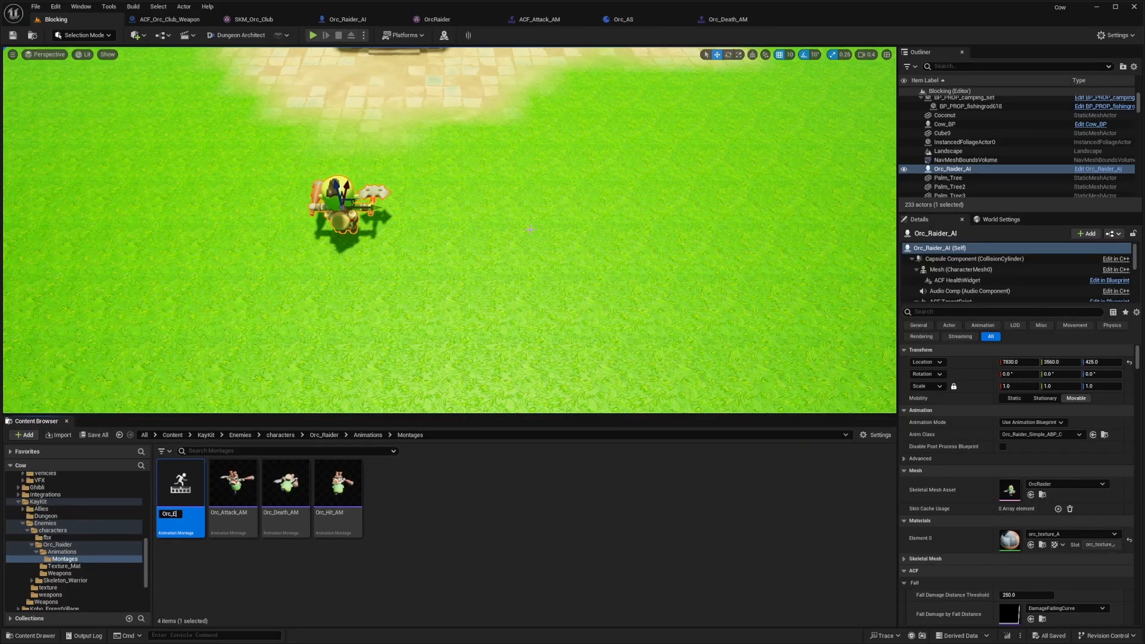
key("Return")
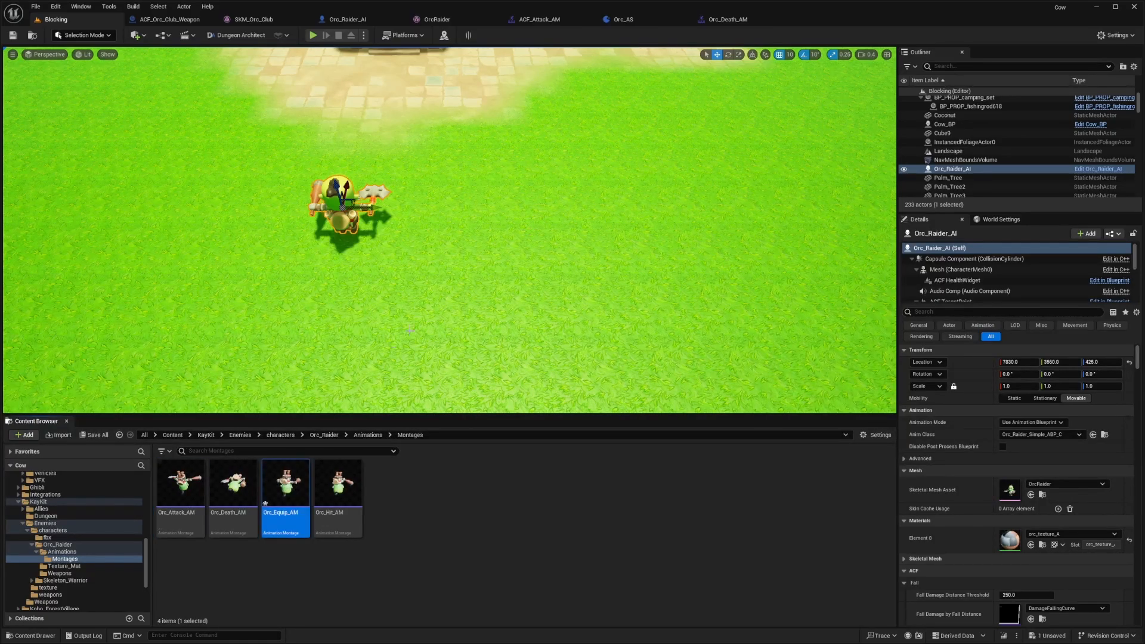
Step: Open Orc_Equip_AM, find the use-item animation, place OrcRaider_Anim_Use_Item on its montage track and save
double_click(277, 508)
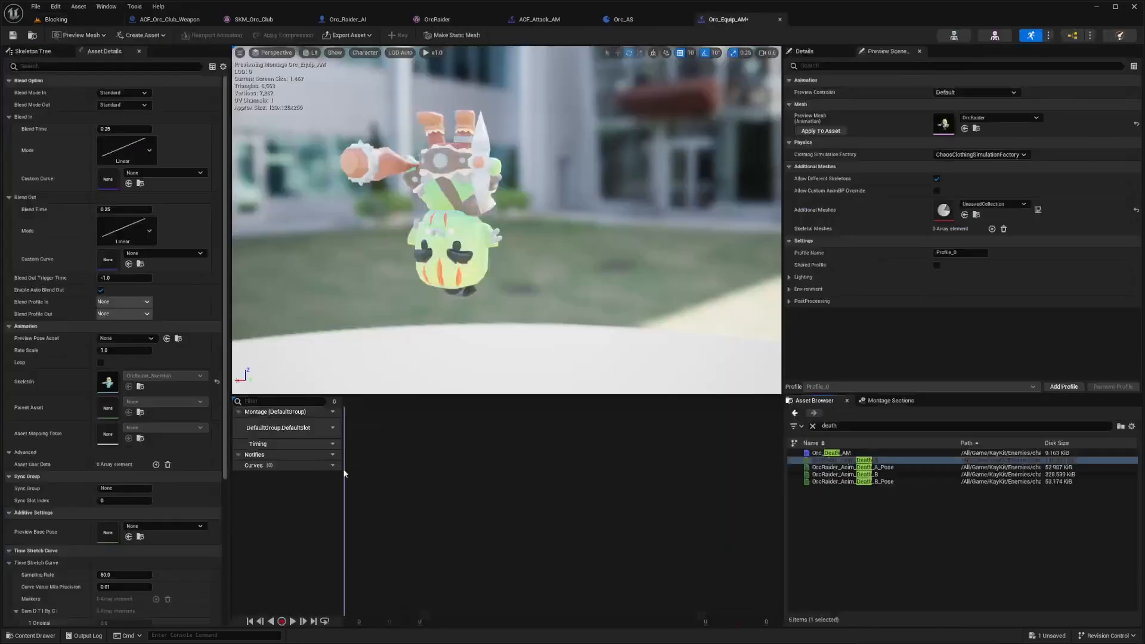
double_click(859, 428)
type("equi")
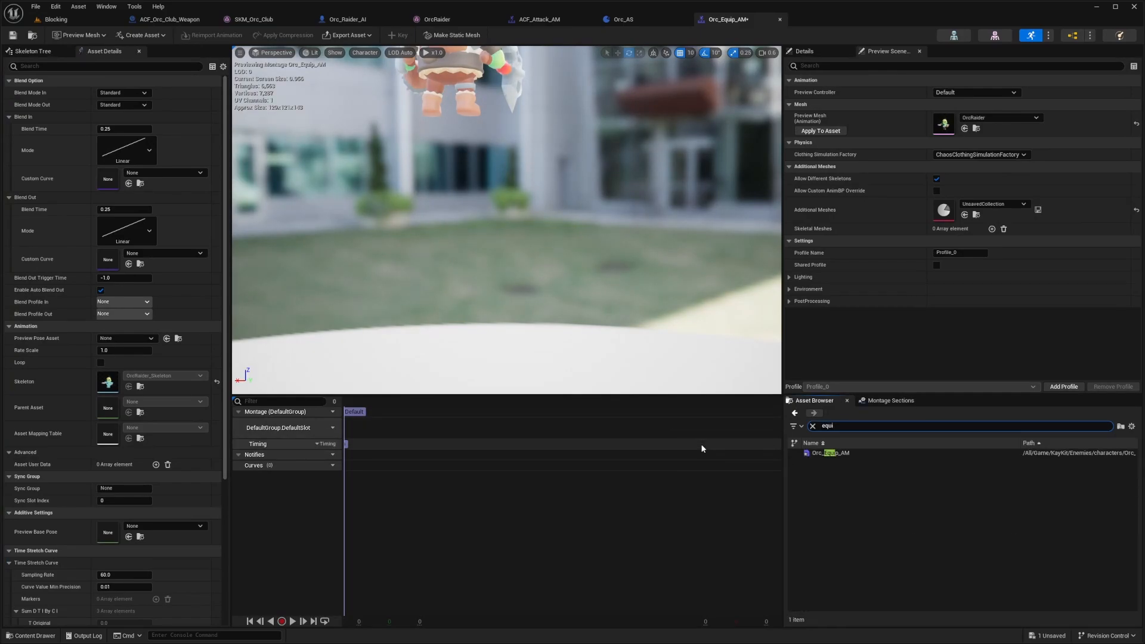
type("op")
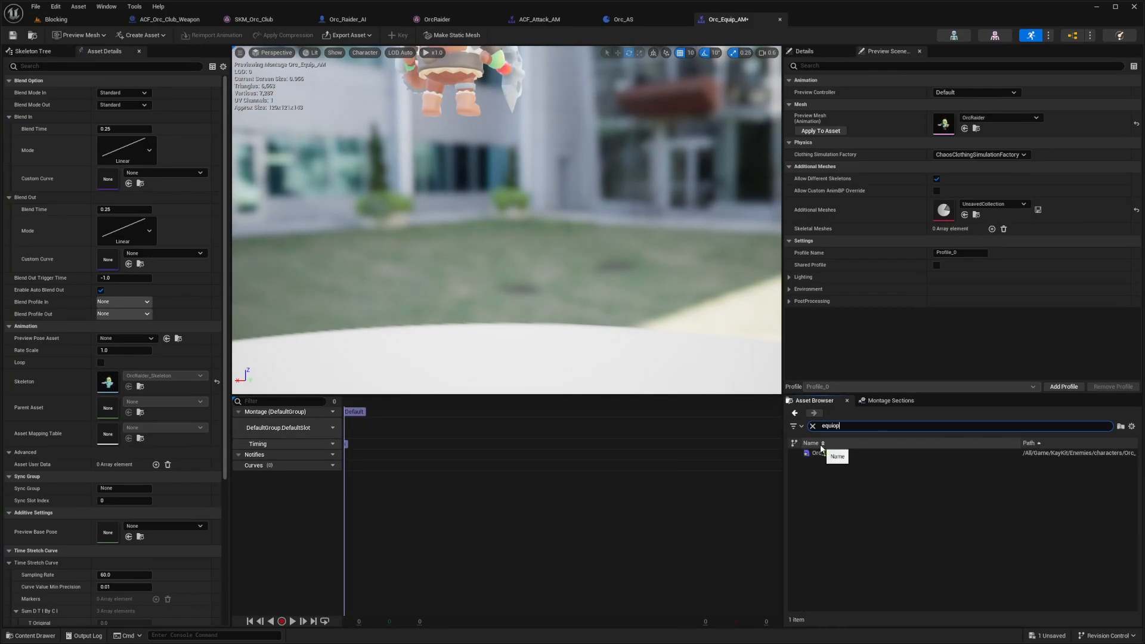
key("ctrl+a")
type("use")
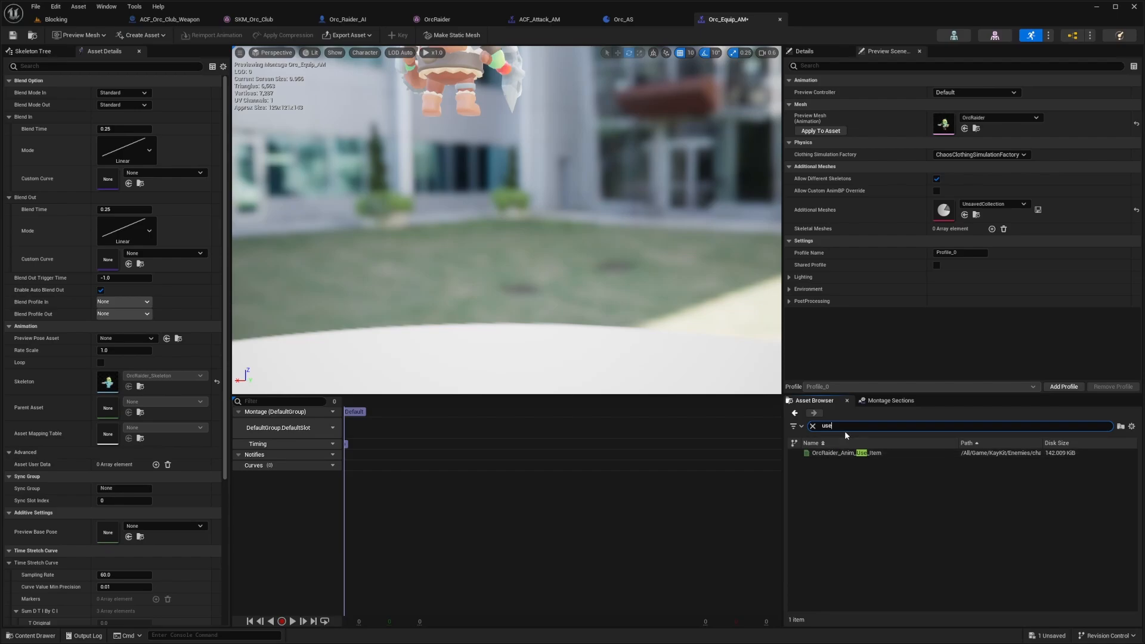
right_click_drag(506, 173, 280, 164)
scroll(506, 173, "down", 1)
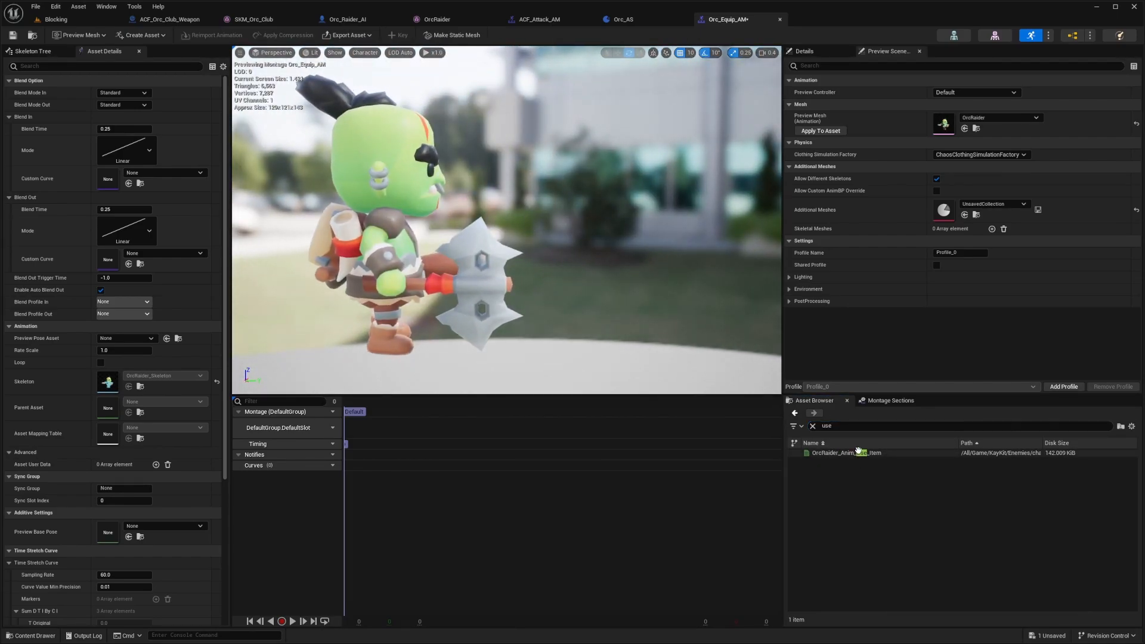
left_click_drag(858, 451, 382, 424)
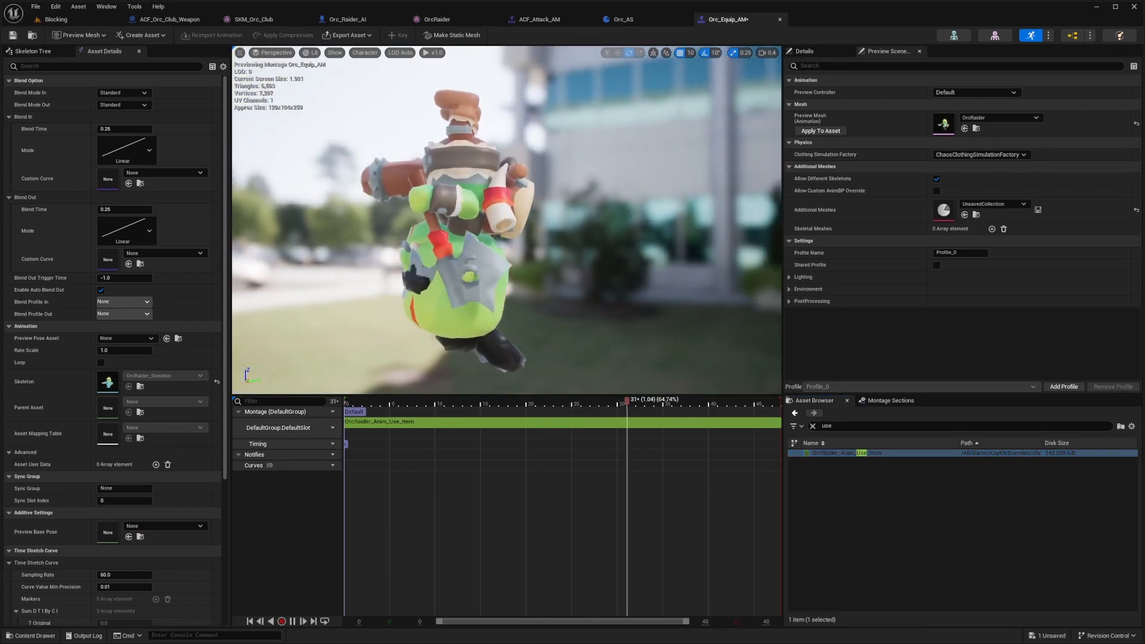
right_click_drag(506, 292, 638, 293)
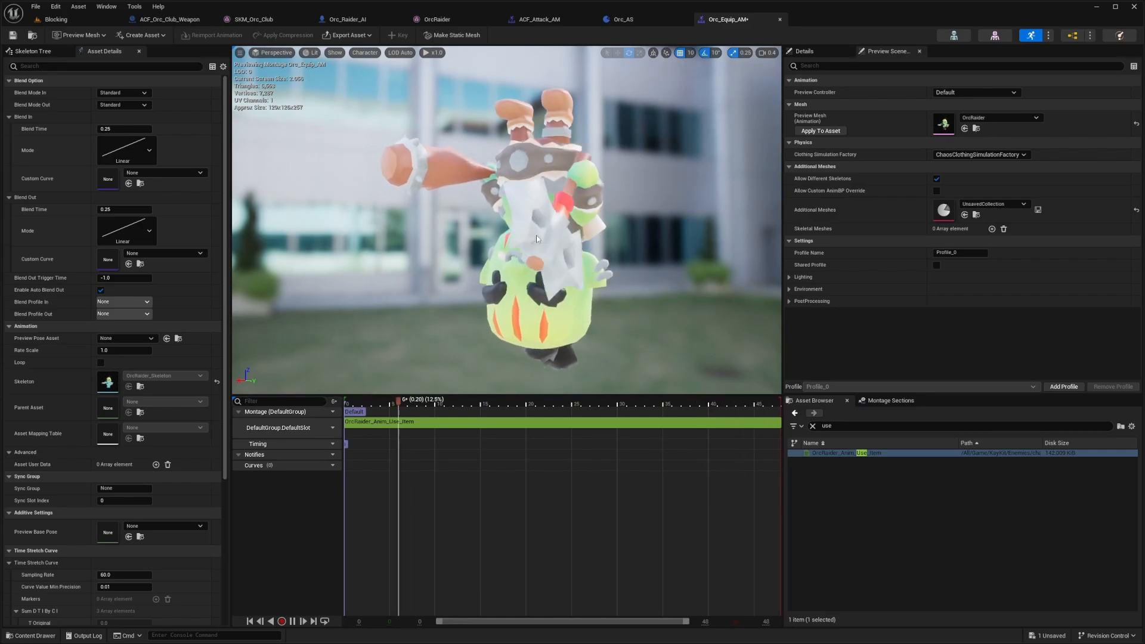
key("ctrl+s")
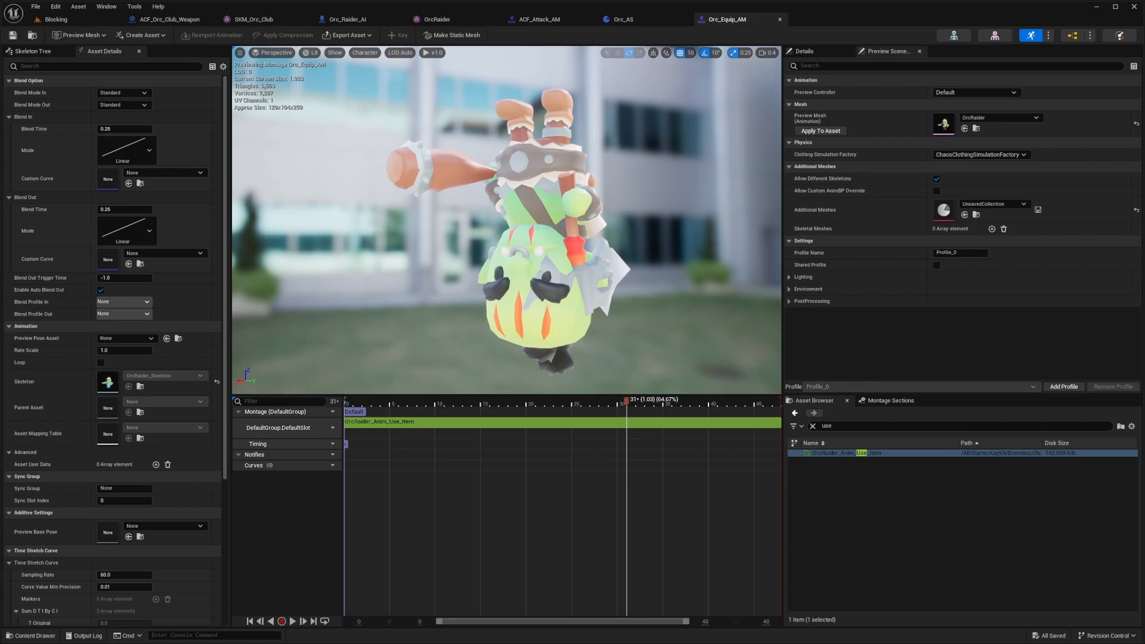
Step: Set the Rate Scale of Orc_Equip_AM to 3.0 and preview its playback
key("space")
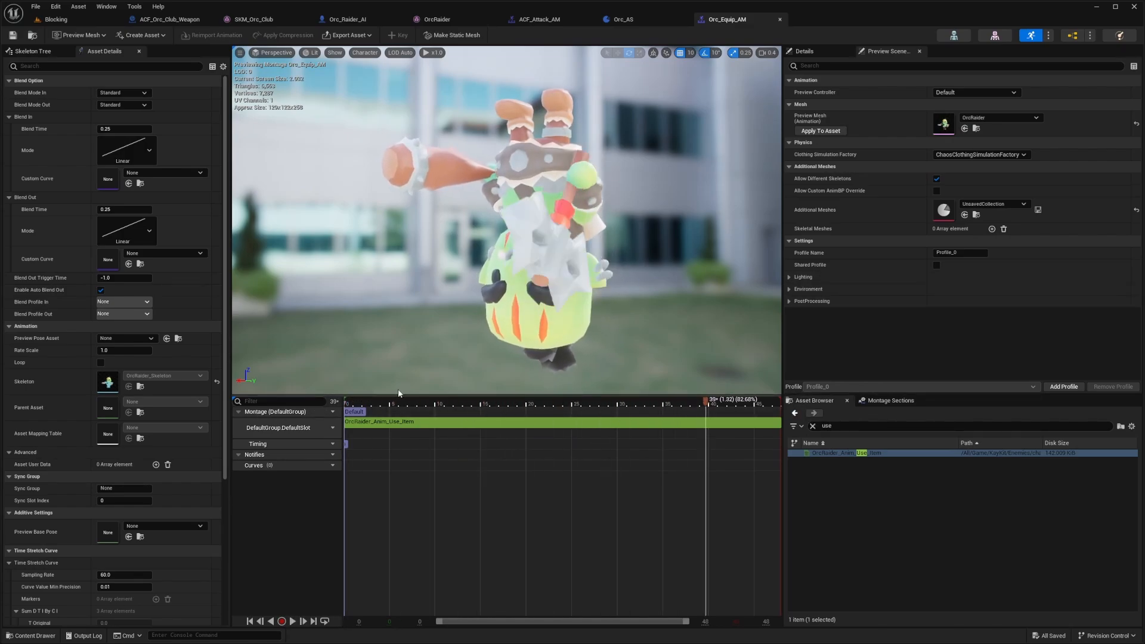
key("space")
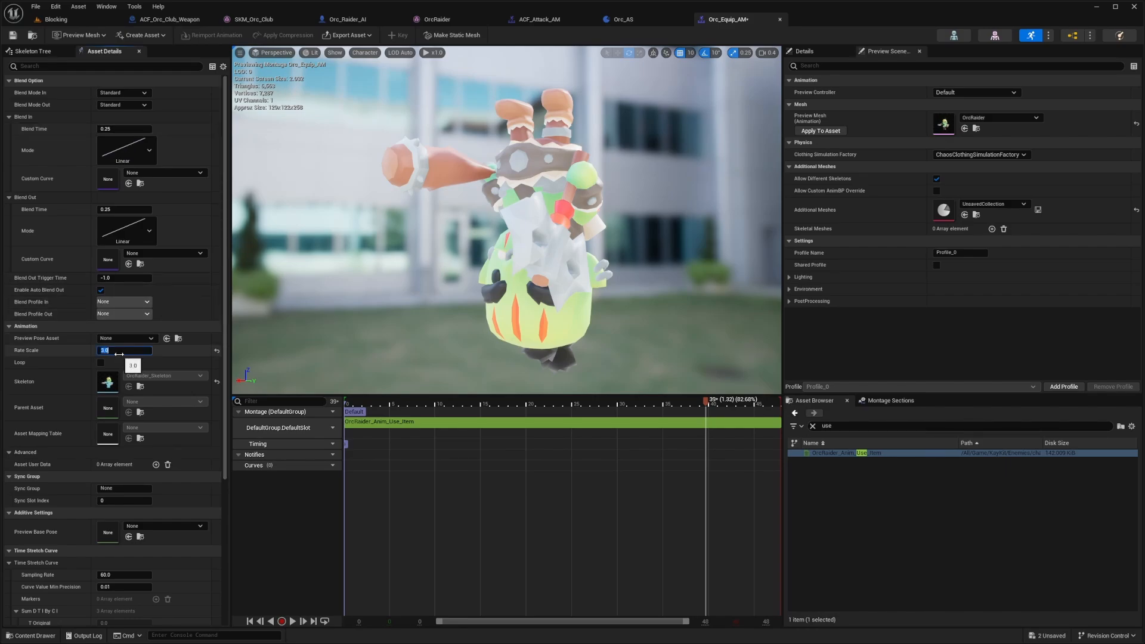
left_click_drag(373, 405, 323, 403)
key("space")
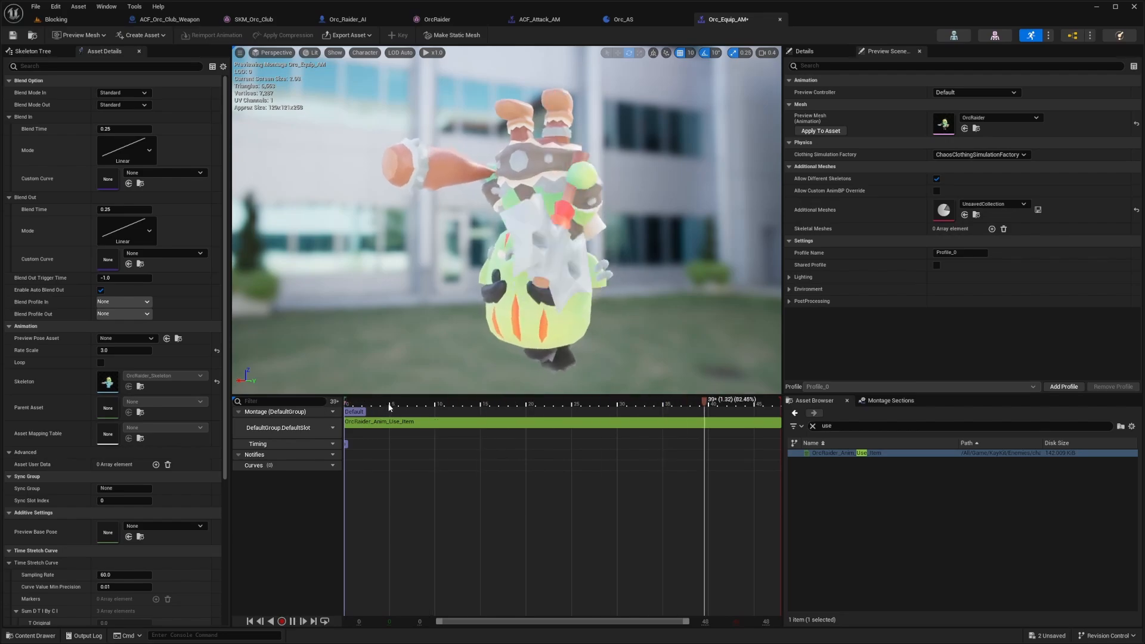
key("space")
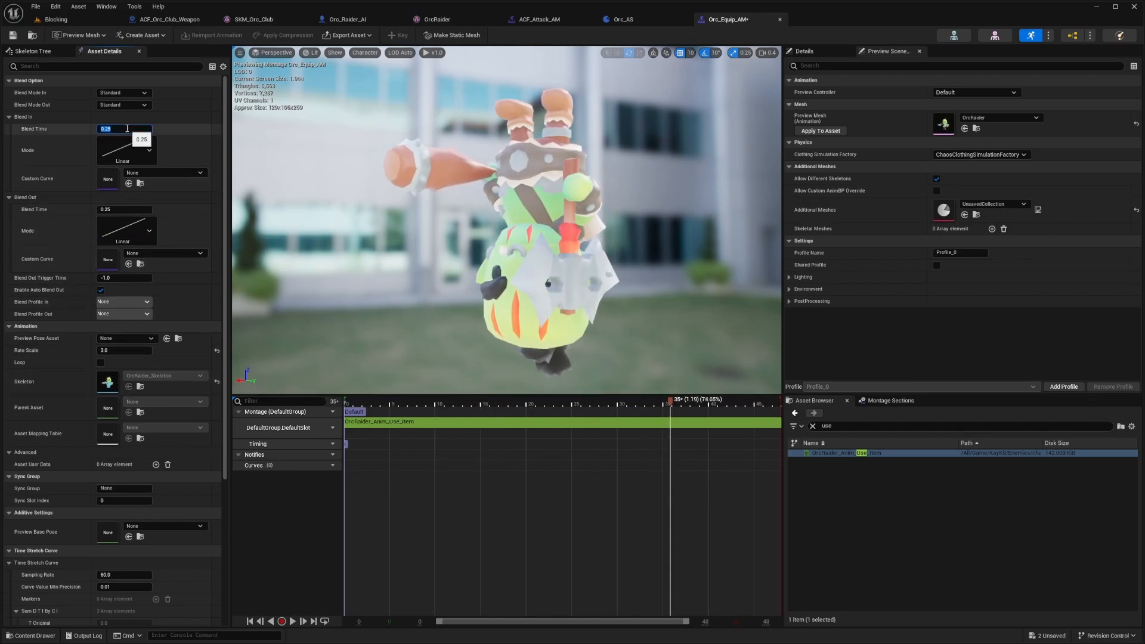
Step: Set the Blend In and Blend Out times of Orc_Equip_AM to 0.0, preview the playback and save
left_click(123, 209)
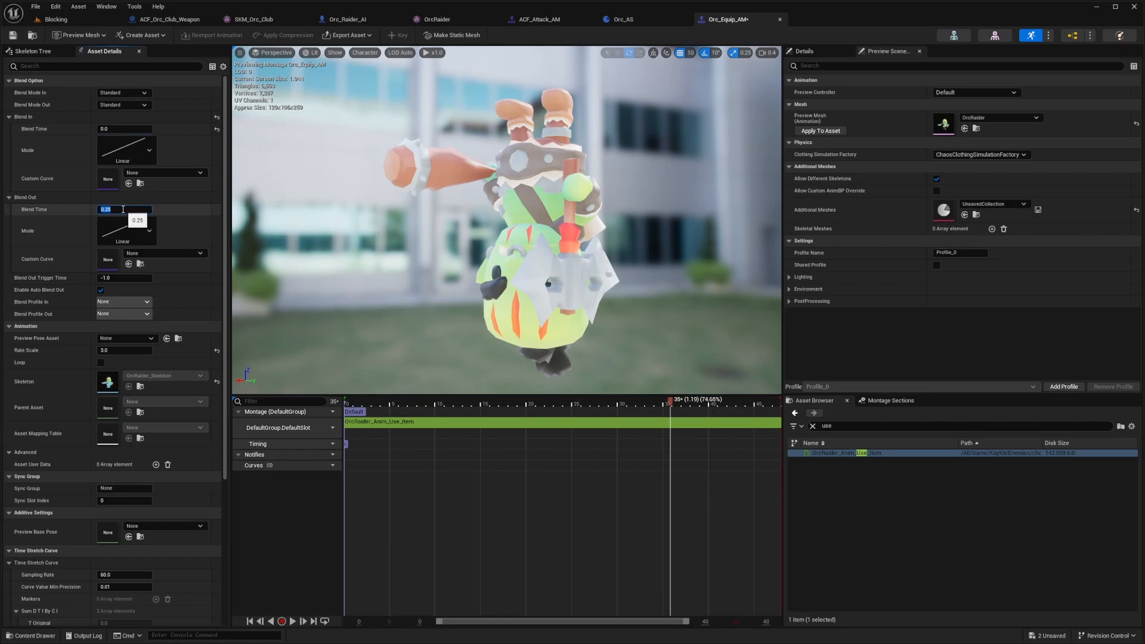
left_click(384, 374)
key("space")
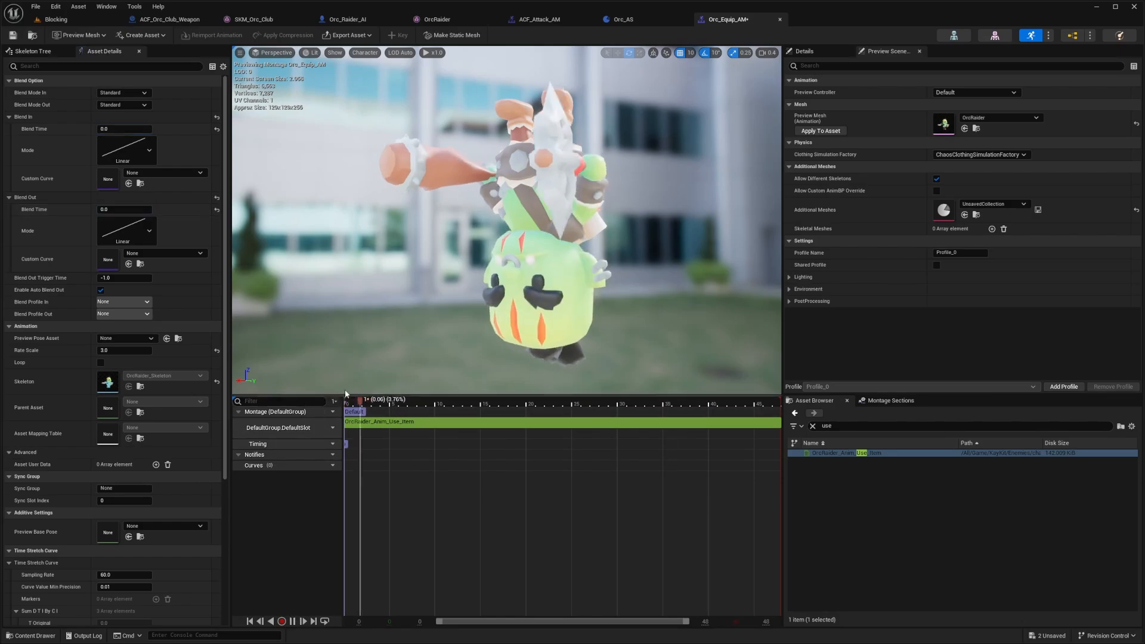
key("space")
key("ctrl+s")
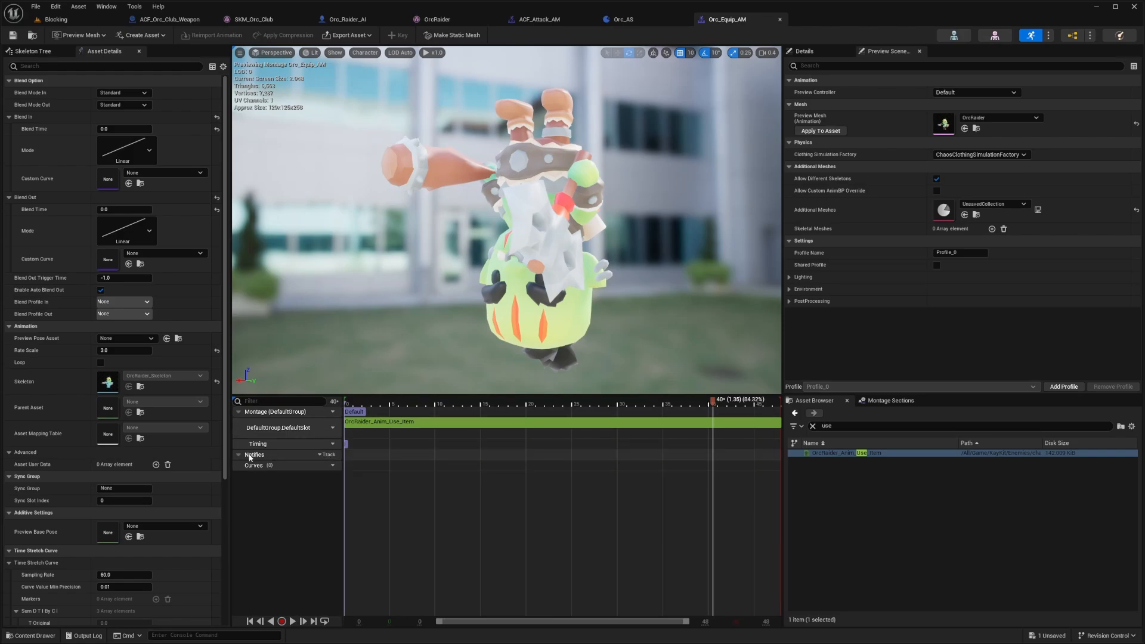
Step: Add a second notify track to the Orc_Equip_AM montage
right_click(355, 455)
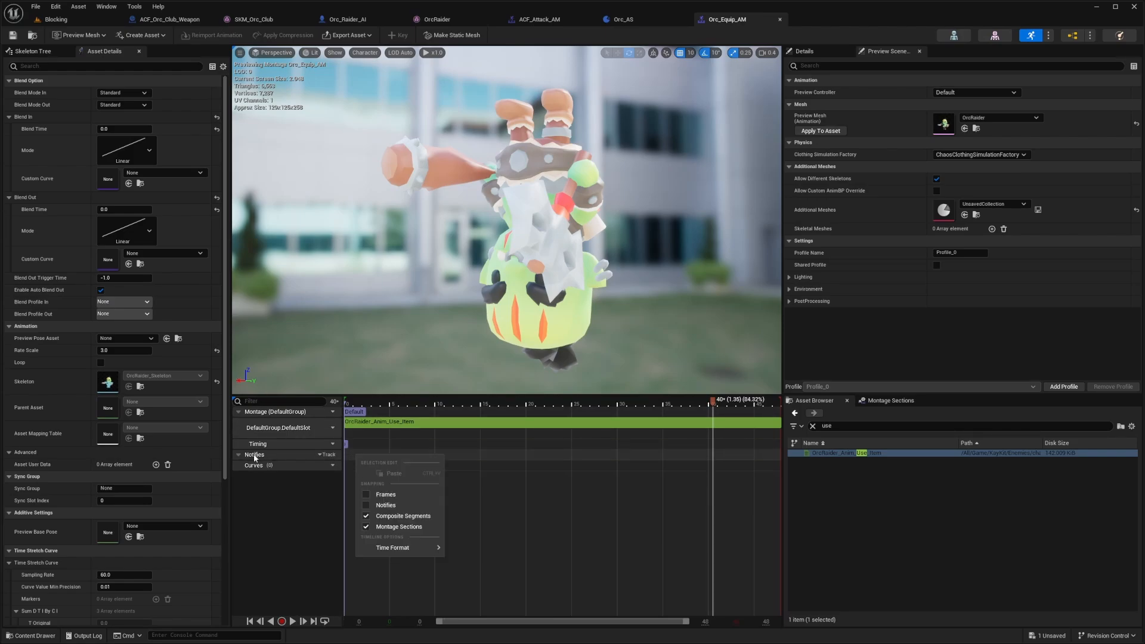
key("Escape")
left_click(320, 455)
left_click(351, 477)
Step: Add an ACFNotify Action notify on track 1 at about frame 1 of Orc_Equip_AM, save and scrub through the montage
left_click(355, 463)
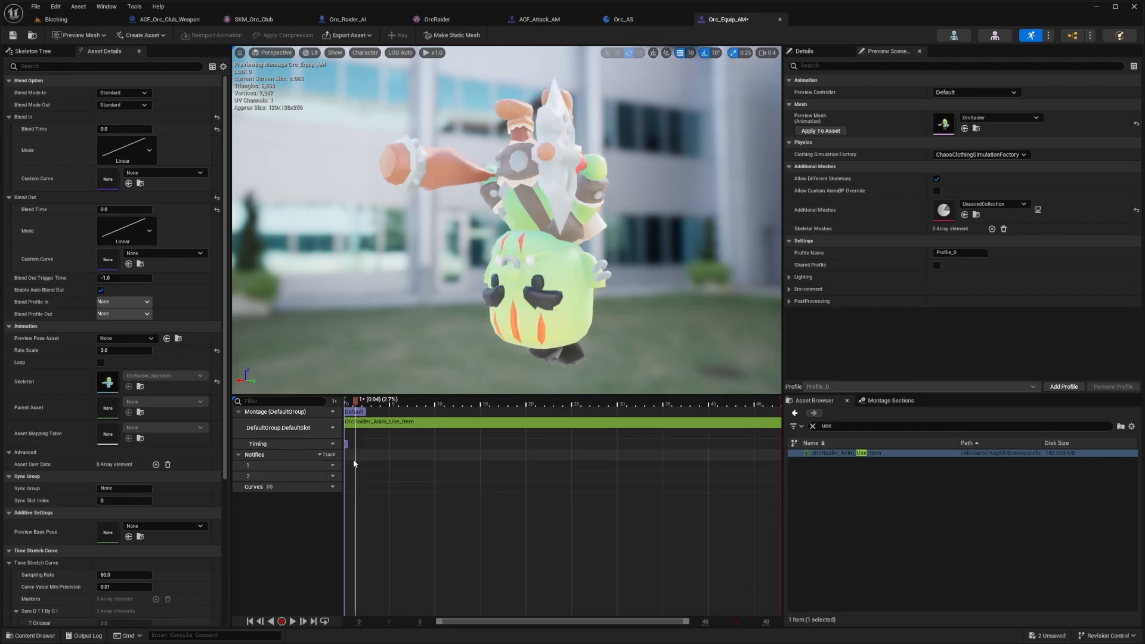
right_click(351, 470)
mouse_move(386, 486)
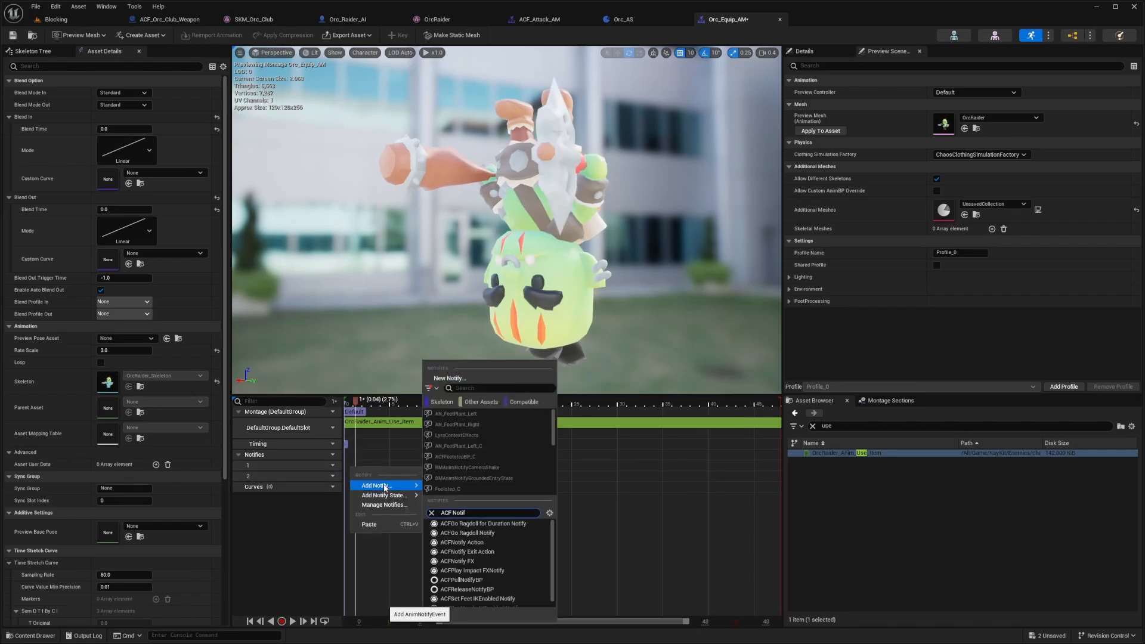
left_click(468, 542)
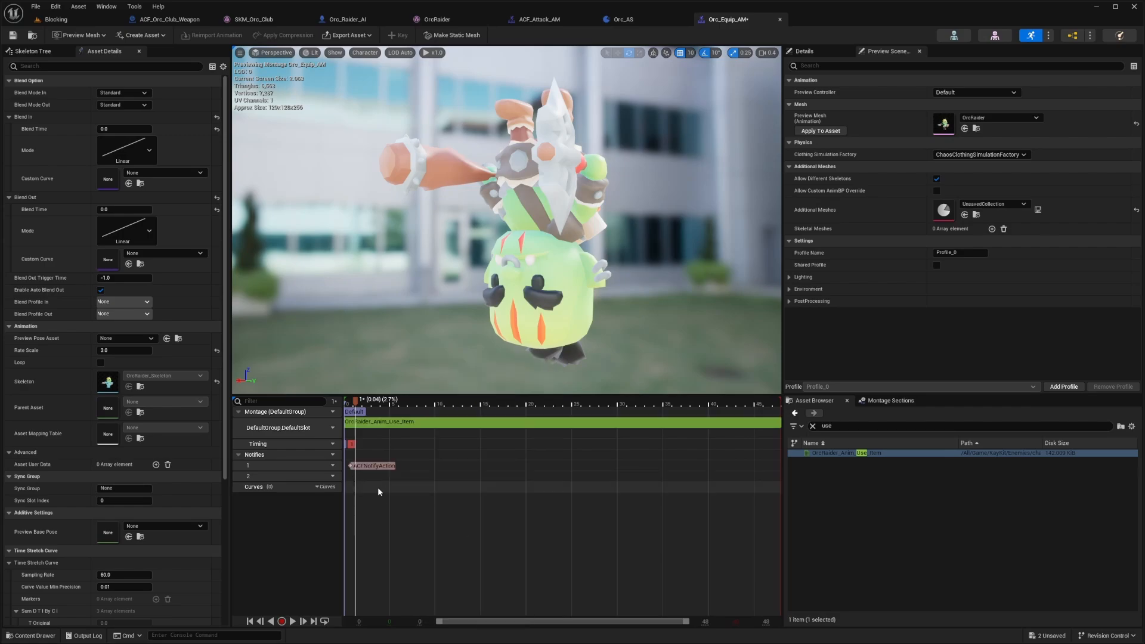
left_click(374, 468)
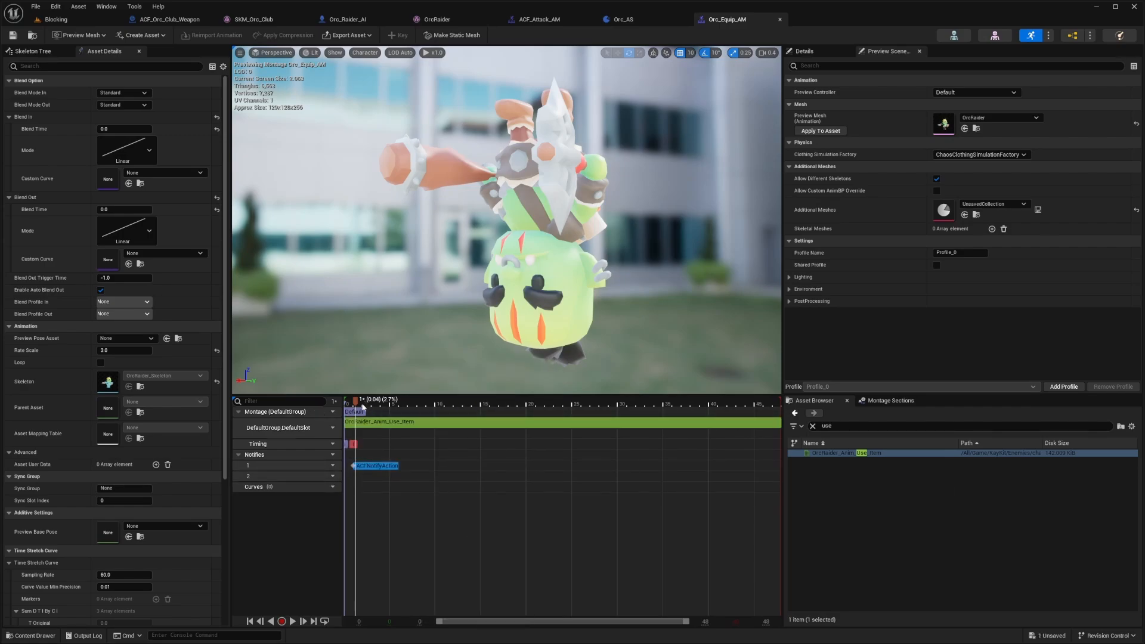
left_click_drag(362, 408, 592, 403)
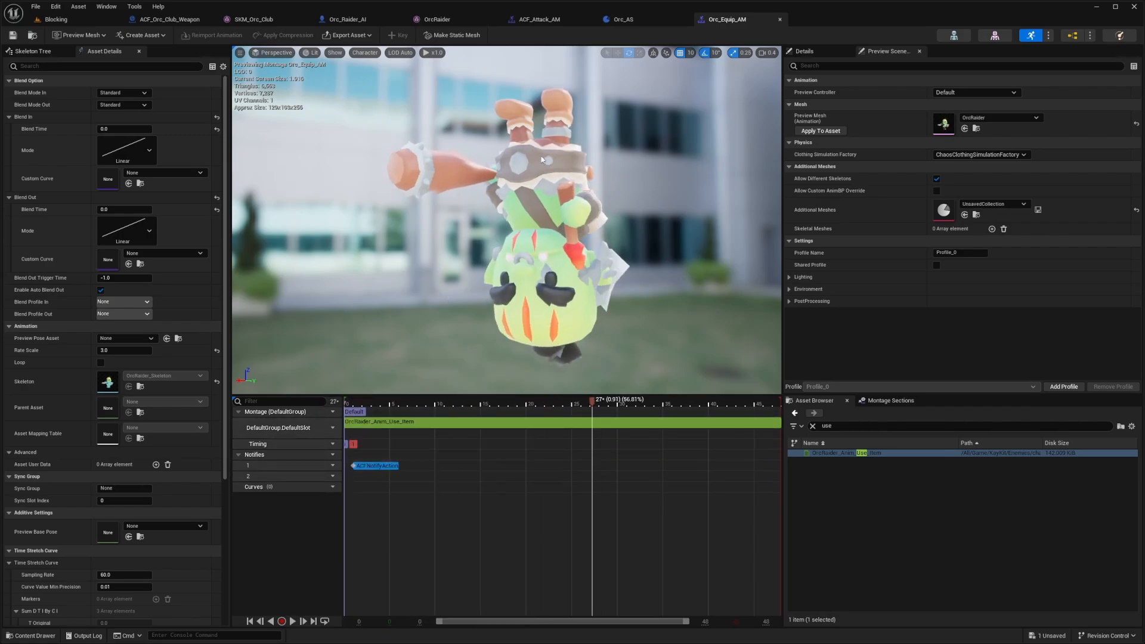
Step: In Orc_AS, set the Montage Action of the Actions.Equip.Melee entry to Orc_Equip_AM
left_click(641, 17)
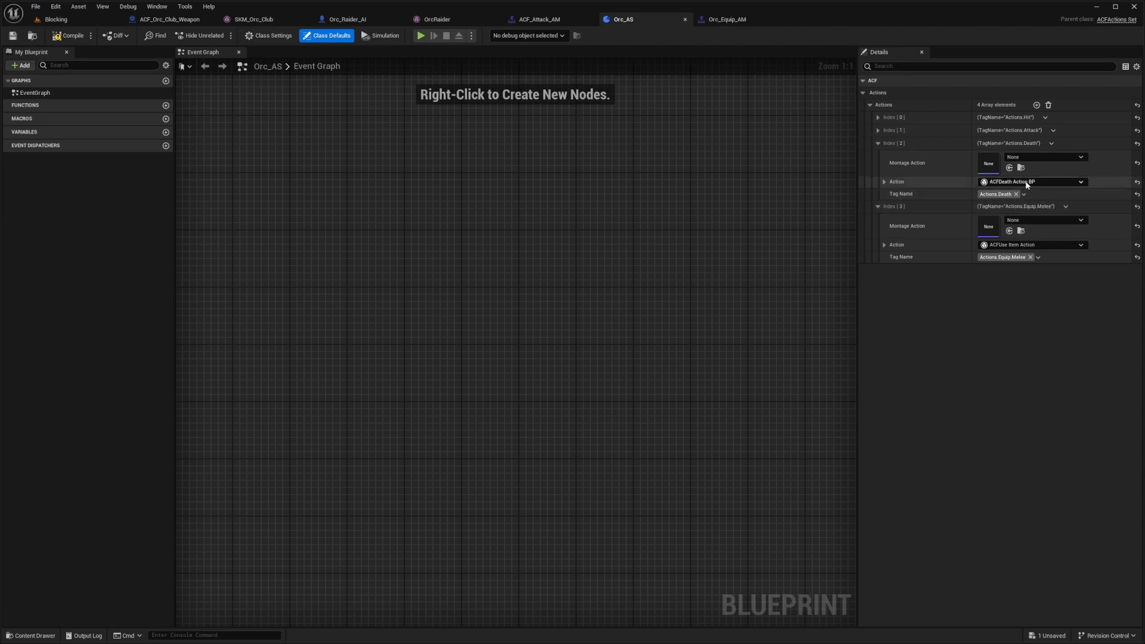
left_click(1018, 222)
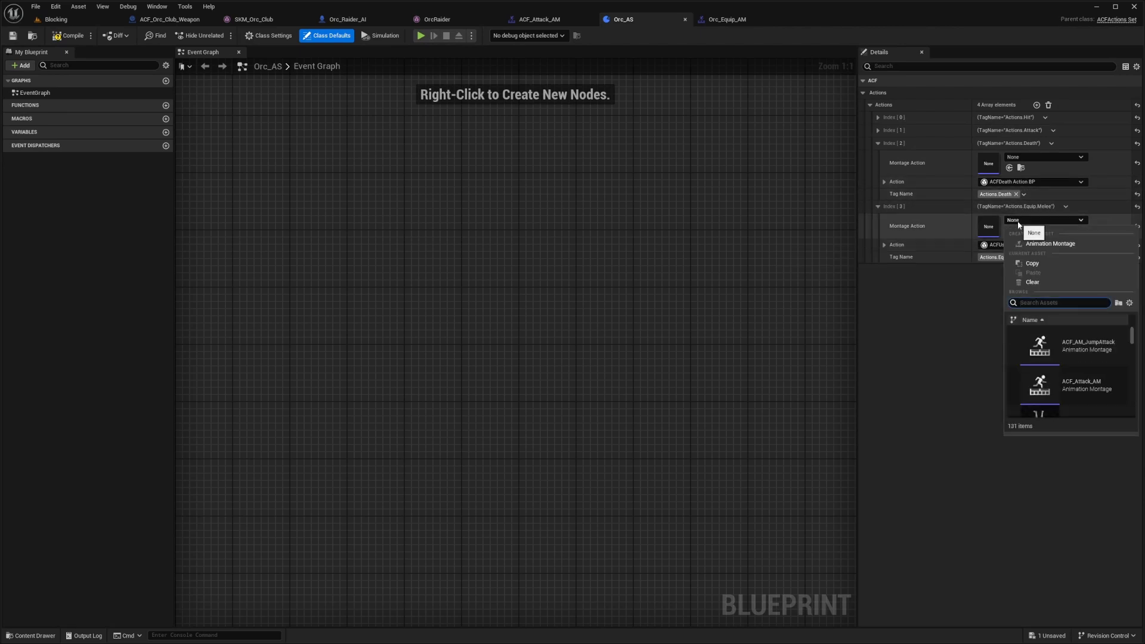
type("or")
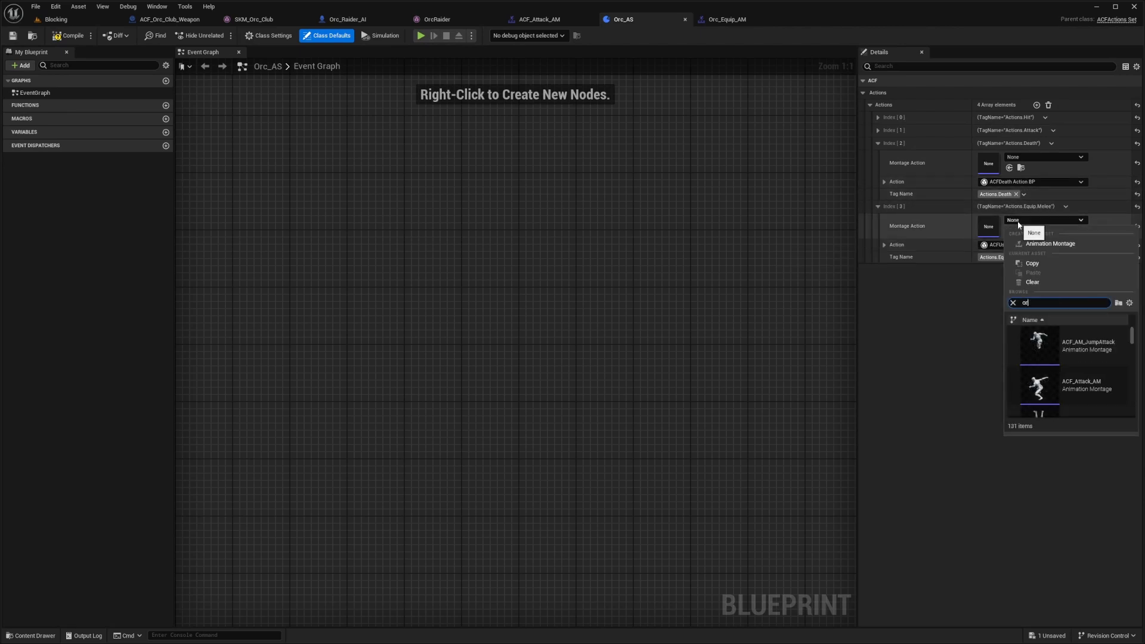
type("c")
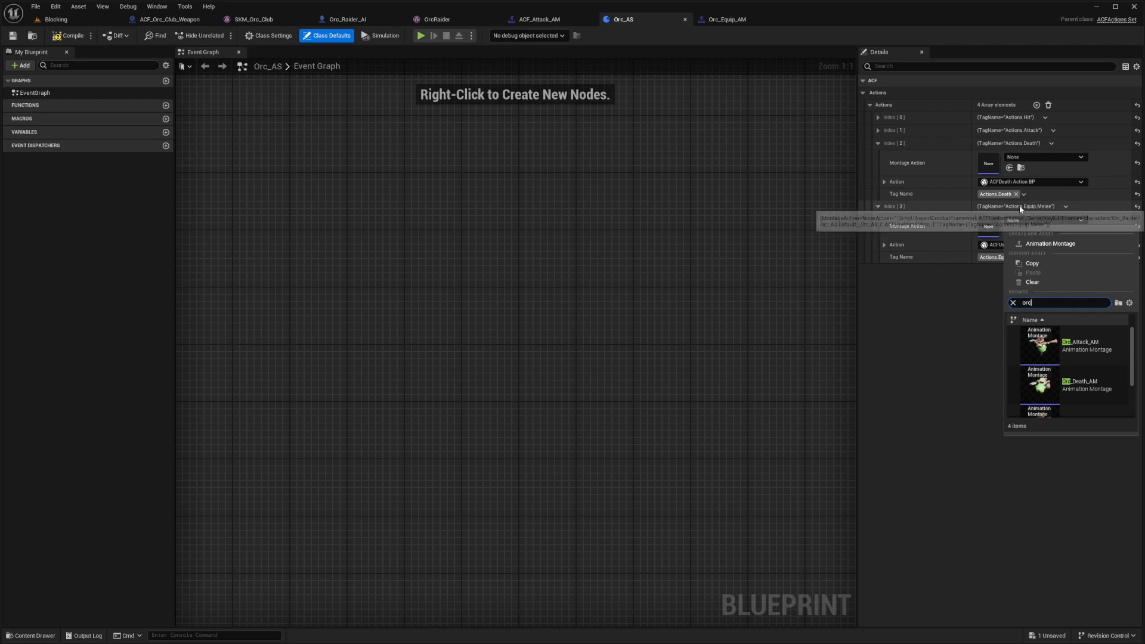
scroll(1095, 388, "down", 2)
left_click(1095, 387)
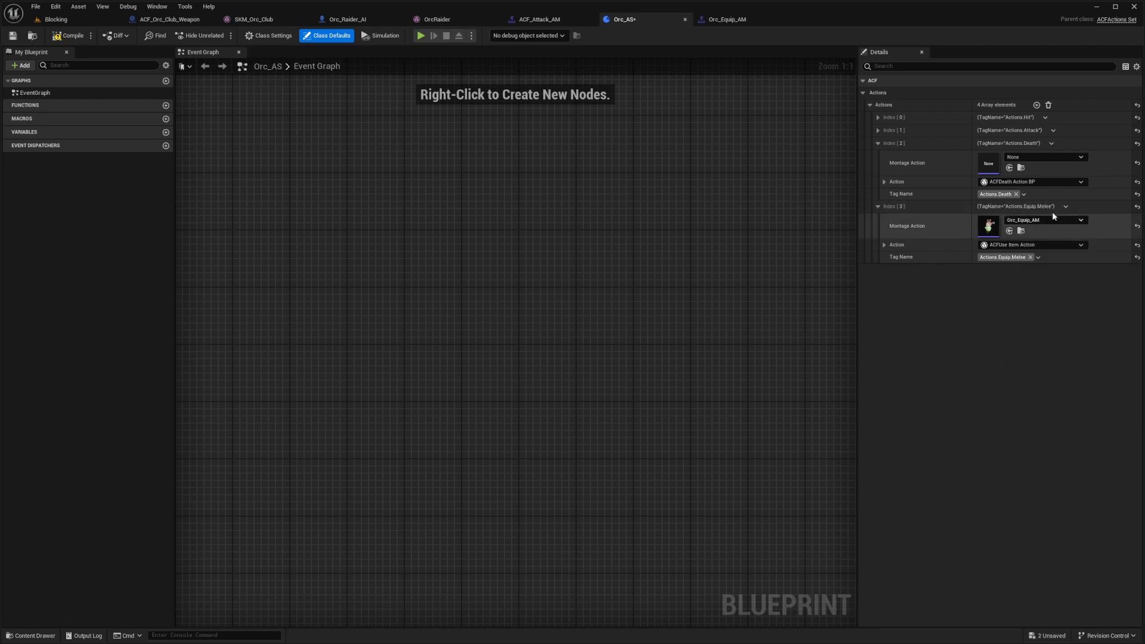
Step: Set the Montage Action of the Actions.Death entry to Orc_Death_AM and save the action set
left_click(1020, 158)
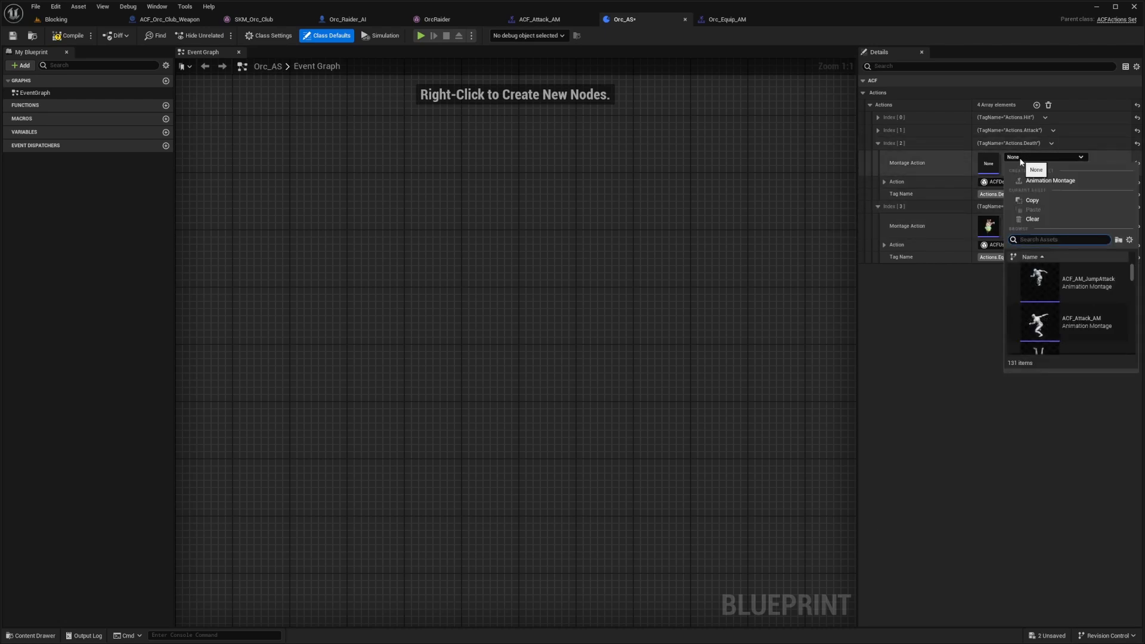
type("death")
key("ctrl+a")
type("orc")
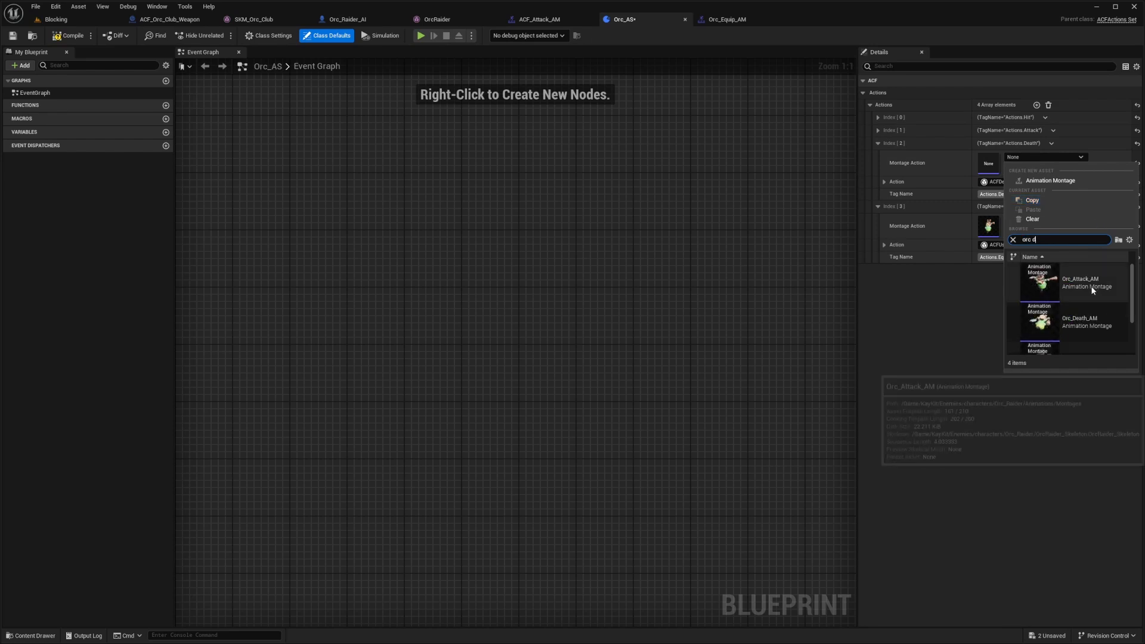
left_click(1083, 313)
key("ctrl+s")
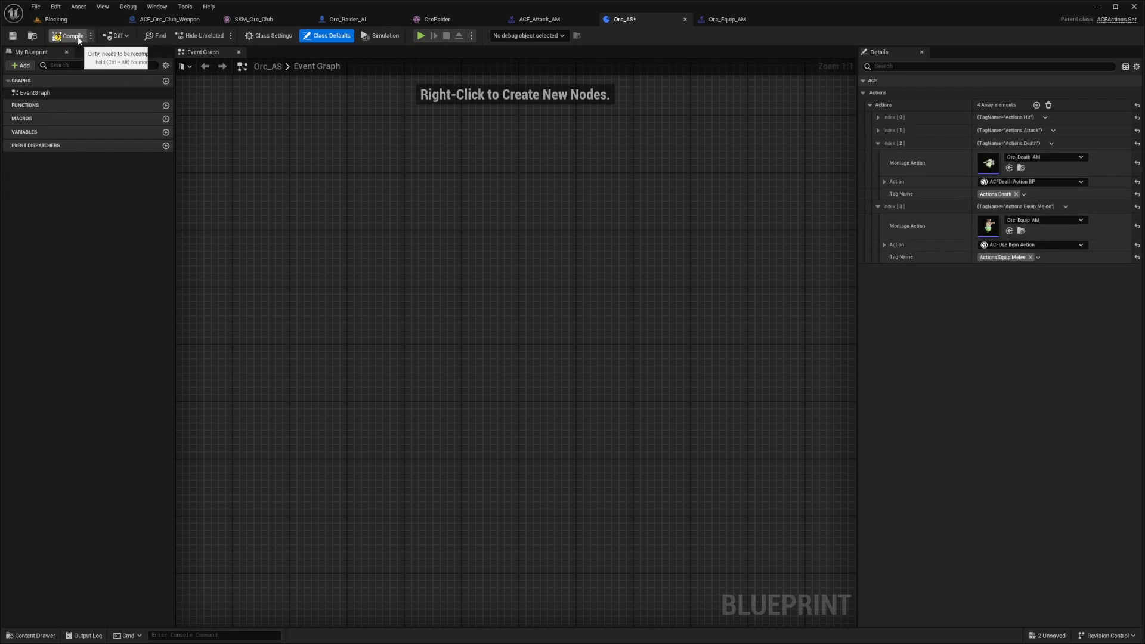
Step: Play-test the Blocking level in full screen, moving the cow character around the orc raiders and attacking them
left_click(57, 20)
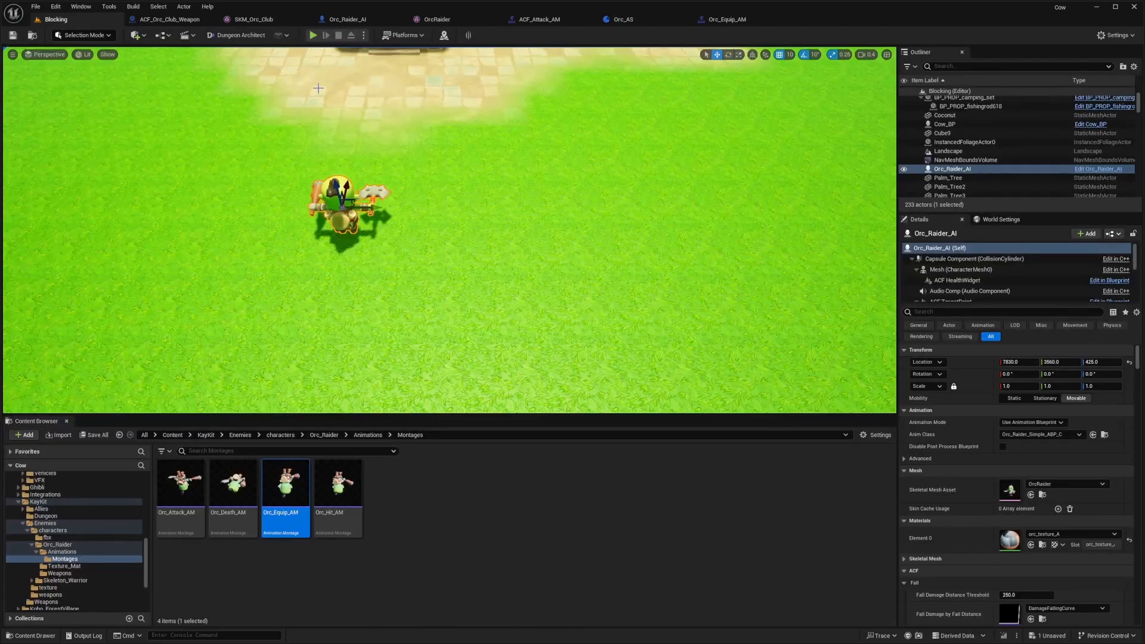
key("shift+F11")
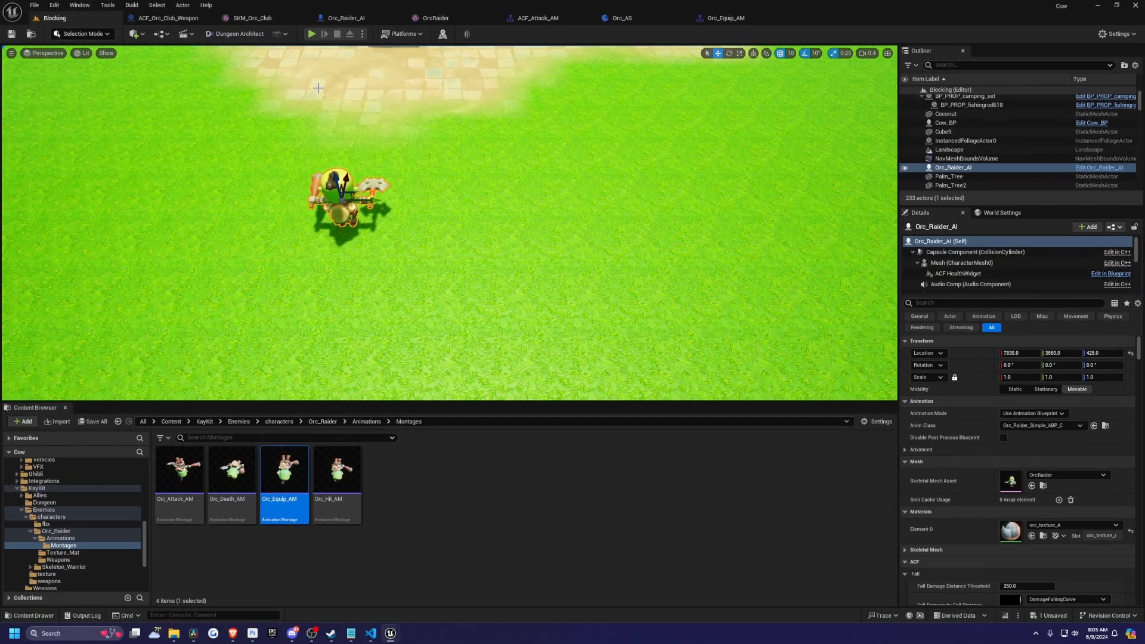
key("shift+F11")
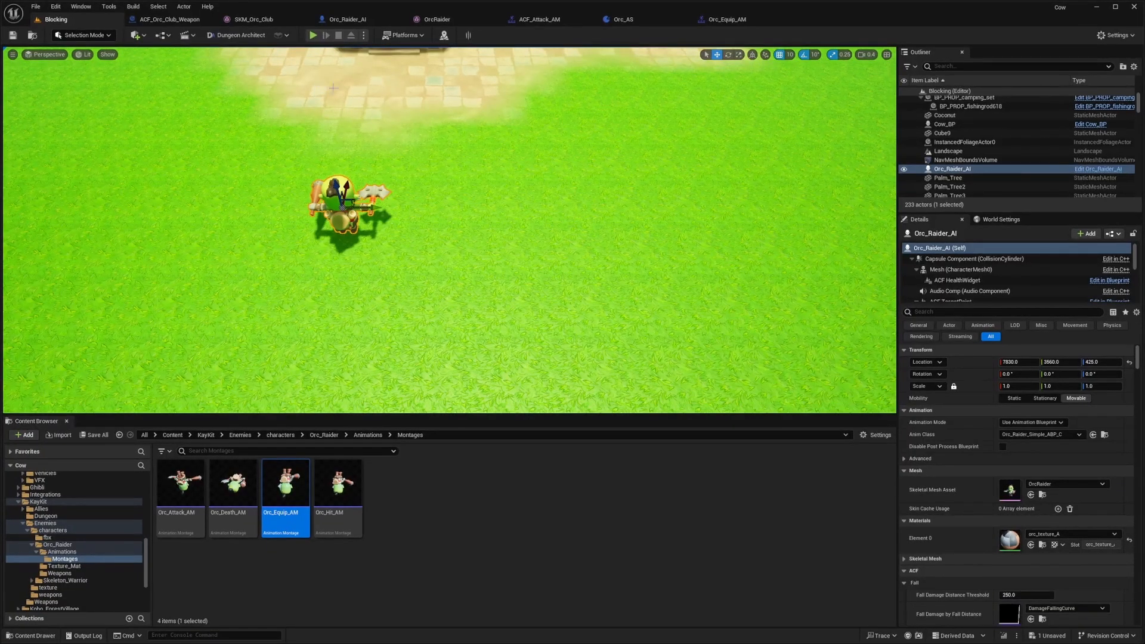
right_click_drag(346, 89, 349, 67)
key("F11")
key("alt+p")
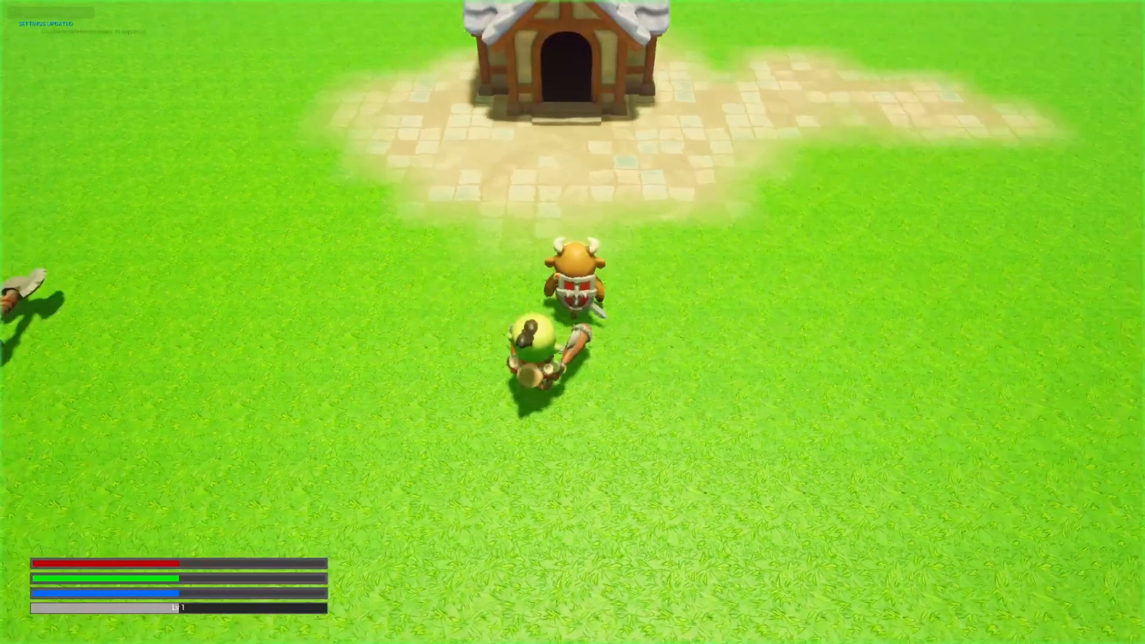
key("d")
key("s")
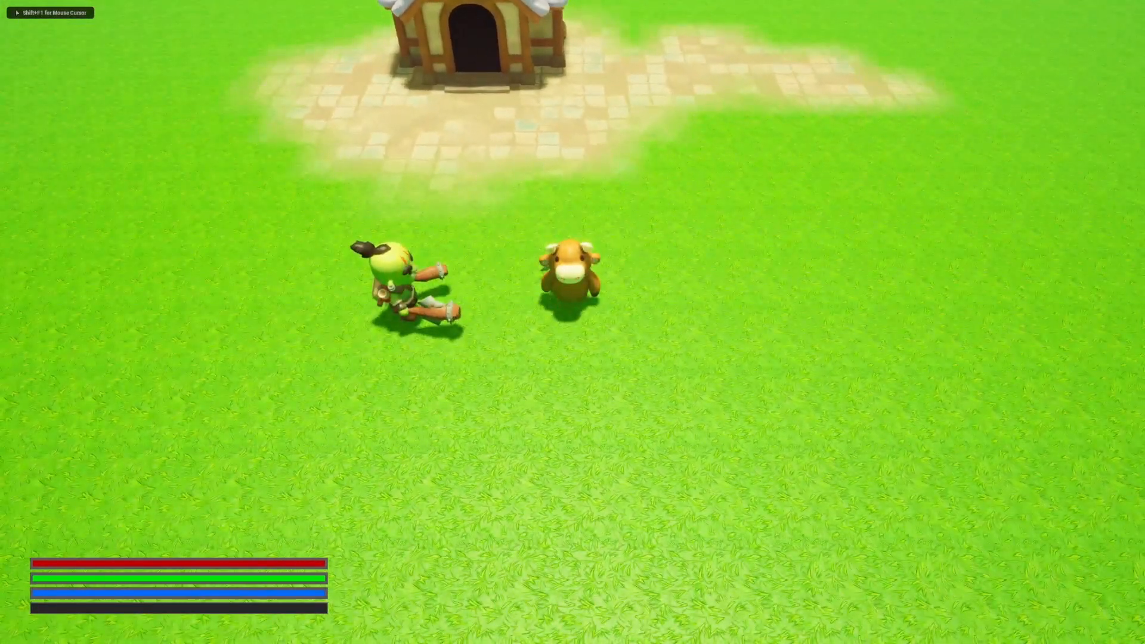
left_click(572, 322)
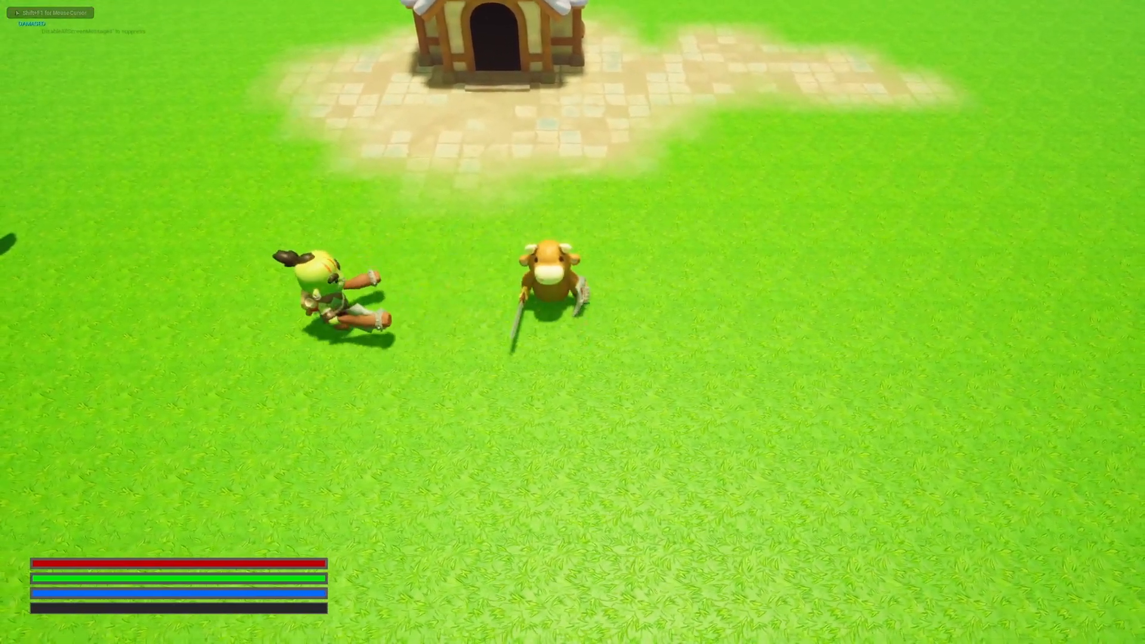
key("a")
left_click(572, 321)
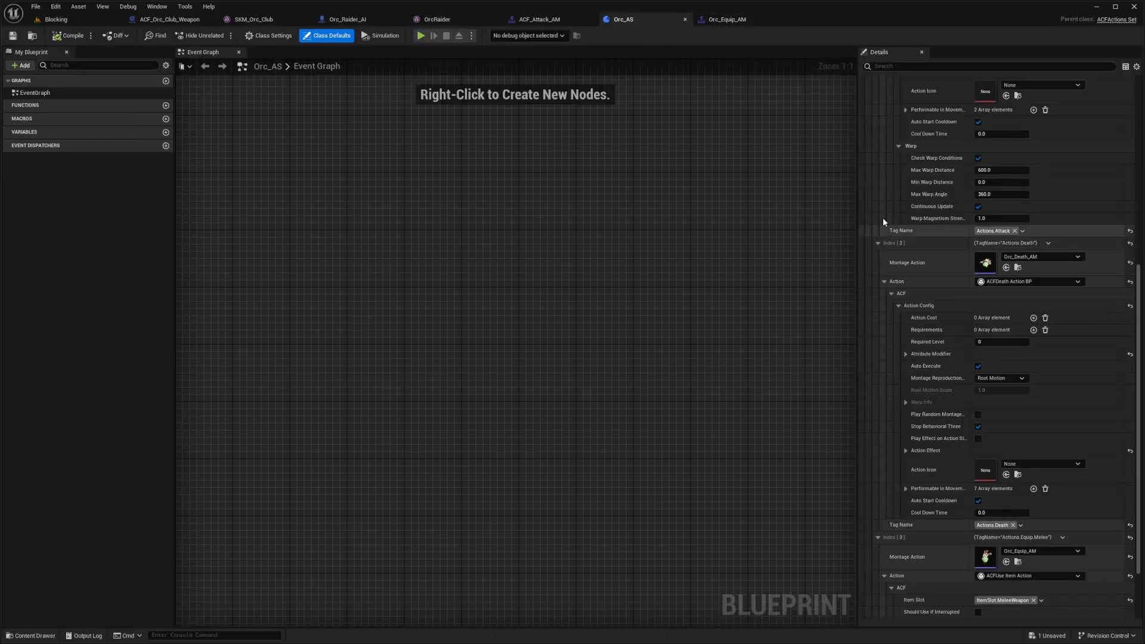
Step: In Orc_AS, clear and reassign ItemSlot.MeleeWeapon as the Actions.Equip.Melee item slot, save, and expand its Action Config
scroll(918, 248, "up", 5)
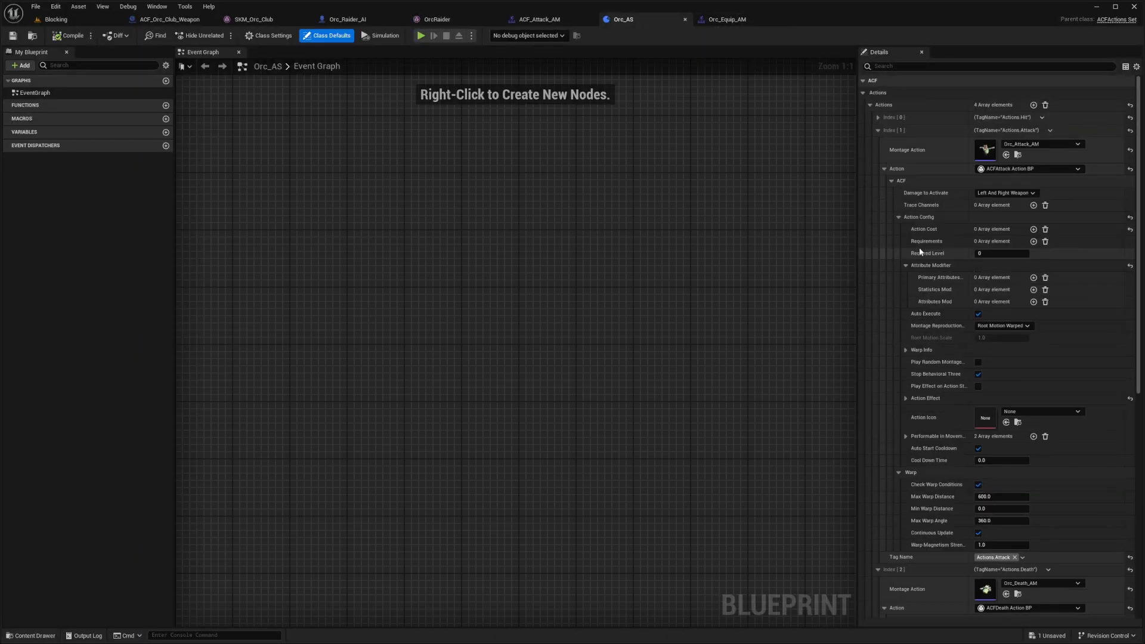
left_click(878, 130)
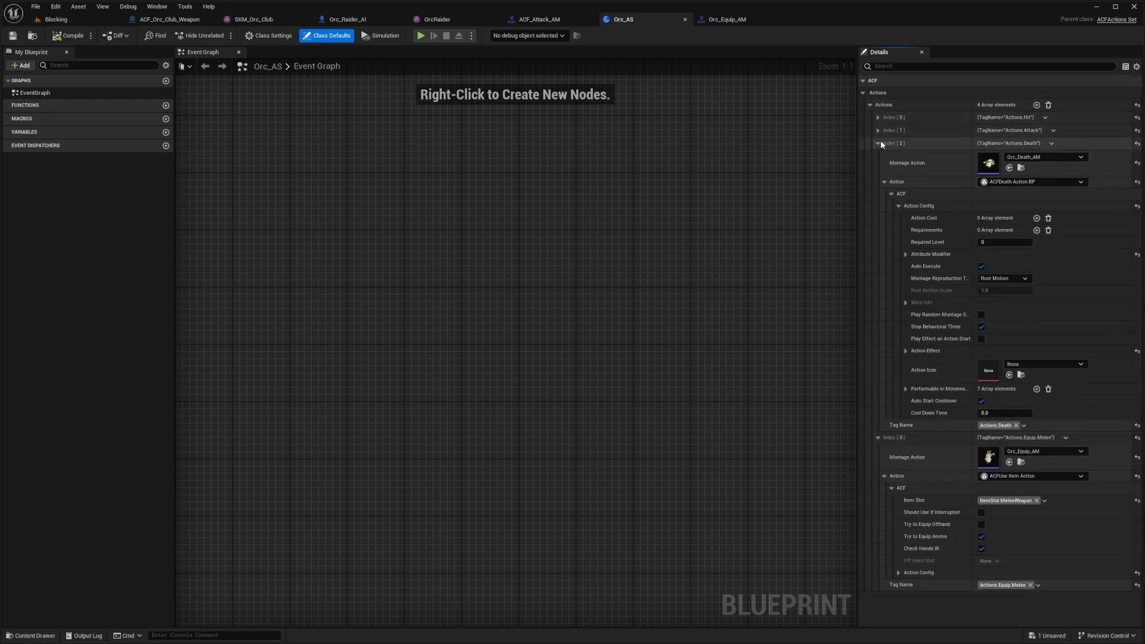
left_click(878, 144)
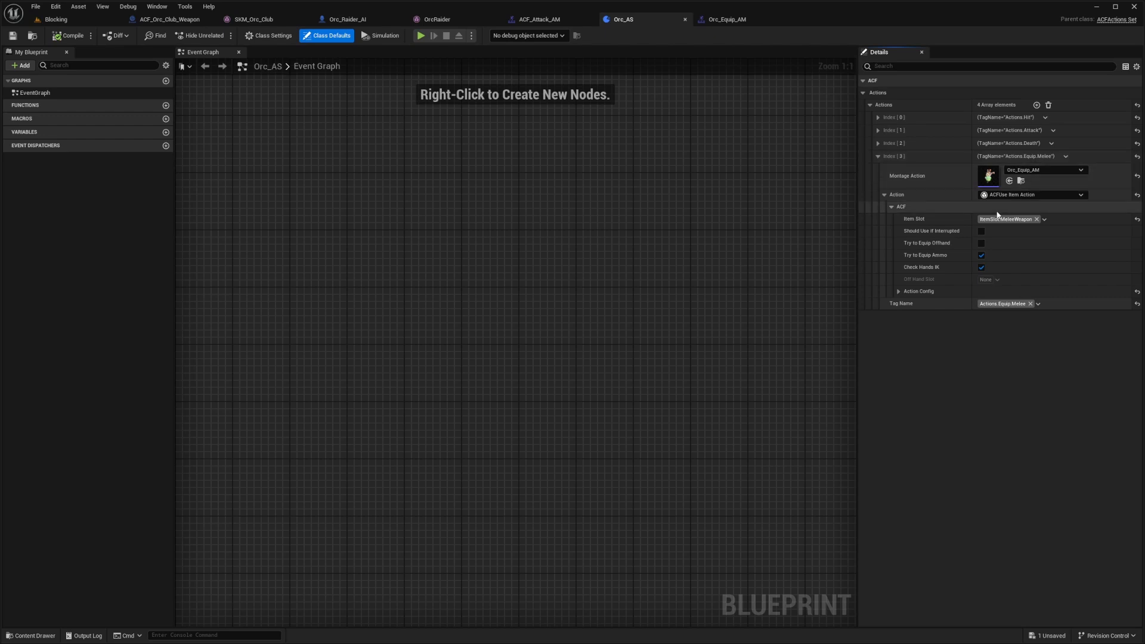
left_click(1037, 219)
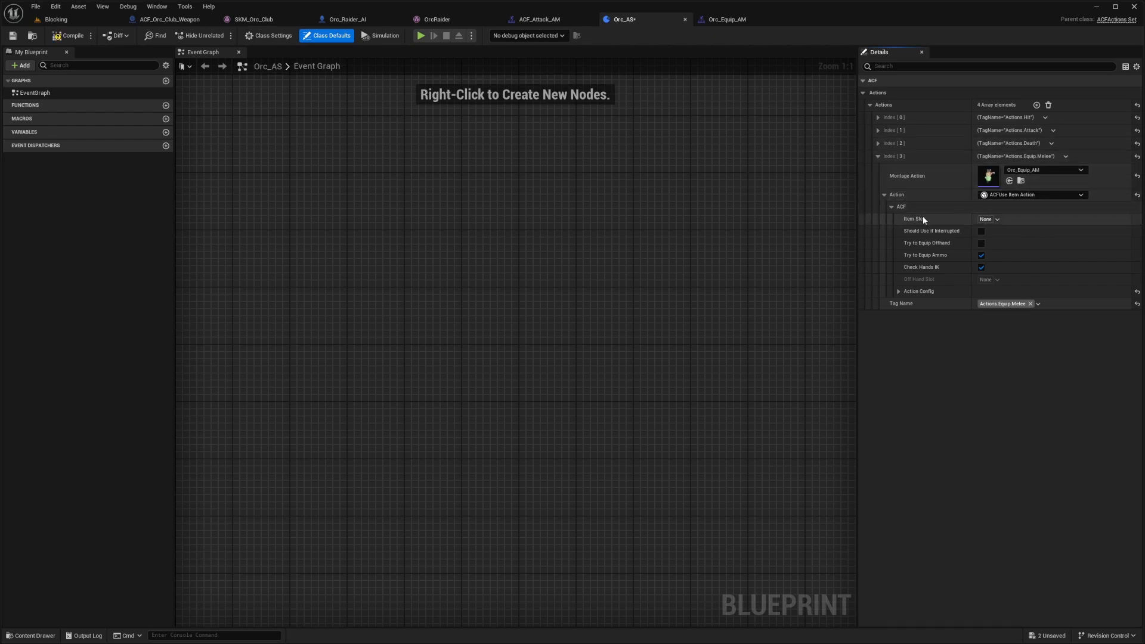
left_click(995, 220)
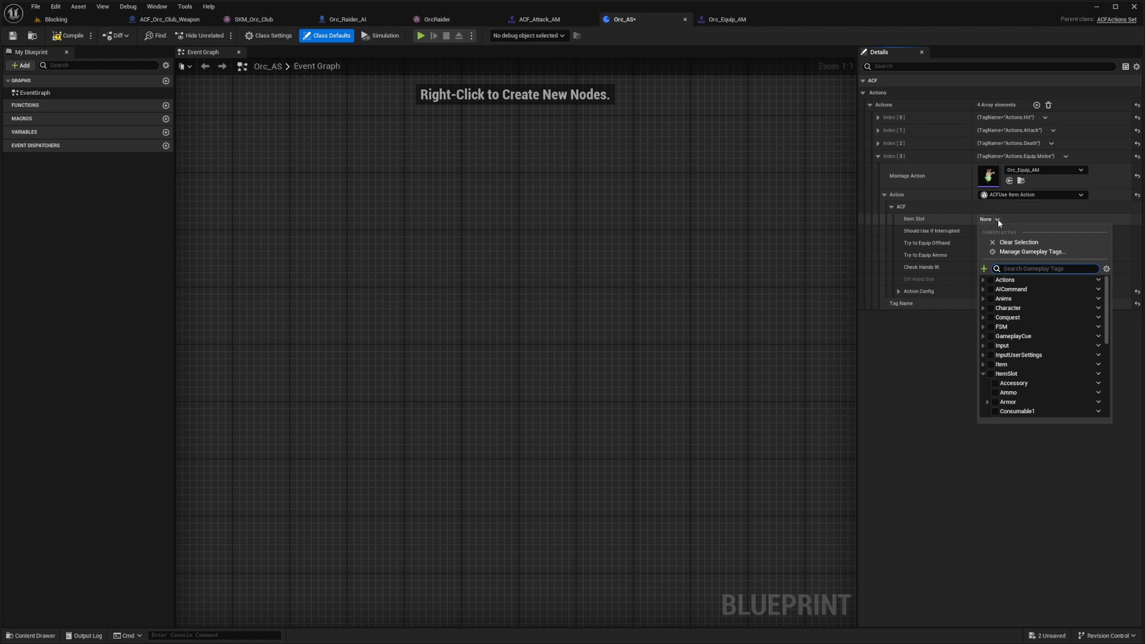
type("meleewe")
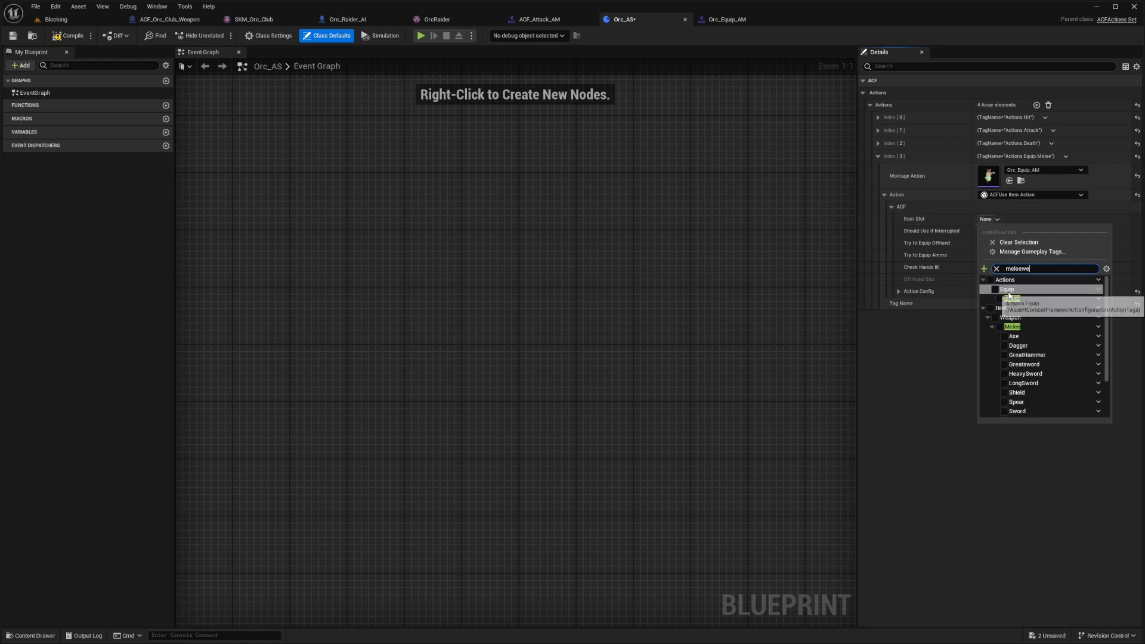
type("a")
left_click(995, 289)
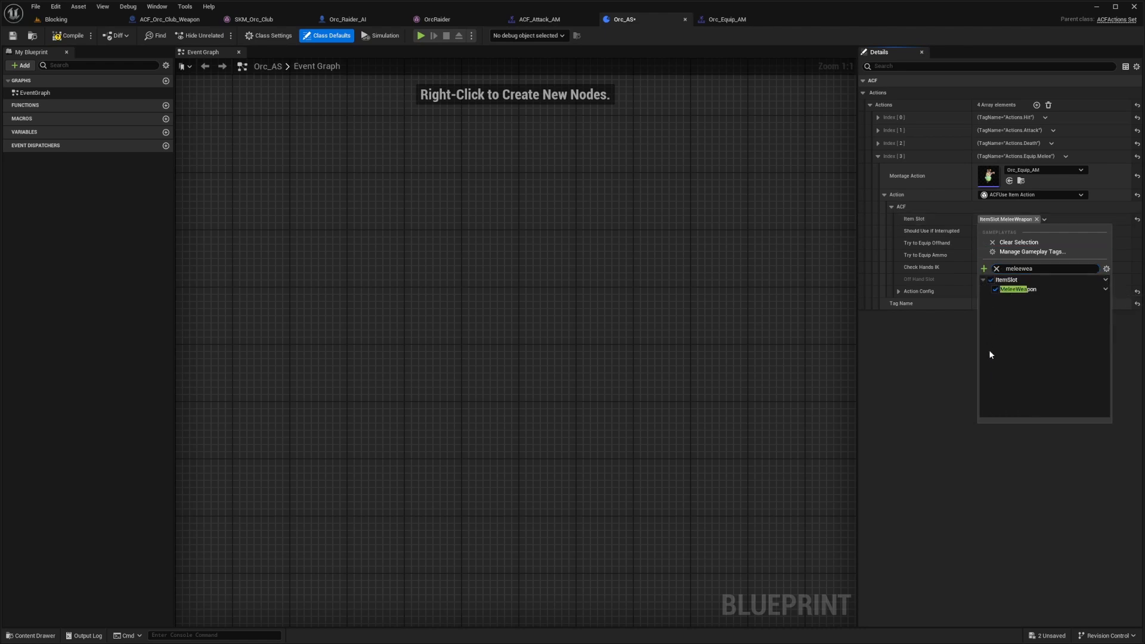
key("ctrl+s")
left_click(898, 291)
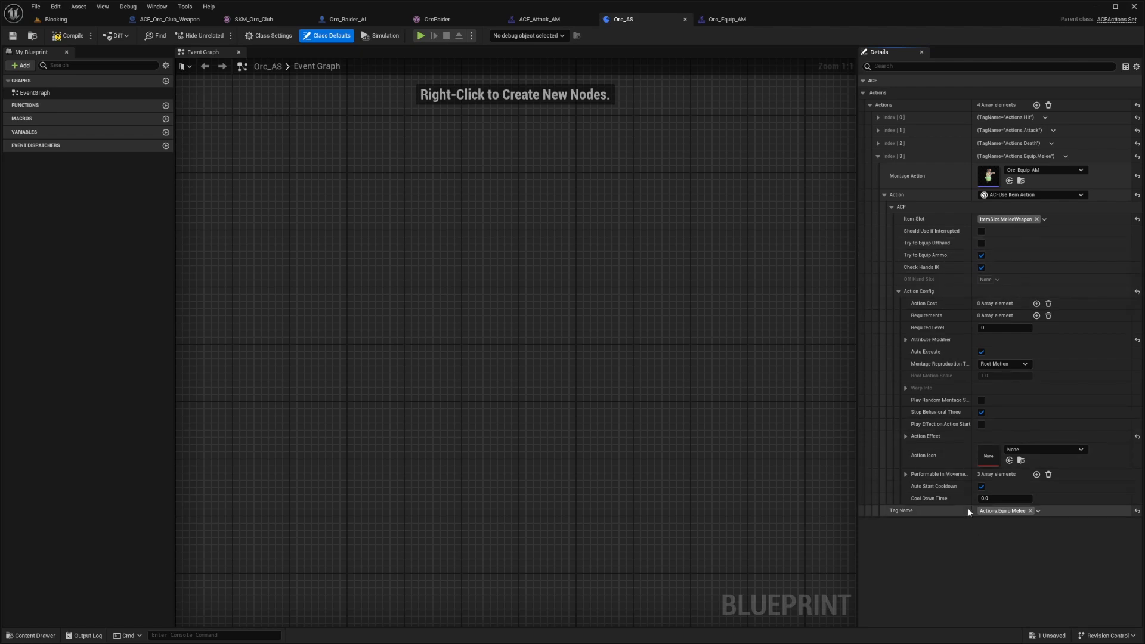
Step: Open the parent class of the Orc_Raider_AI blueprint, and change the blueprint's parent to ACFMelee Enemy BP
left_click(434, 21)
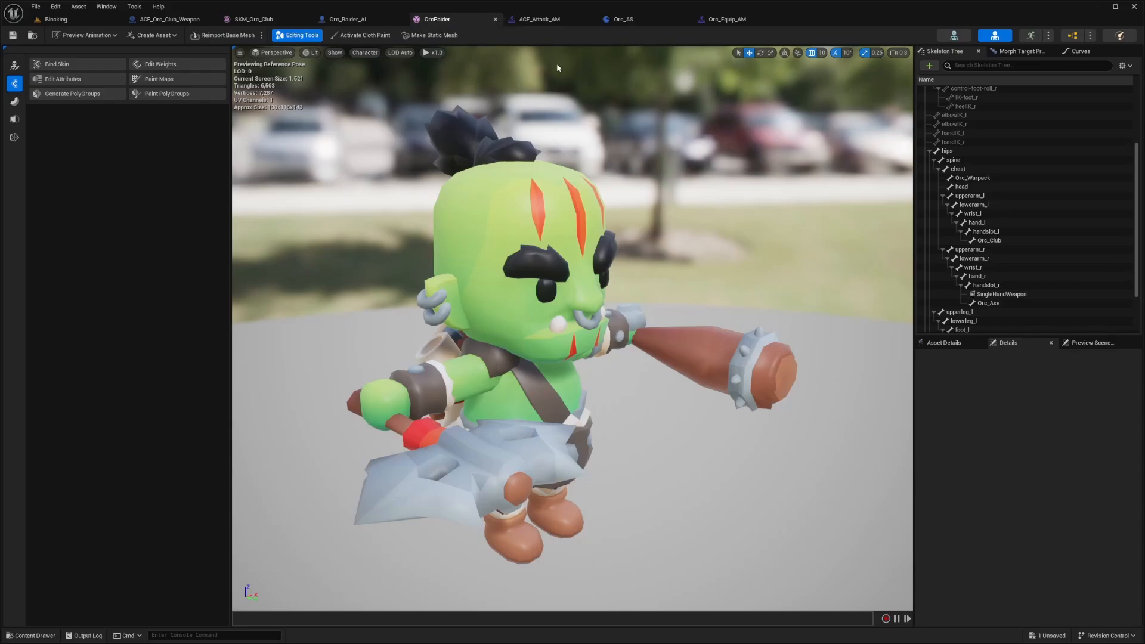
left_click(376, 19)
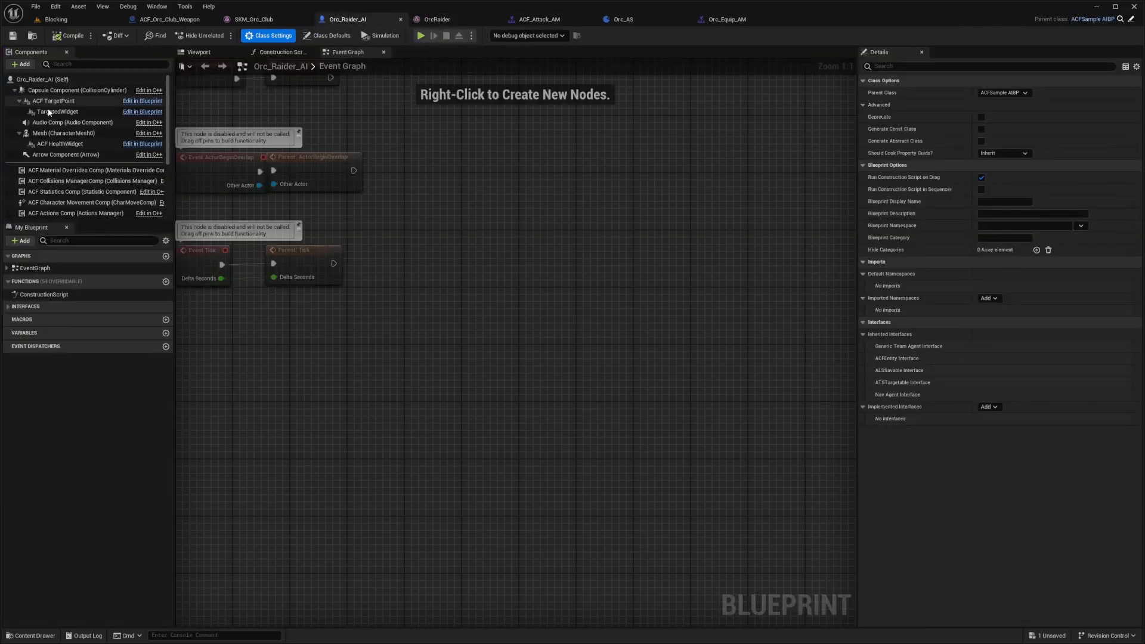
left_click(1121, 19)
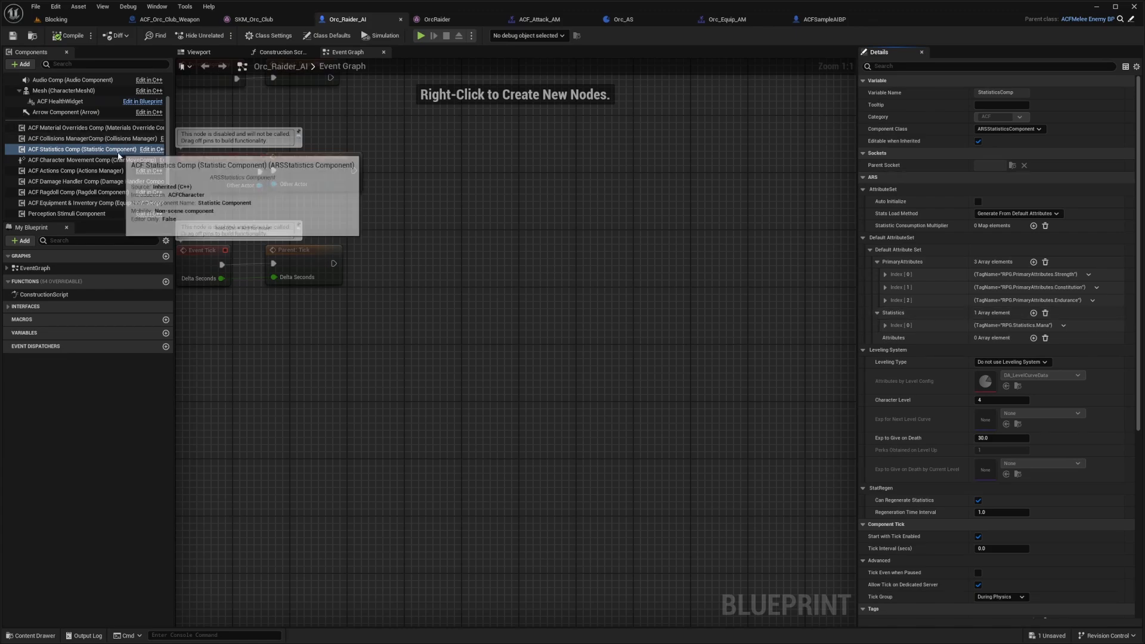
Step: Empty the Statistics and PrimaryAttributes arrays of Orc_Raider_AI's ACF Statistics Comp, and add one statistic with RPG.Statistics.Health as its Stat Type
left_click(1044, 312)
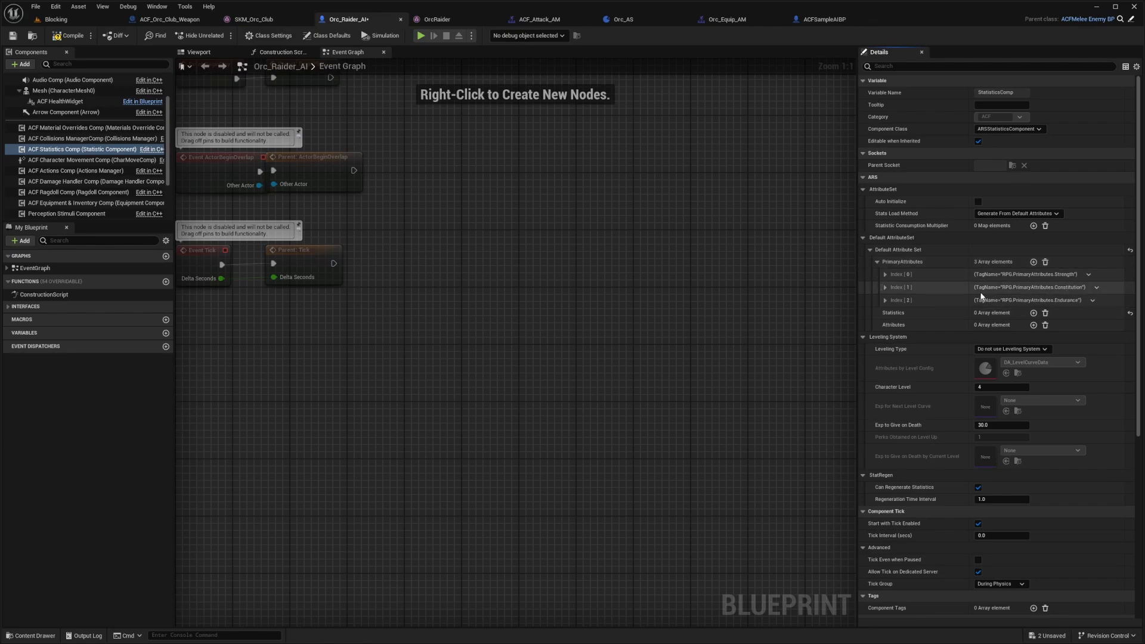
left_click(1044, 261)
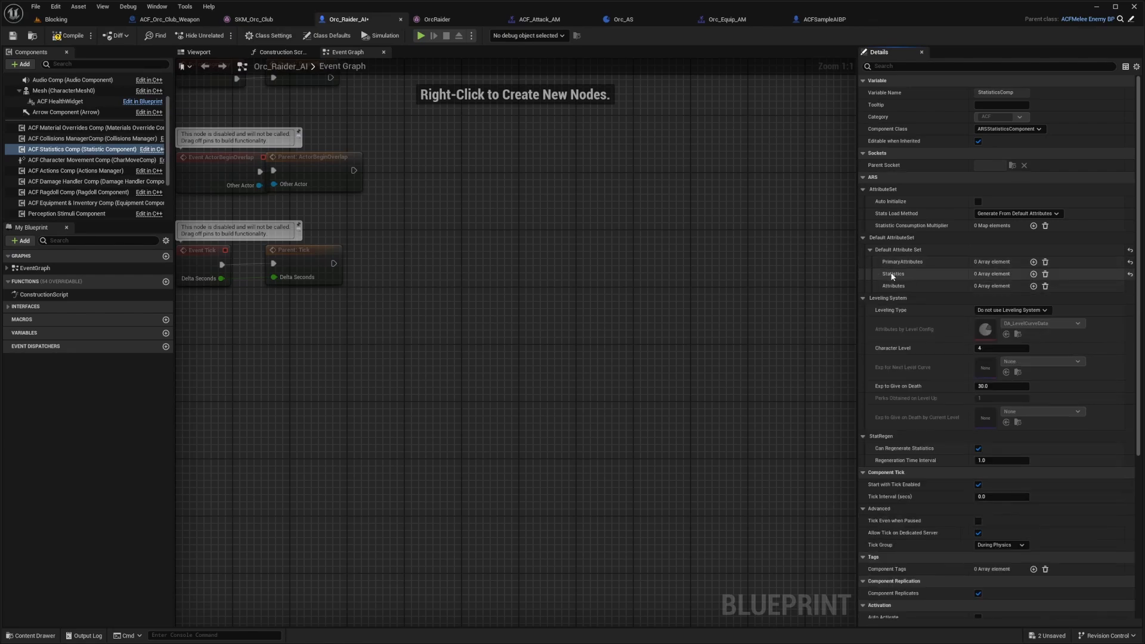
left_click(1033, 274)
left_click(885, 286)
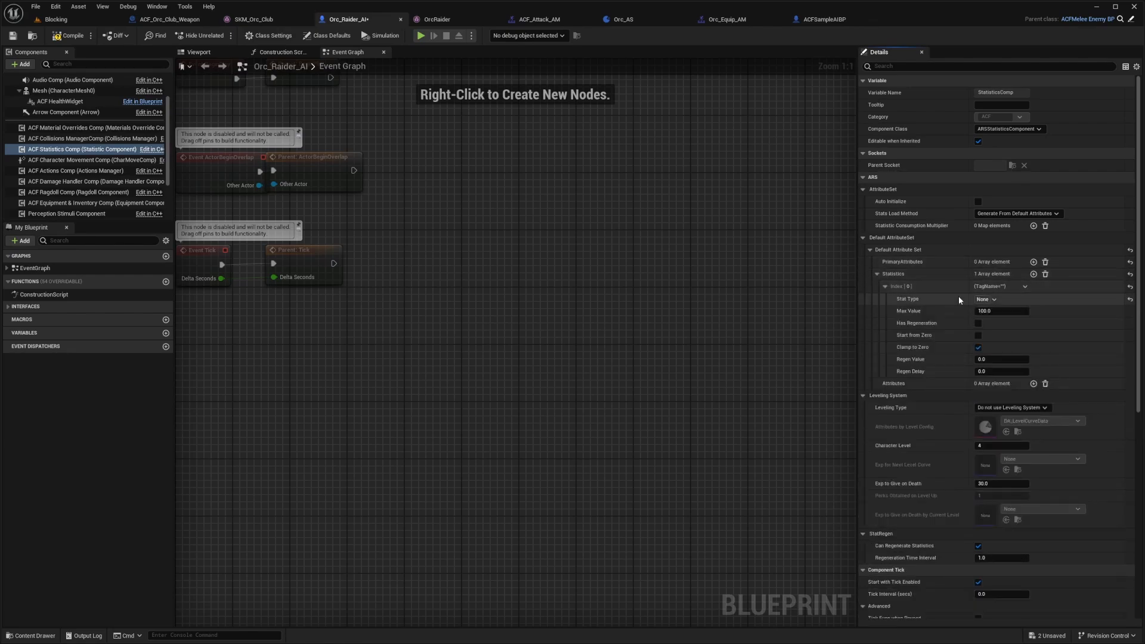
left_click(990, 298)
type("health")
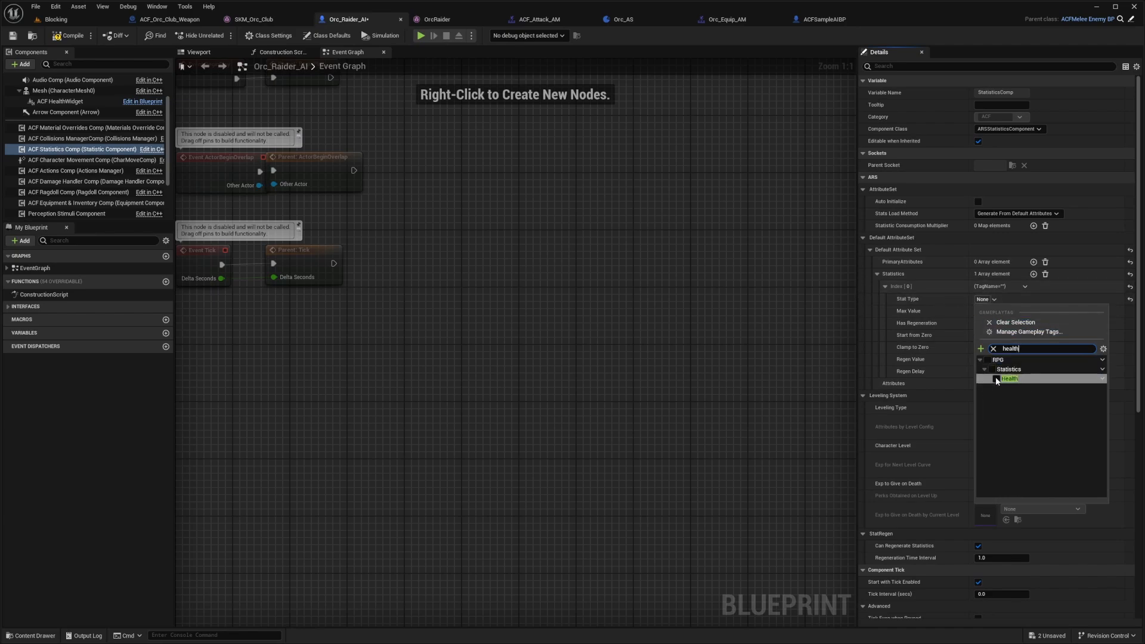
left_click(995, 378)
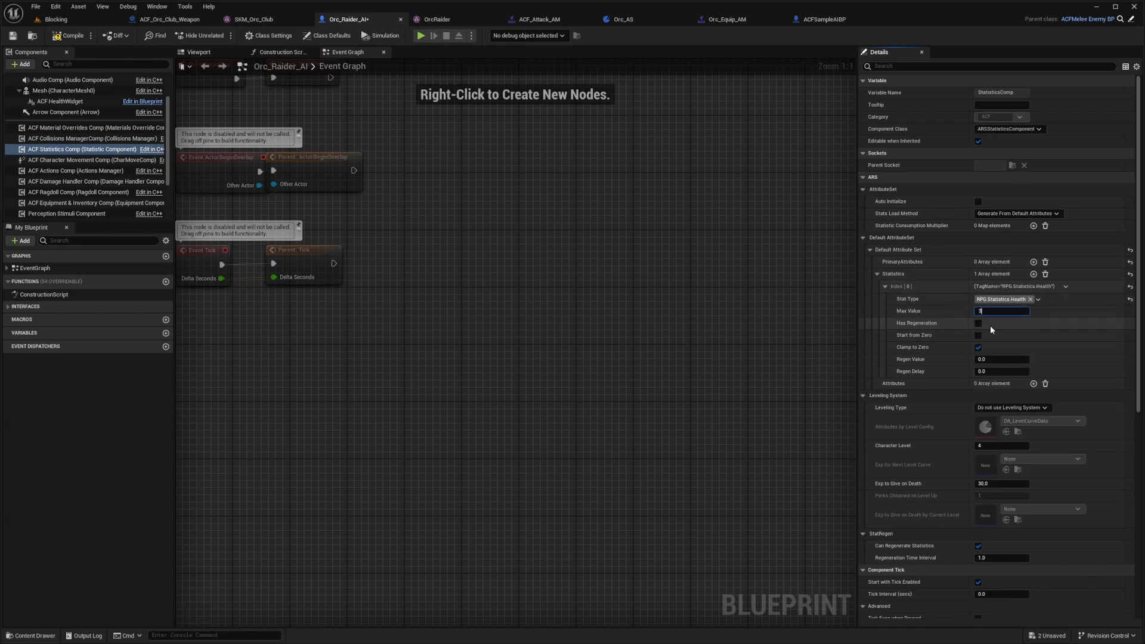
Step: Examine the damage trace settings, including Base Damage, in the Collision Comp of ACF_Orc_Club_Weapon
left_click(82, 20)
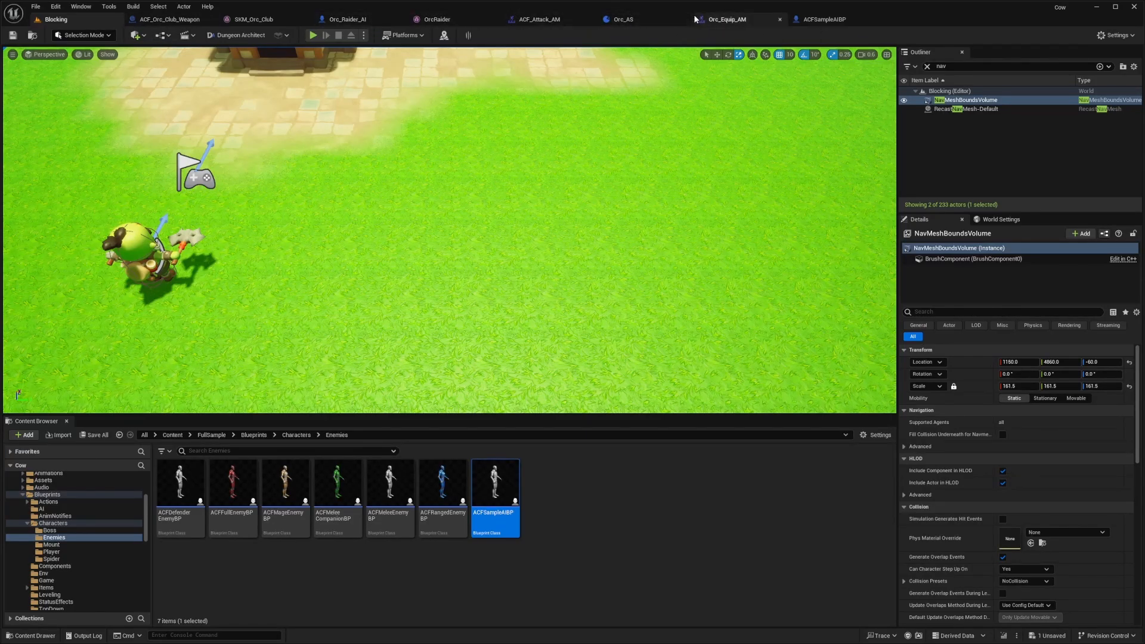
left_click(737, 21)
left_click(77, 127)
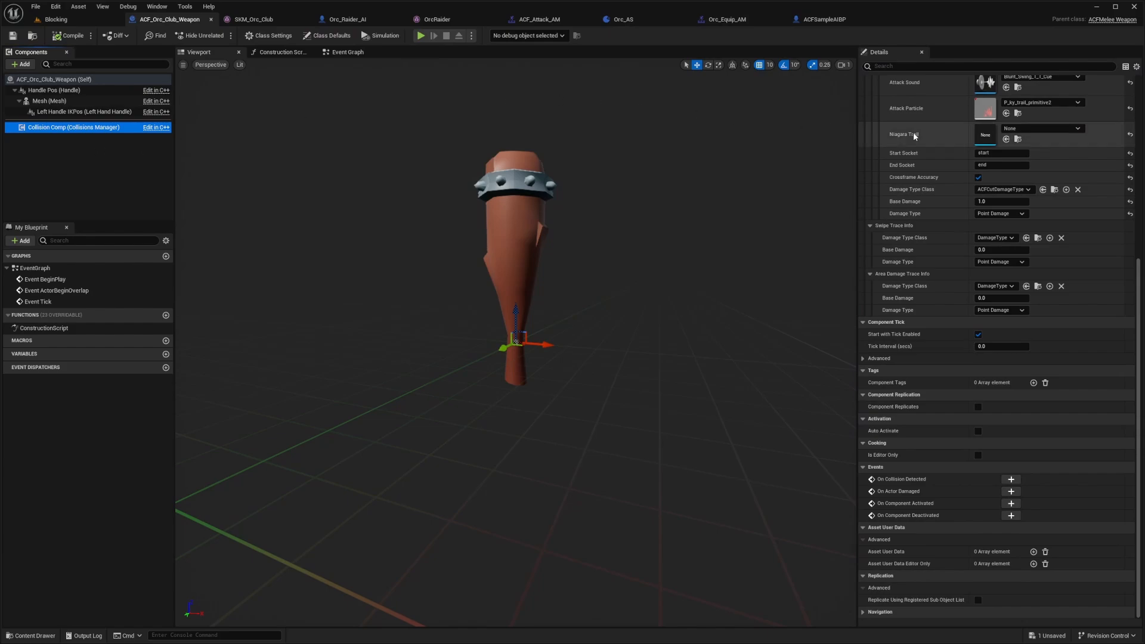
scroll(935, 189, "up", 5)
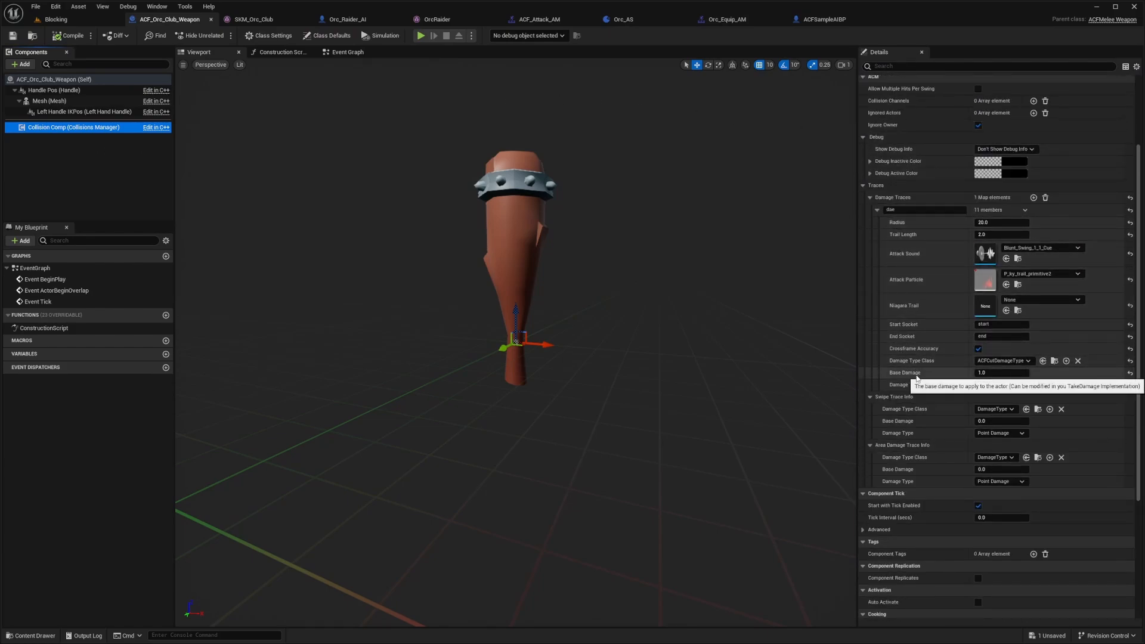
Step: Play-test the Blocking level, moving the cow character around the orc raider to check its chasing, attacks and damage
left_click(57, 20)
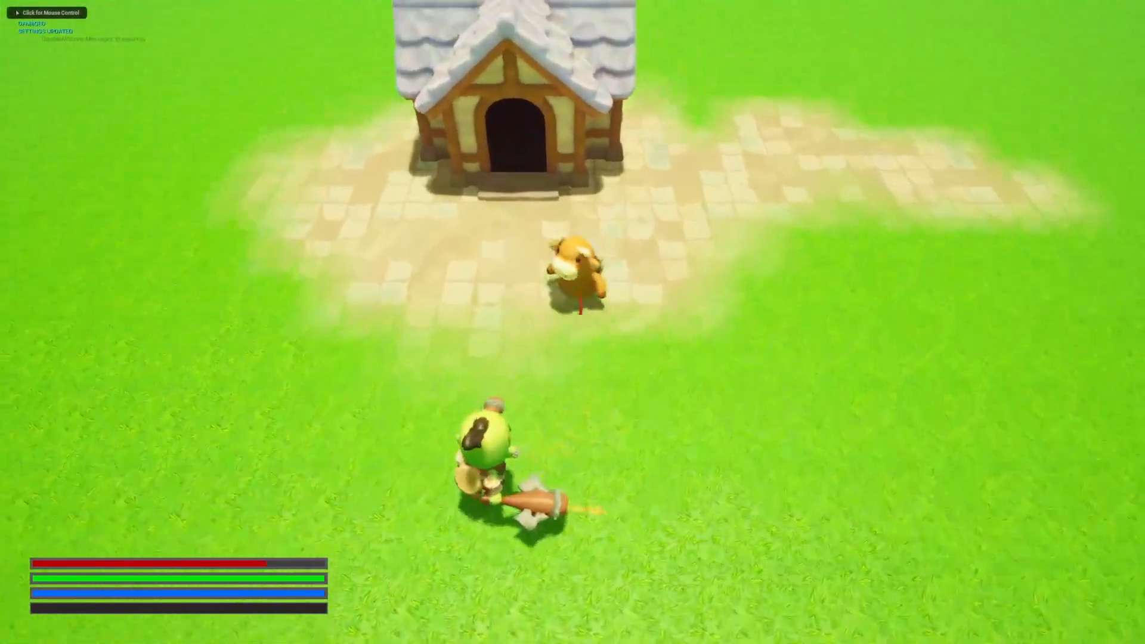
key("d")
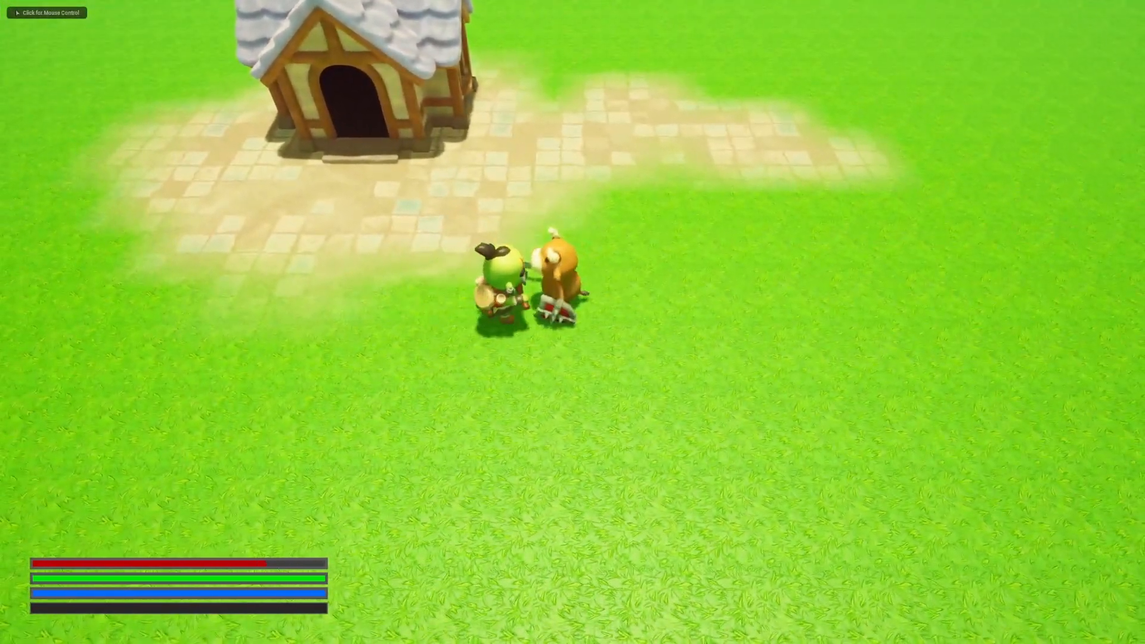
key("s")
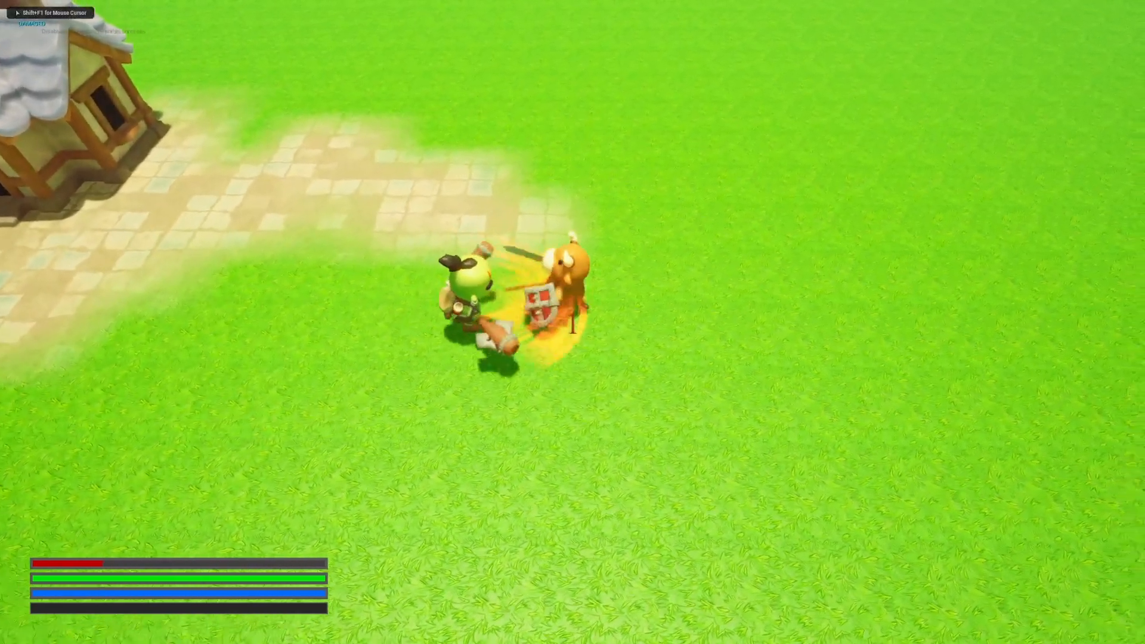
key("d")
key("s")
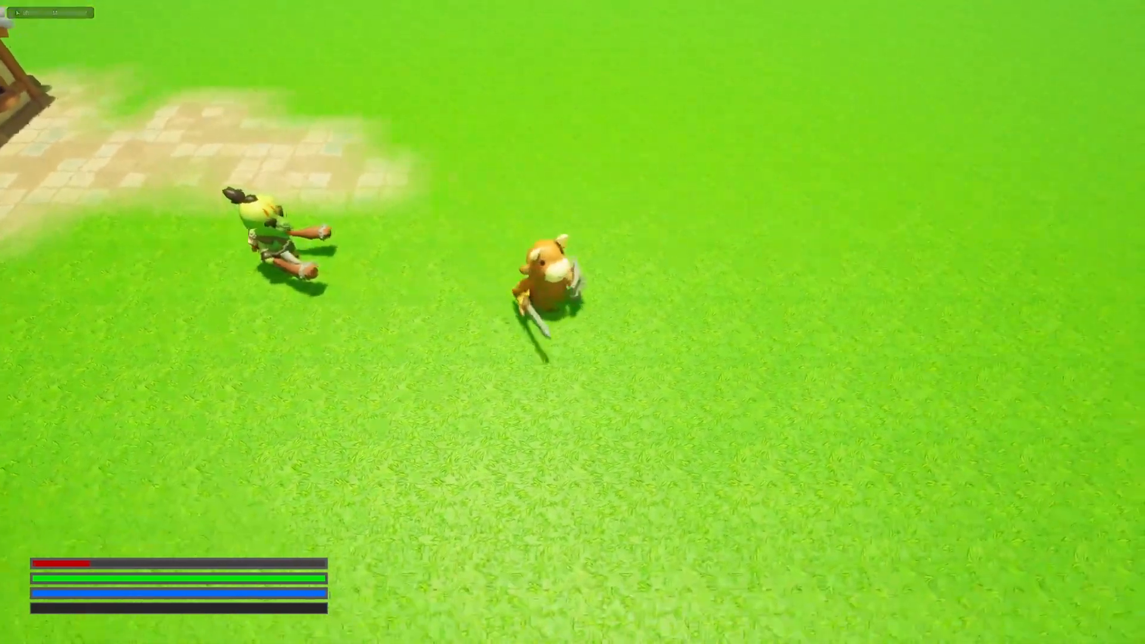
key("a")
key("s")
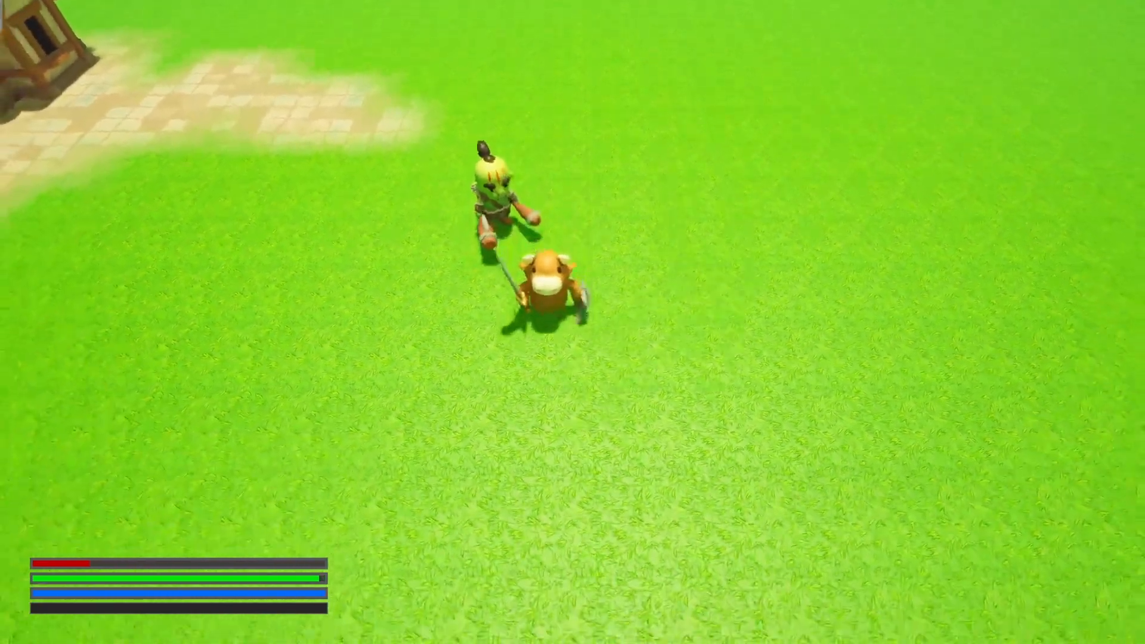
key("a")
key("w")
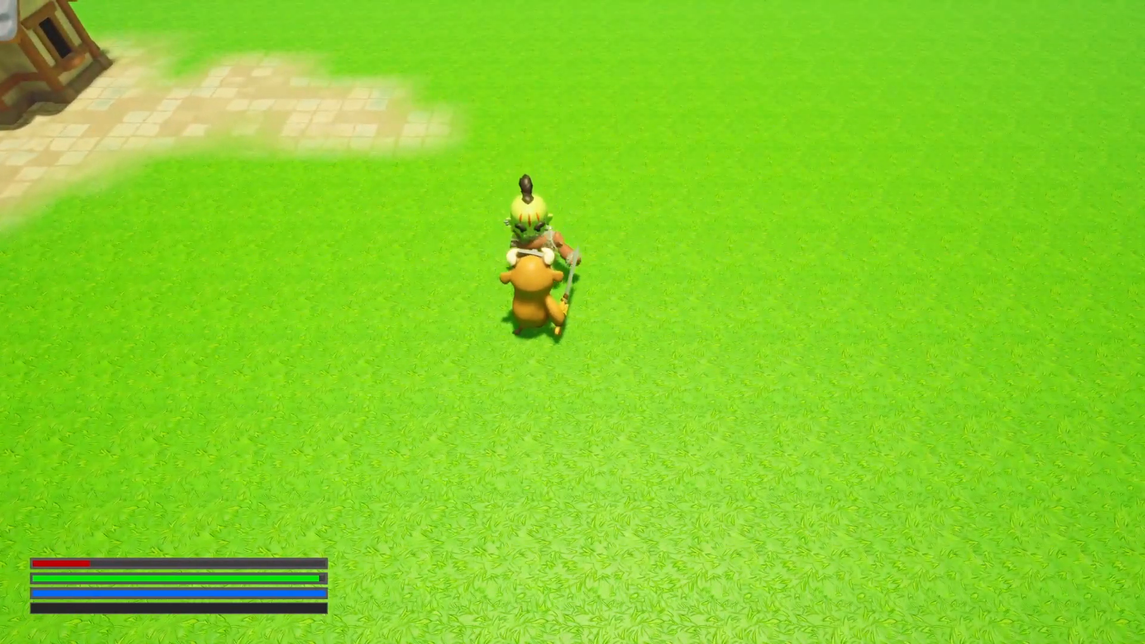
key("s")
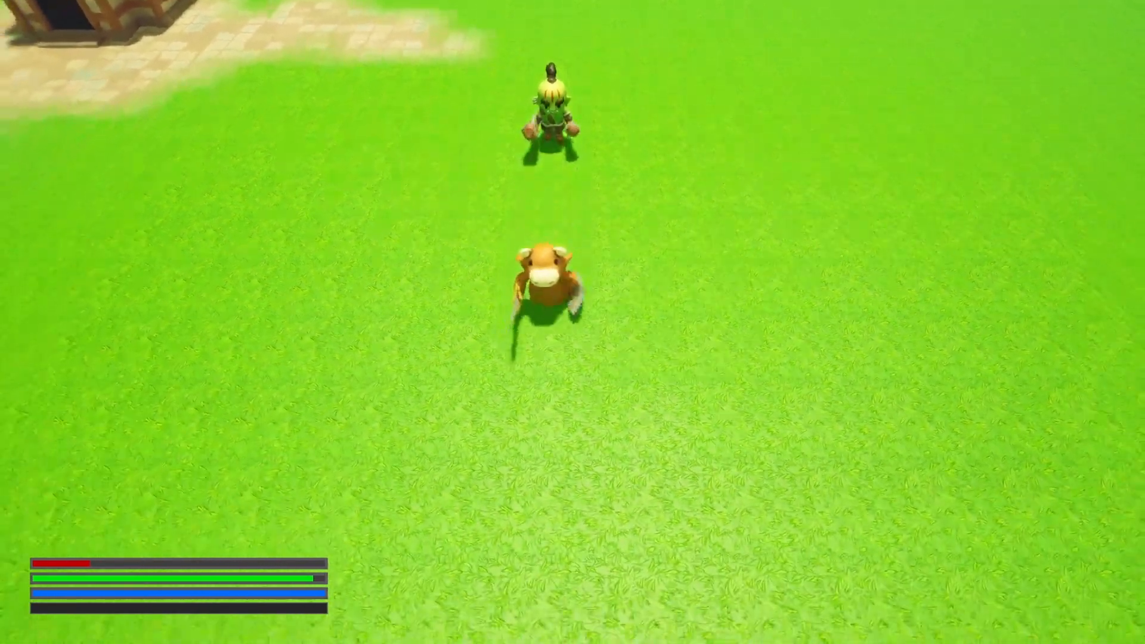
key("w")
key("s")
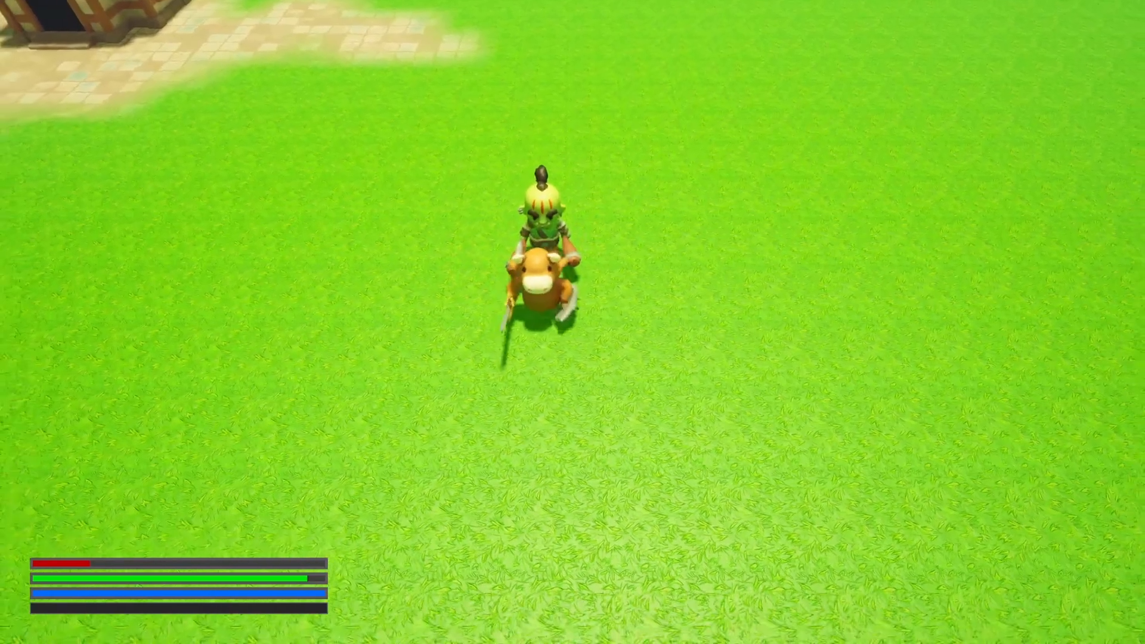
key("w")
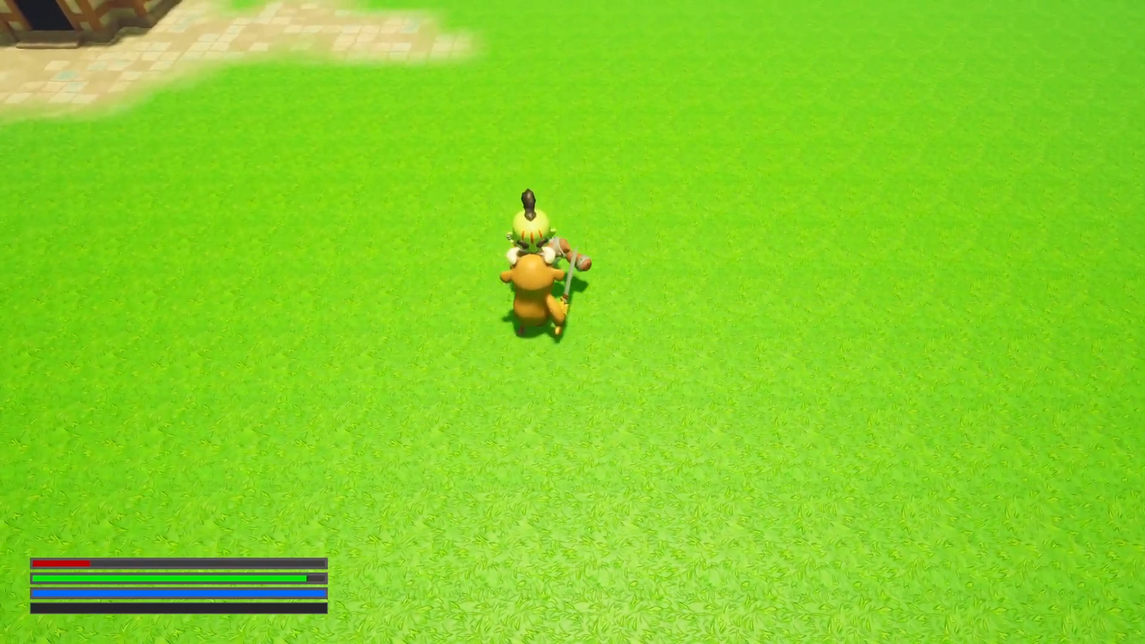
key("s")
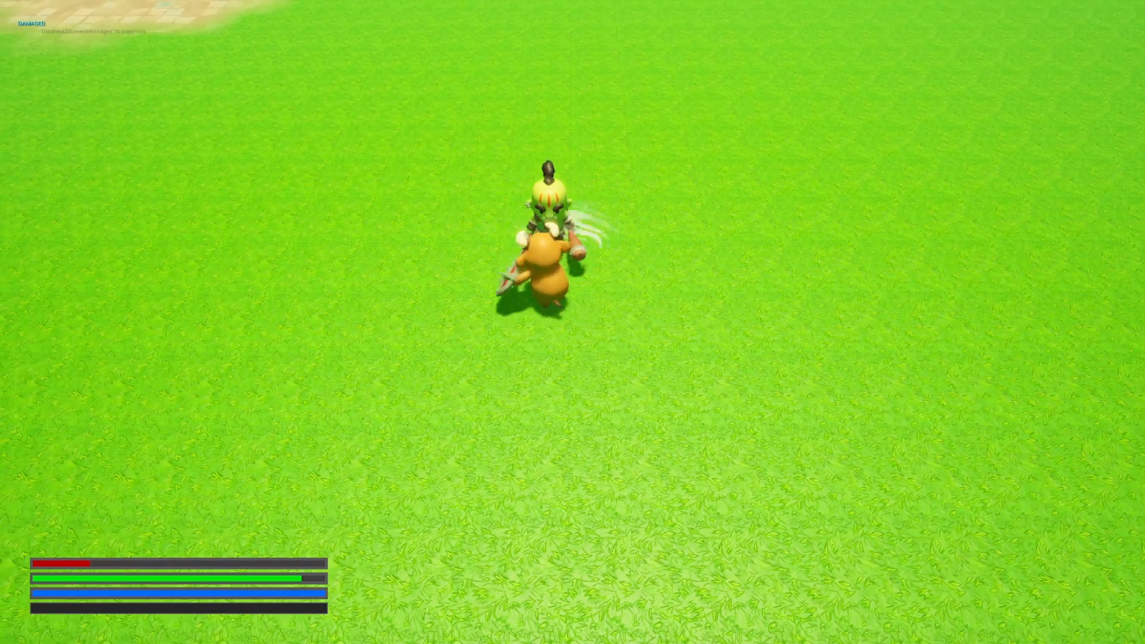
key("d")
key("w")
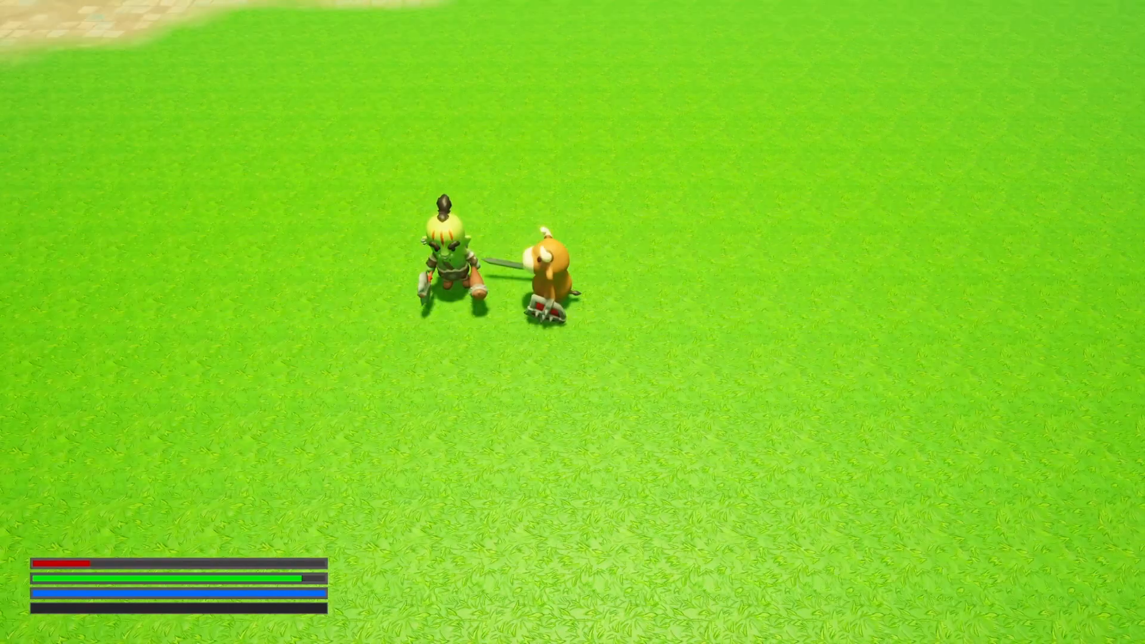
key("a")
key("a")
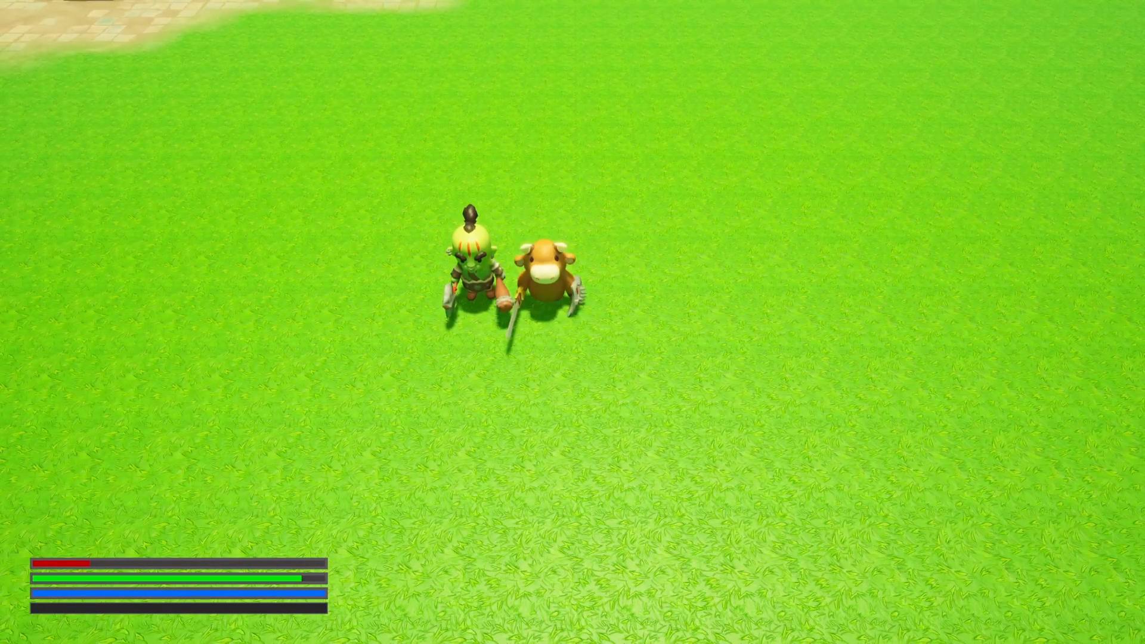
key("w")
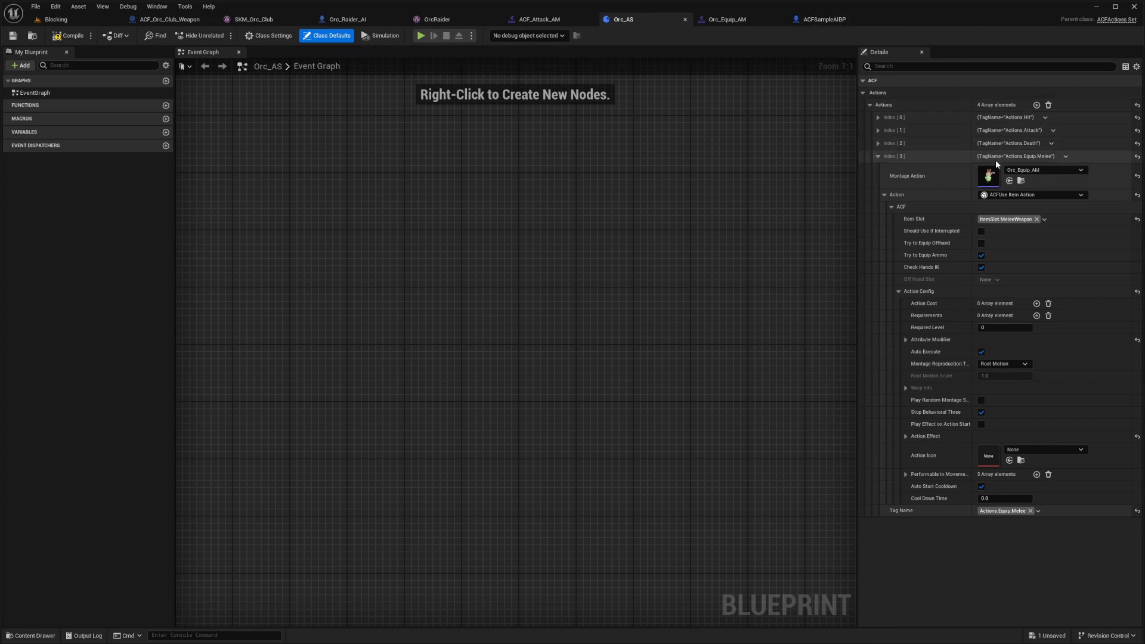
Step: Open Orc_Death_AM from the Actions.Death entry of Orc_AS and append OrcRaider_Anim_Death_A_Pose after the death animation
left_click(877, 143)
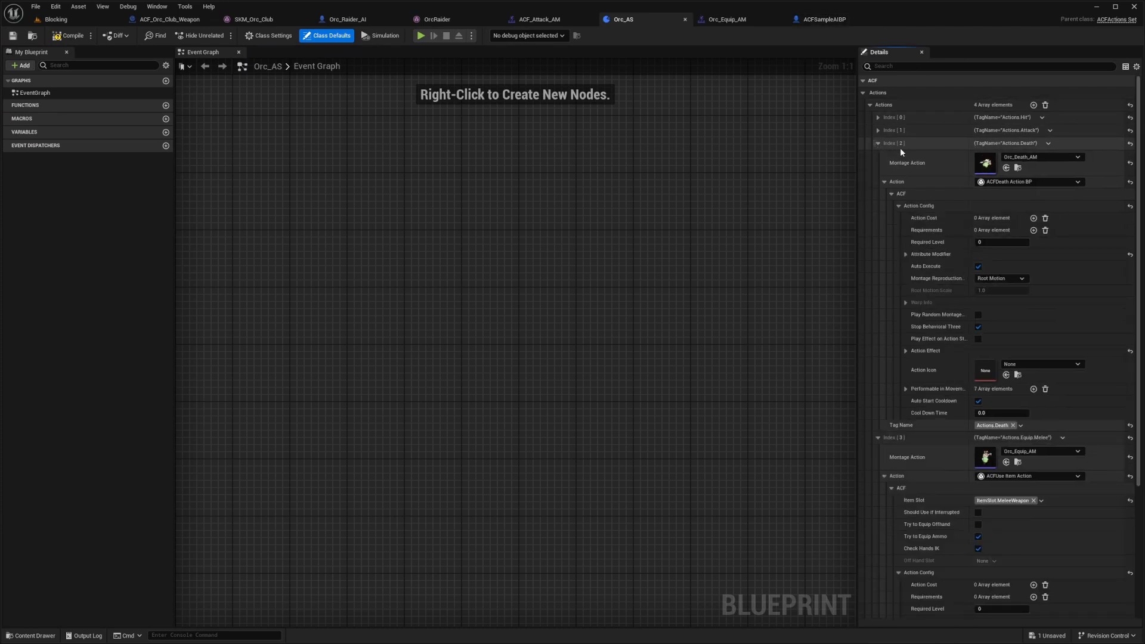
double_click(988, 163)
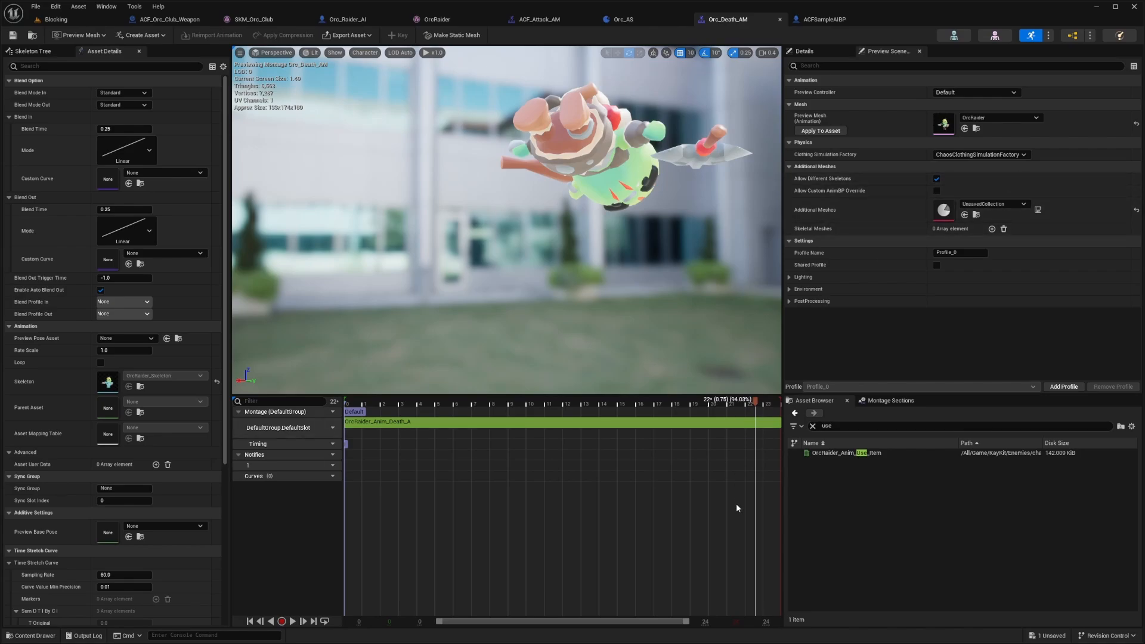
left_click(848, 426)
left_click_drag(852, 468, 752, 418)
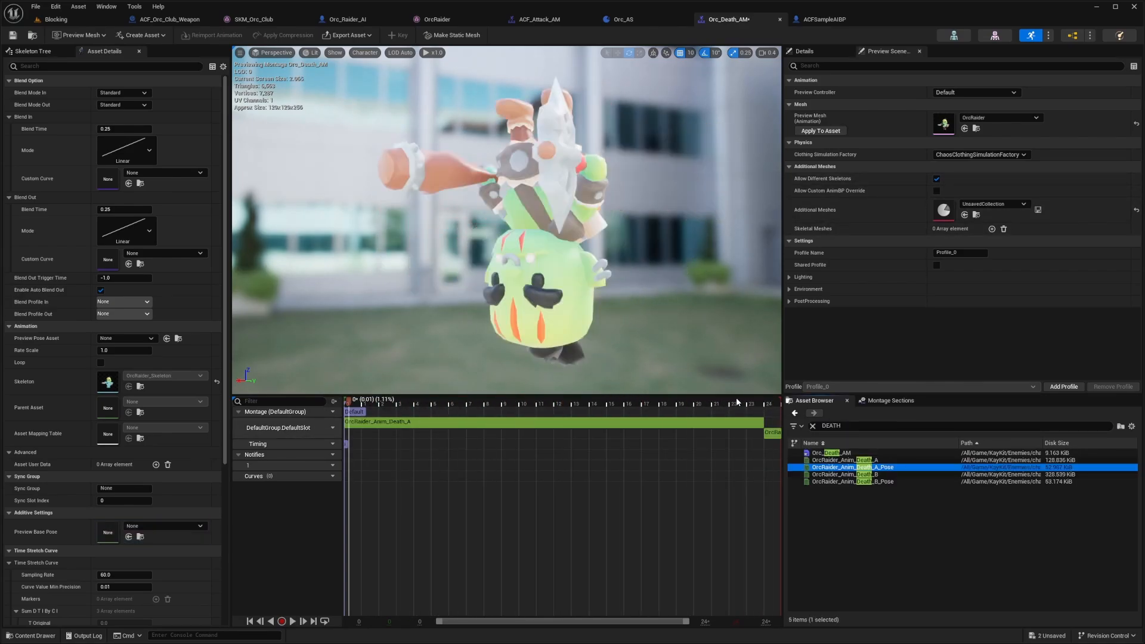
Step: Create a montage section named DeathLoop and align it with the start of the death pose segment
right_click(744, 415)
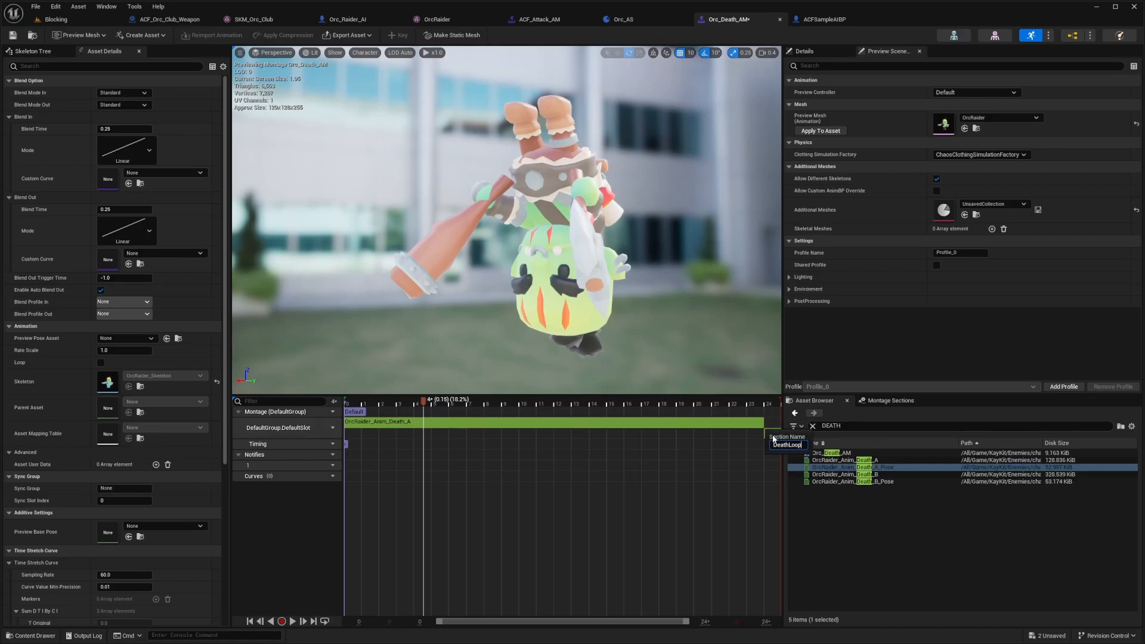
key("Return")
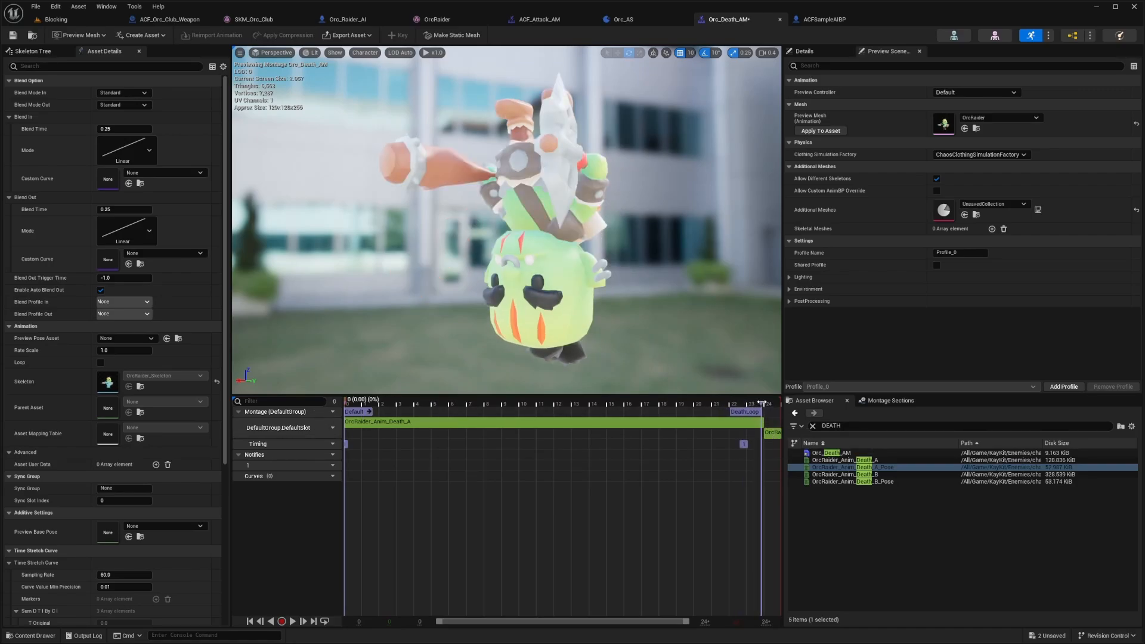
left_click_drag(764, 402, 764, 404)
Step: Make the DeathLoop section loop into itself, save Orc_Death_AM, and preview the montage
left_click(877, 404)
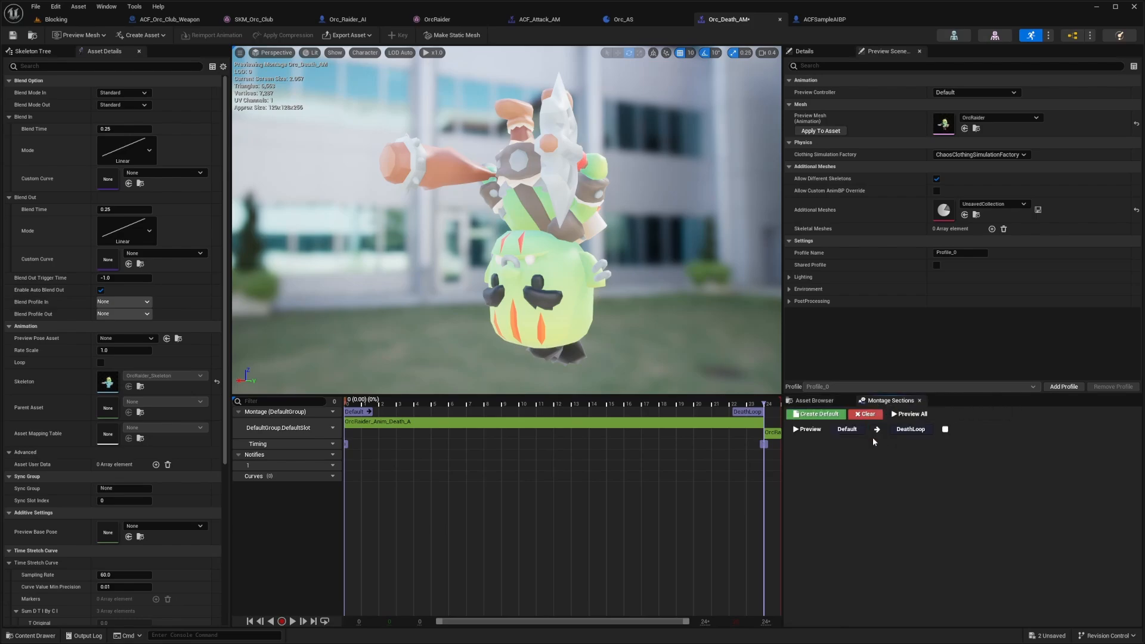
left_click(874, 430)
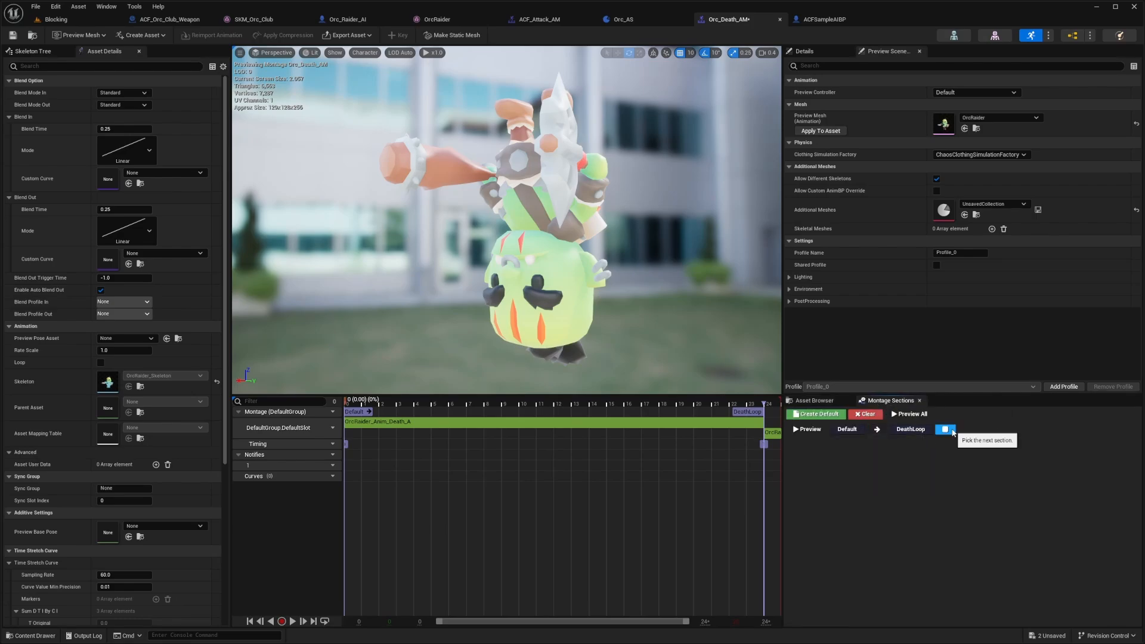
left_click(945, 430)
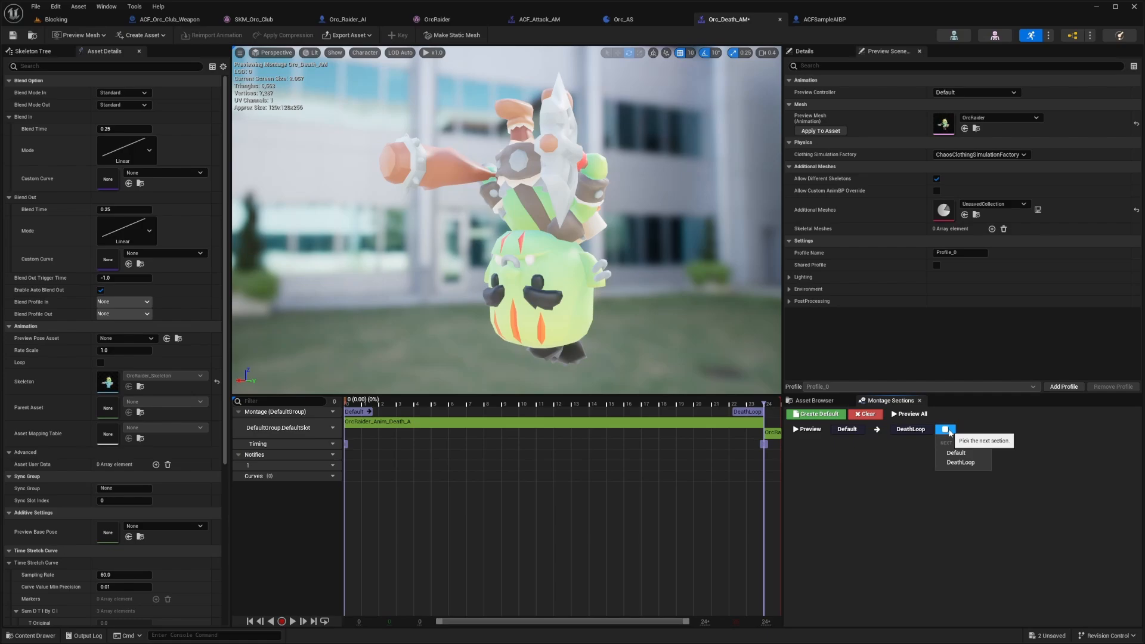
left_click(958, 463)
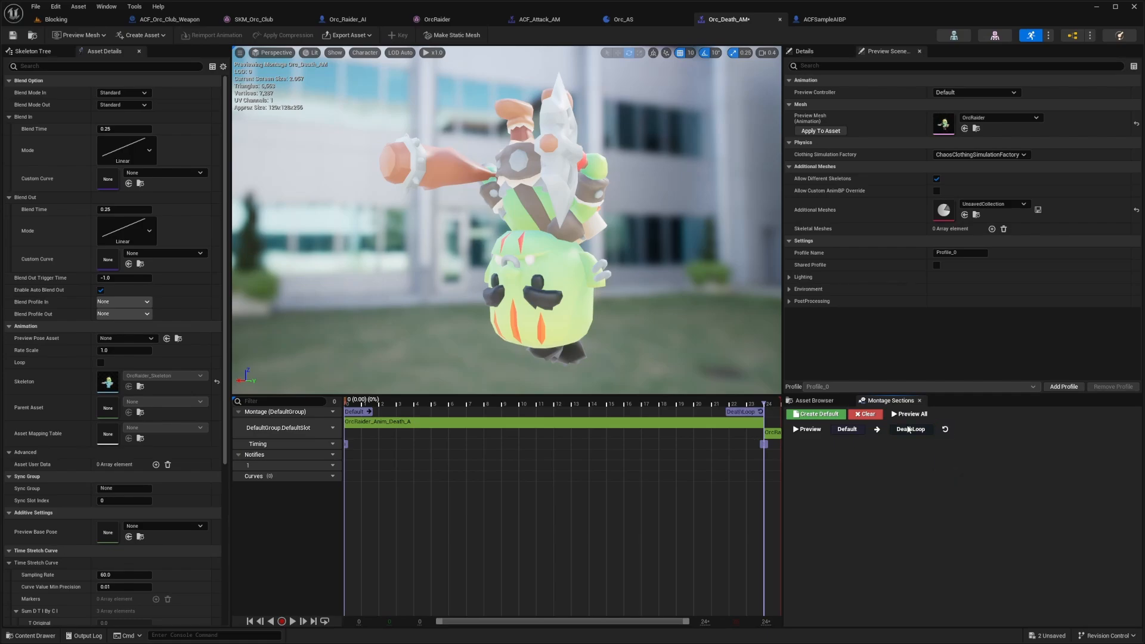
key("ctrl+s")
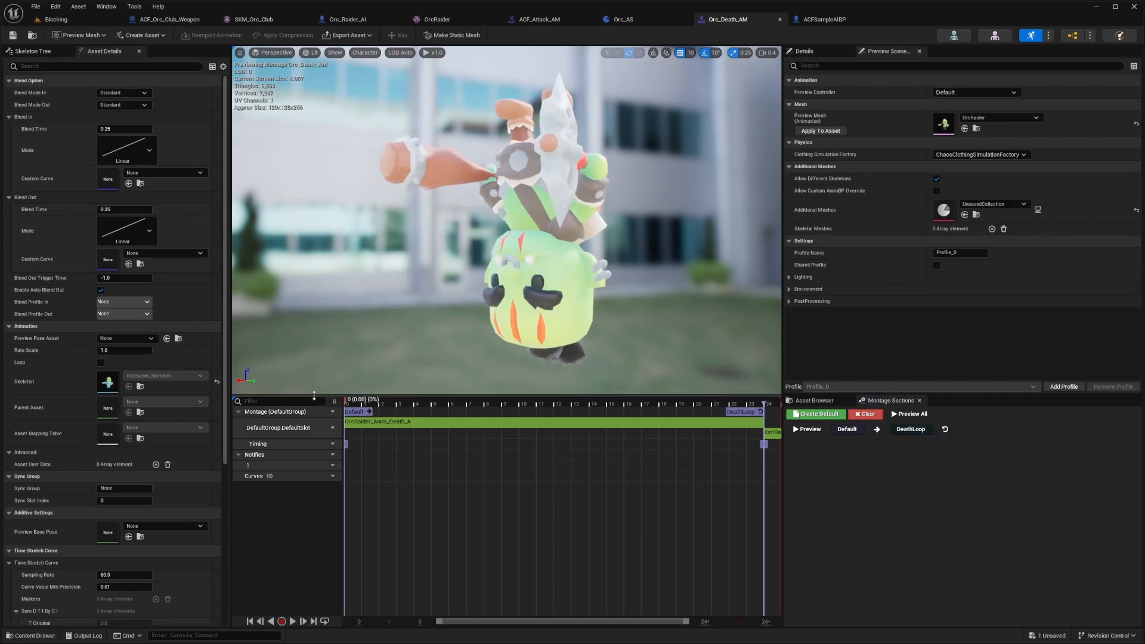
key("space")
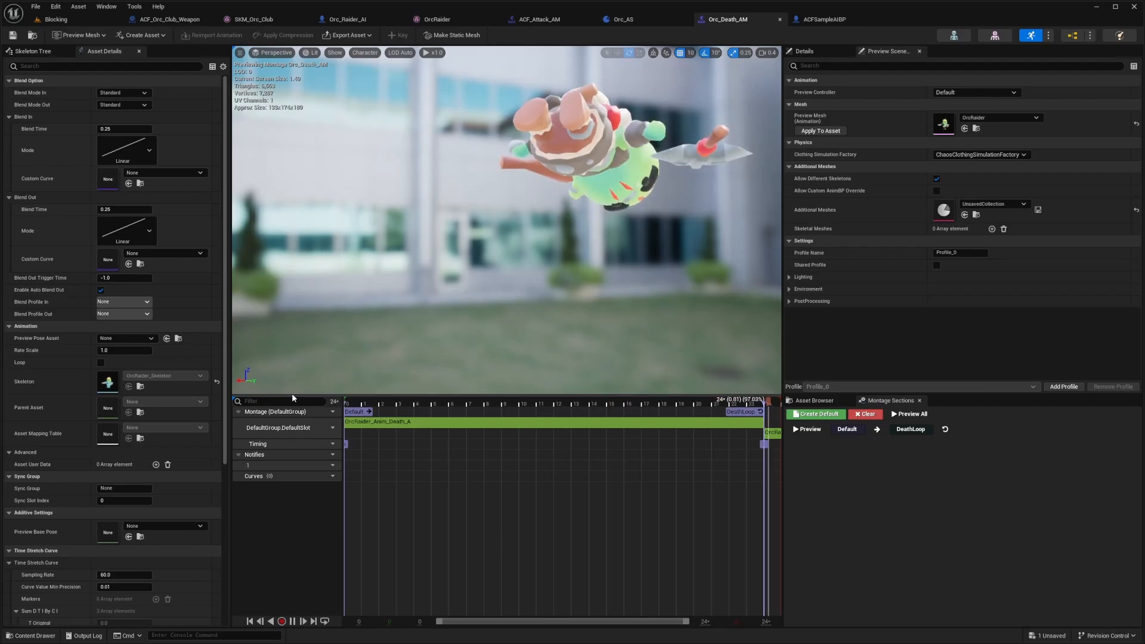
Step: Play-test the Blocking level, fighting the orc raider until it dies to check its looping death pose, and end the session
left_click(59, 19)
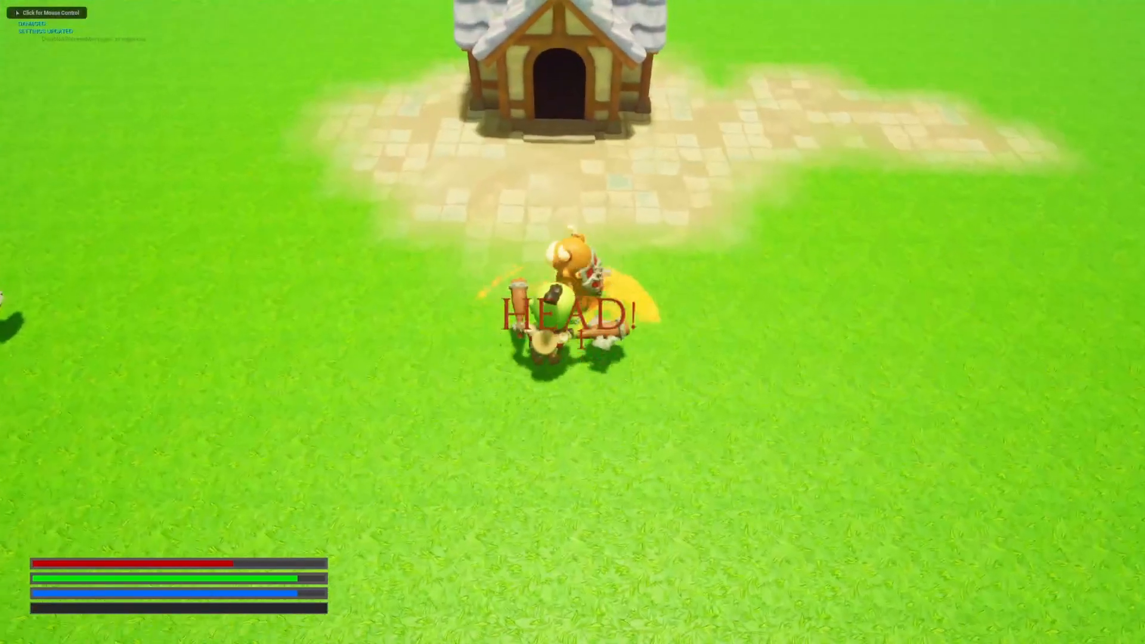
key("d")
key("s")
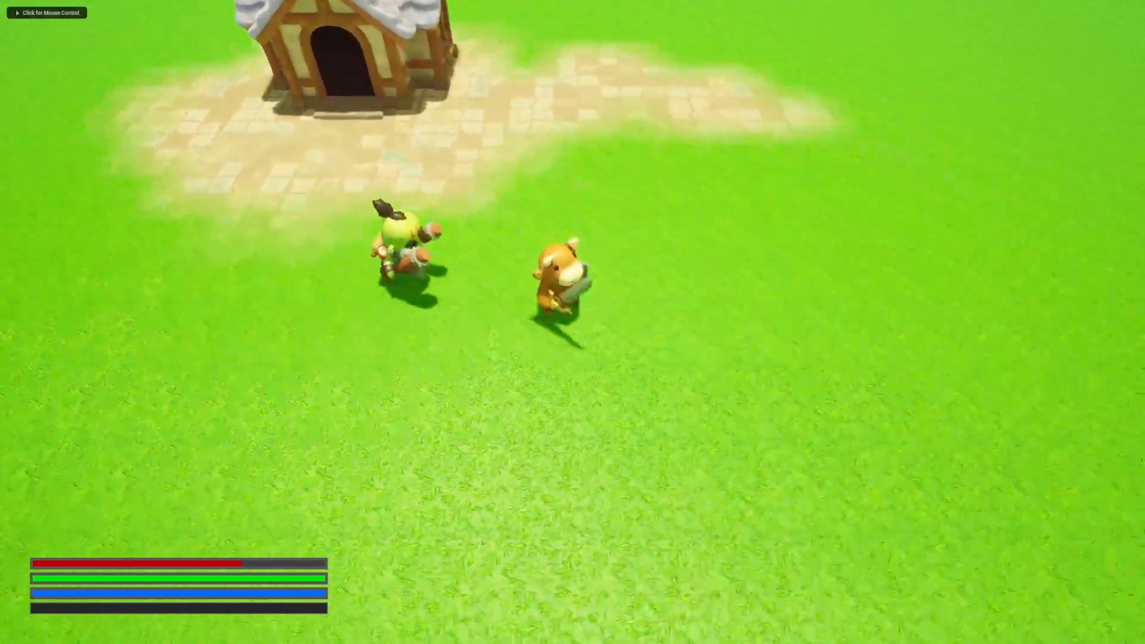
key("a")
left_click(572, 322)
key("s")
key("a")
key("w")
key("d")
left_click(572, 322)
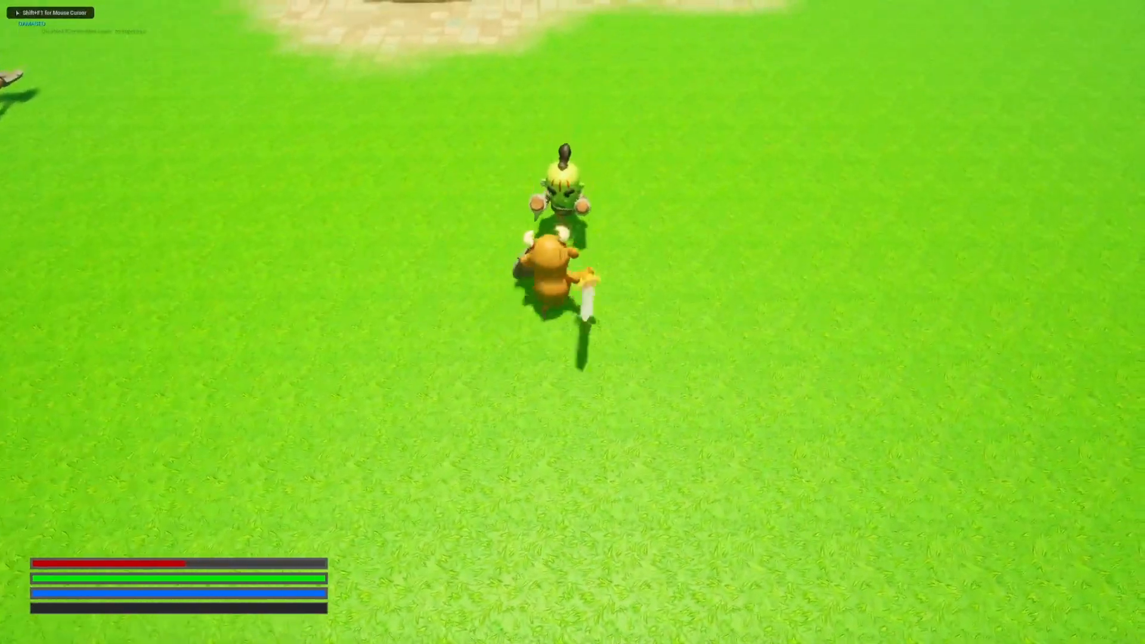
left_click(572, 322)
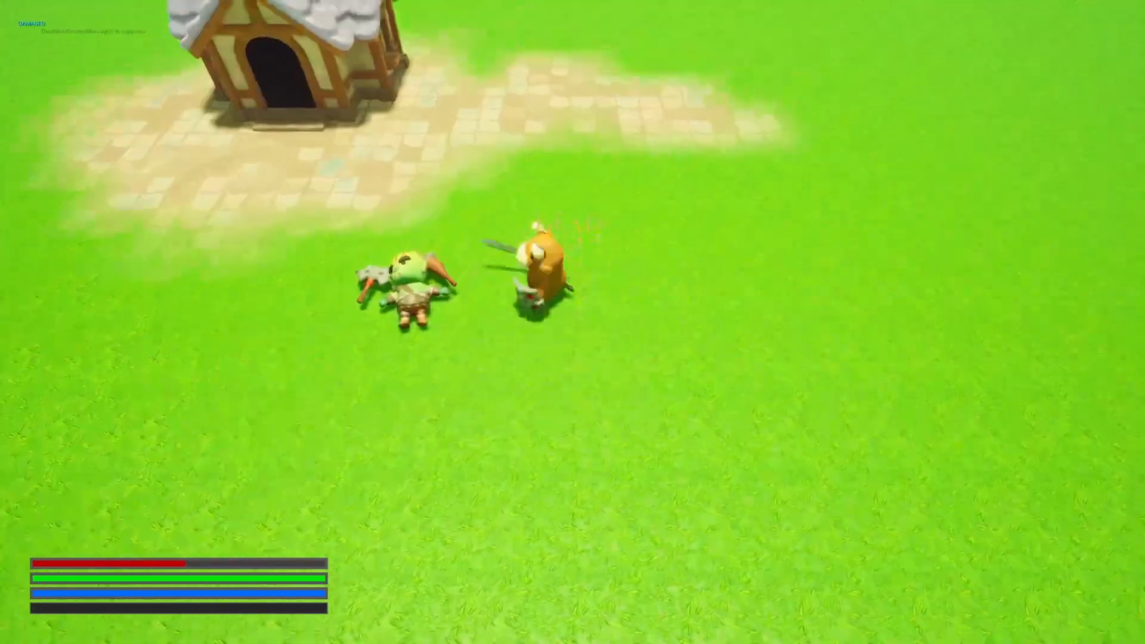
key("a")
key("s")
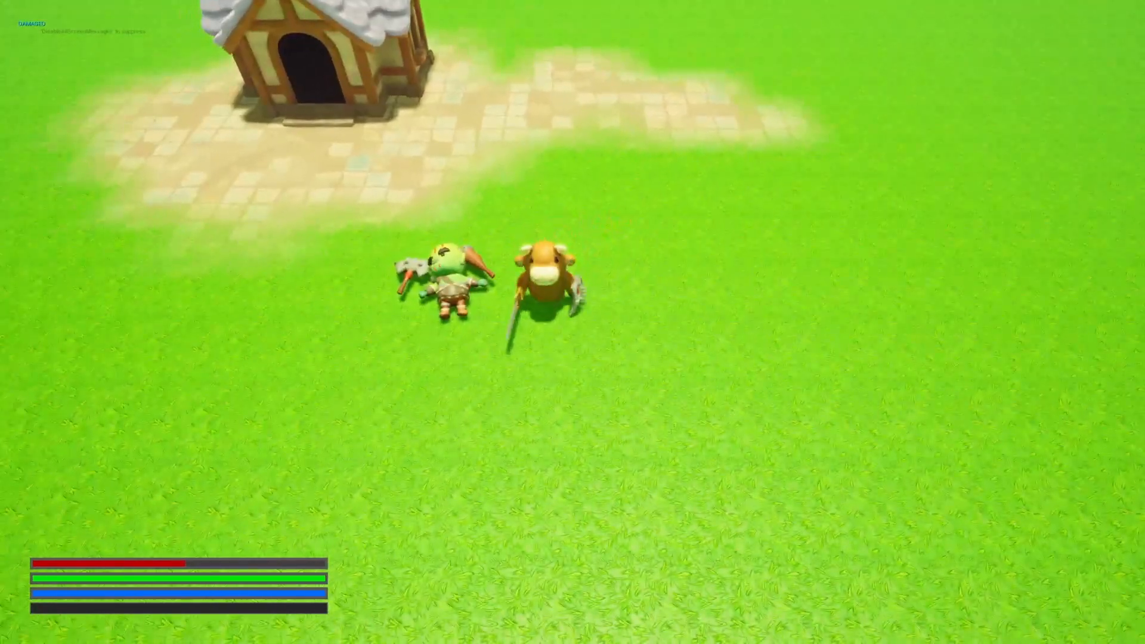
key("w")
key("a")
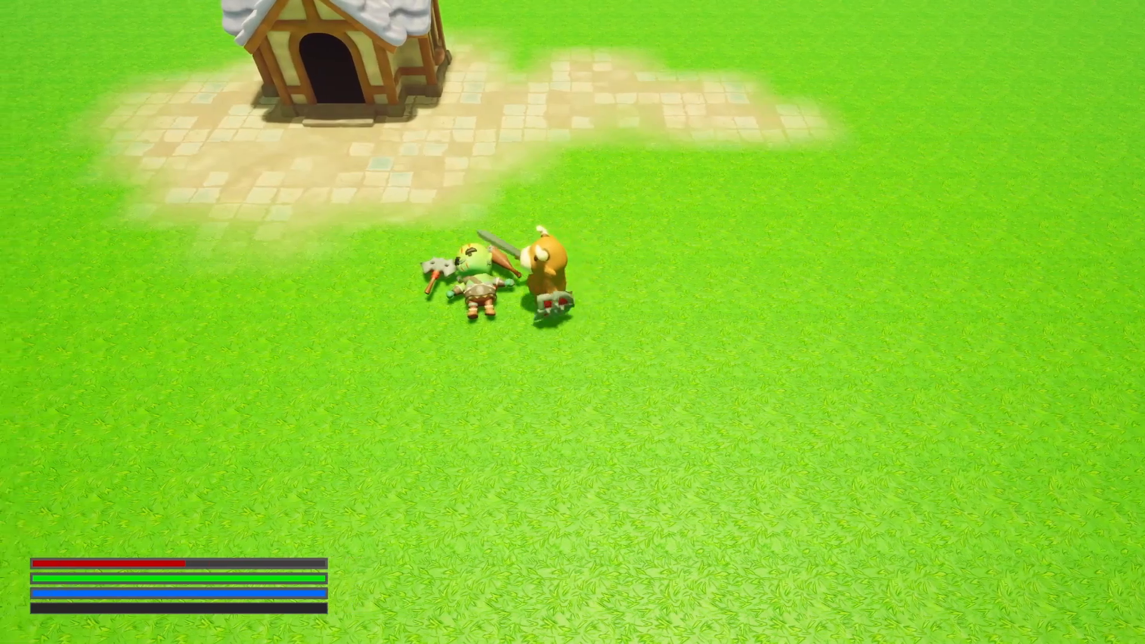
key("Escape")
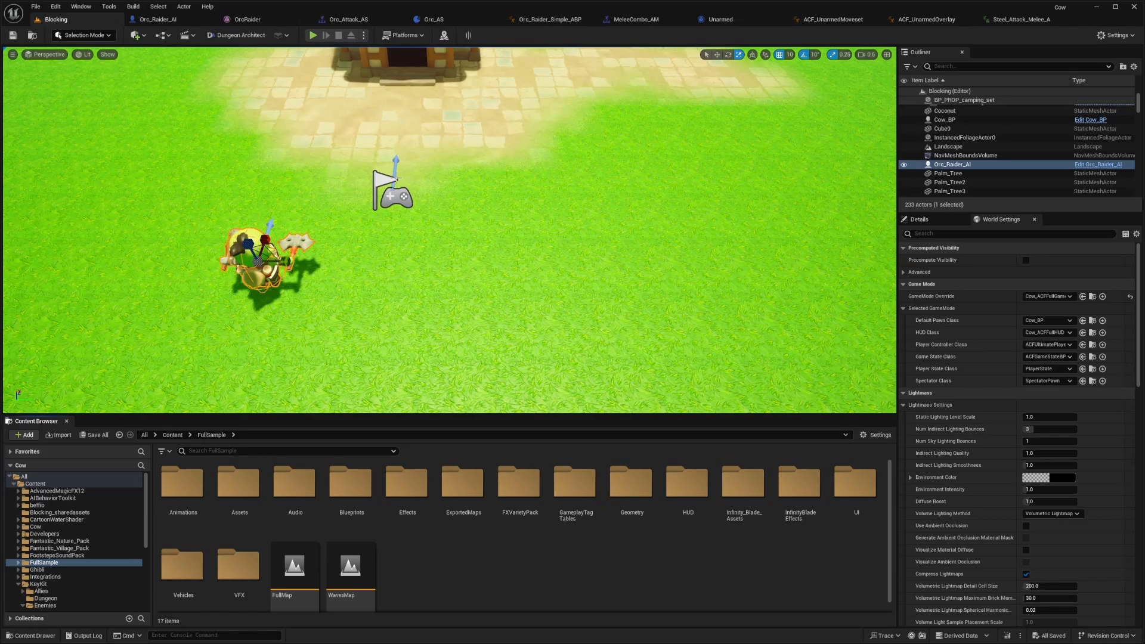
right_click_drag(449, 239, 406, 173)
right_click_drag(449, 238, 334, 208)
mouse_move(434, 174)
right_mouse_down()
mouse_move(402, 181)
mouse_move(433, 177)
mouse_move(437, 233)
mouse_move(434, 153)
mouse_move(443, 172)
mouse_move(524, 147)
mouse_move(429, 153)
right_mouse_up()
scroll(434, 174, "down", 1)
key("g")
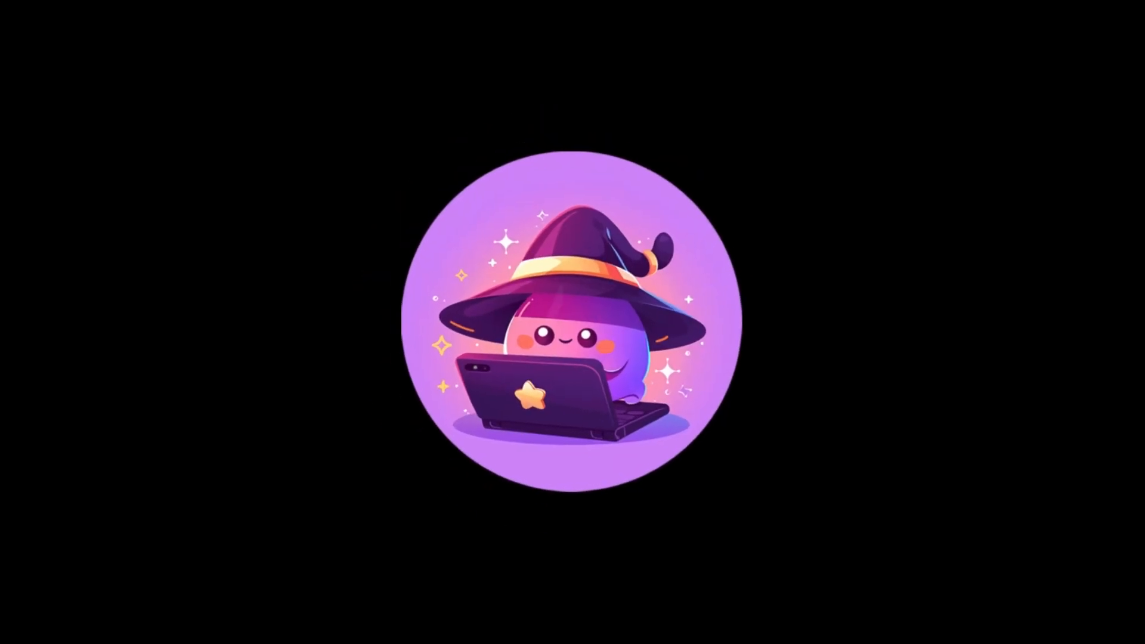